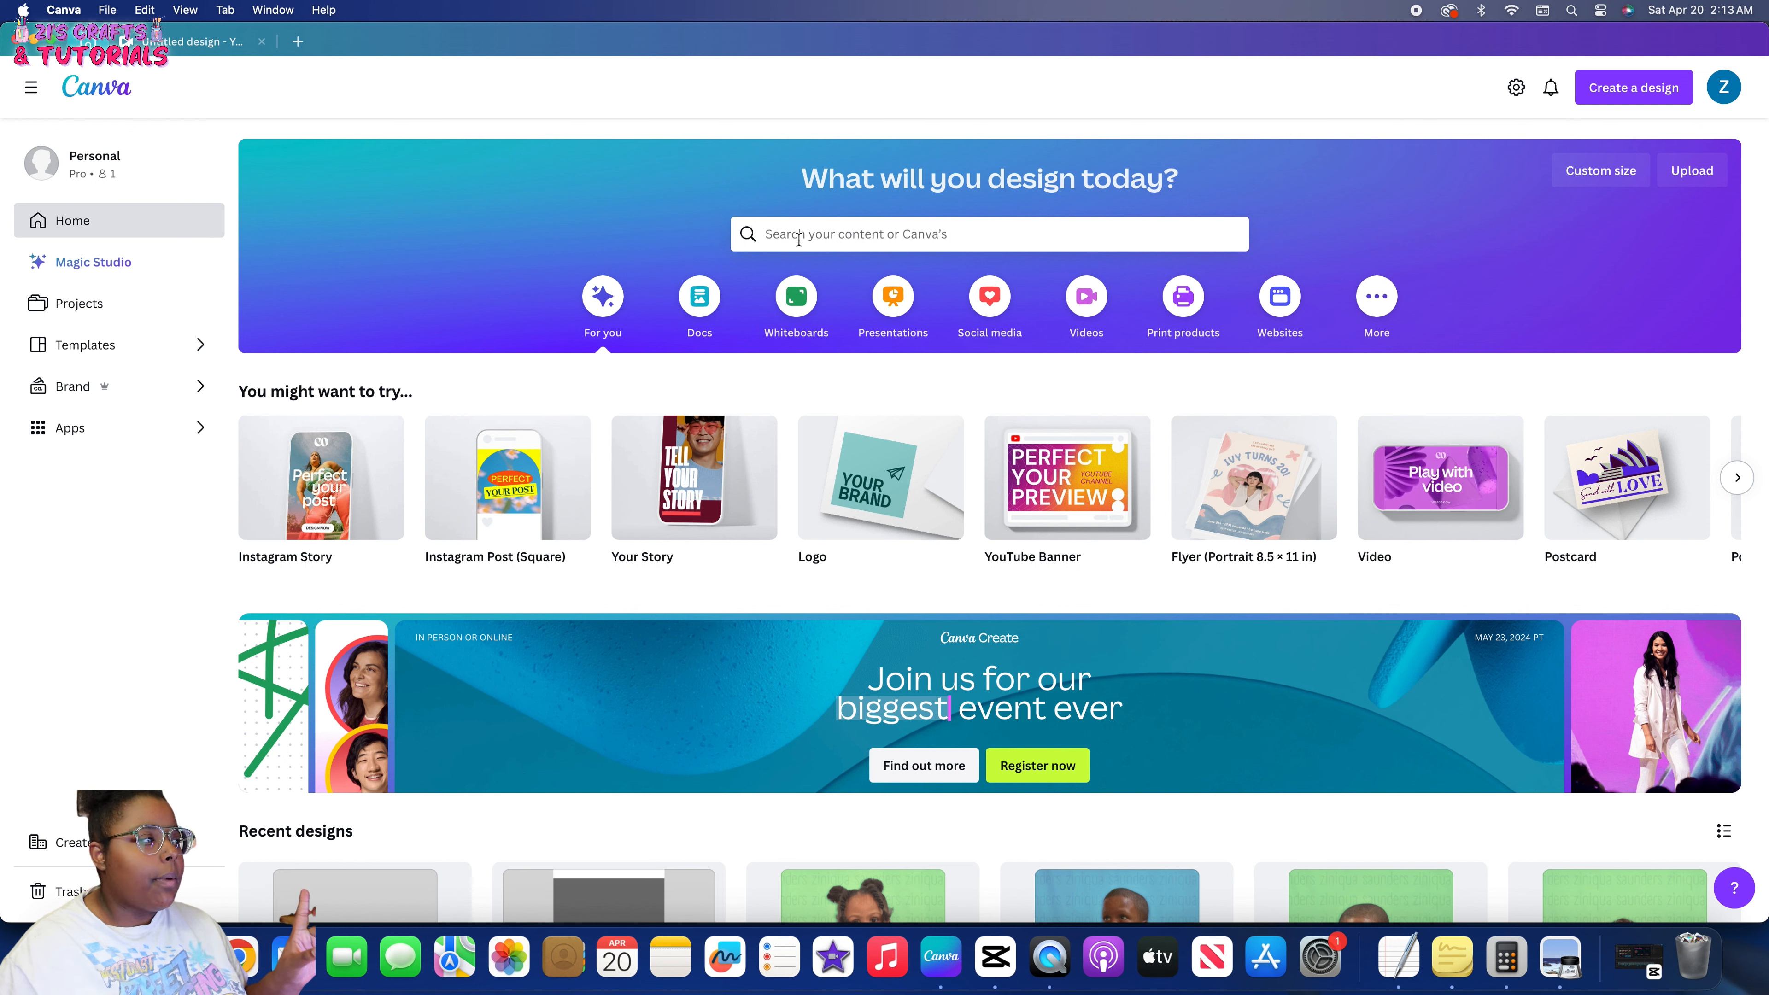
Search the existing projects for "chipbags"
left_click(957, 232)
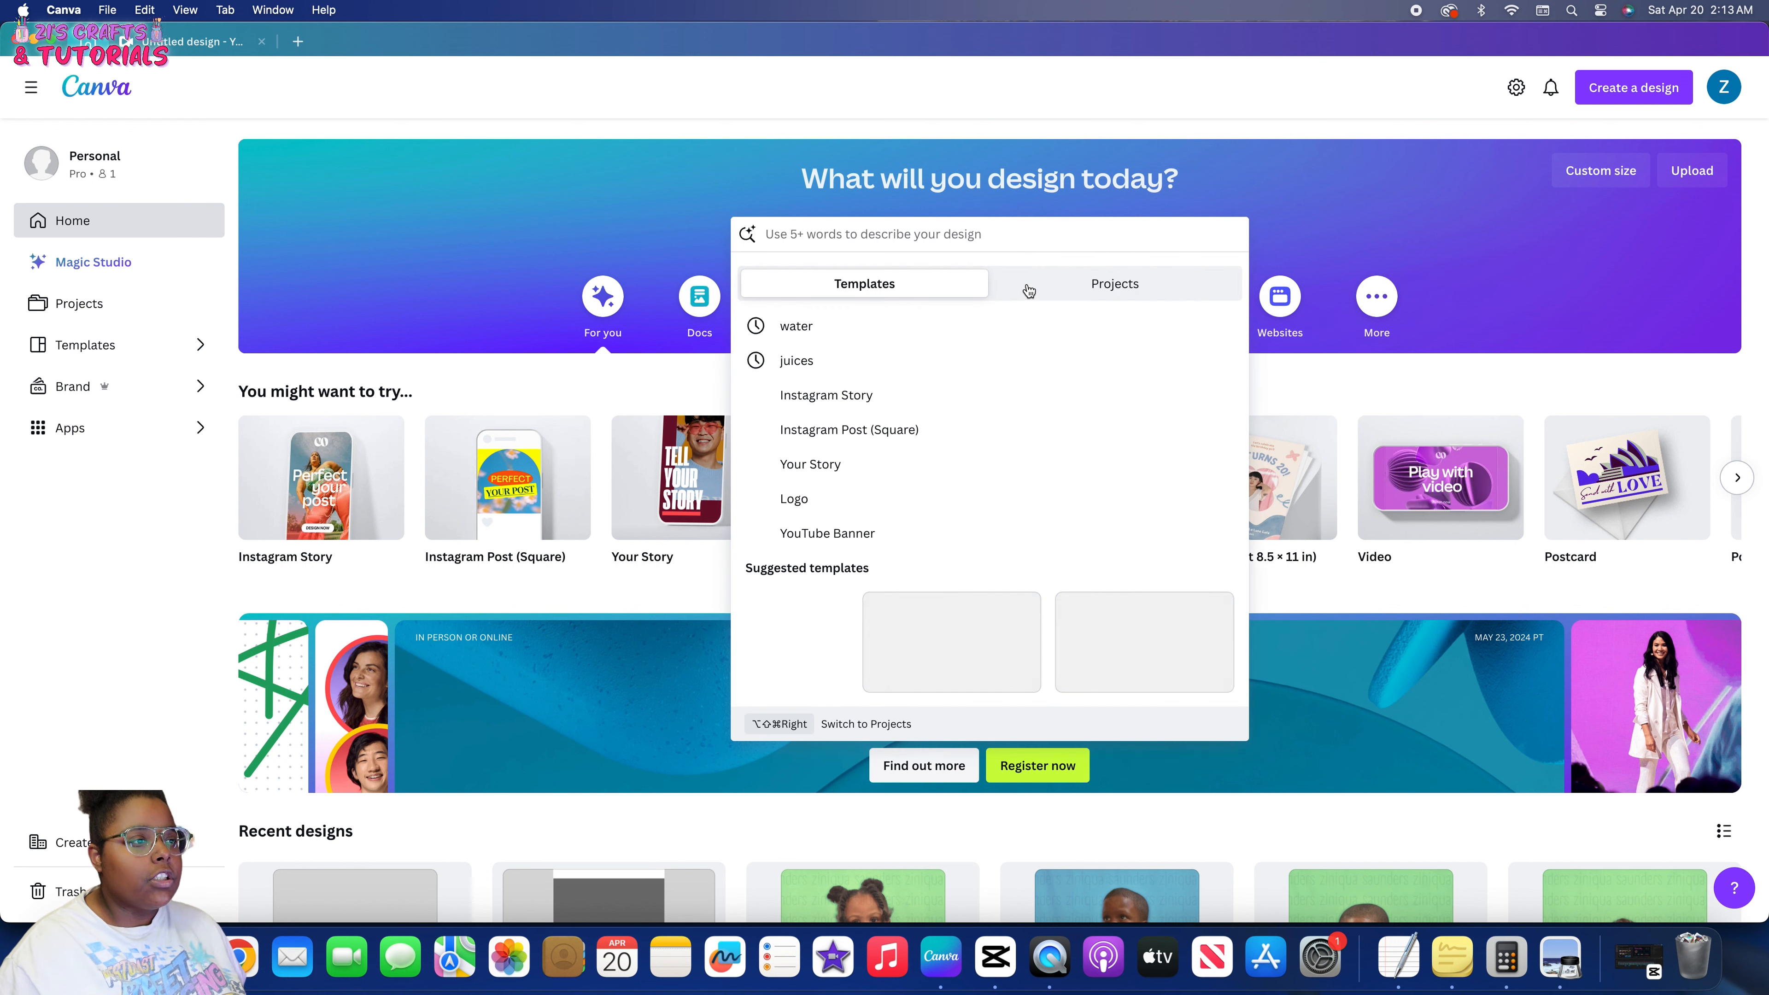
left_click(1036, 283)
type("chipbags")
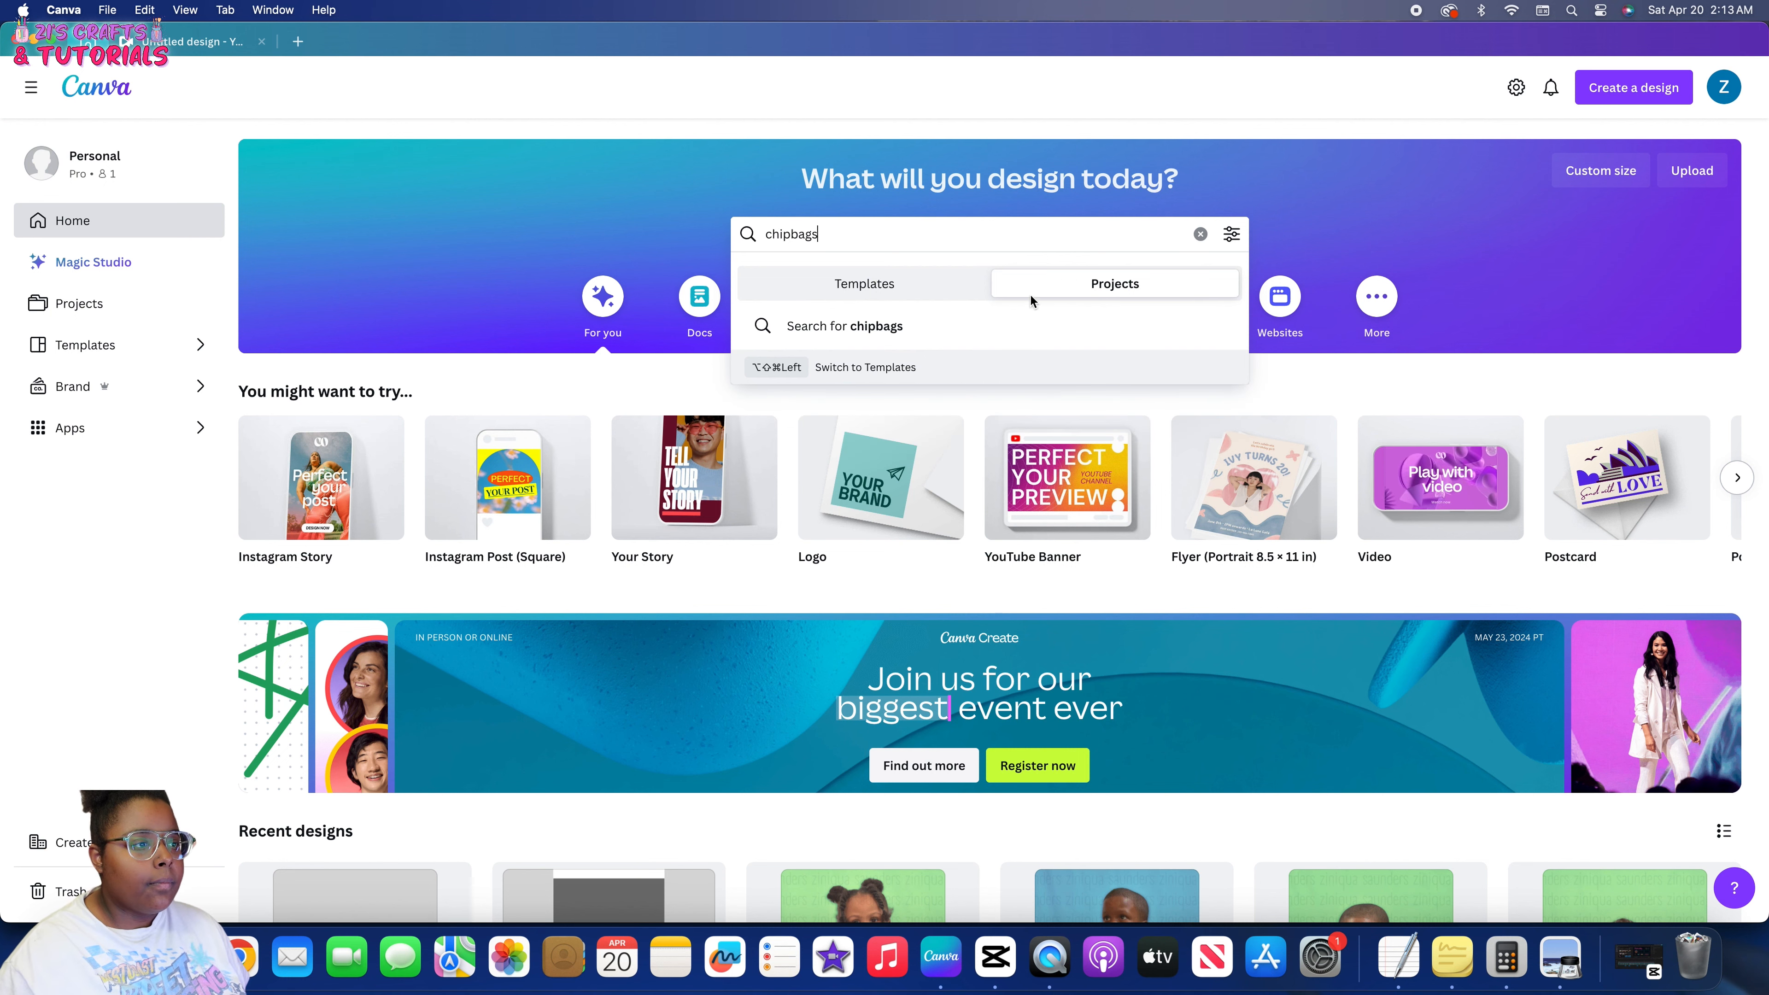
left_click(1009, 340)
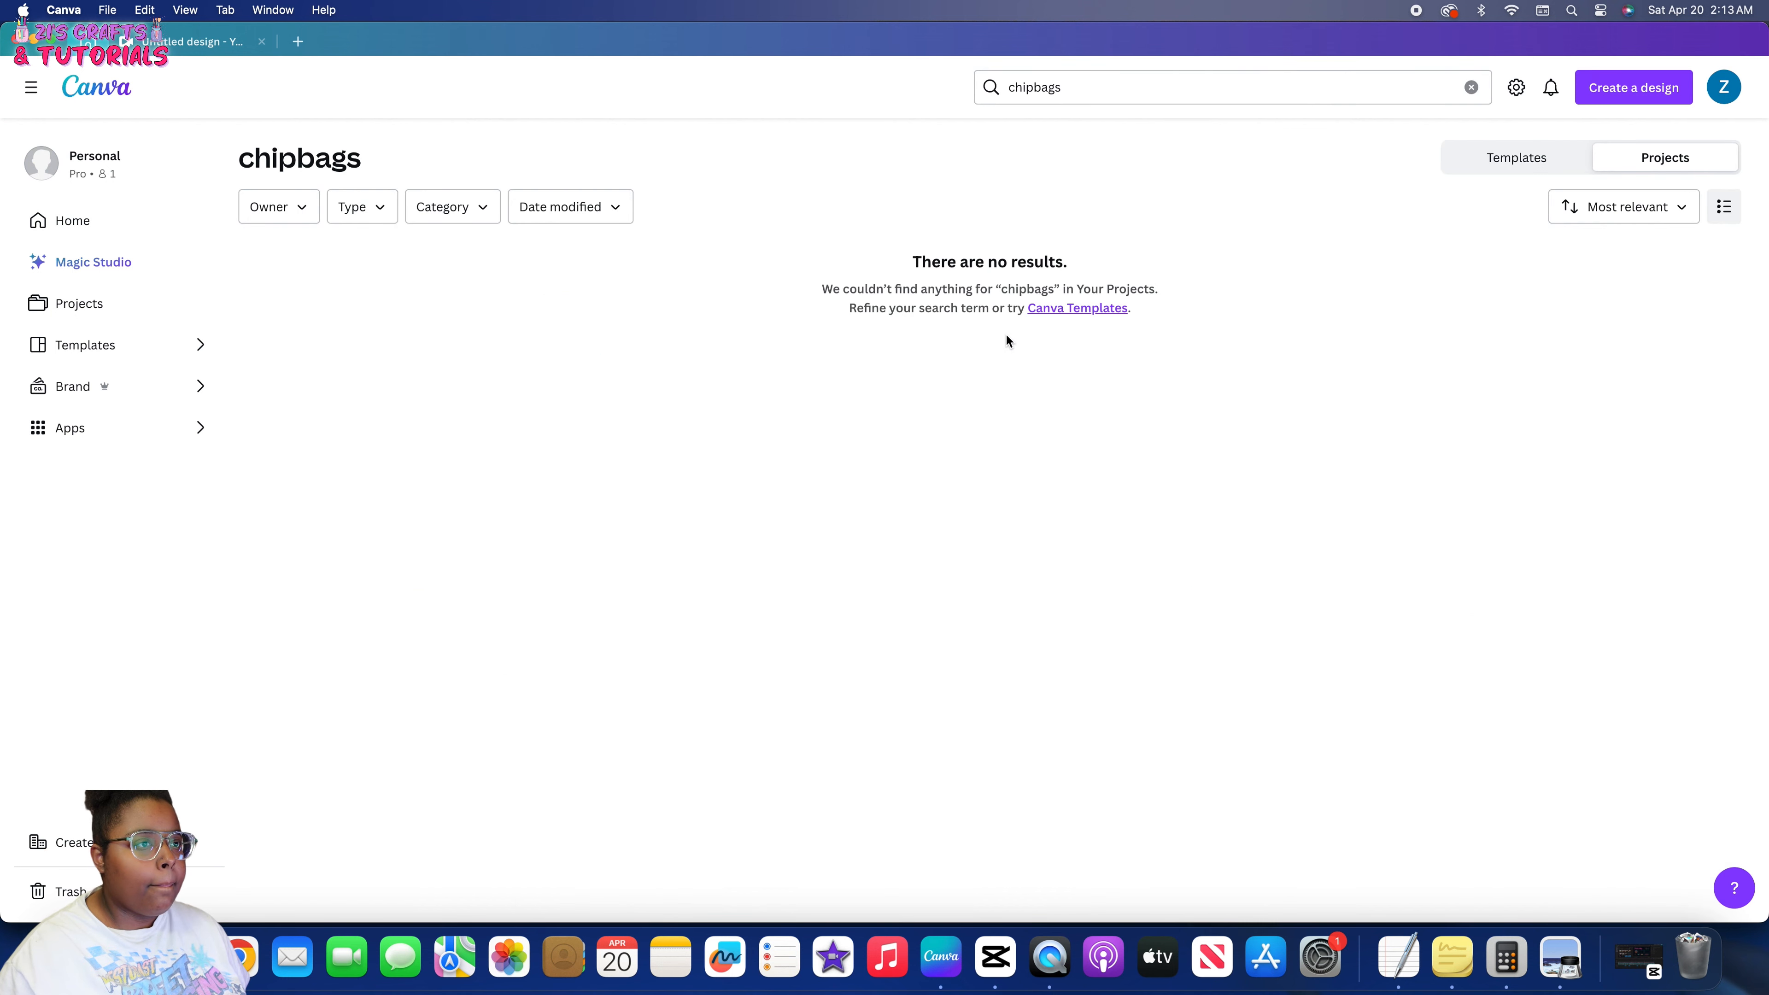
Replace the project search term with "party favors" and run the search
left_click(1036, 86)
double_click(1036, 87)
type("party favors")
key("Return")
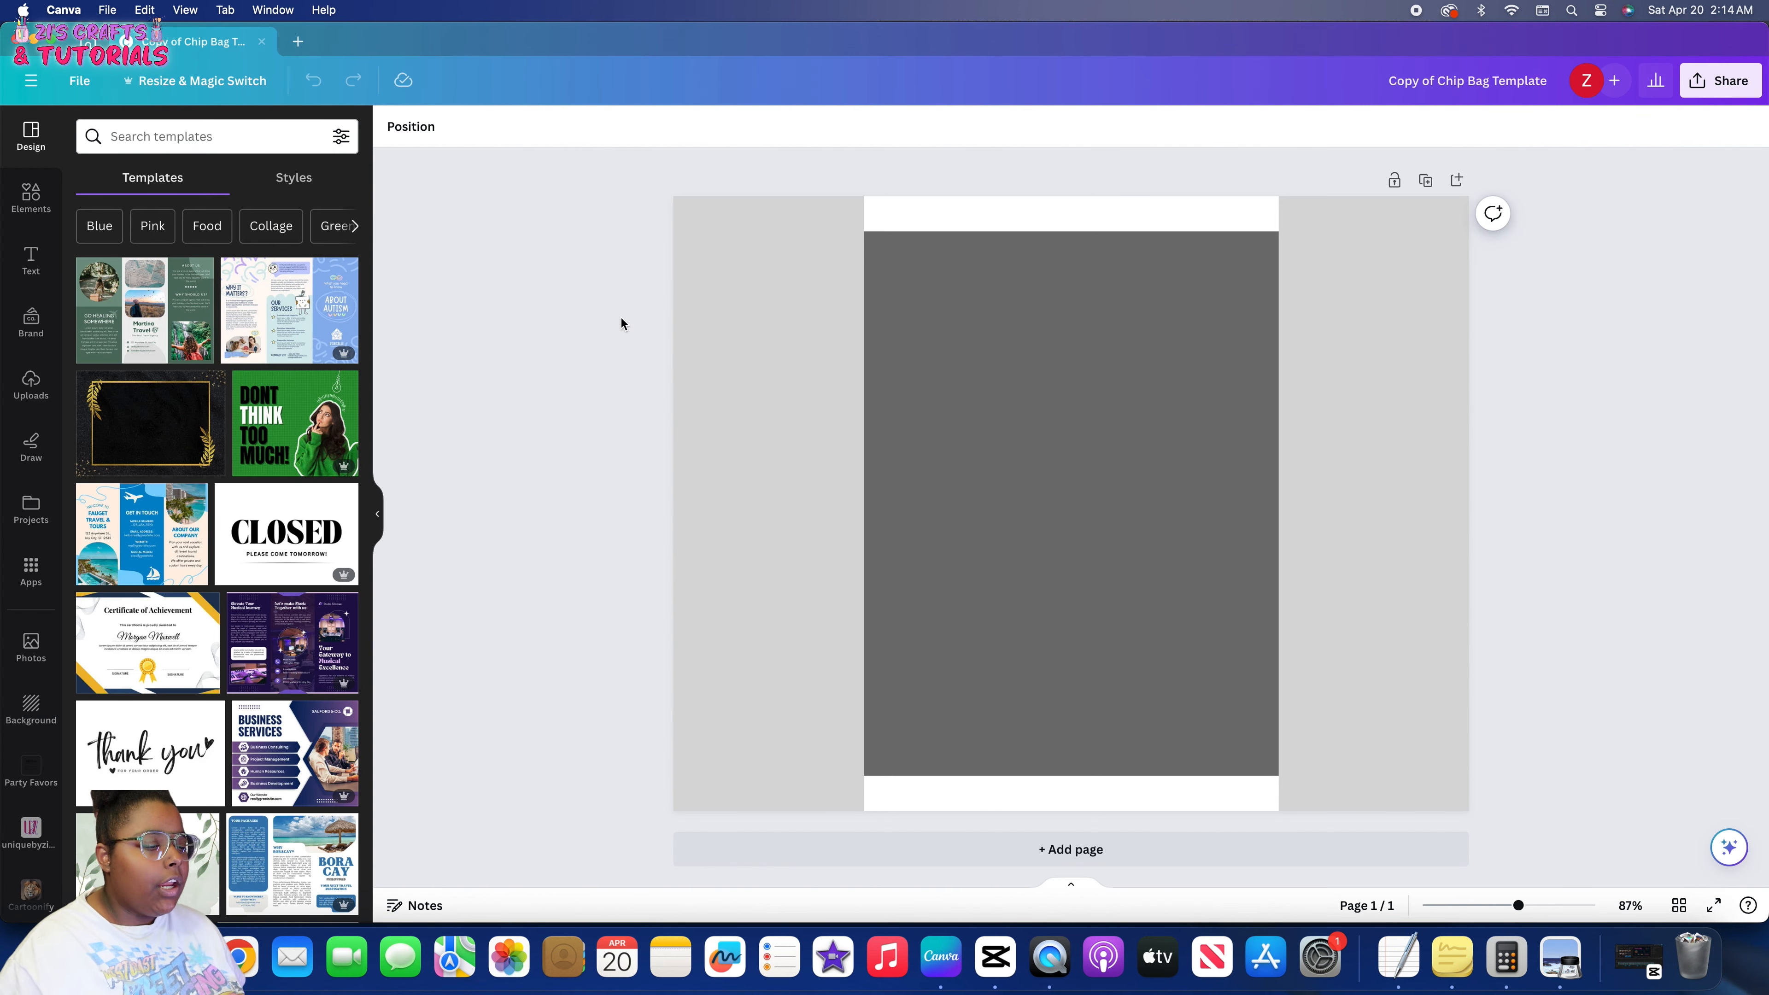
Examine the chip bag template's two light grey side panels and dark grey centre panel by selecting them
left_click(766, 338)
left_click(1347, 395, "shift")
left_click(1207, 393, "shift")
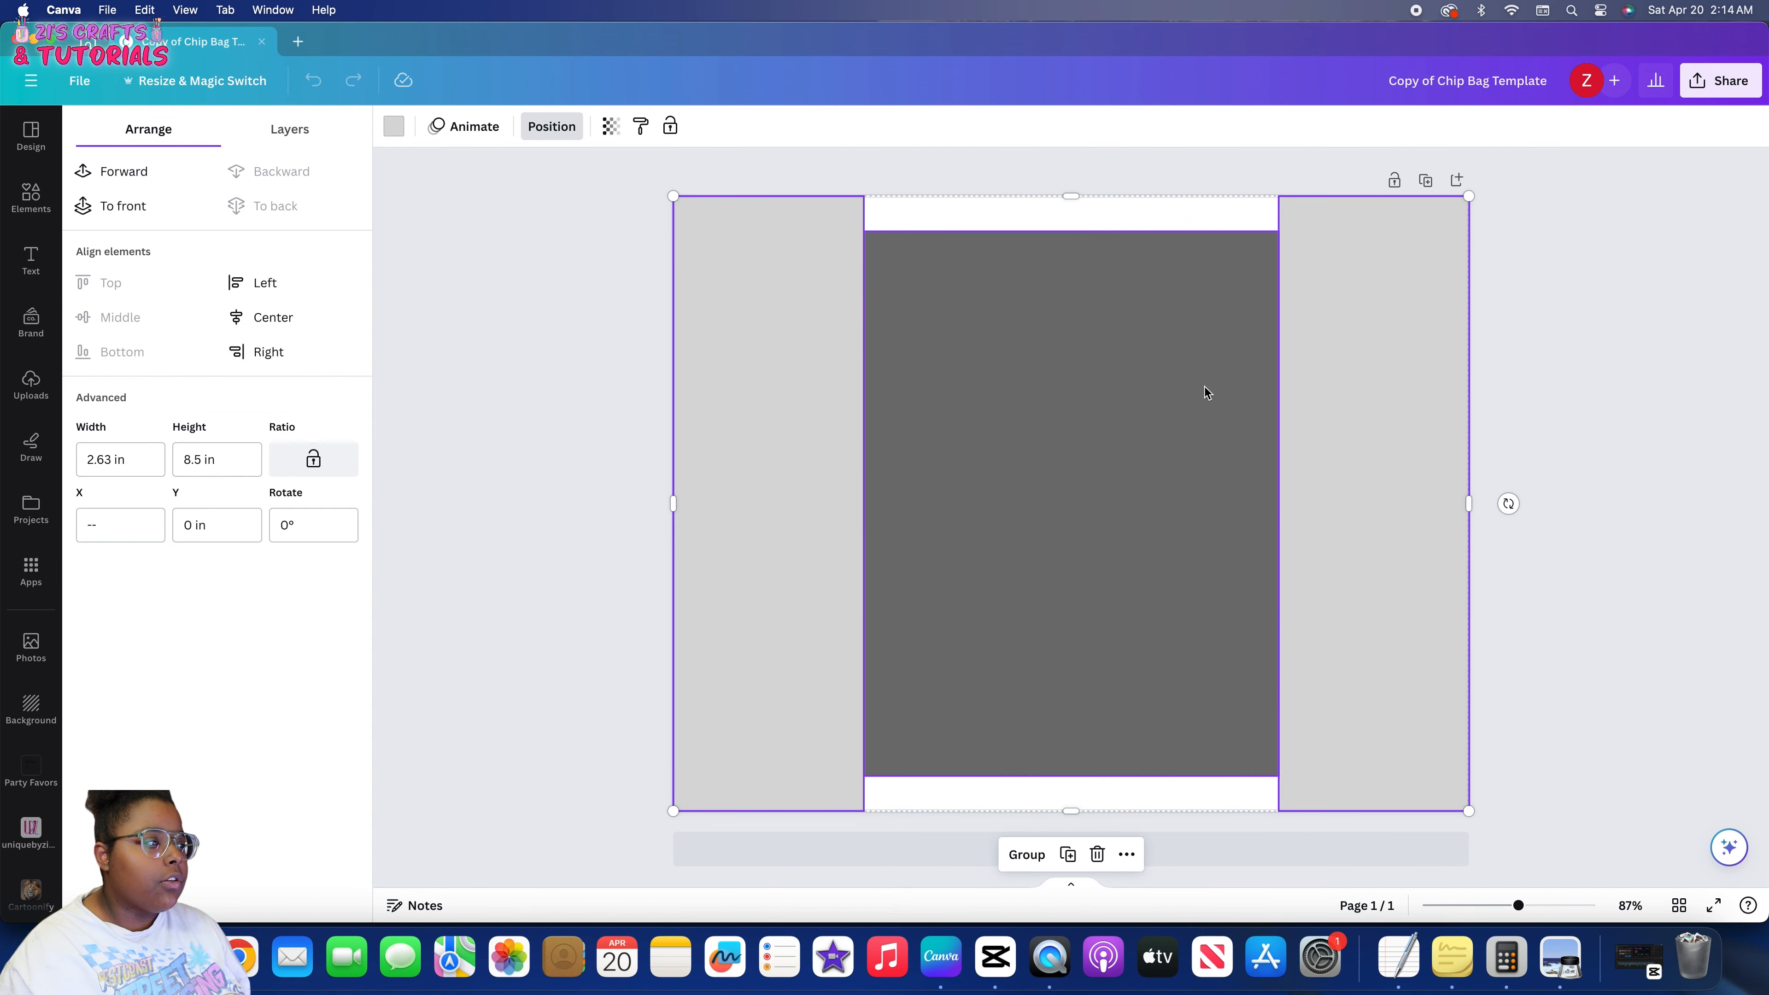
left_click(983, 397)
left_click(833, 387)
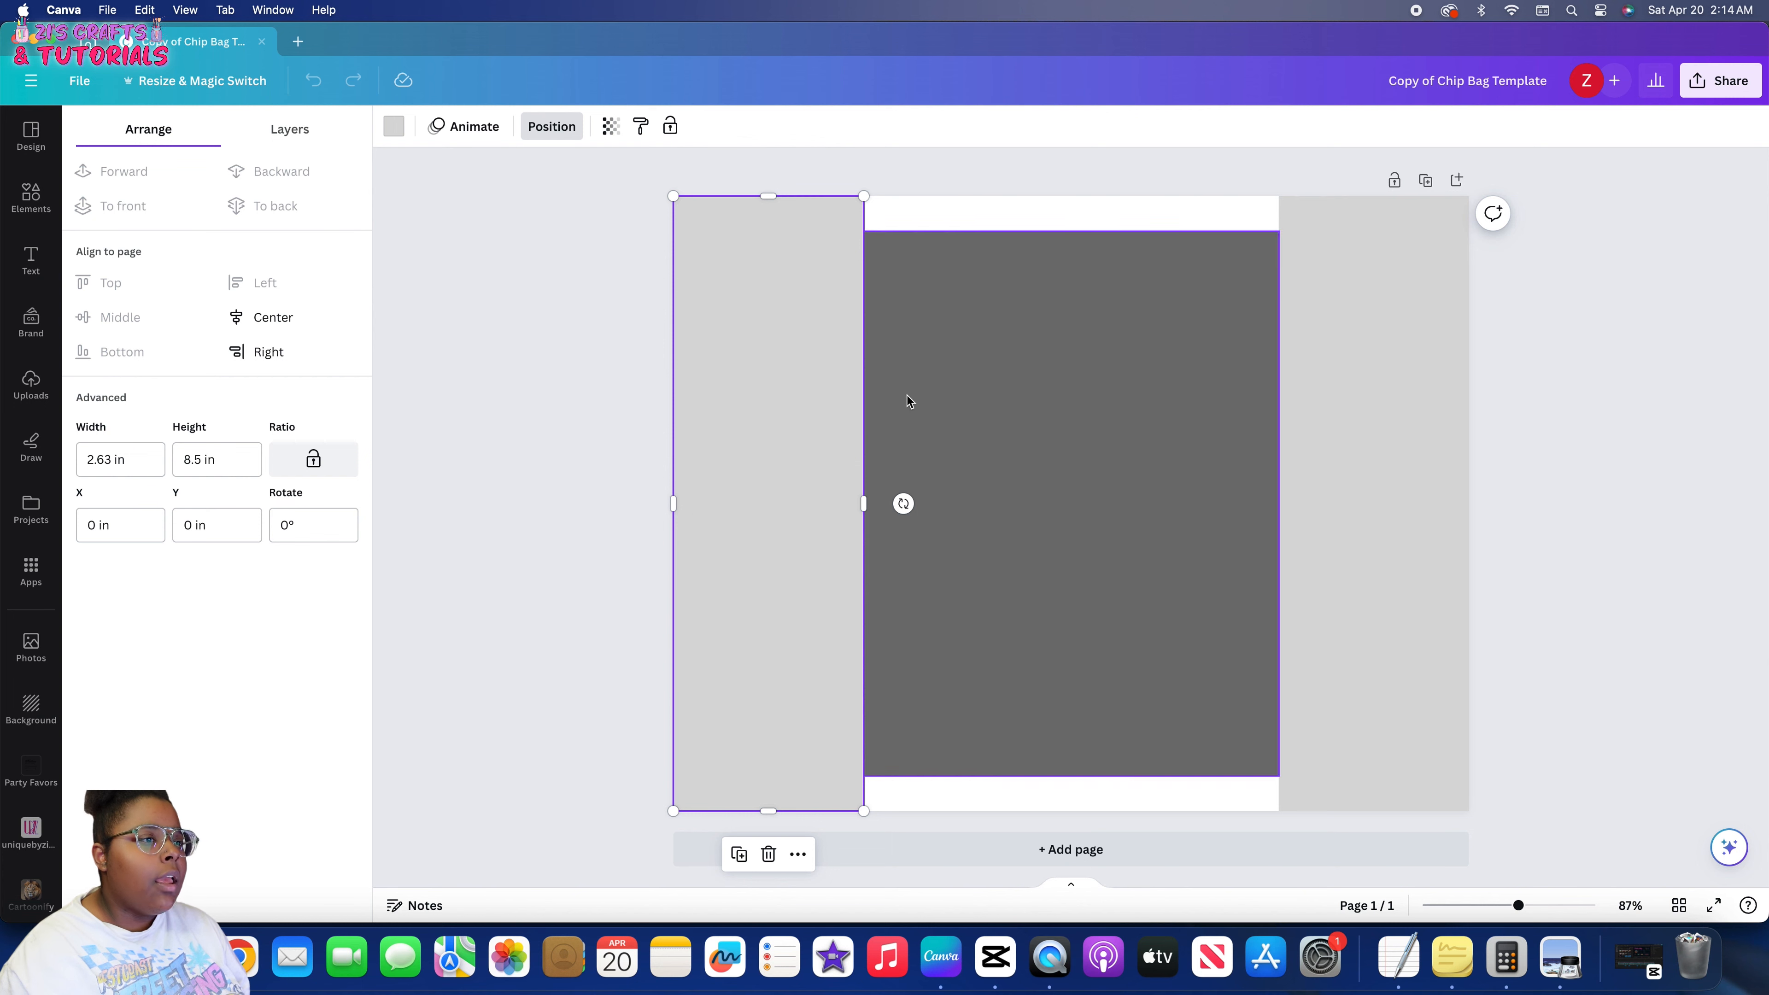
left_click(885, 361)
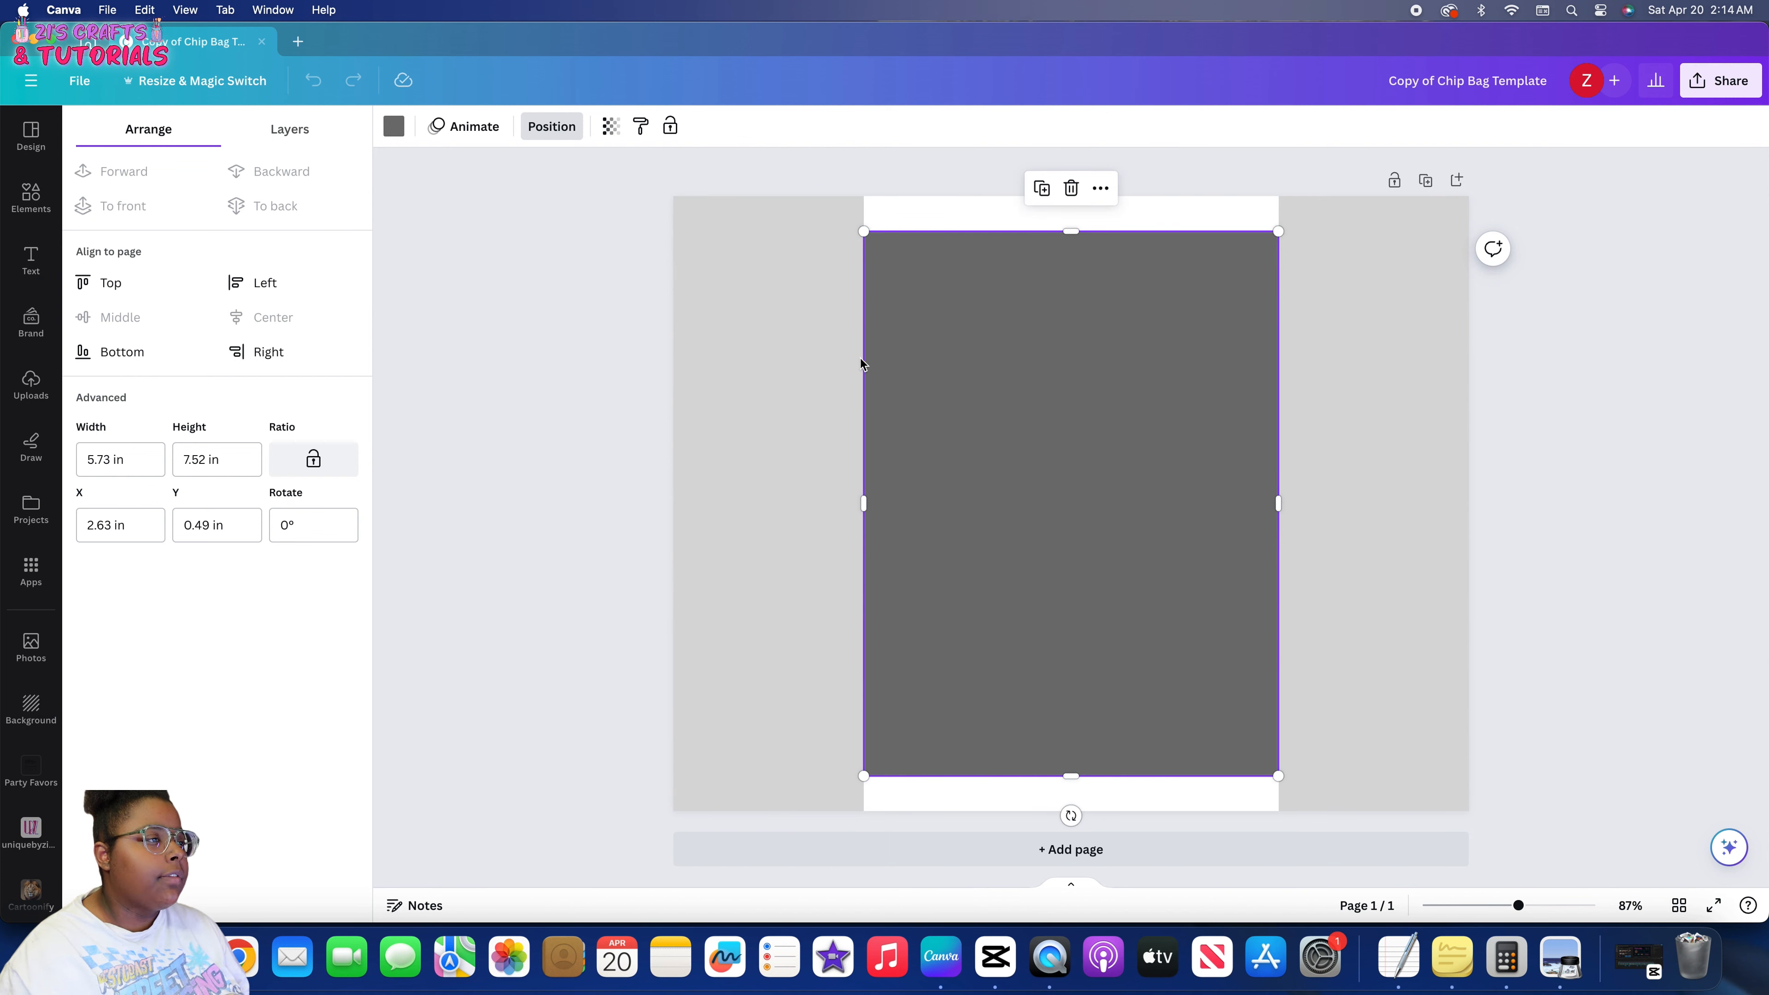
left_click(587, 348)
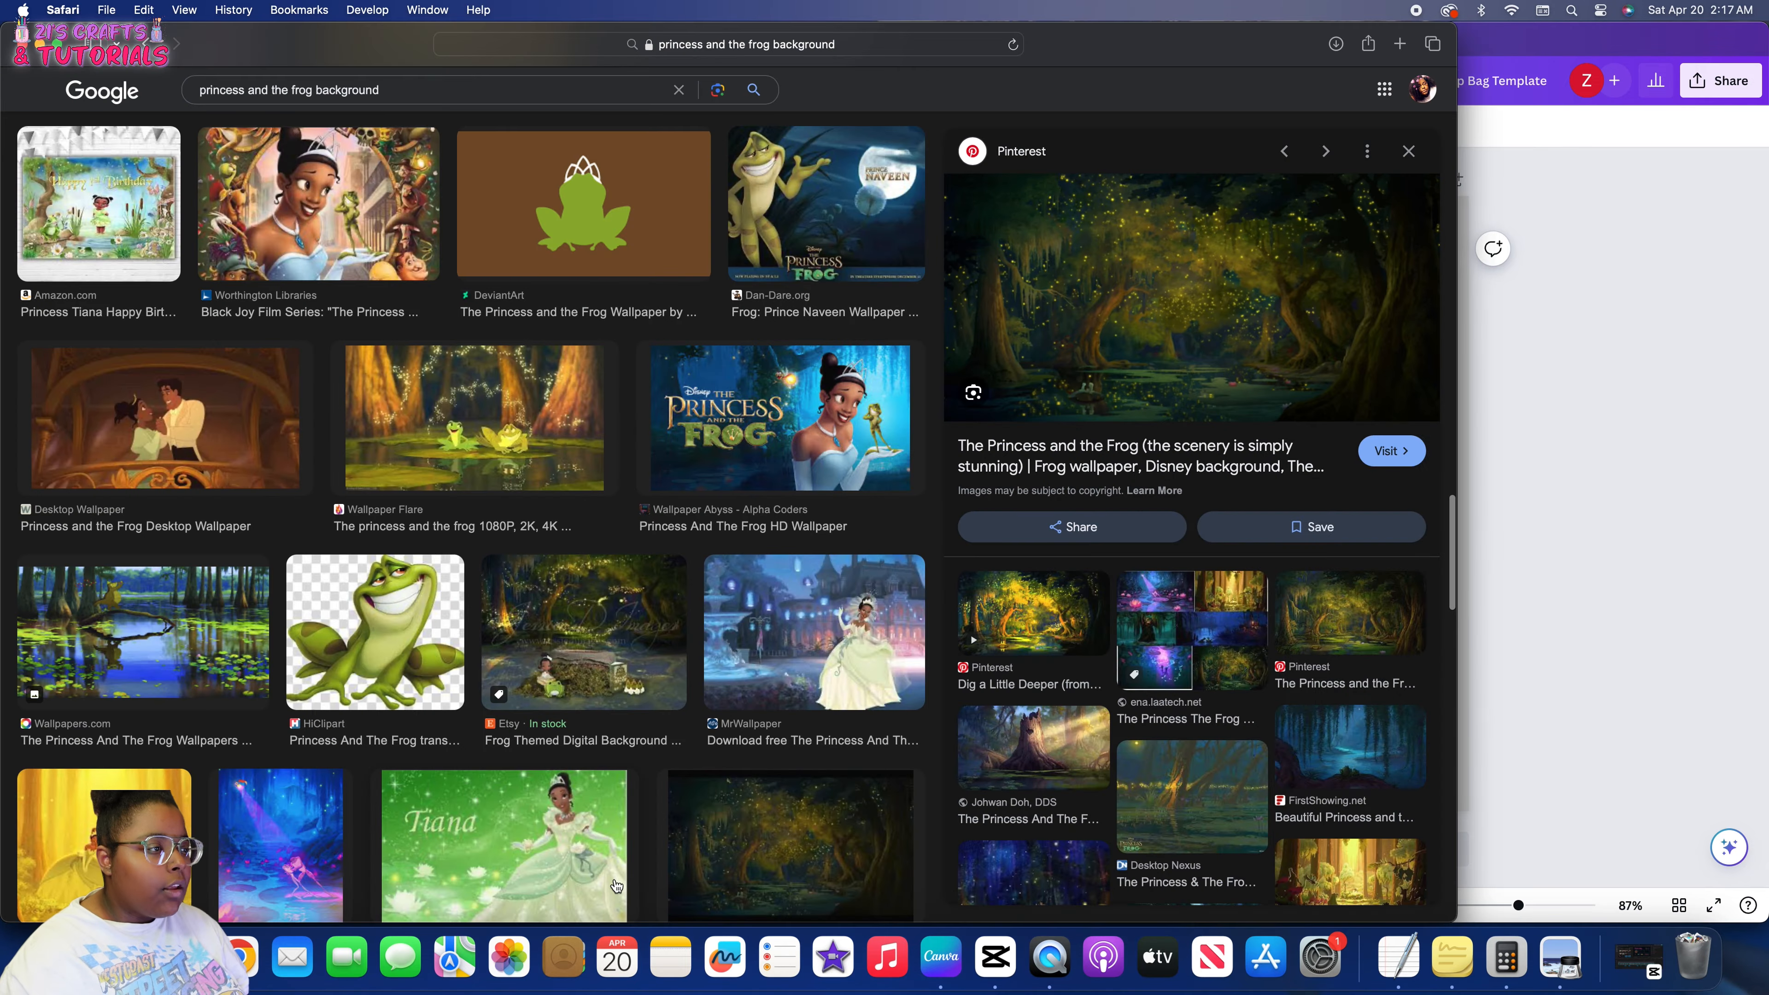
Replace the Google Images search for Princess and the Frog with "hannah montana background"
scroll(339, 239, "down", 5)
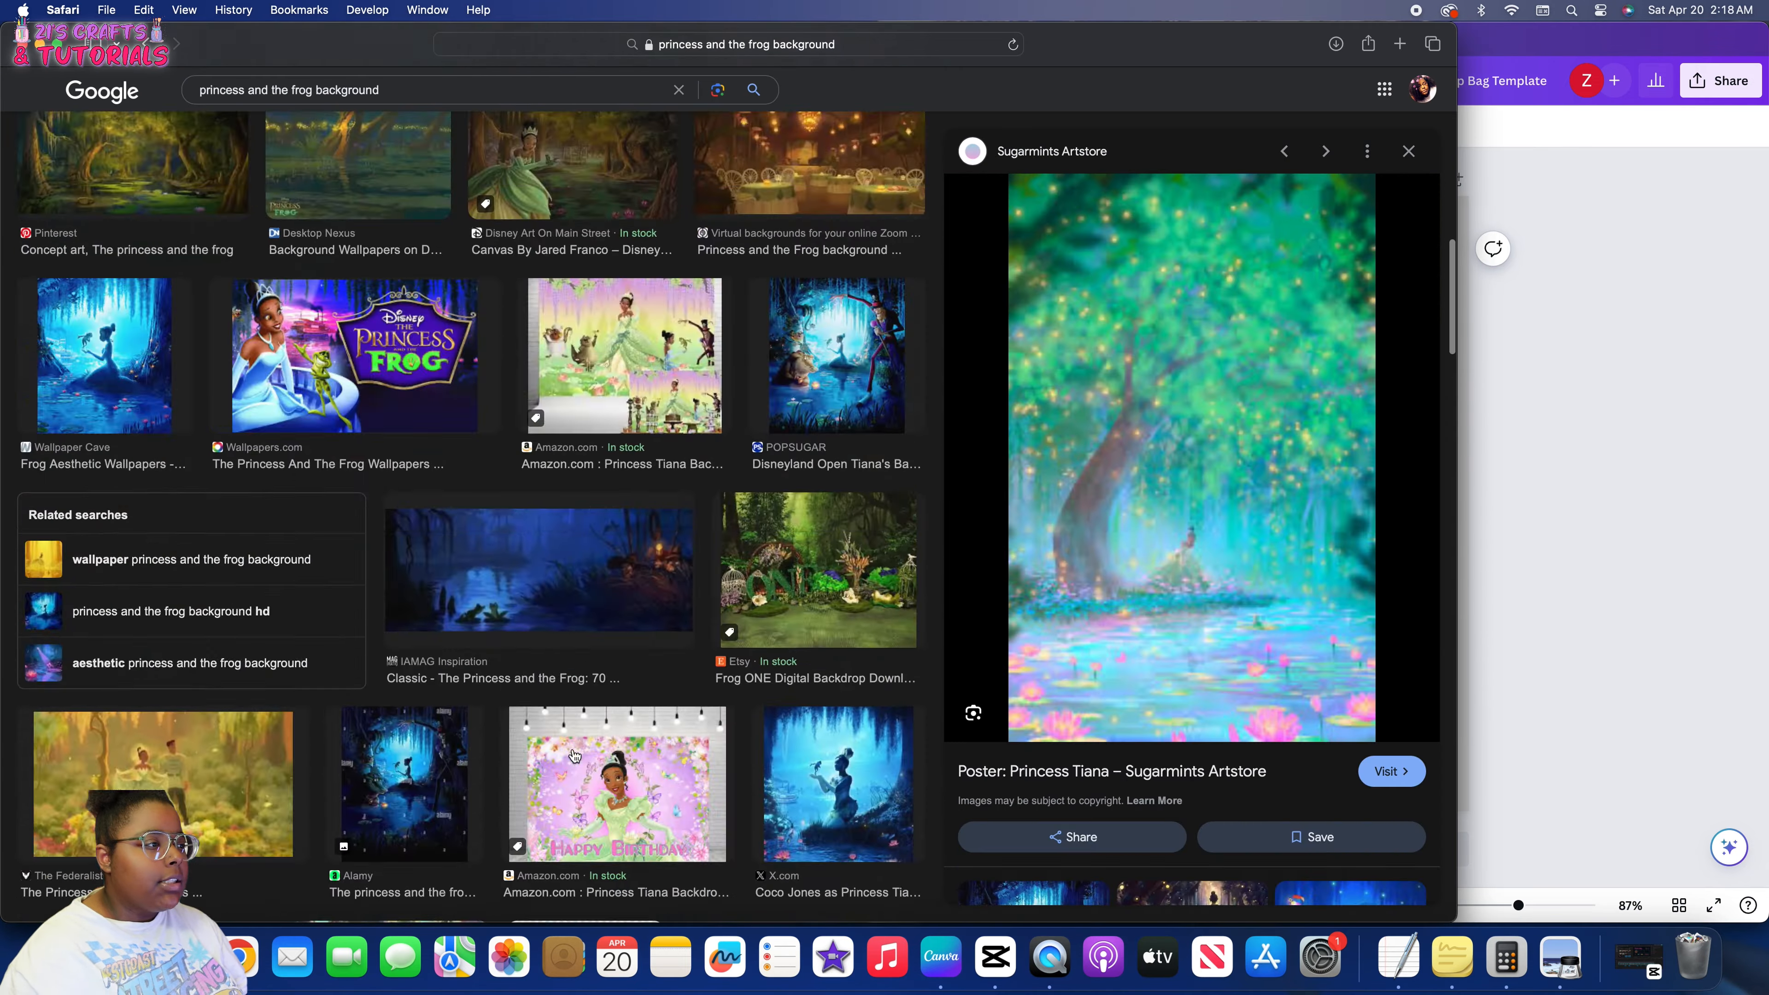
scroll(338, 238, "up", 5)
left_click_drag(429, 108, 32, 104)
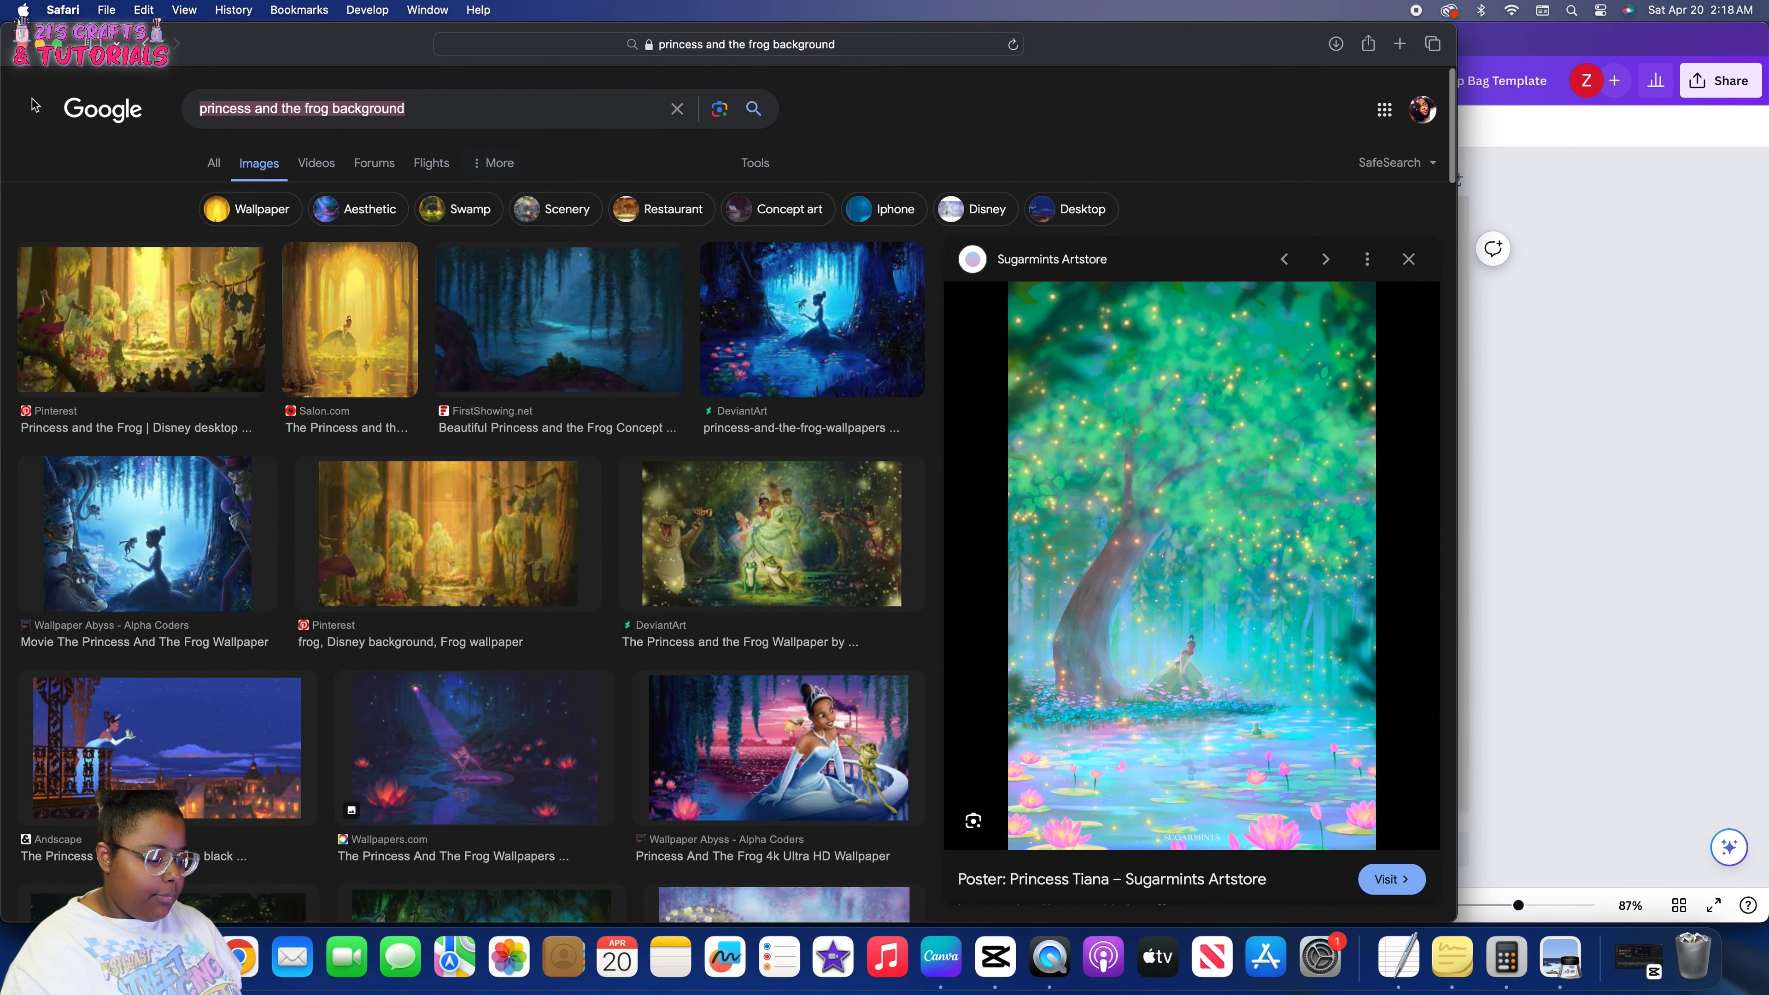
type("hannah mon")
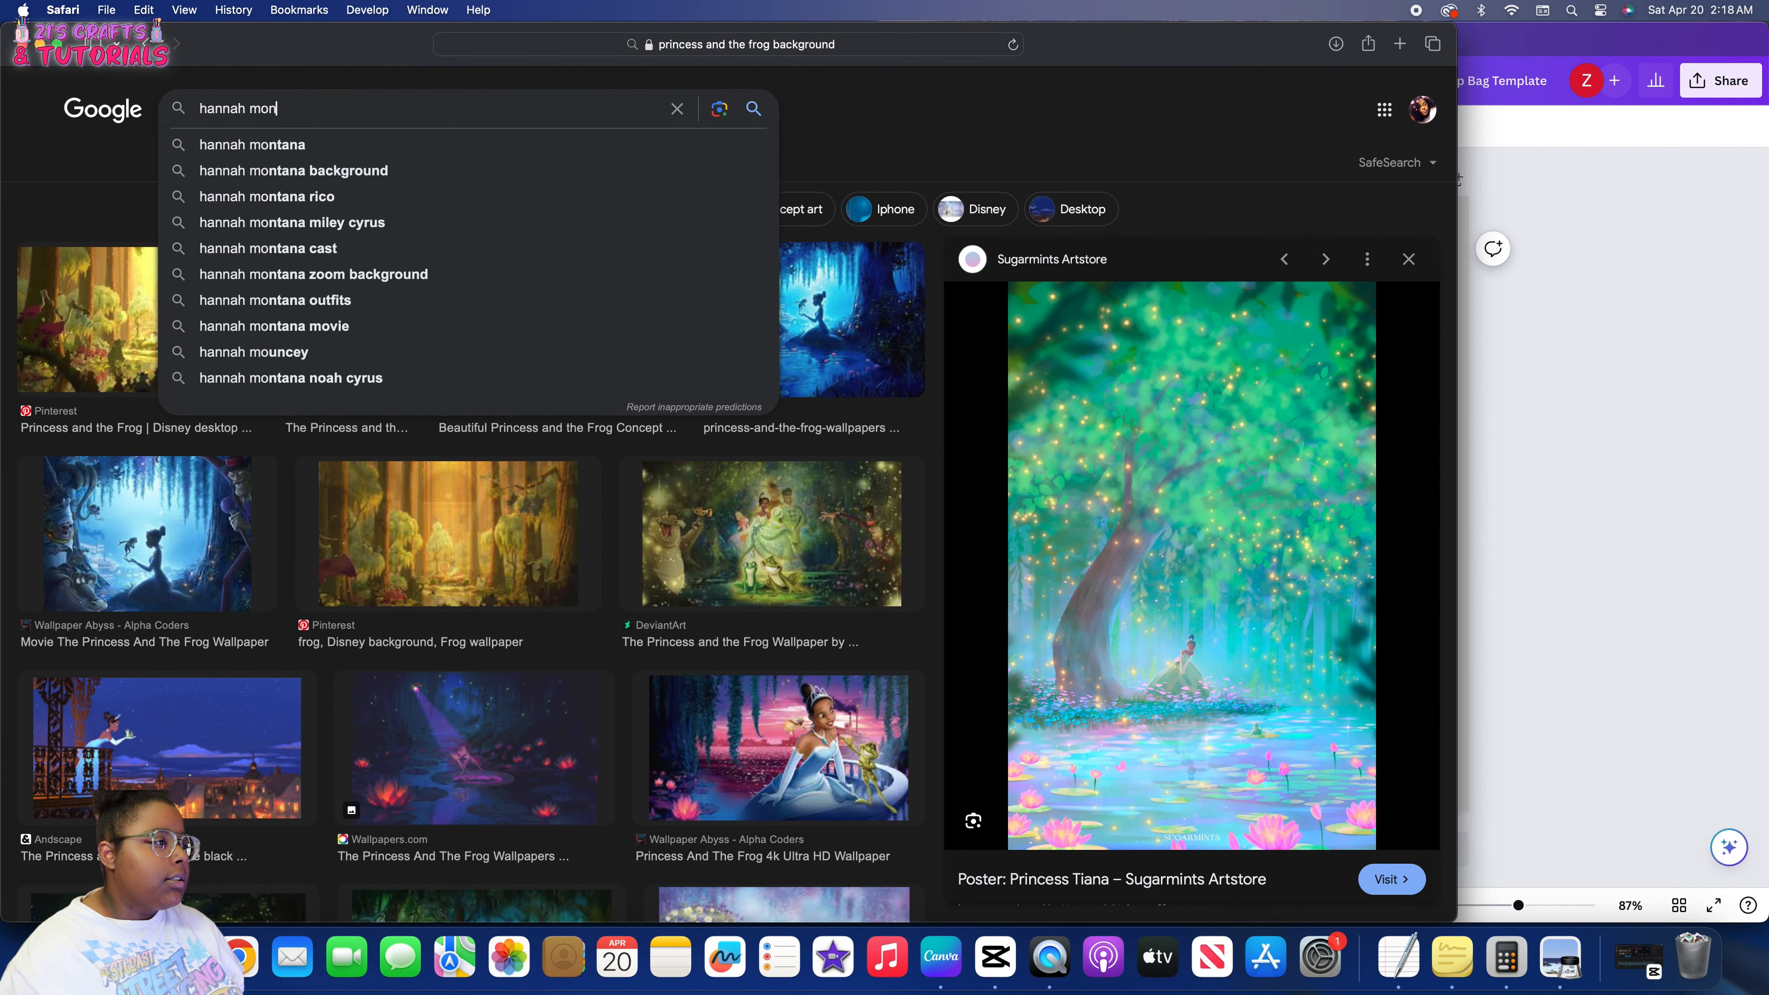
key("Down")
key("Down")
key("Return")
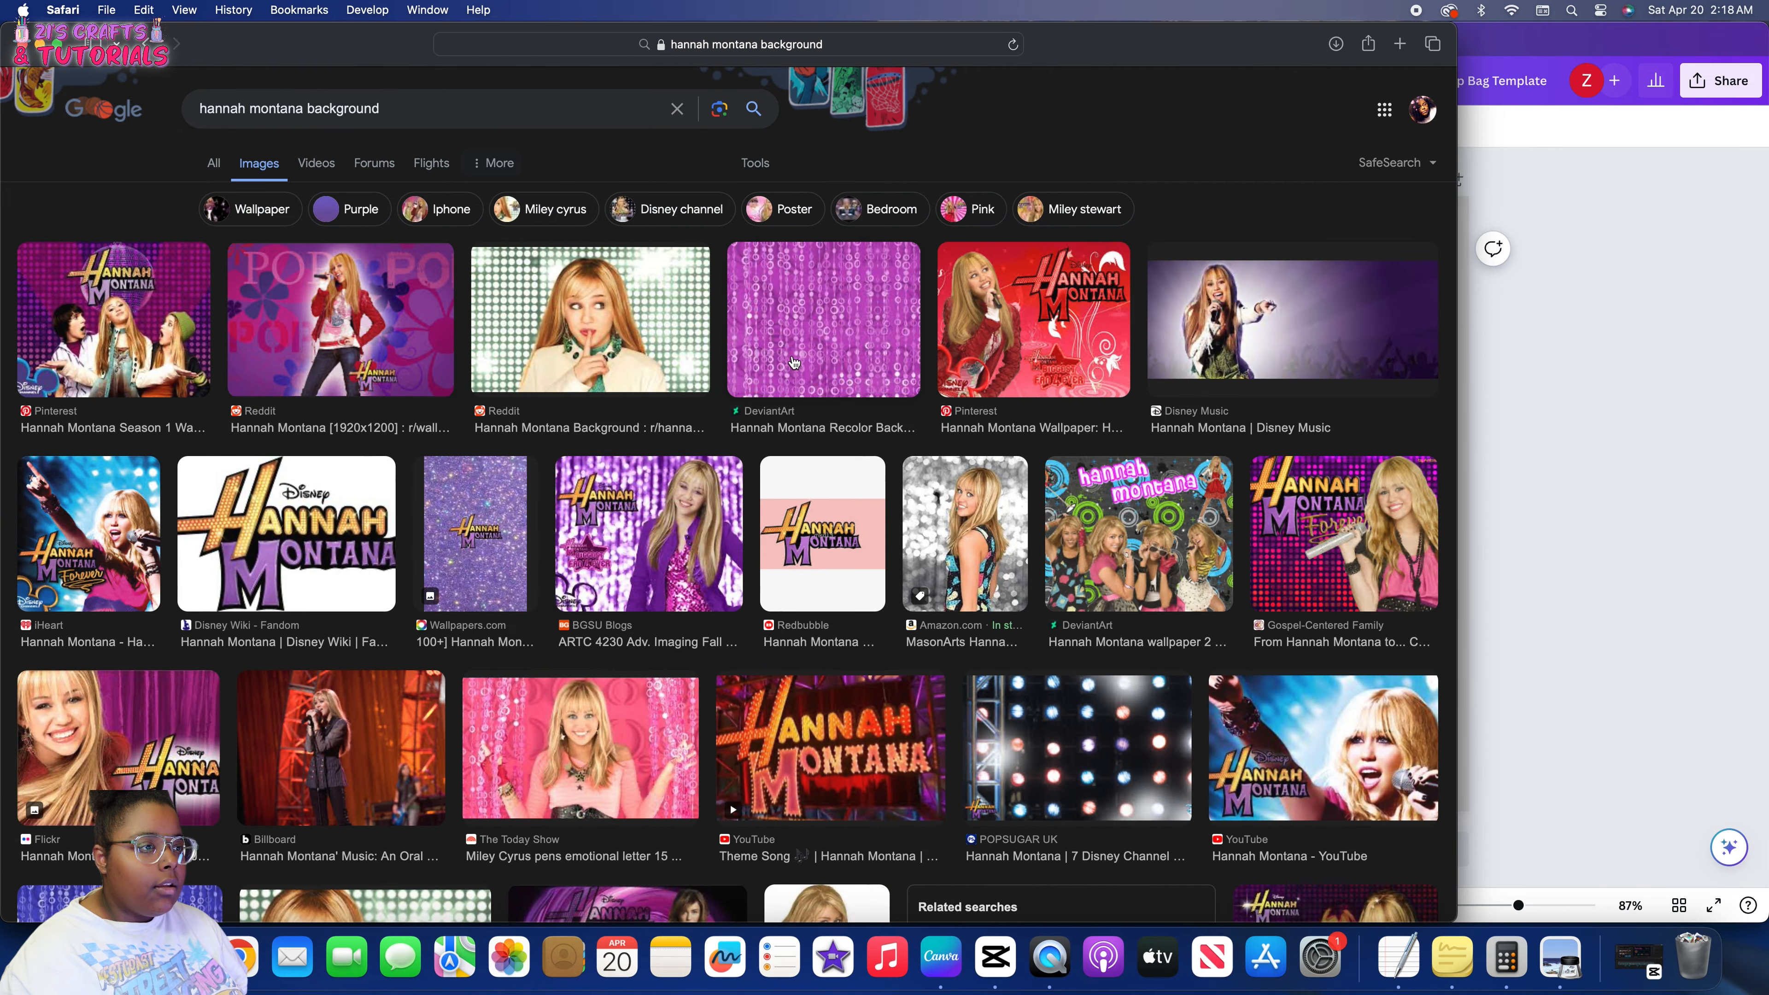
Preview the Hannah Montana Recolor Background images from DeviantArt in several colours, including purple, blue, orange and red
left_click(794, 362)
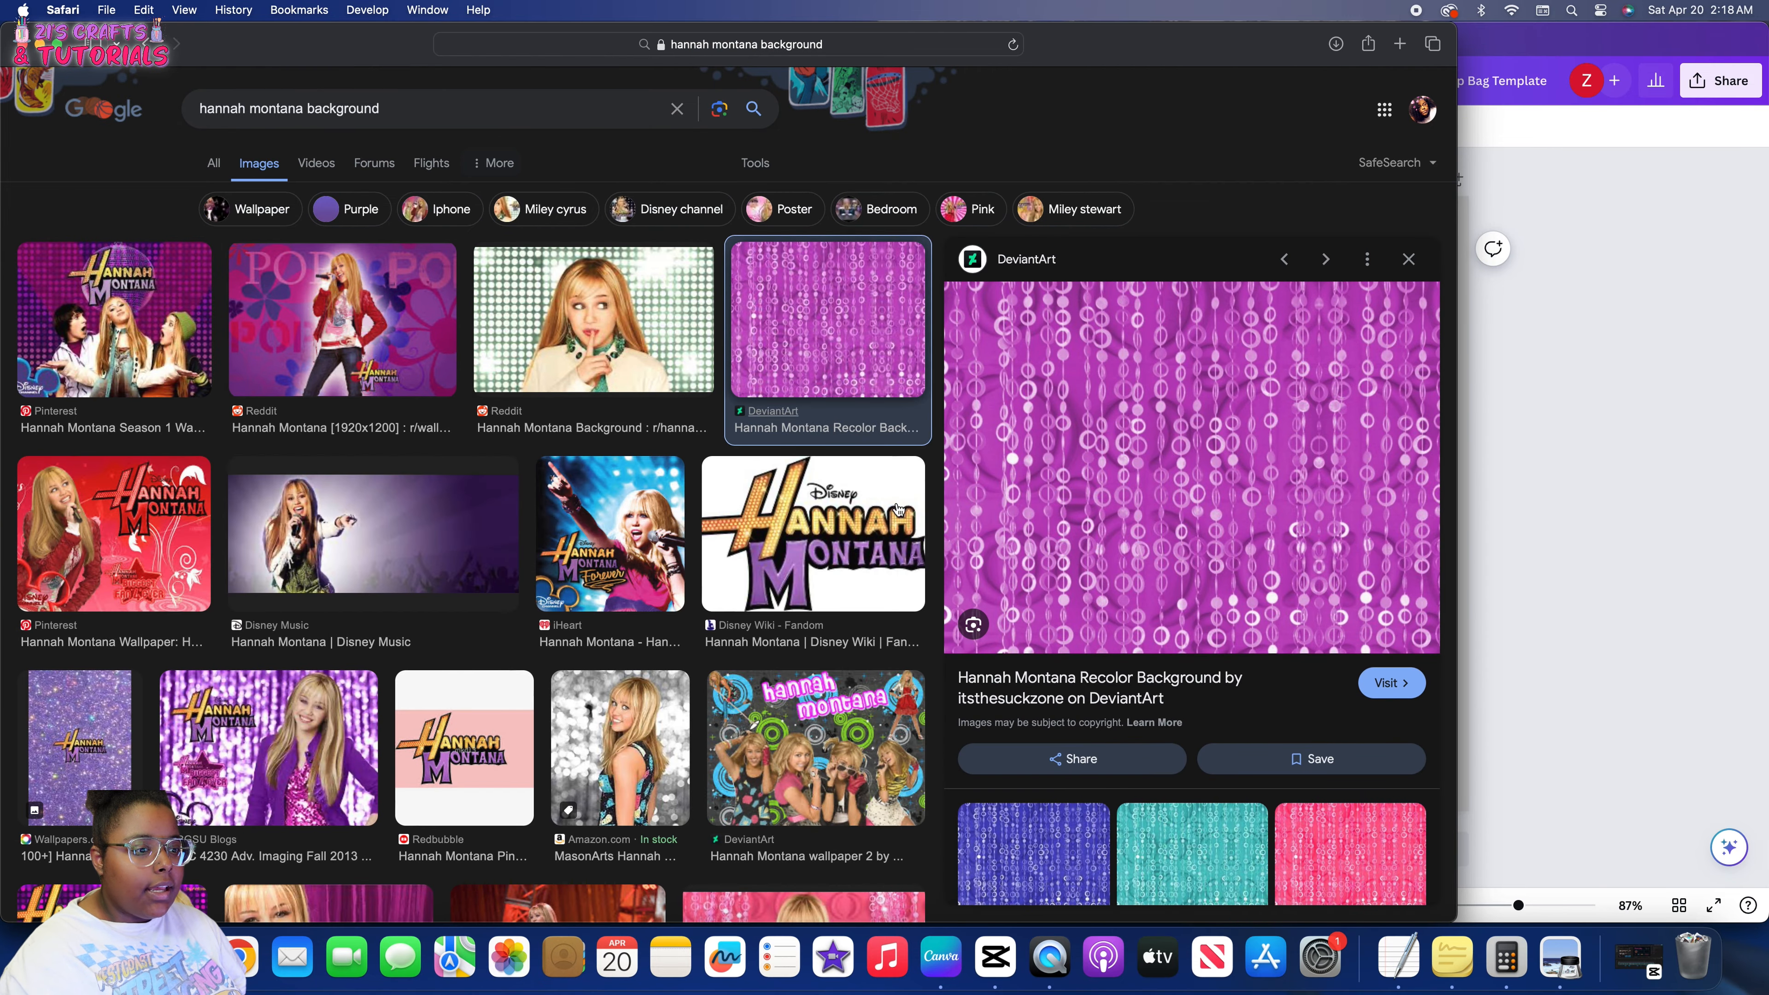
scroll(1024, 556, "down", 5)
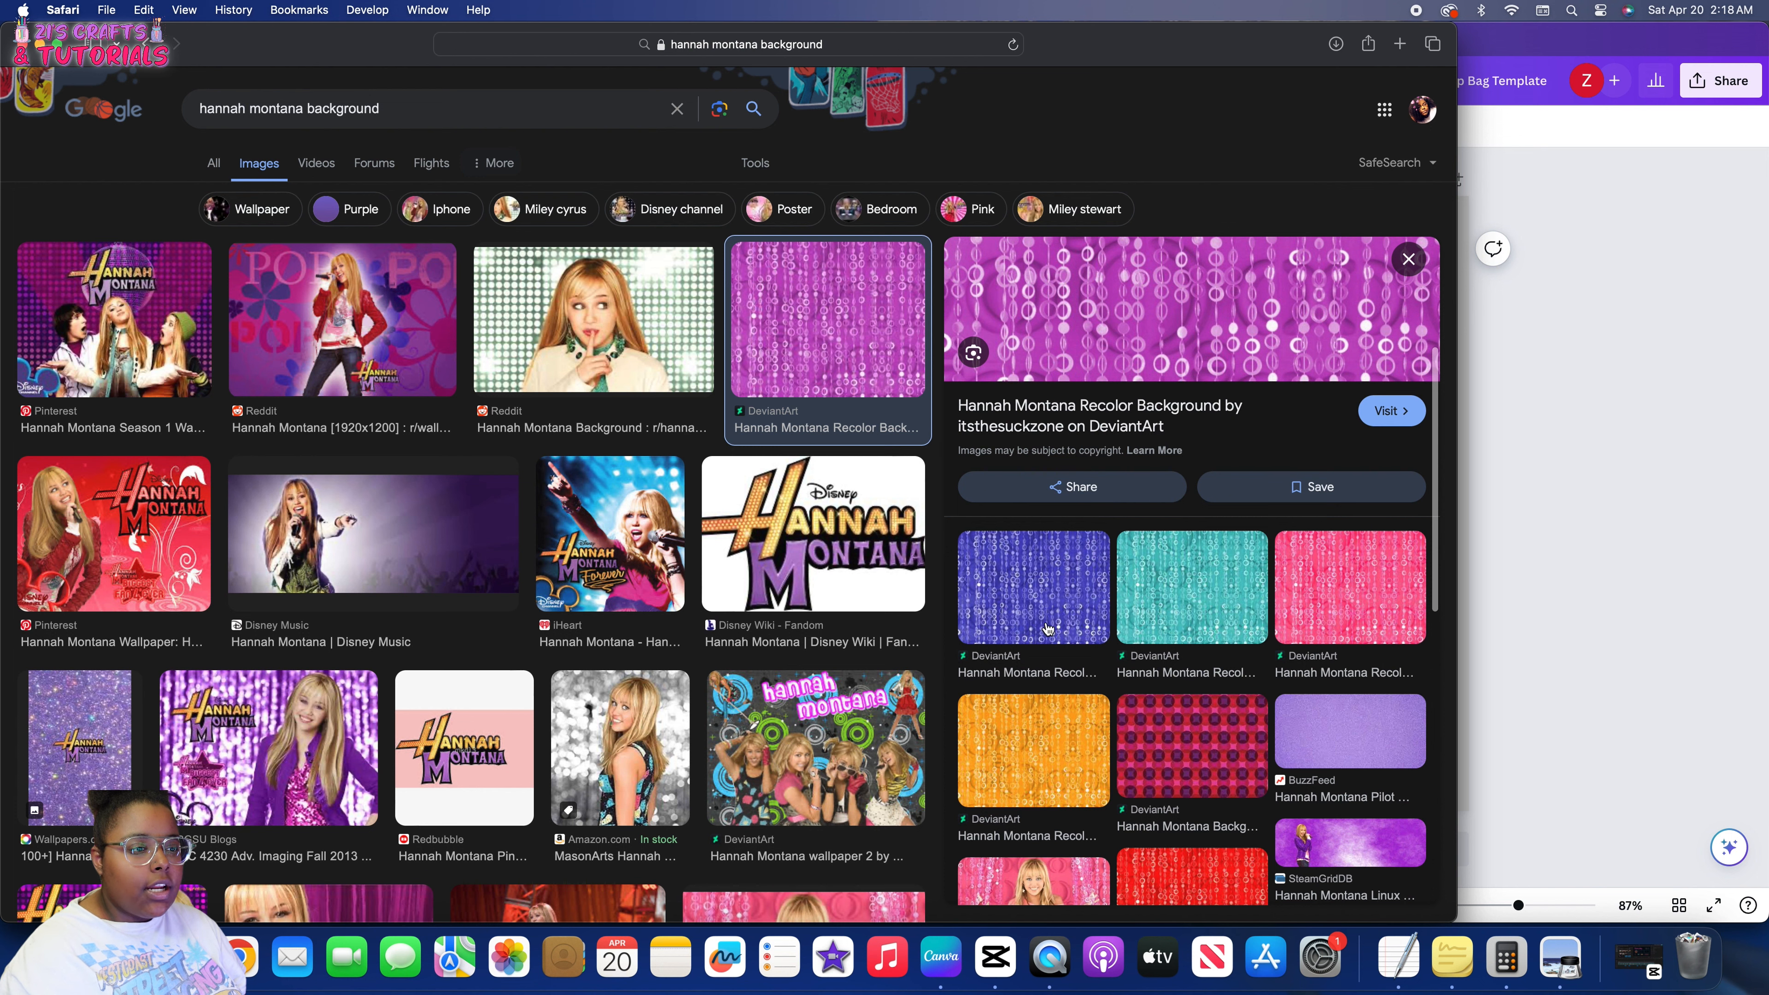
left_click(1030, 603)
scroll(1059, 614, "down", 3)
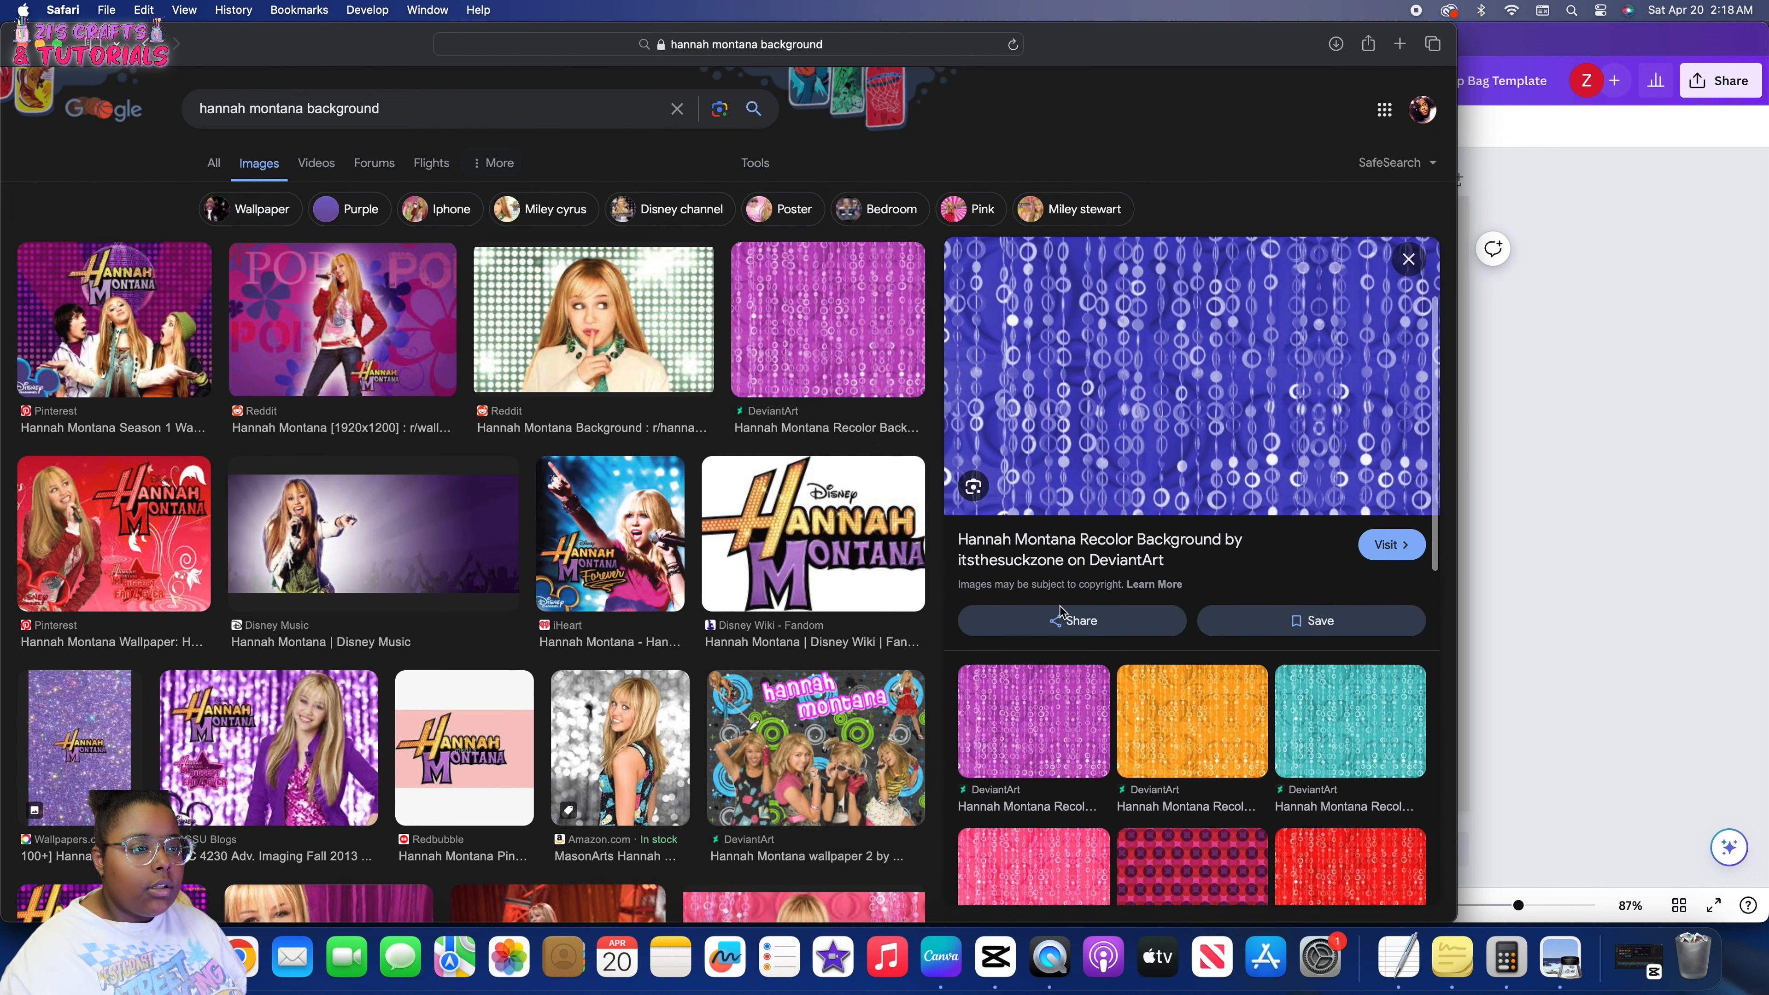
left_click(1169, 719)
scroll(1254, 683, "down", 4)
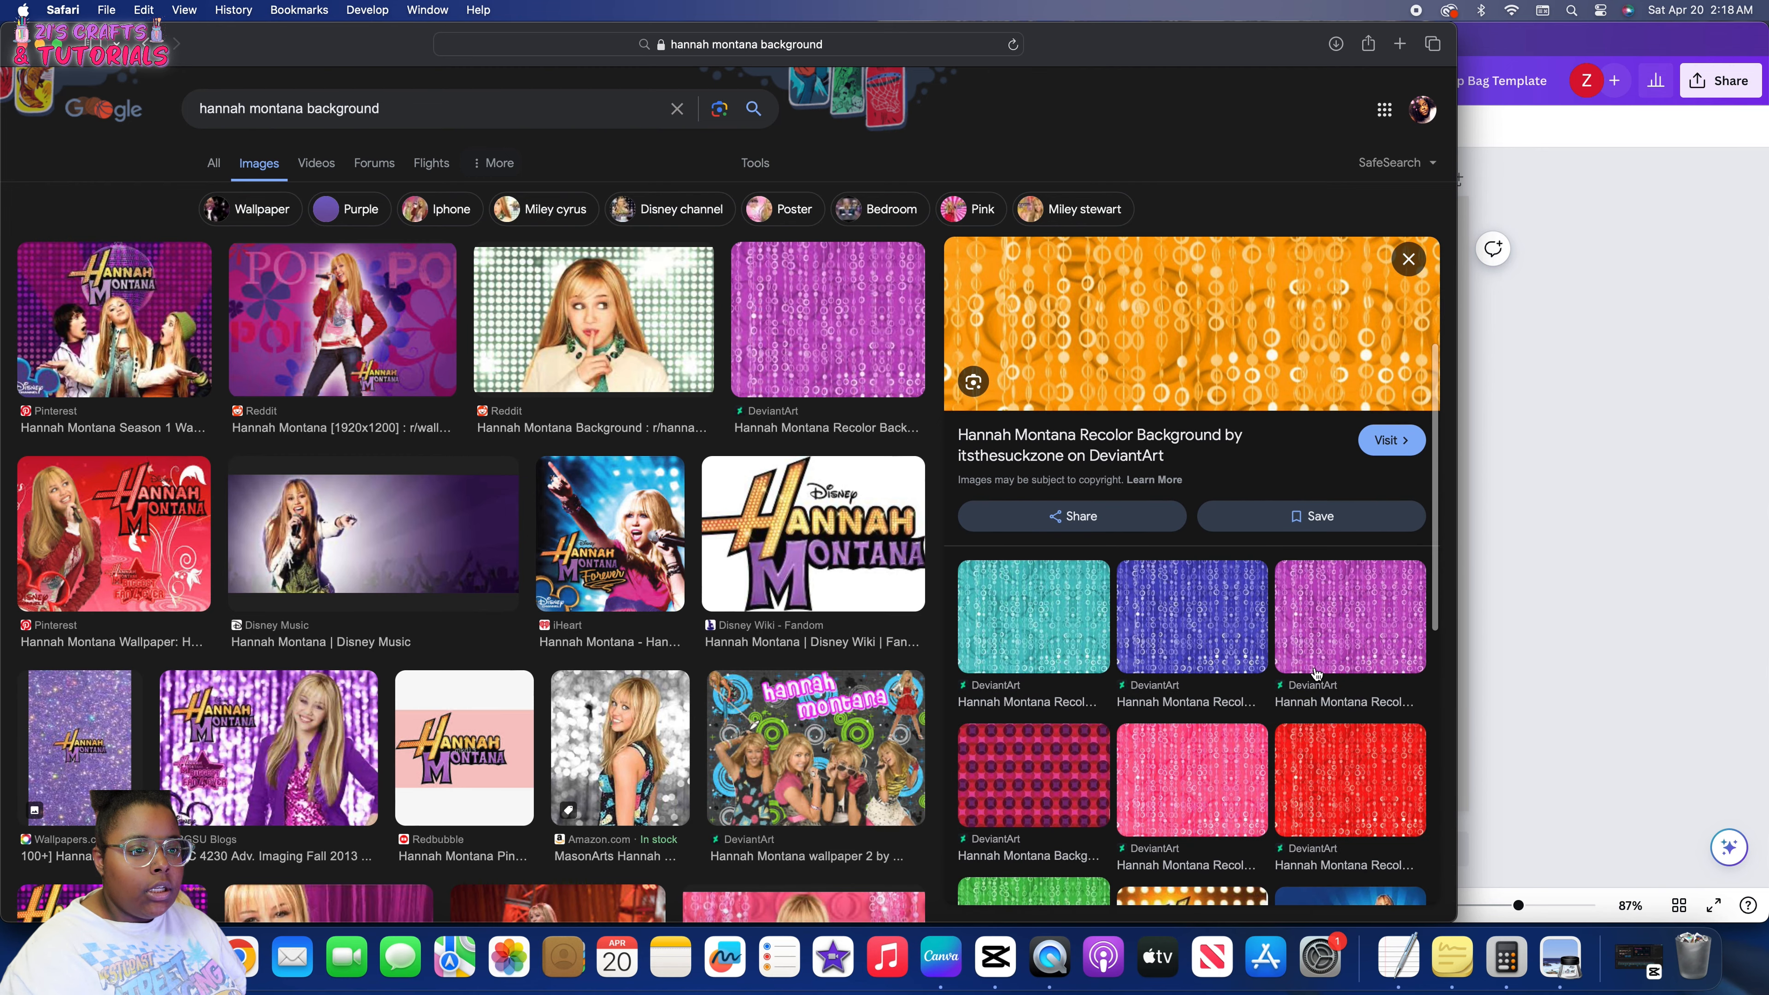
left_click(1315, 669)
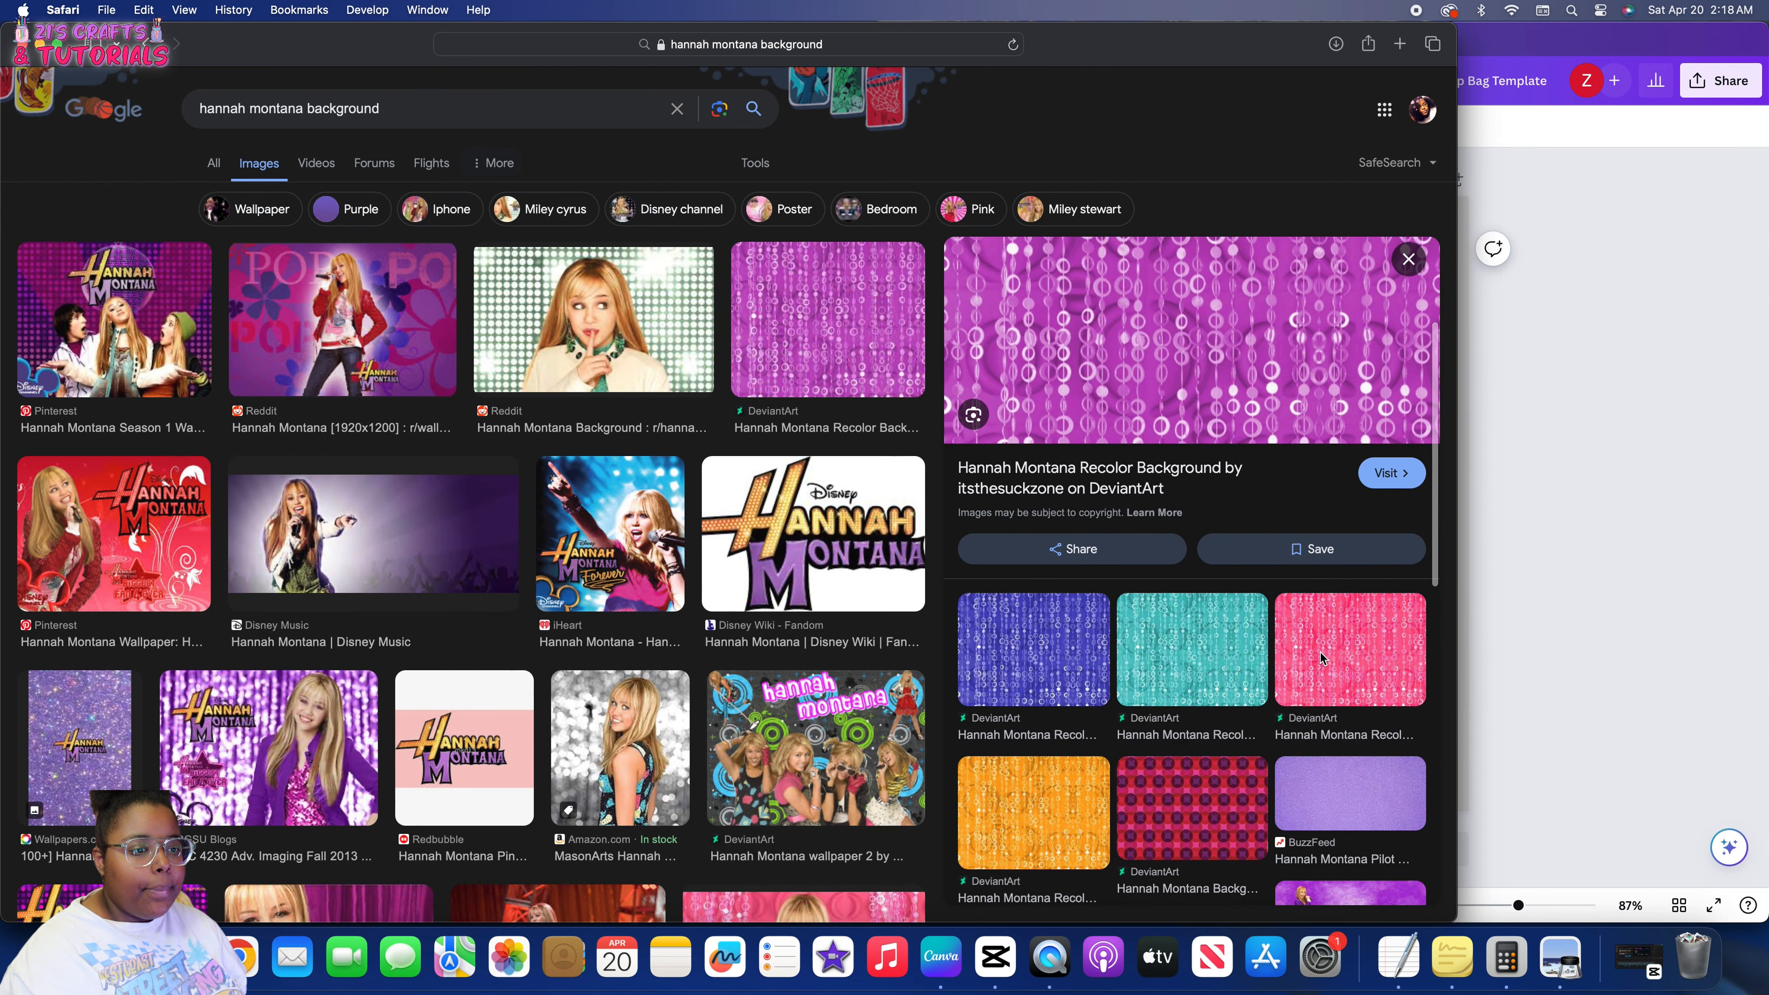
left_click(1320, 653)
left_click(1193, 646)
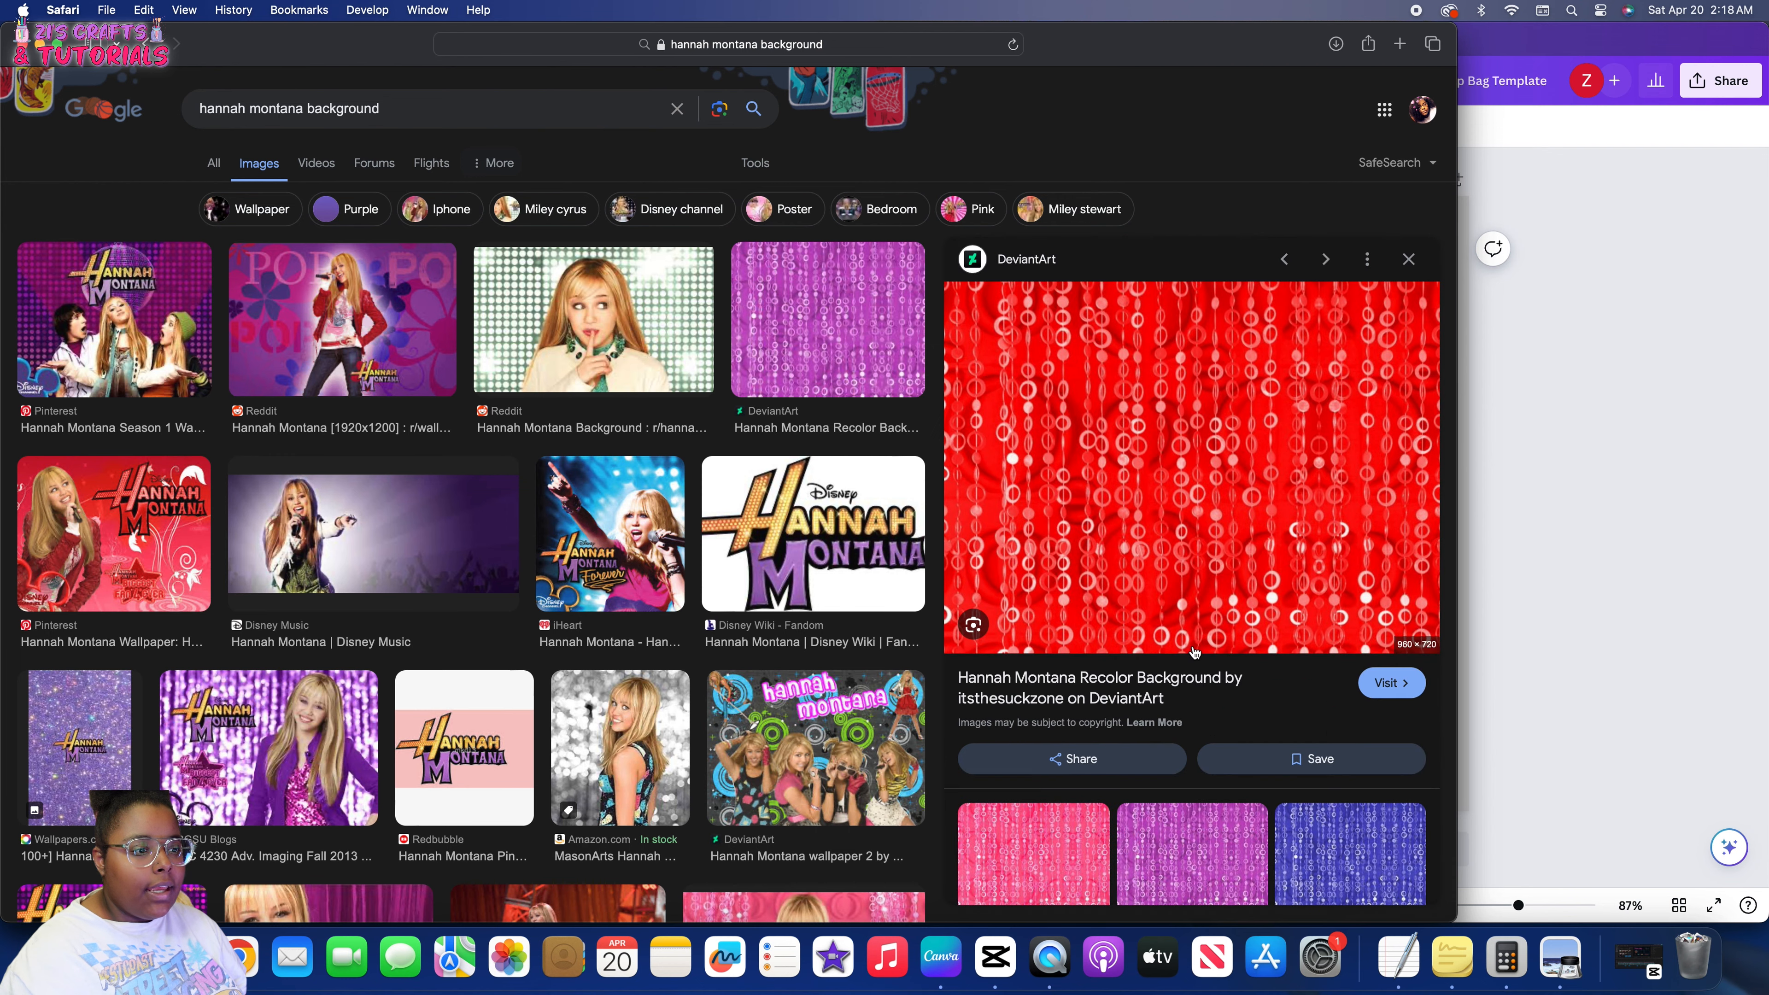
scroll(1194, 649, "down", 5)
scroll(1165, 489, "down", 10)
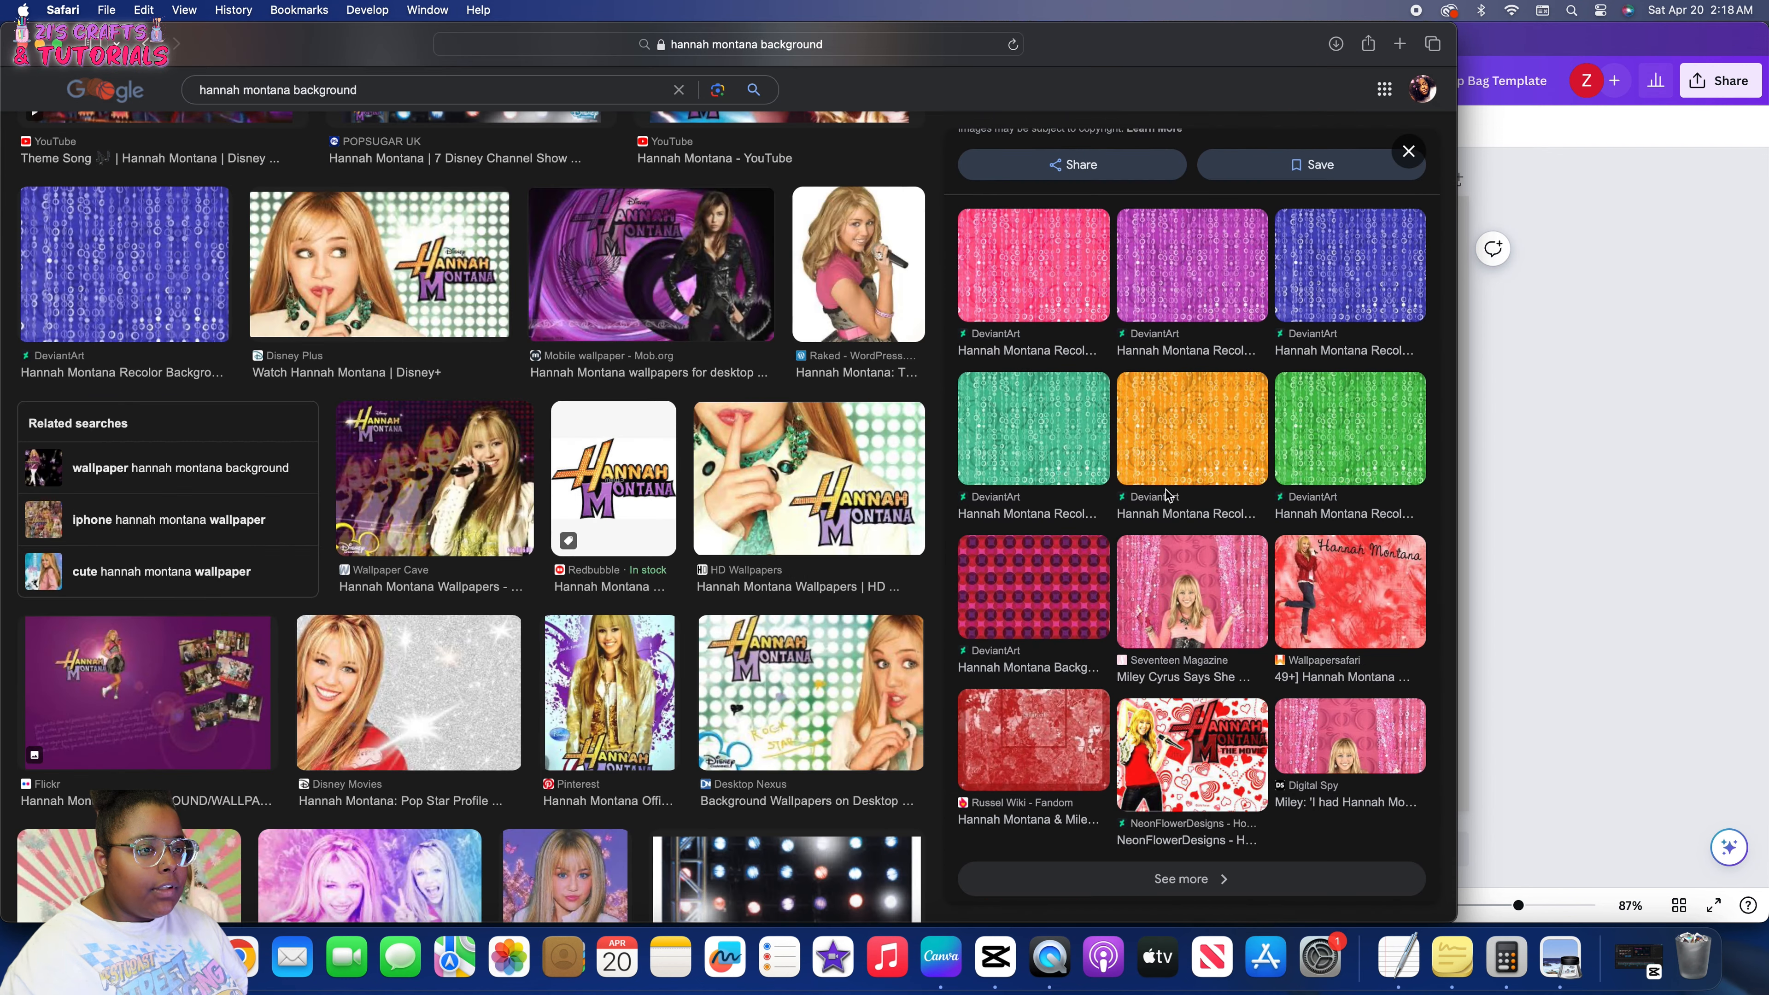
Copy the orange Hannah Montana Recolor Background image, paste it into the Canva chip bag design and make it the page background
left_click(1163, 472)
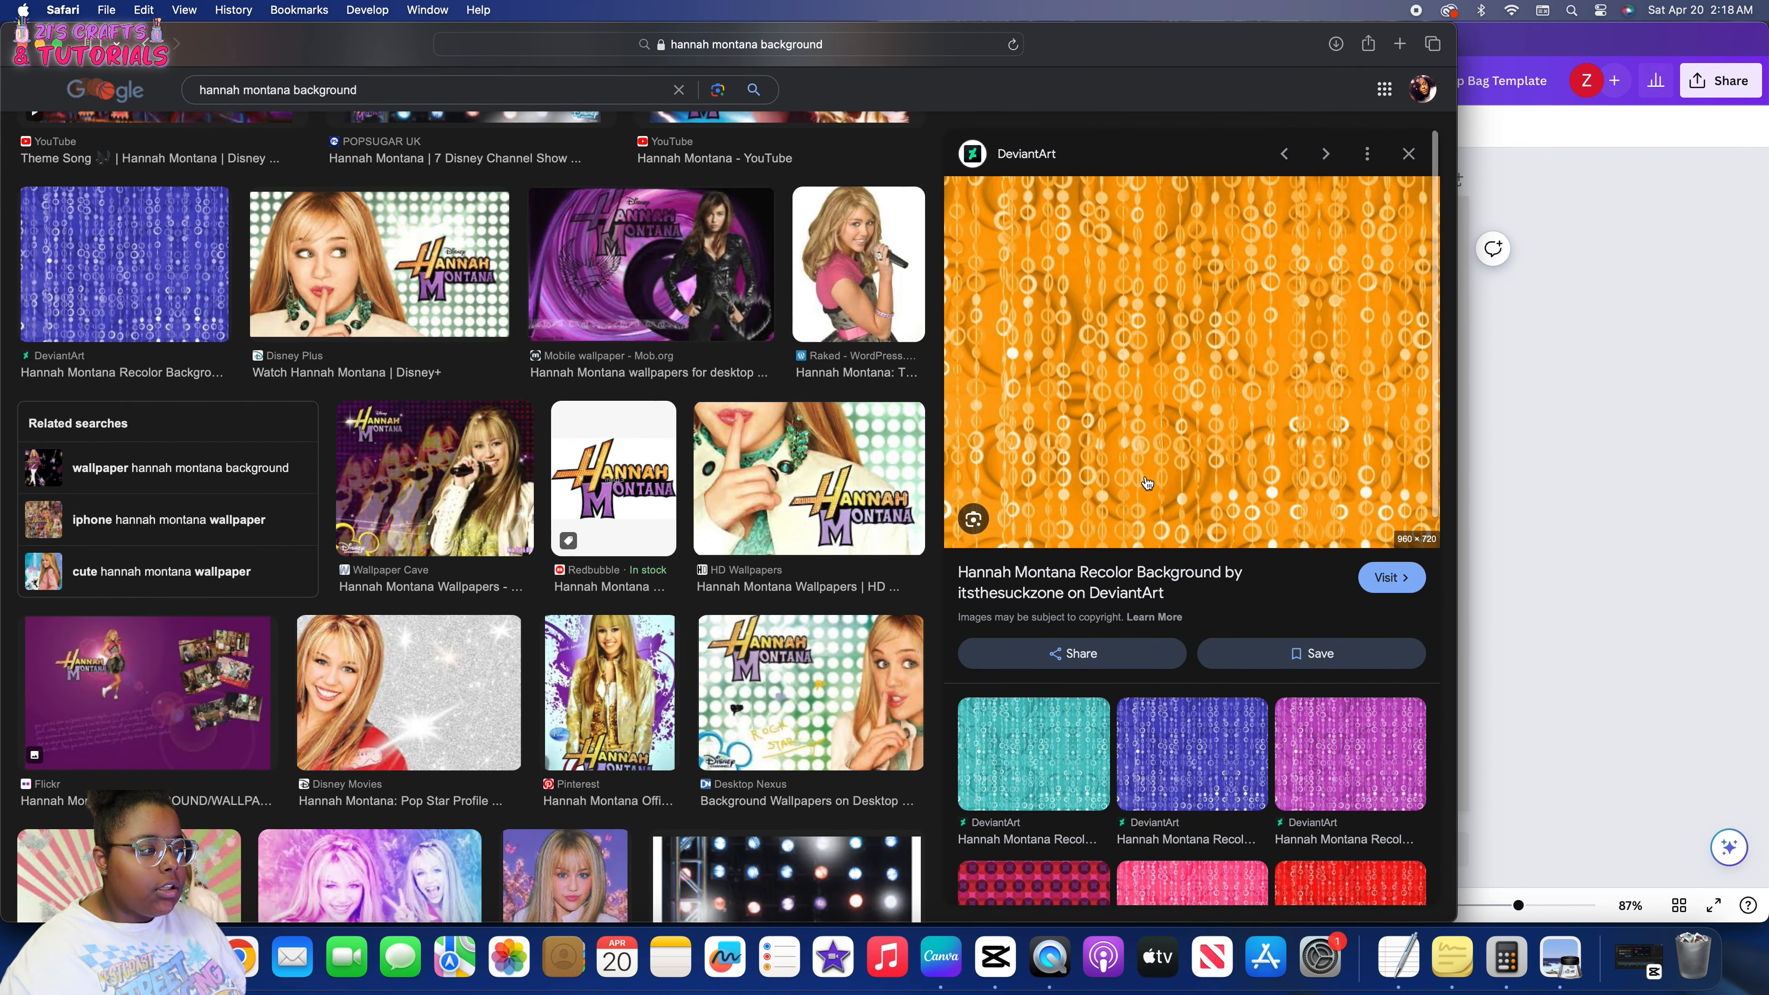
right_click(1123, 477)
left_click(1165, 822)
left_click(1491, 746)
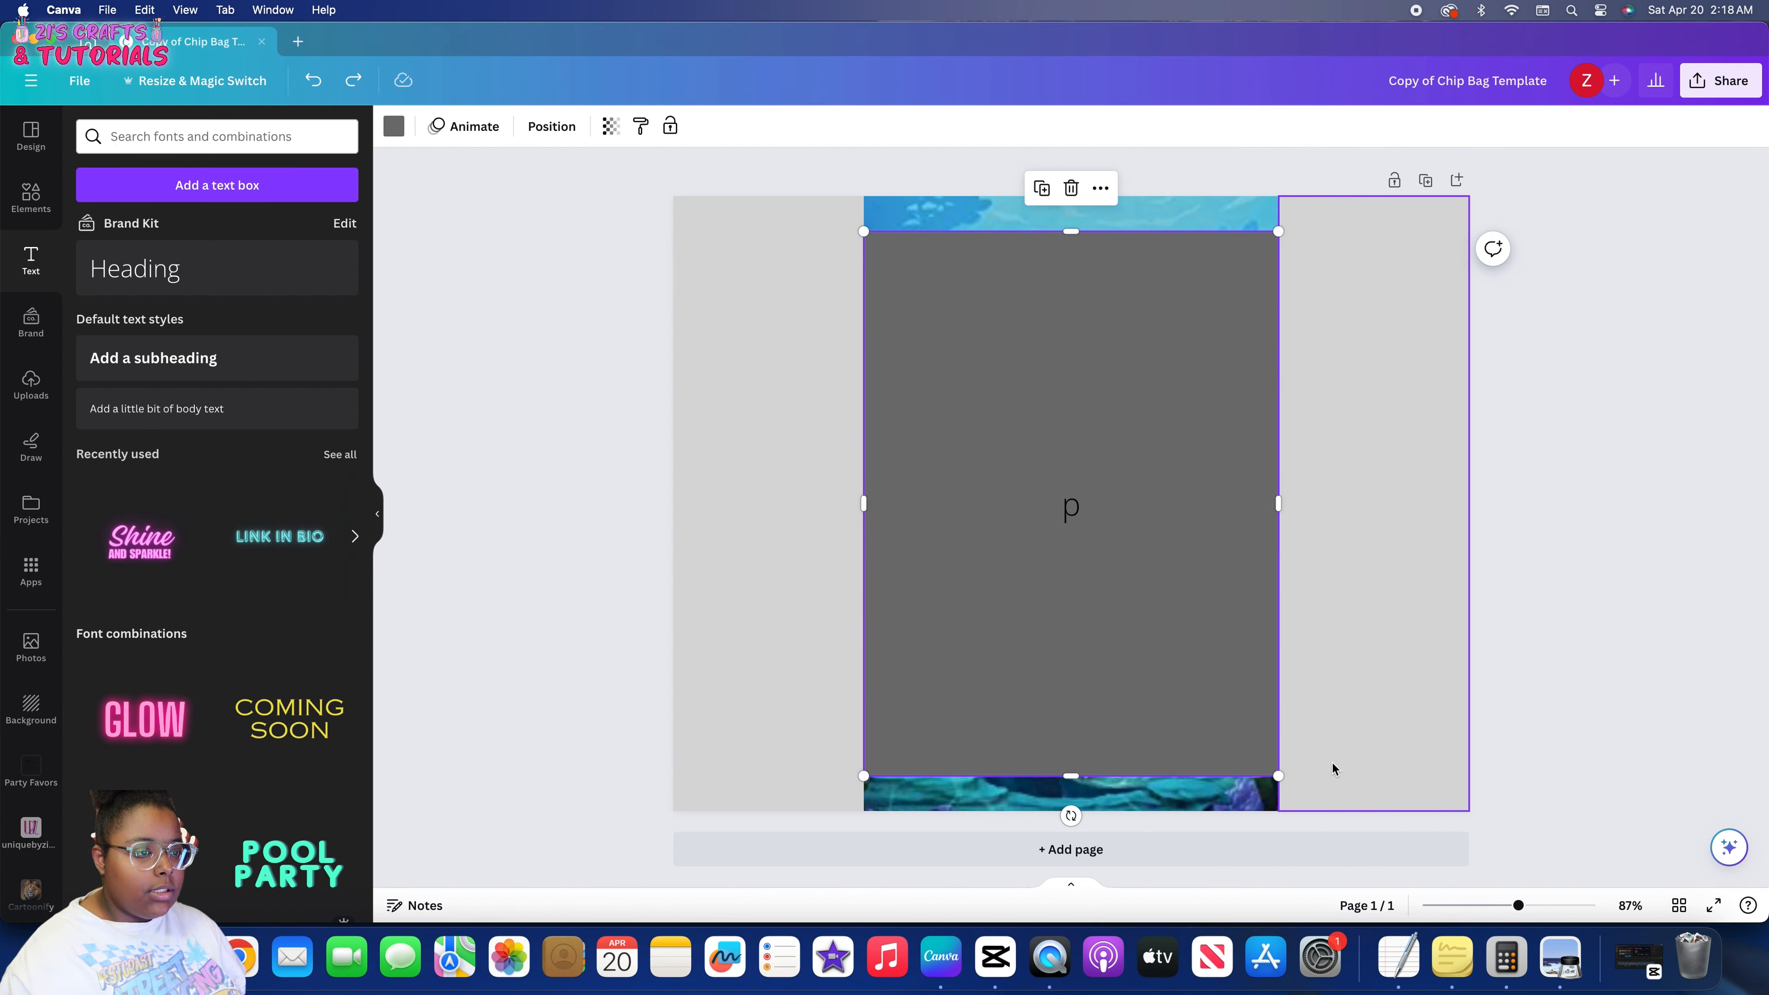
key("super+v")
right_click(1189, 587)
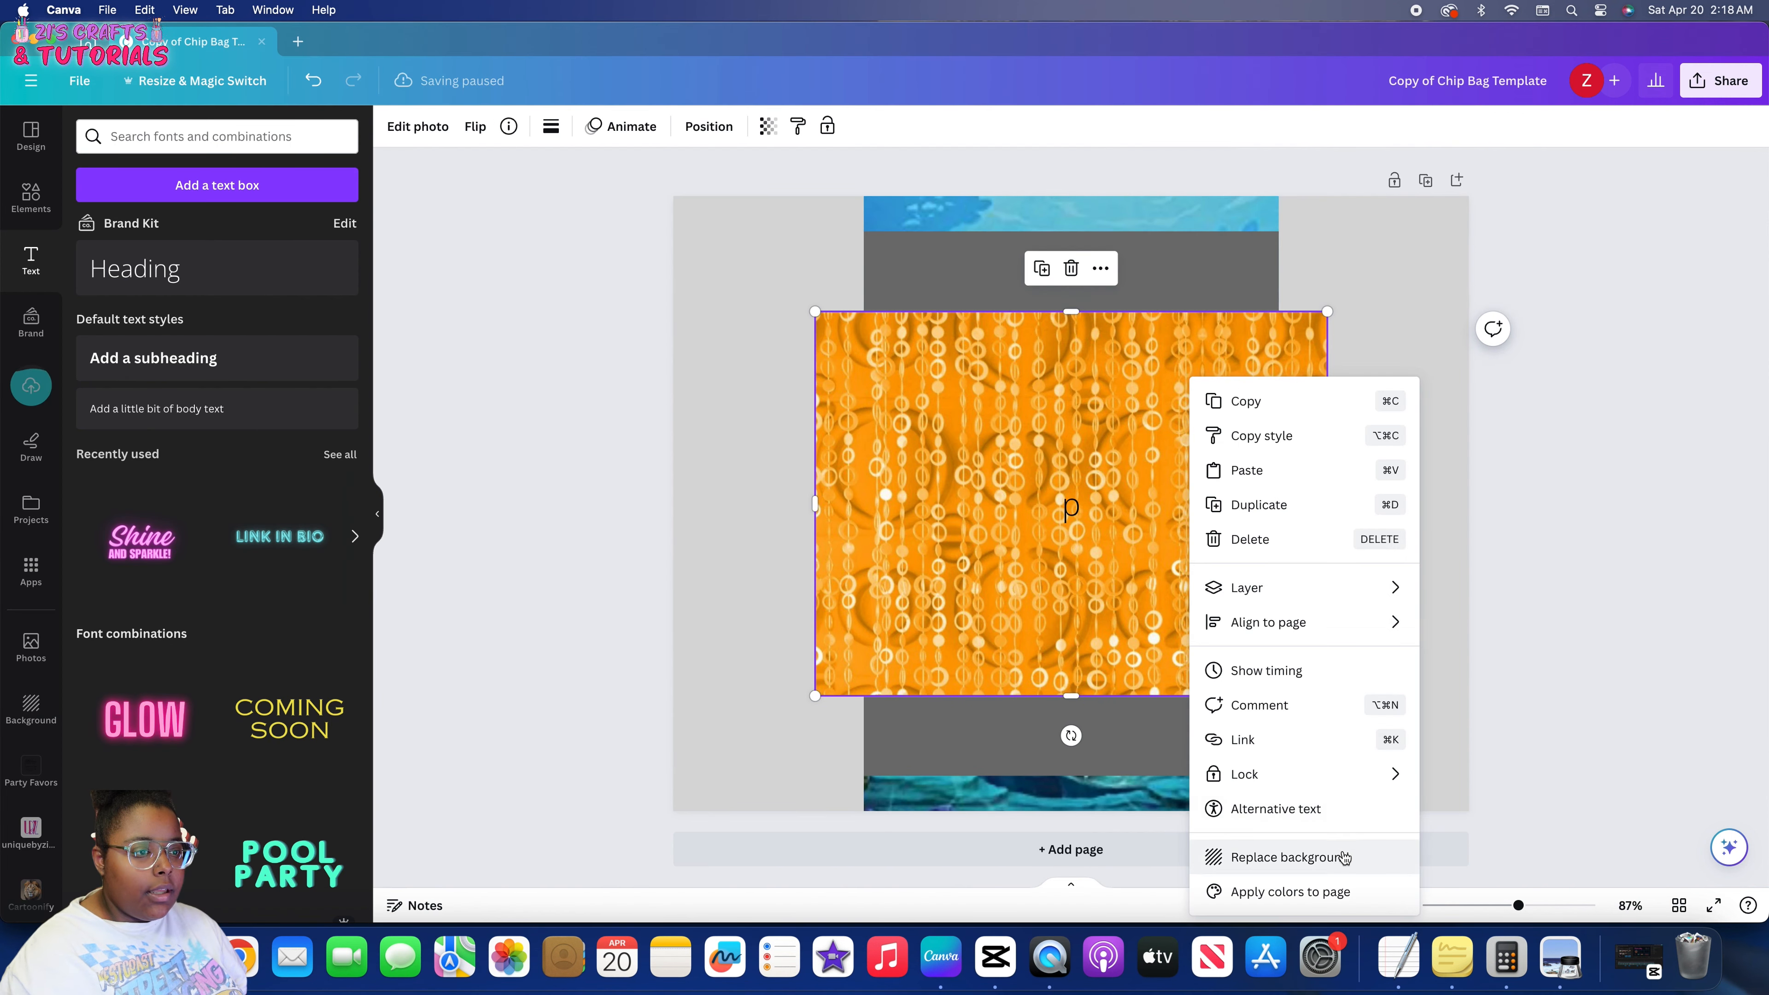
left_click(1291, 857)
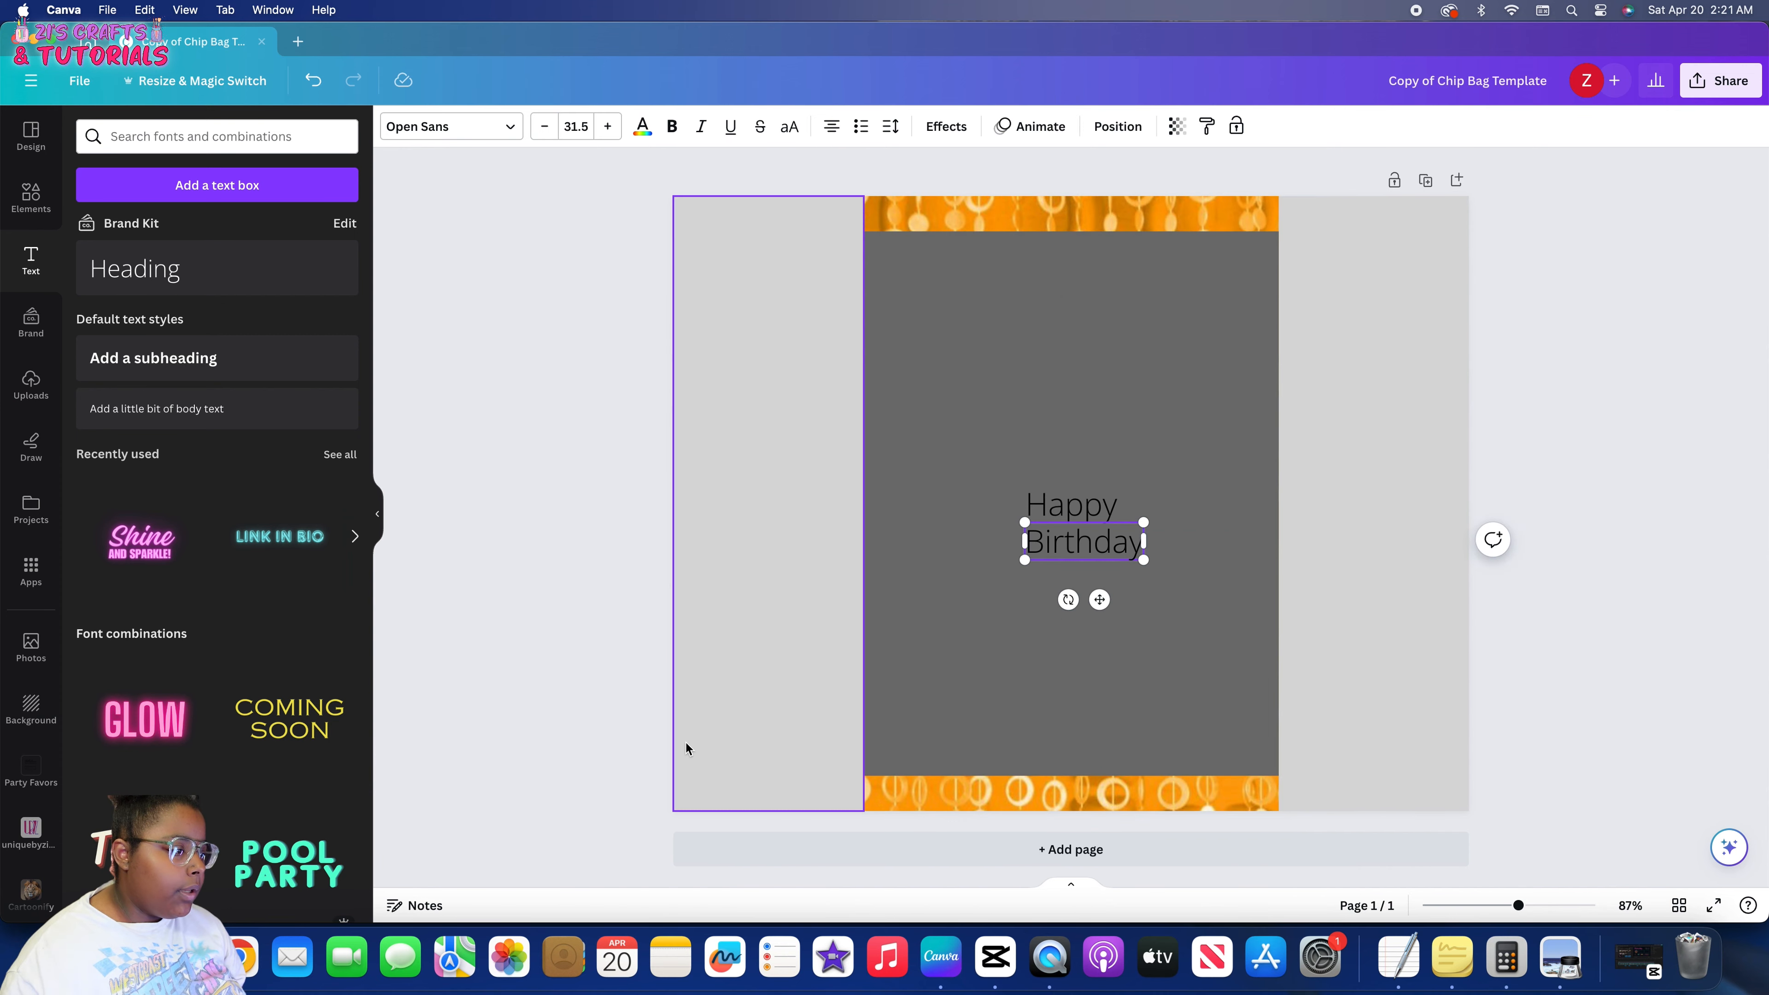
Switch to Safari and search Google for "hannah montana font"
key("super+Tab")
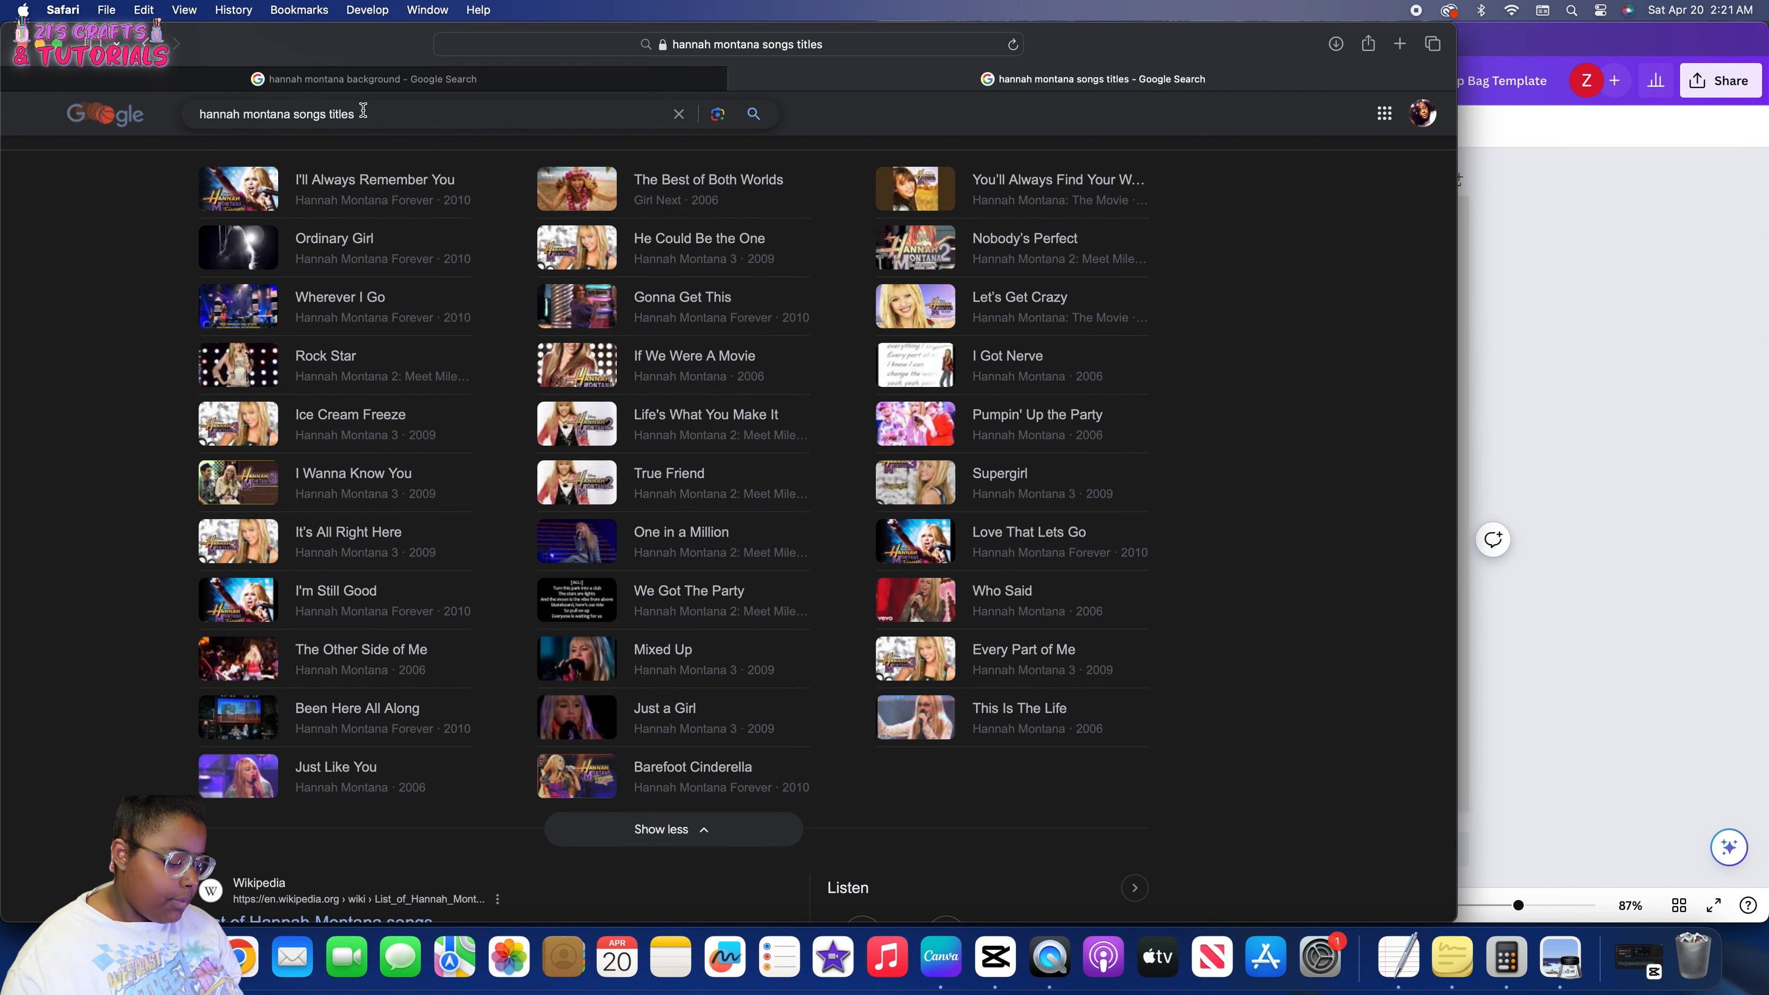
left_click_drag(363, 111, 55, 106)
type("hanna")
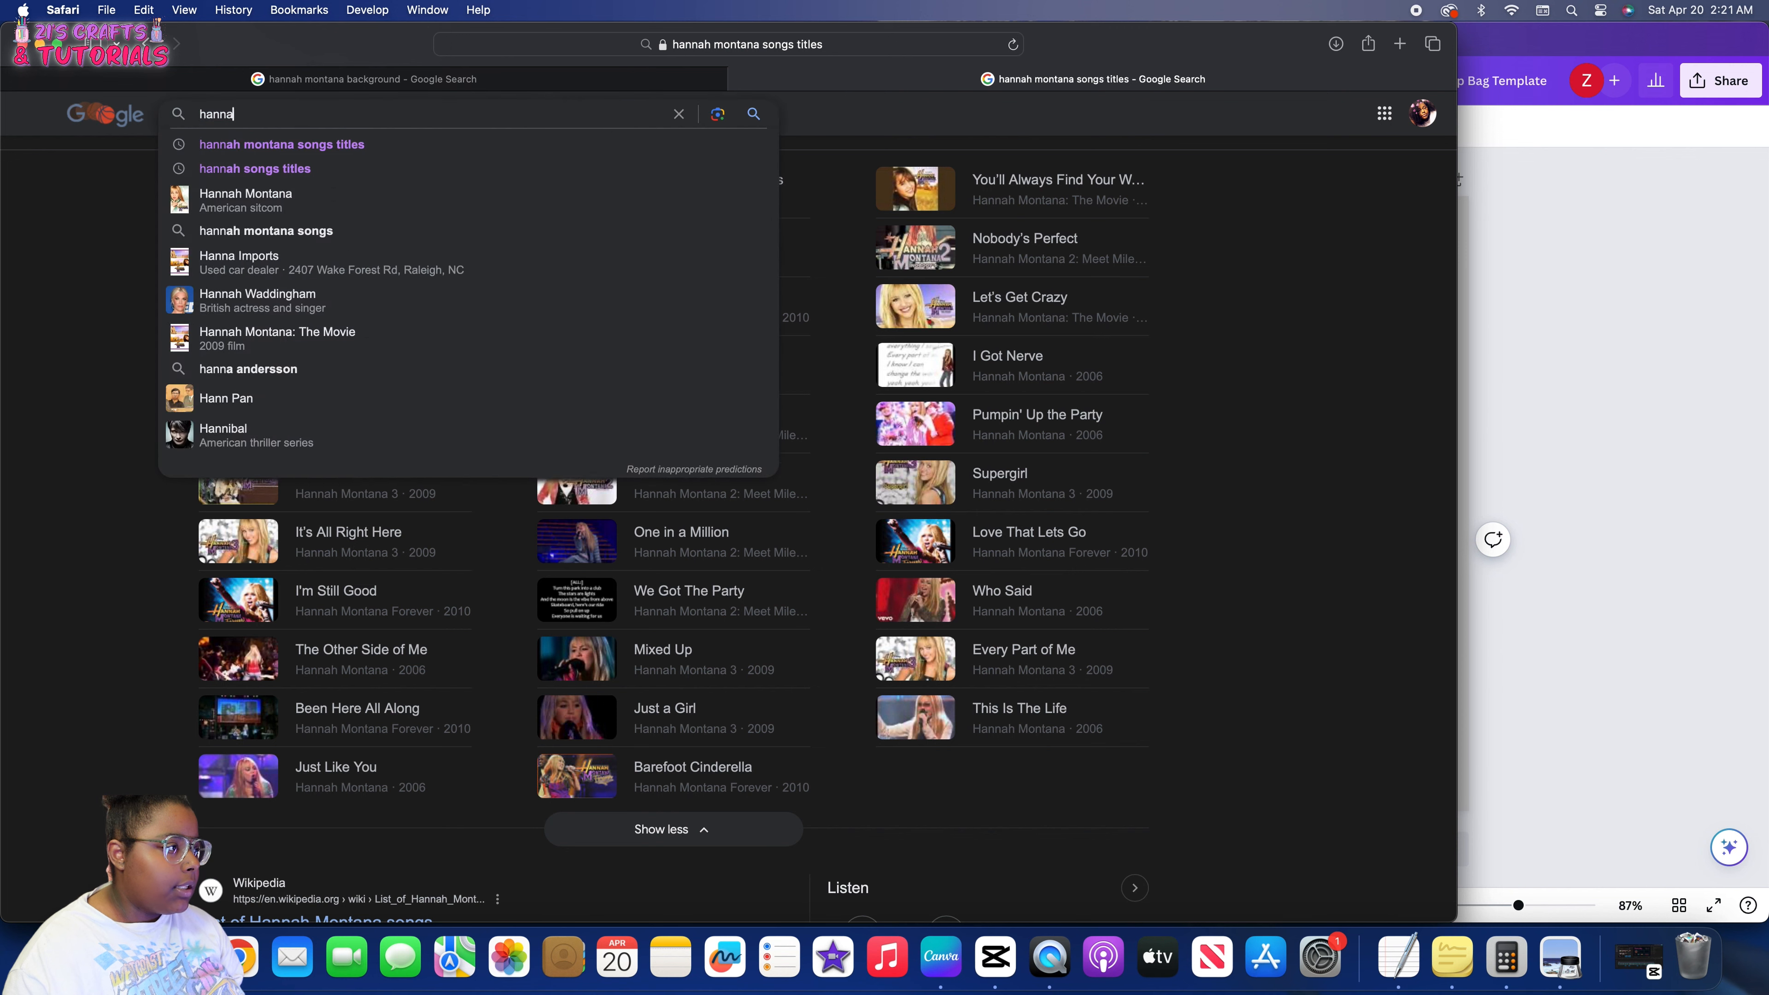
type("h montana font")
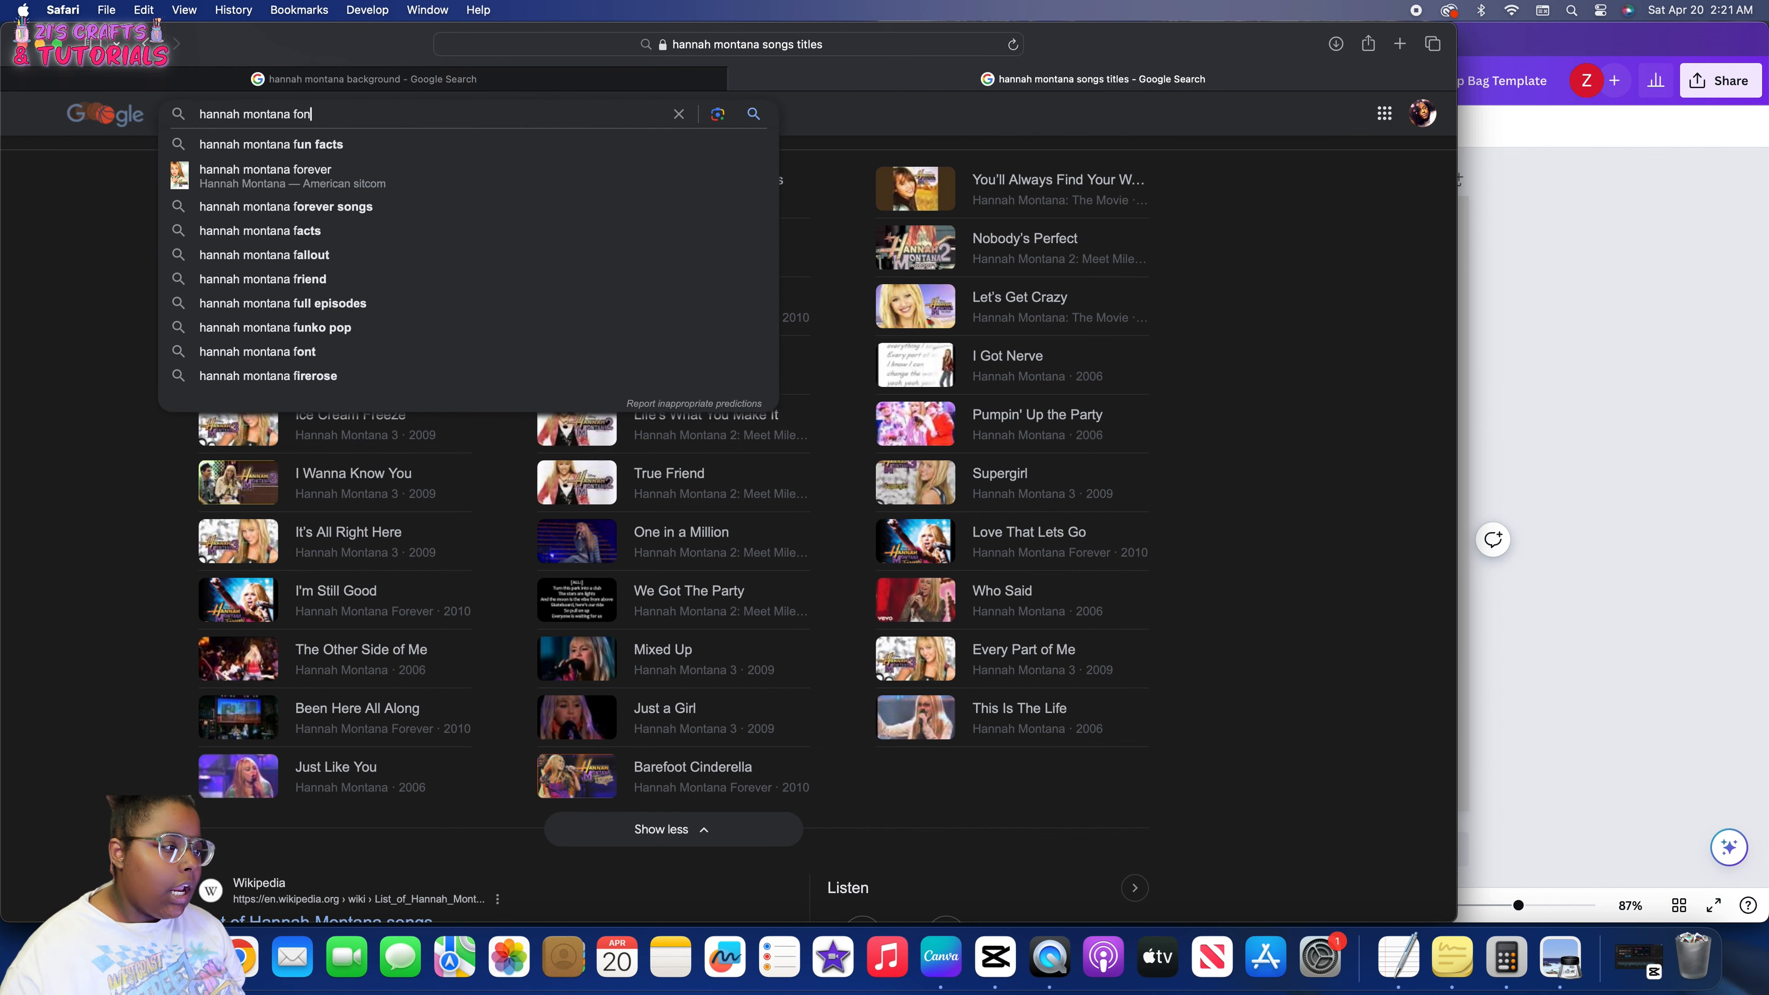
key("Return")
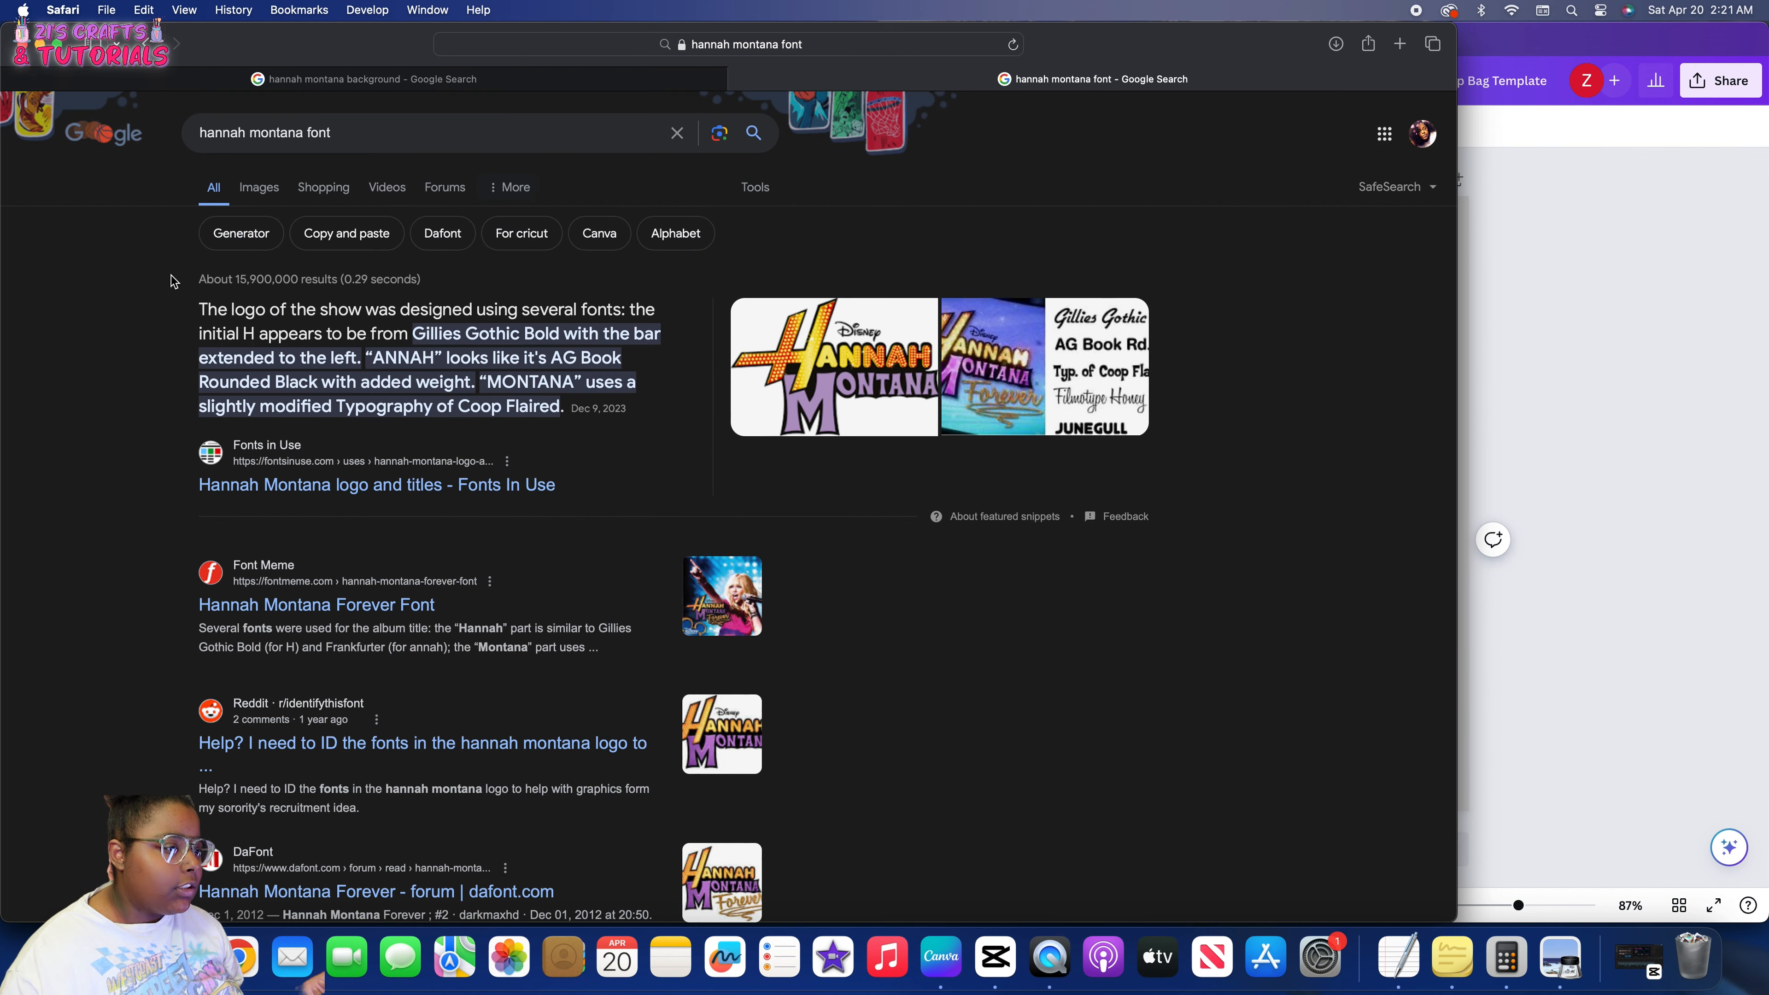
Open Font Meme's Hannah Montana Forever Font page and highlight the paragraph naming the fonts used in the album title
scroll(275, 328, "down", 3)
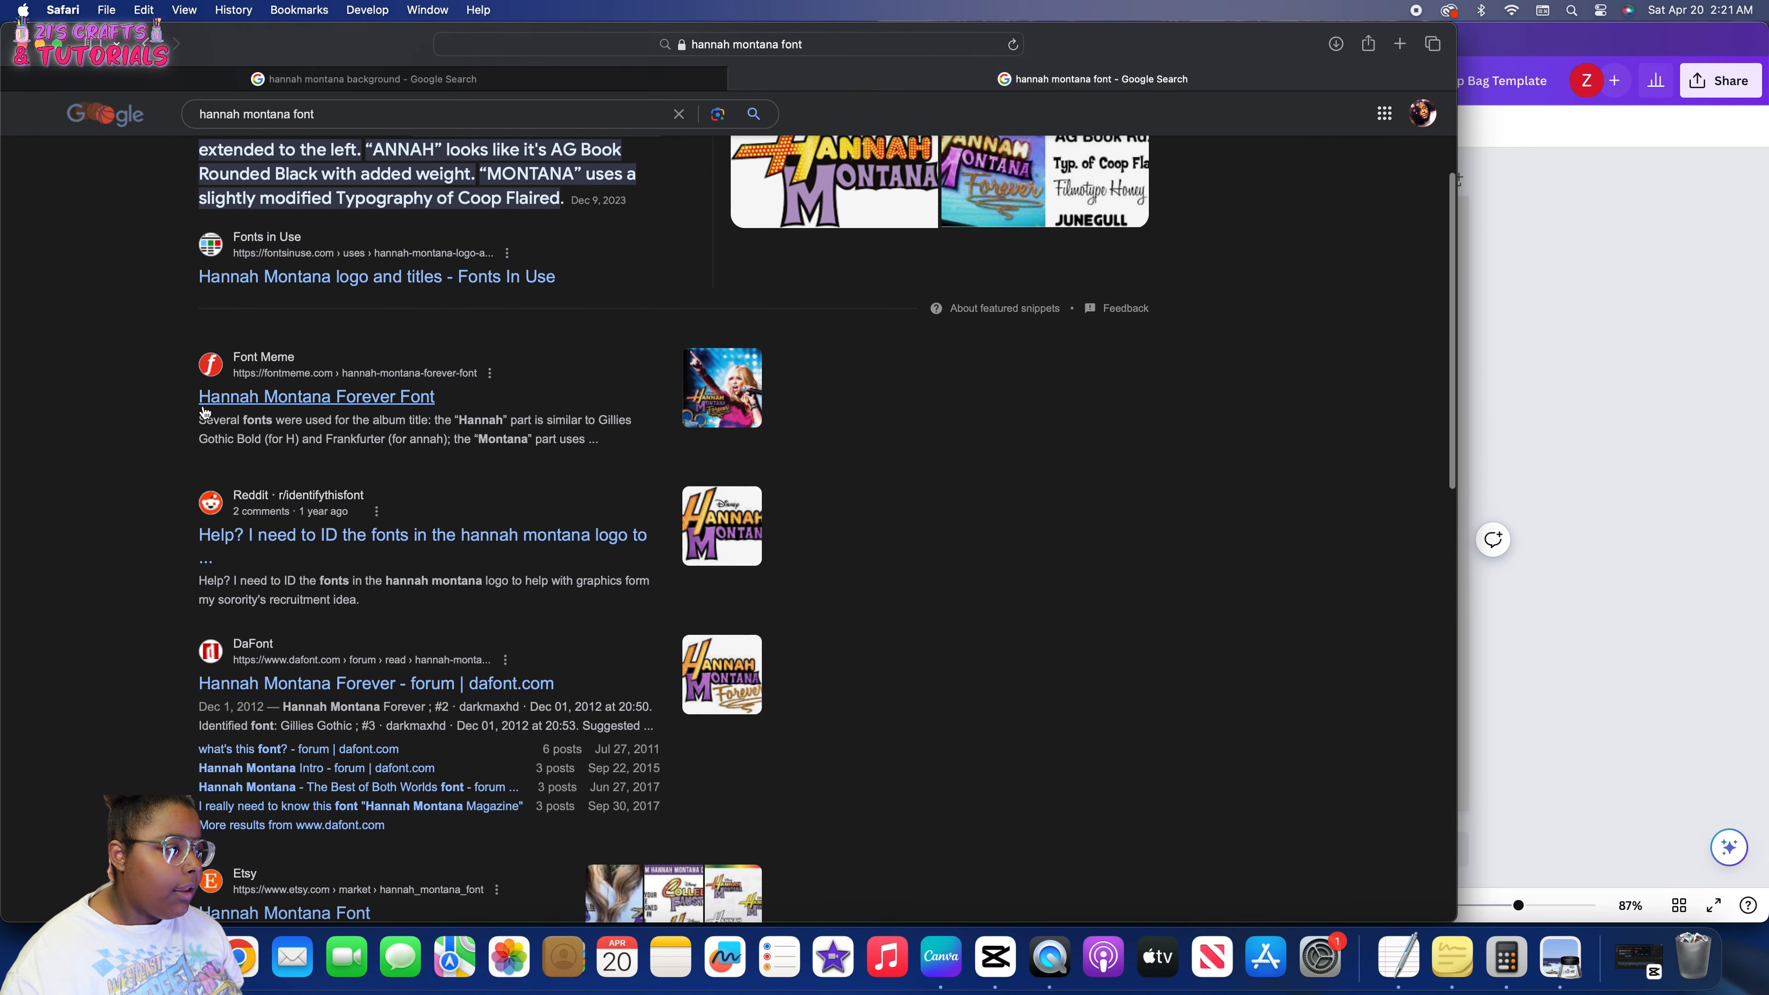
left_click(209, 394)
left_click_drag(328, 410, 834, 478)
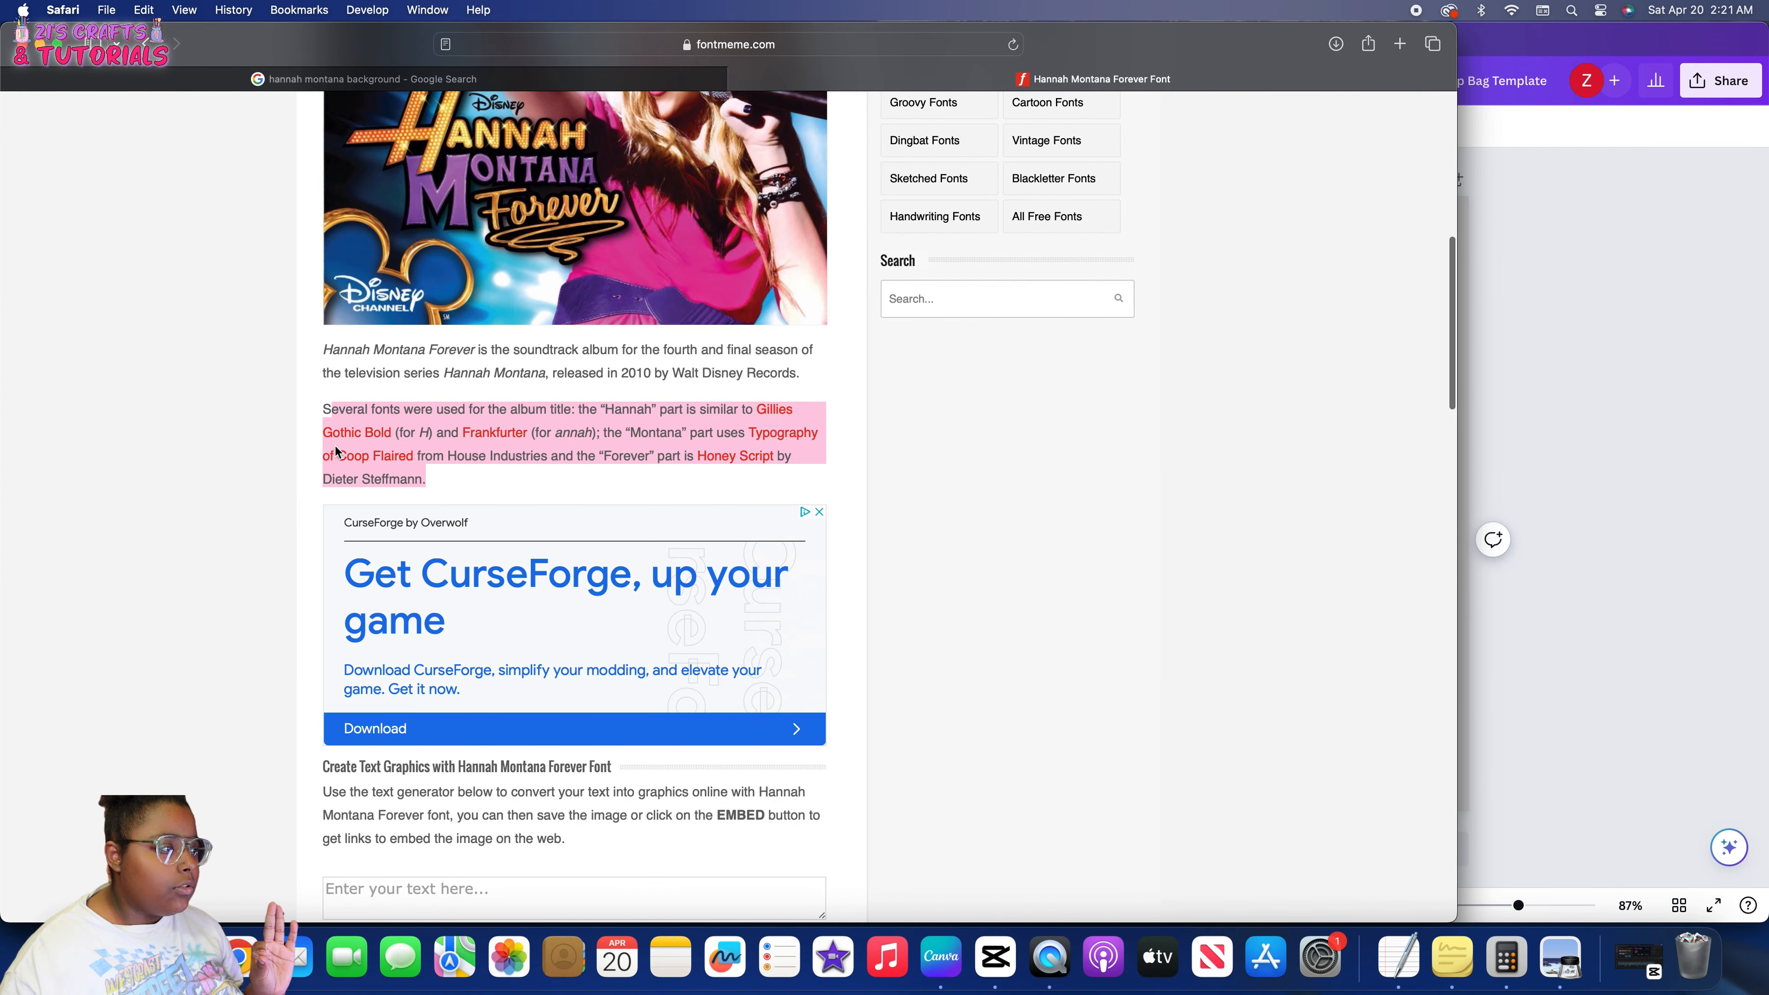
left_click_drag(315, 411, 805, 483)
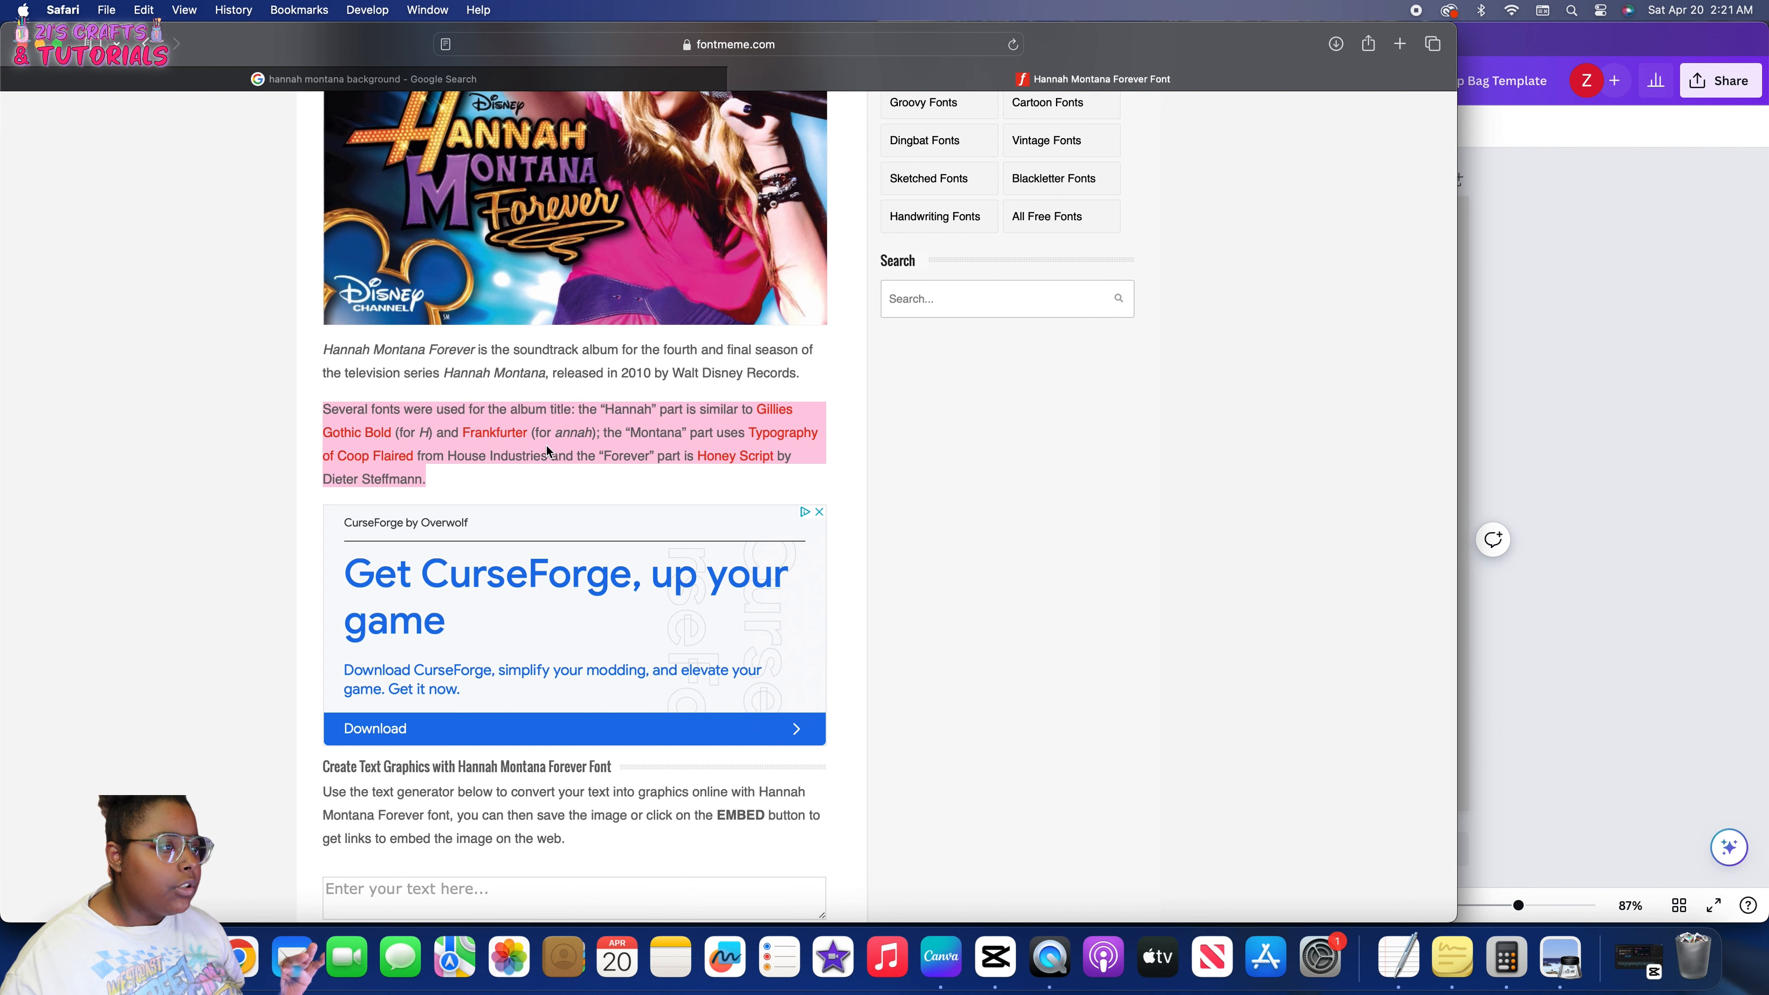
scroll(528, 436, "down", 10)
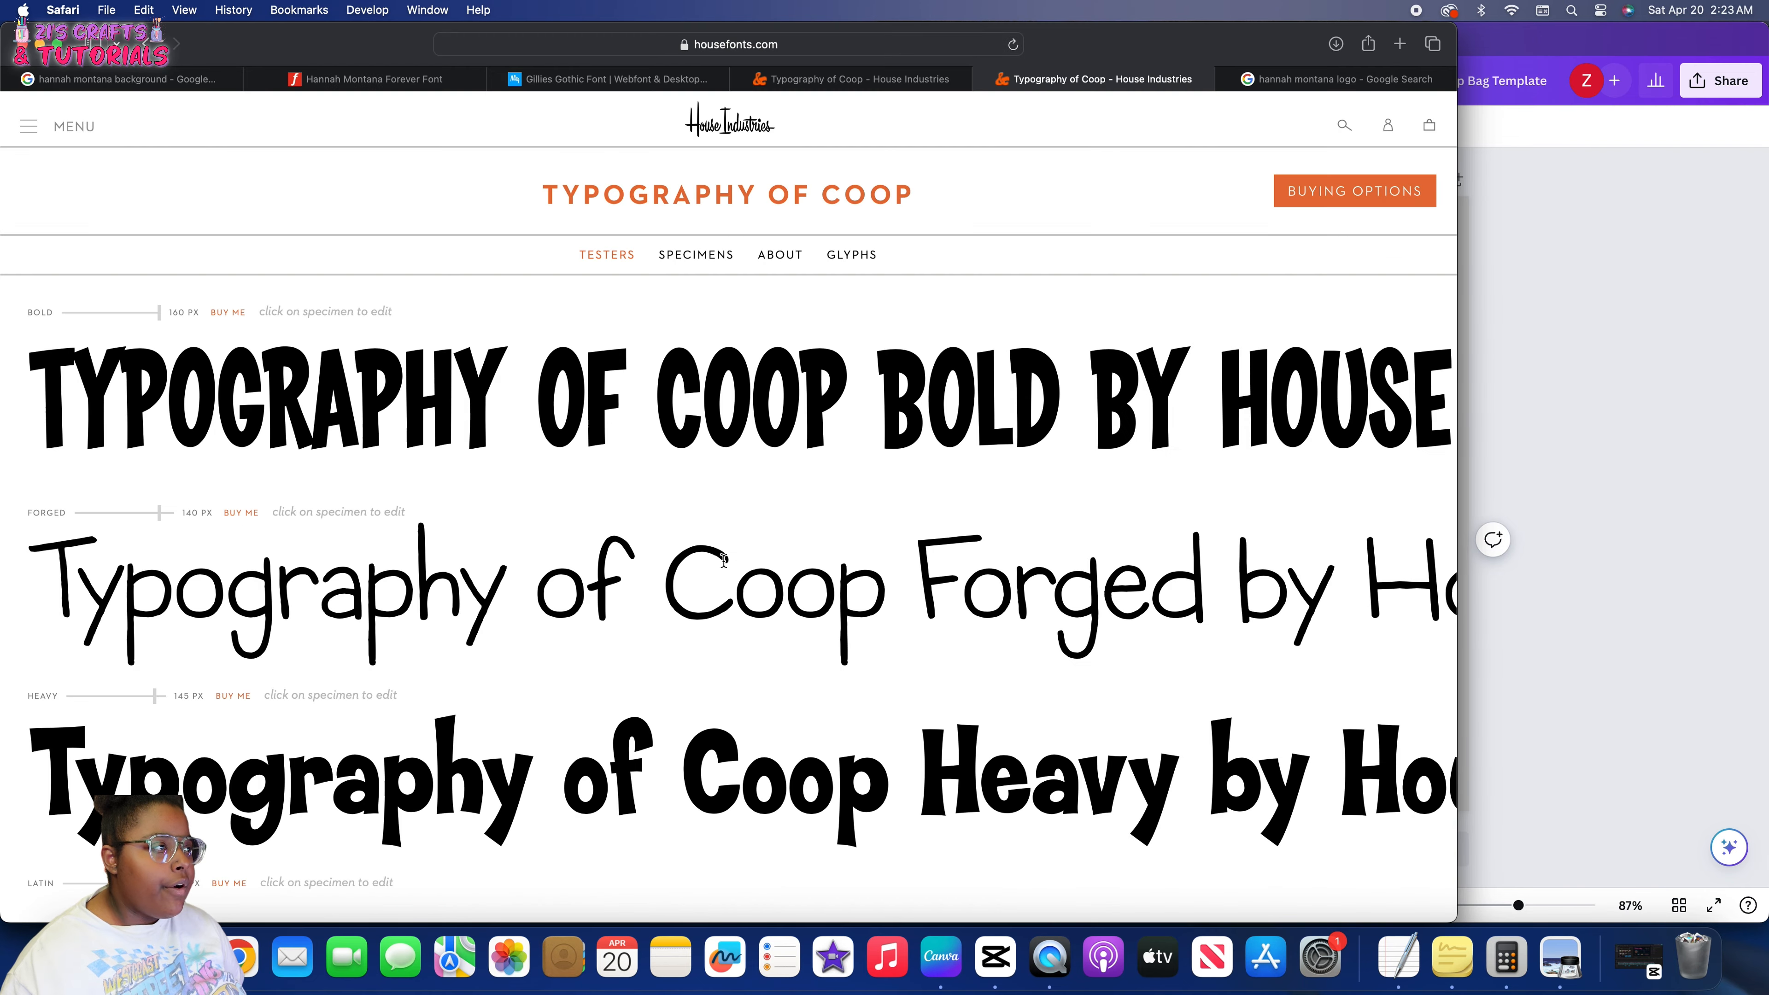
Return to the Hannah Montana Forever Font page and close the Gillies Gothic and both Typography of Coop pages
left_click(372, 81)
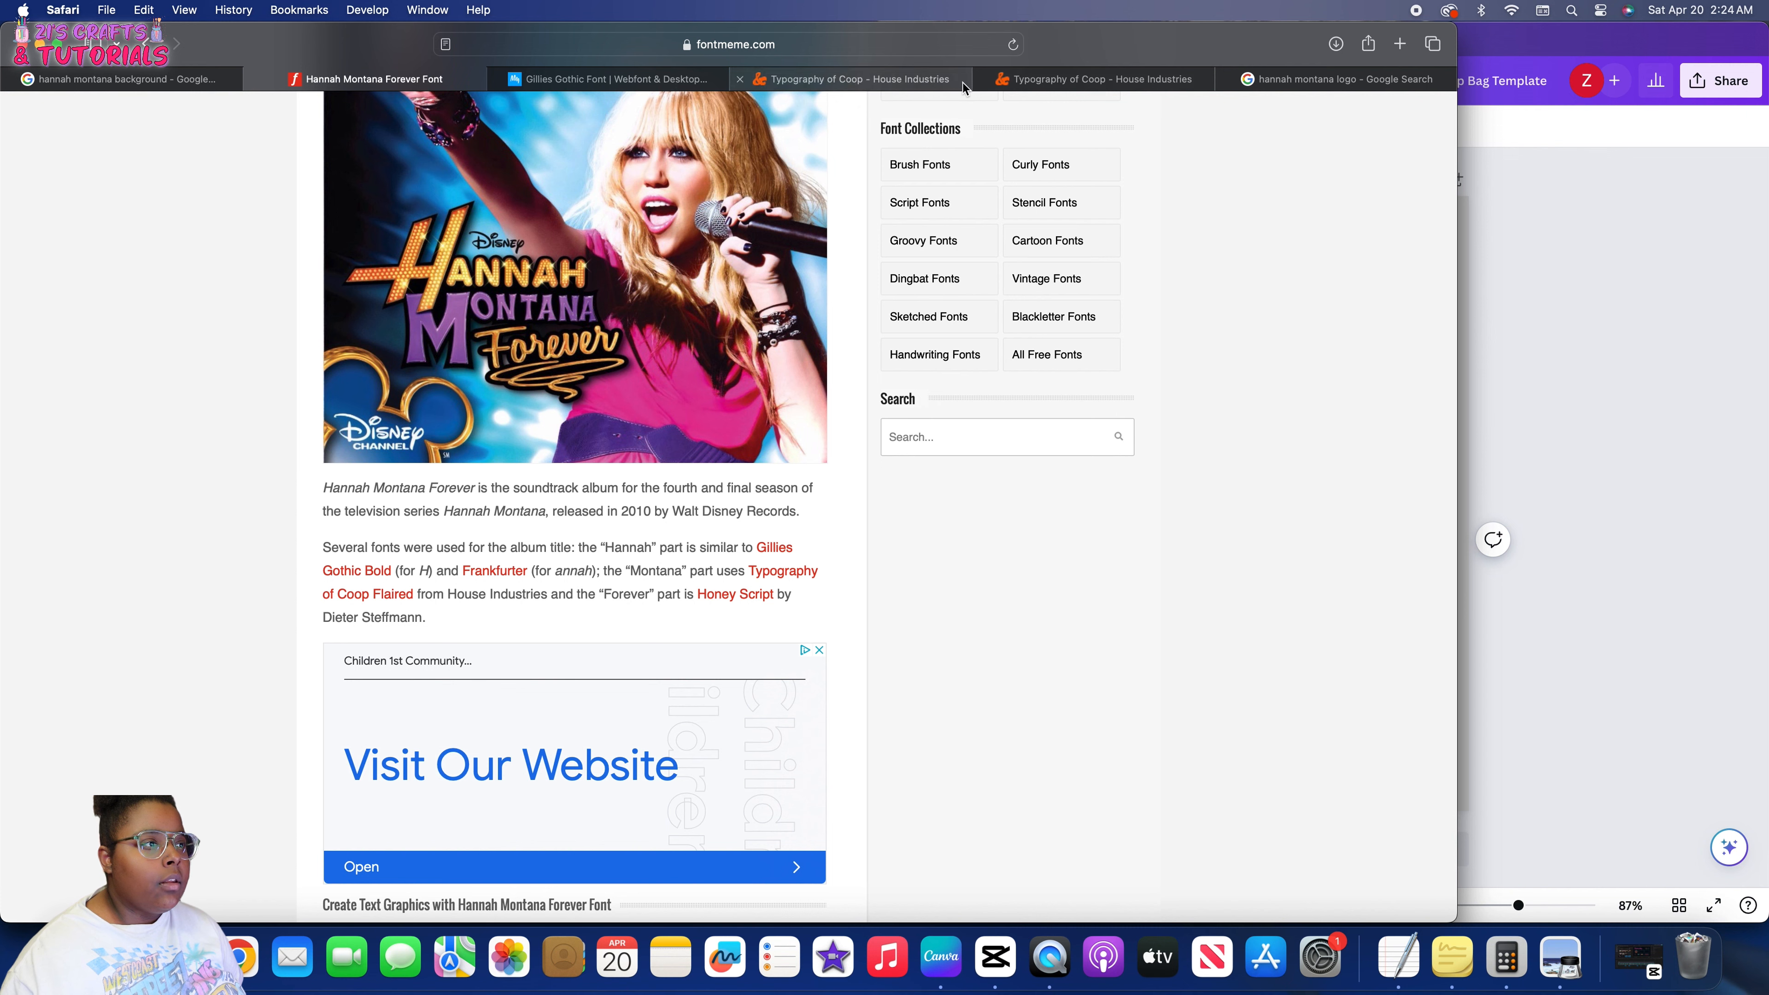
left_click(499, 84)
left_click(500, 80)
left_click(501, 80)
Open the "hannah montana logo" image results and filter them to transparent images
left_click(566, 83)
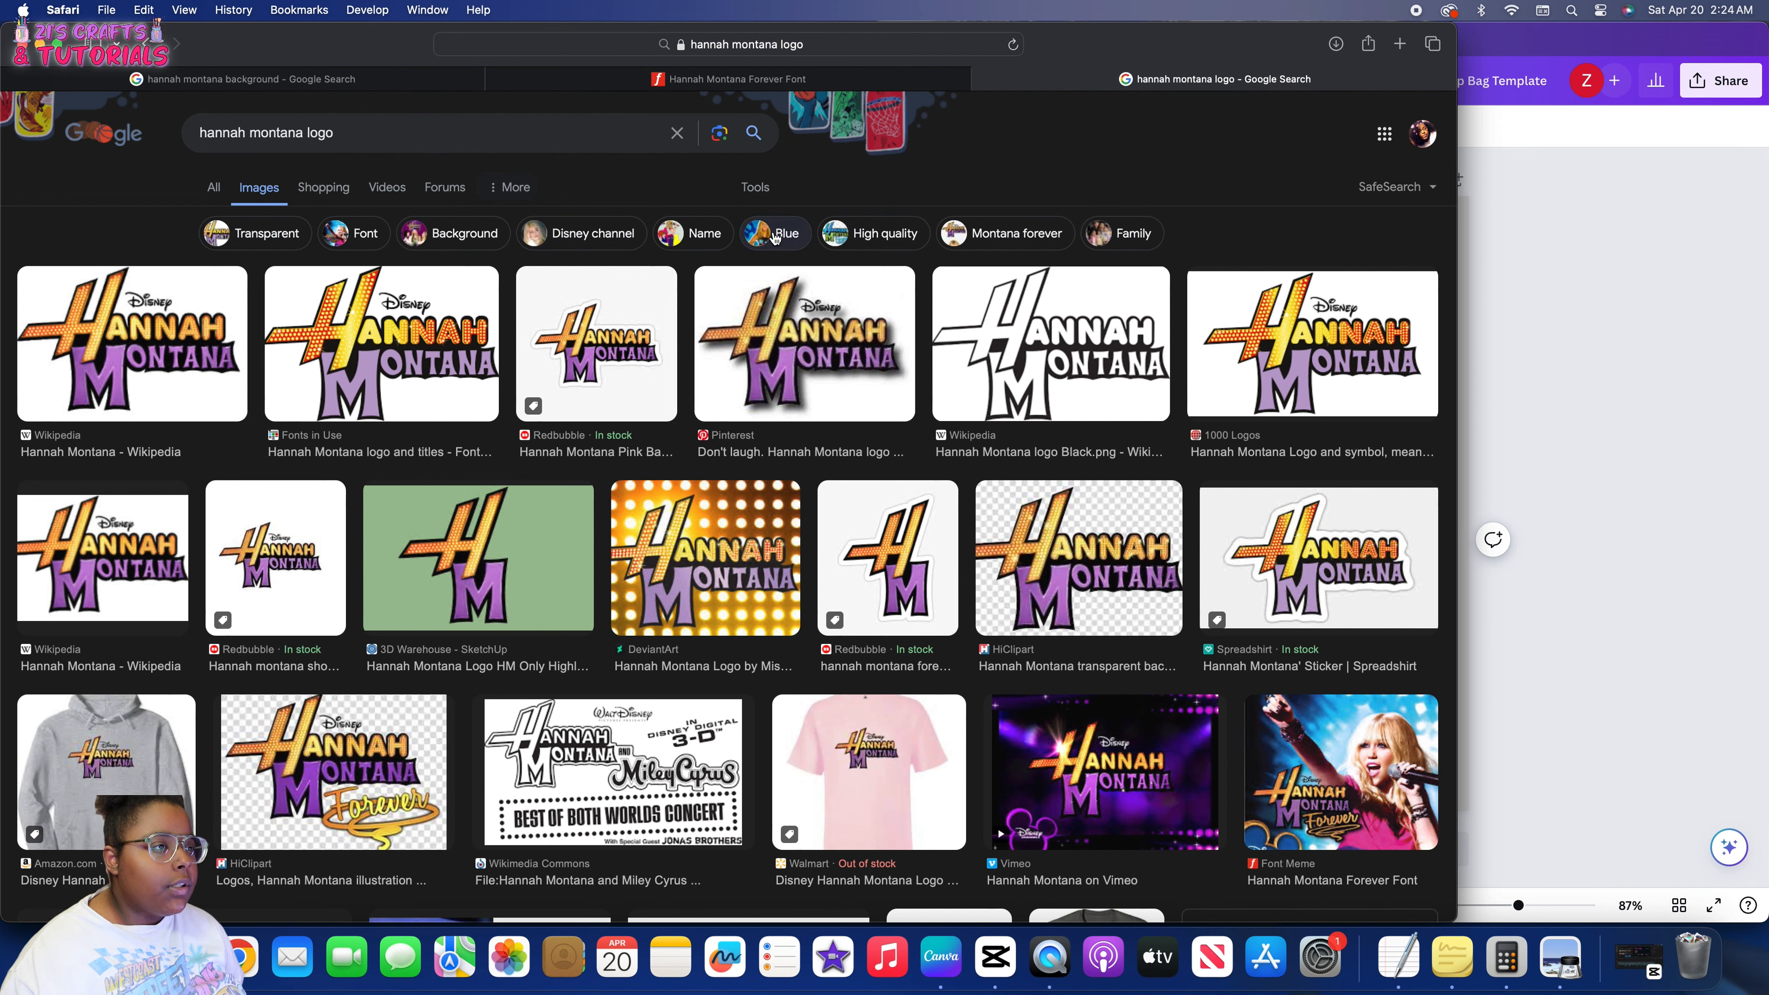
left_click(750, 194)
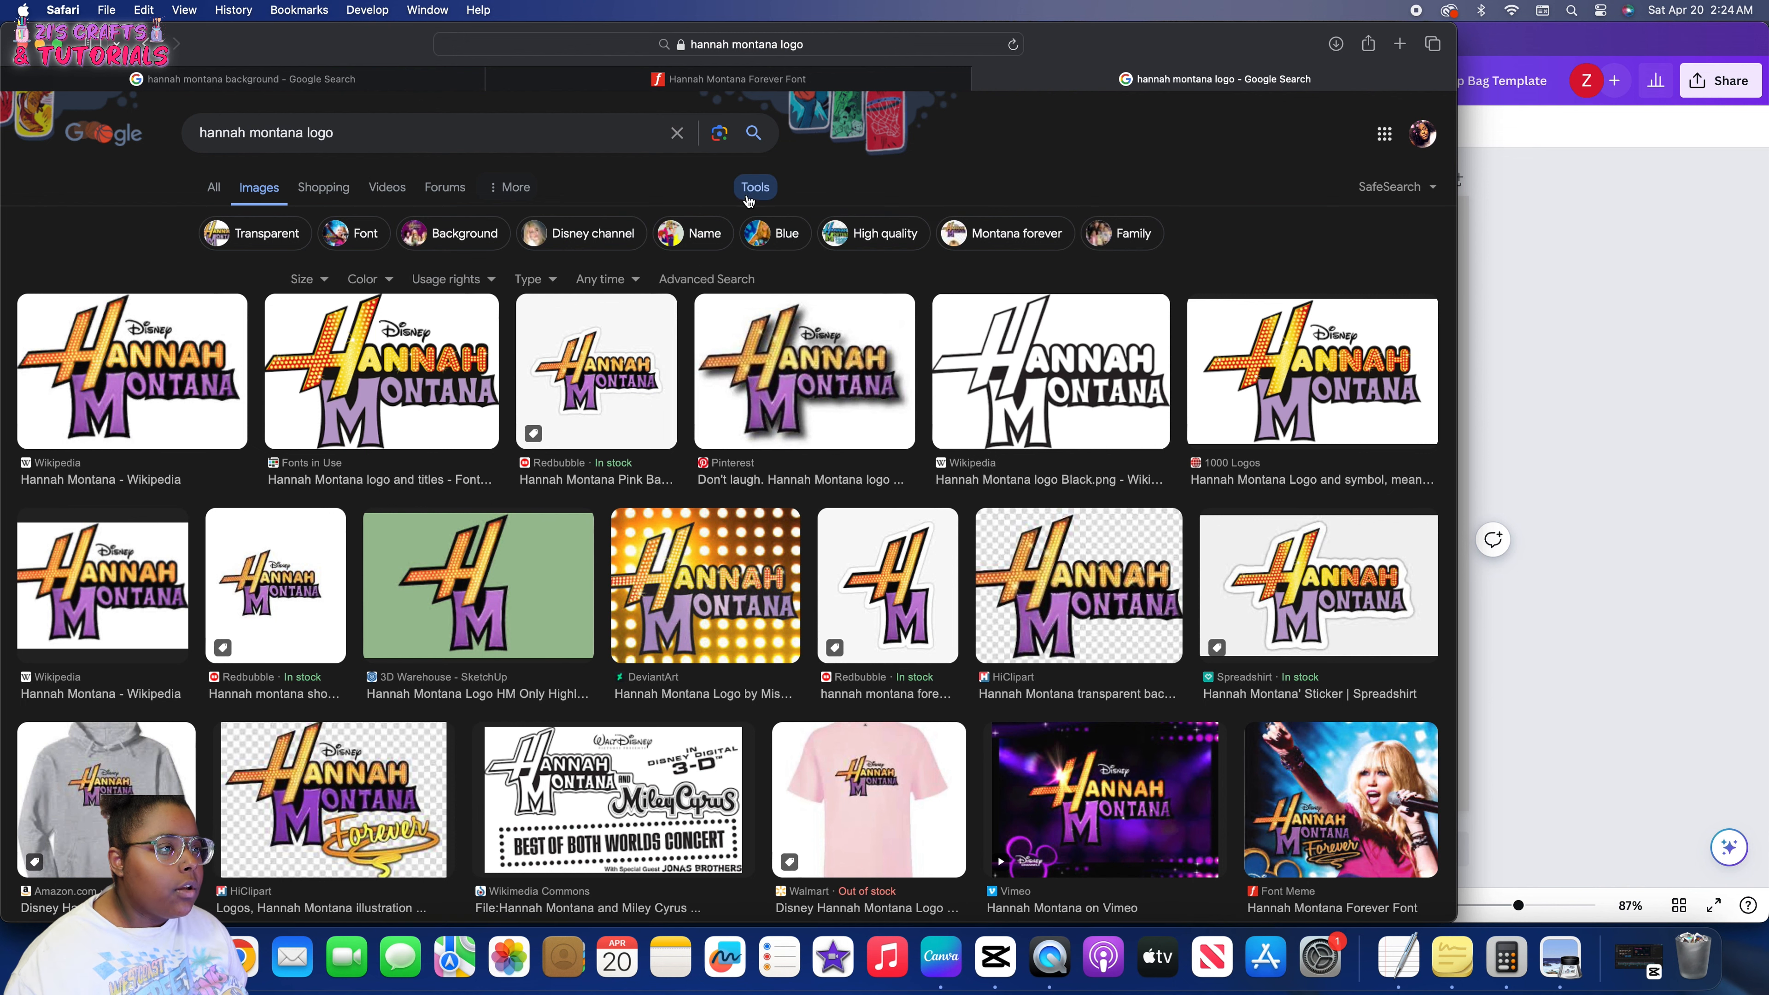
left_click(389, 278)
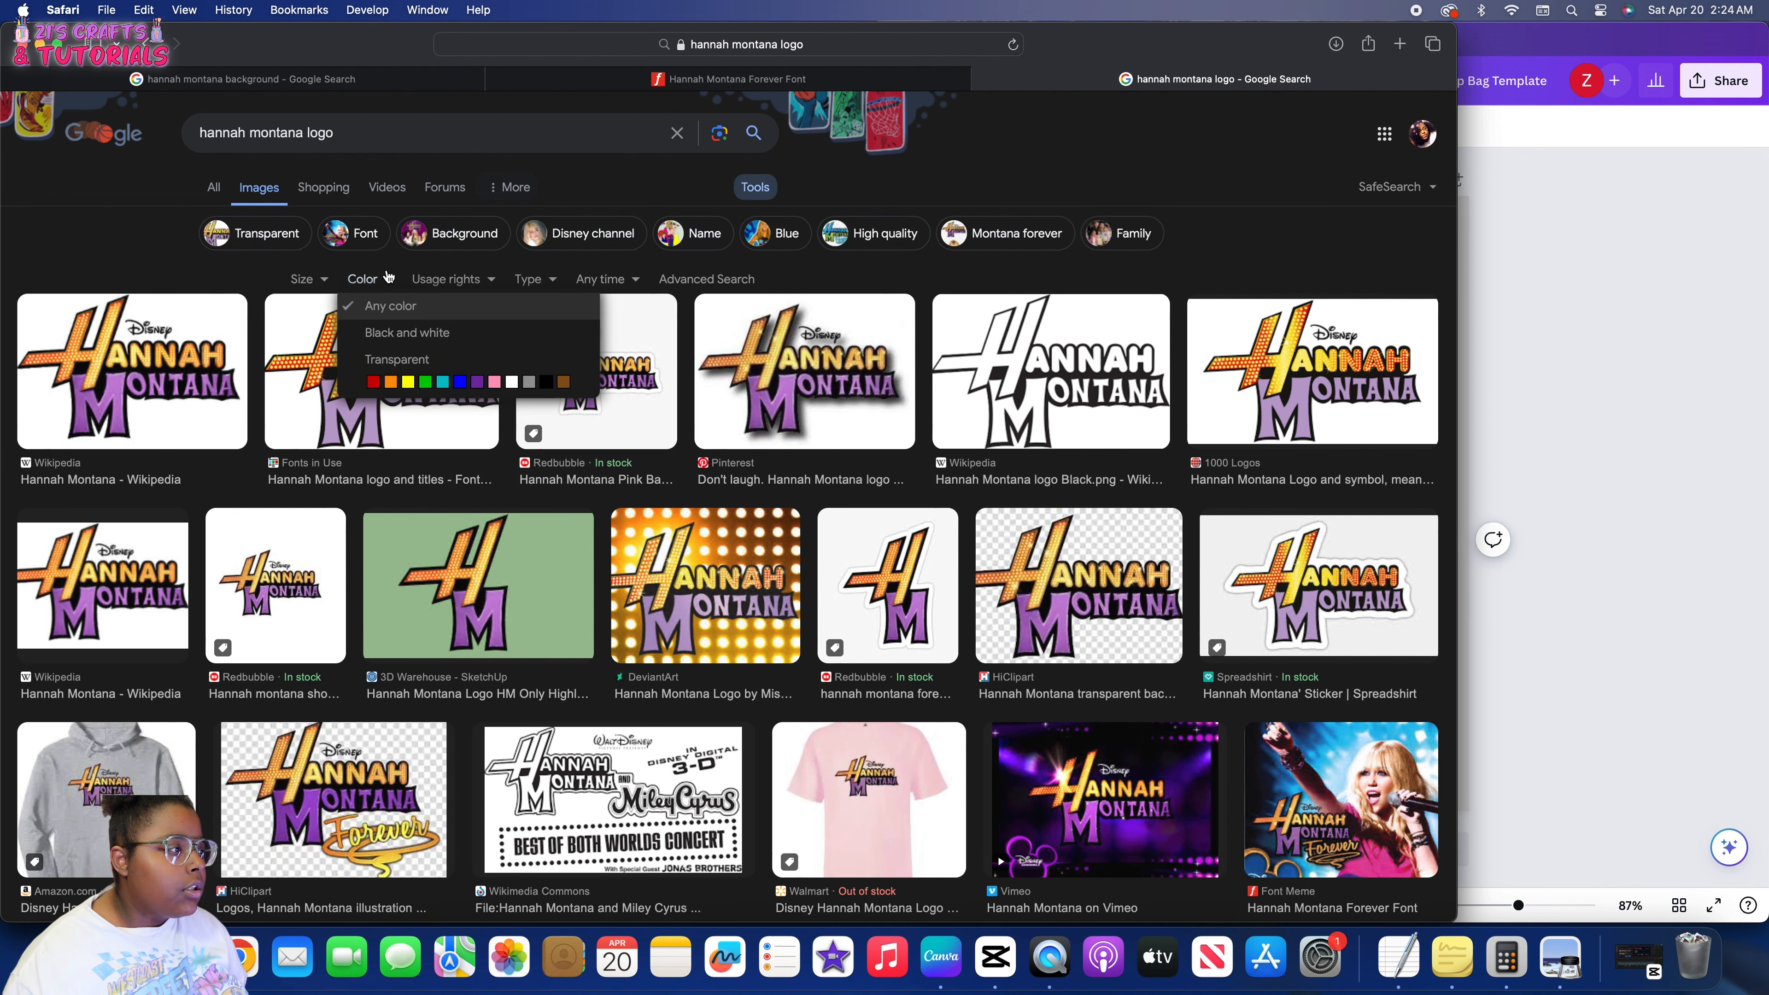
left_click(386, 358)
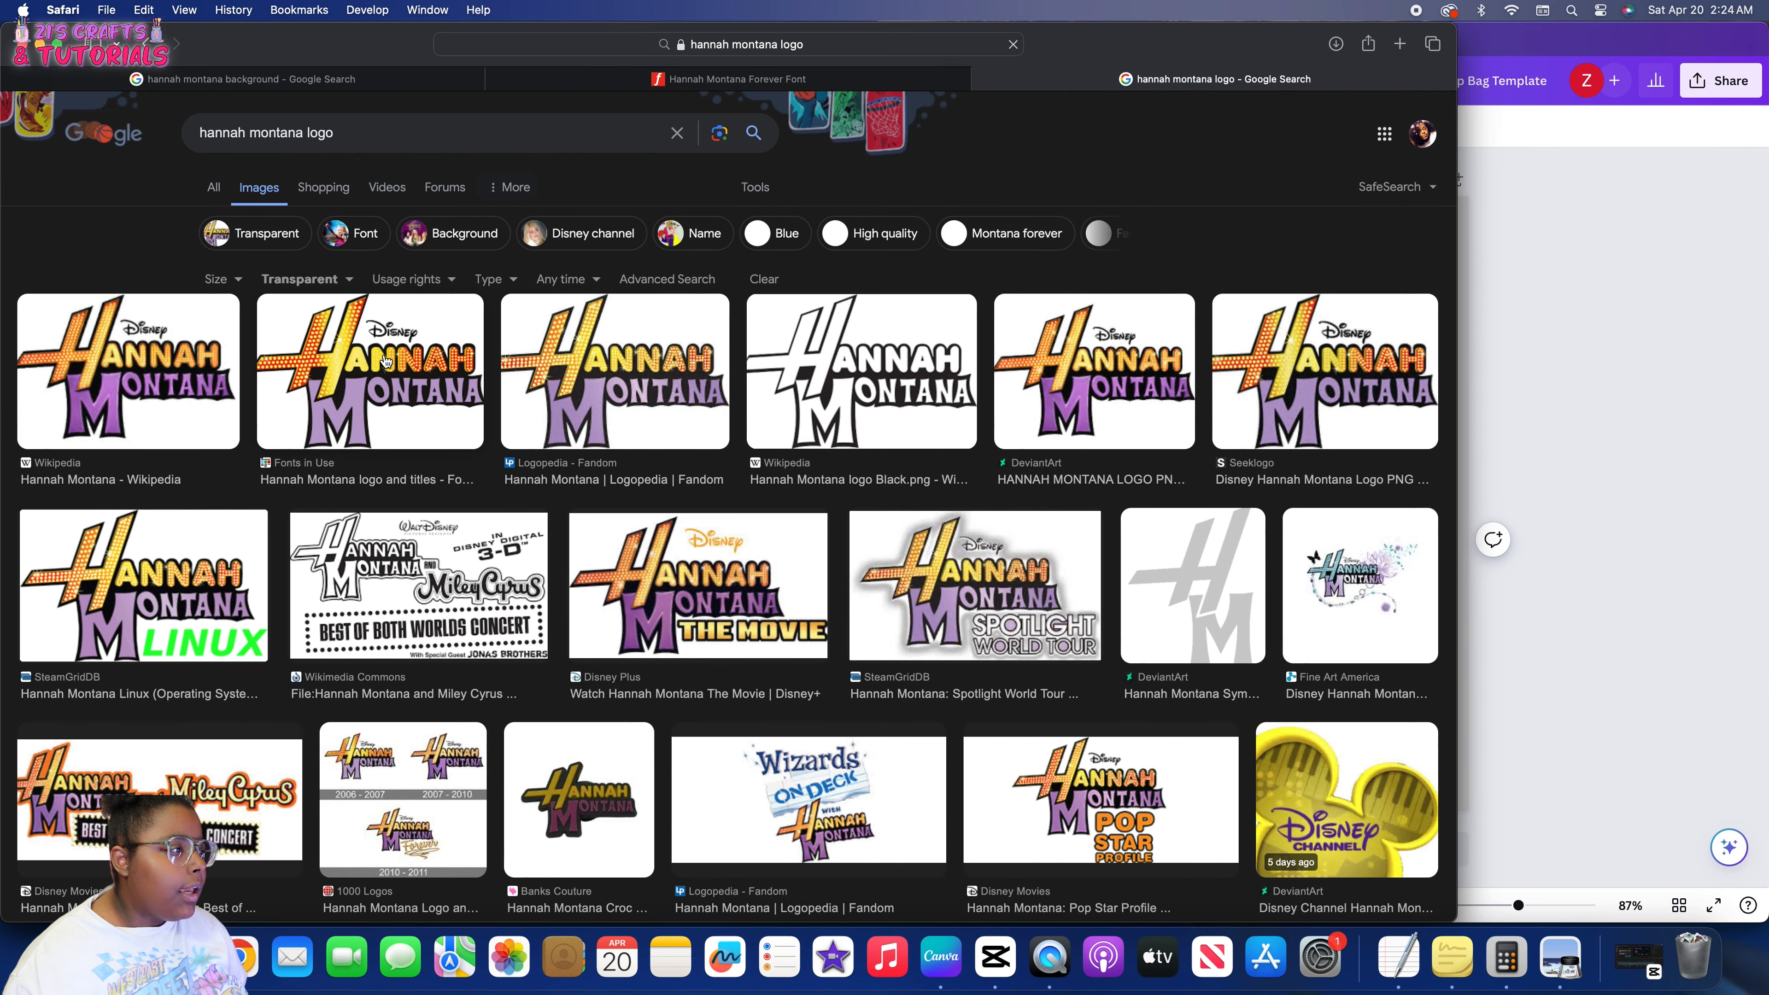
Copy the Hannah Montana logo image from Fonts In Use and paste it into the Canva chip bag design
left_click(324, 375)
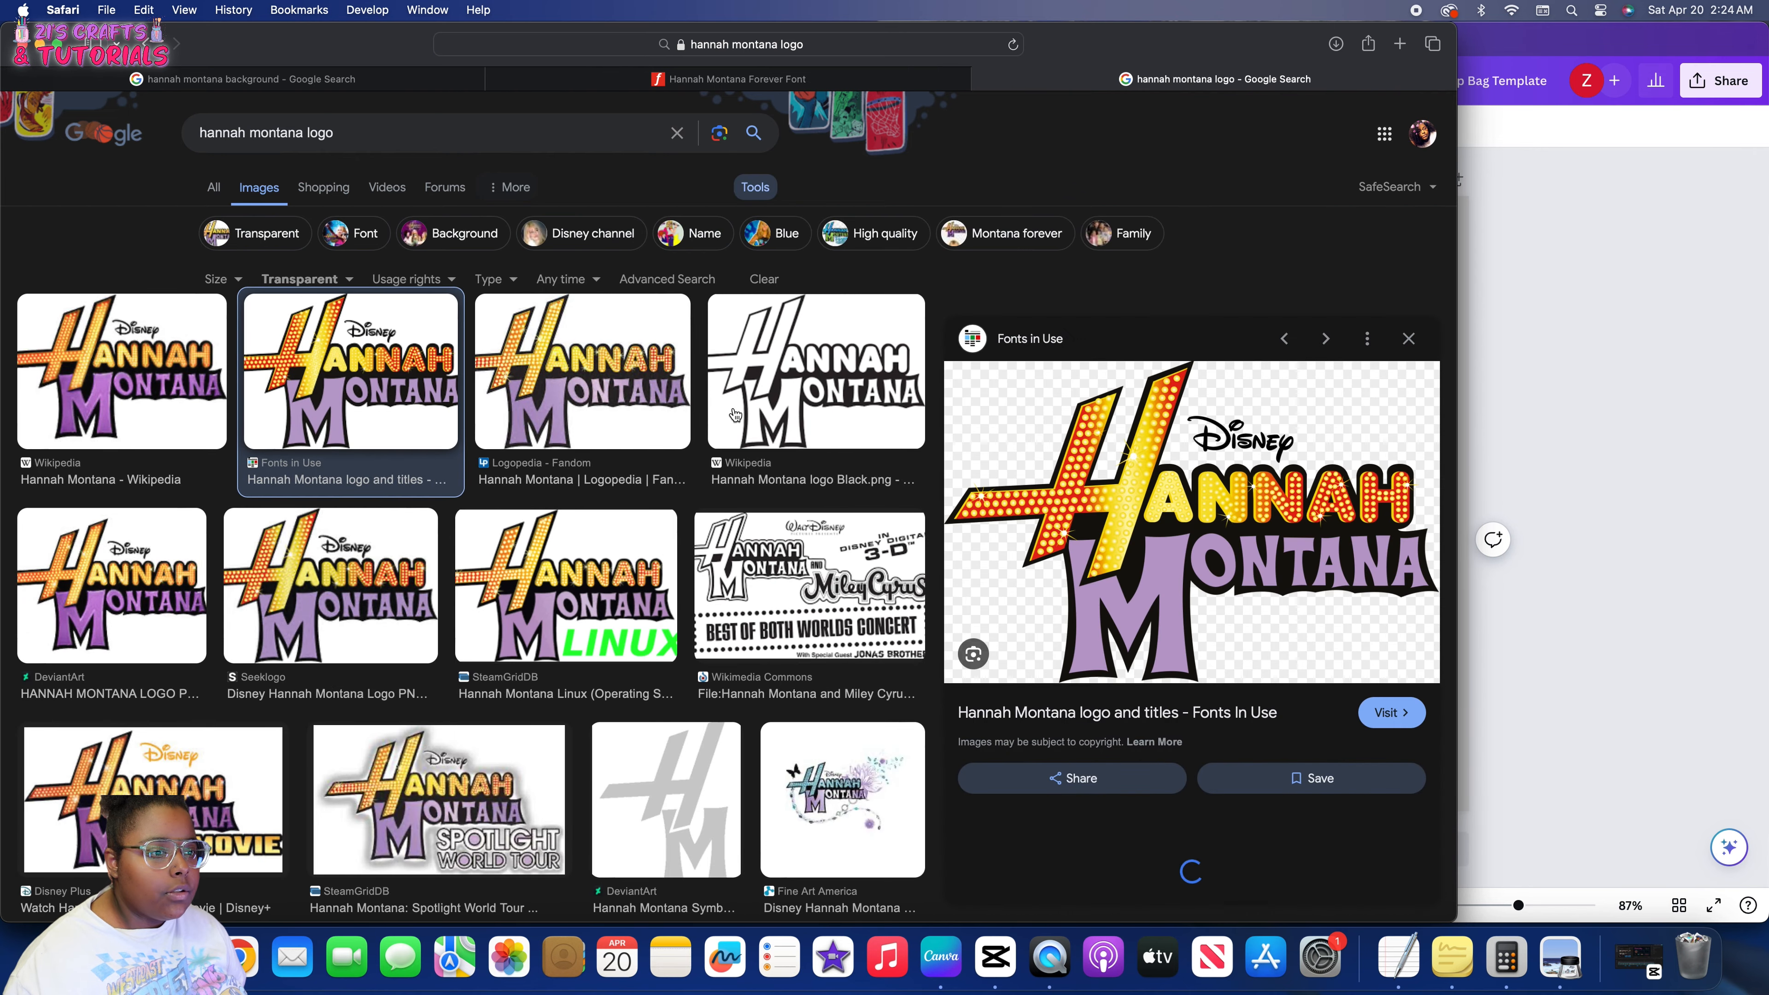
right_click(1071, 496)
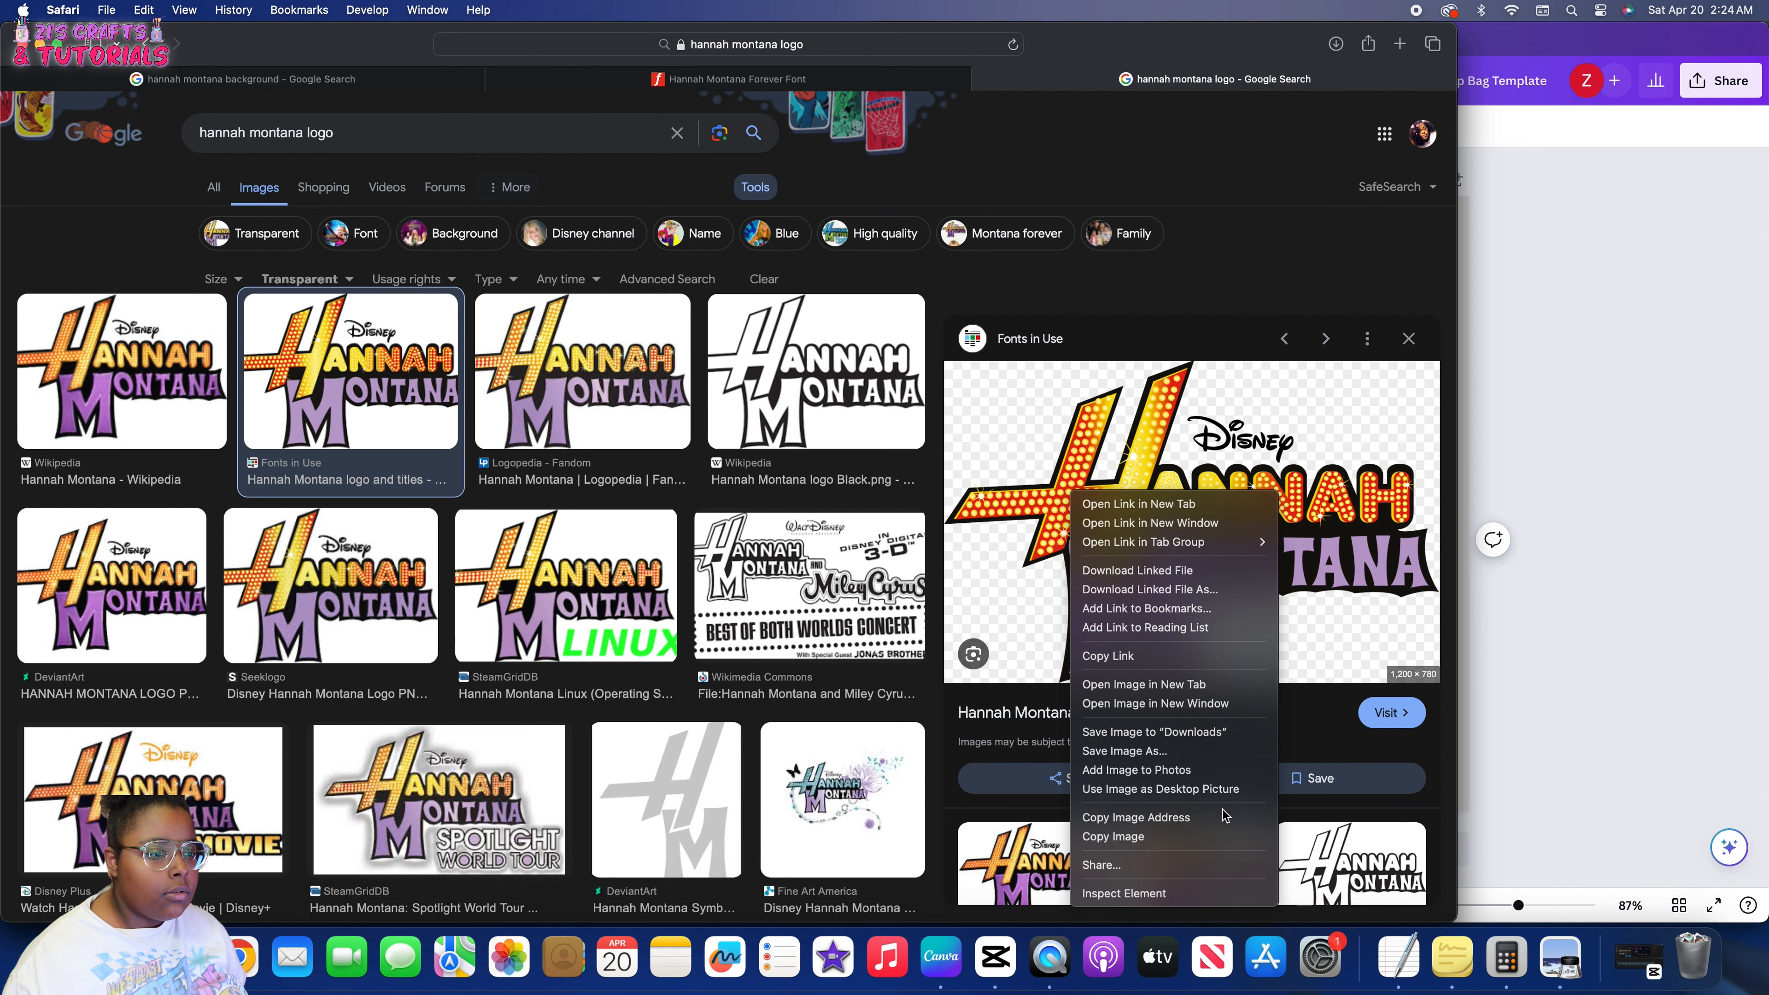
left_click(1235, 831)
left_click(1577, 778)
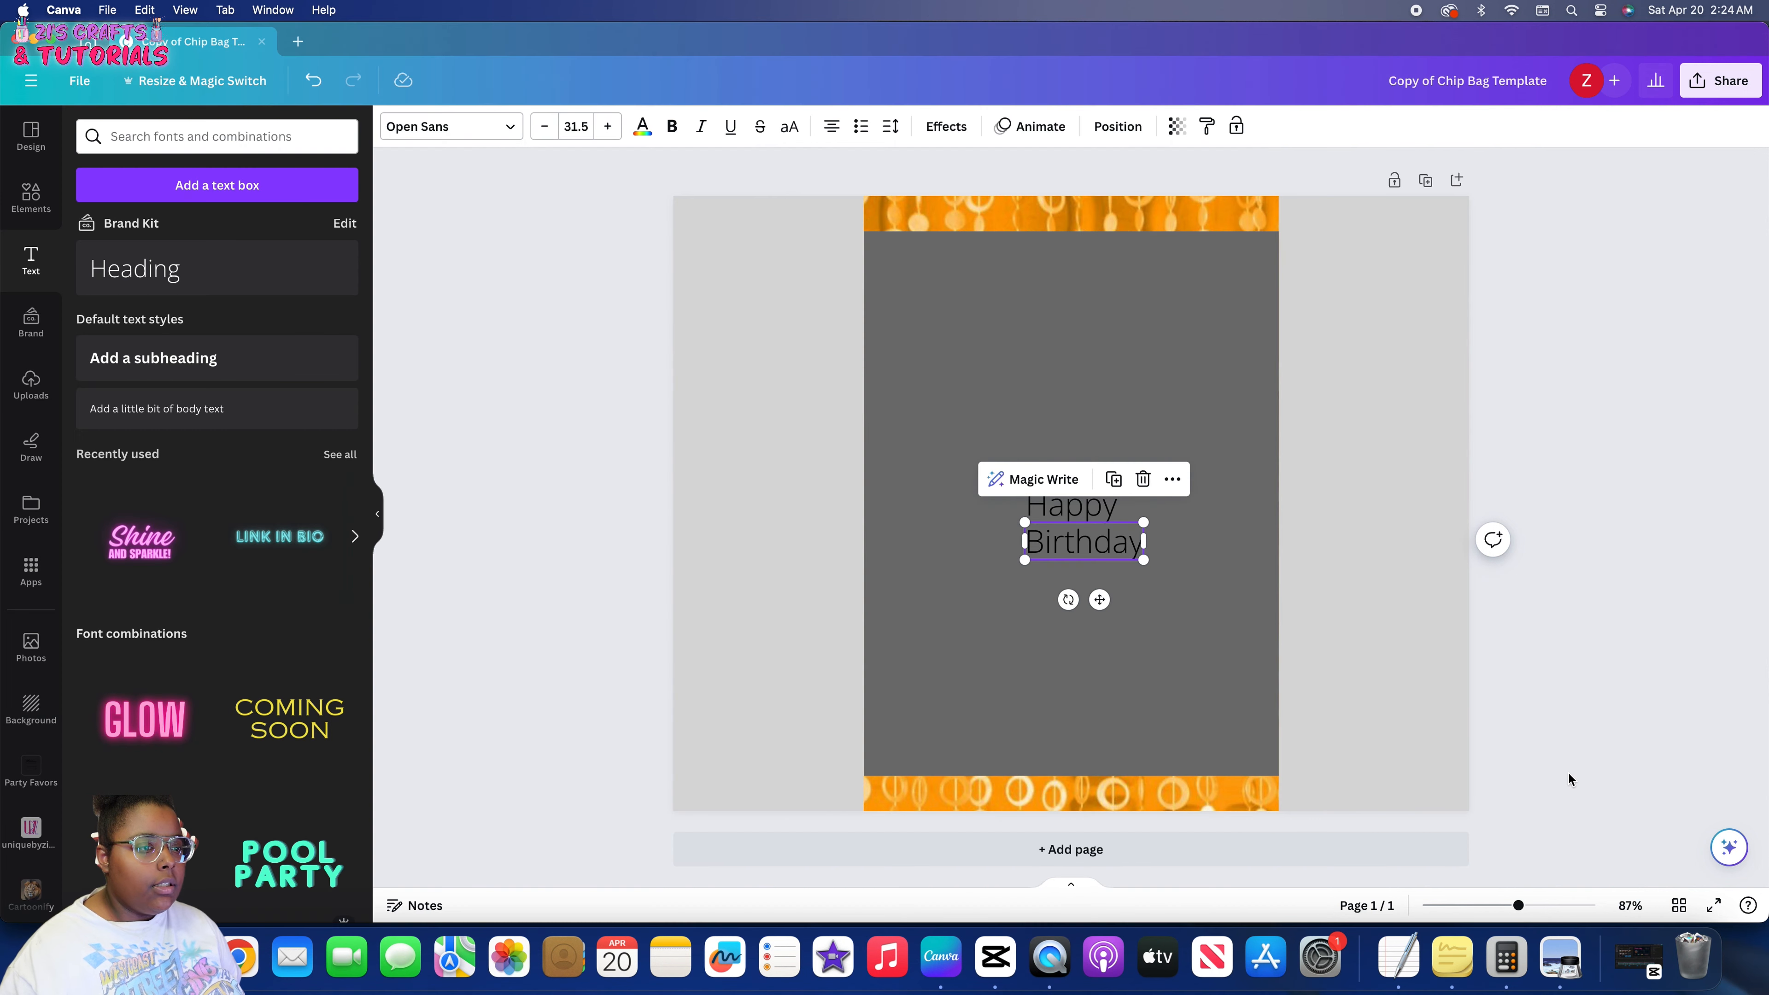
key("super+v")
Delete the "Happy" and "Birthday" text from the middle of the chip bag
left_click(1124, 538)
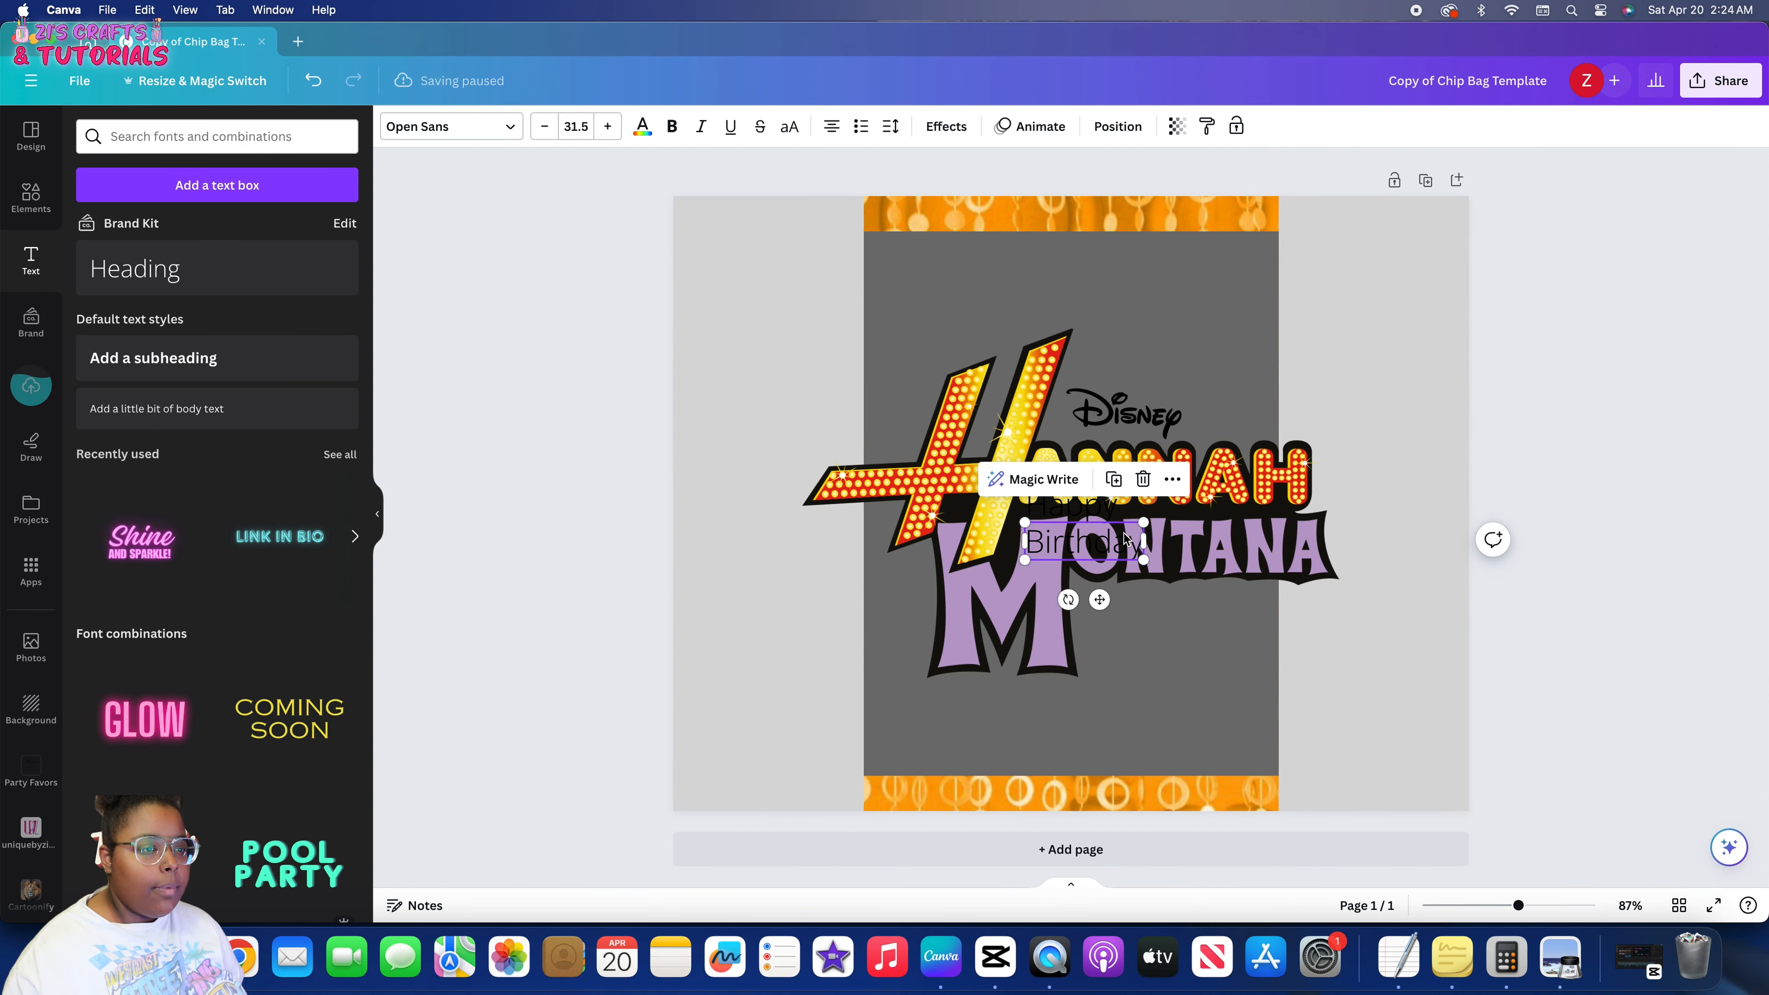
left_click(1124, 539)
left_click(1103, 499)
key("BackSpace")
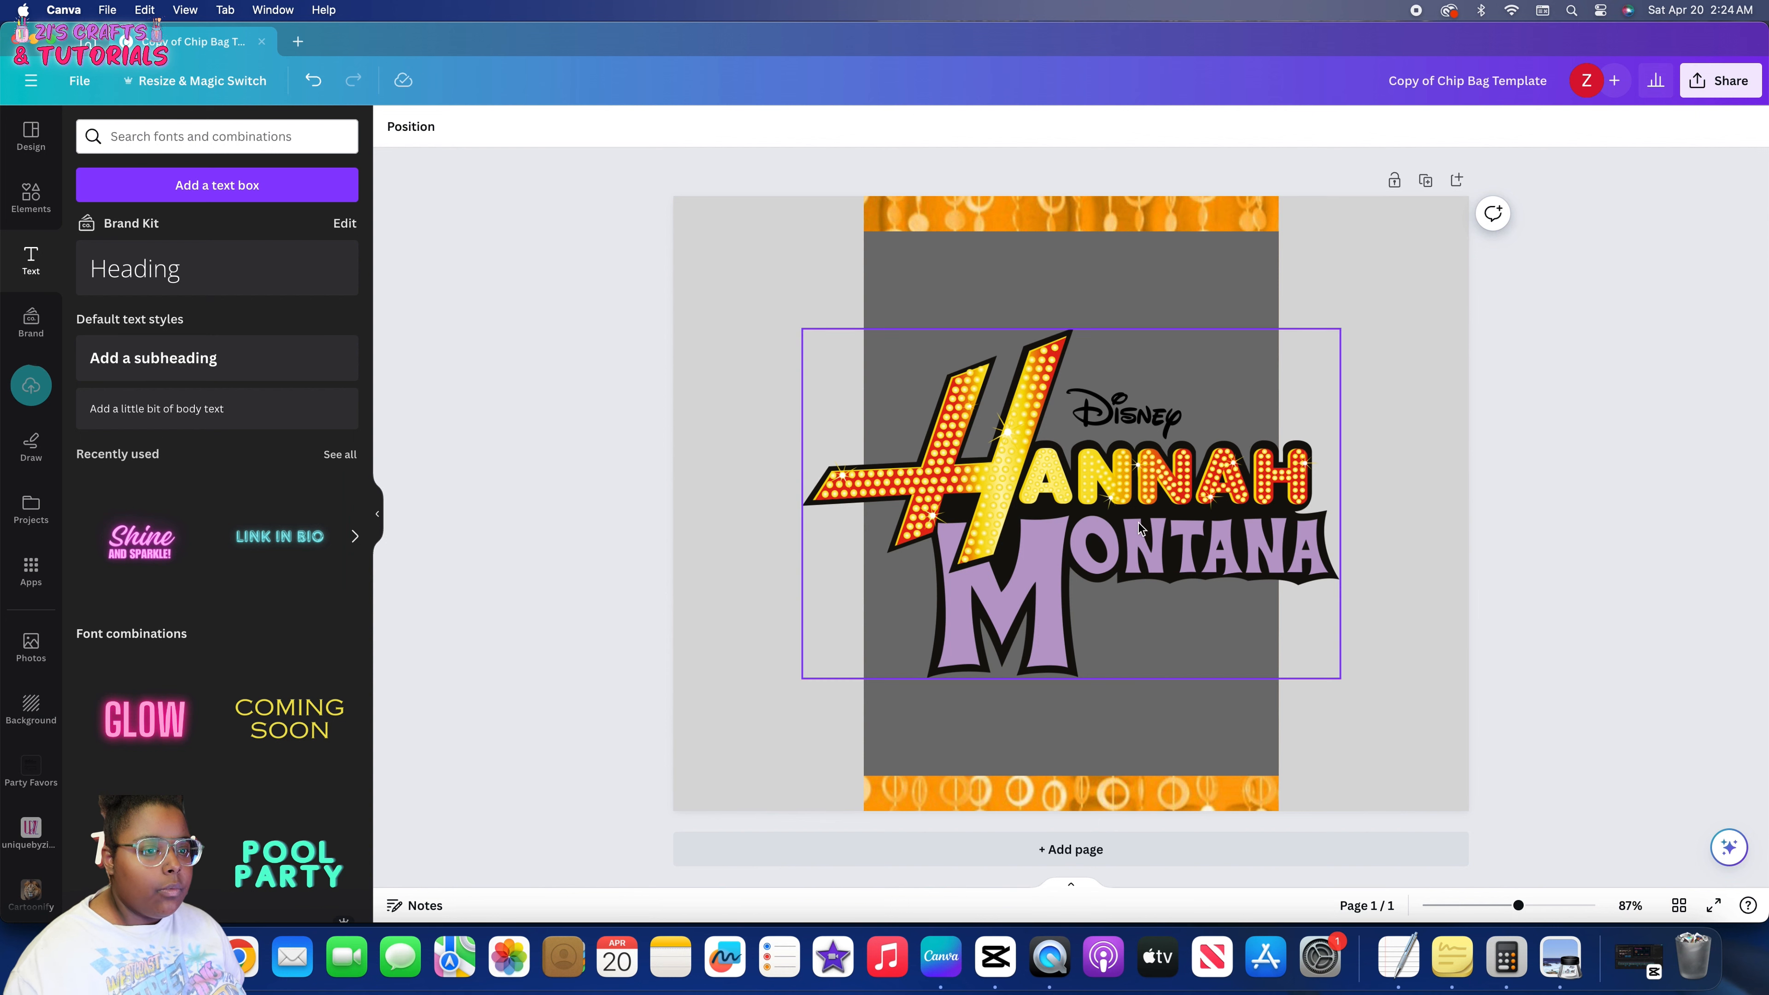
Shrink the Hannah Montana logo to fit the gray panel's width and place it centered at the panel's upper edge
left_click(1140, 522)
left_click_drag(1339, 677, 1094, 518)
left_click_drag(1042, 452, 1123, 354)
left_click_drag(1176, 421, 1133, 451)
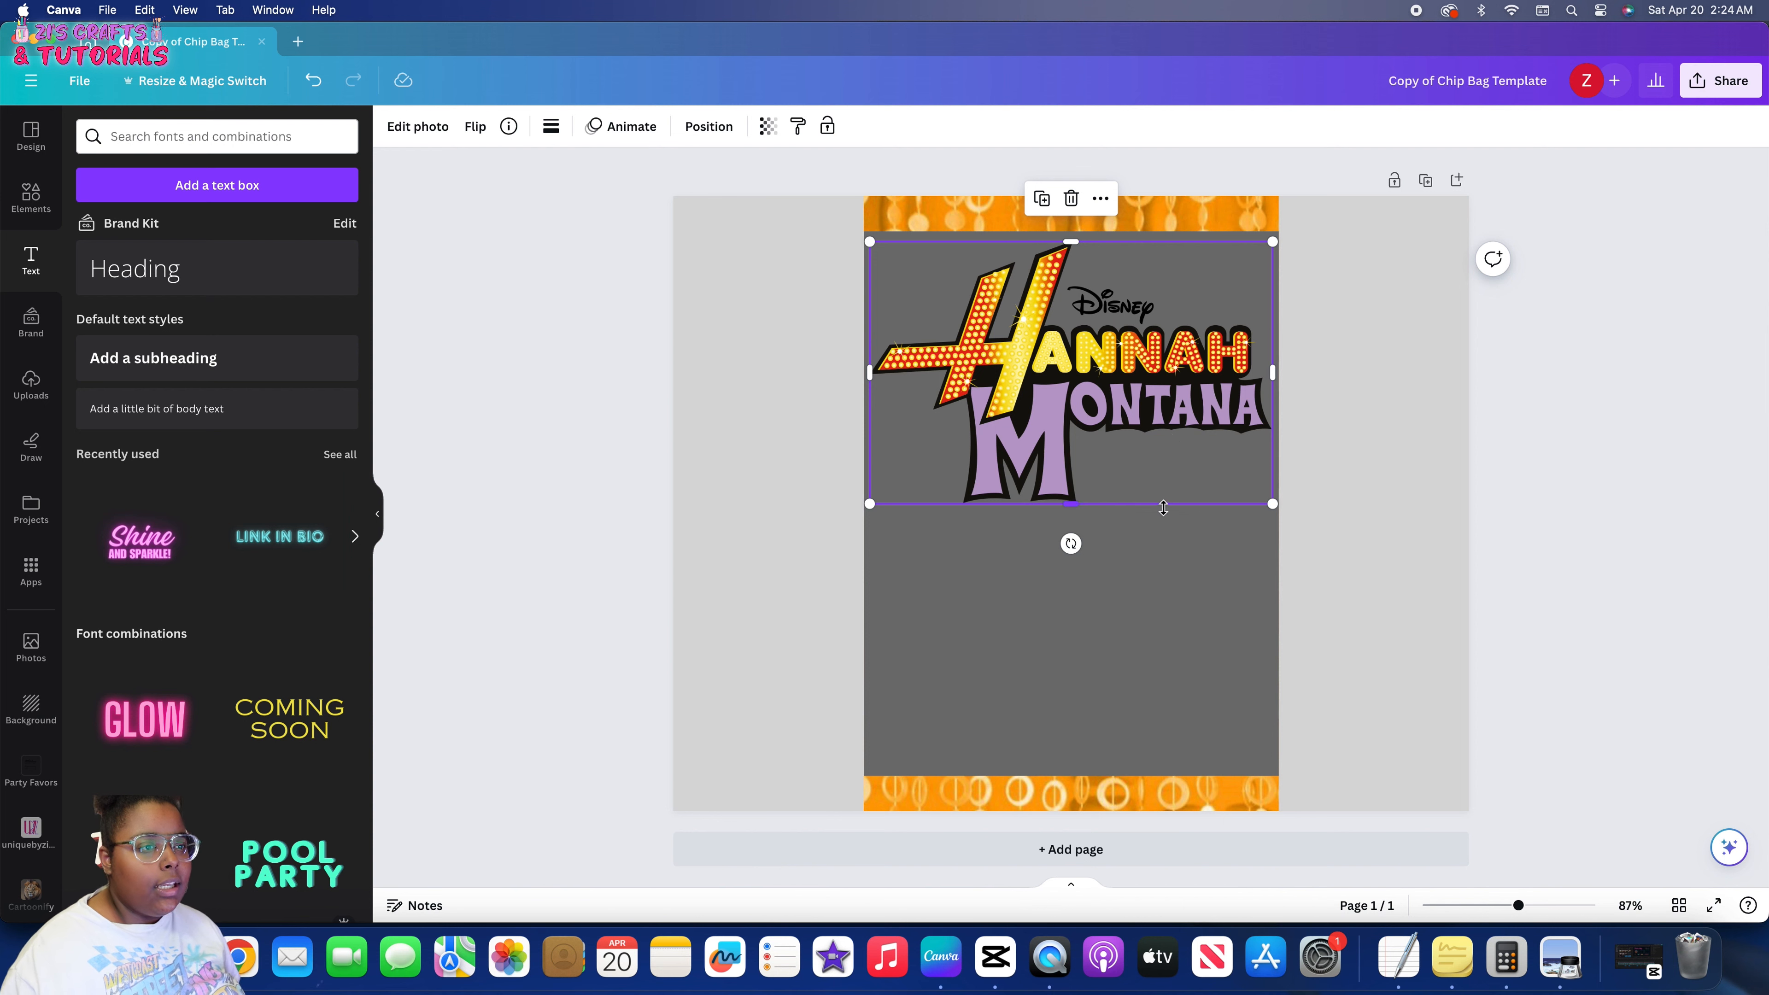
left_click(1238, 540)
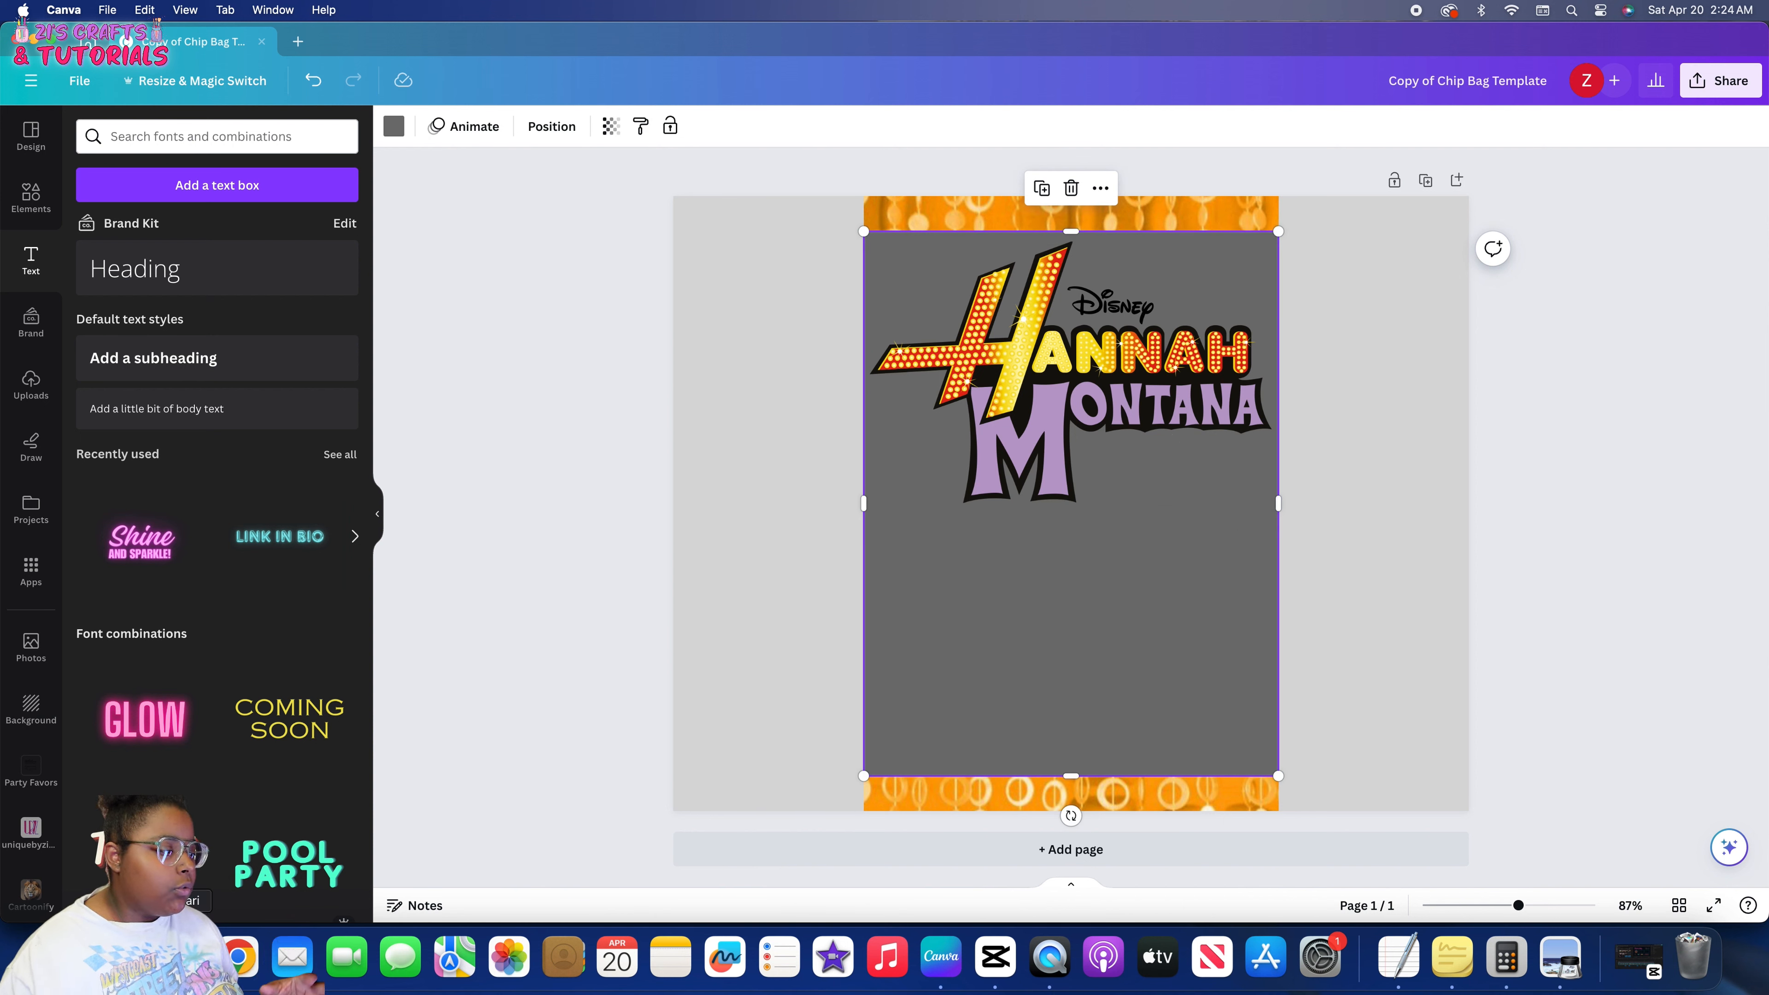
Switch to Safari, search Google Images for "hannah montana" and filter the results to transparent images
left_click(185, 958)
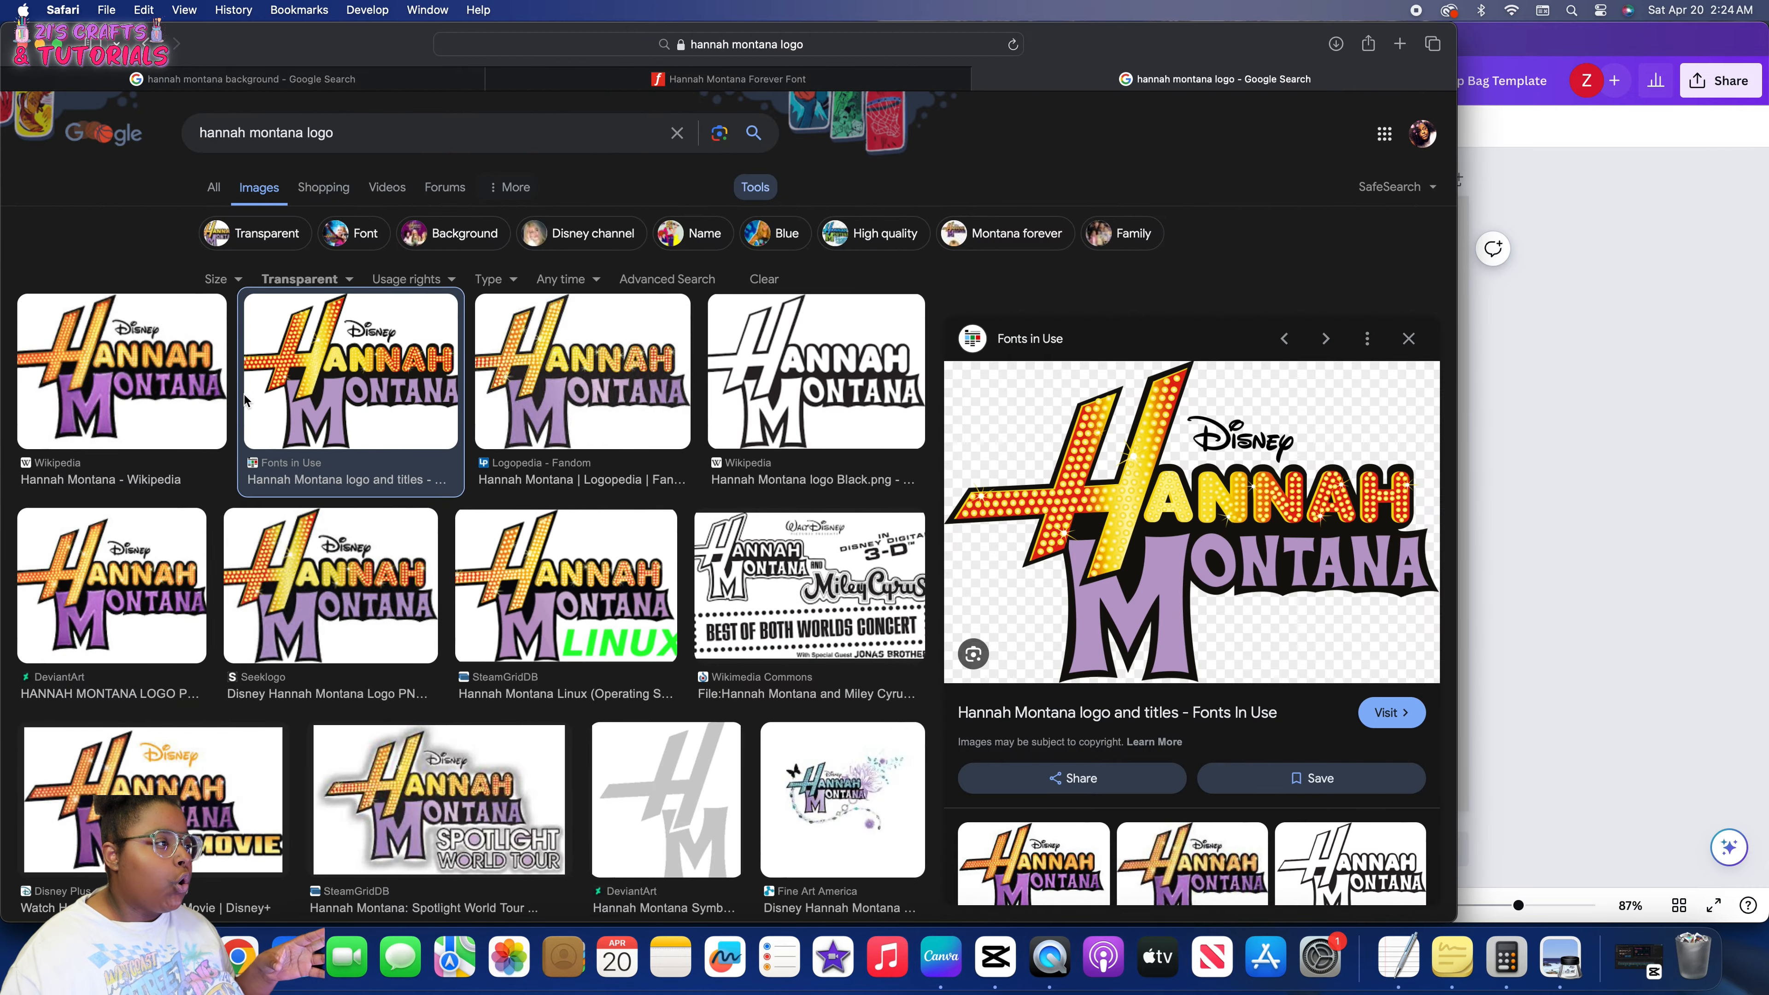
left_click_drag(351, 133, 142, 134)
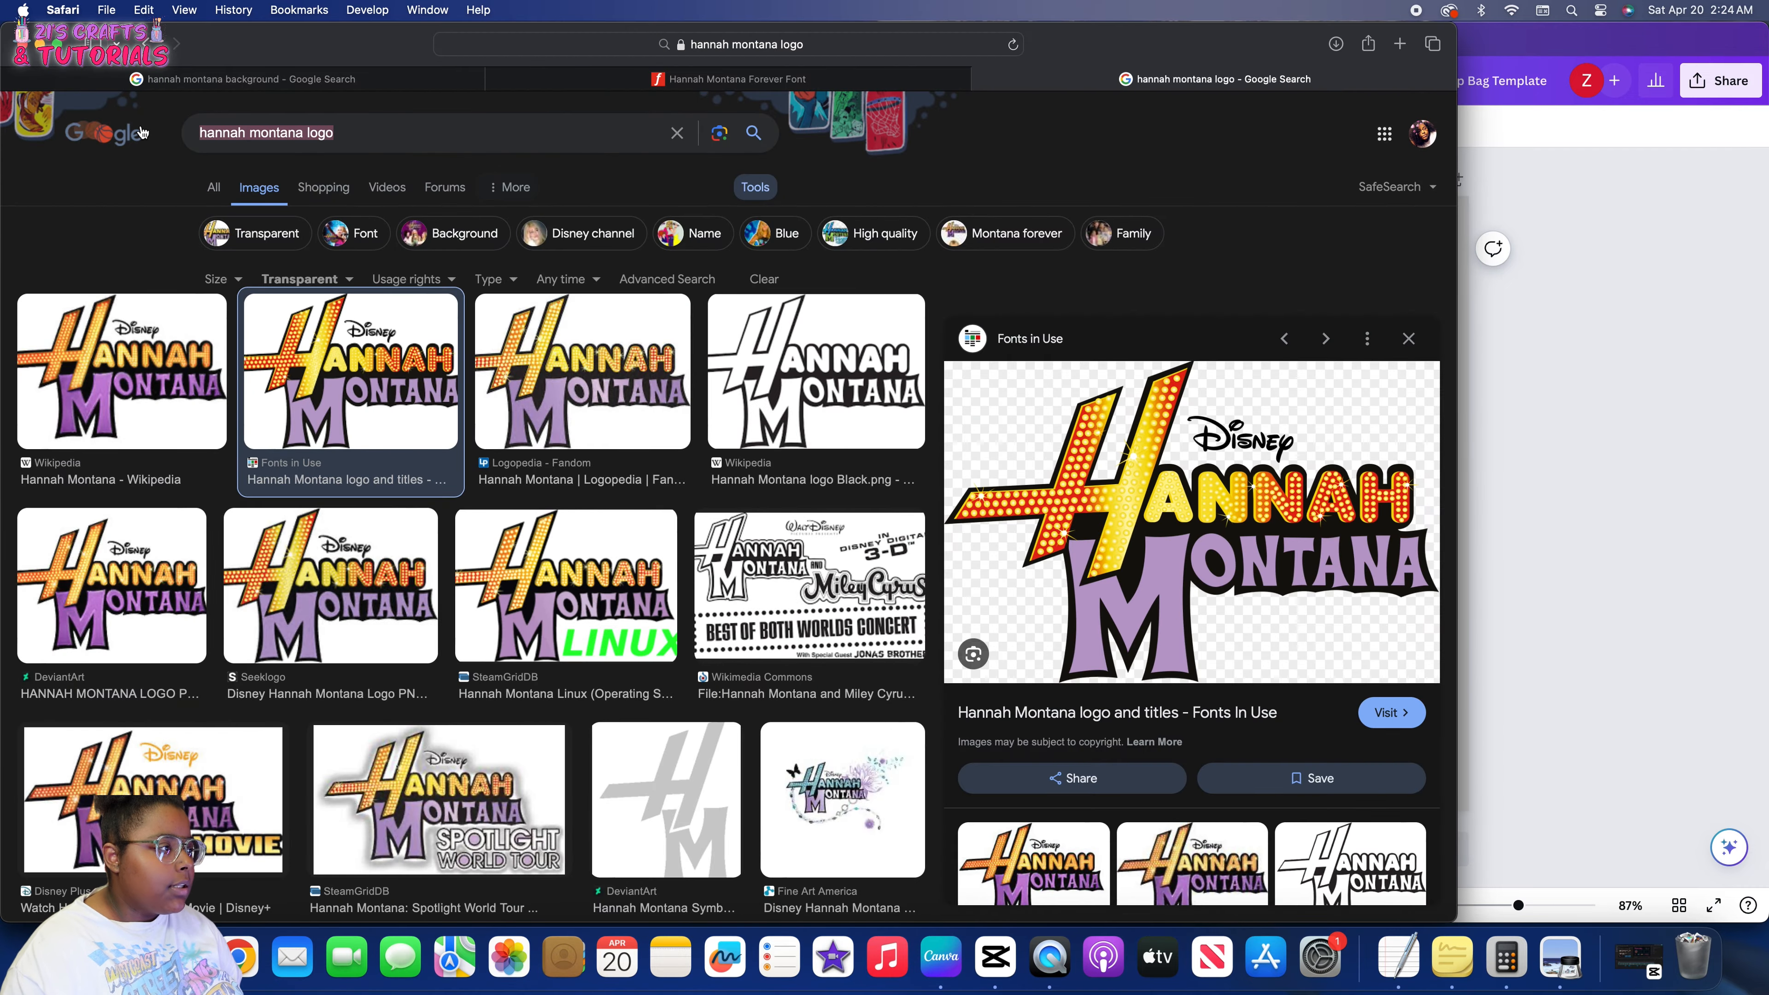
type("hannah")
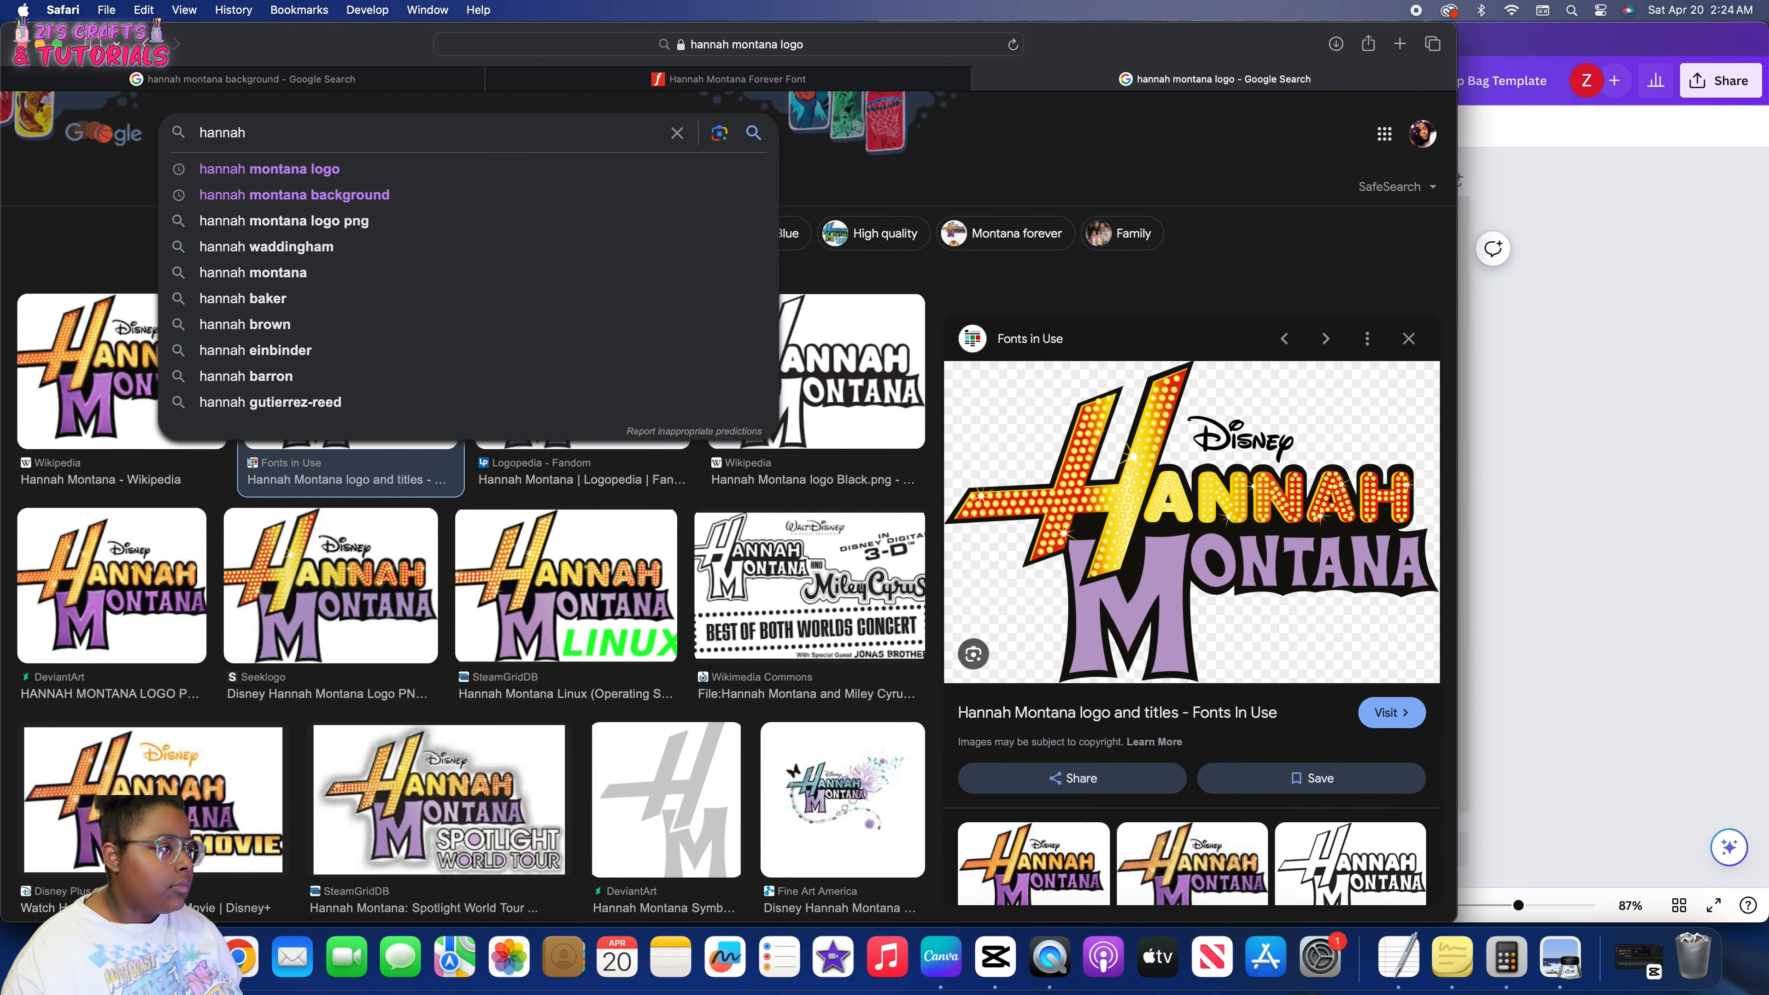
left_click(253, 272)
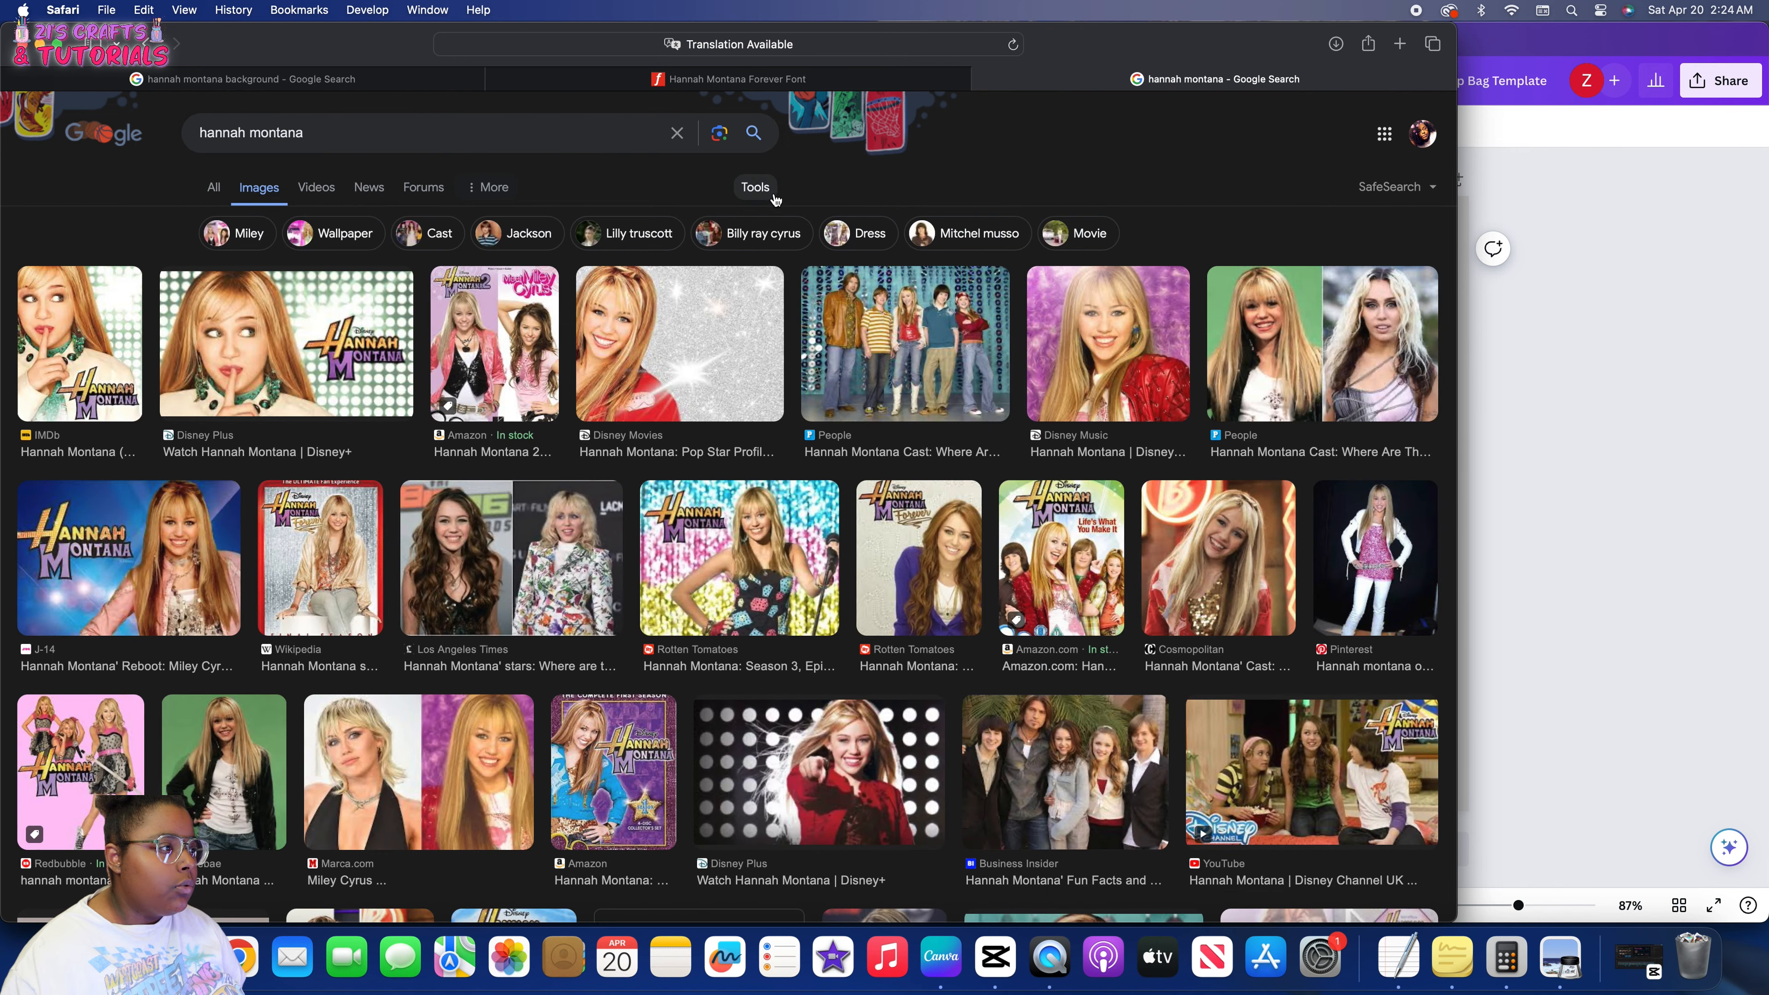
left_click(755, 188)
left_click(371, 283)
left_click(389, 358)
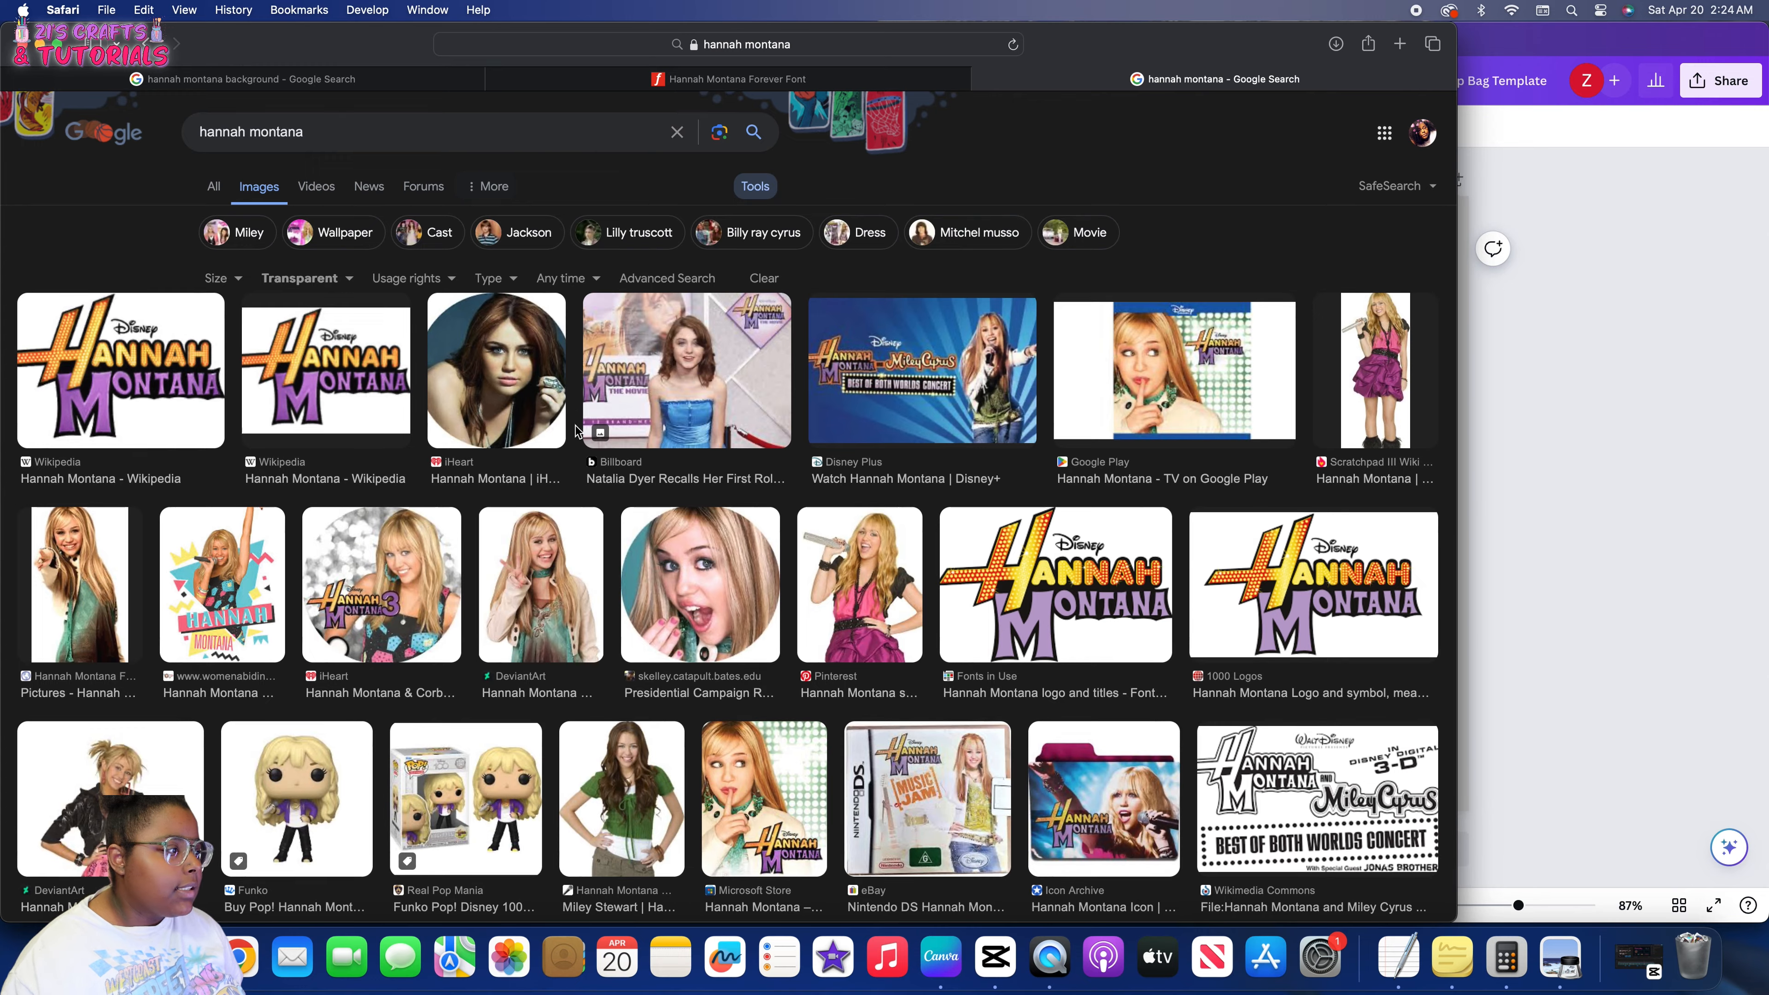
Copy the Pinterest image of Hannah Montana singing in a pink top and place it in the Canva page's lower-right corner
scroll(544, 453, "down", 5)
left_click(820, 405)
right_click(1170, 376)
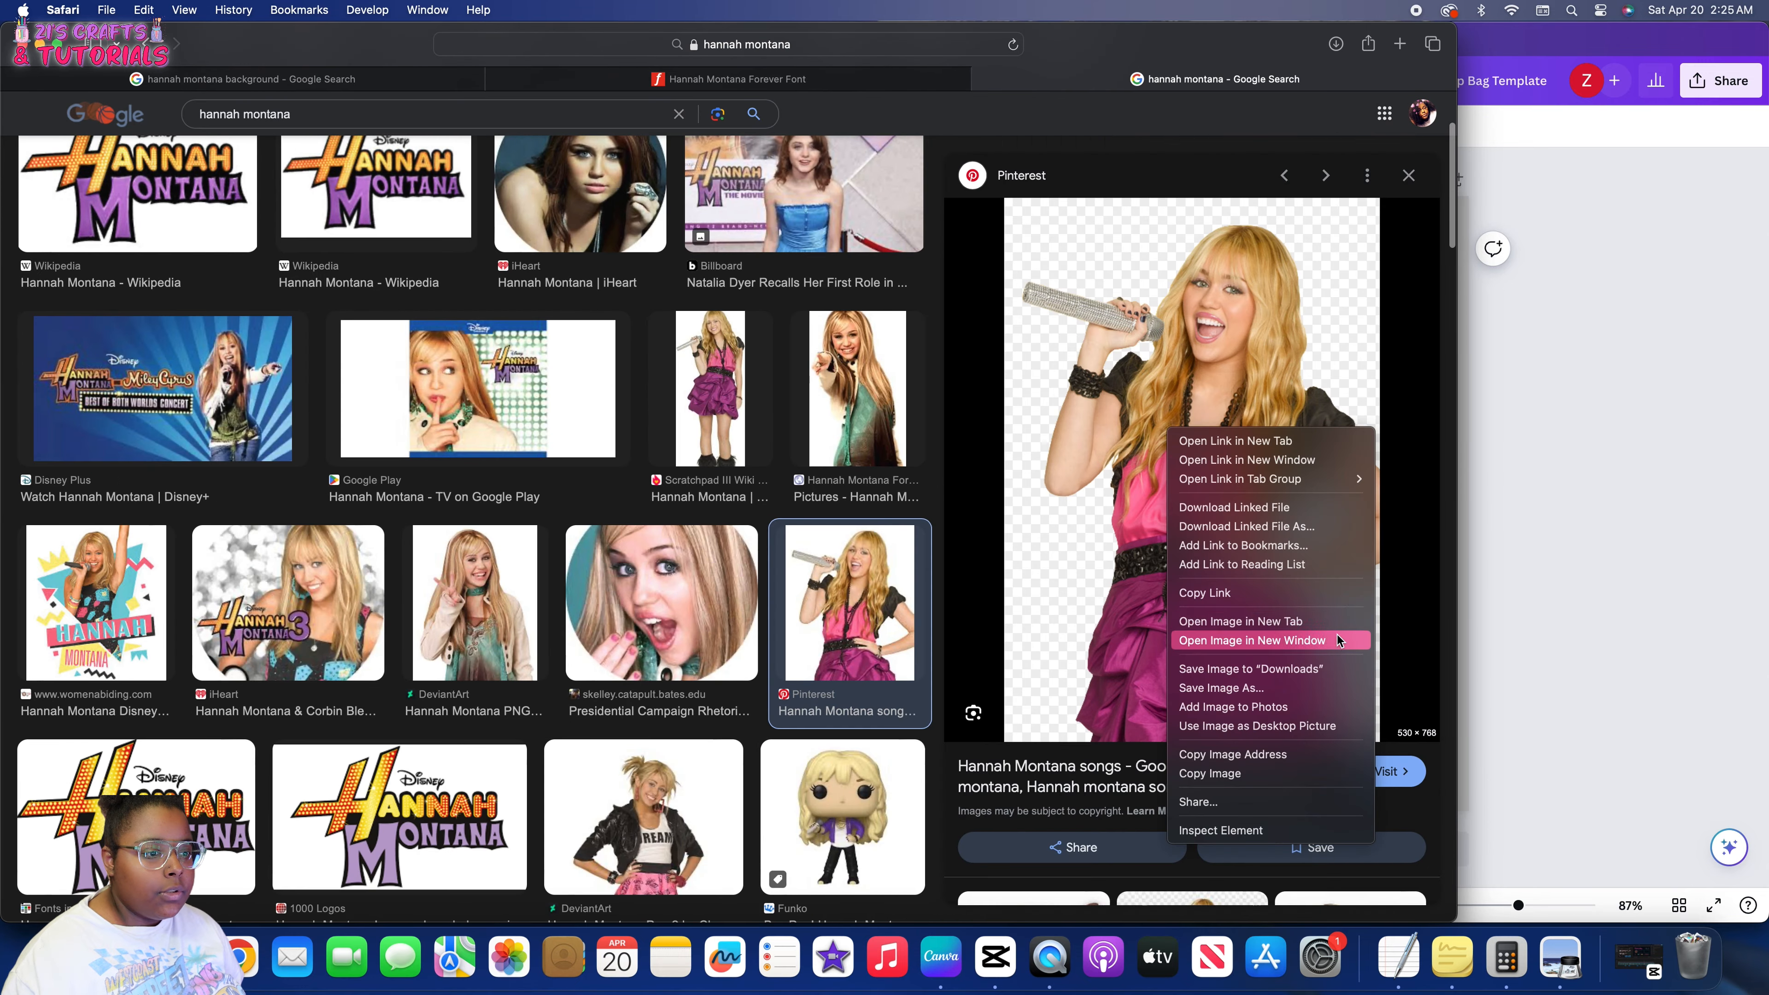
left_click(1348, 776)
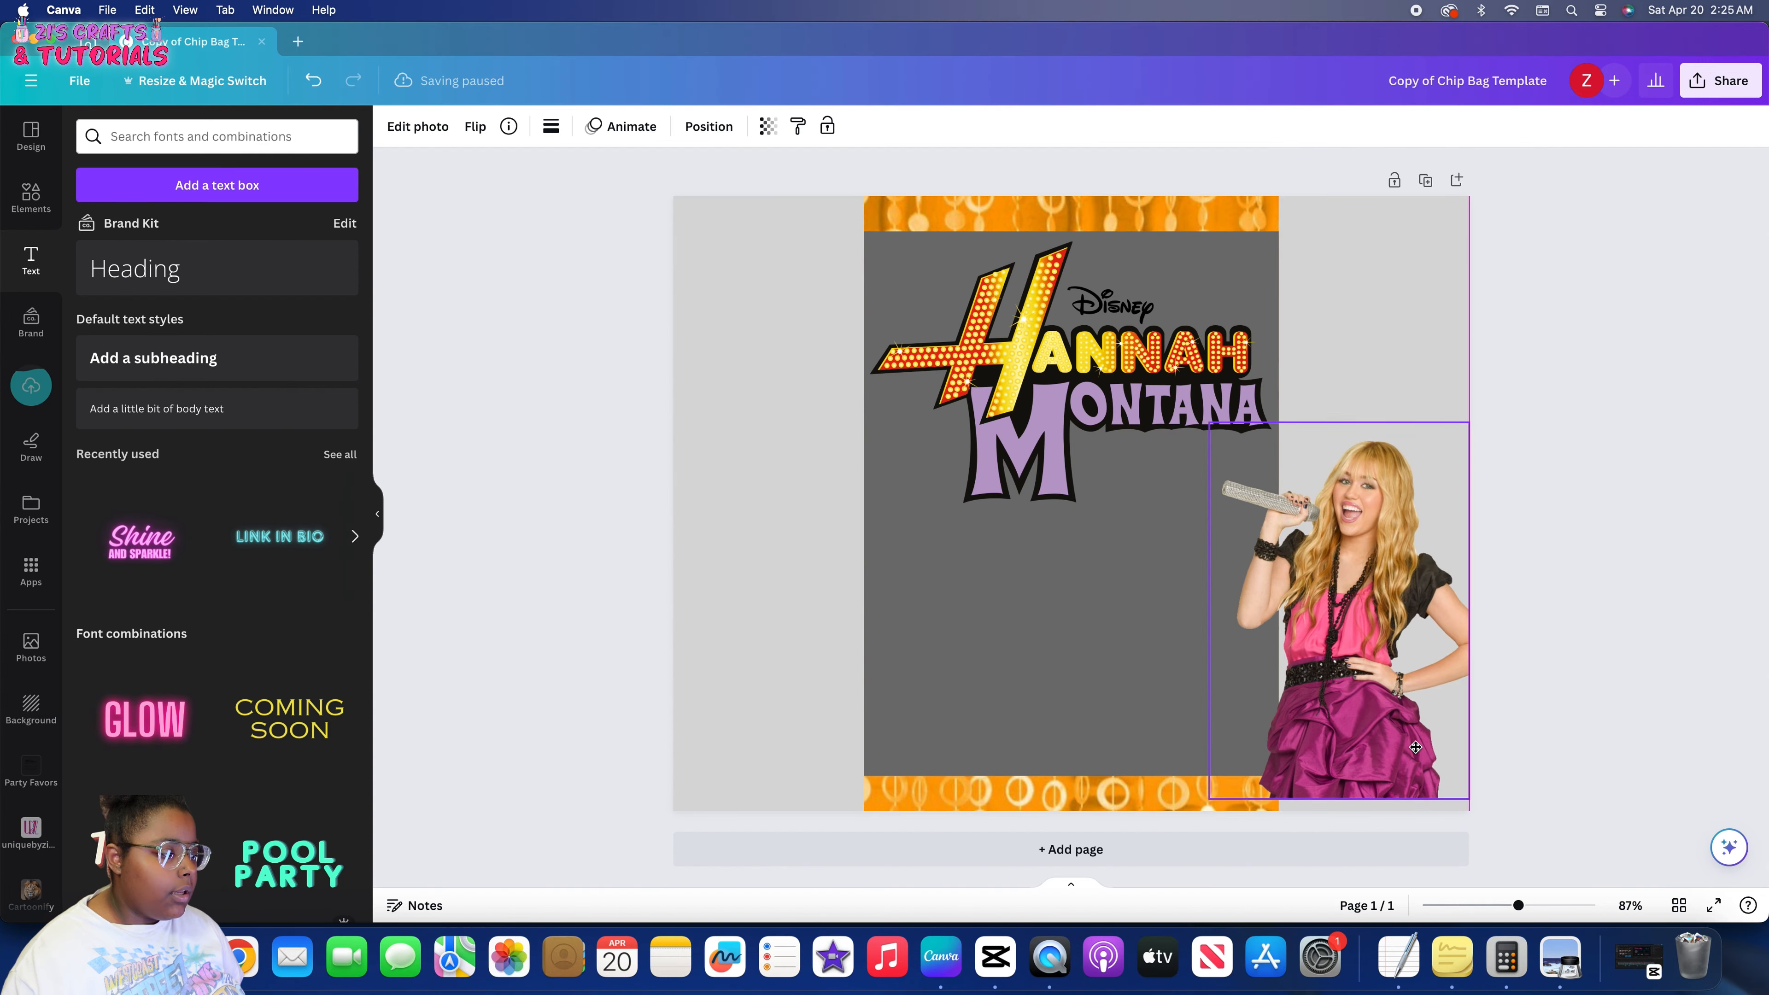
Copy the Hannah Montana Wiki image of Miley Stewart in a green top and place it in the Canva page's lower-left corner
left_click(185, 957)
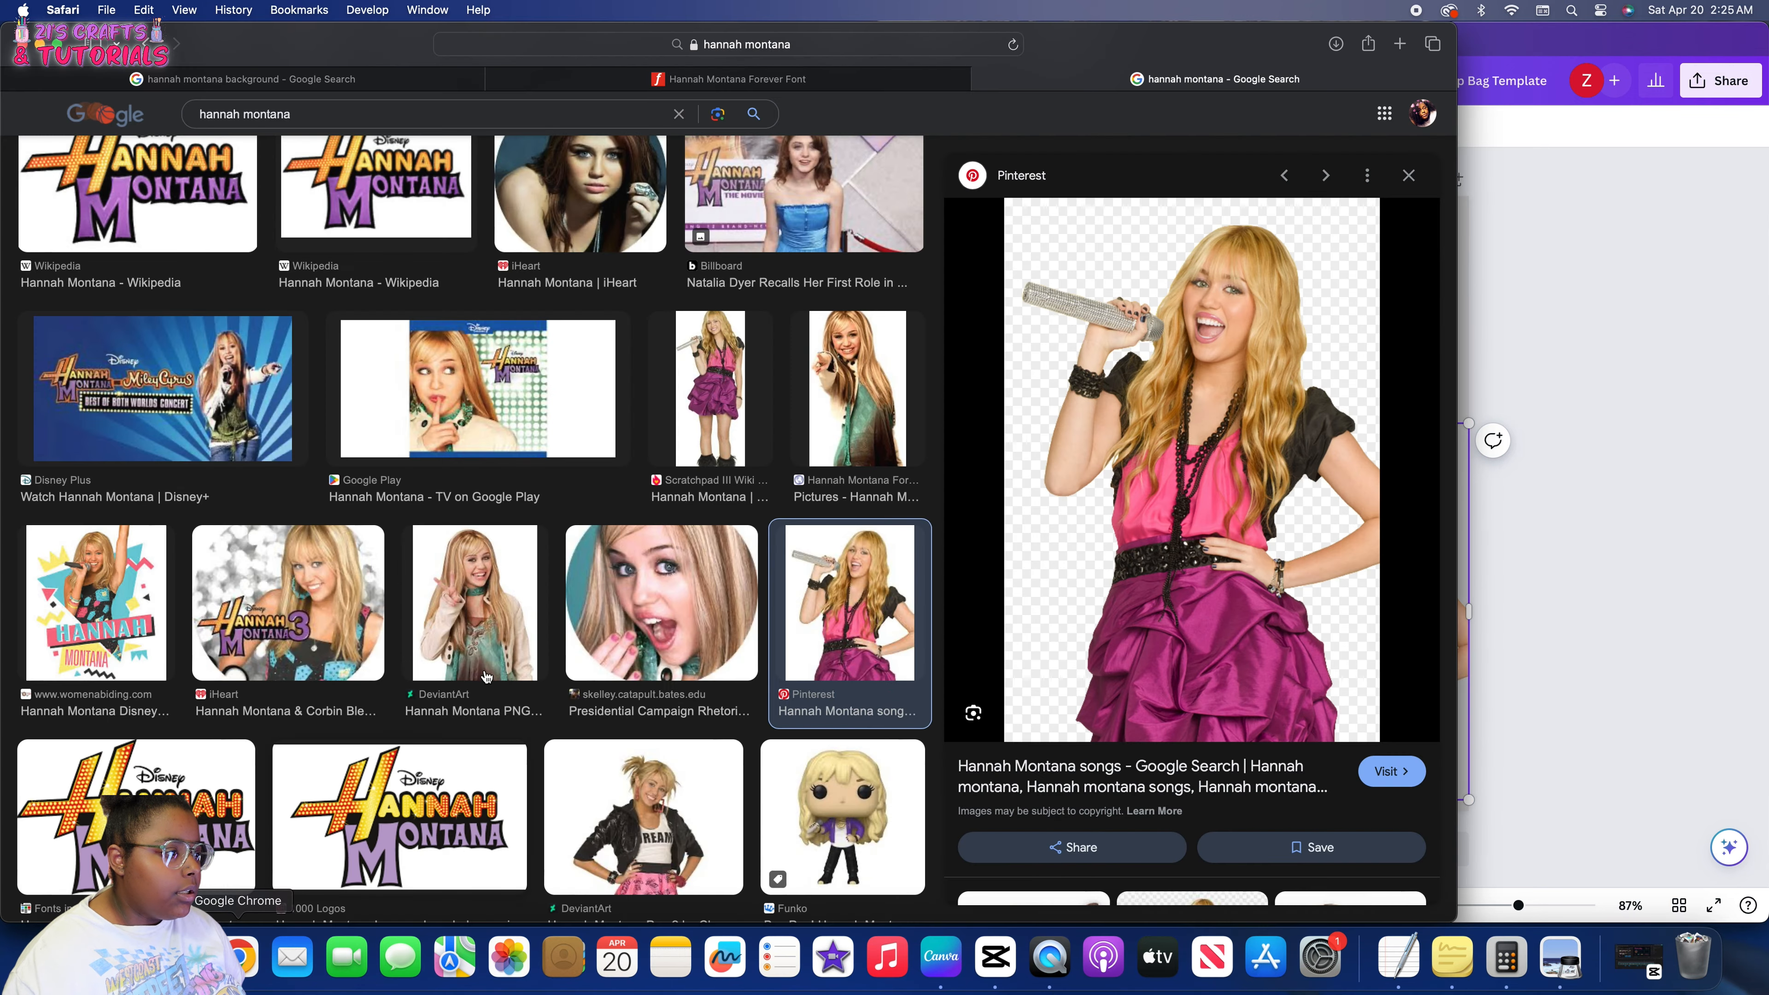
scroll(477, 705, "down", 10)
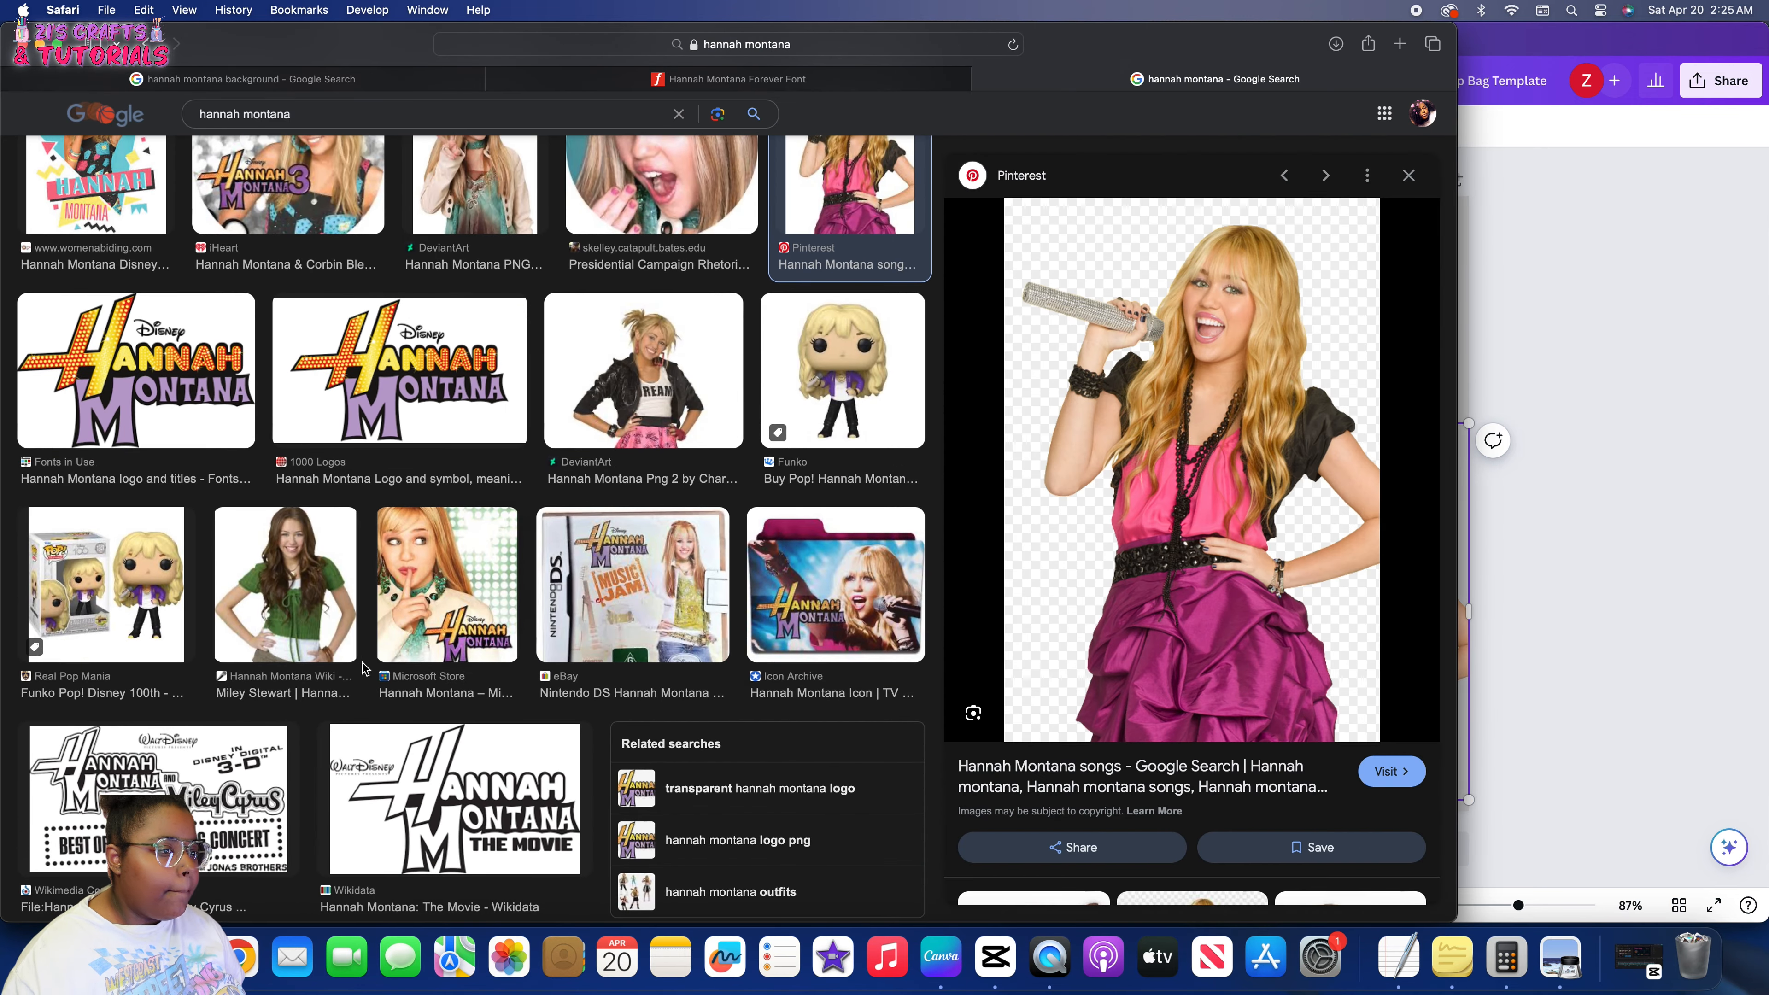
left_click(336, 641)
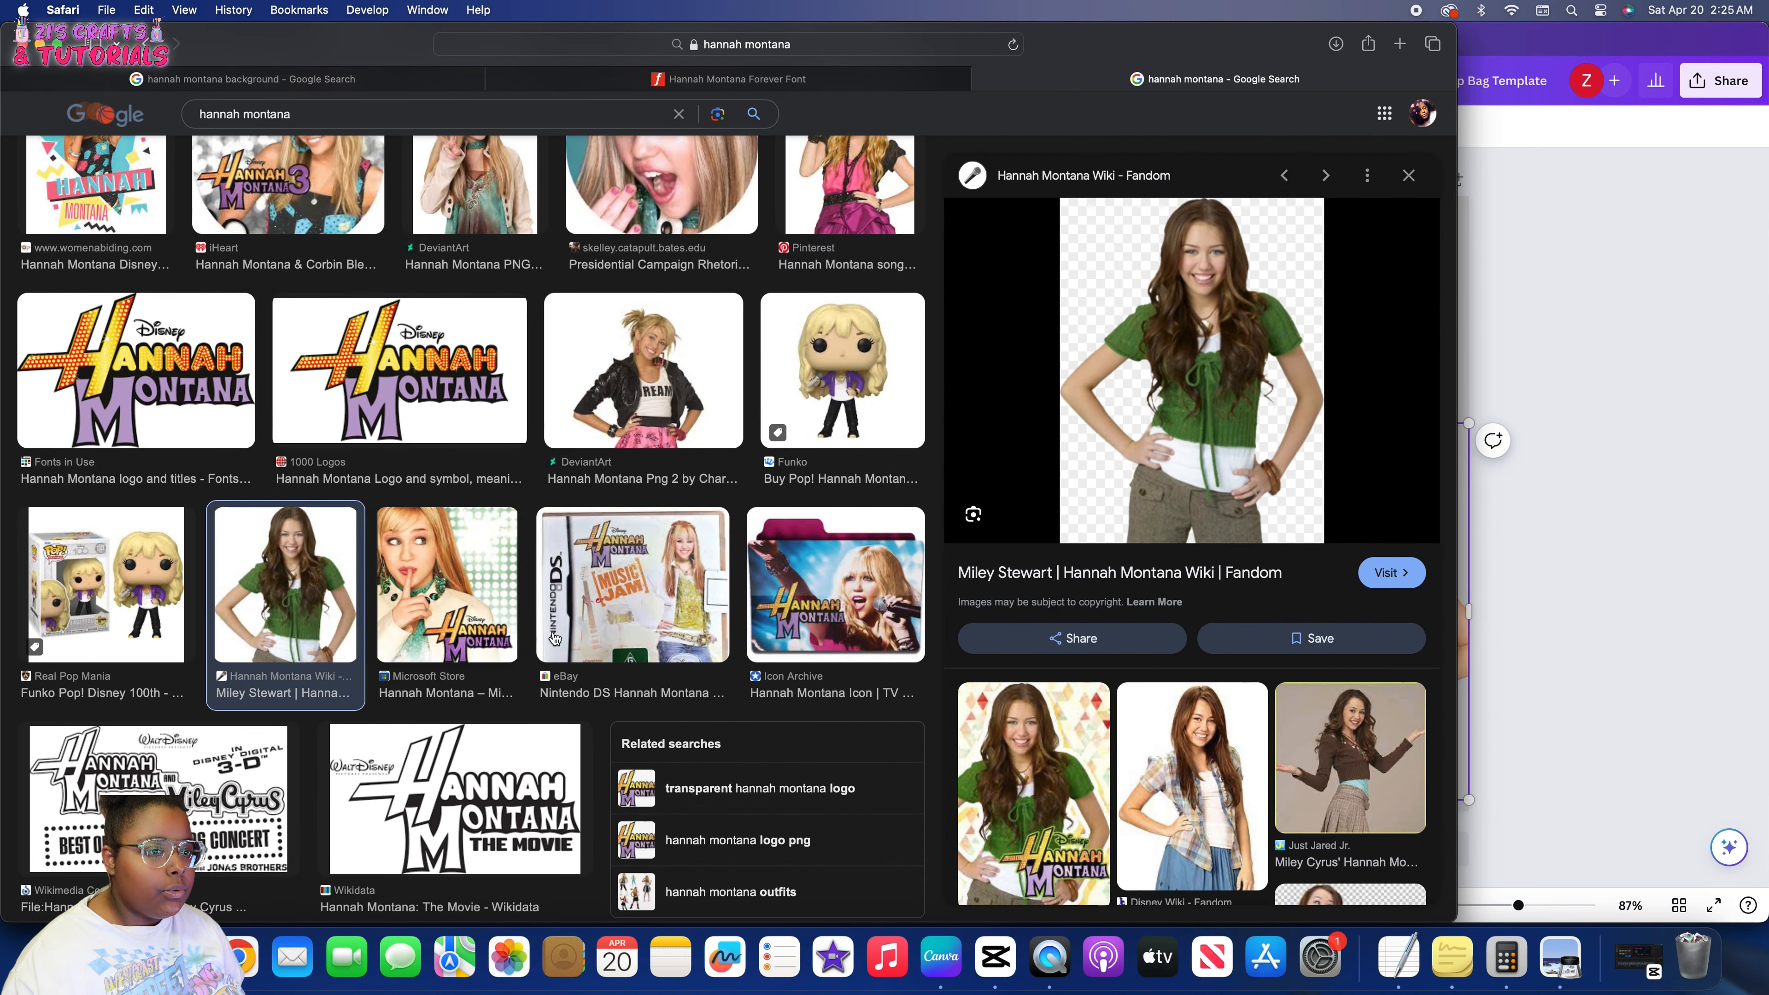
right_click(1194, 466)
left_click(1286, 813)
left_click(1558, 732)
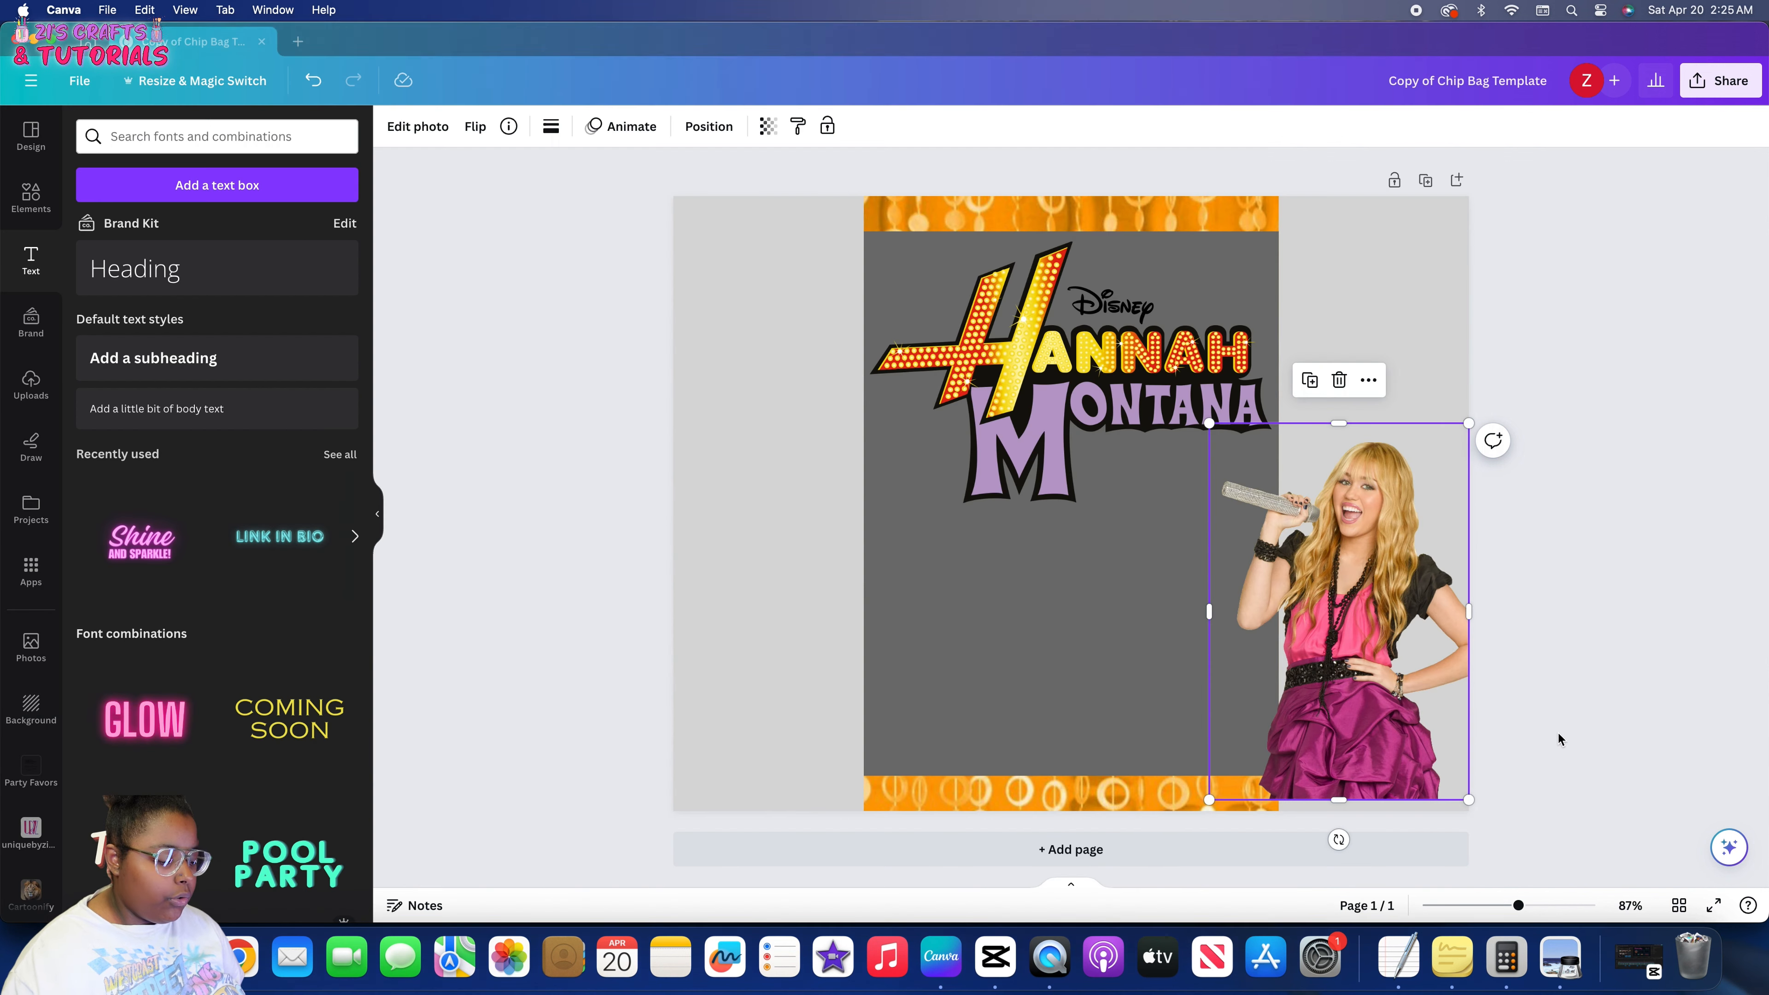
key("super+v")
left_click_drag(1069, 588, 831, 724)
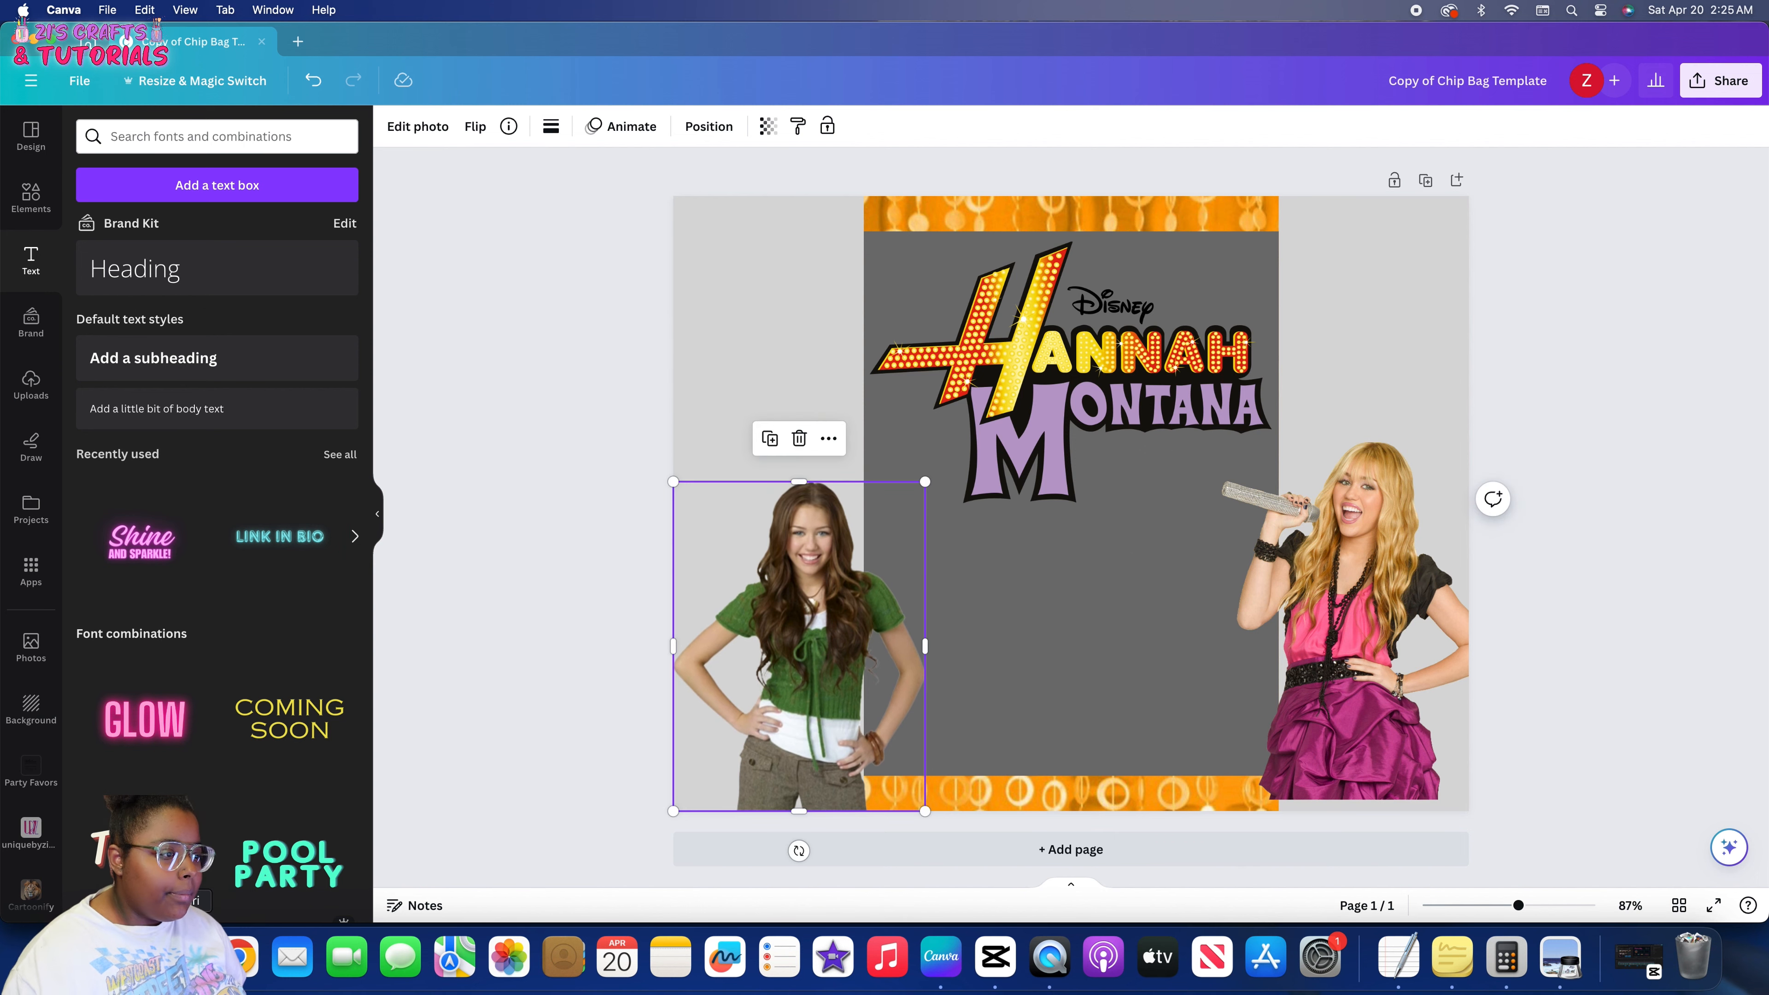
Copy the Disney Wiki image of Miley Stewart in a plaid shirt from Google Images and paste it into the Canva design
key("super+Tab")
scroll(411, 650, "down", 5)
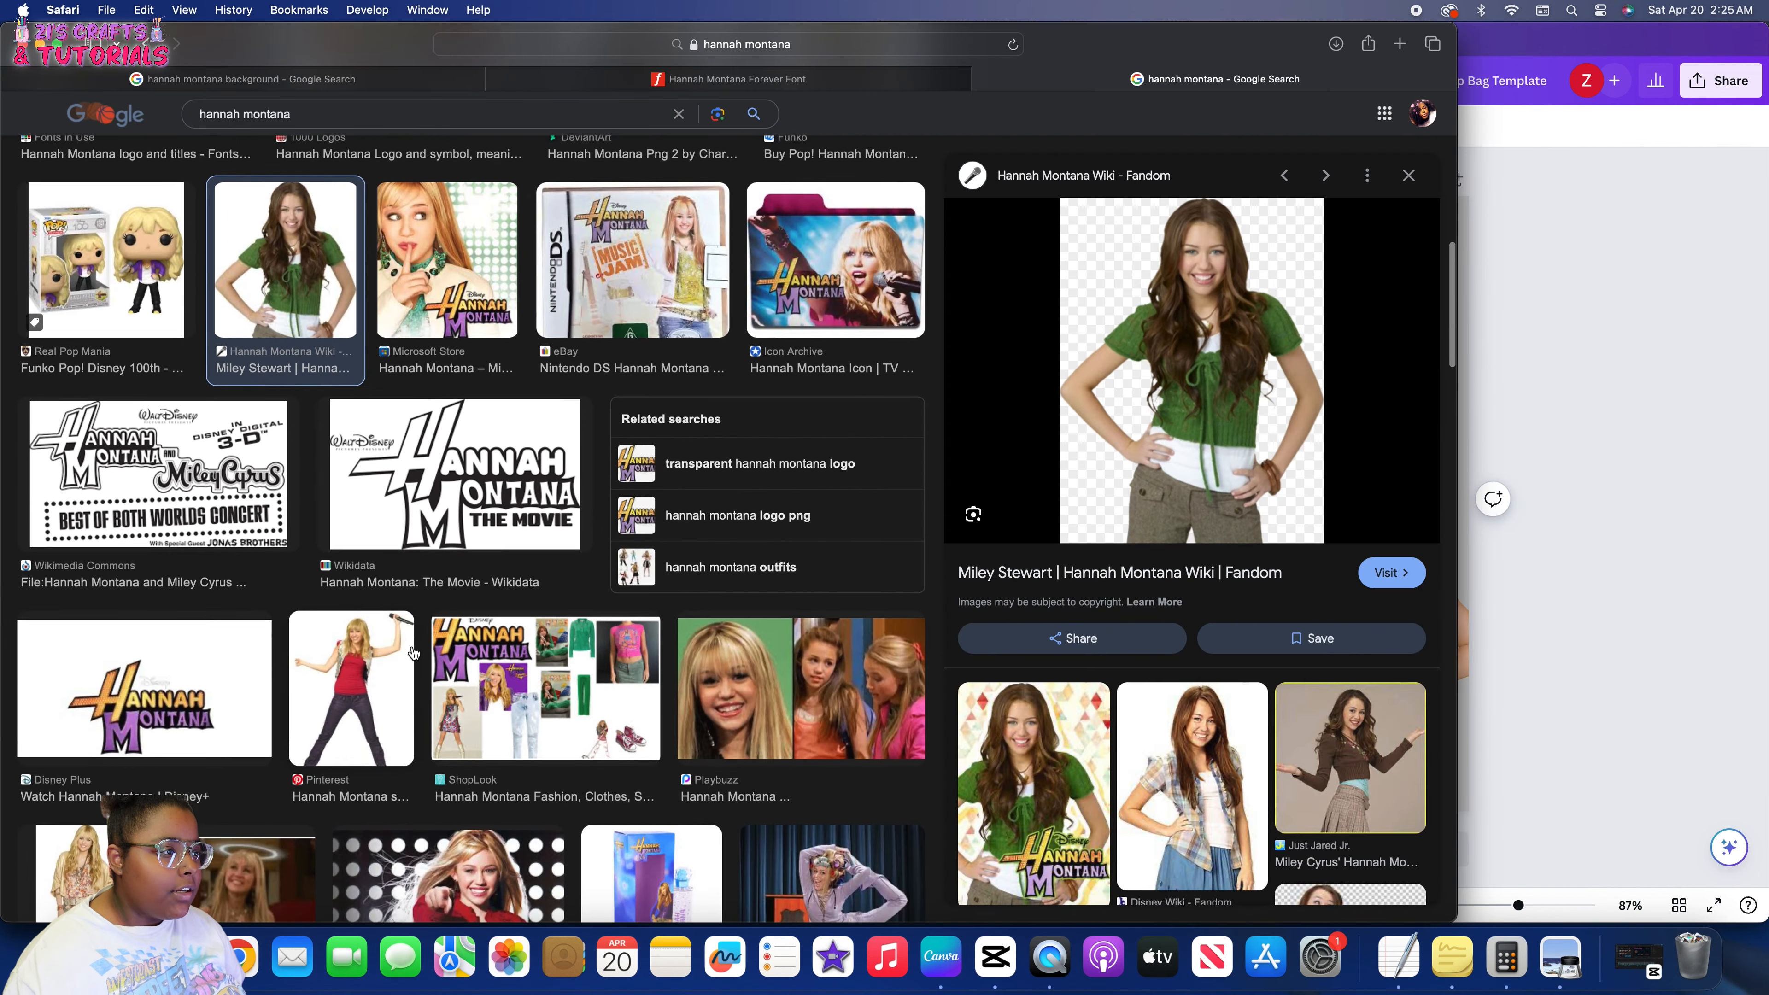
scroll(413, 650, "down", 5)
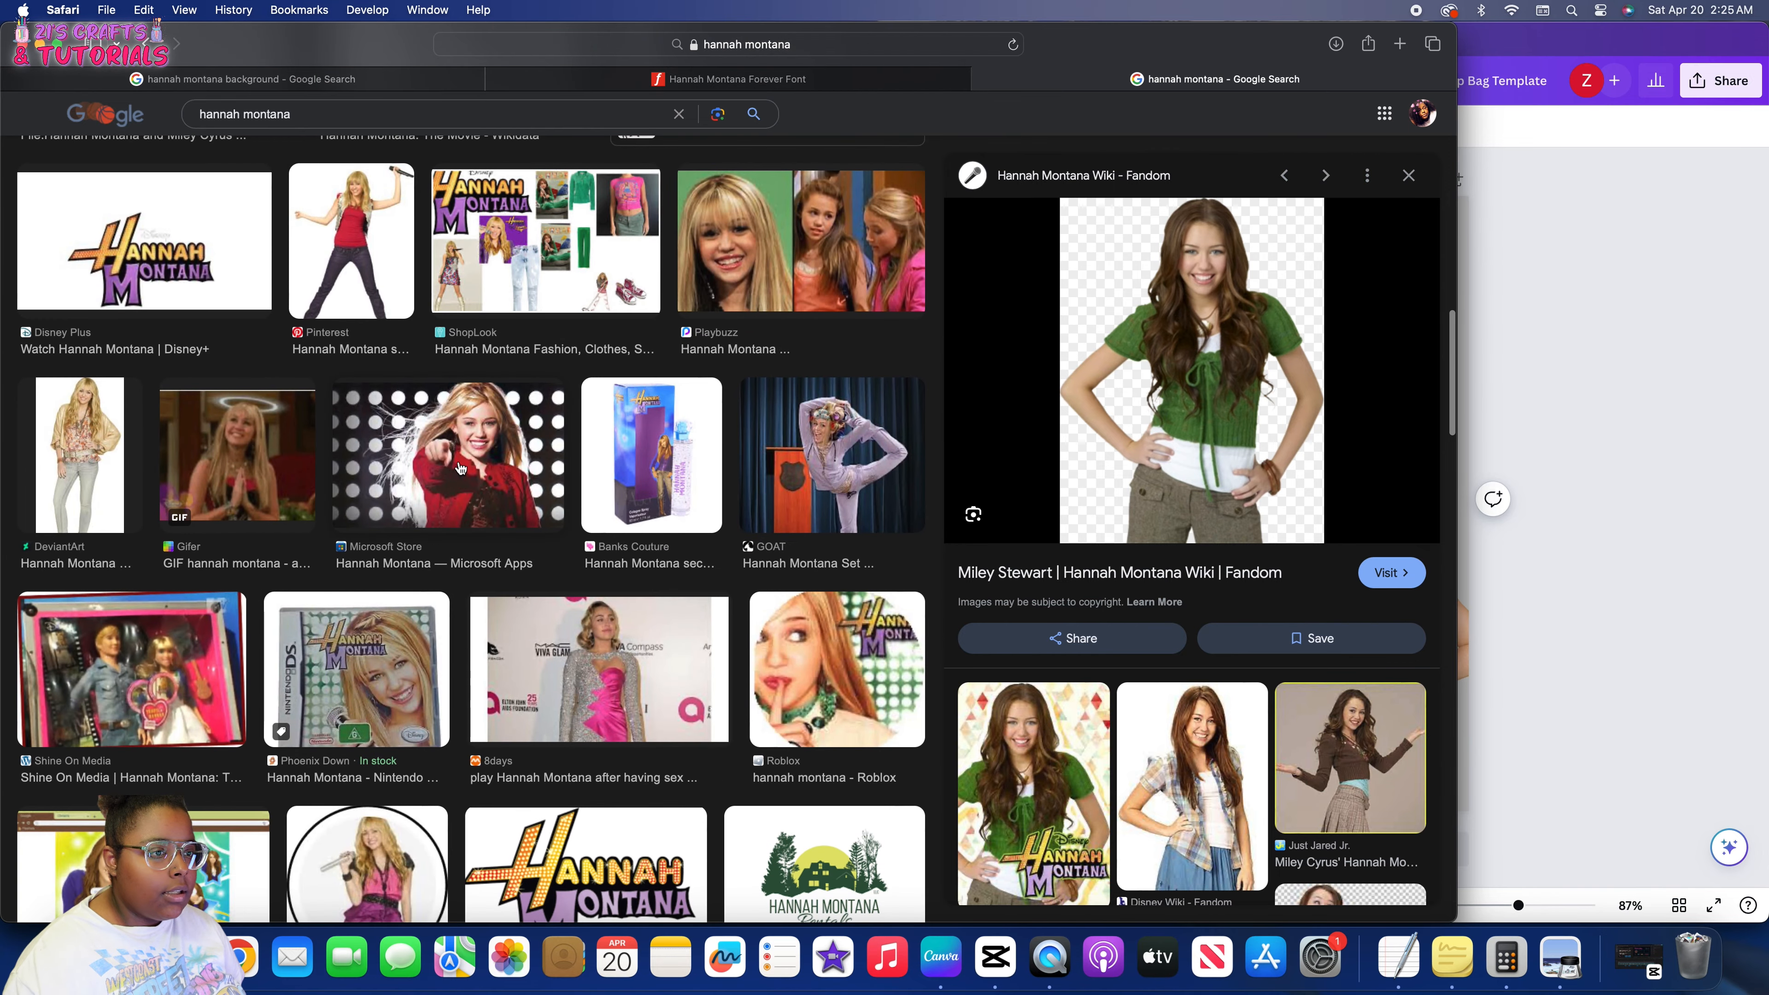
left_click(460, 468)
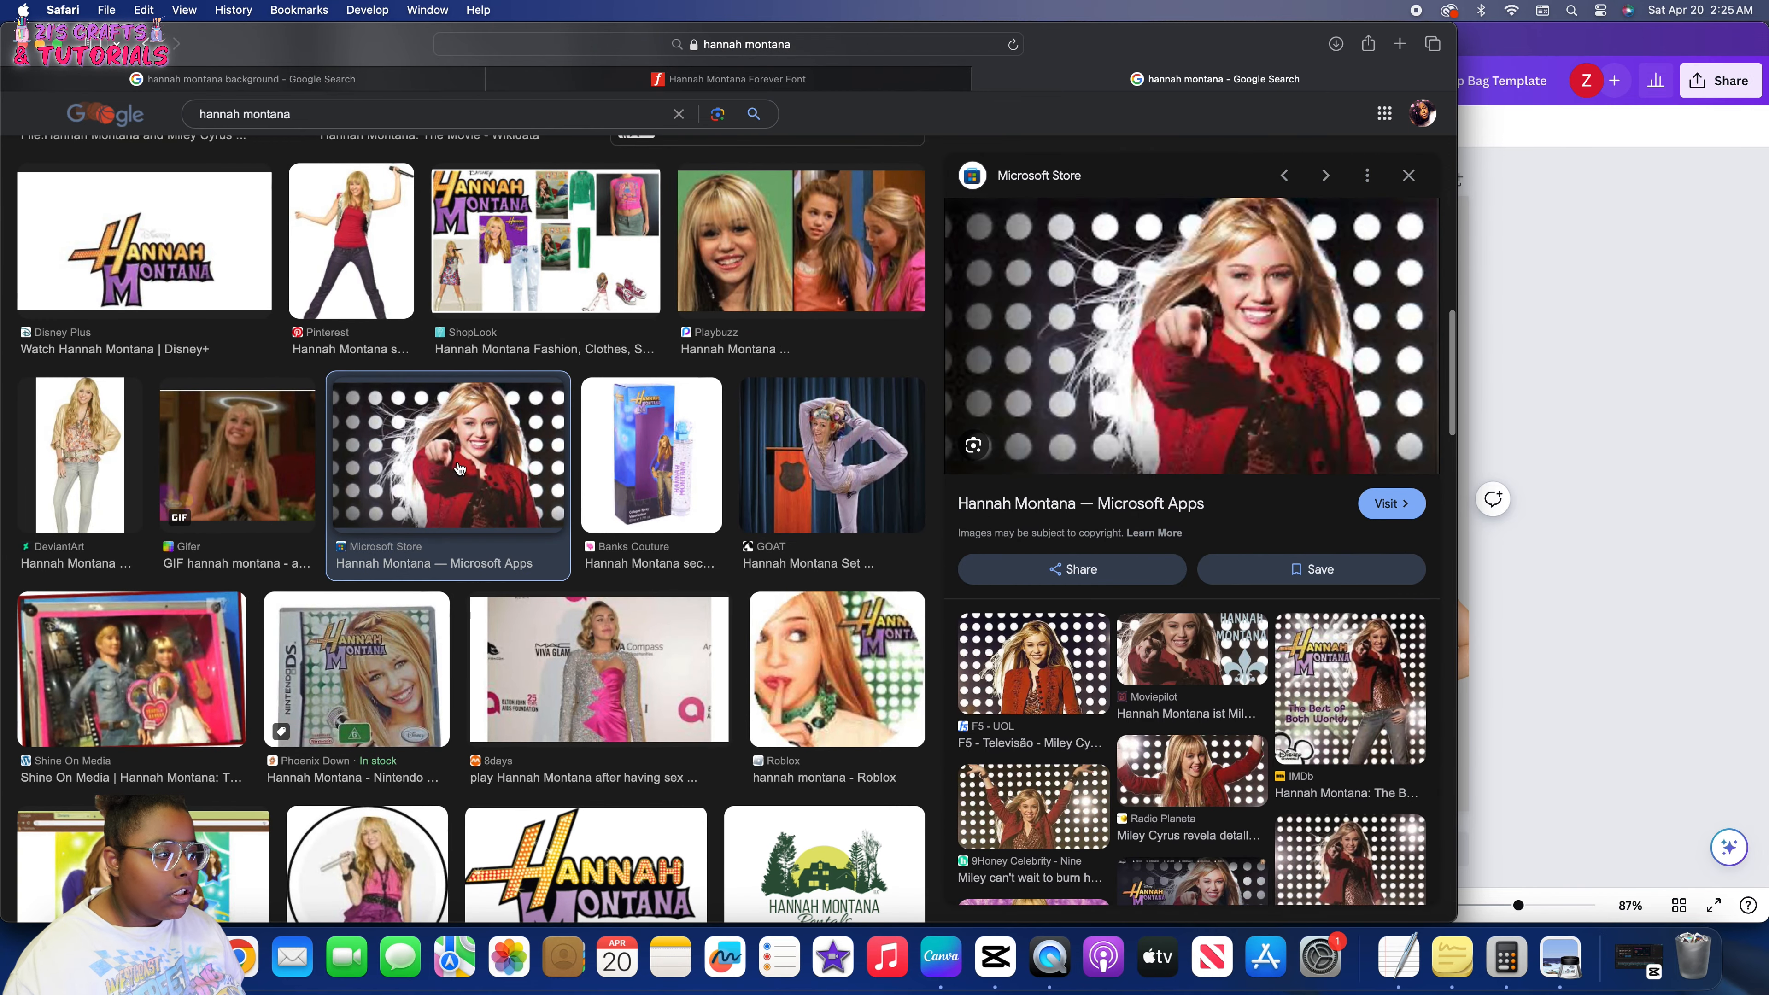
key("super+bracketleft")
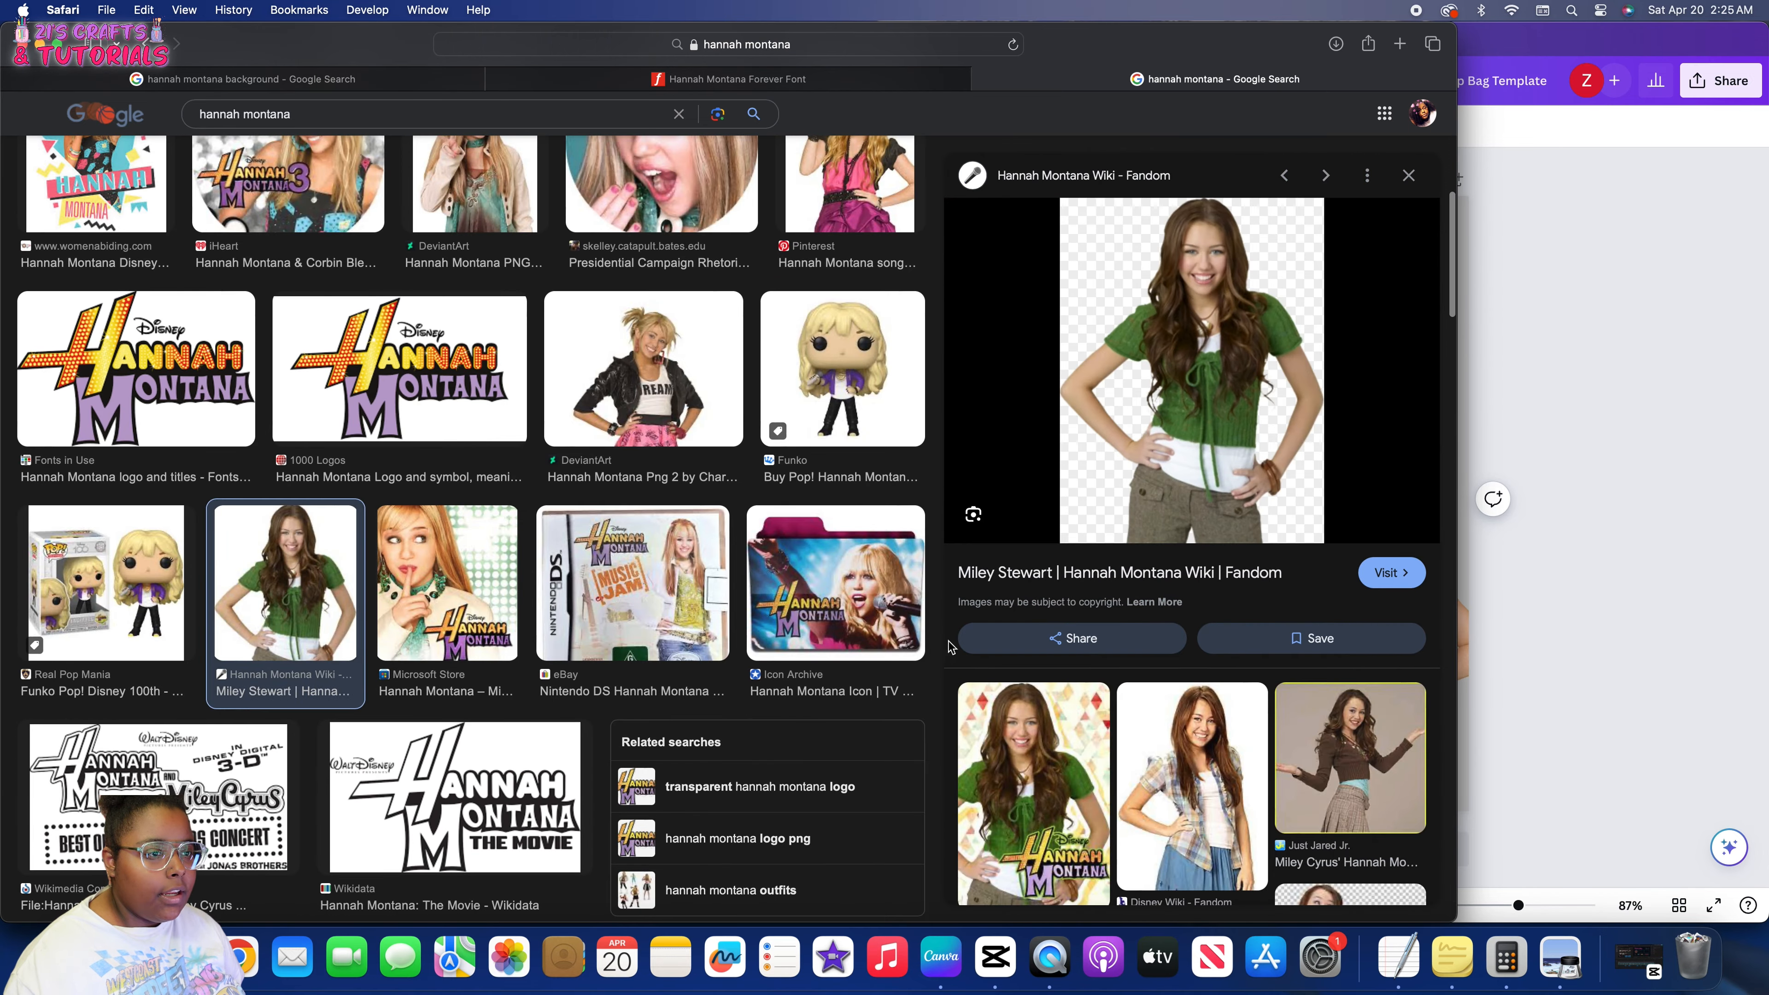
left_click(1137, 744)
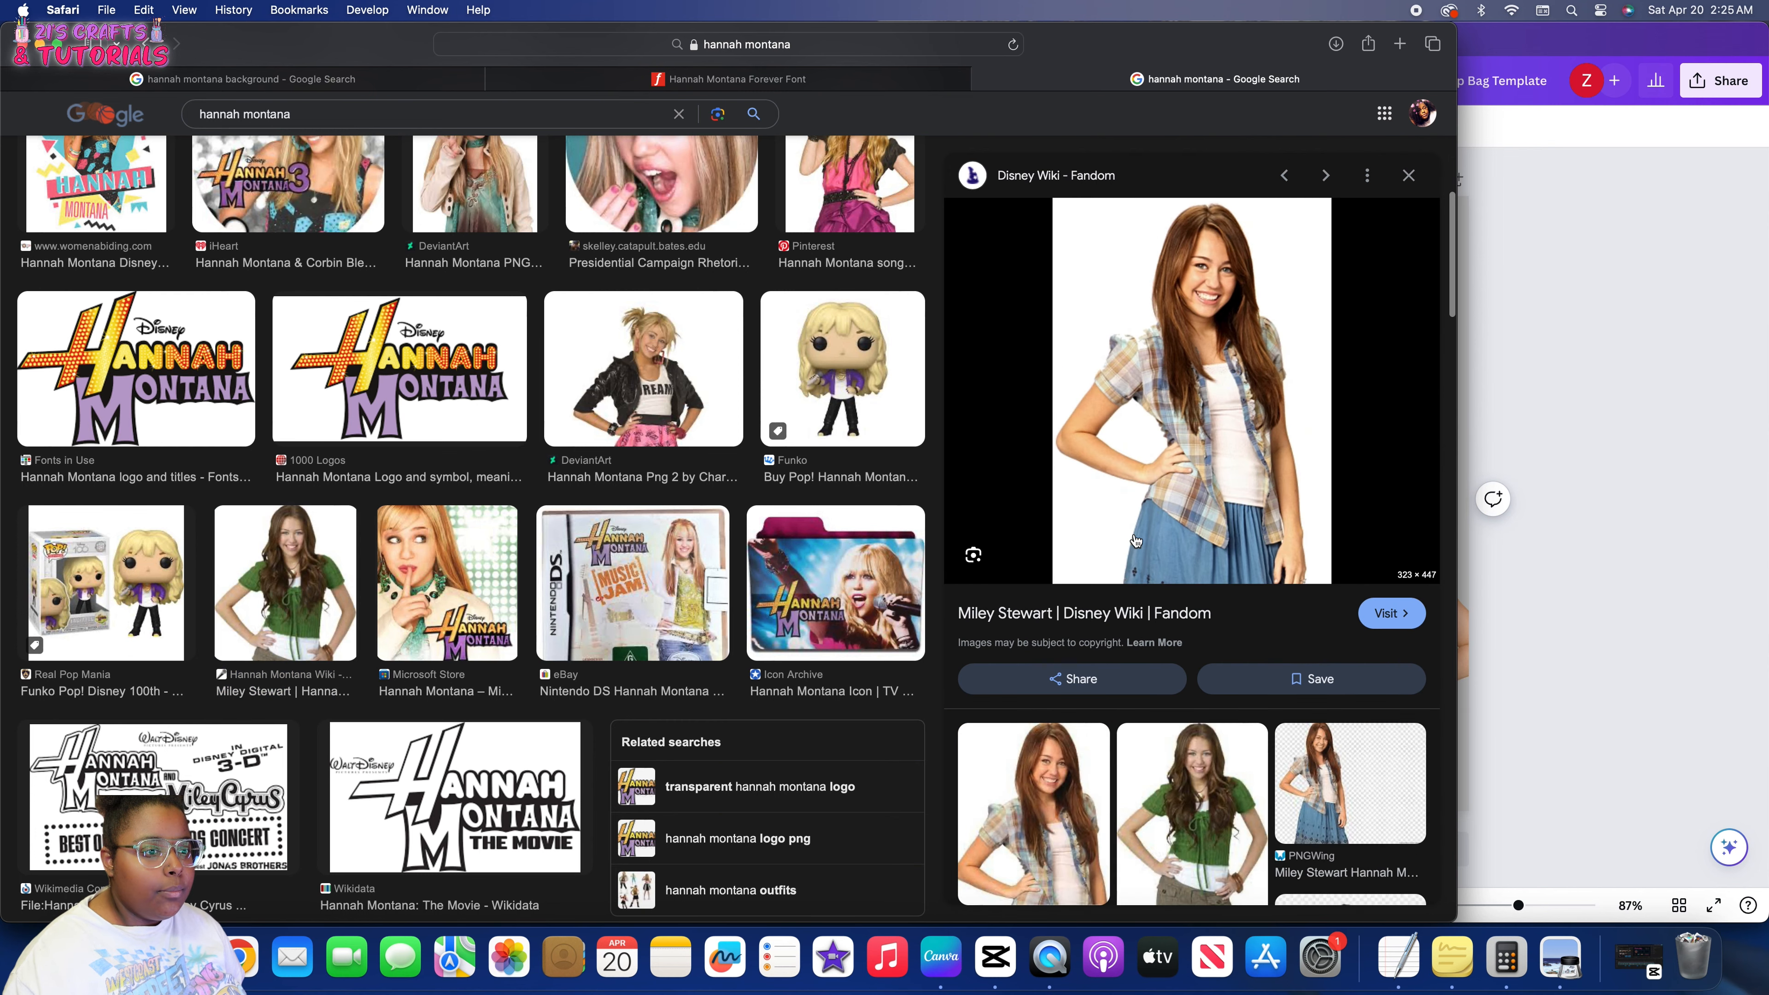
right_click(1141, 482)
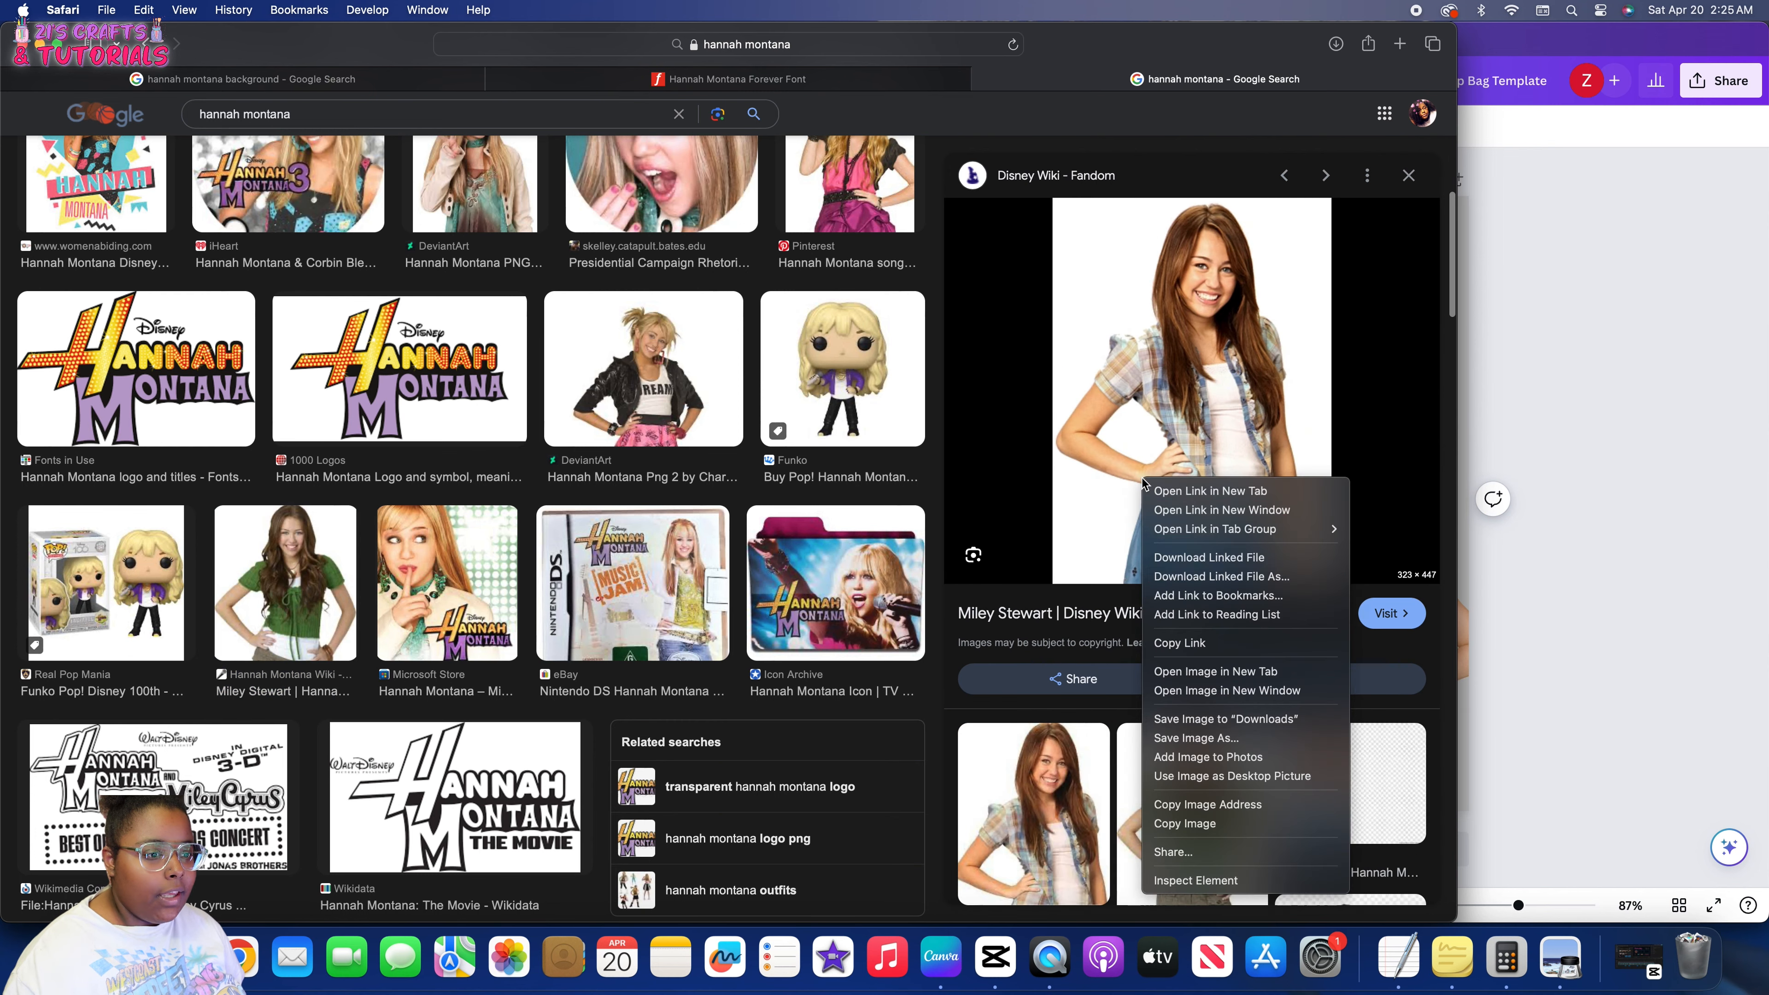
left_click(1256, 824)
left_click(1467, 725)
key("super+v")
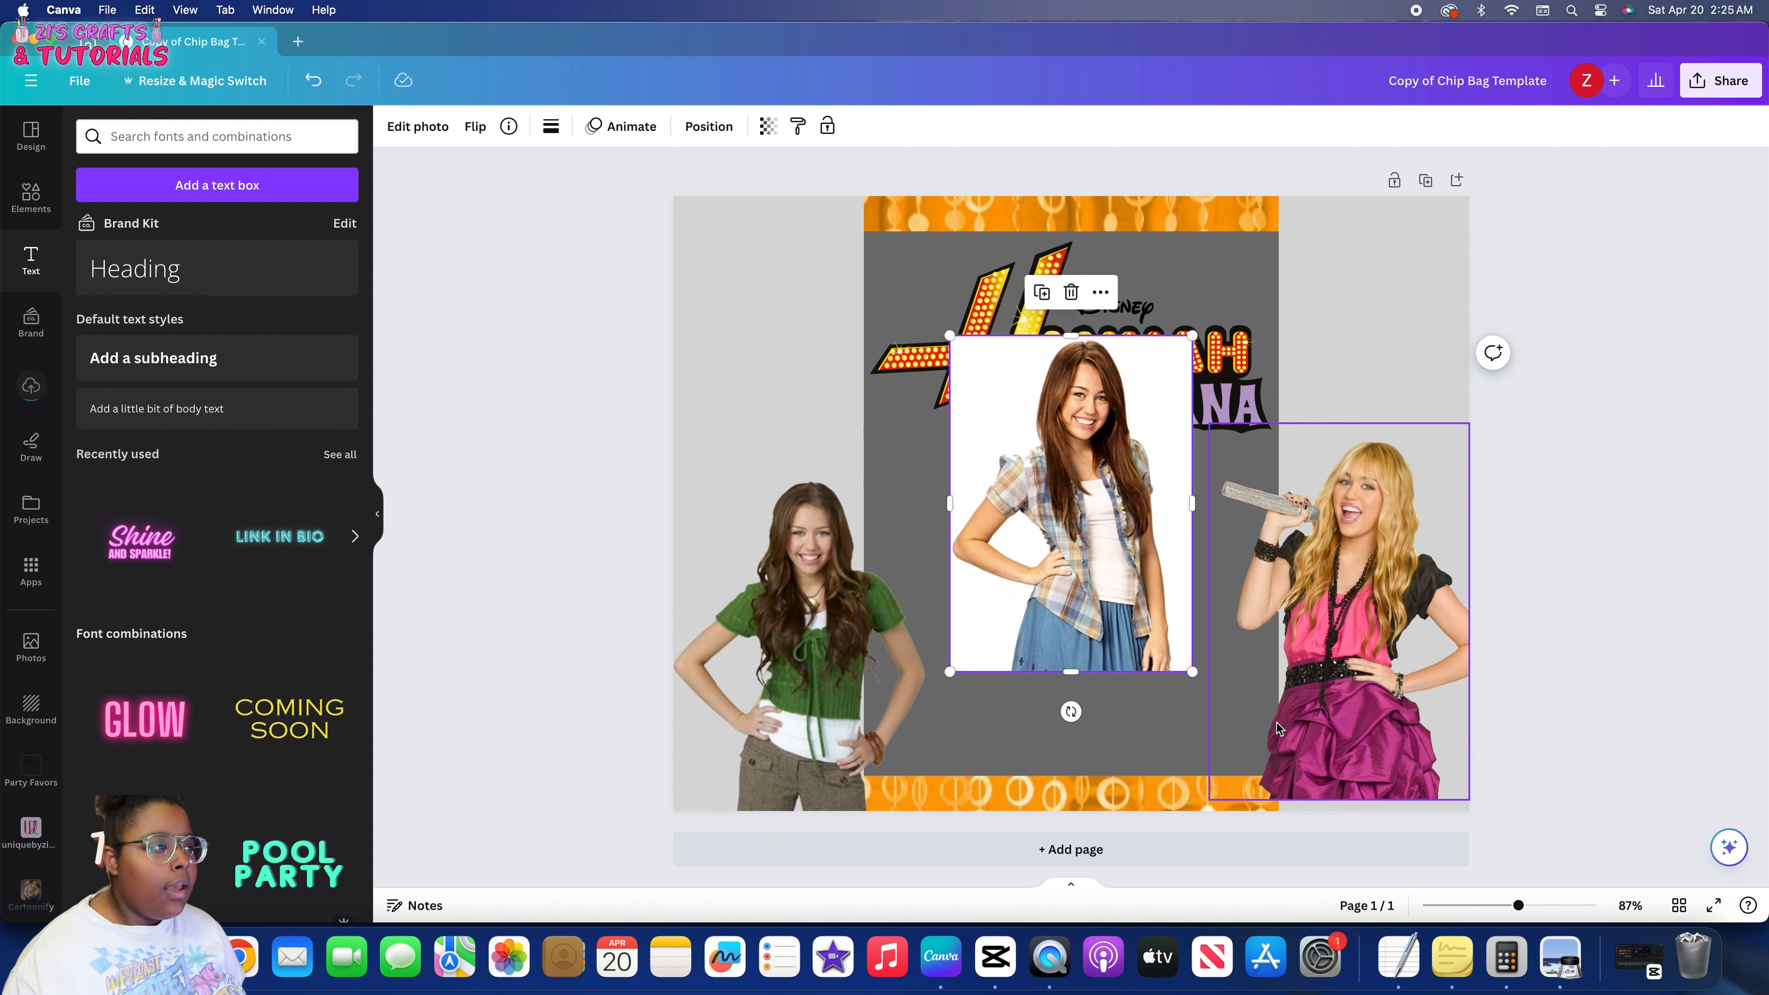
Remove the white background from the plaid-shirt Miley Stewart photo with BG Remover
left_click(419, 128)
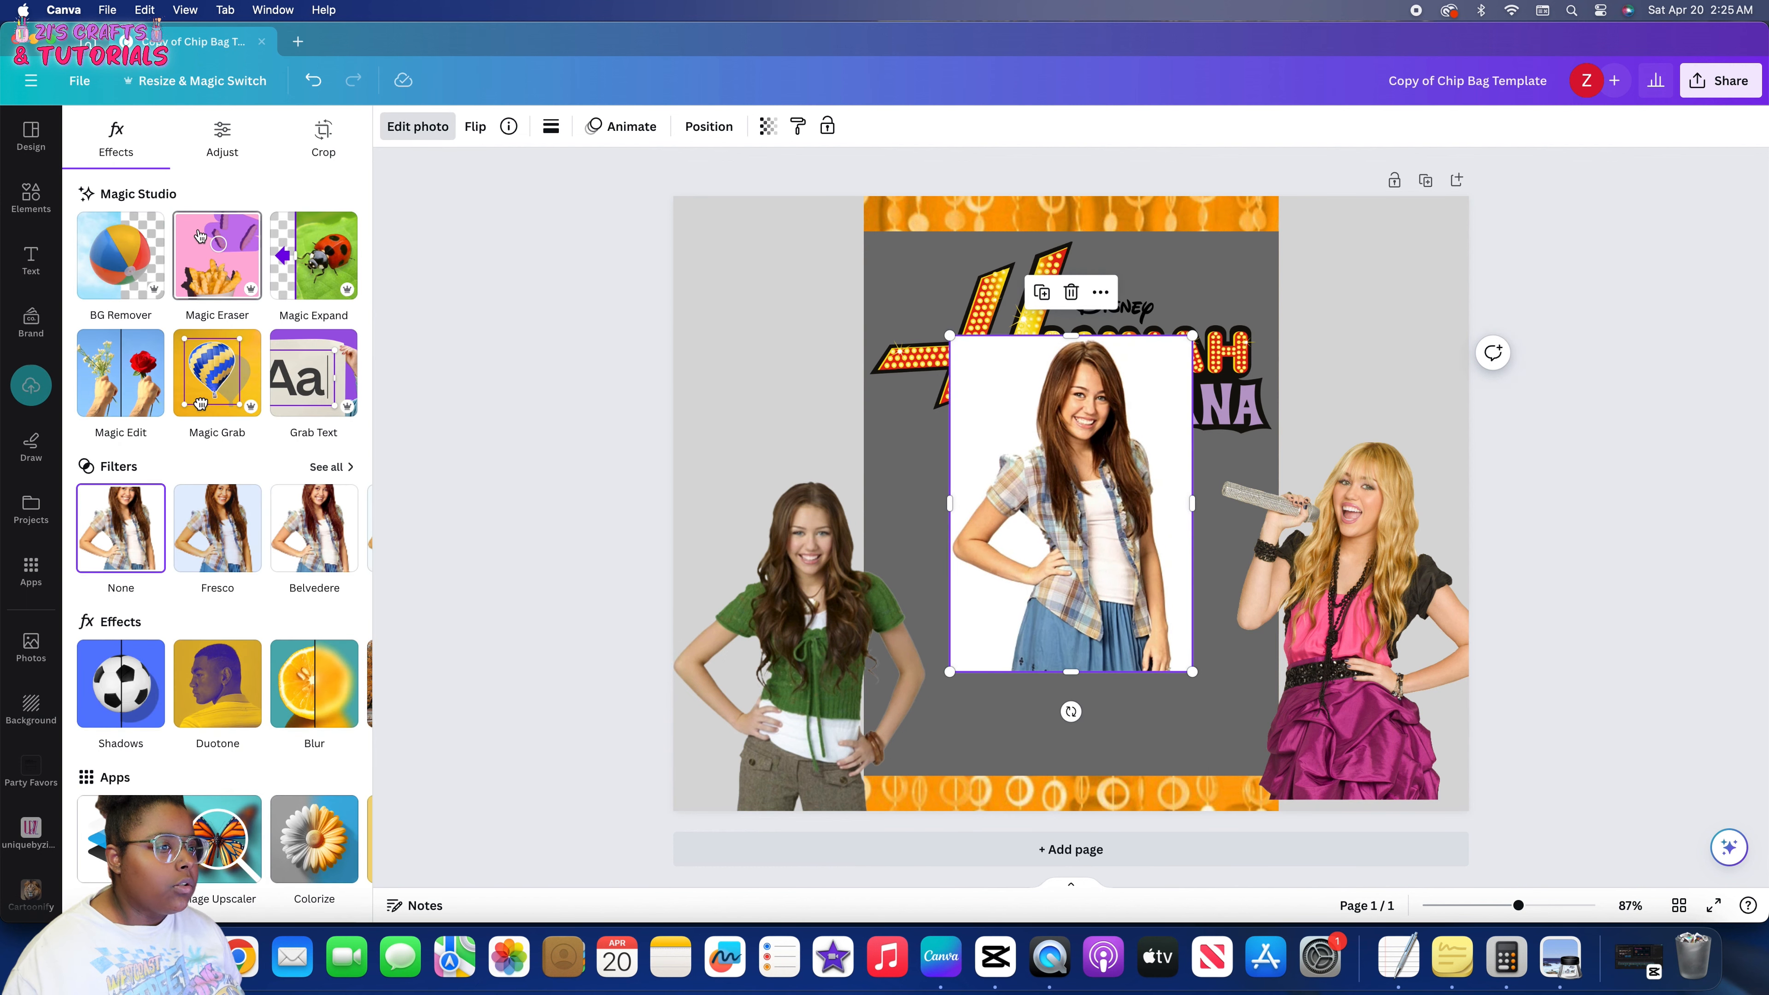
left_click(140, 269)
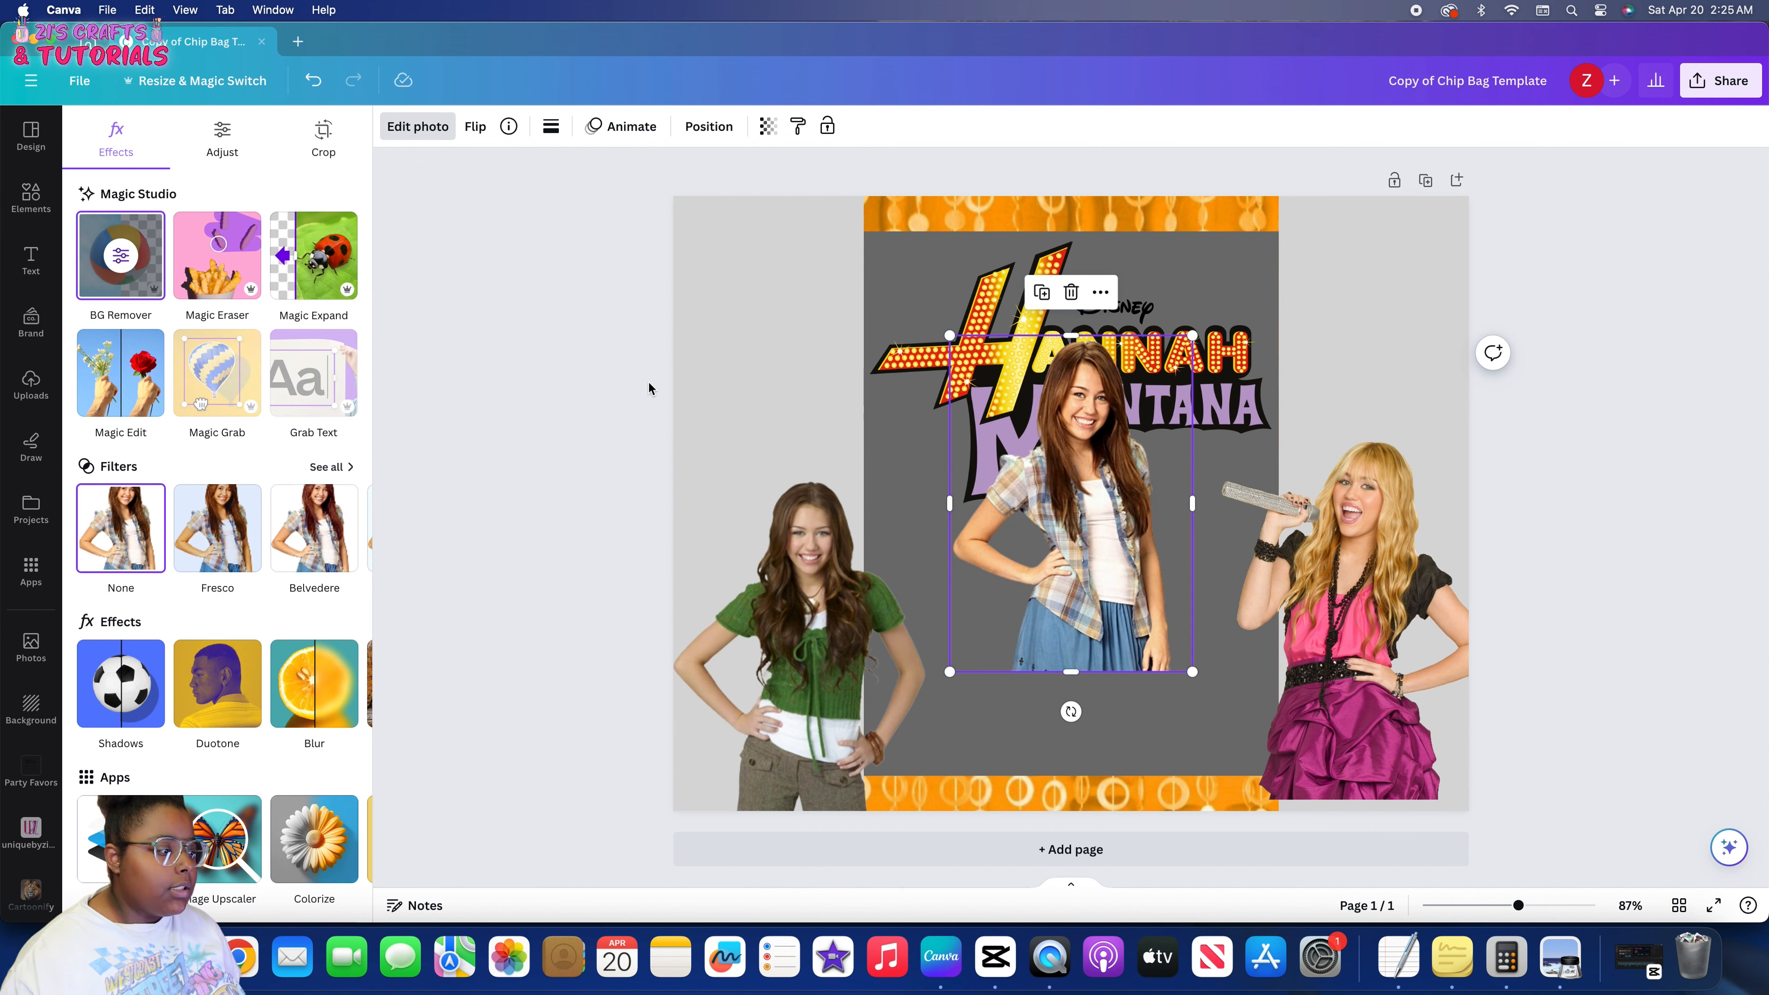
left_click(606, 384)
Copy the DeviantArt image of Hannah Montana in a pink jacket from Google Images and paste it into the Canva design
left_click(184, 957)
scroll(521, 356, "down", 9)
scroll(522, 356, "down", 10)
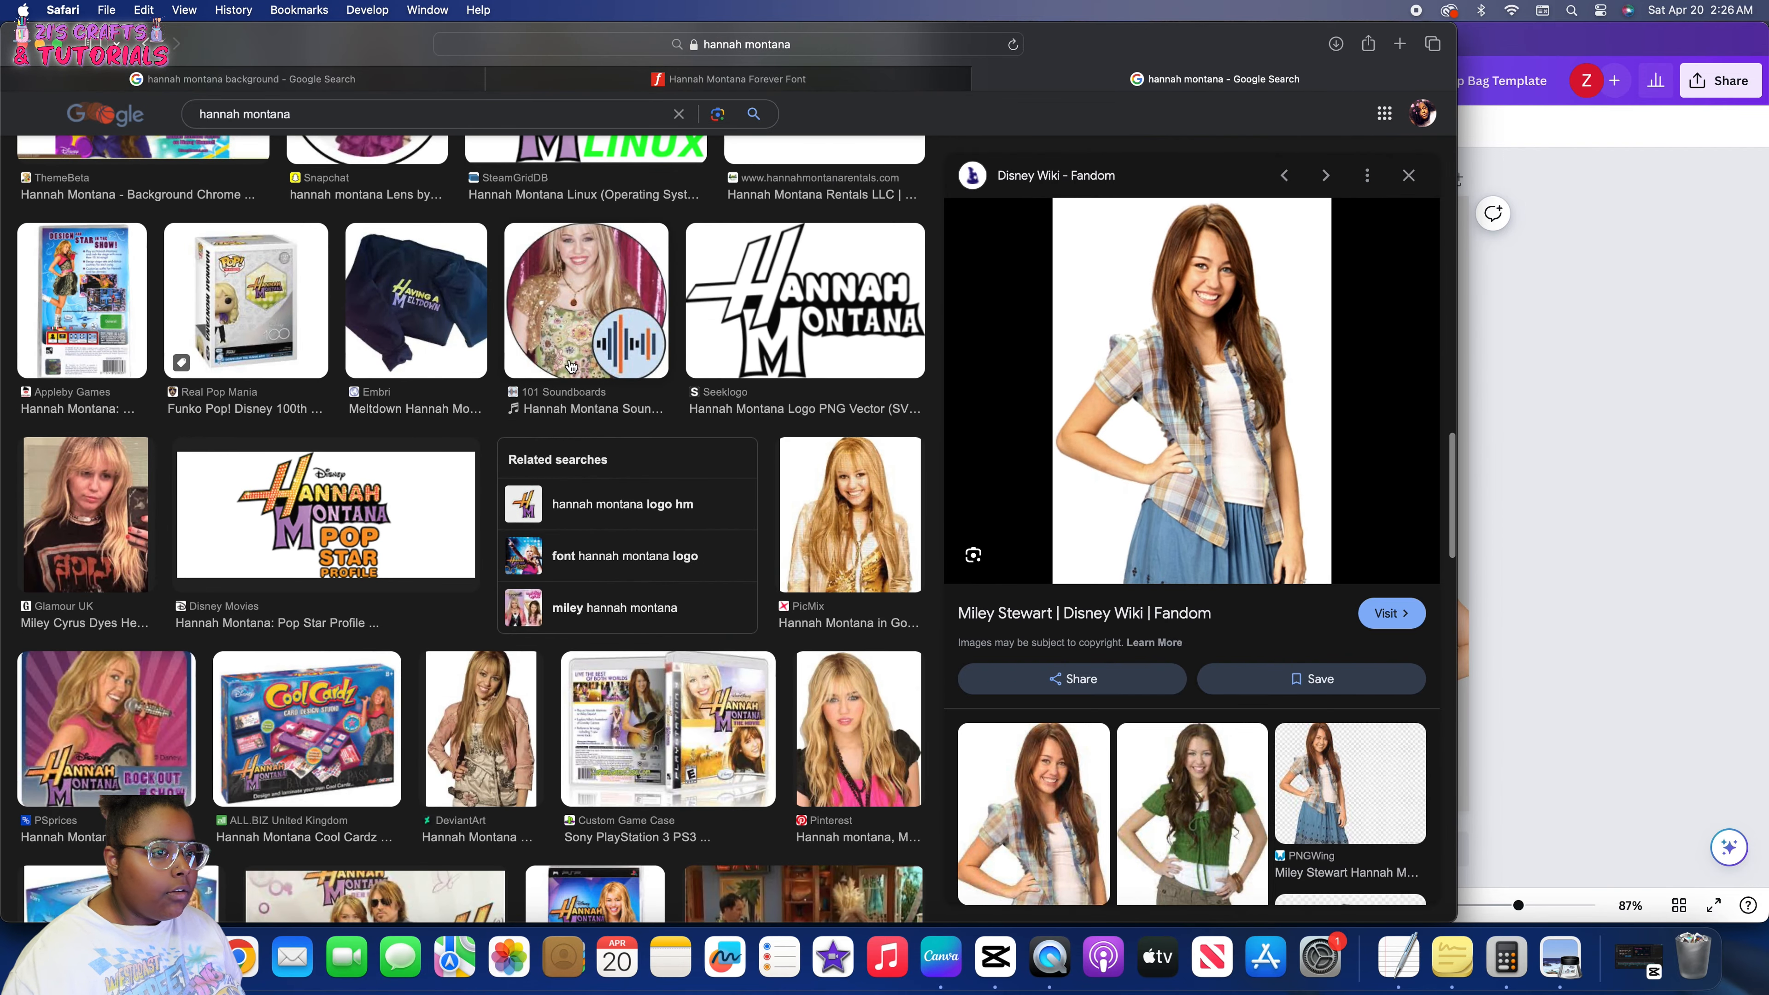
left_click(835, 530)
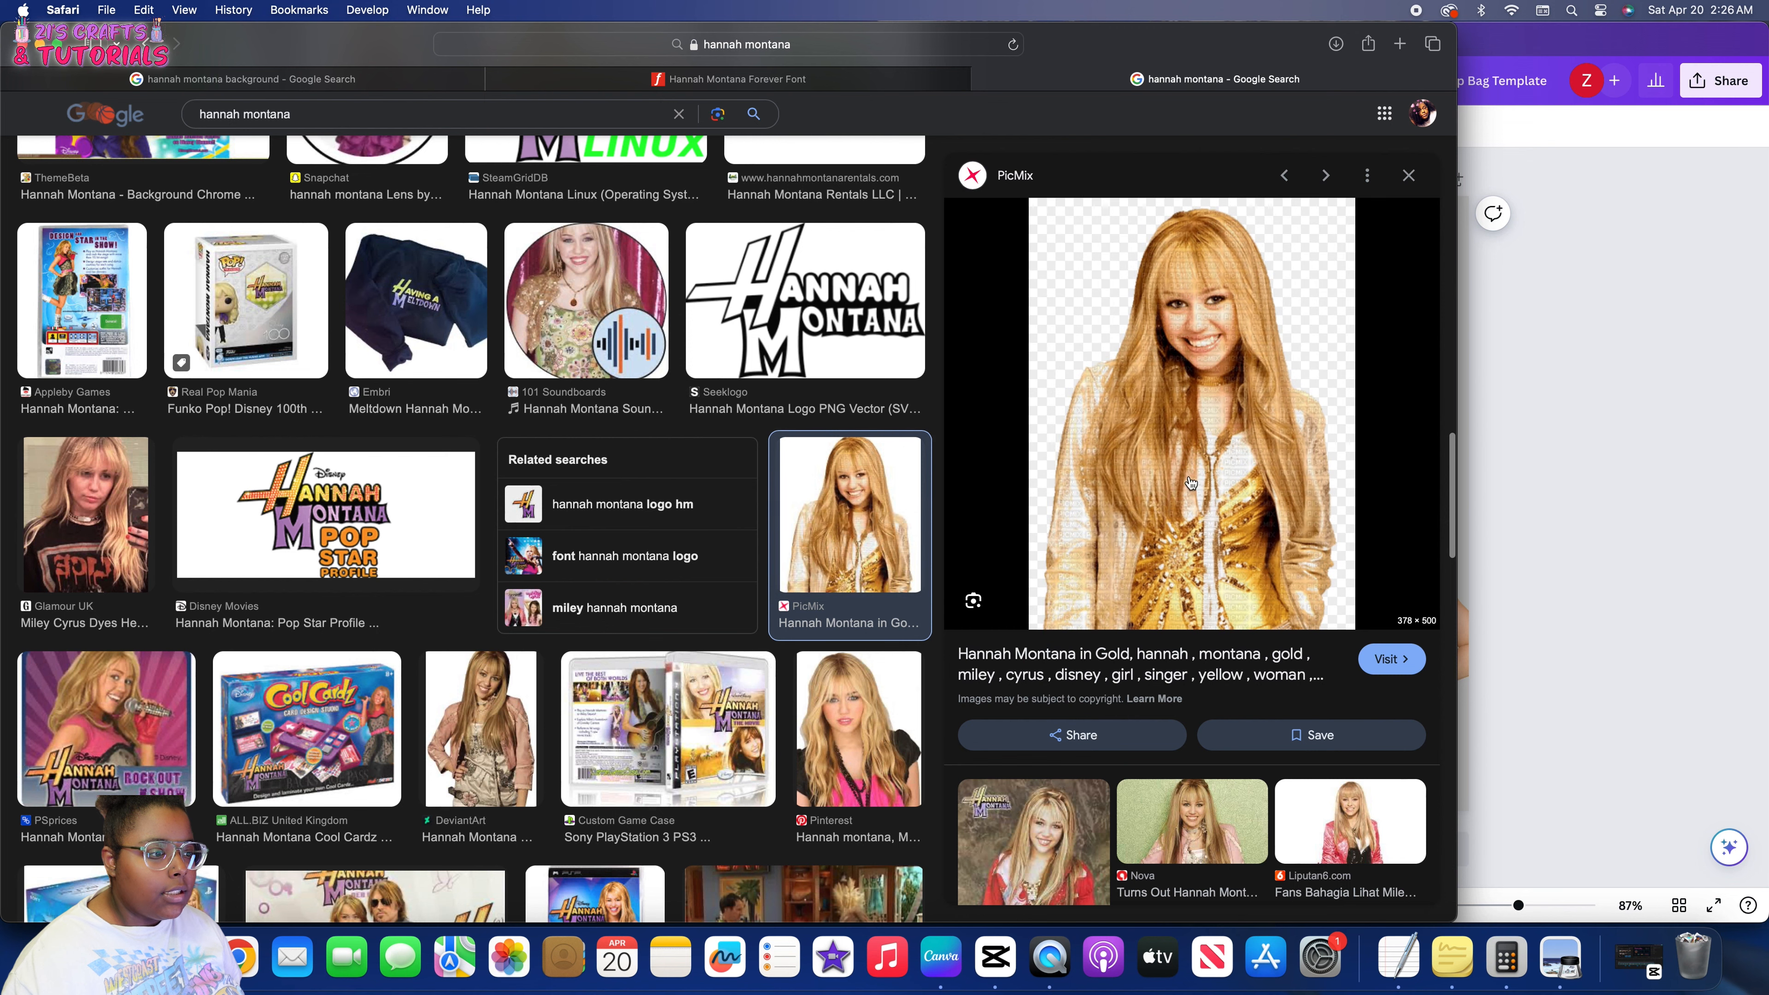
scroll(1023, 518, "down", 2)
scroll(803, 483, "down", 3)
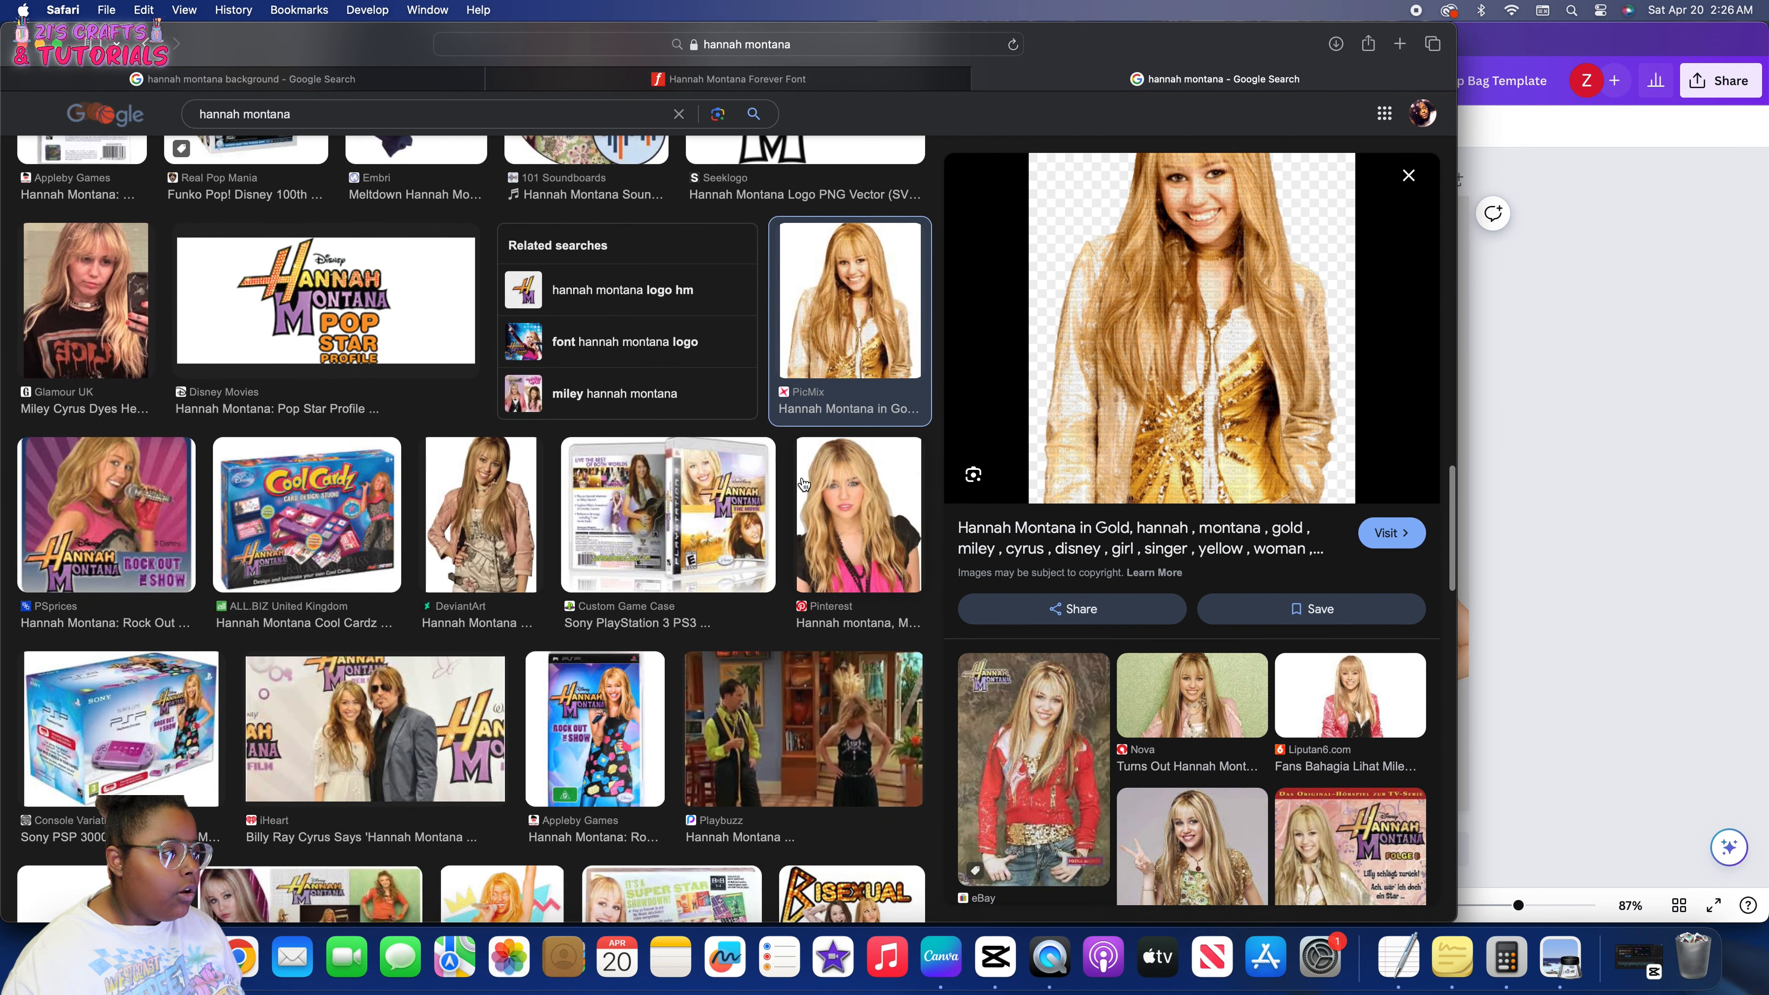
left_click(466, 514)
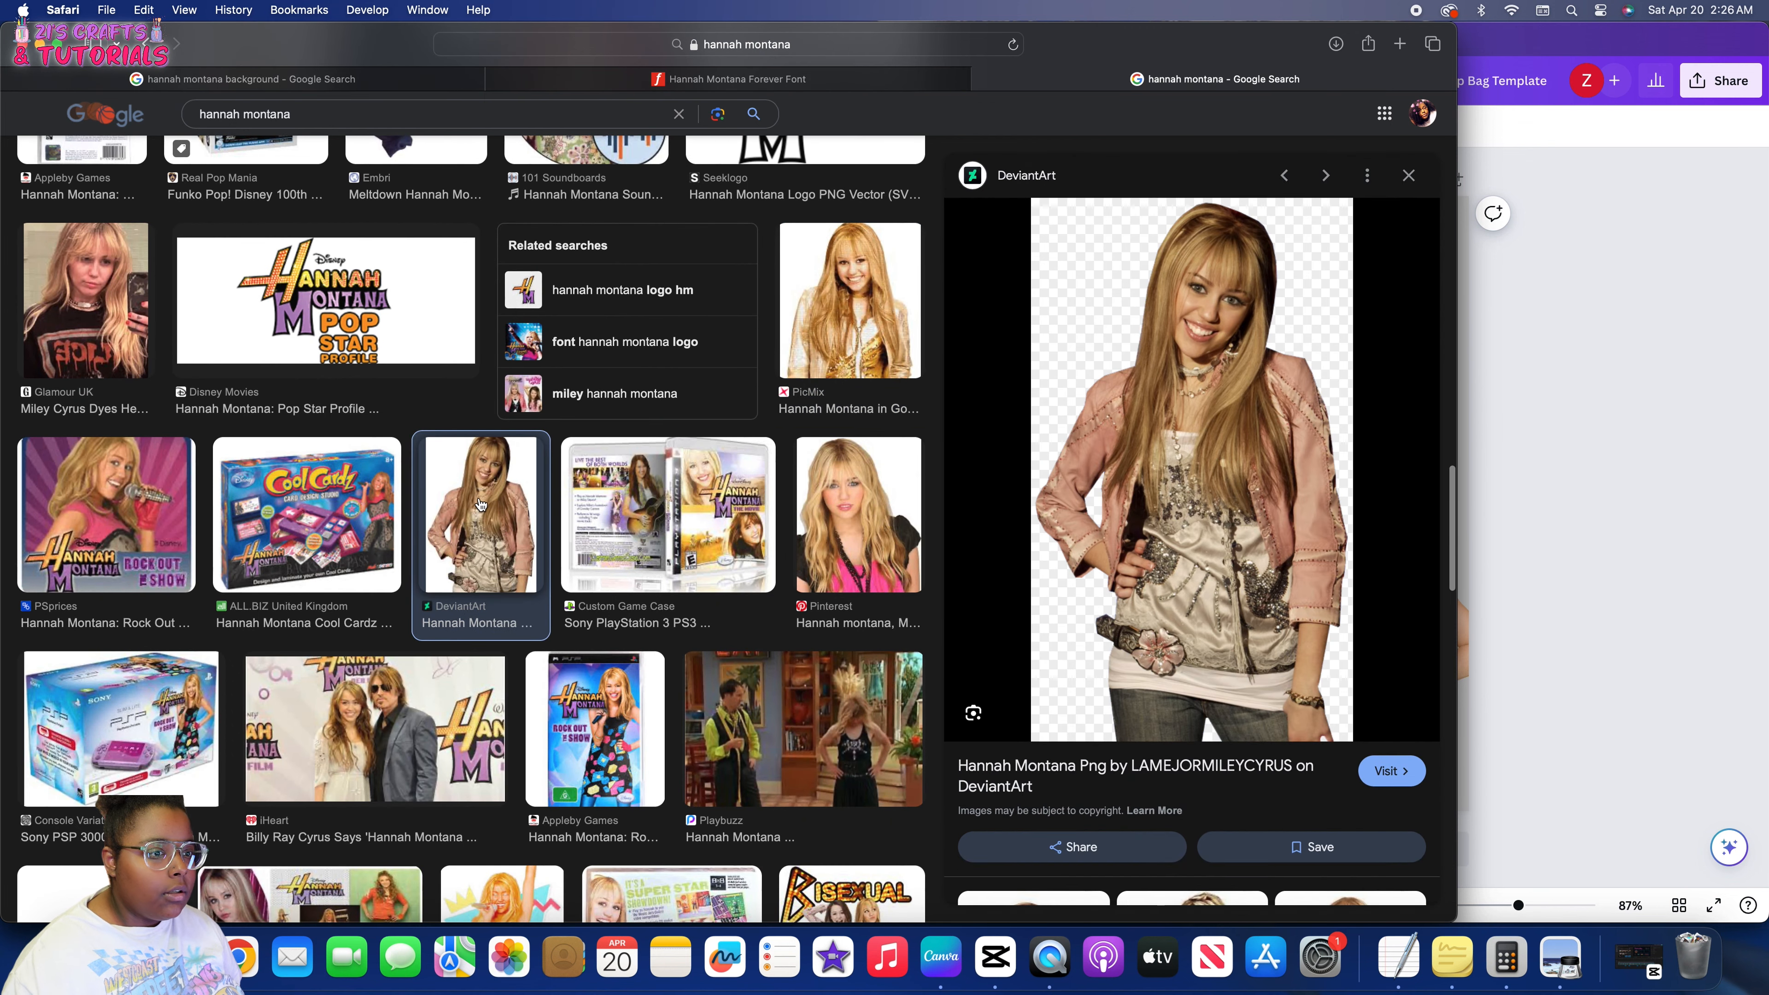
right_click(1218, 535)
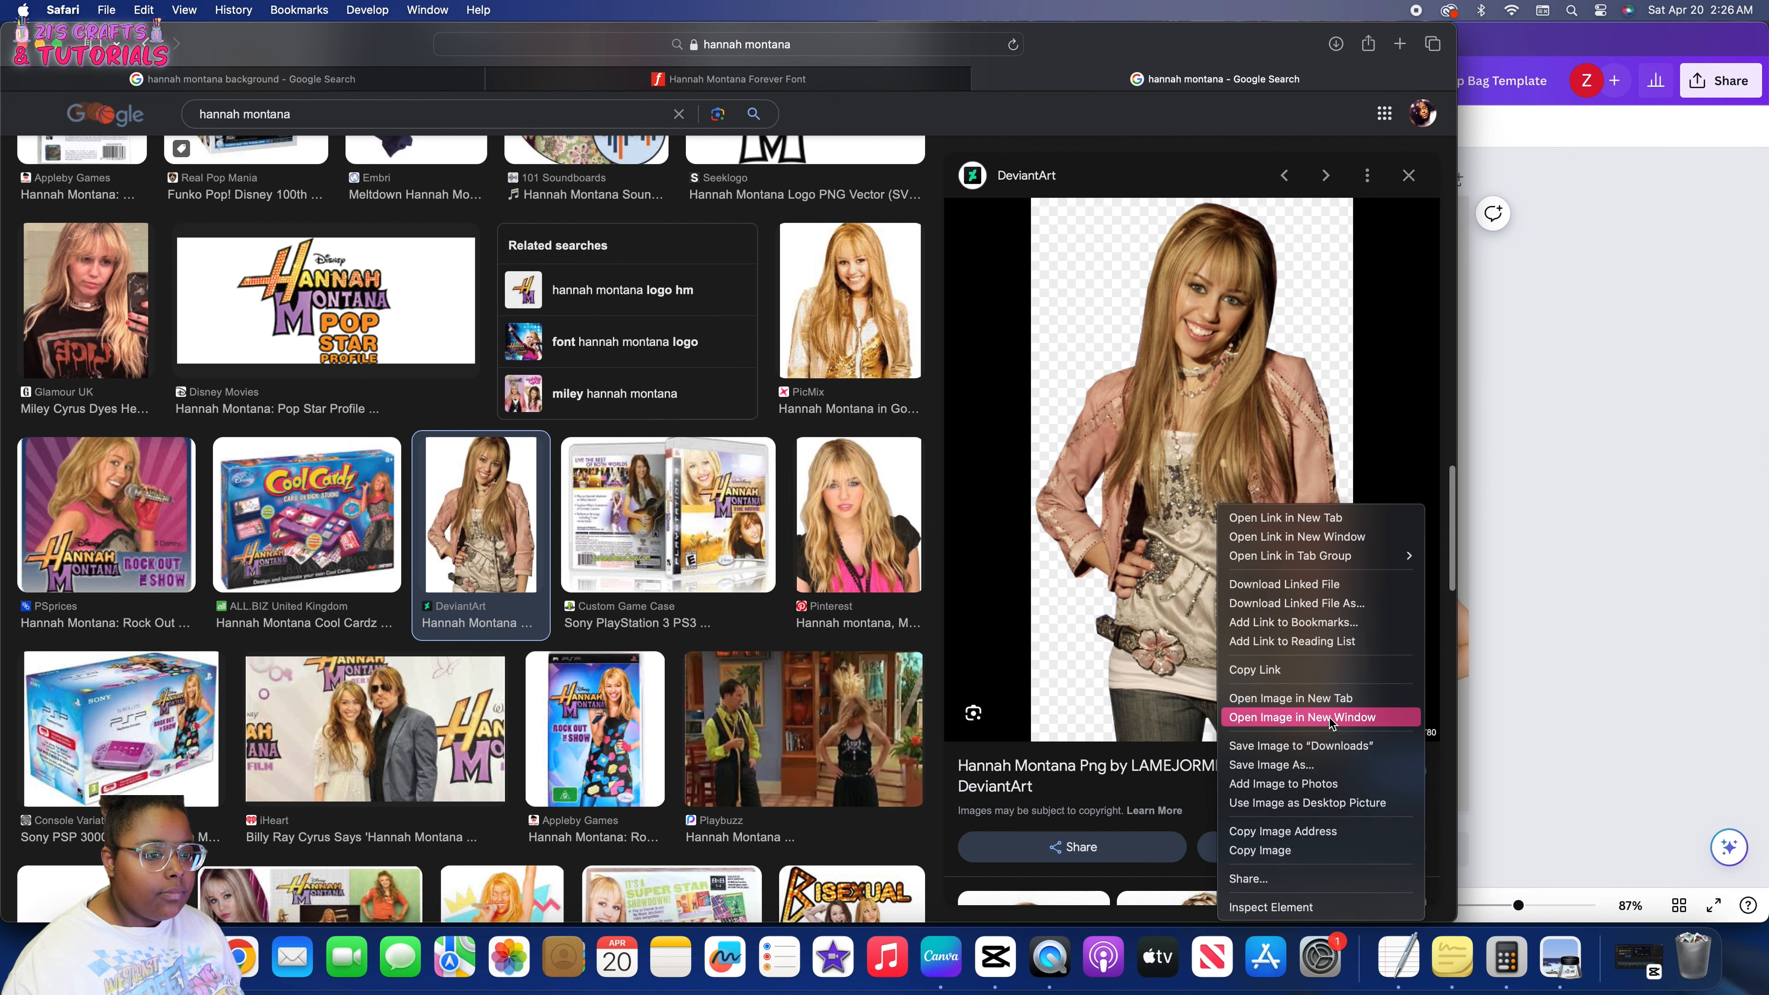
left_click(1363, 838)
left_click(1466, 743)
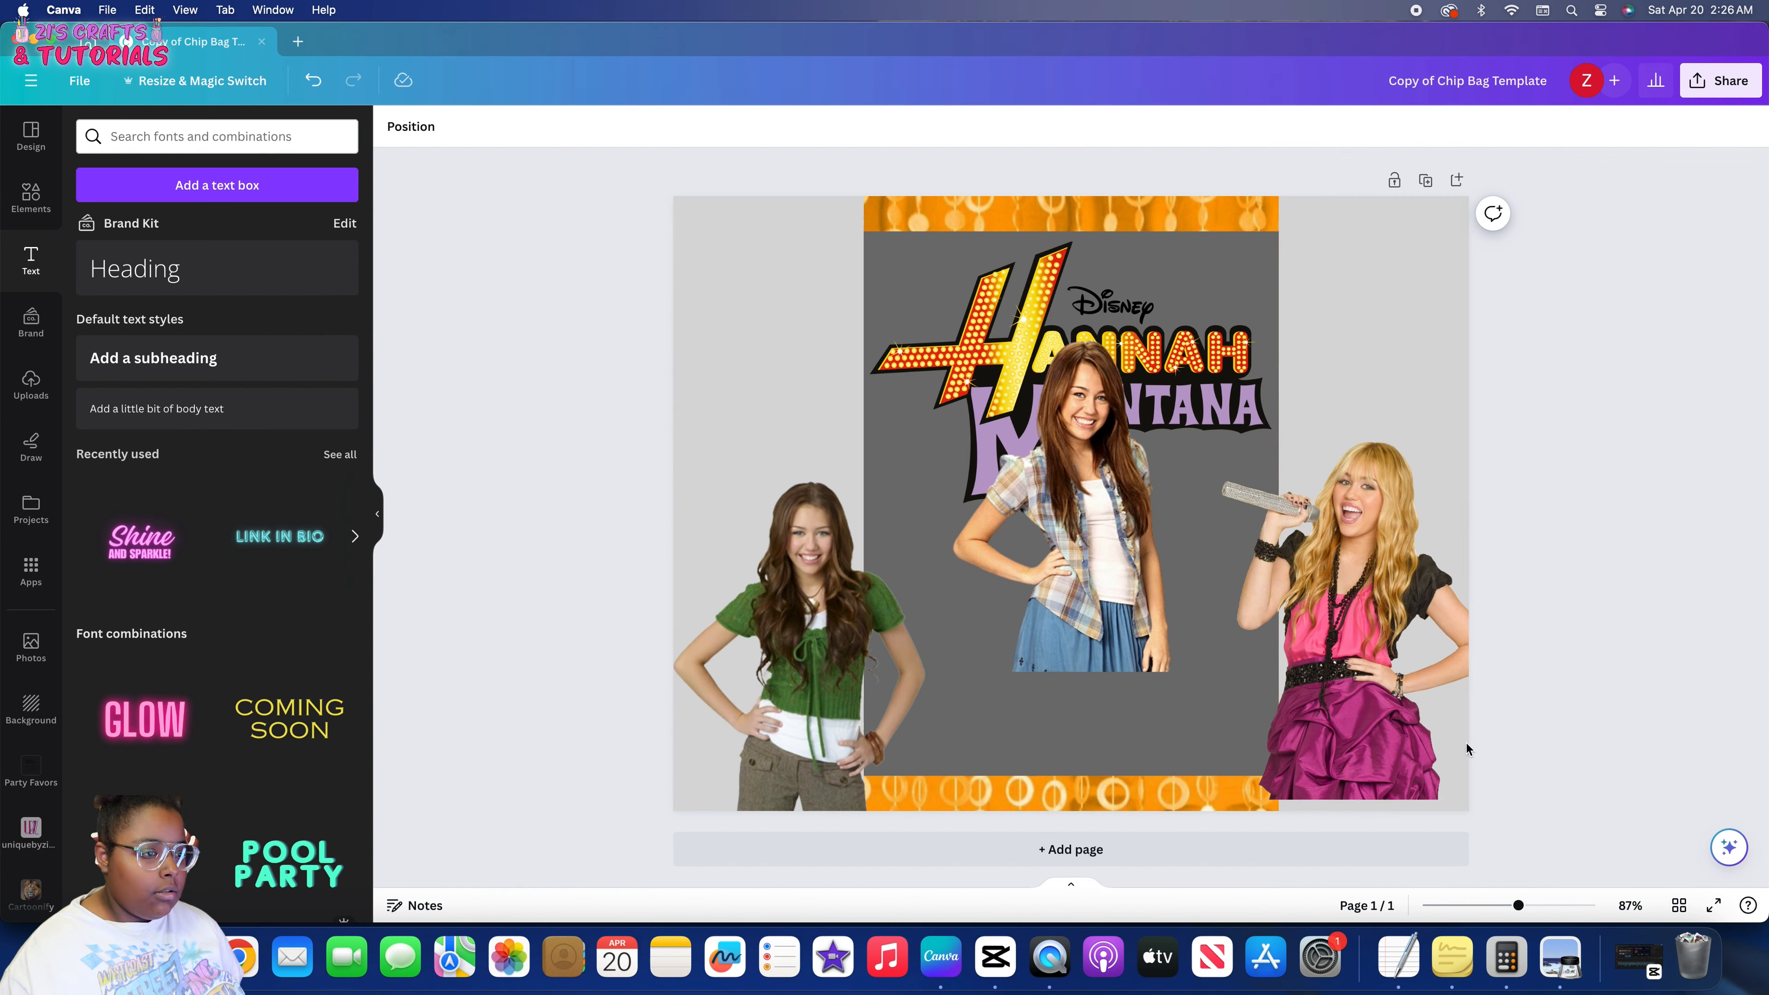
key("super+v")
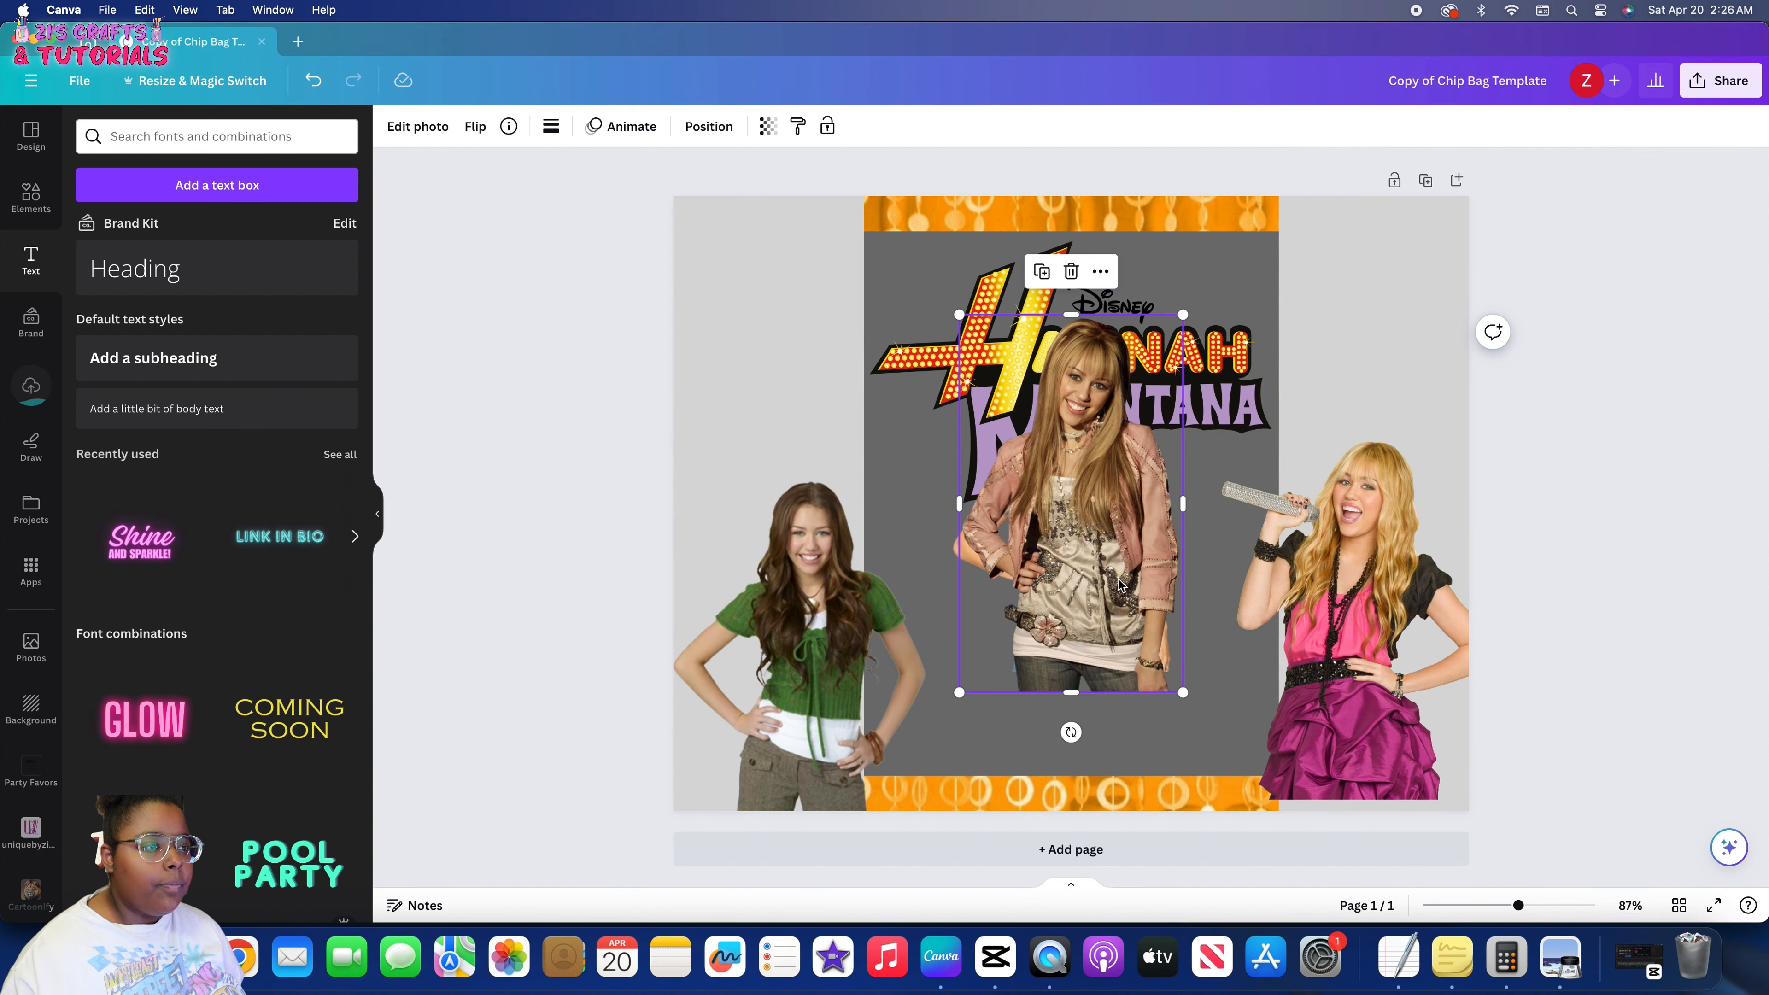
Move the pink-jacket and plaid-shirt photos to the page's left side and shrink the Hannah Montana logo into the upper-left corner
left_click_drag(1086, 558, 896, 557)
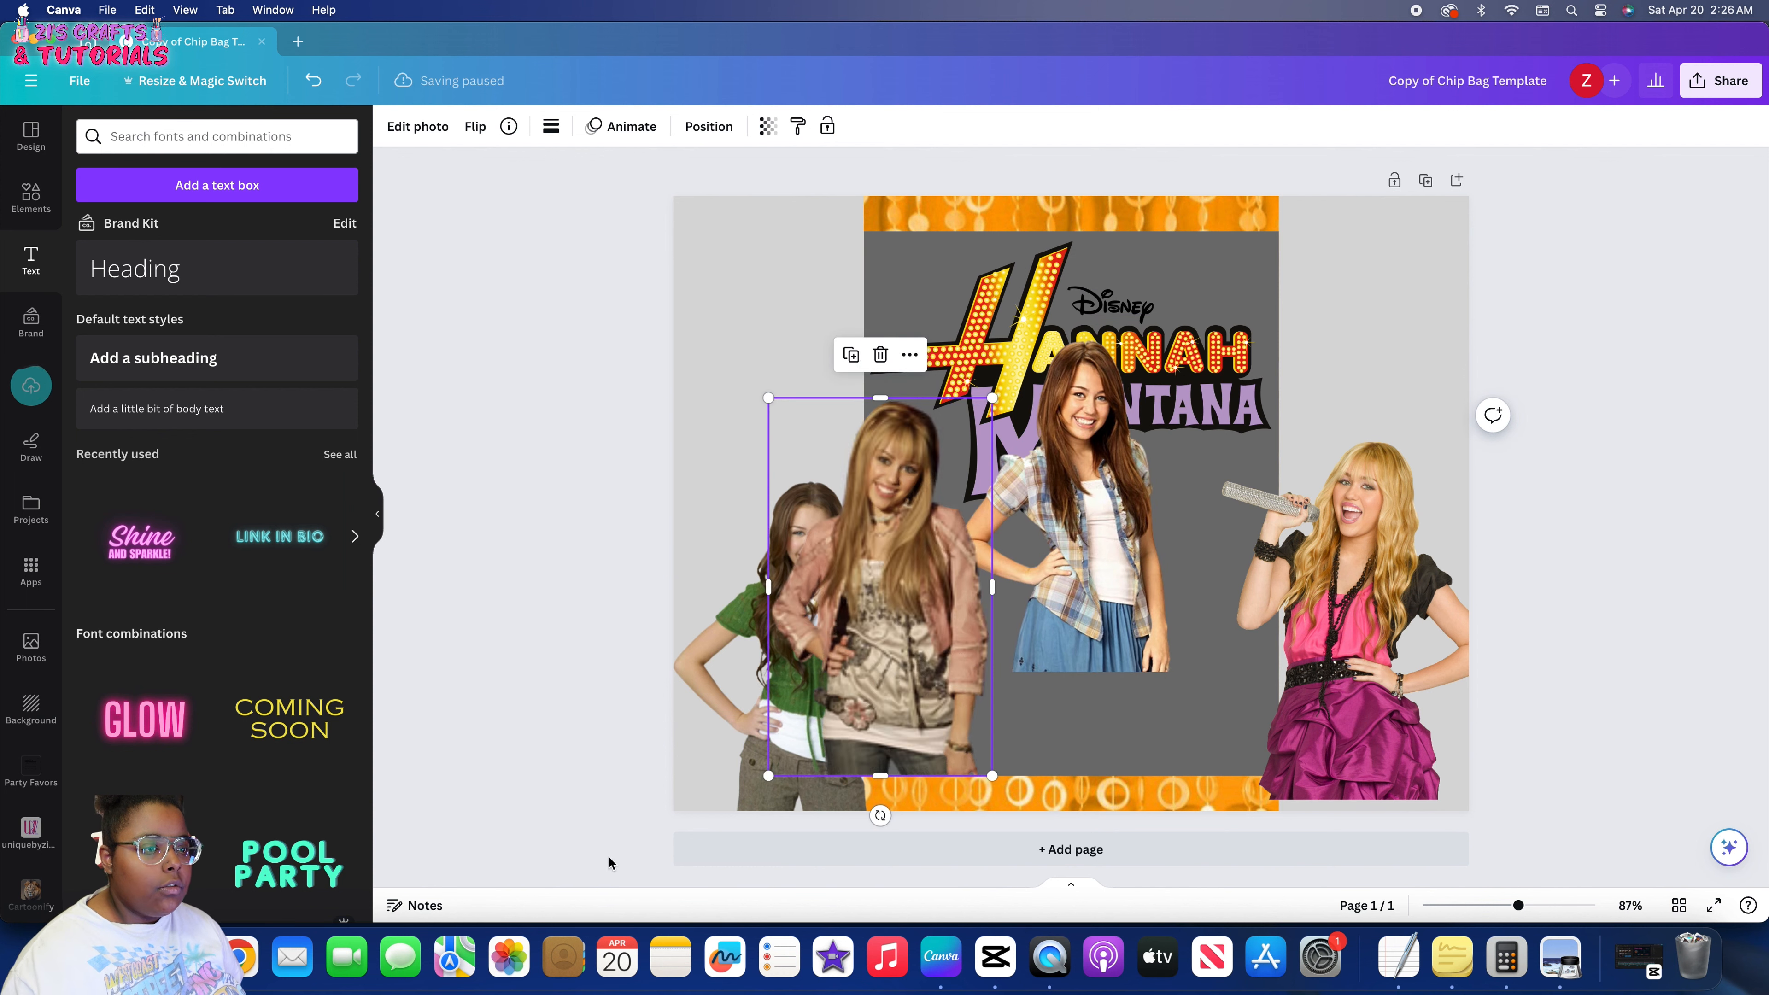
left_click_drag(1122, 596, 839, 527)
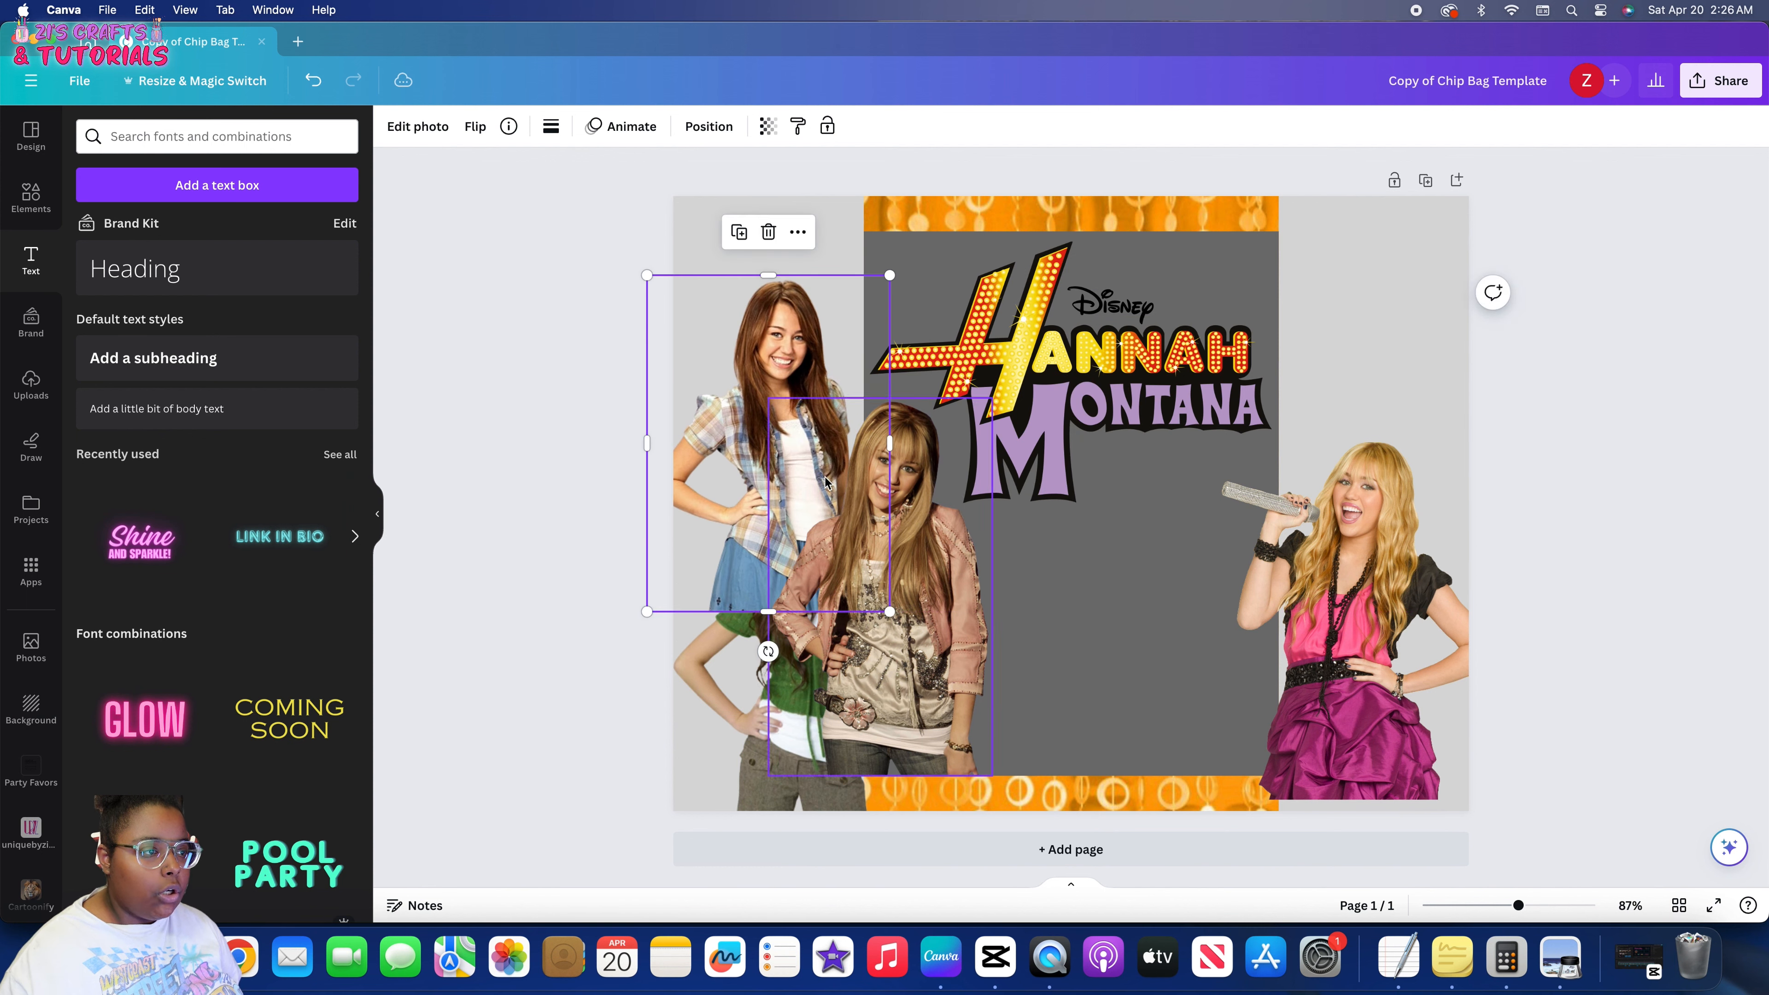
left_click(1055, 371)
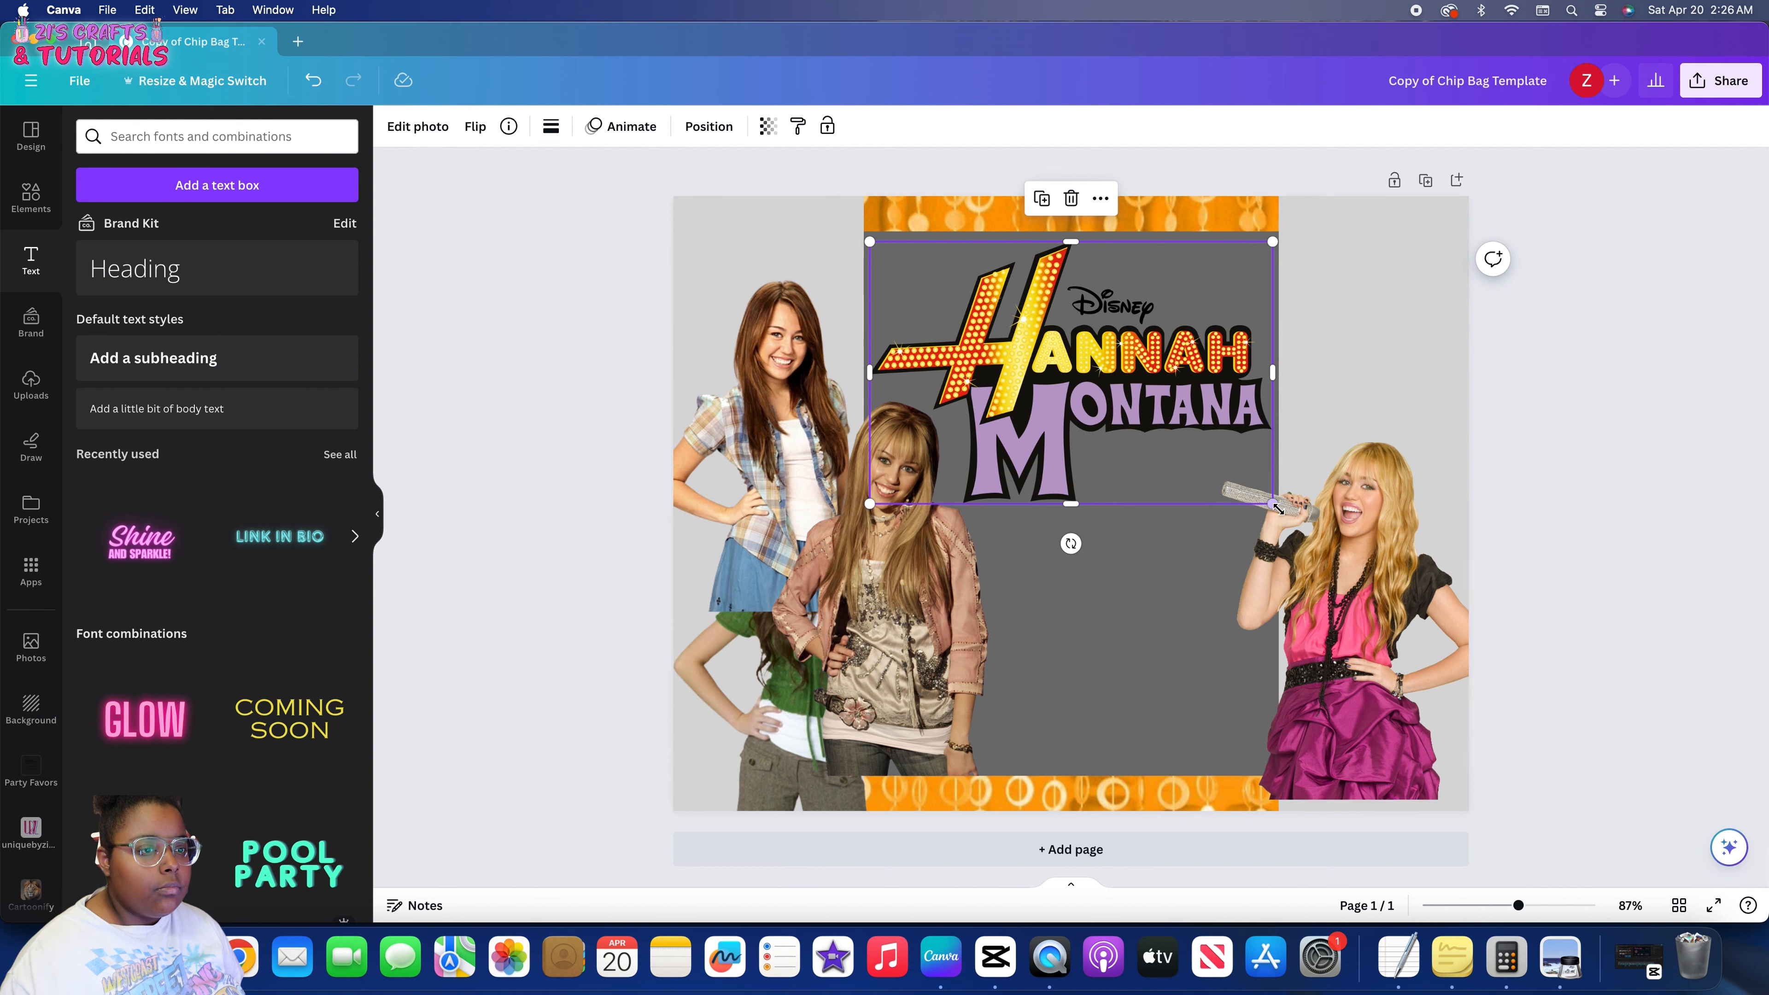
left_click_drag(1273, 499, 765, 326)
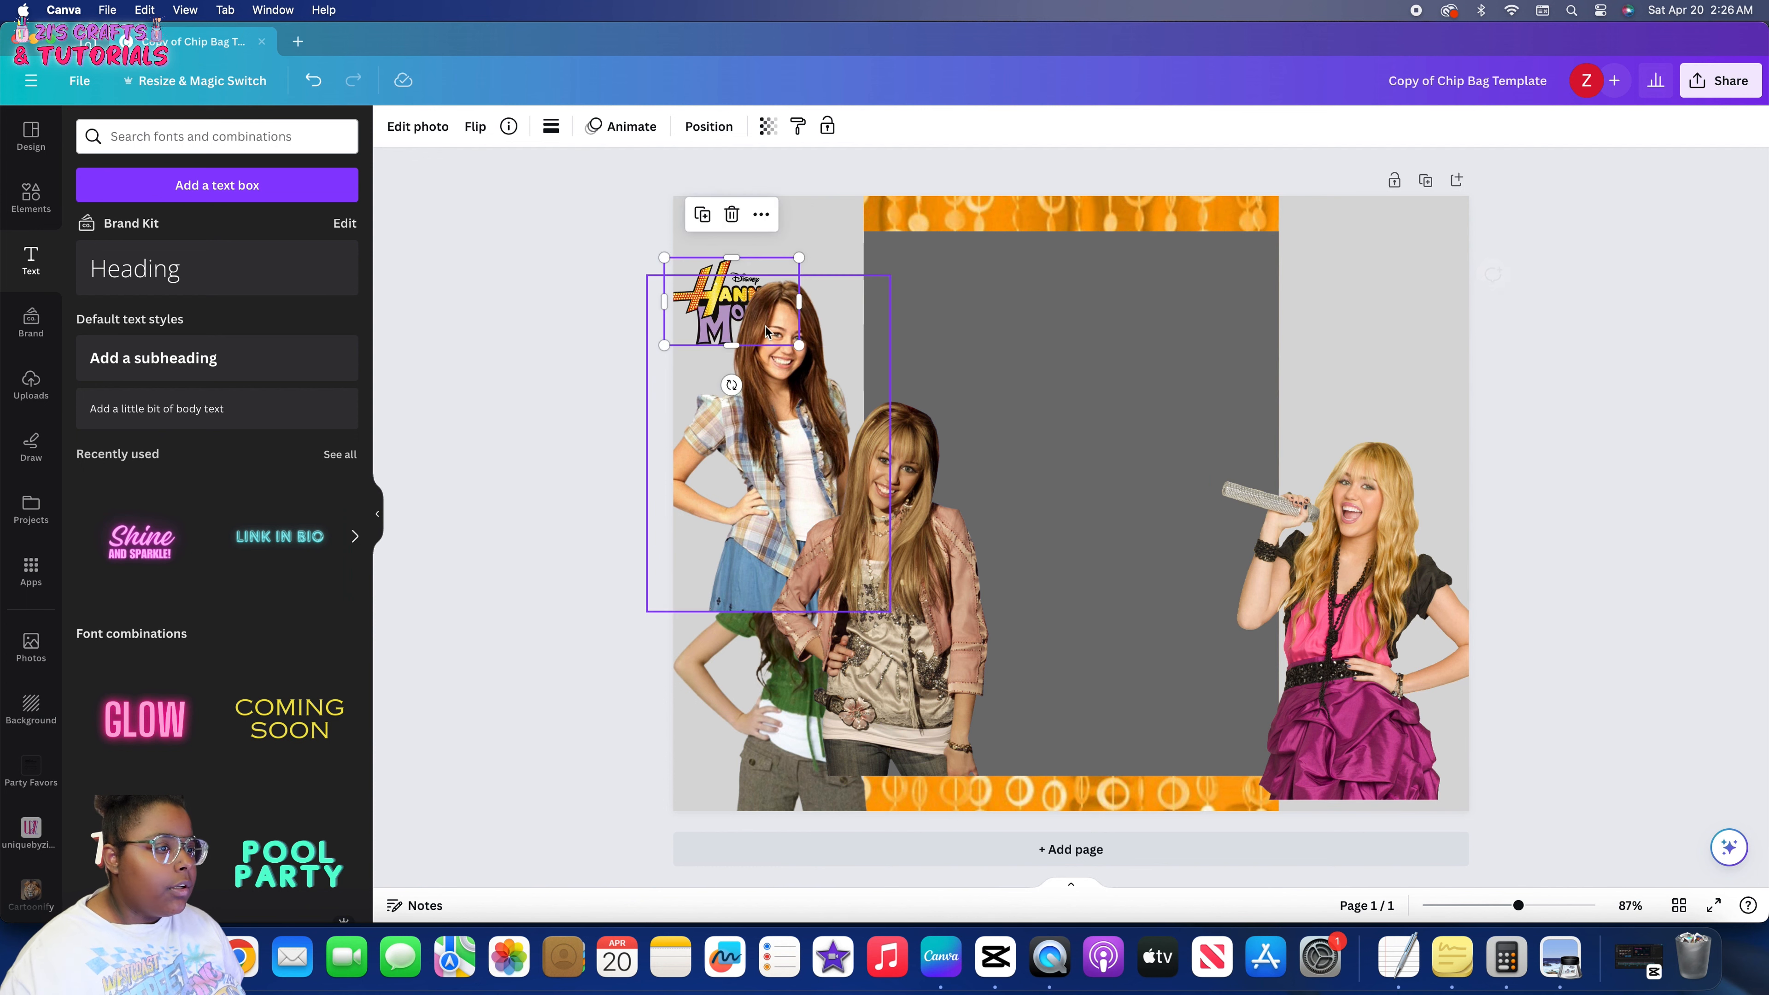
Add the heading words "Best", "of", "Both" and "Worlds" as separate text boxes on the grey panel
left_click(135, 268)
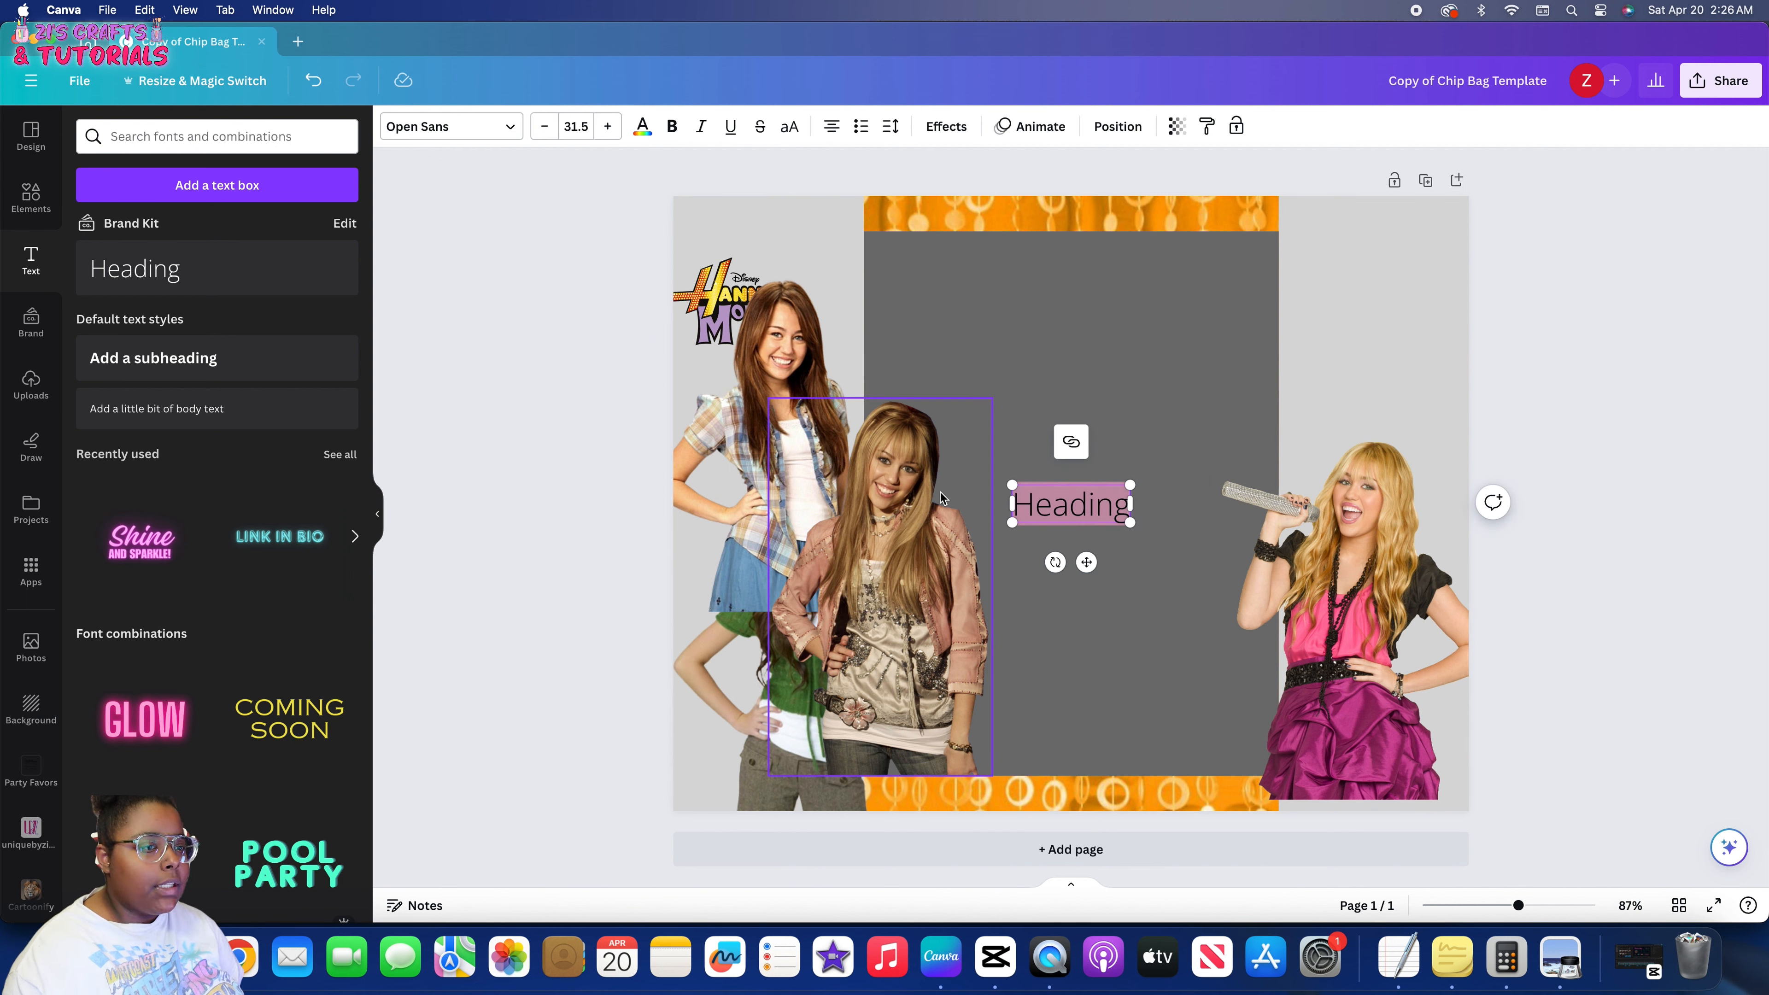
type("Best of Both Worlds")
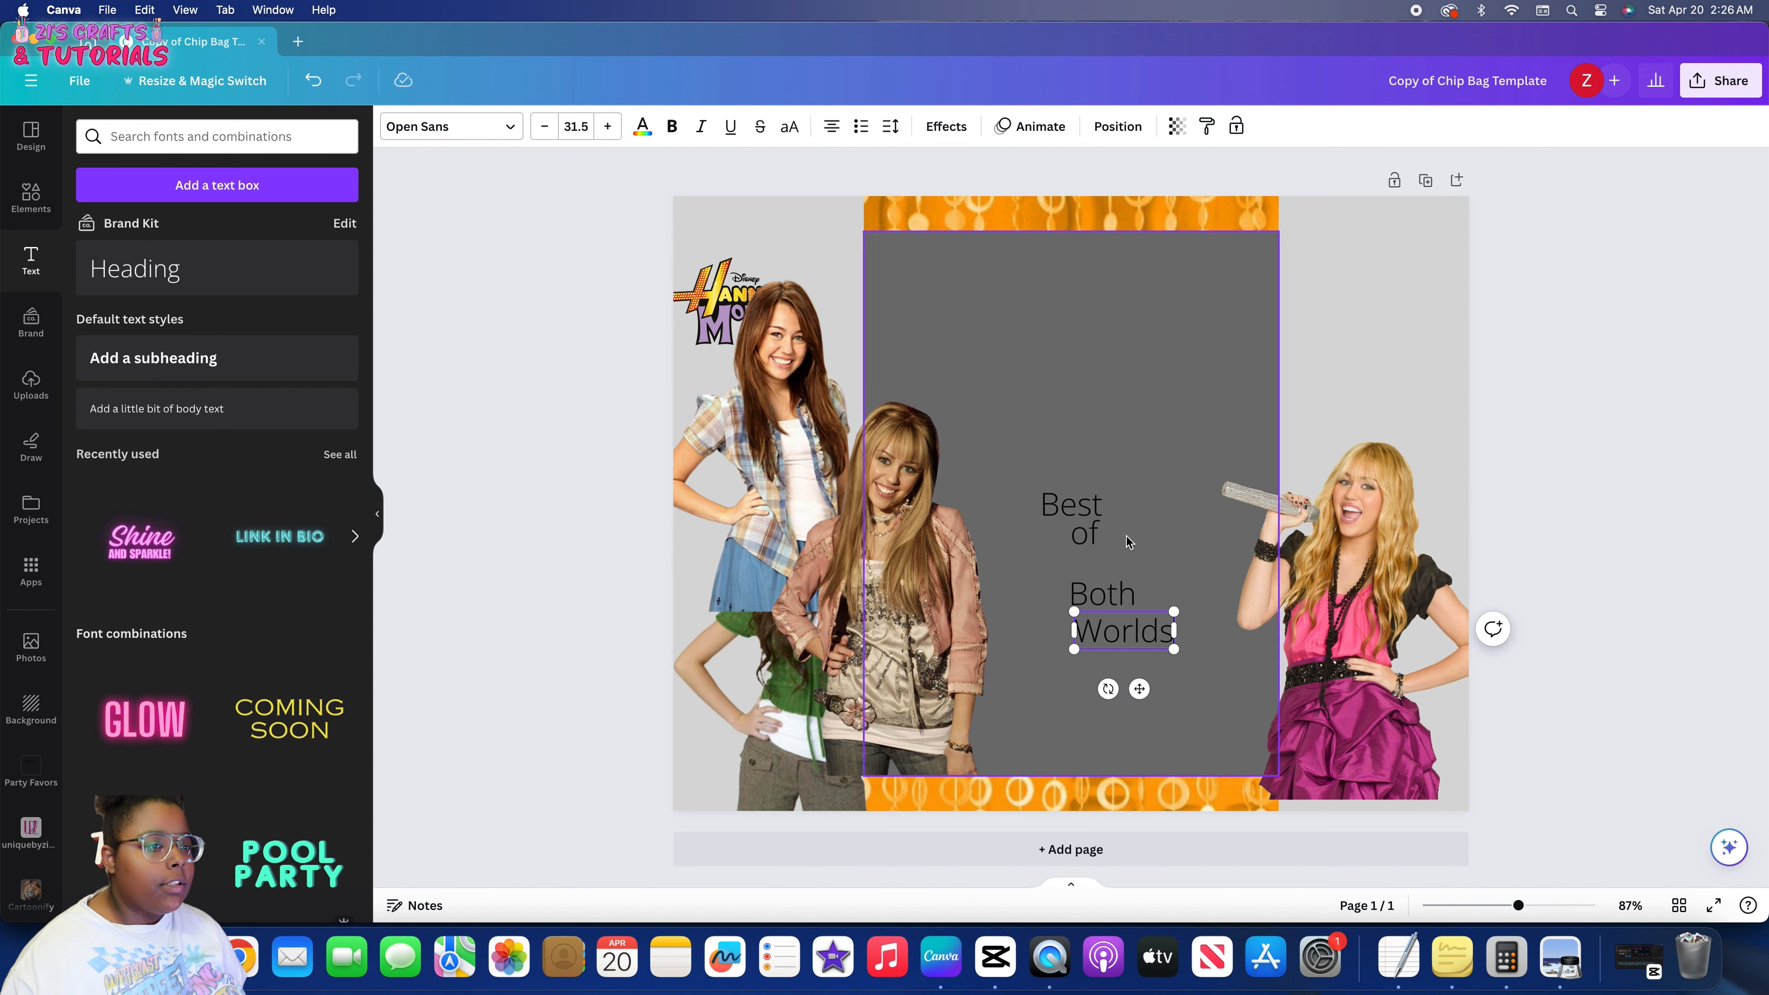
Try several fonts on the word "Best" and set it in Lovelo
left_click(1071, 503)
left_click(432, 130)
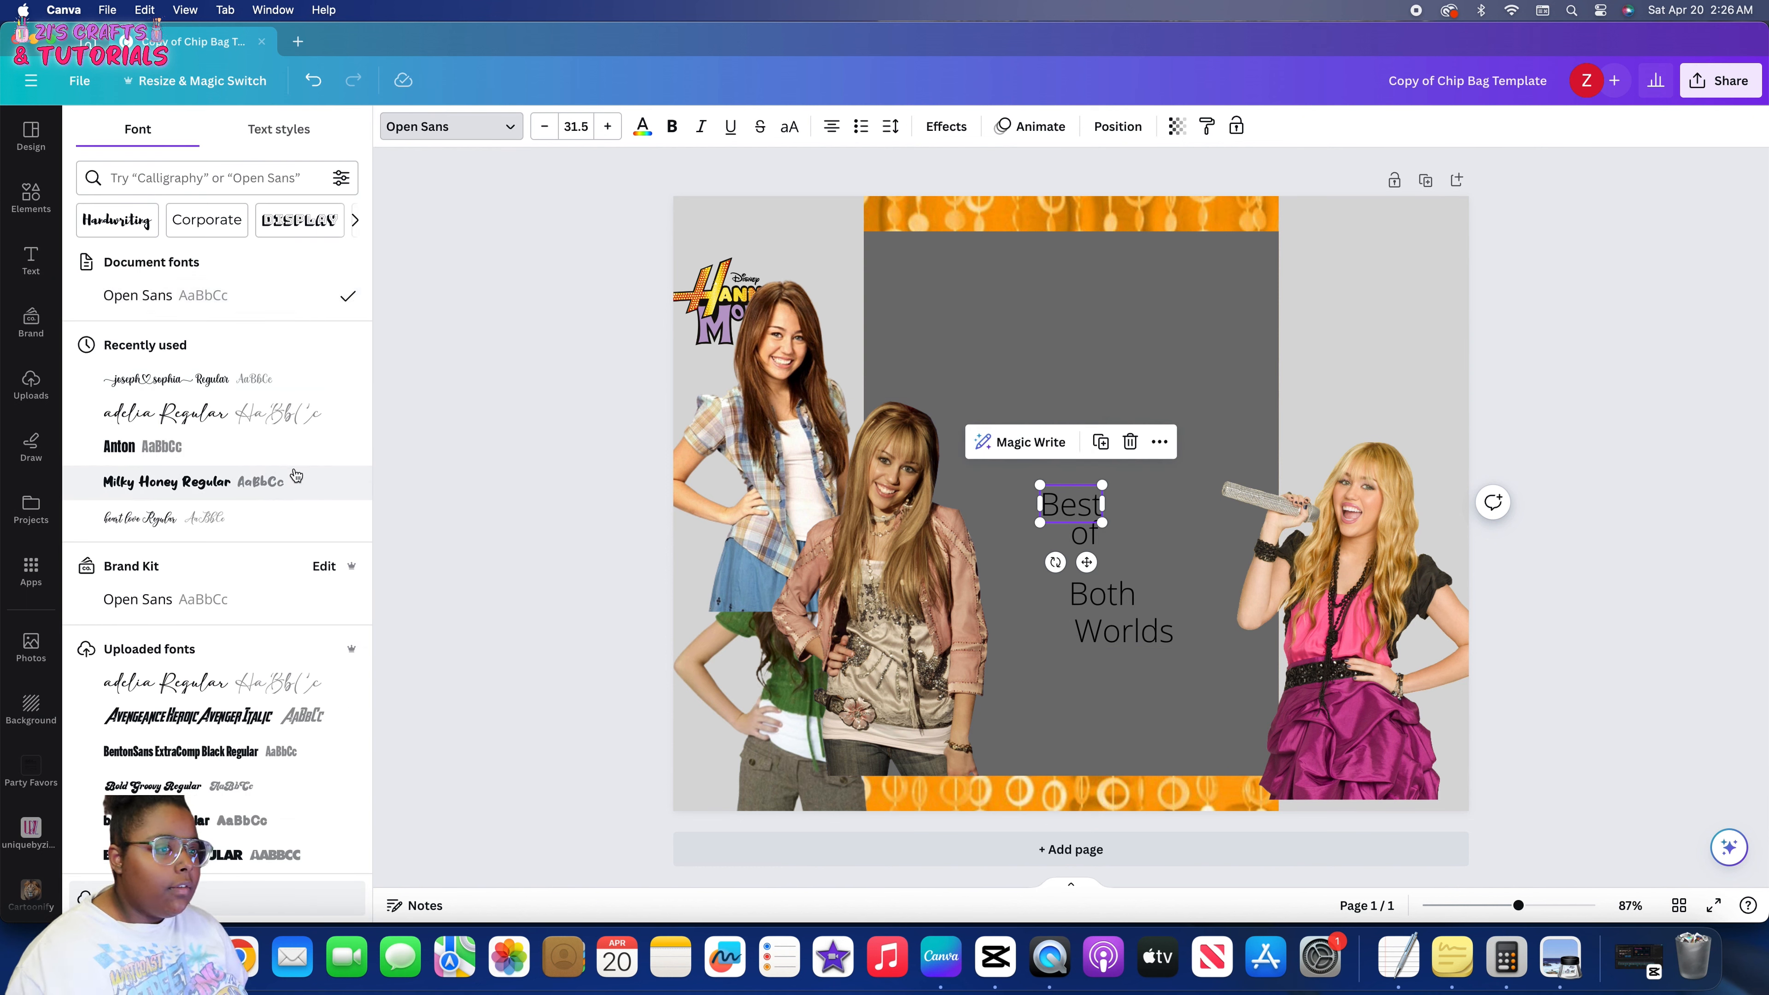
scroll(288, 484, "down", 7)
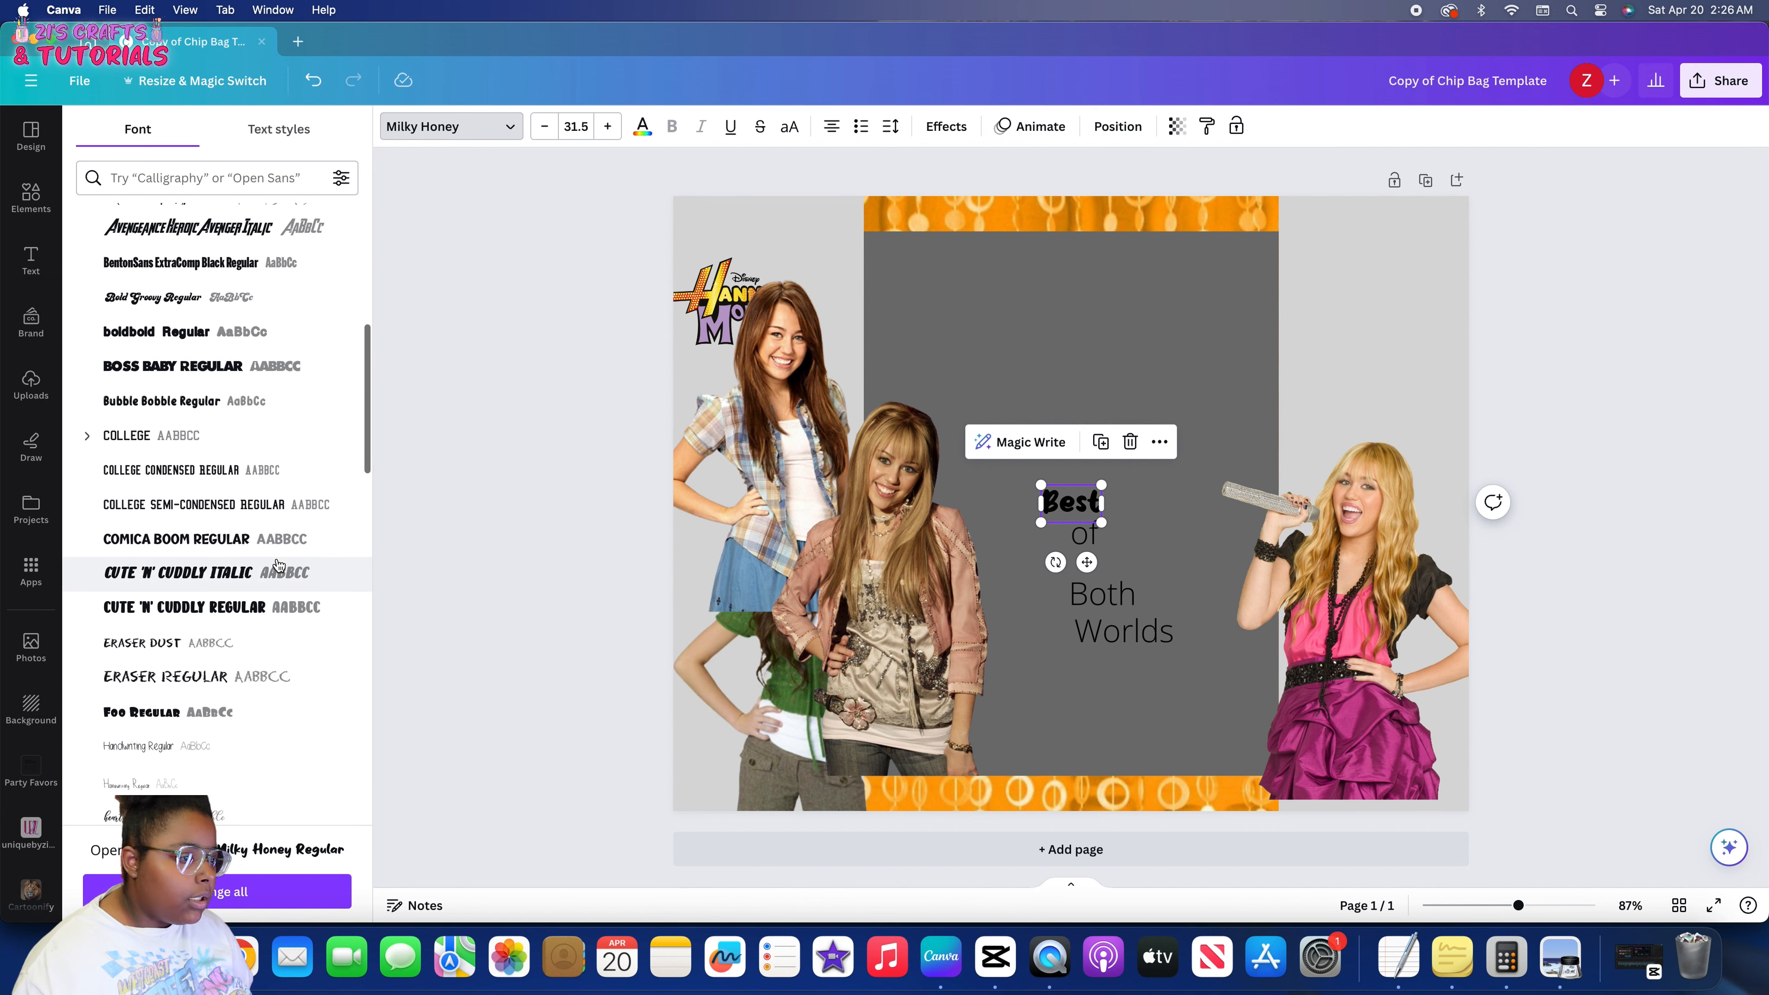
scroll(278, 544, "down", 2)
scroll(272, 530, "down", 2)
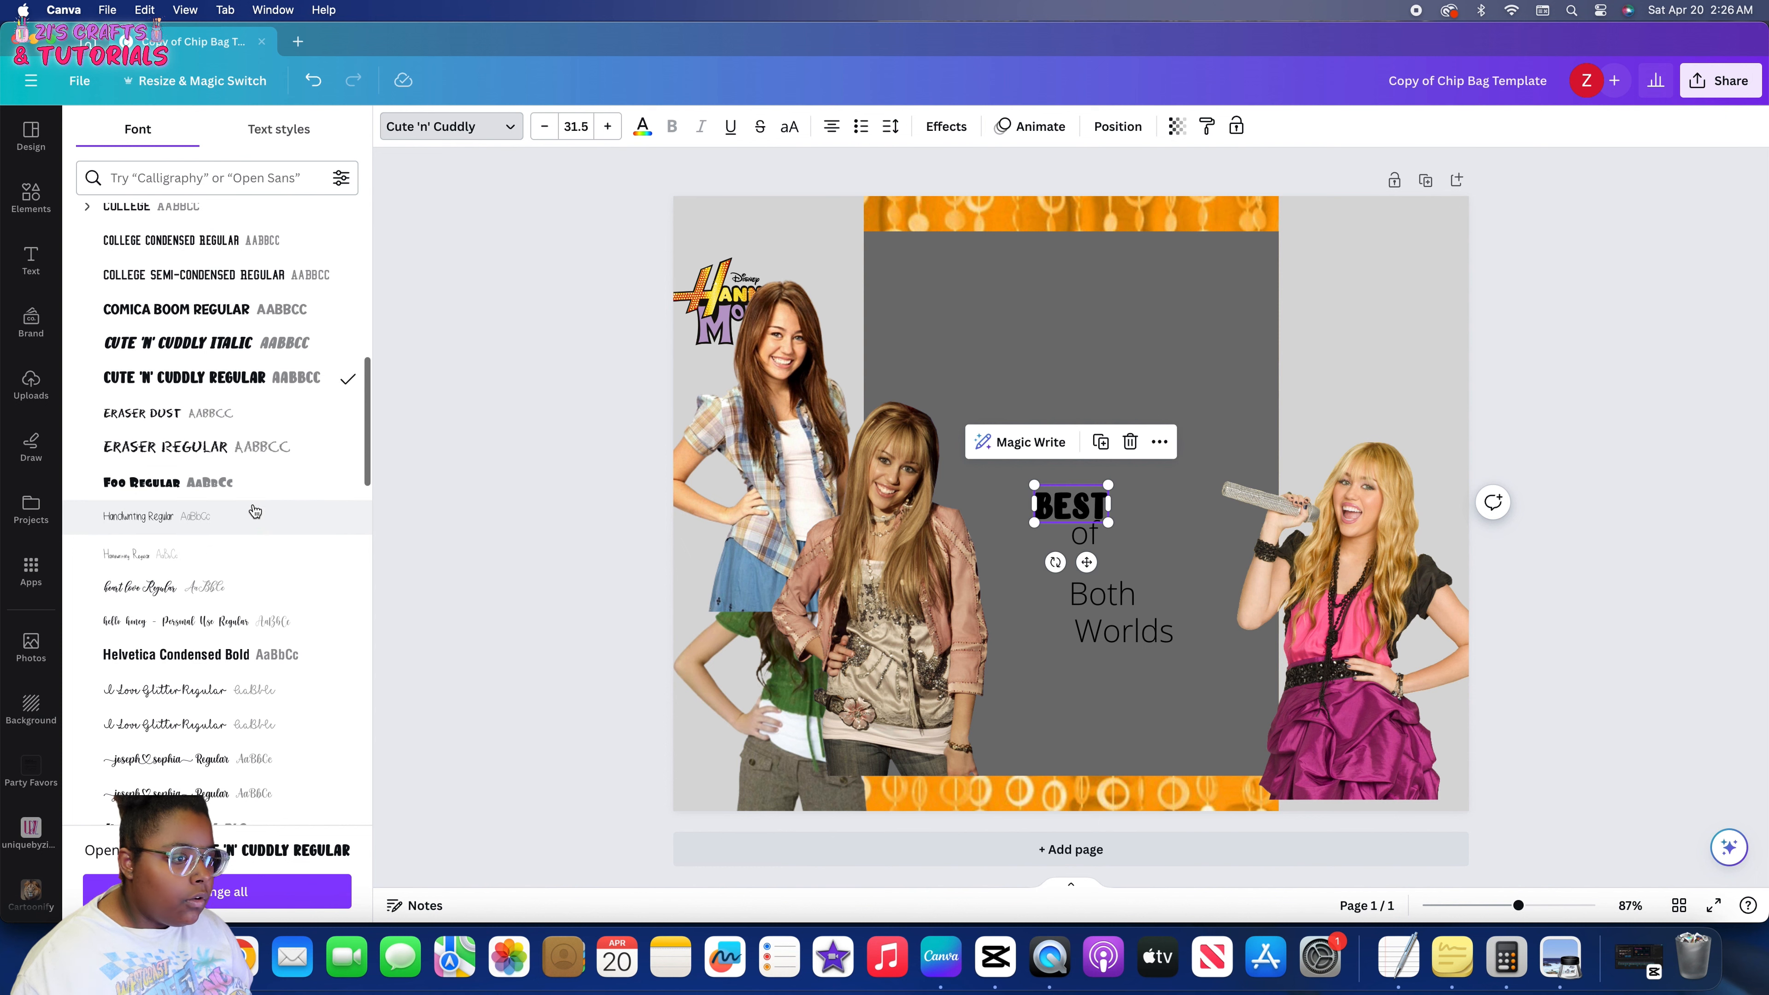
left_click(250, 500)
scroll(249, 501, "down", 2)
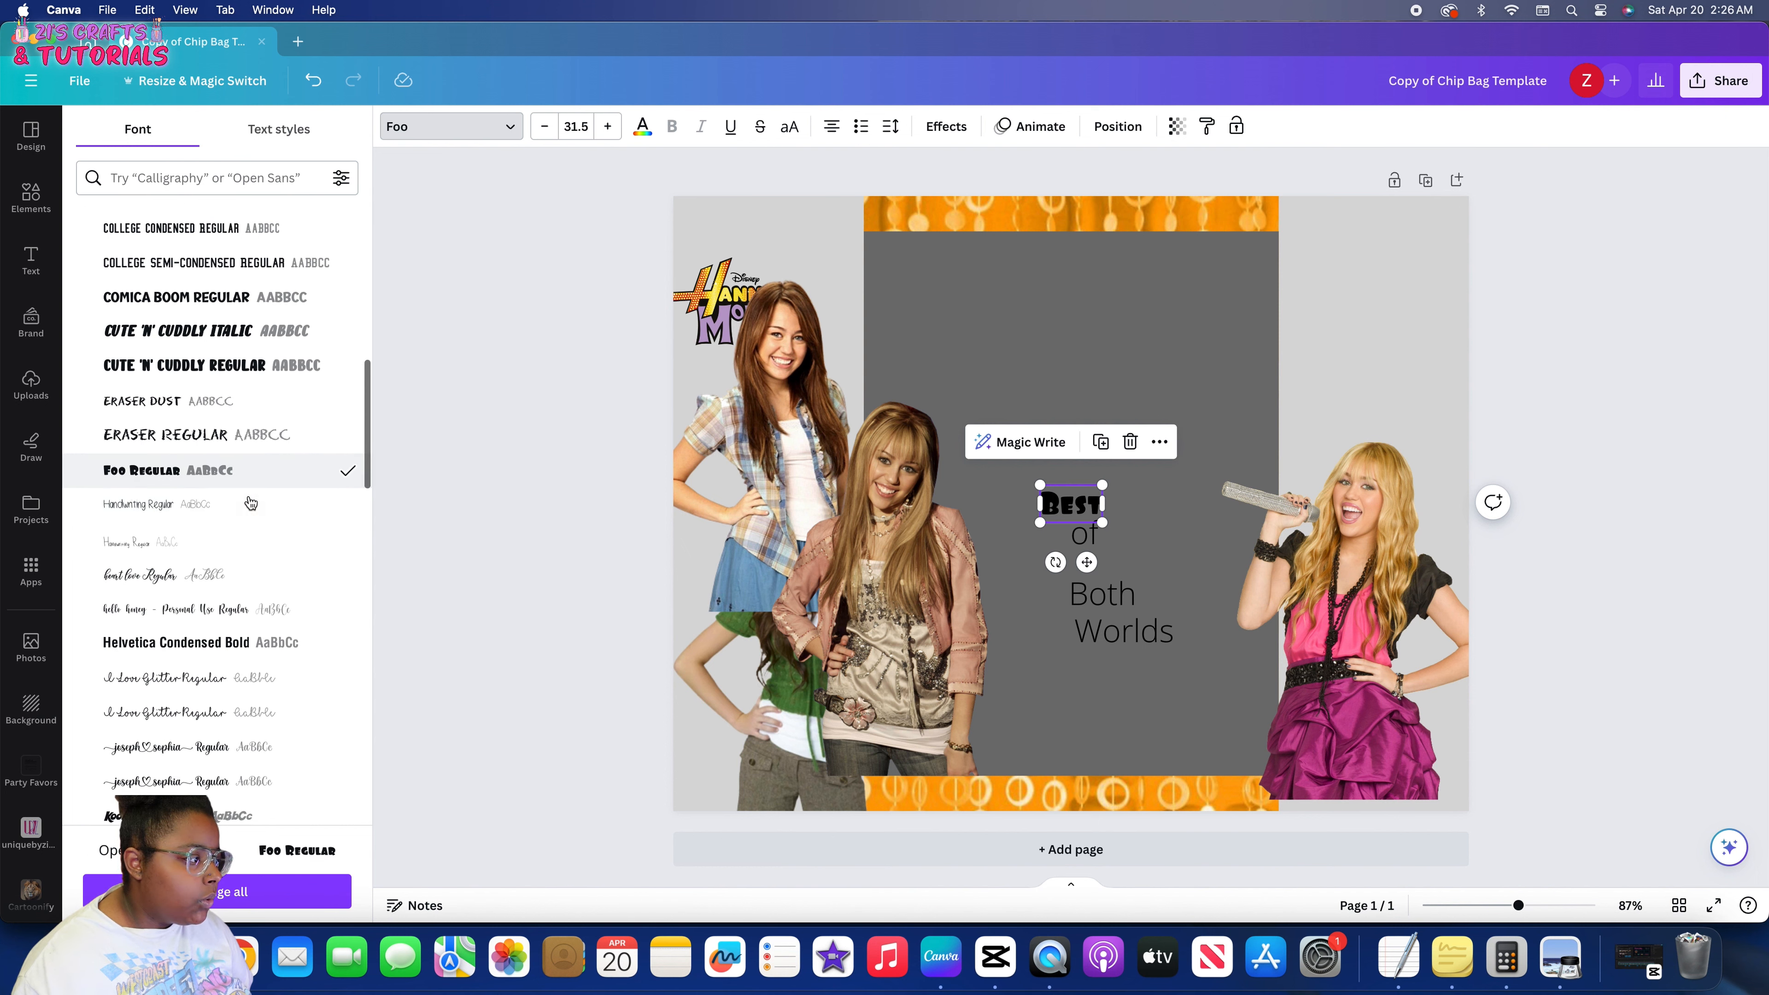
left_click(250, 457)
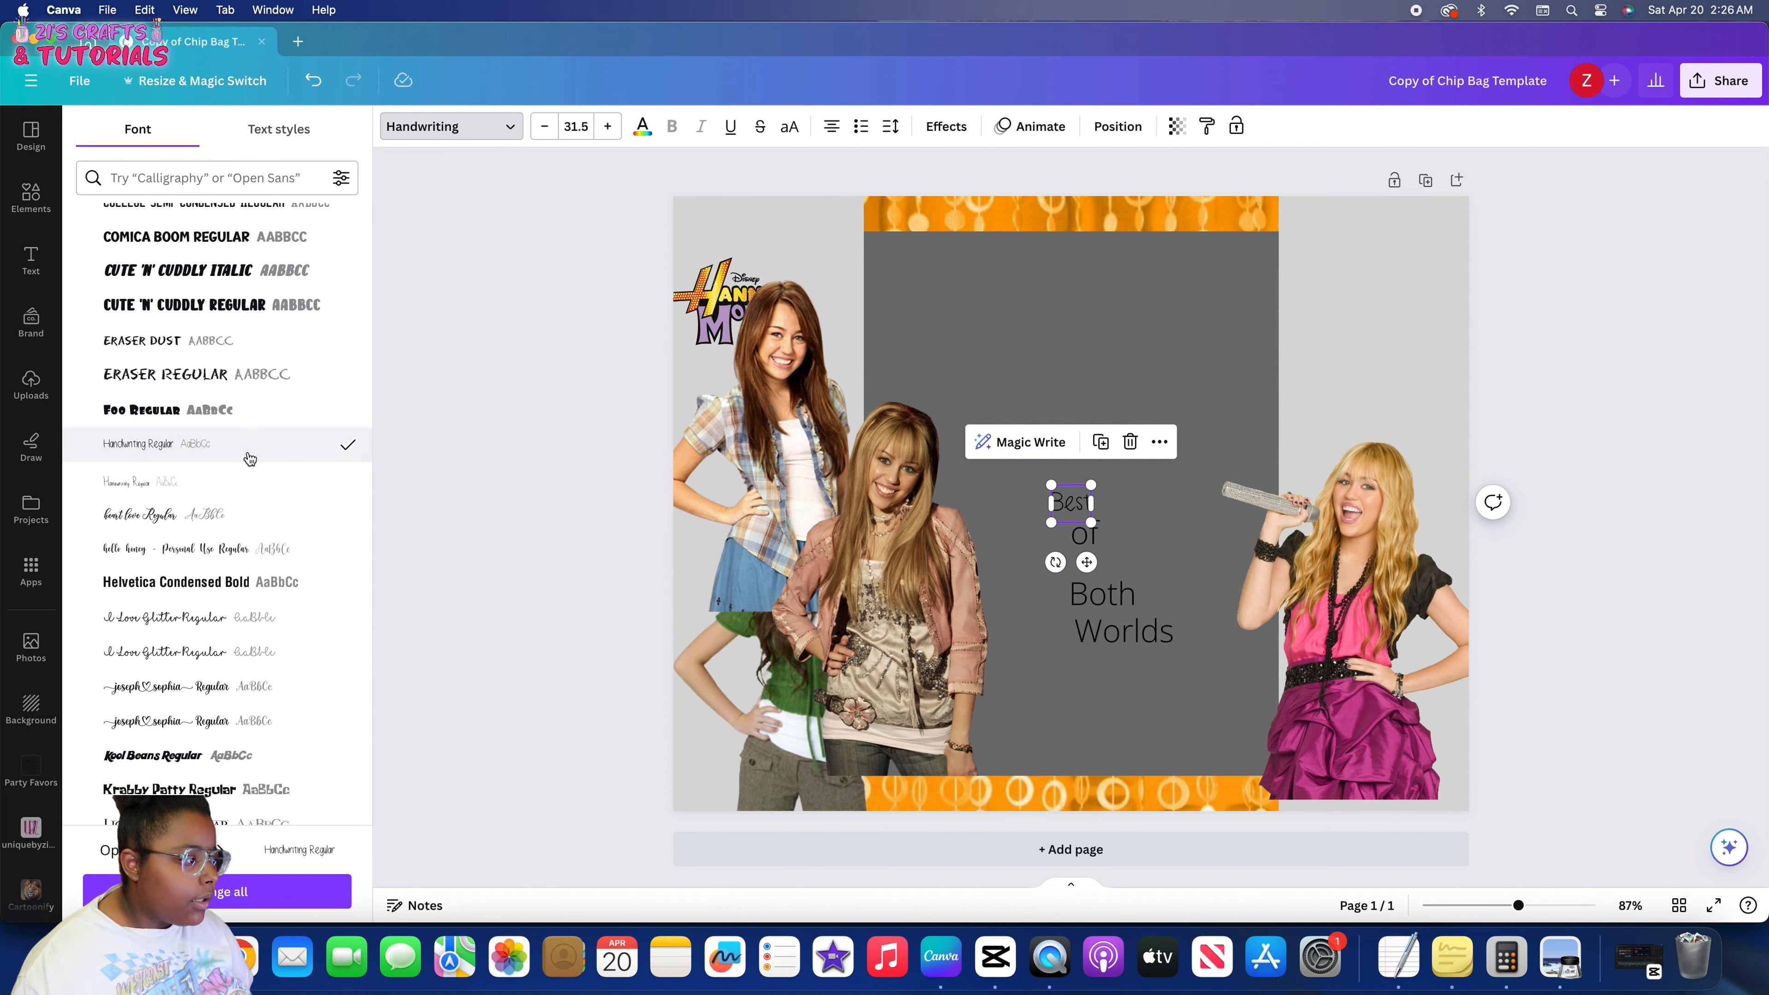
scroll(249, 466, "down", 2)
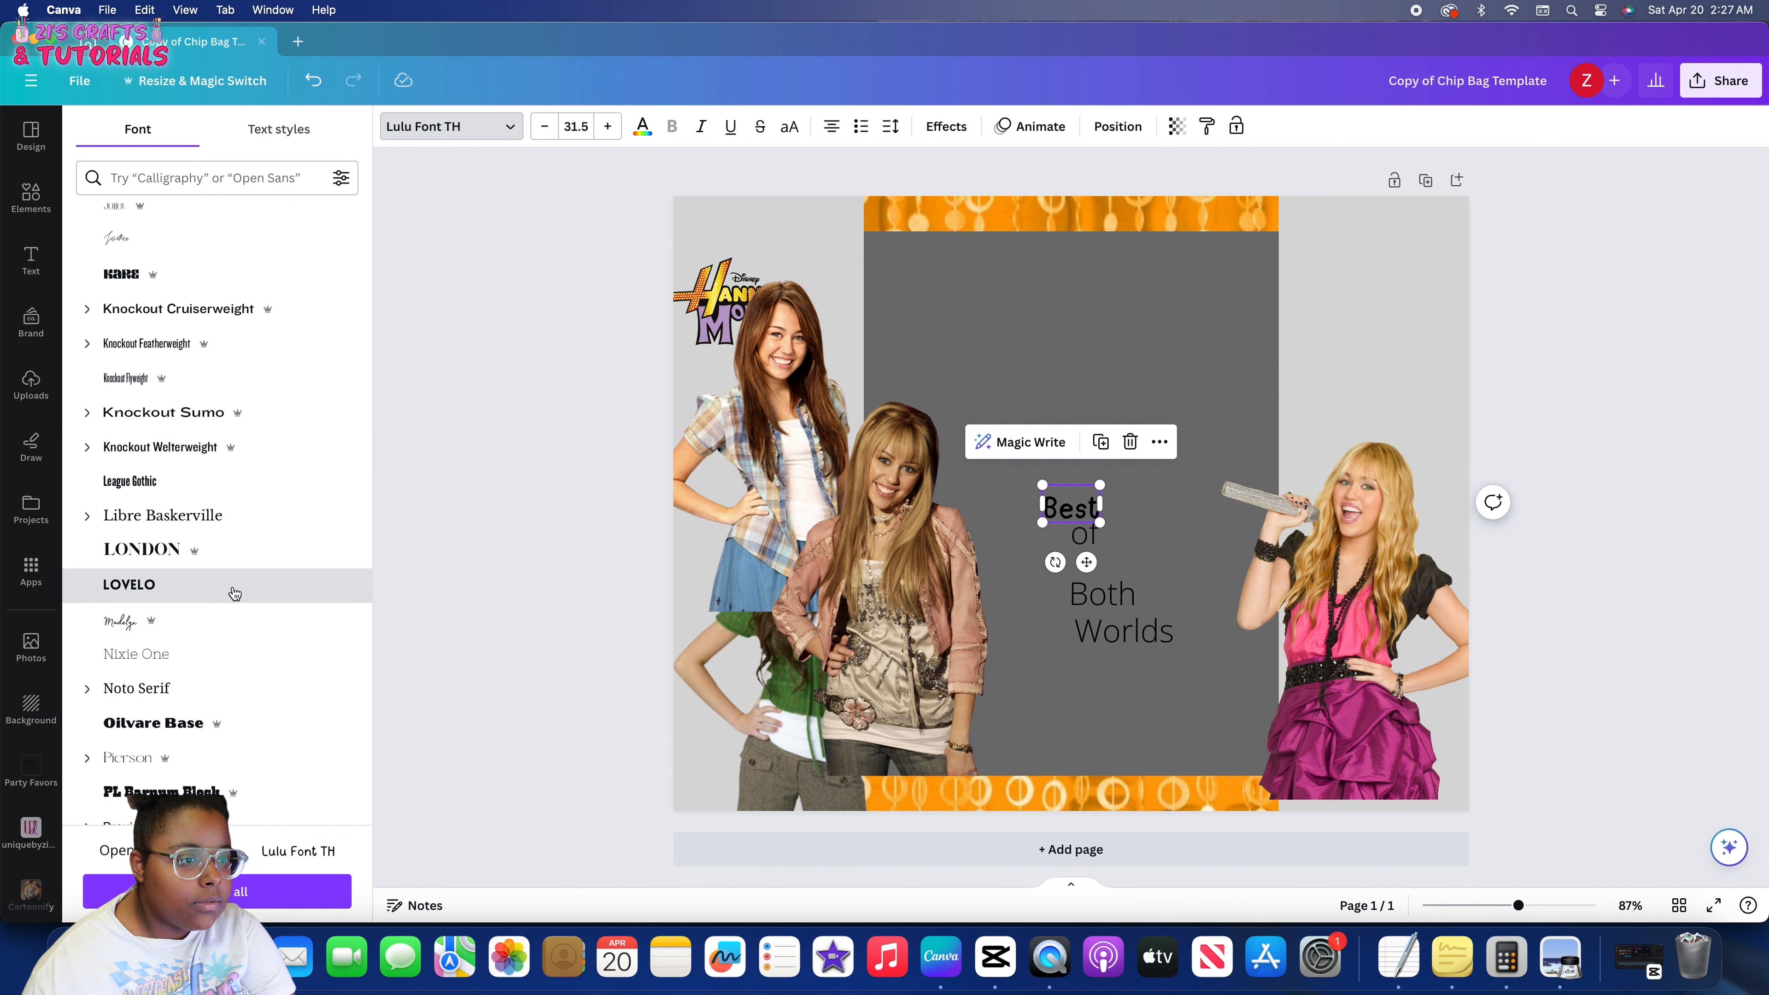
left_click(235, 593)
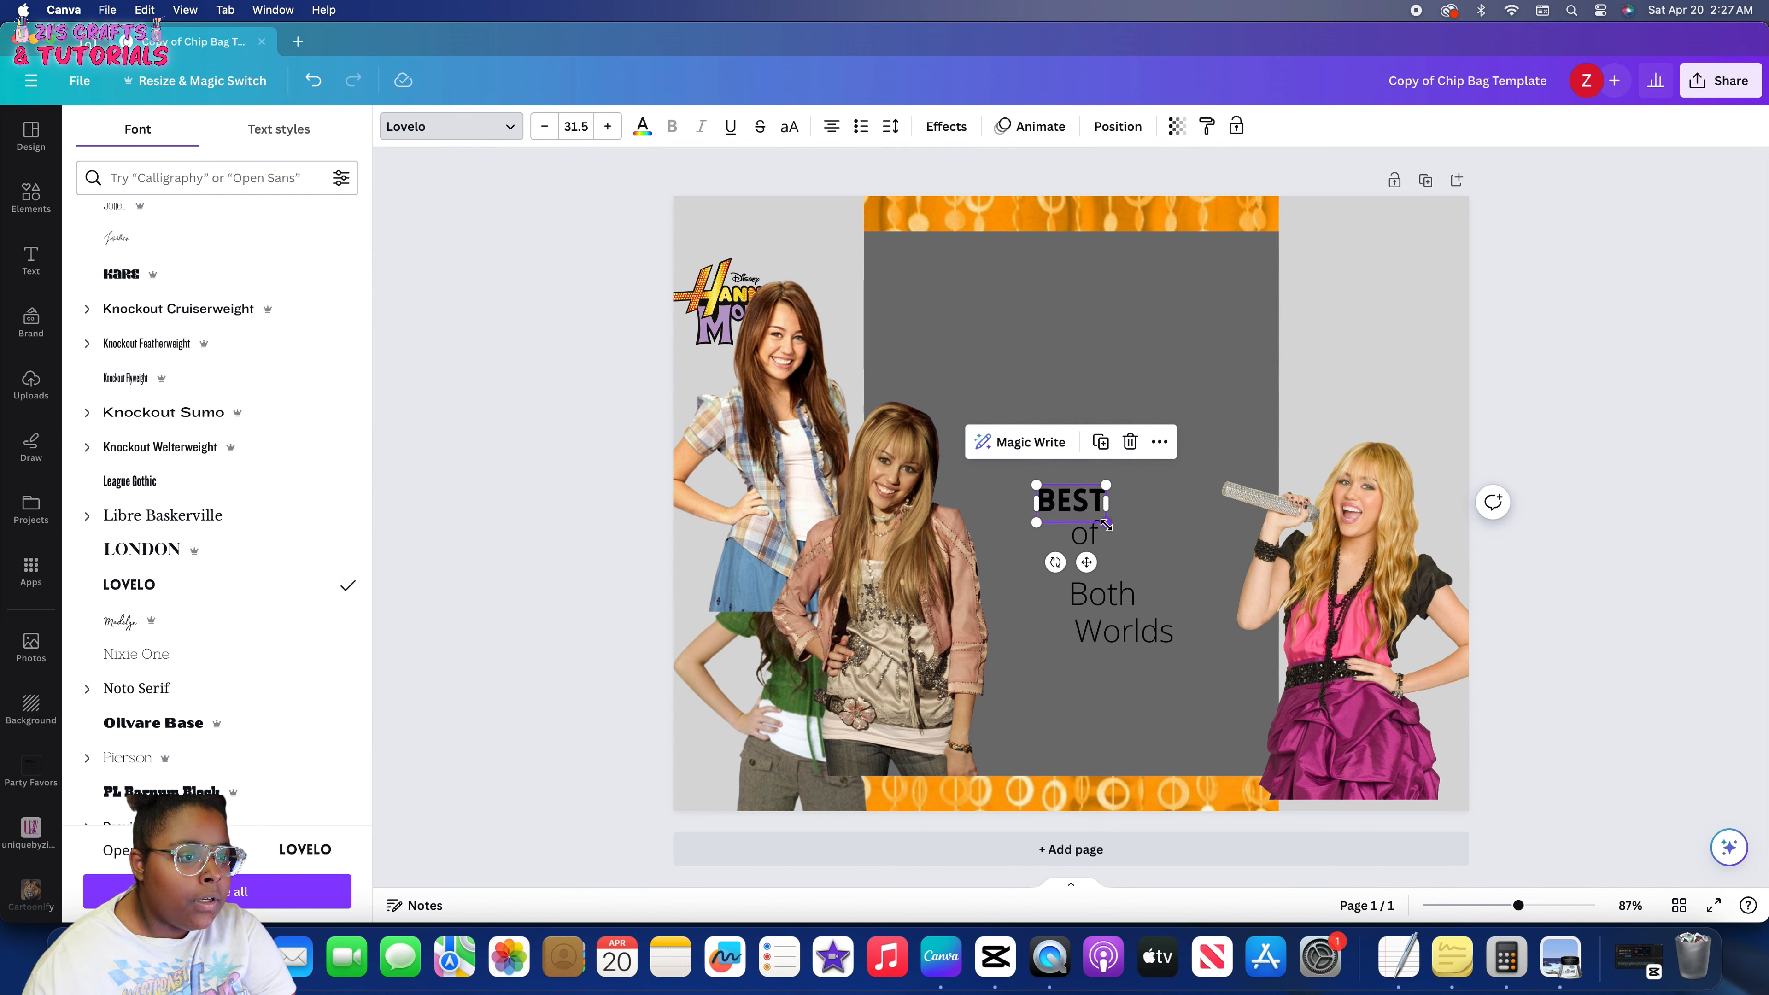
Enlarge BEST to font size 115 in the upper grey panel and apply the Lovelo font to all text in the design
left_click_drag(1106, 522, 1300, 606)
left_click_drag(1212, 558, 1056, 330)
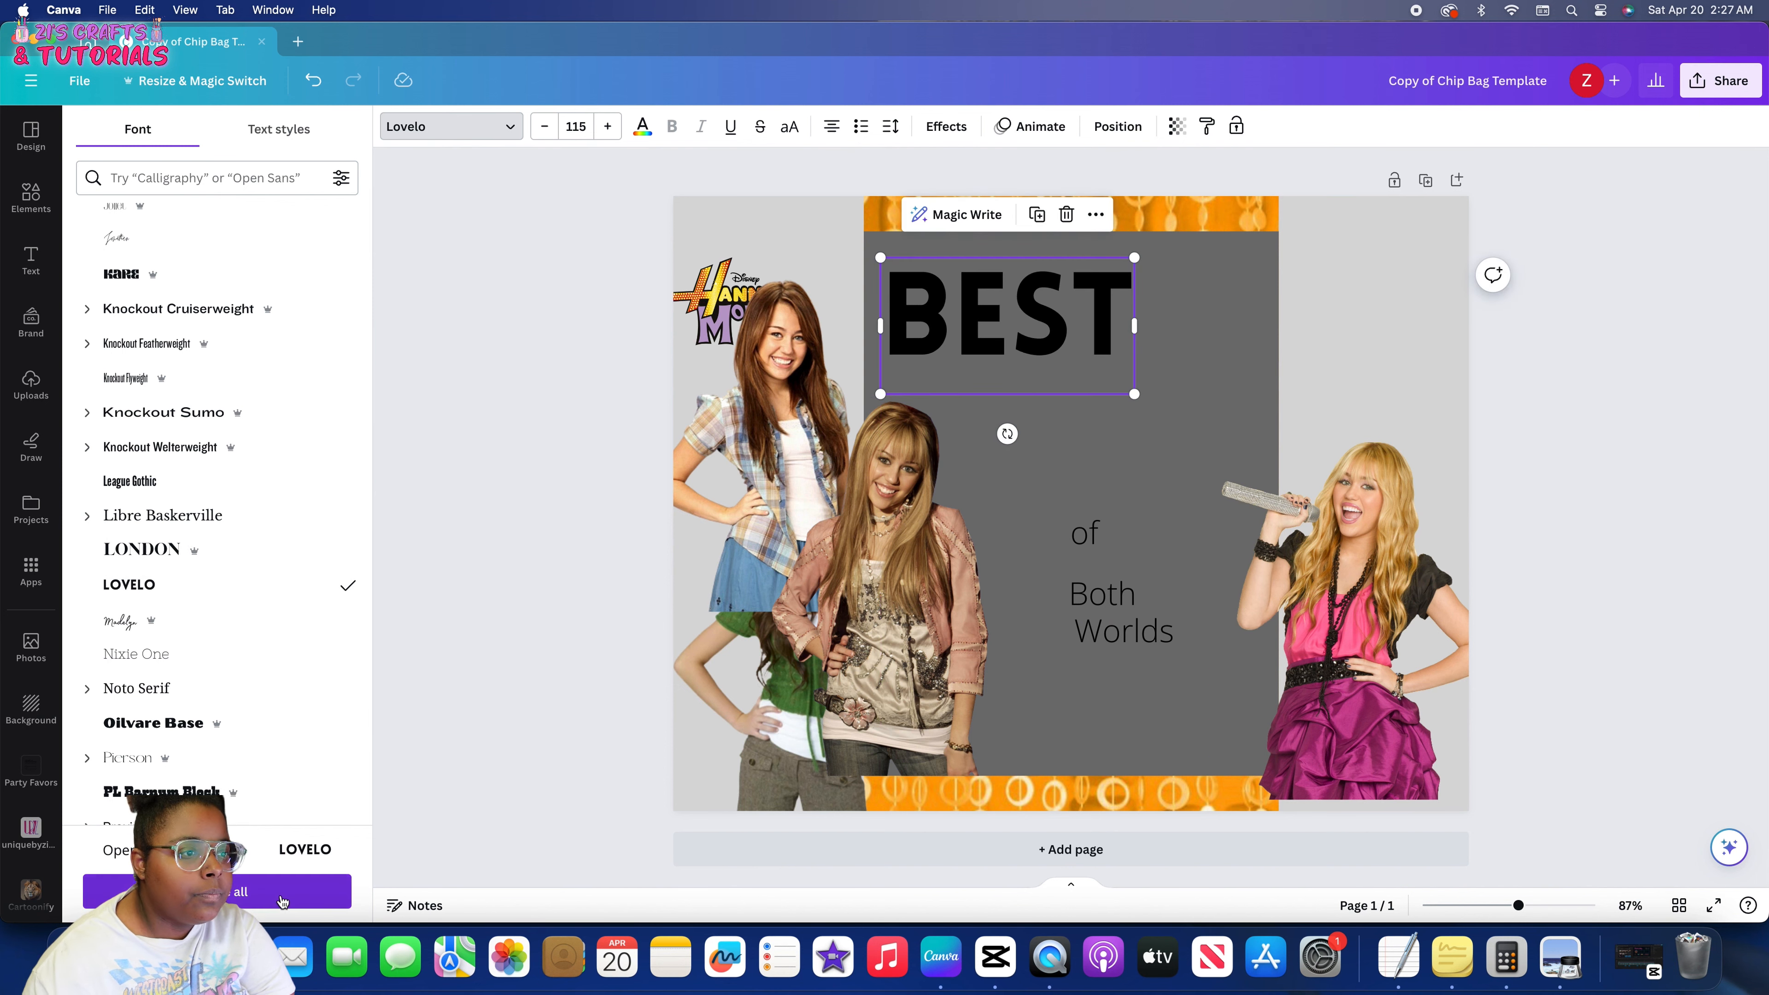
left_click(284, 895)
Extend the large heading to read "BEST OF" and fit it across the upper part of the grey panel
left_click_drag(1083, 390, 1074, 364)
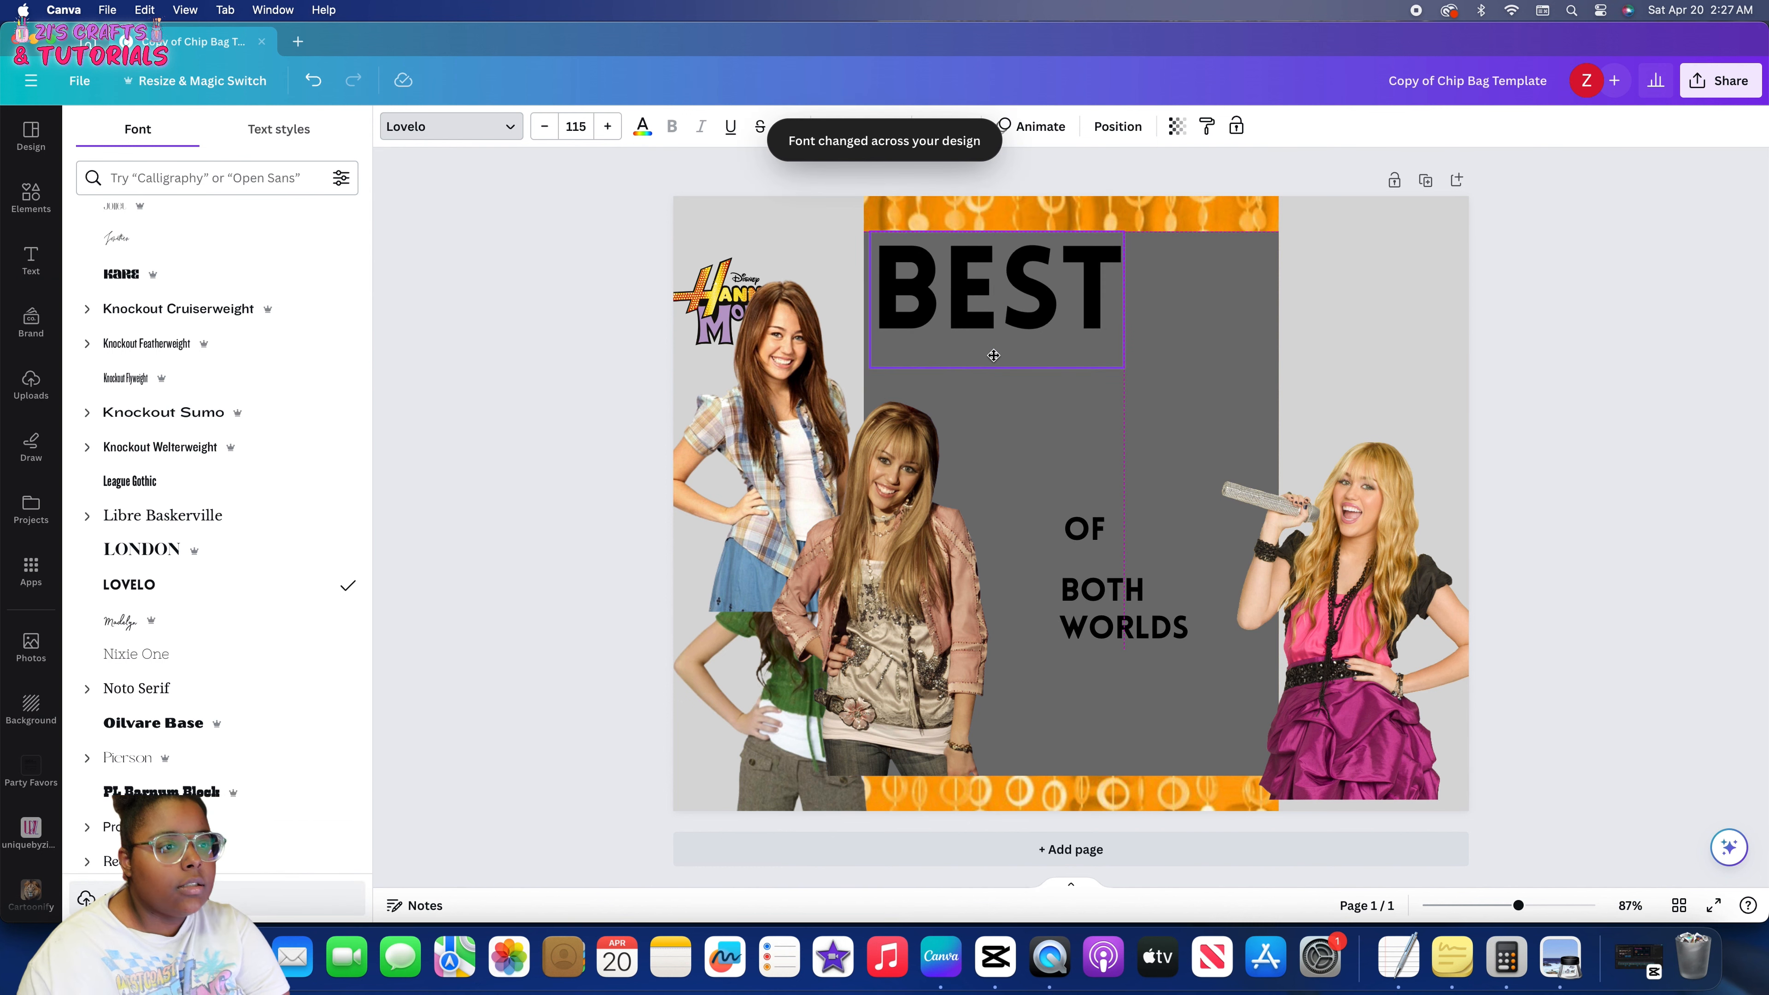
left_click(1074, 363)
left_click(1084, 360)
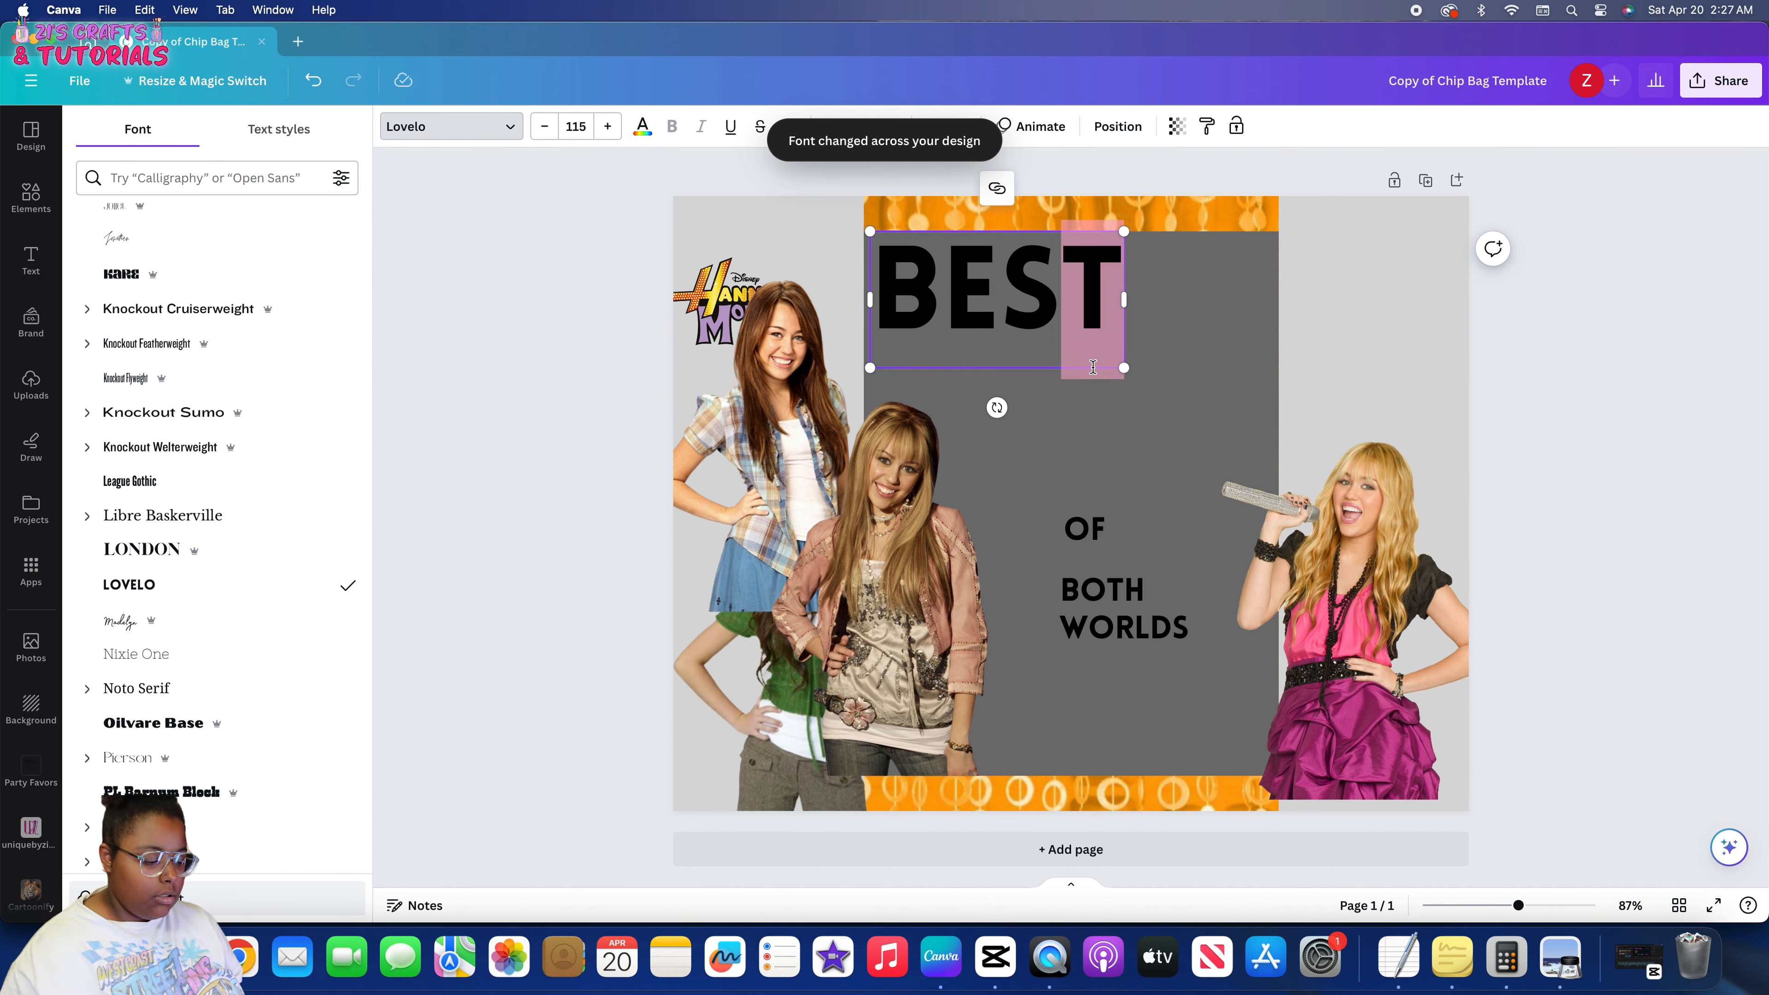
type("OF")
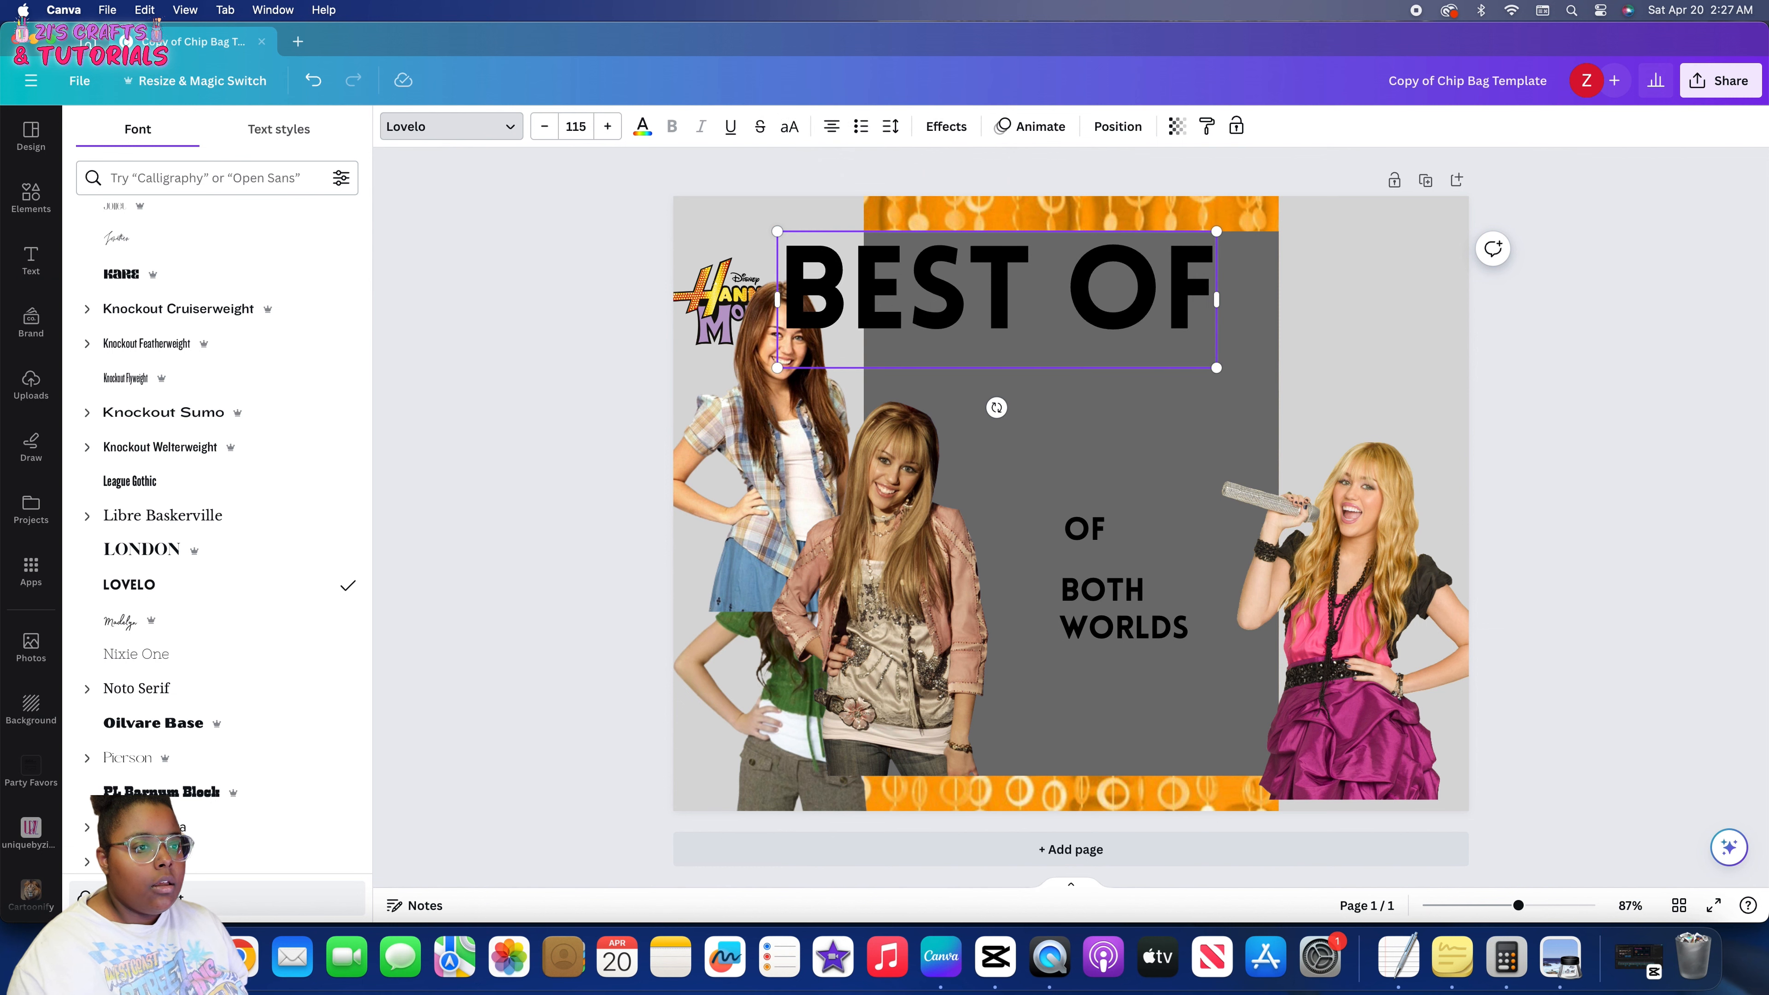
left_click(1183, 453)
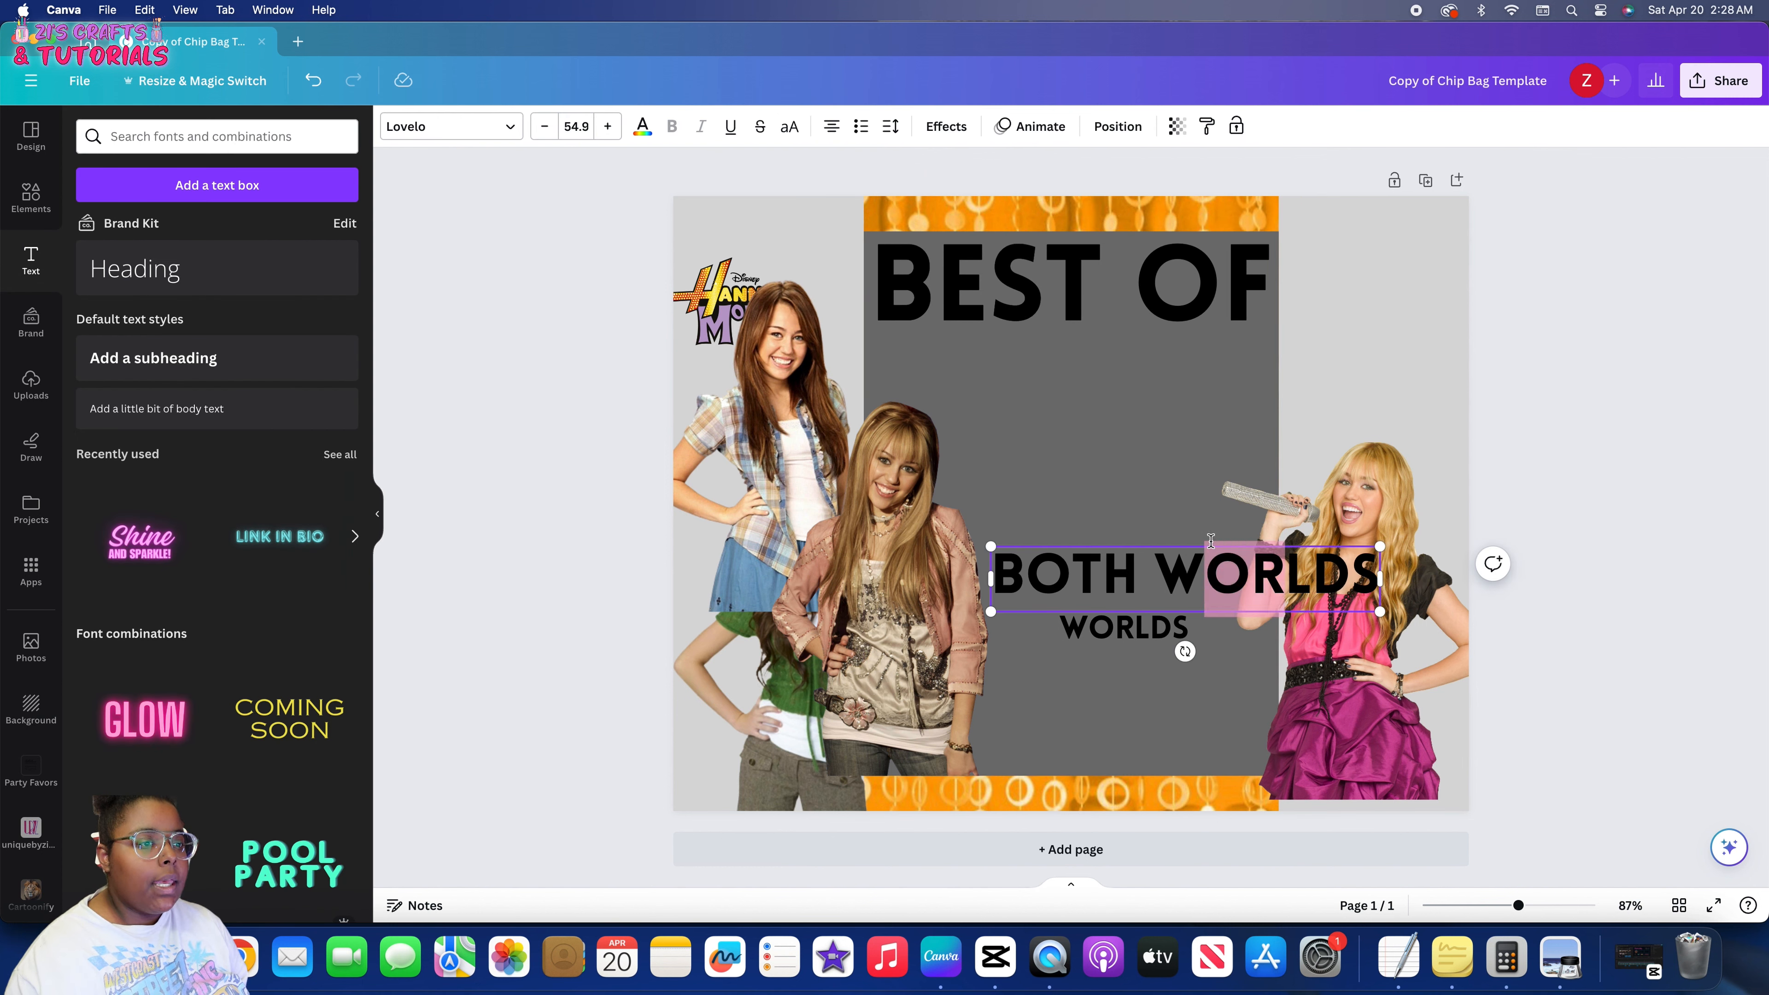
left_click(1189, 508)
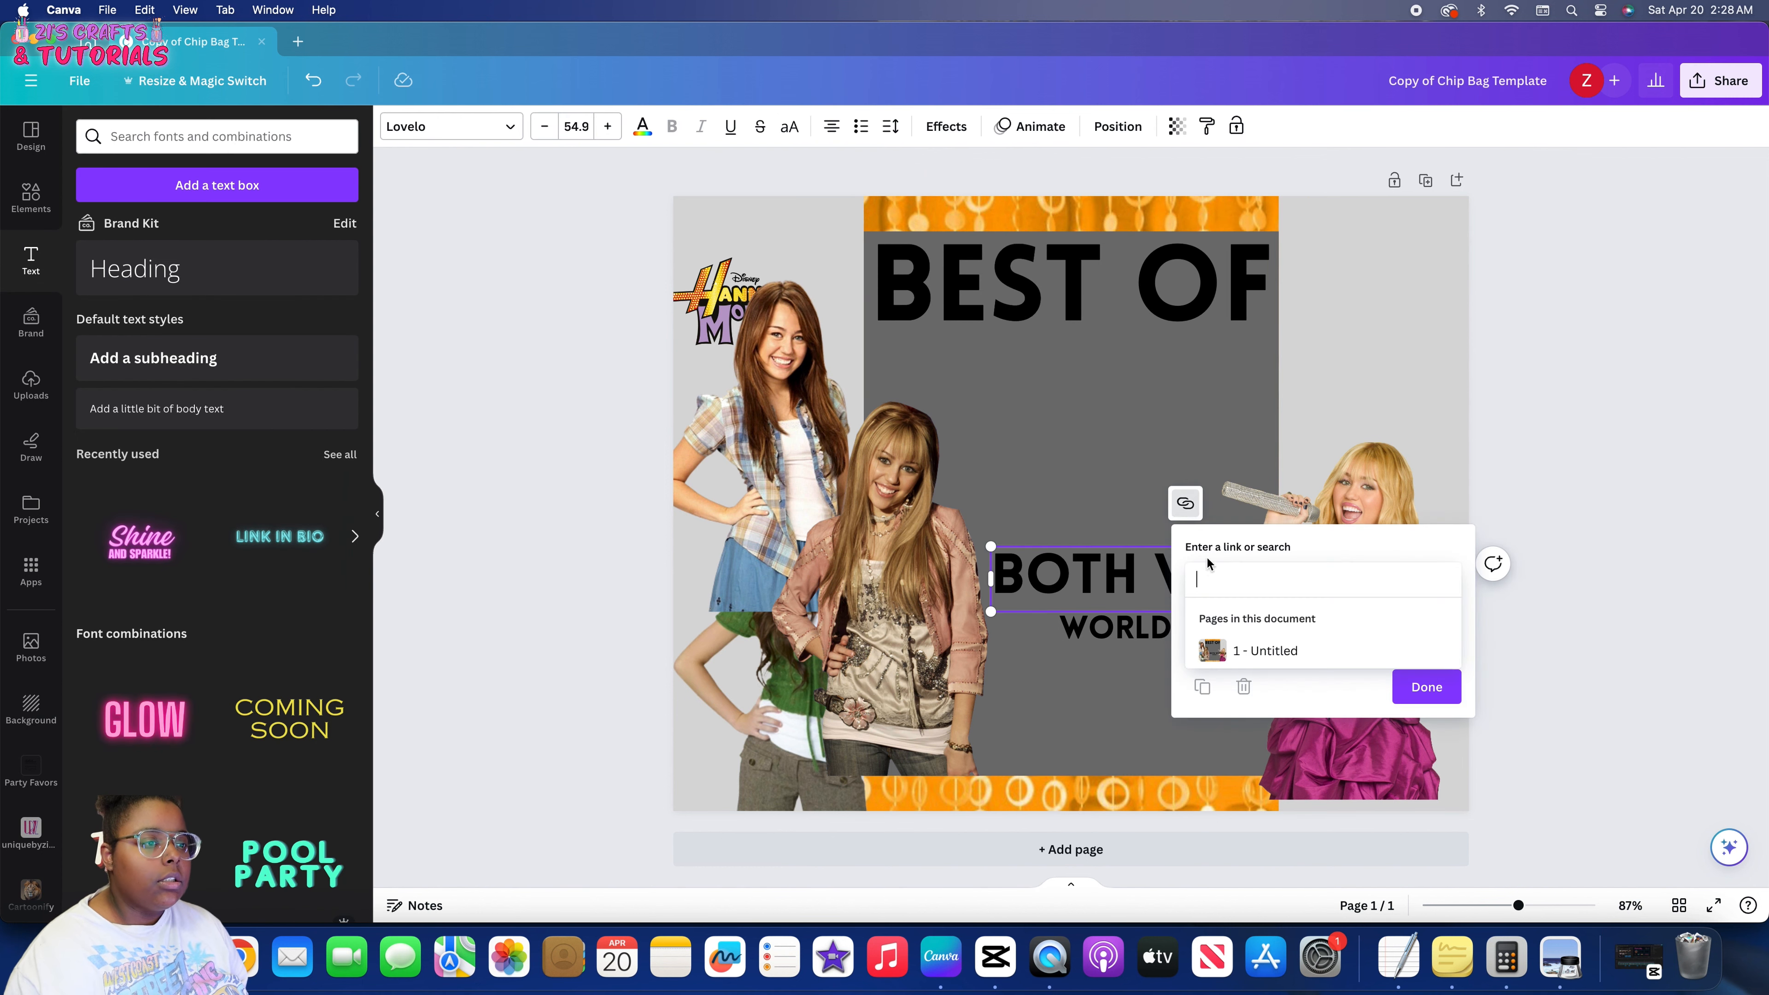
left_click(1078, 574)
left_click(1097, 491)
left_click_drag(1111, 570, 1069, 404)
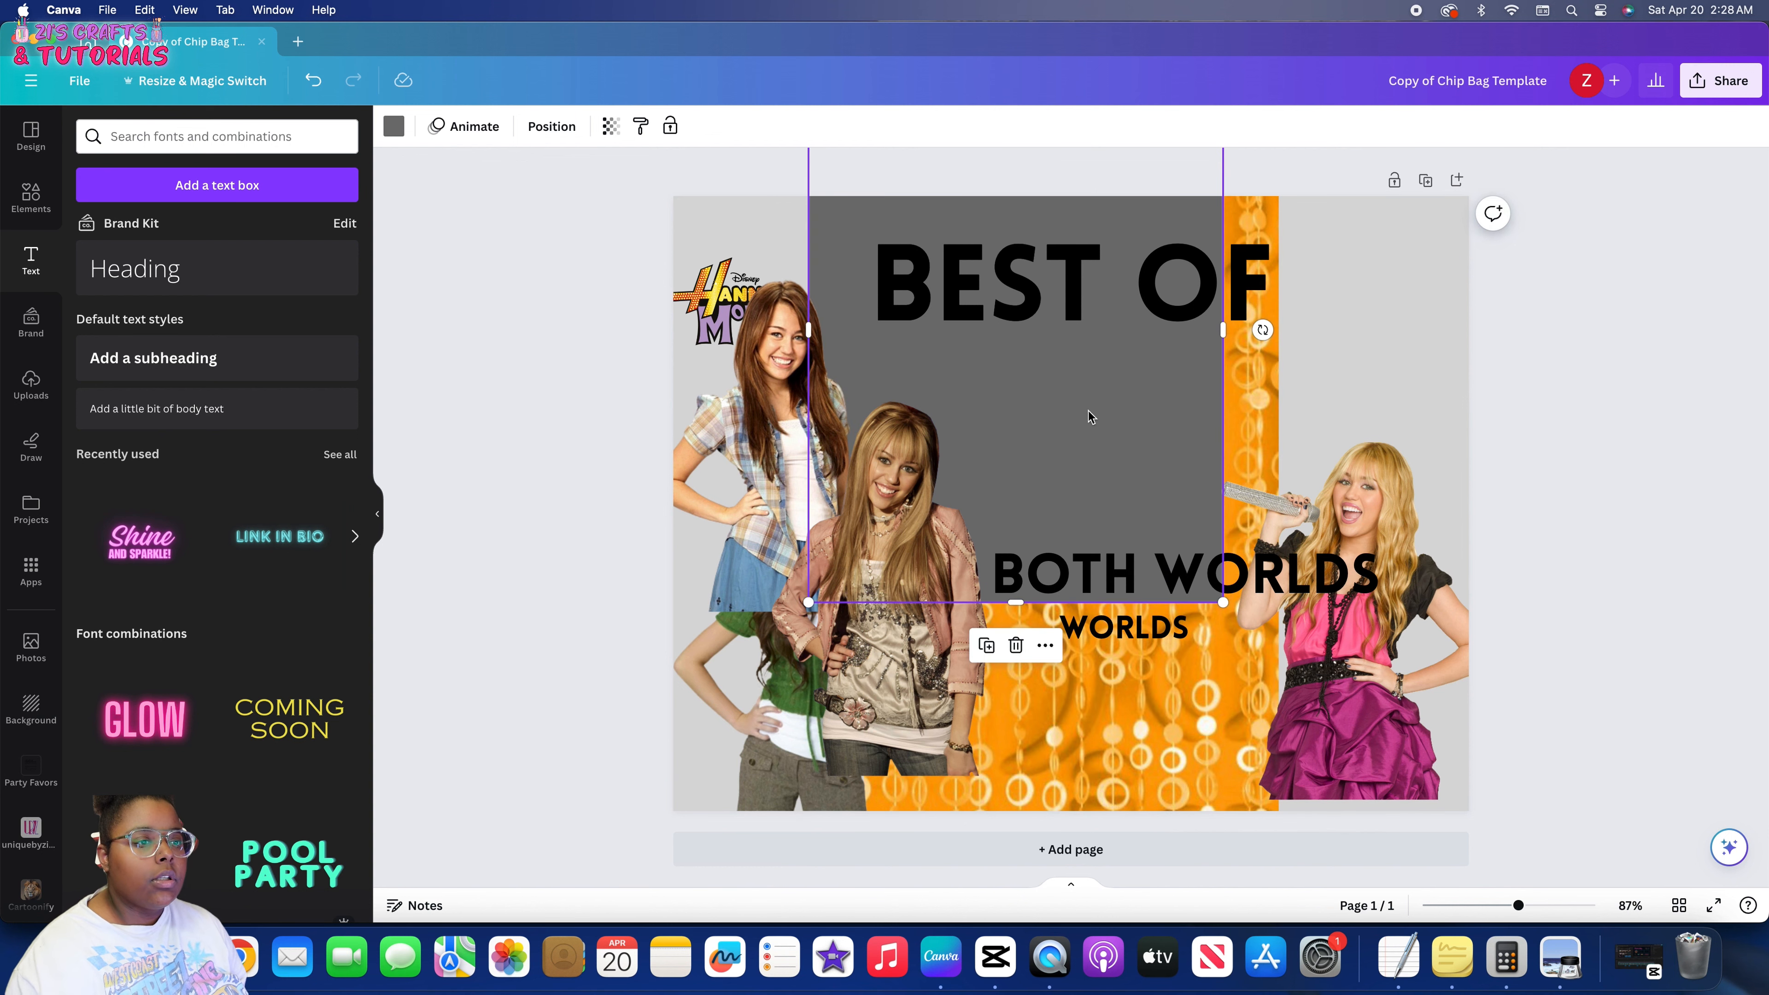
key("super+z")
left_click(1621, 408)
Stack enlarged BOTH and WORLDS lines under BEST OF, with BOTH at size 84.4, and delete the leftover small WORLDS text
left_click(1184, 579)
left_click_drag(1380, 547, 1490, 527)
left_click_drag(1370, 585, 1268, 417)
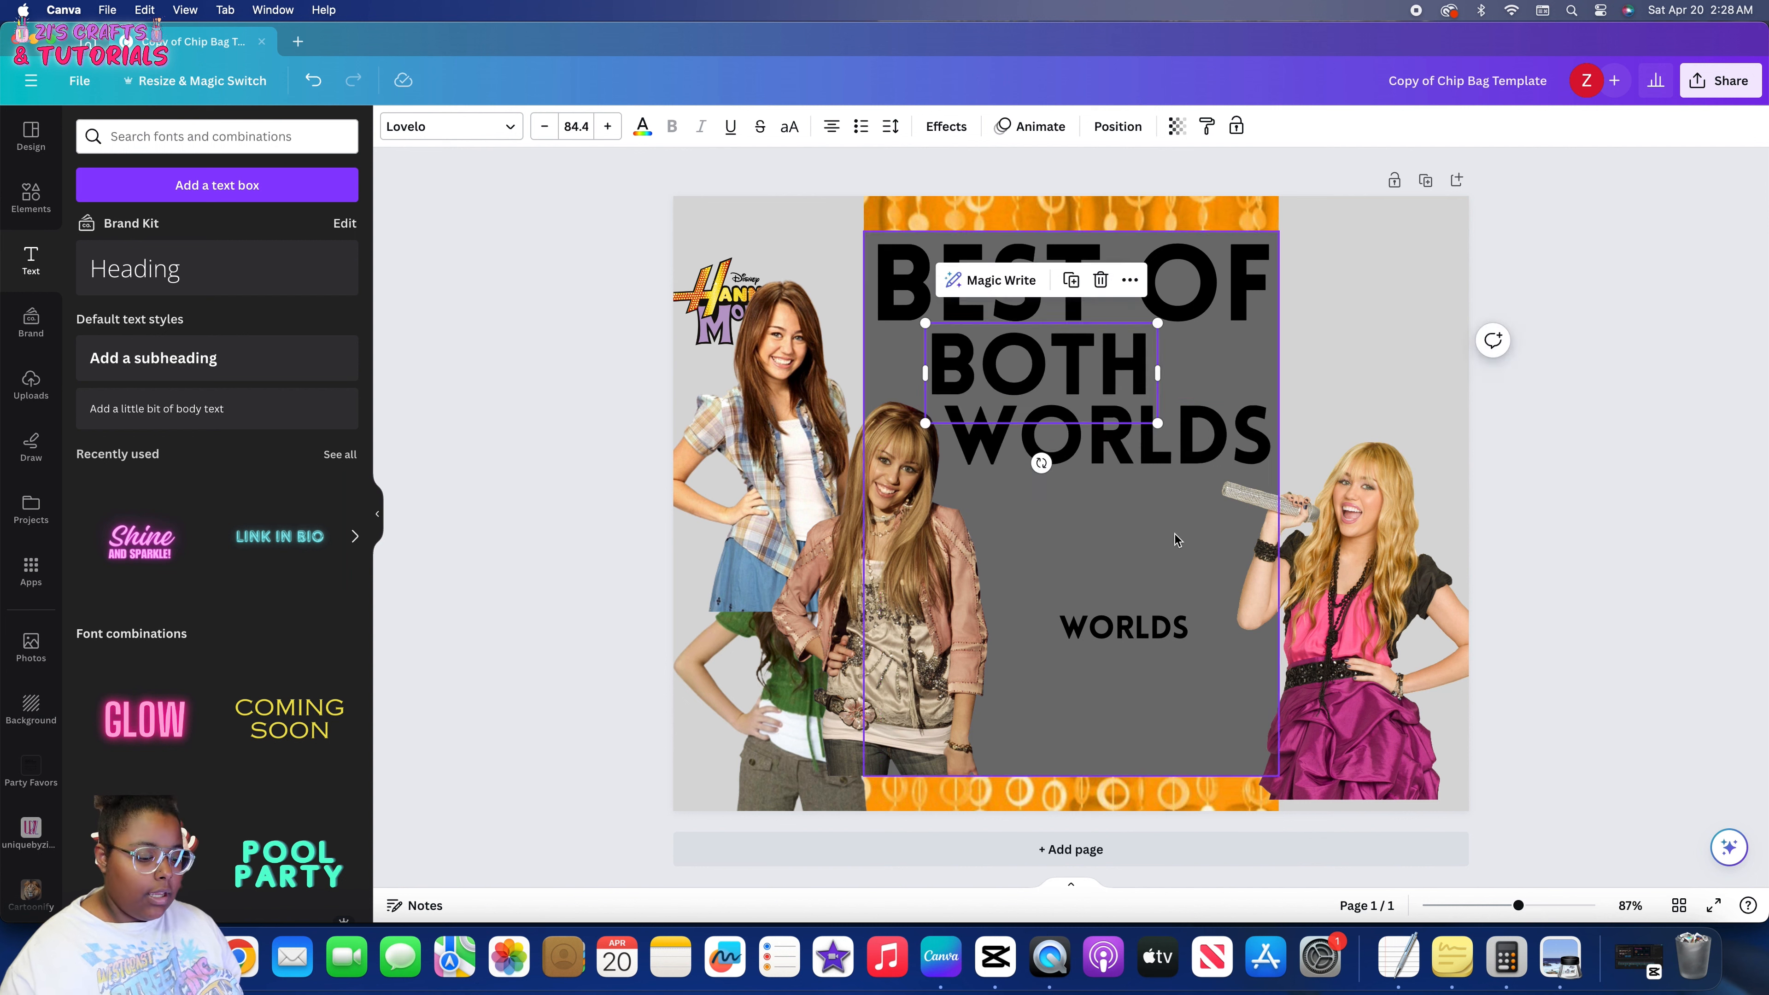
left_click(1176, 638)
key("BackSpace")
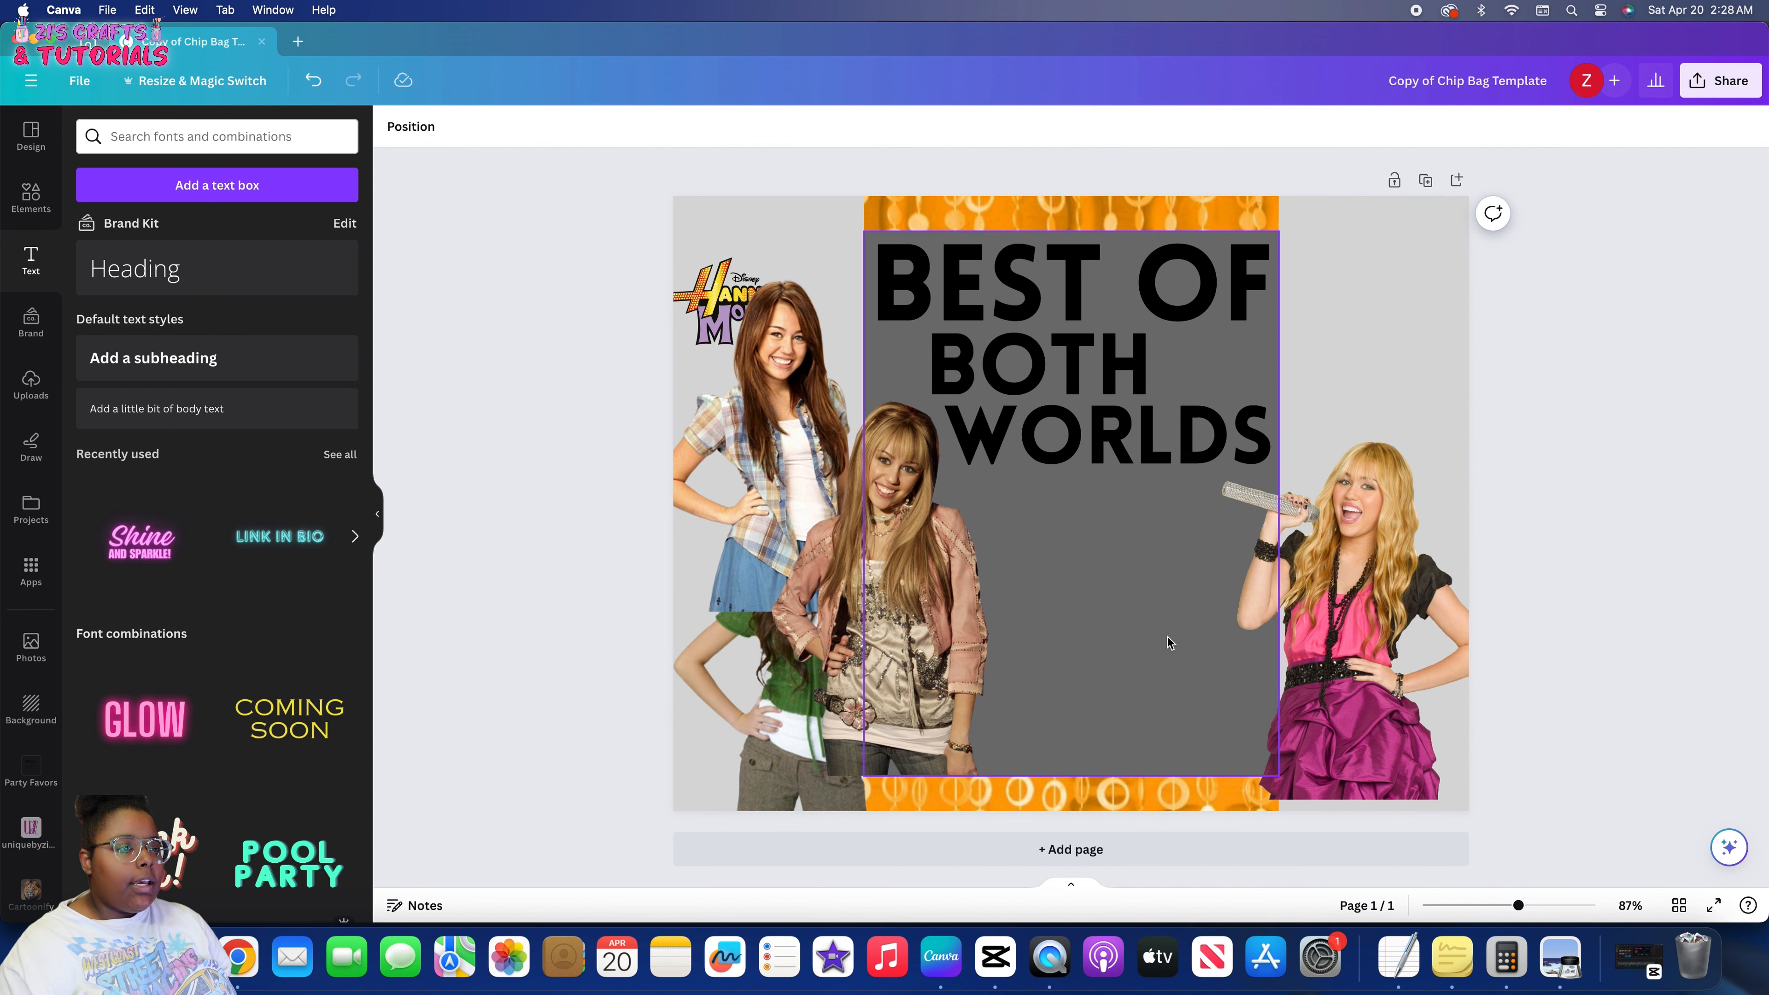
Select the BEST OF, BOTH and WORLDS text boxes together and move them lower on the grey panel
left_click(1102, 423)
left_click(1069, 369, "shift")
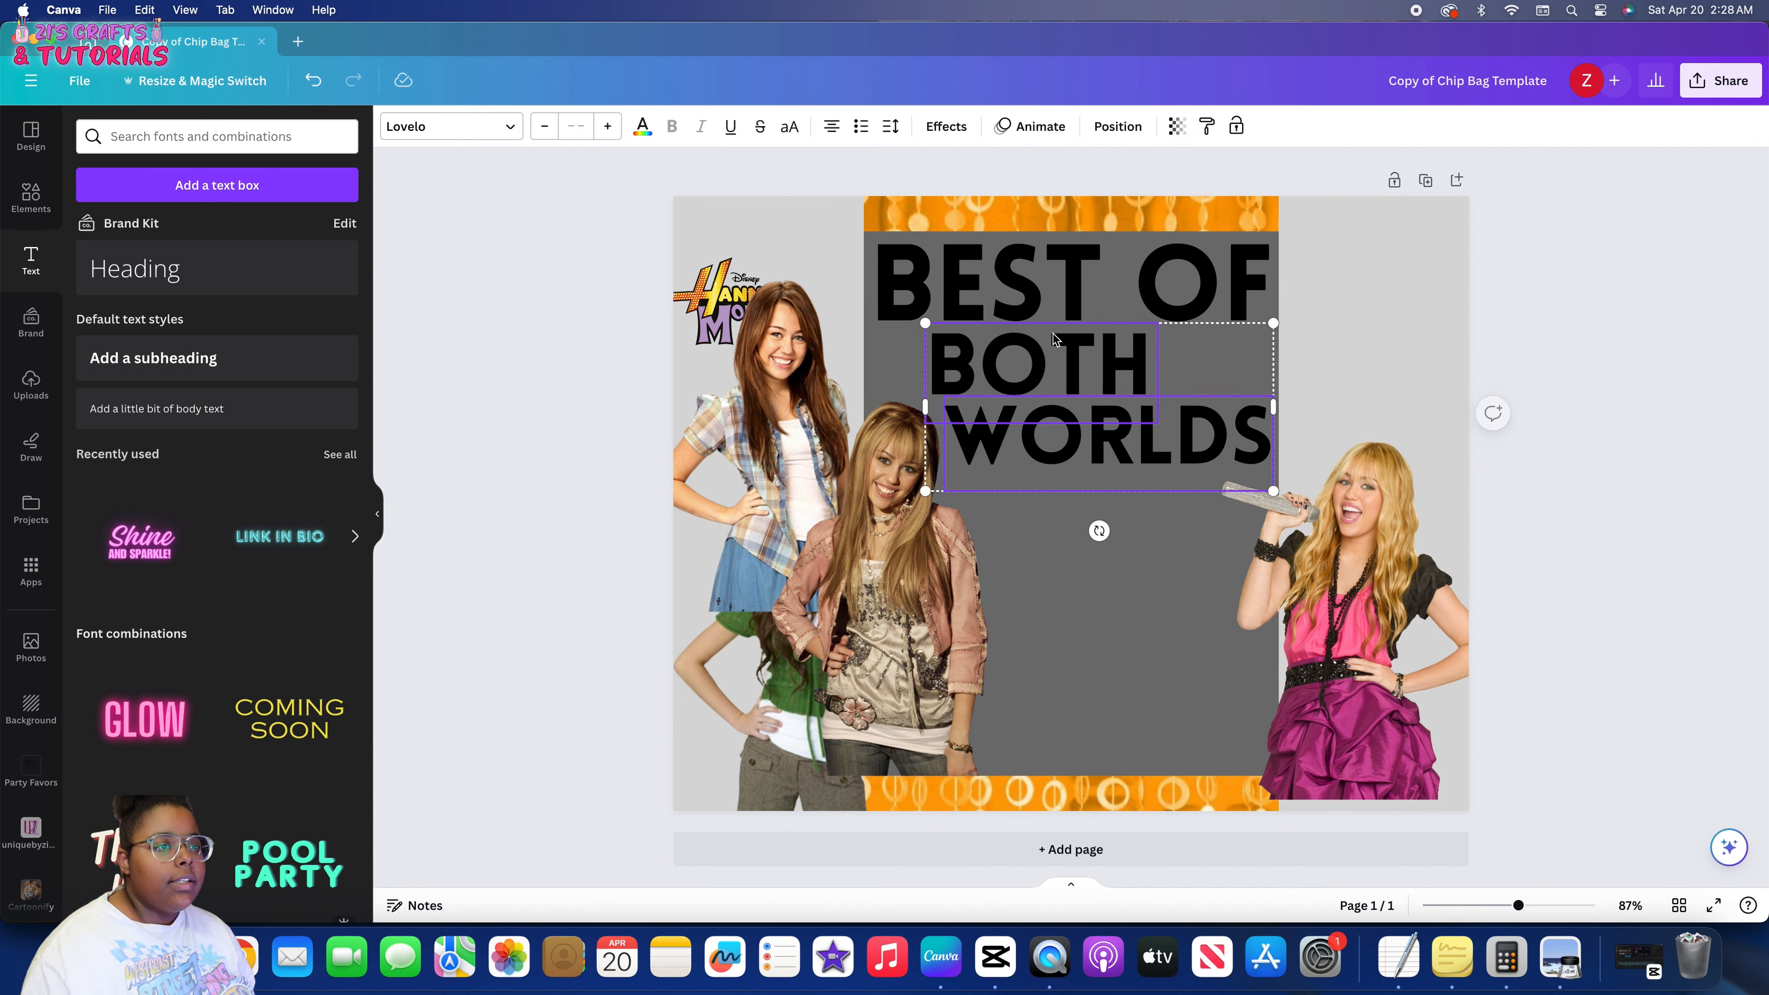
left_click(1019, 270, "shift")
left_click_drag(1148, 284, 1141, 348)
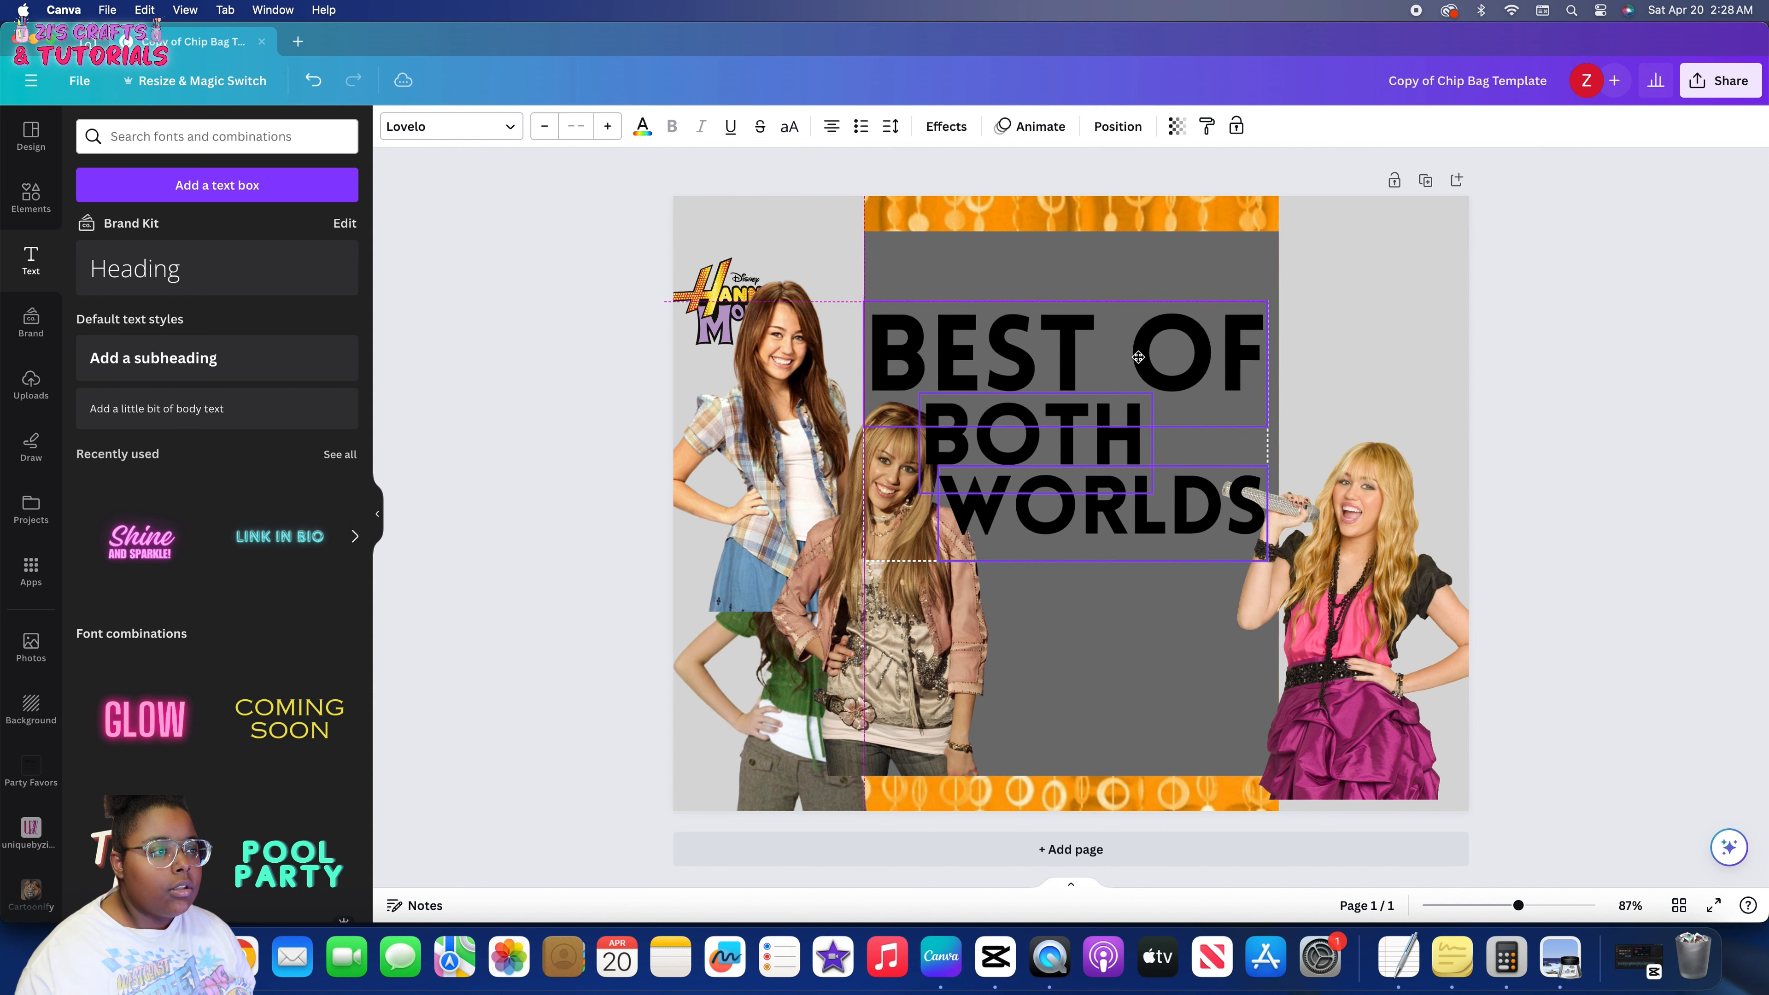
Move the small Hannah Montana logo above the BEST OF line, centred on the grey panel
left_click_drag(732, 272, 1029, 236)
left_click(901, 236)
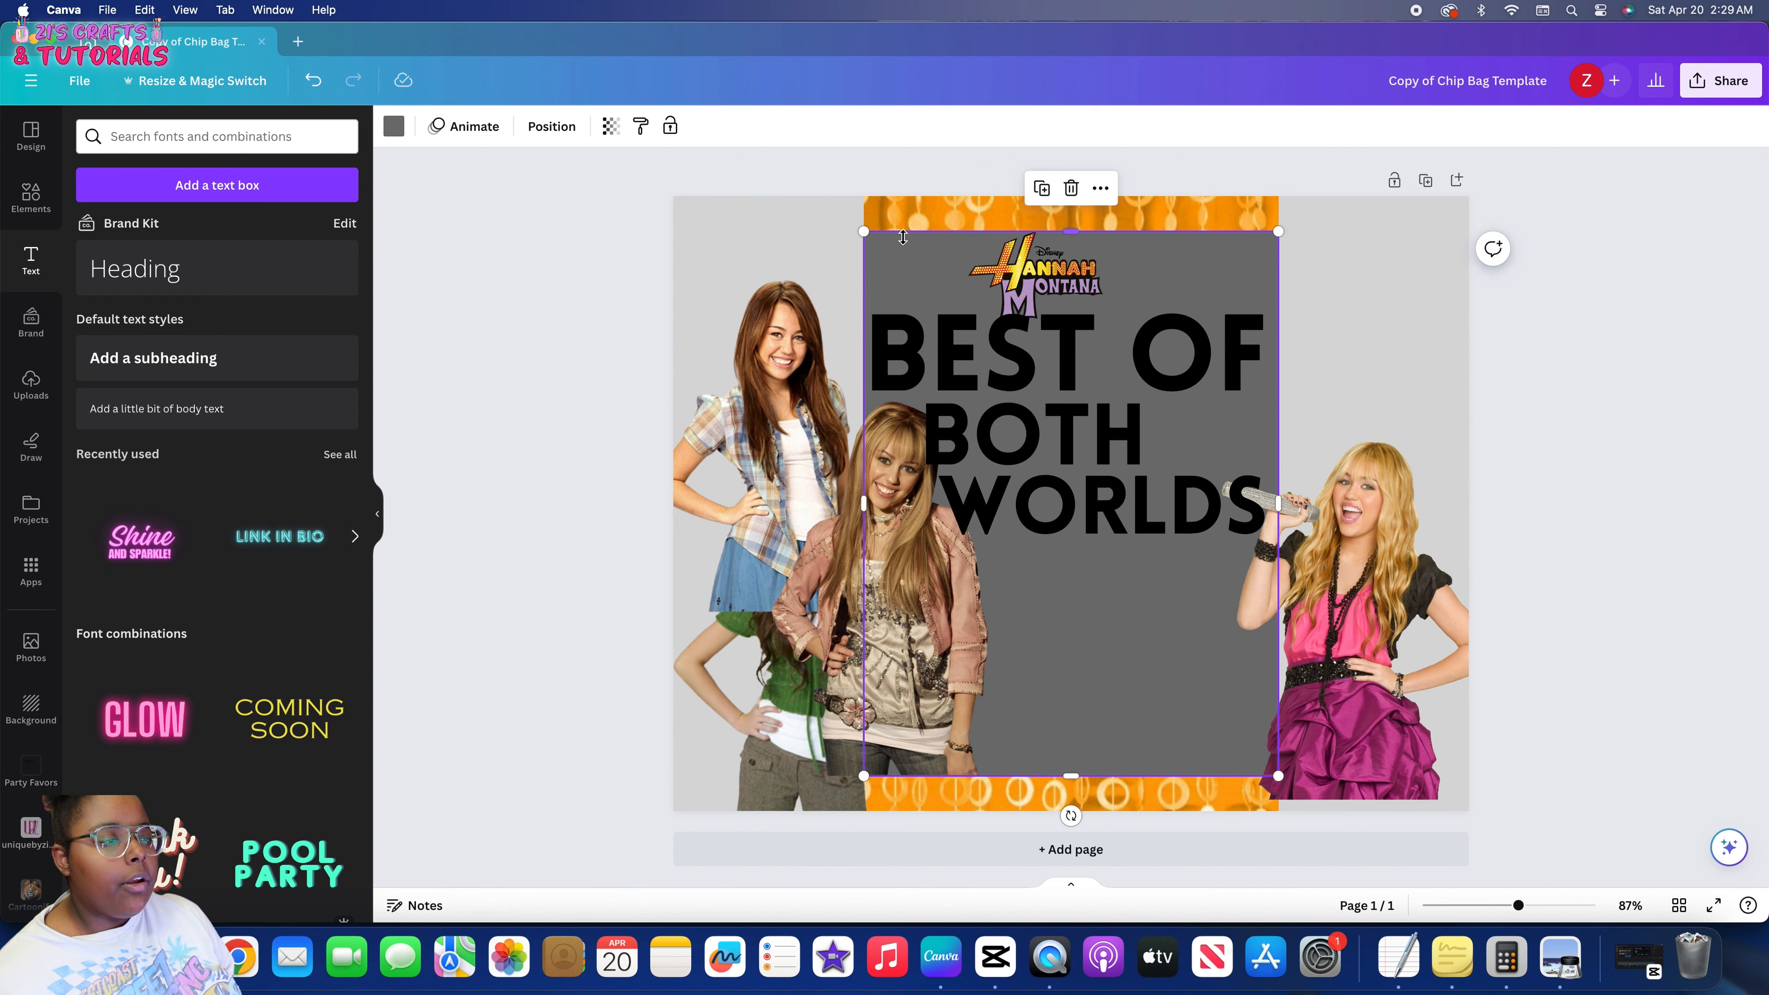
left_click_drag(1056, 282, 1095, 282)
key("super+z")
left_click(1129, 340)
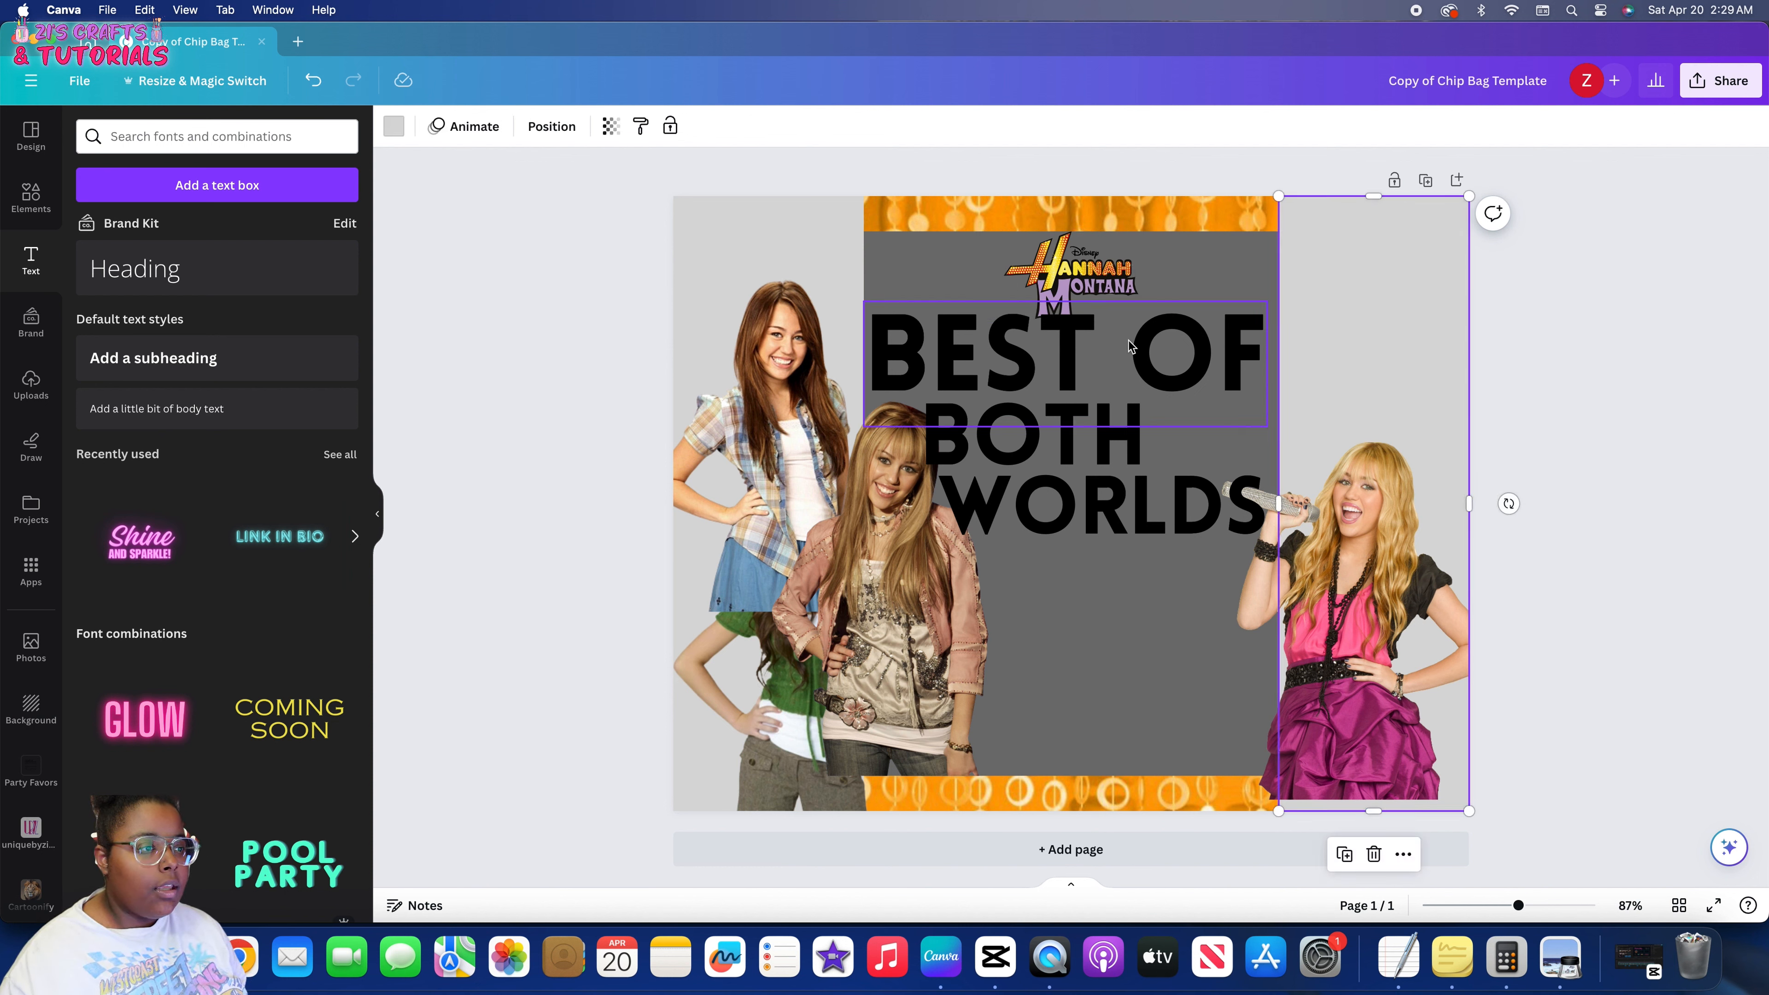
Line up the pink-jacket, plaid-shirt and green-top photos across the lower grey panel beside the singing Hannah Montana photo
left_click_drag(840, 482, 1169, 527)
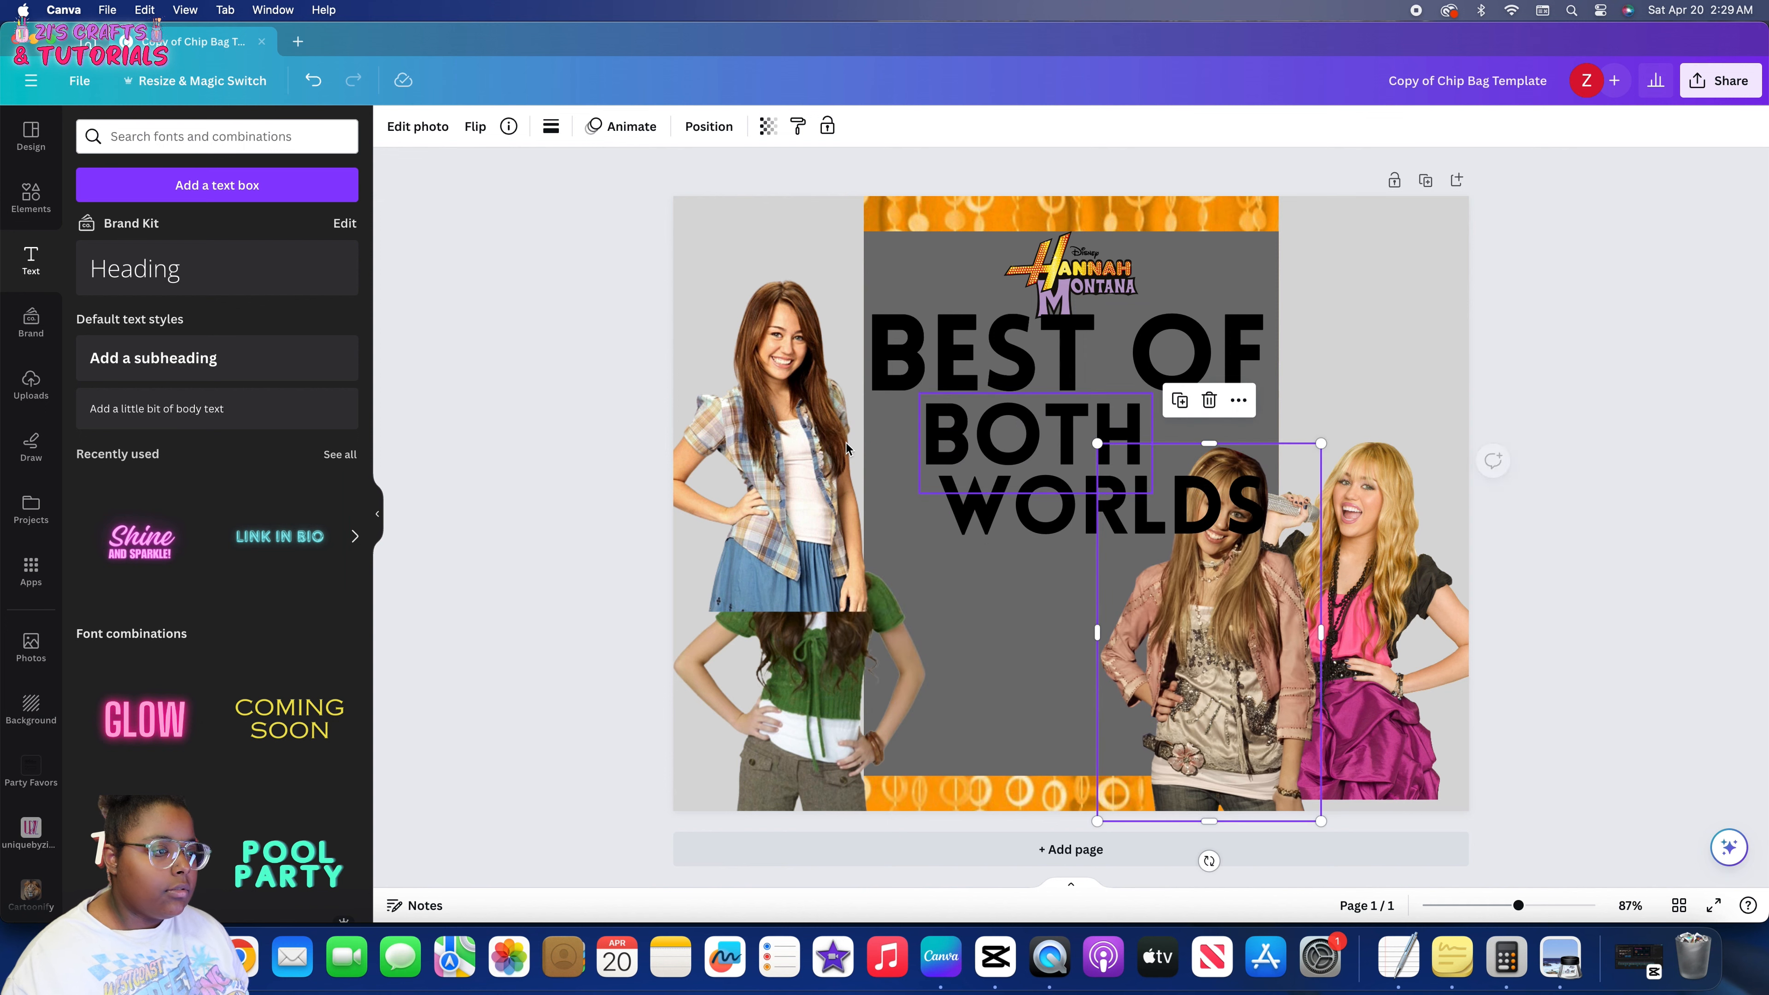
left_click_drag(791, 446, 1091, 553)
left_click_drag(861, 556, 981, 556)
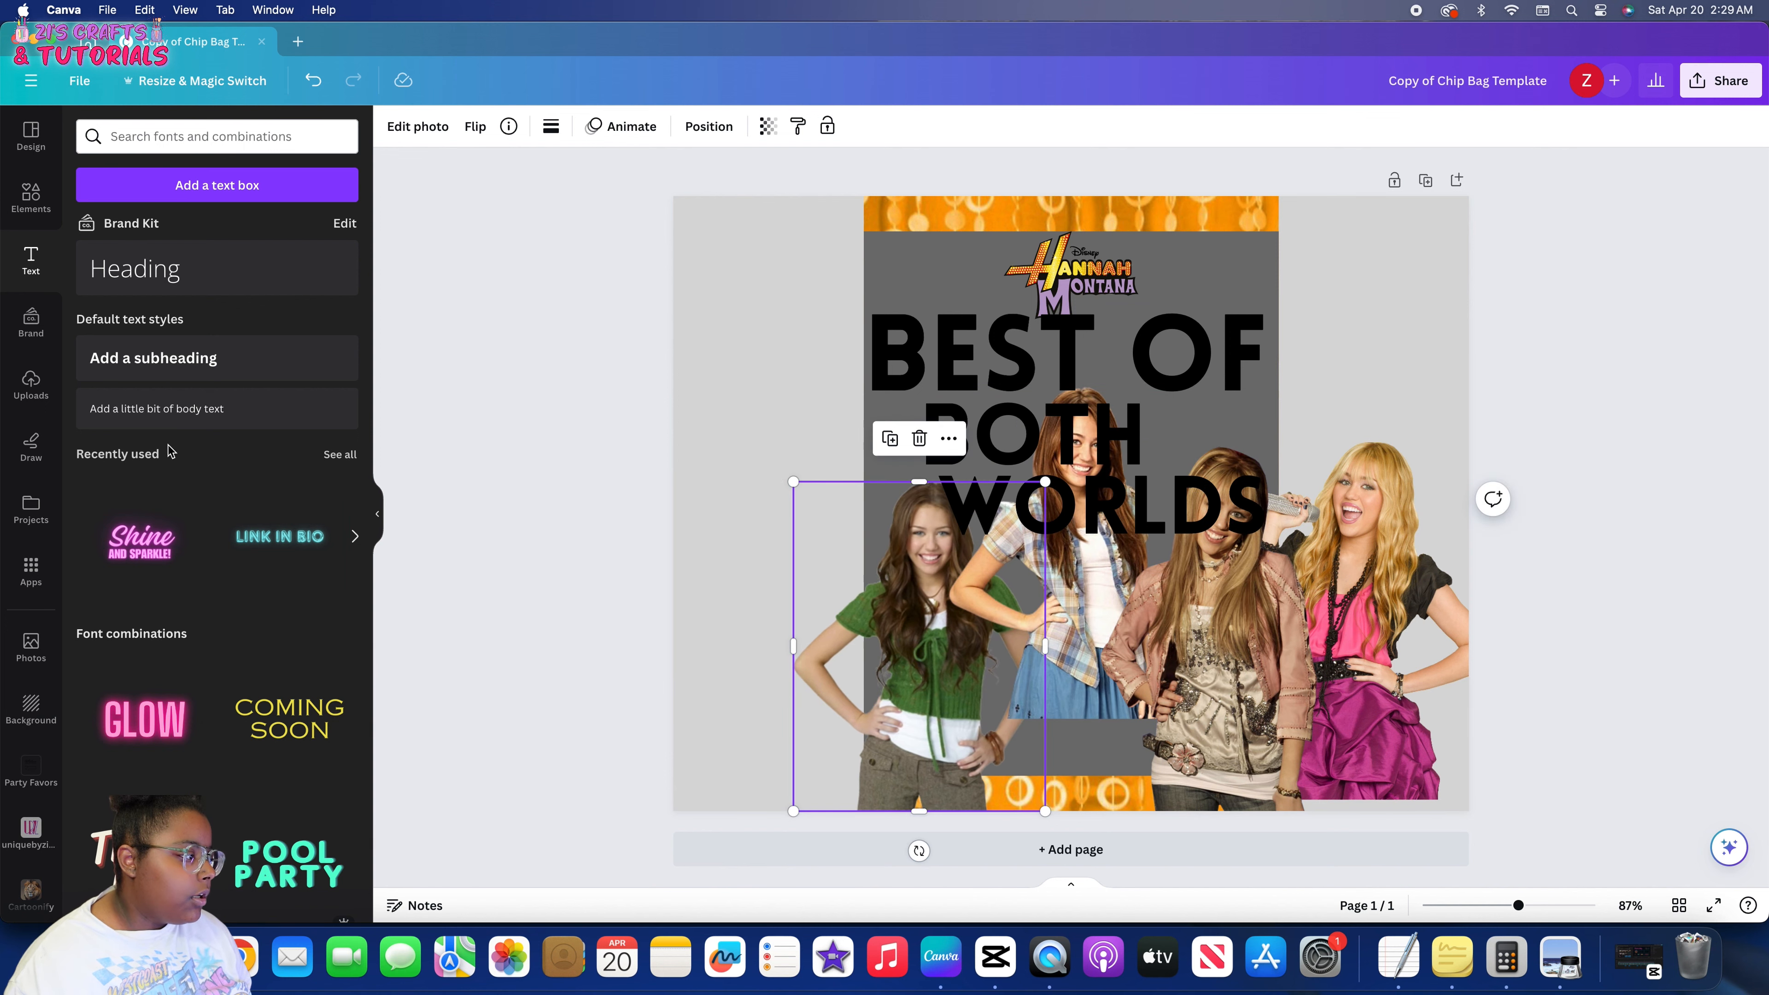
Insert the Birthday Nutrition Facts label from the Party Favors folder and position it over the left side of the bag design
scroll(40, 606, "down", 3)
left_click(31, 635)
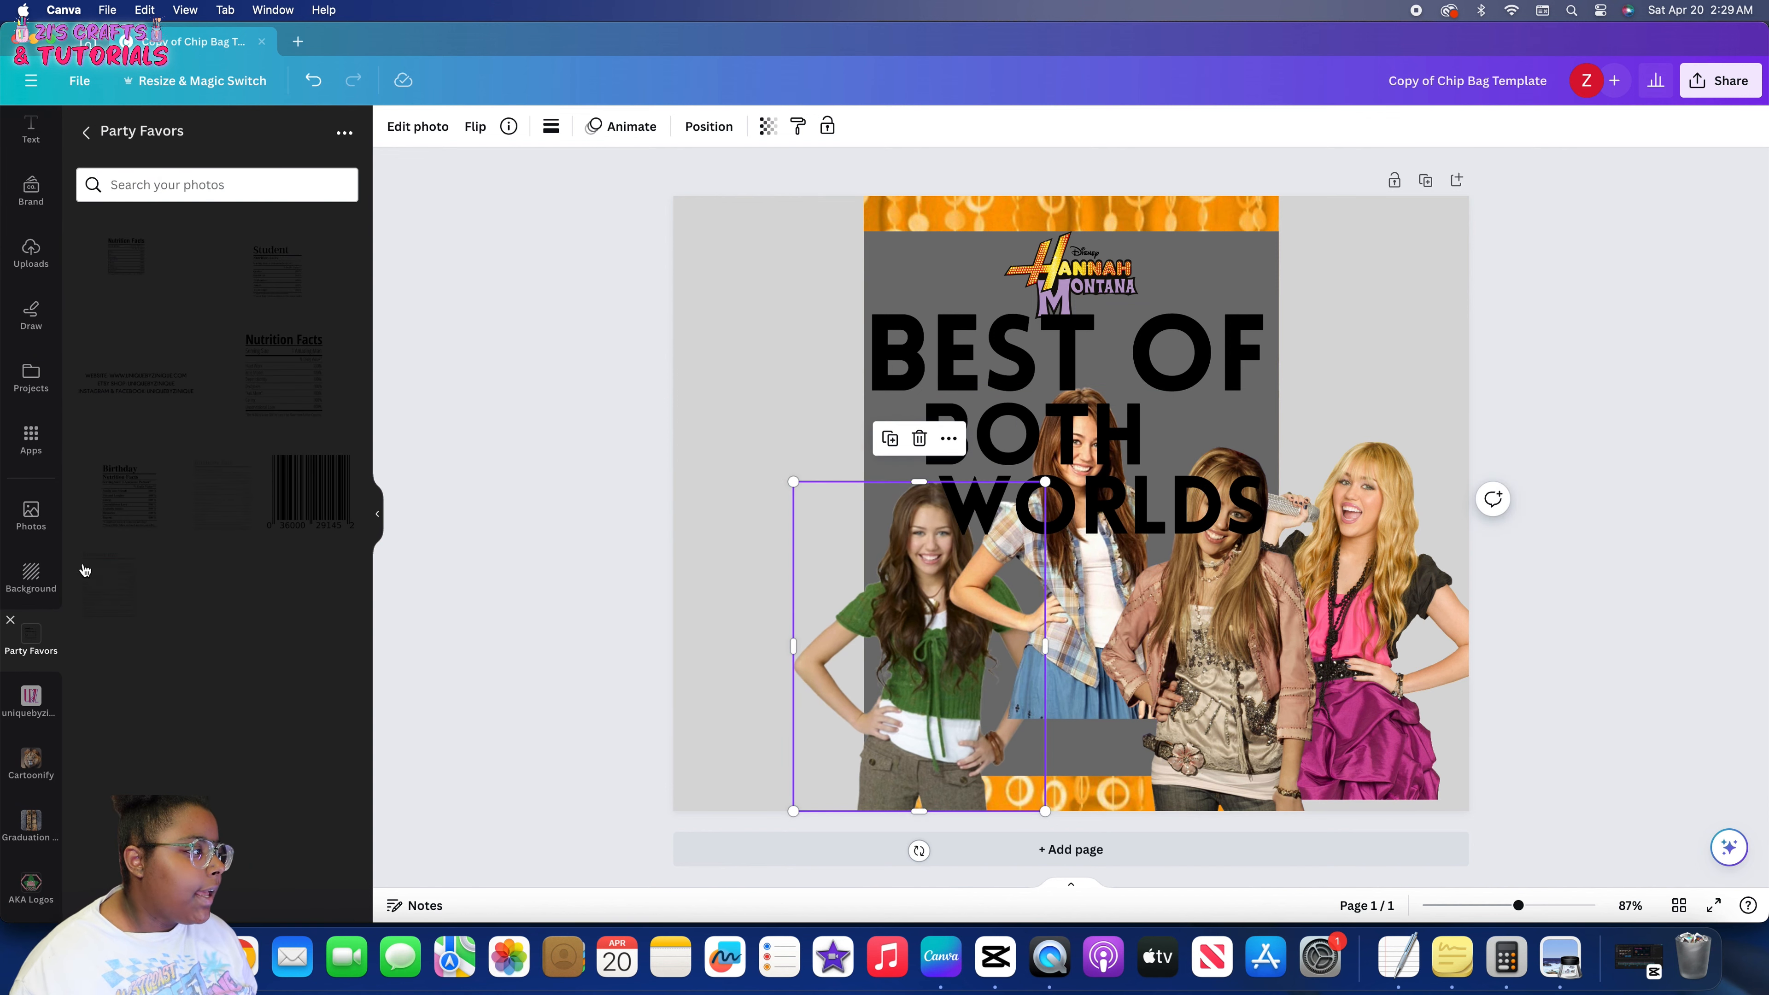
left_click_drag(149, 279, 558, 426)
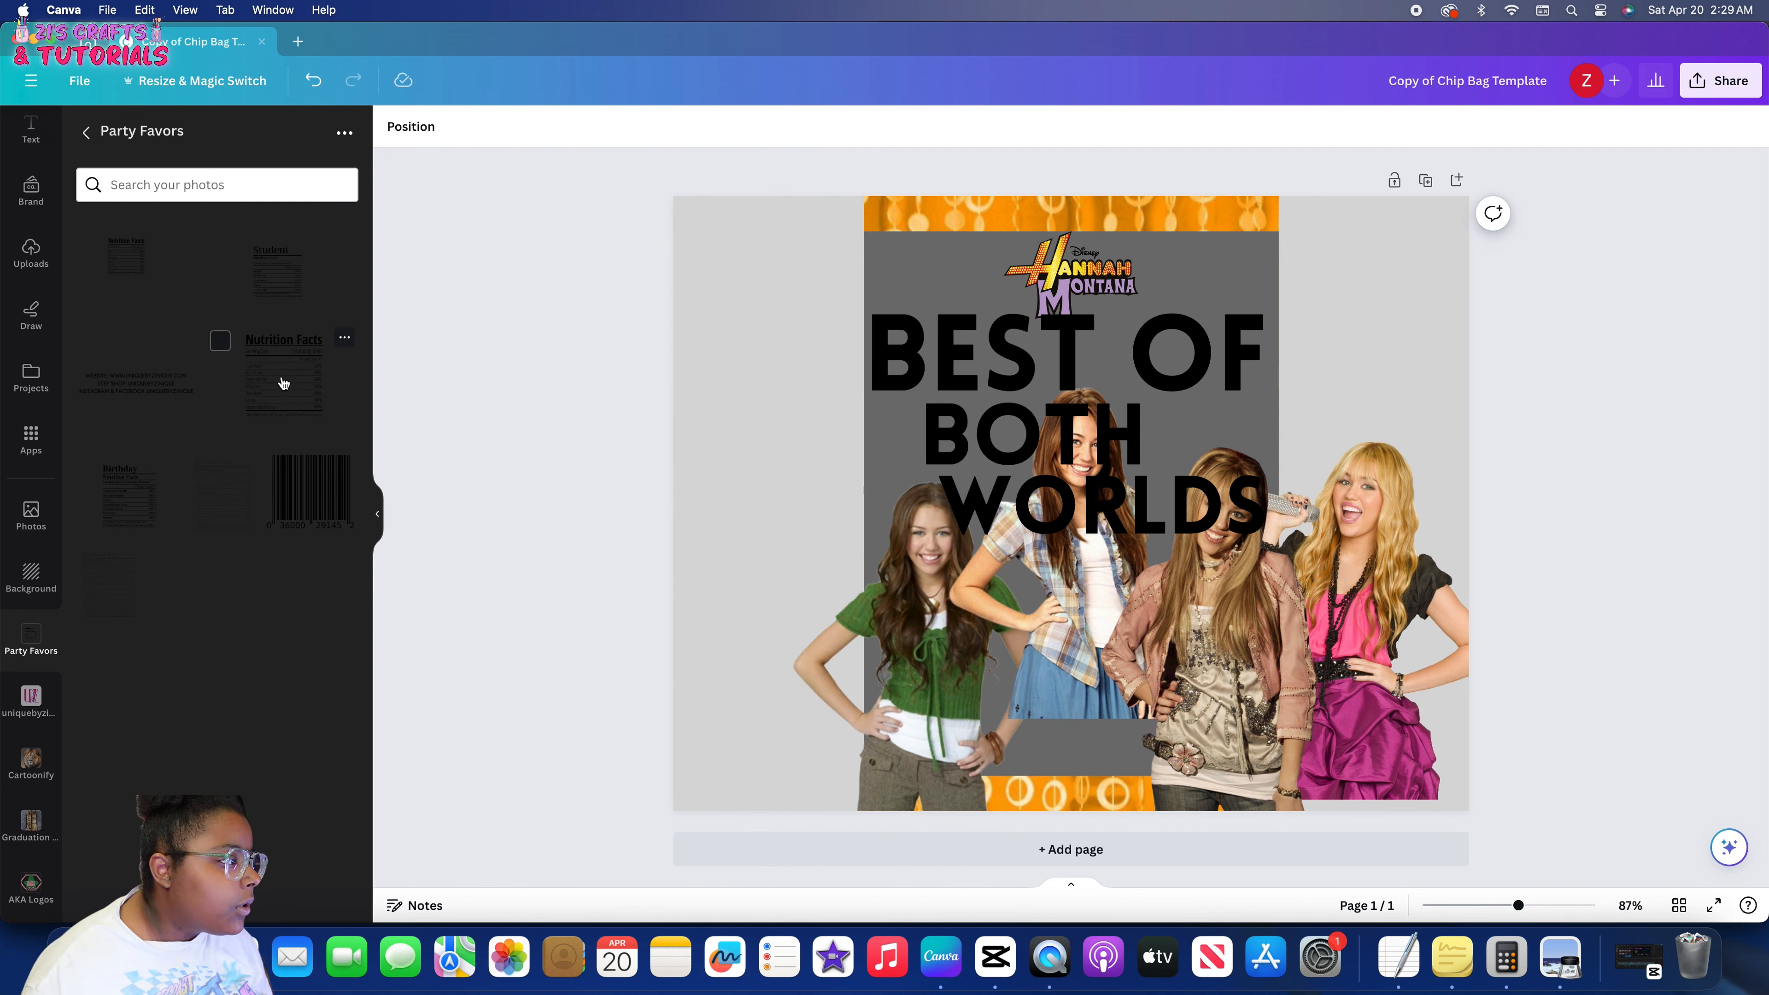
left_click(149, 532)
left_click_drag(806, 514, 660, 501)
left_click_drag(595, 367, 735, 390)
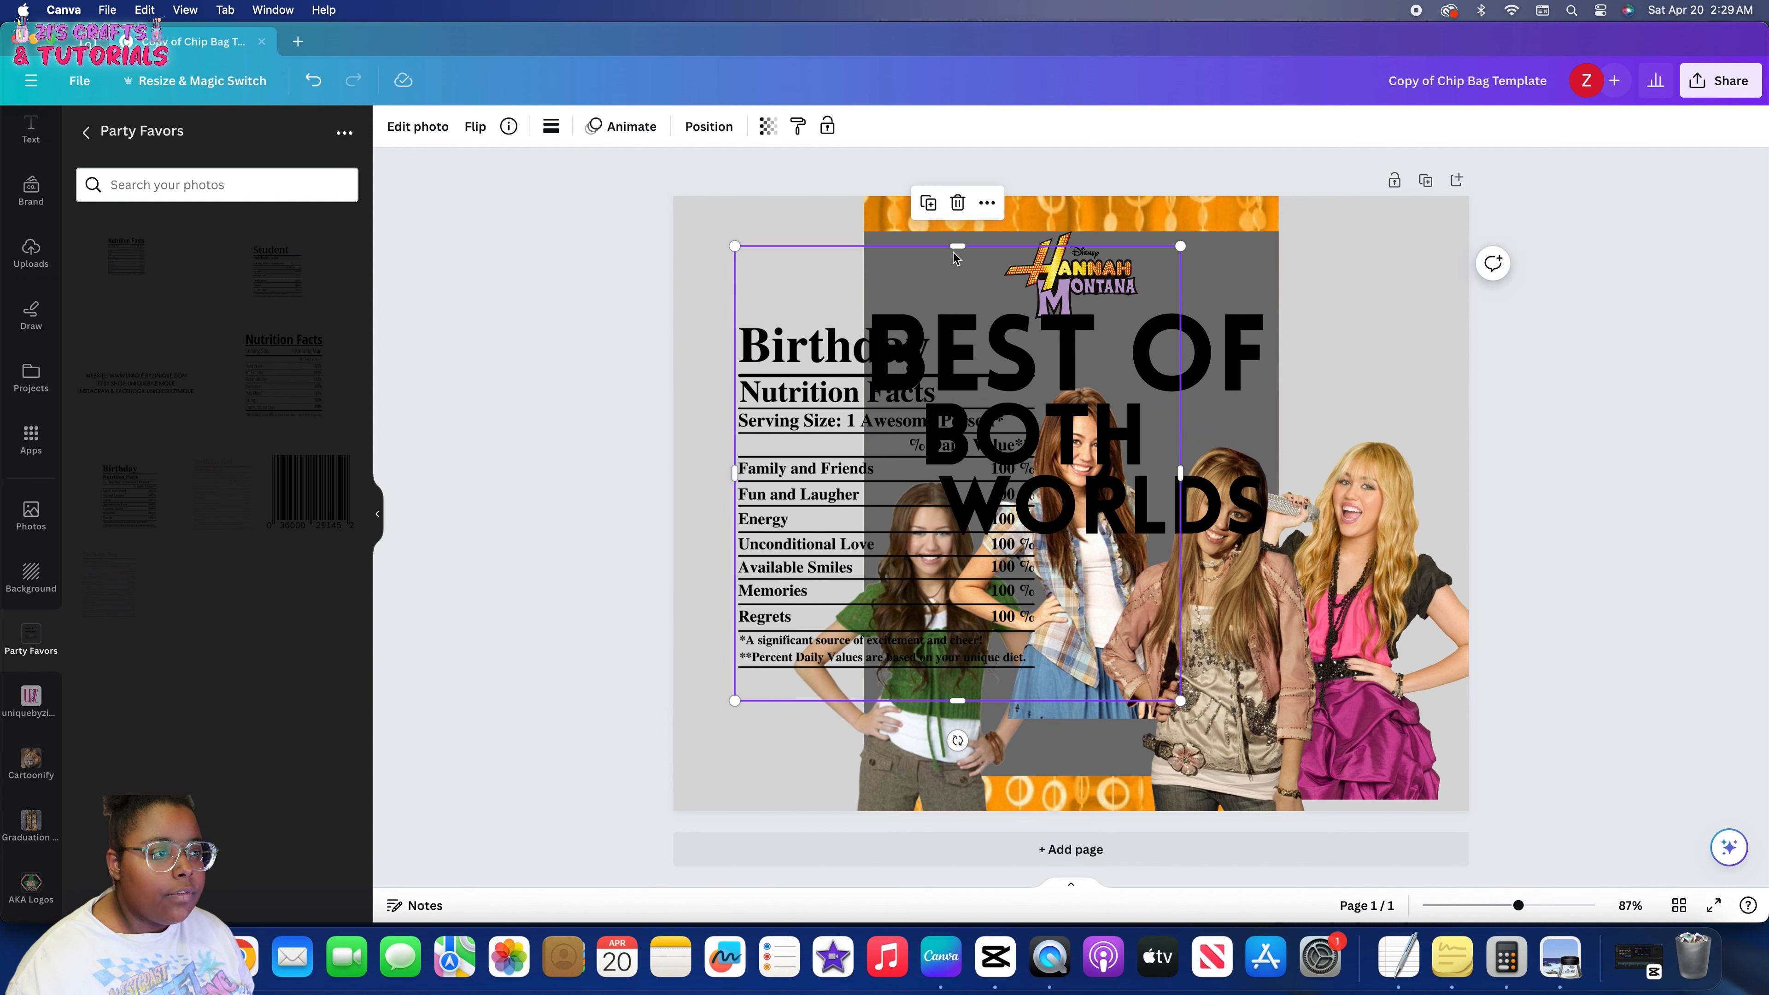
Crop the empty margins off the nutrition label and shrink it to fit the upper part of the light grey left panel
left_click_drag(953, 252, 951, 321)
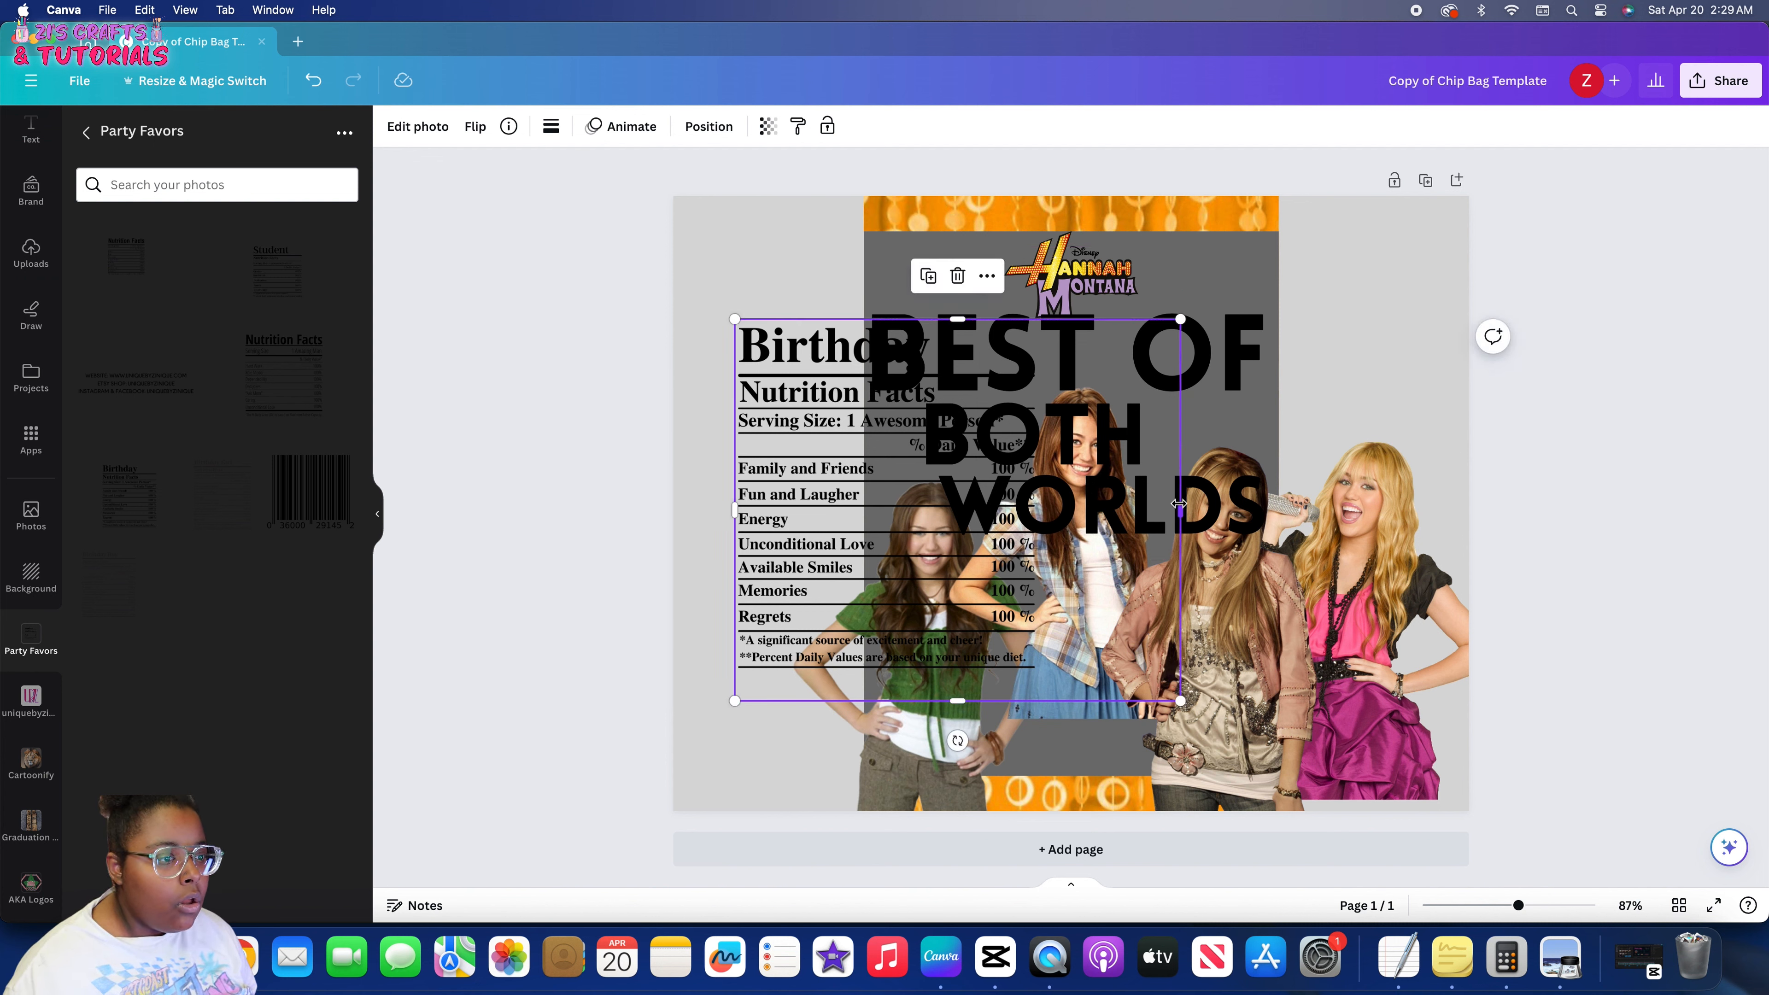
left_click_drag(1179, 504, 1045, 508)
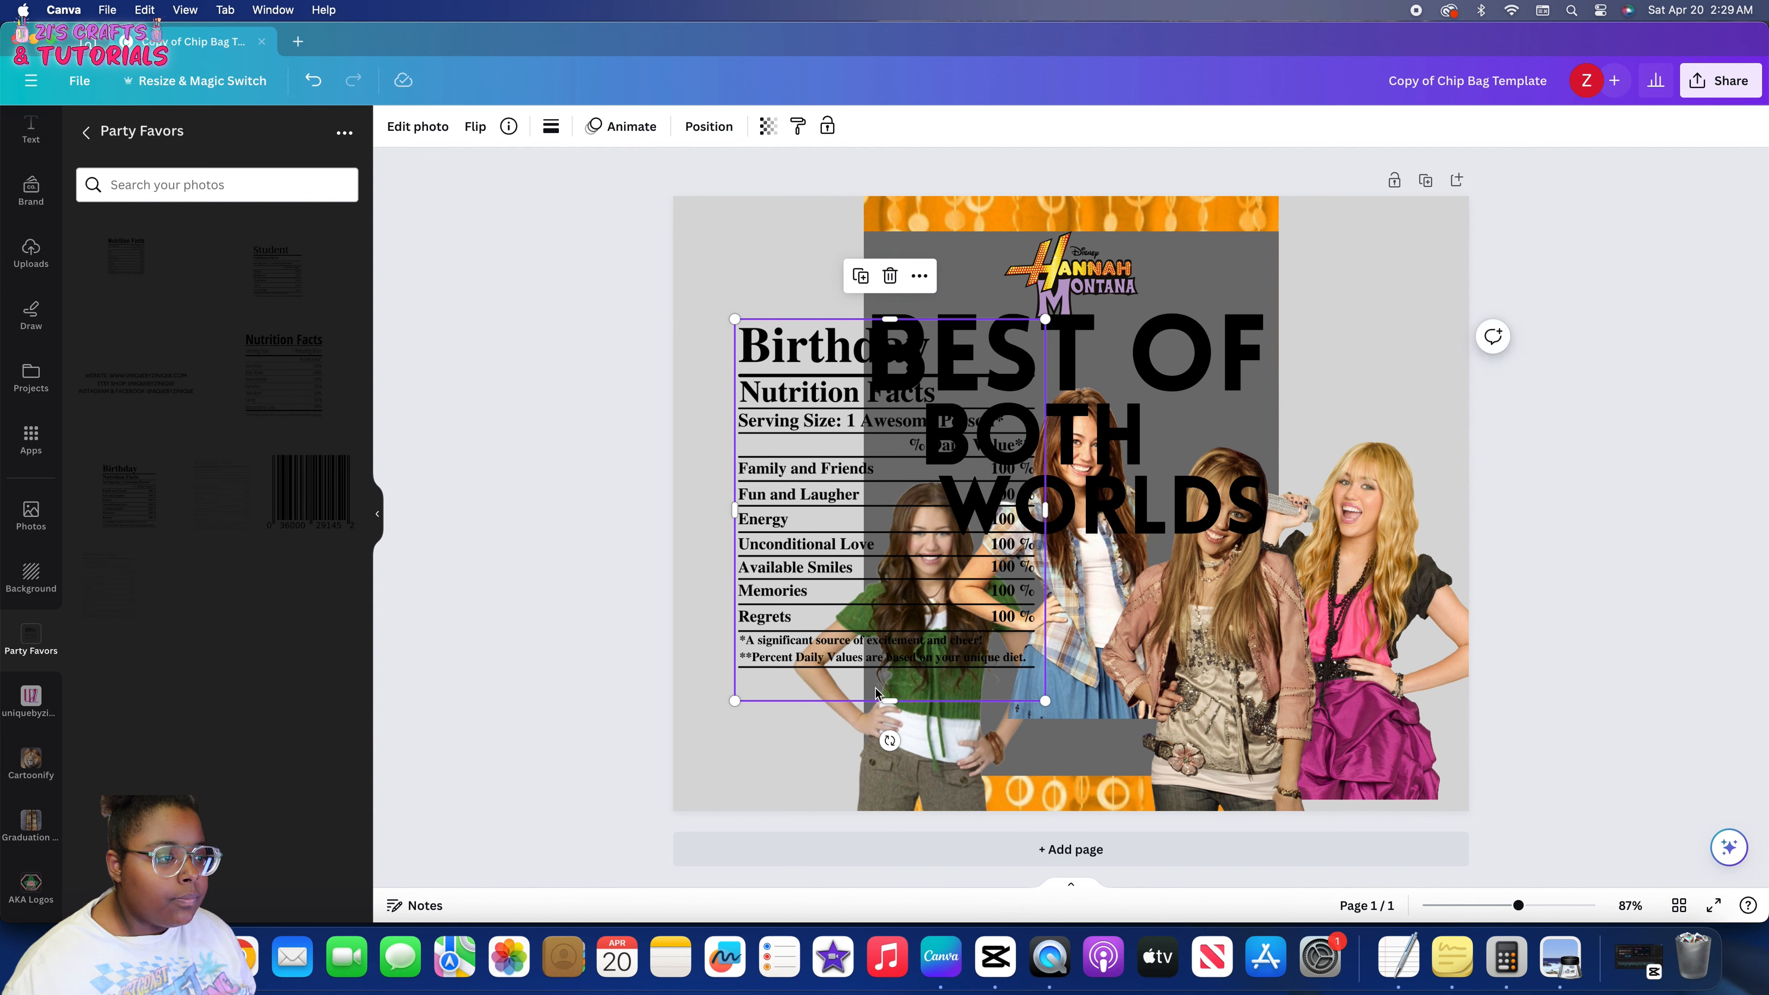
left_click_drag(881, 694, 828, 552)
left_click_drag(985, 528, 846, 422)
left_click_drag(787, 363, 792, 360)
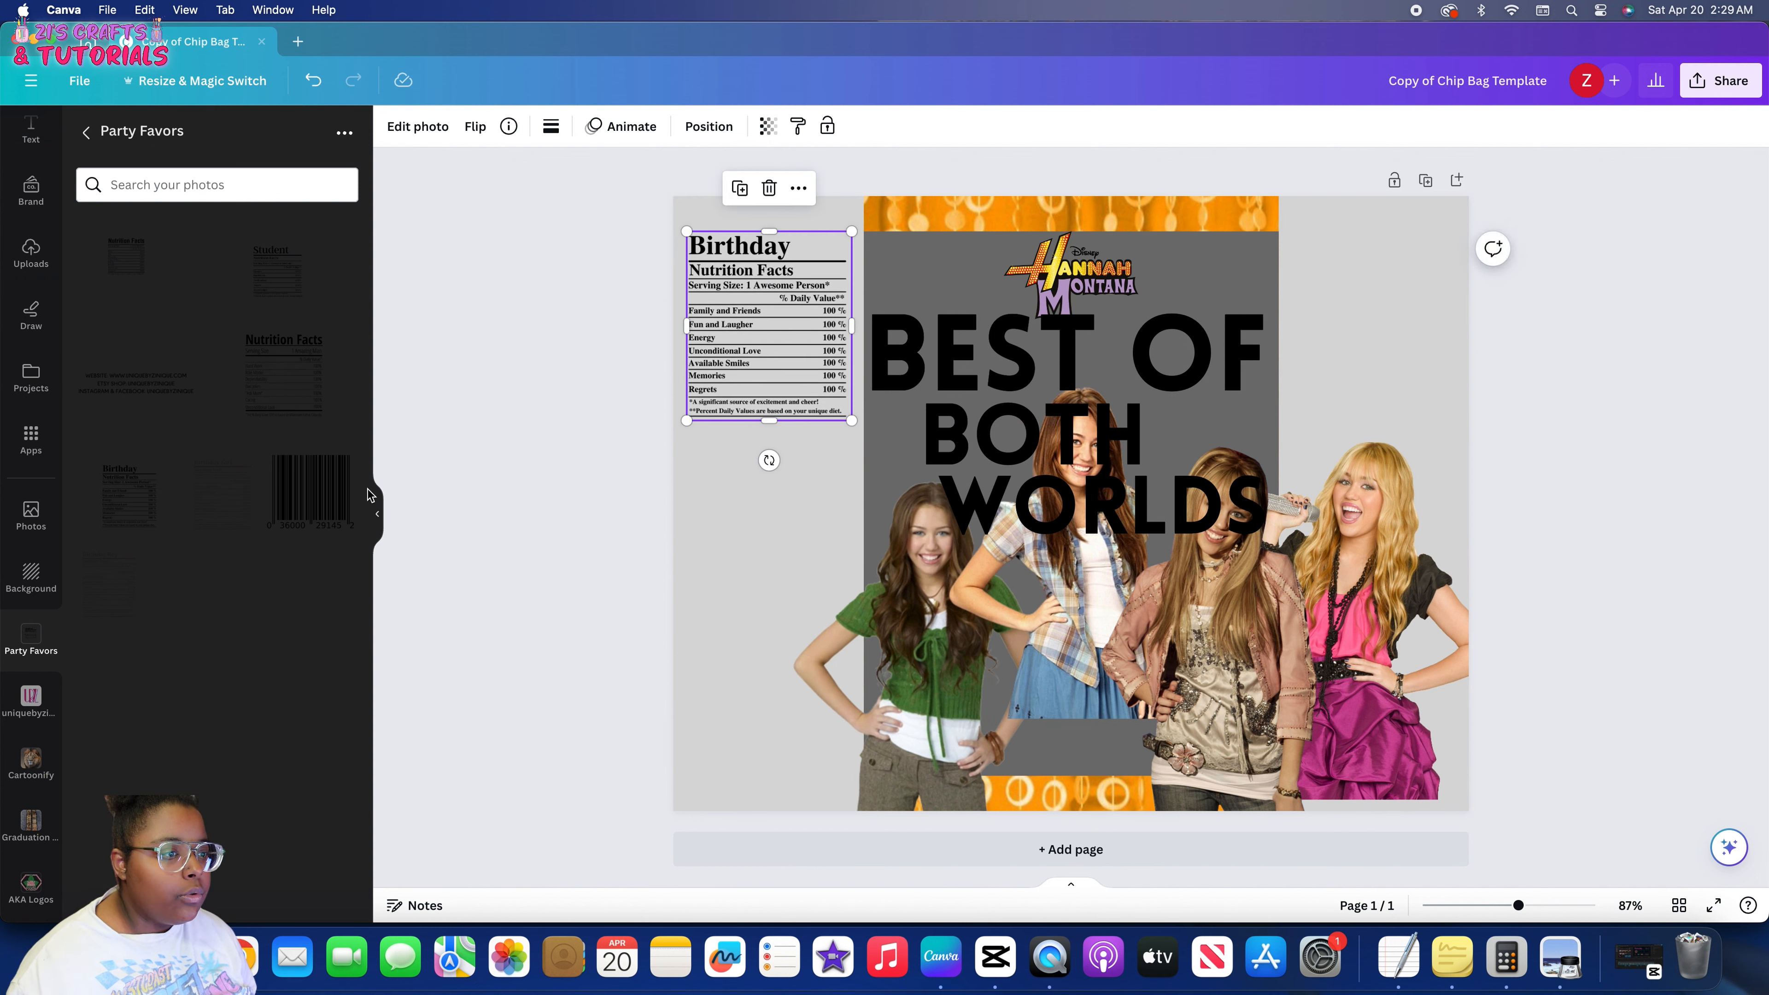
Insert the barcode image from the Party Favors folder and crop the blank margins around it
left_click_drag(887, 513, 831, 382)
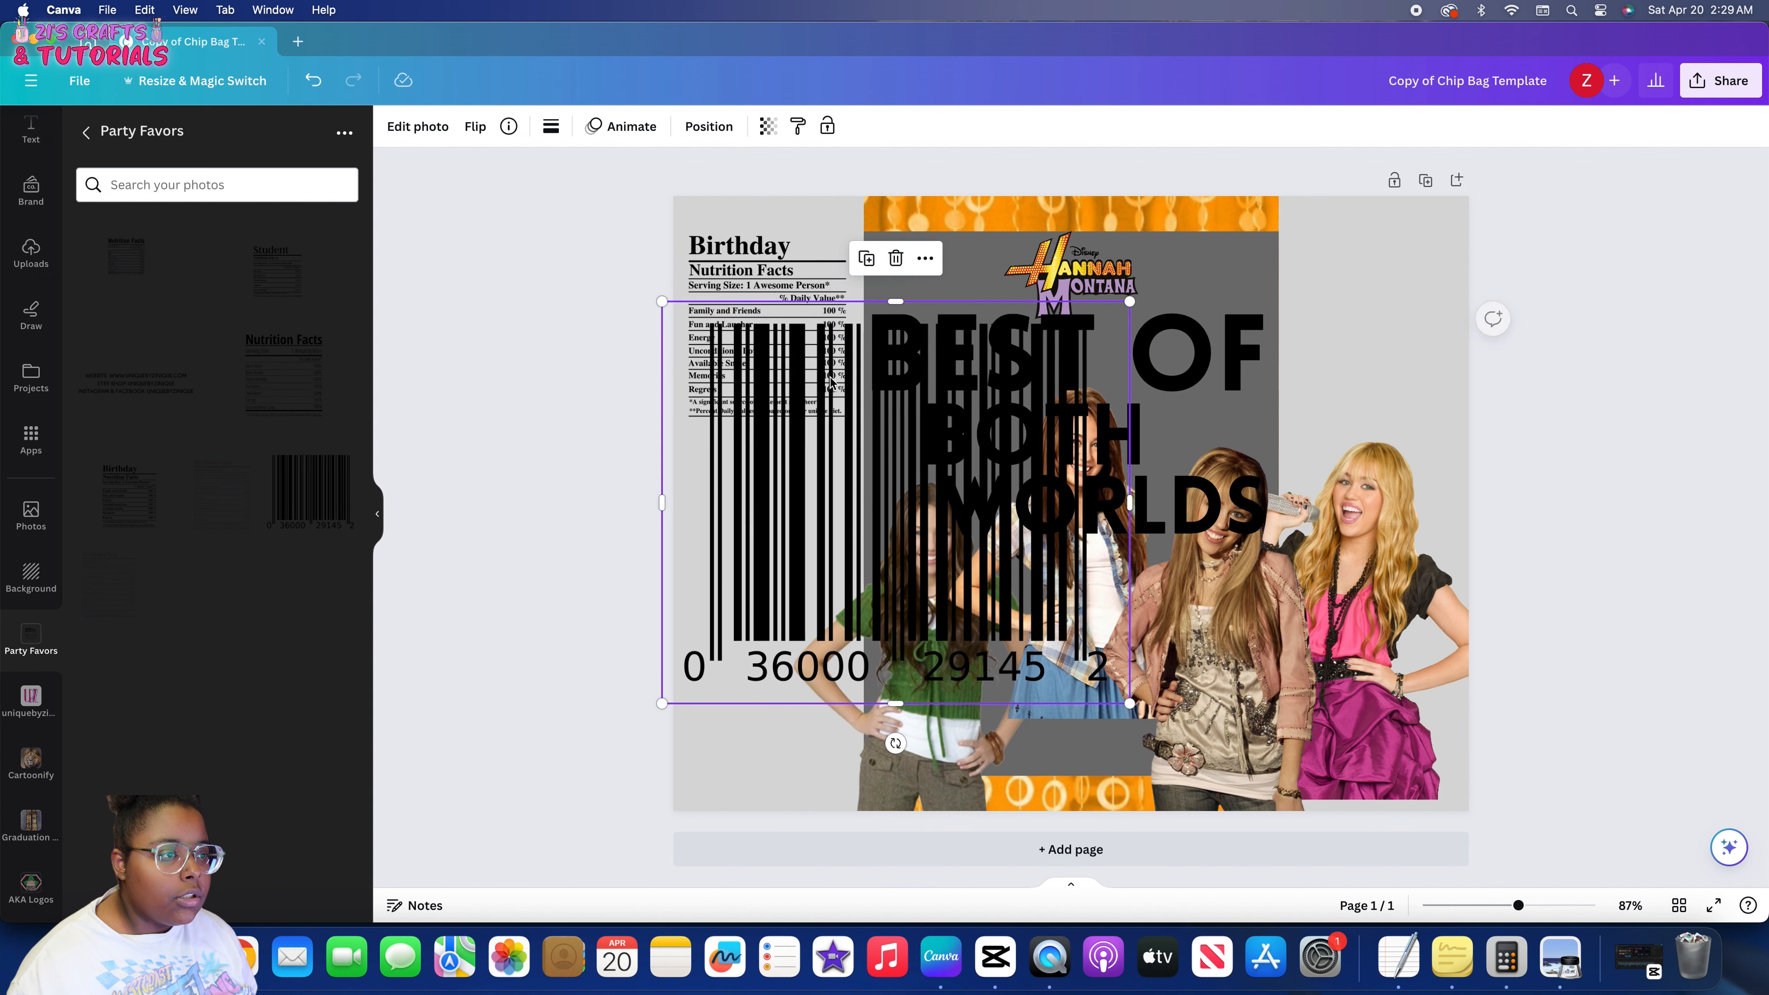
left_click_drag(883, 304, 883, 315)
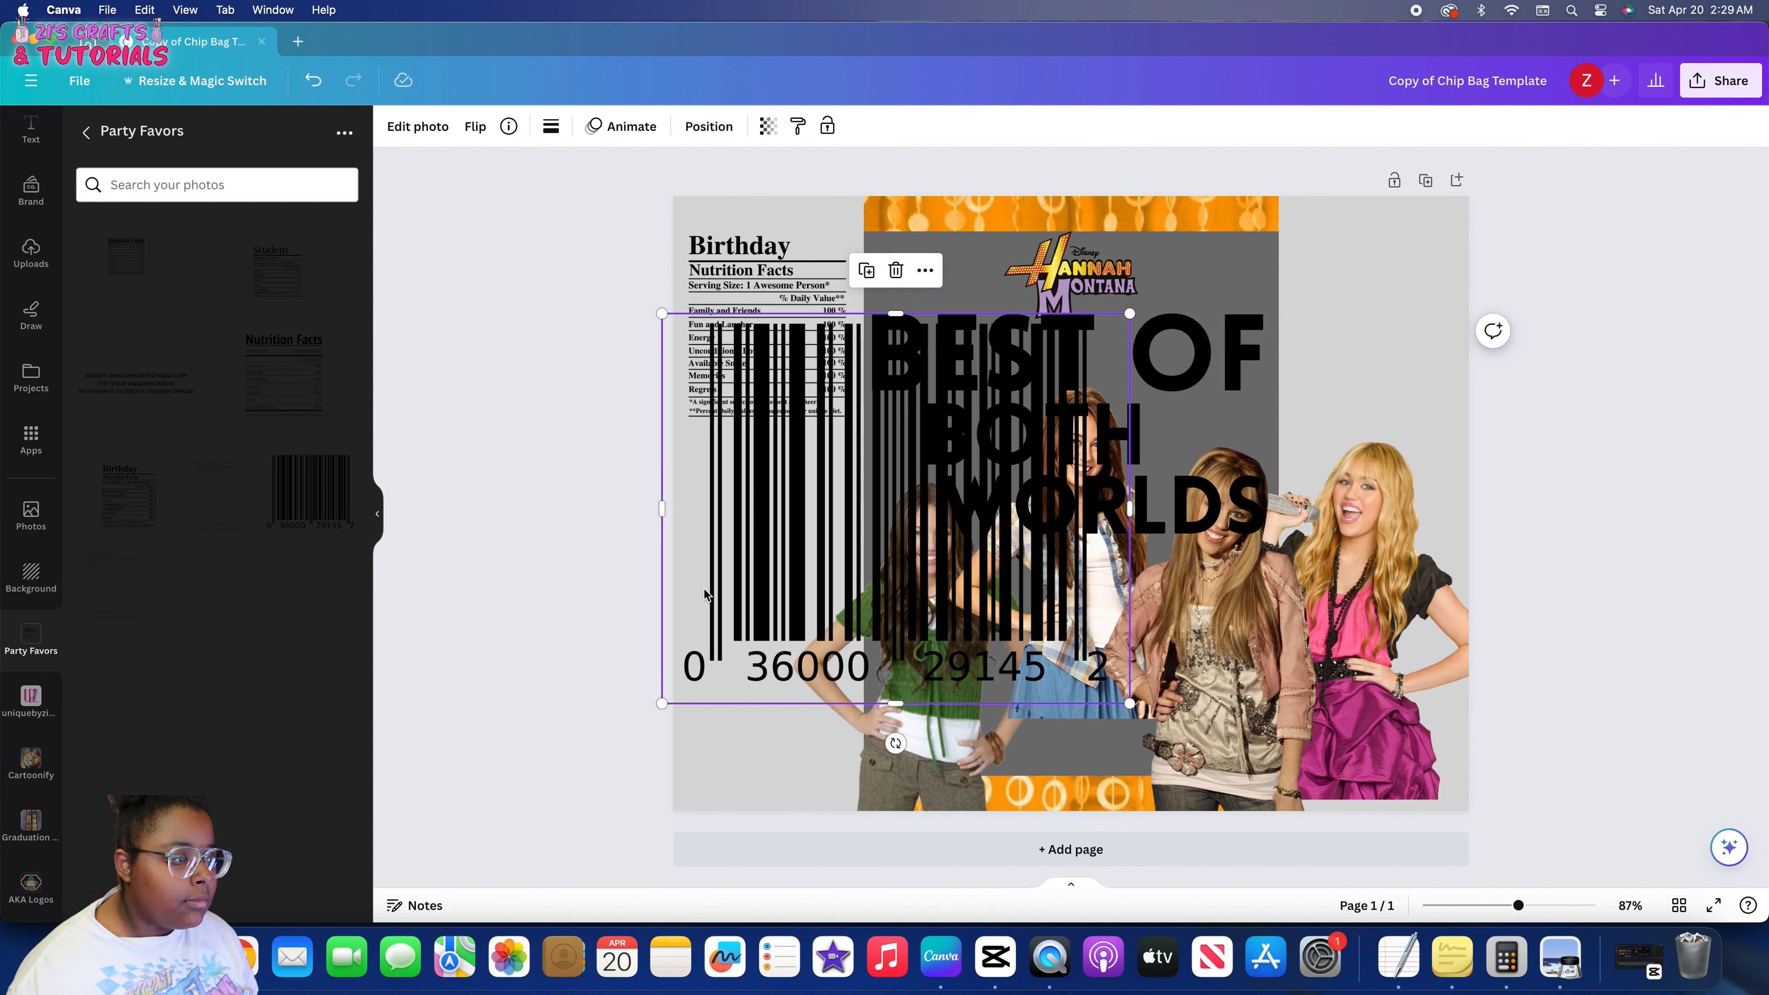
left_click_drag(670, 587, 673, 584)
left_click_drag(905, 703, 921, 690)
left_click_drag(1133, 570, 1104, 574)
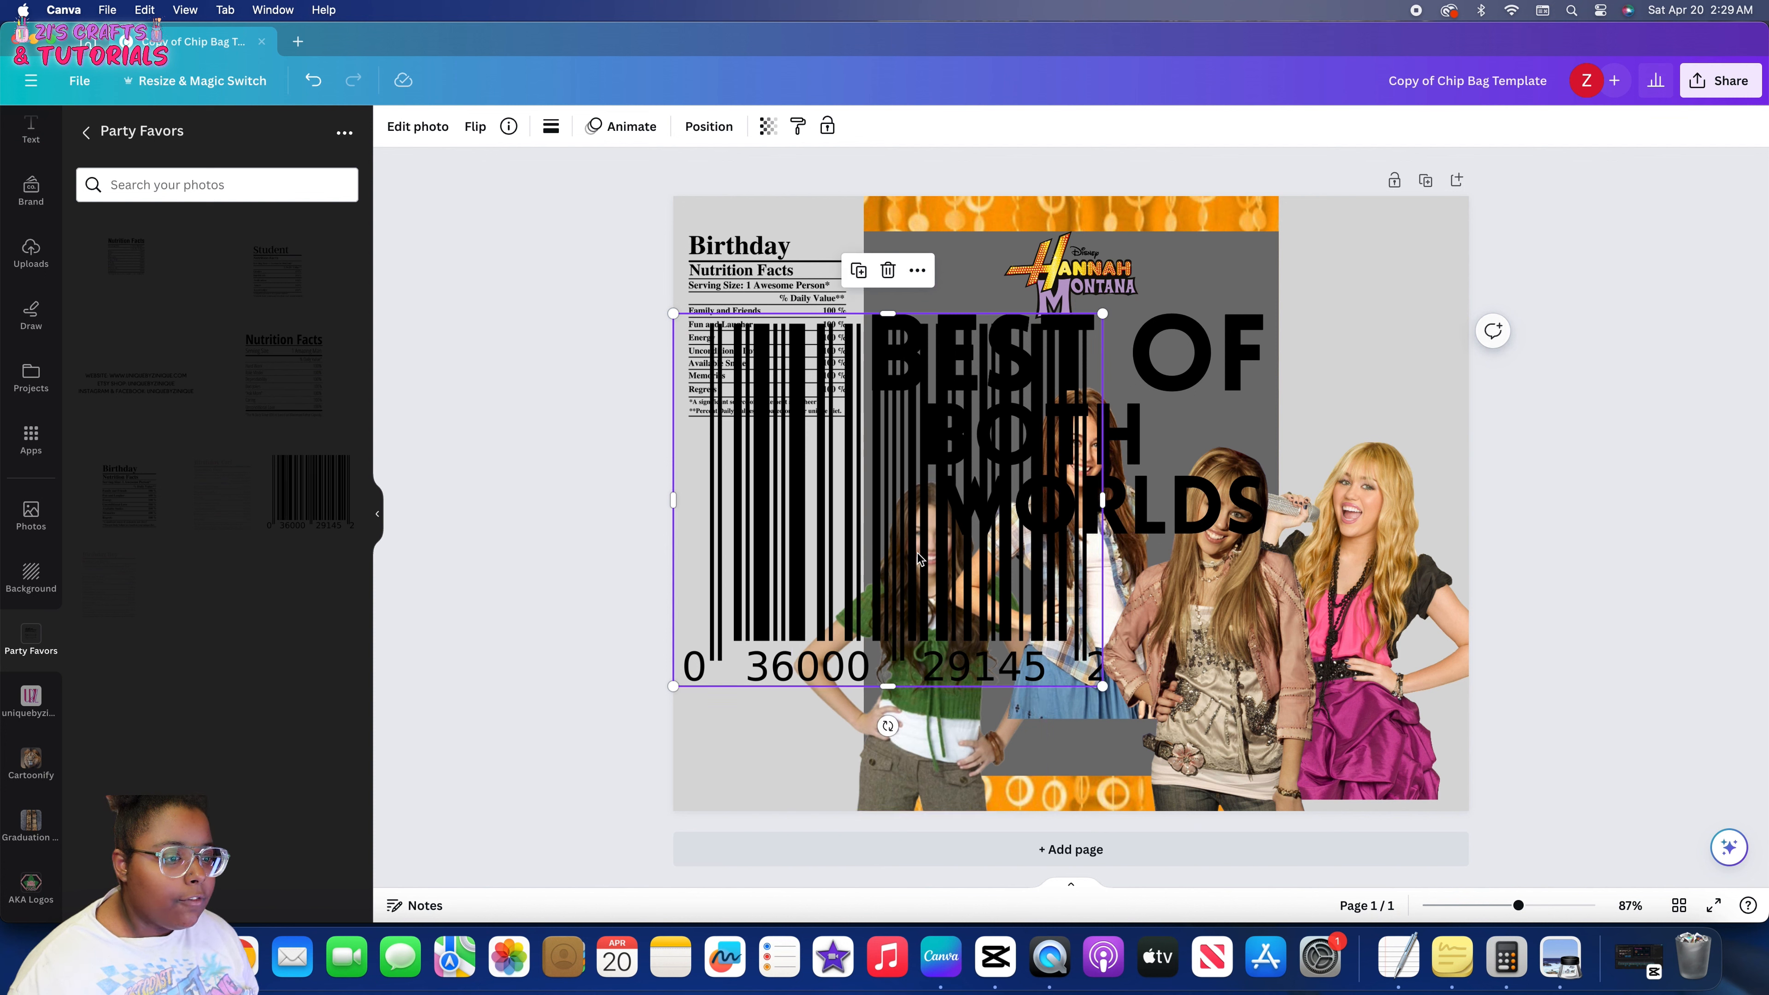
Adjust the barcode's right crop edge and shrink it to fit at the bottom of the left panel
left_click_drag(979, 514, 955, 558)
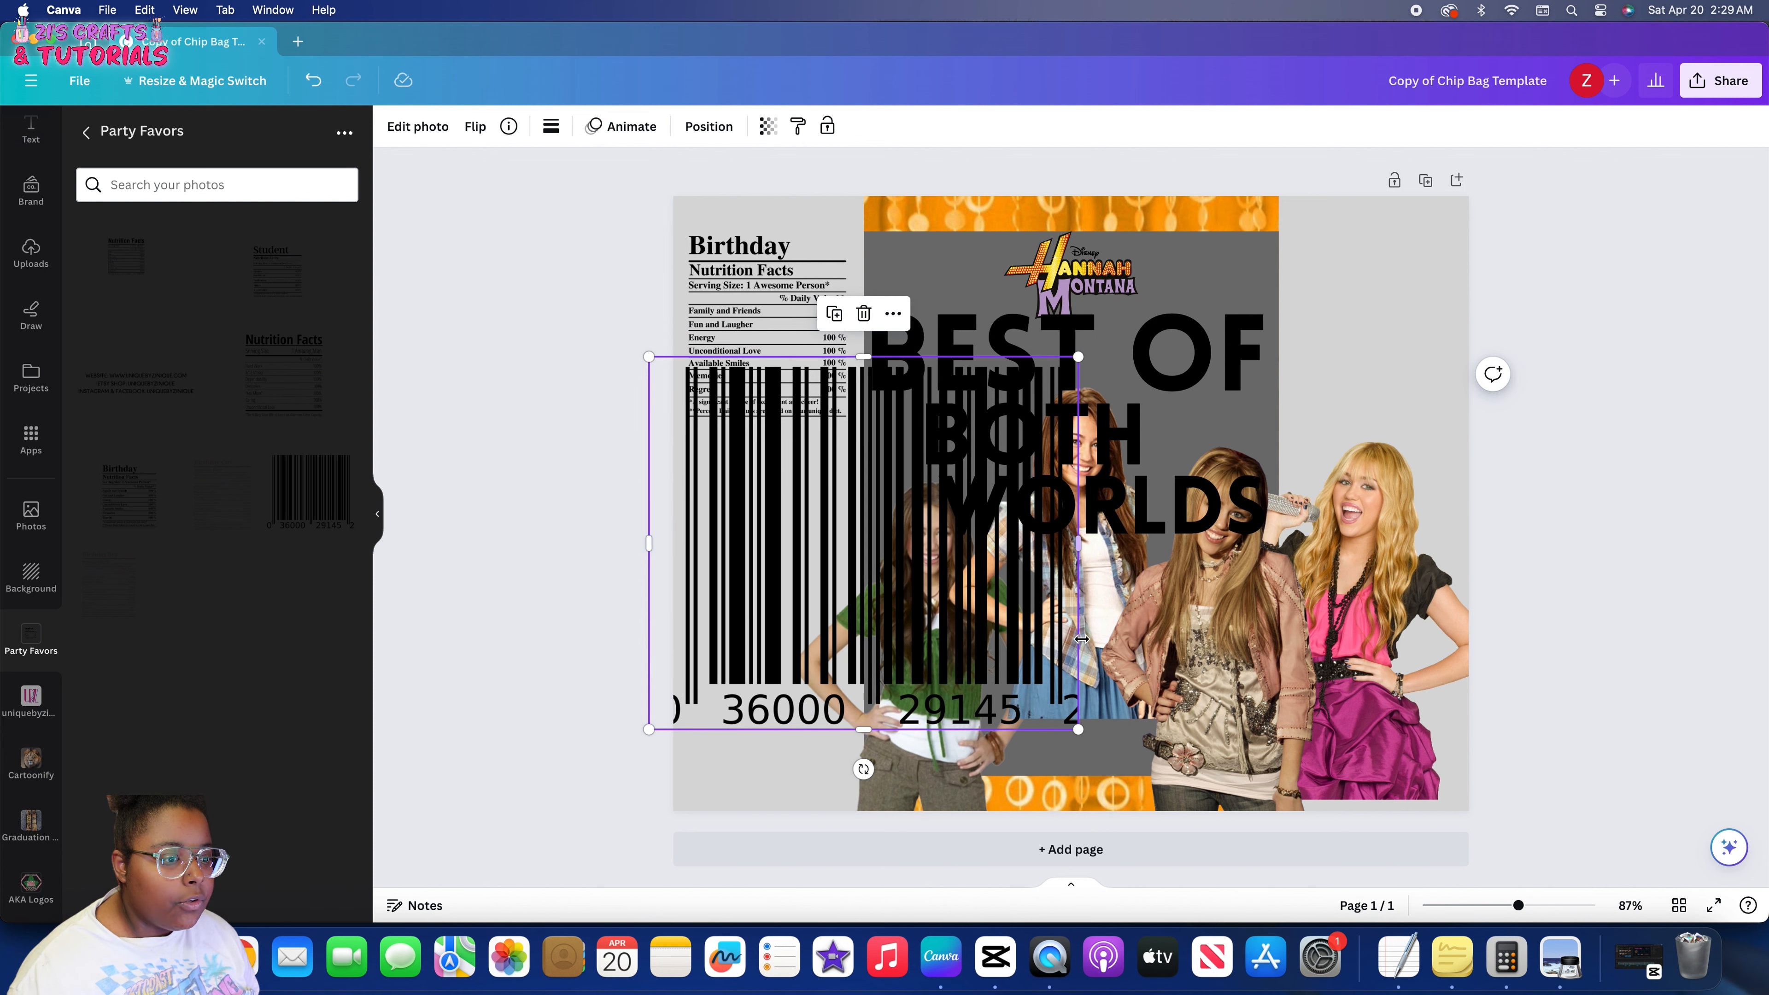
left_click_drag(1080, 639, 1091, 642)
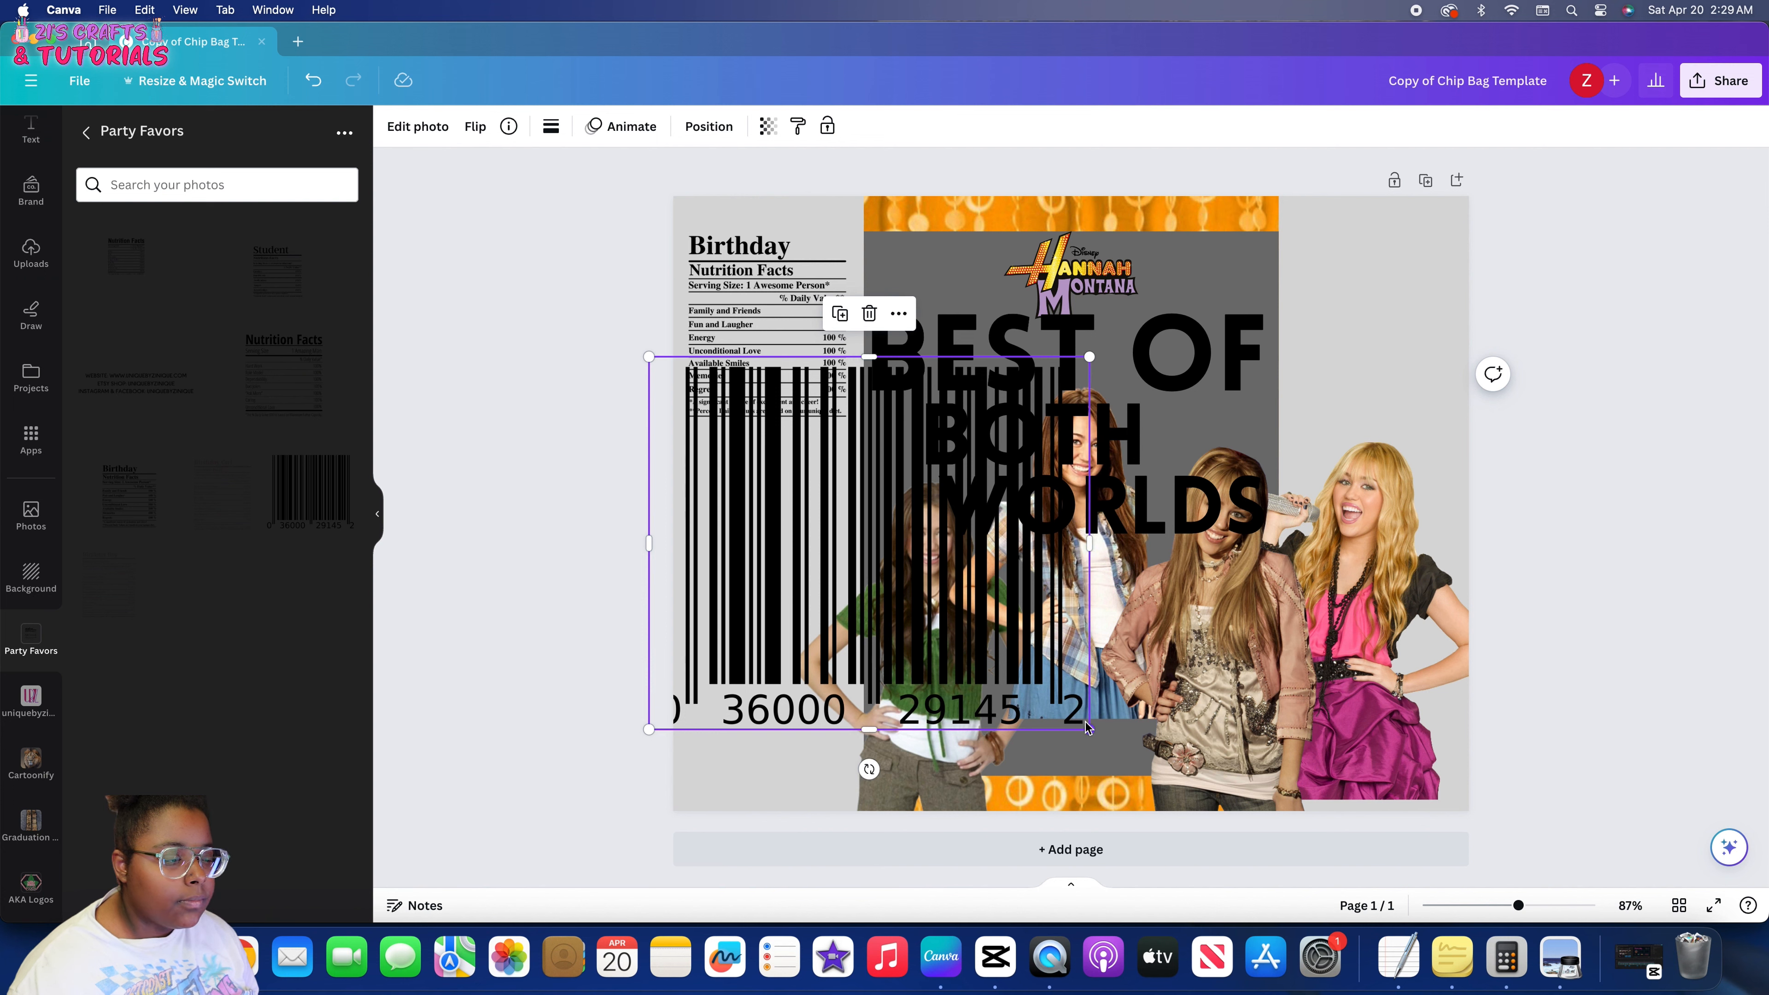
left_click_drag(1088, 728, 840, 780)
left_click_drag(792, 721, 822, 738)
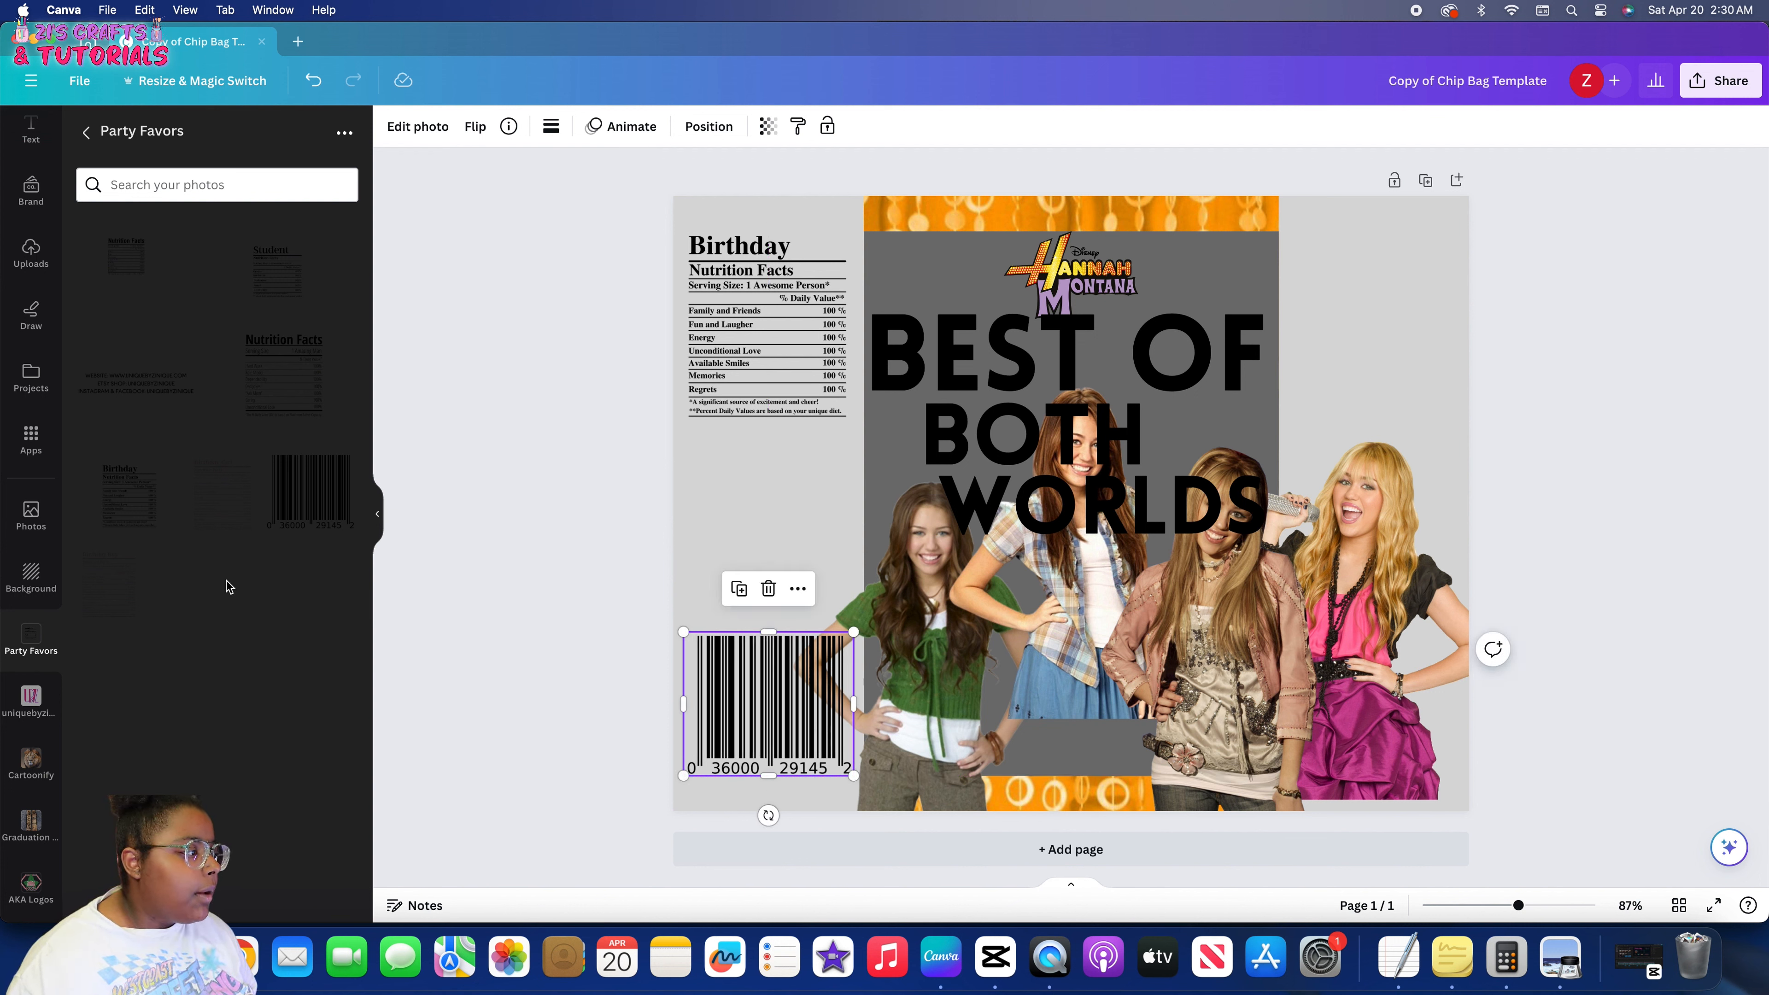
Insert the website and social media text graphic, crop its margins, and fit it between the nutrition label and barcode
left_click(153, 405)
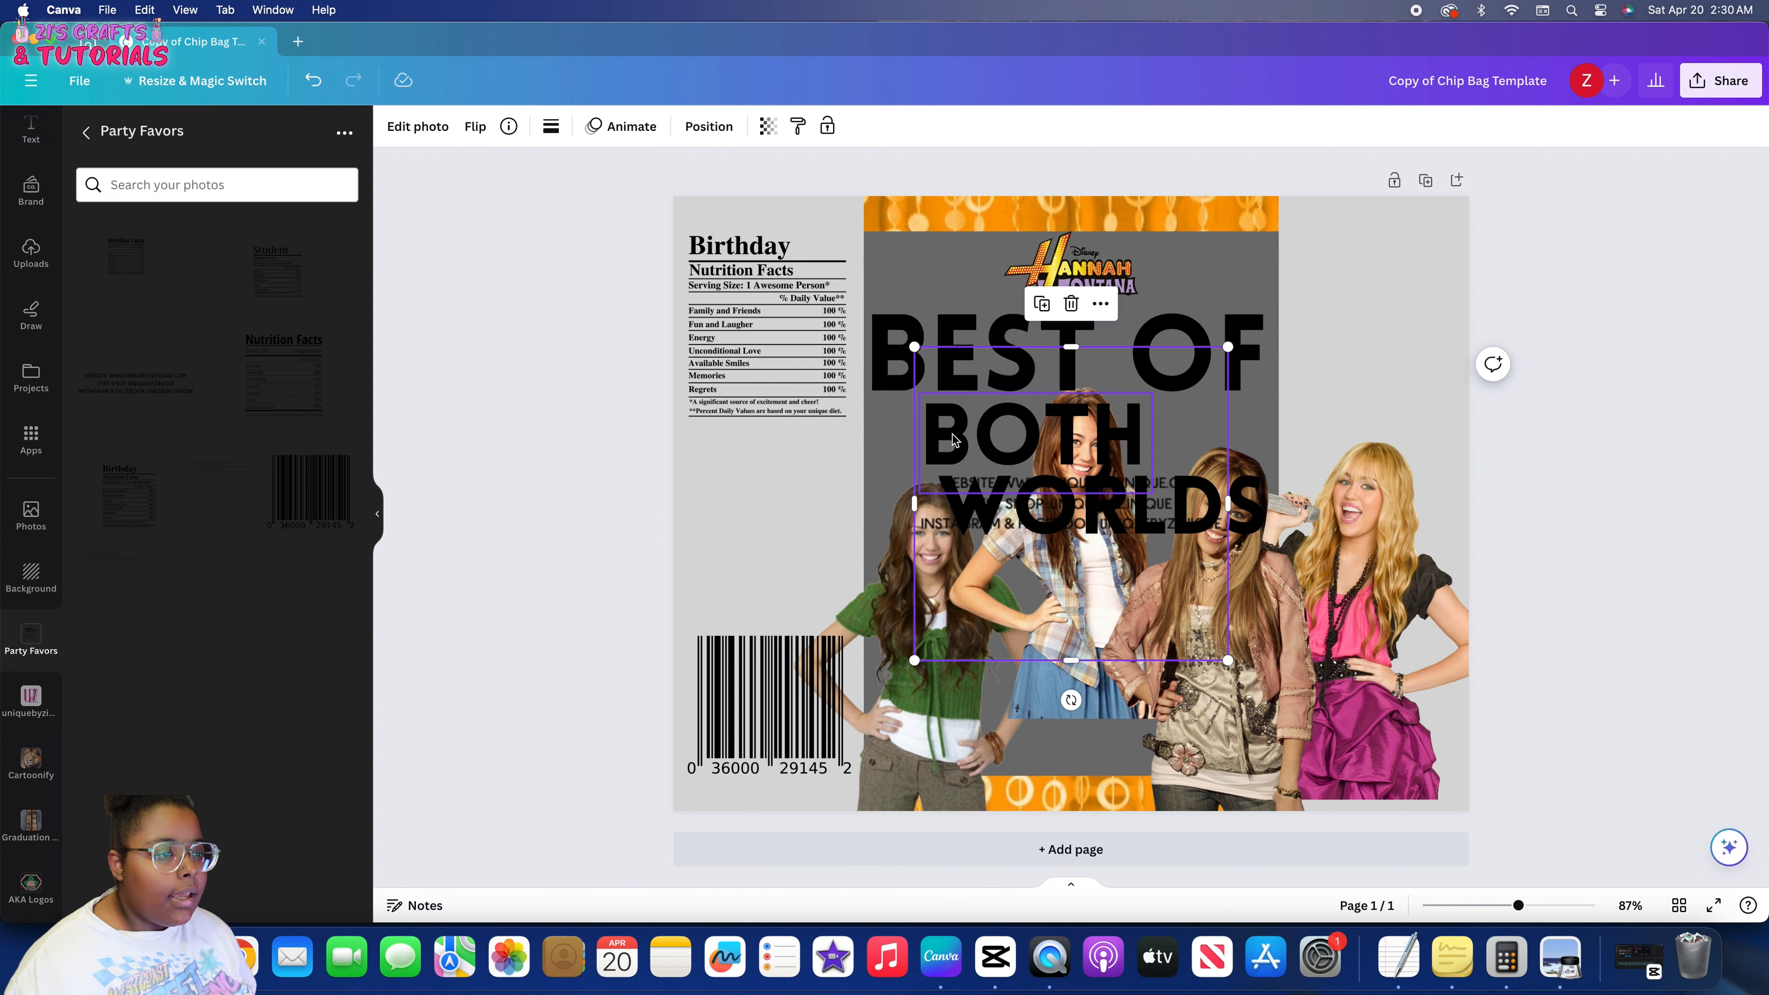
left_click_drag(954, 440, 912, 438)
left_click(938, 562)
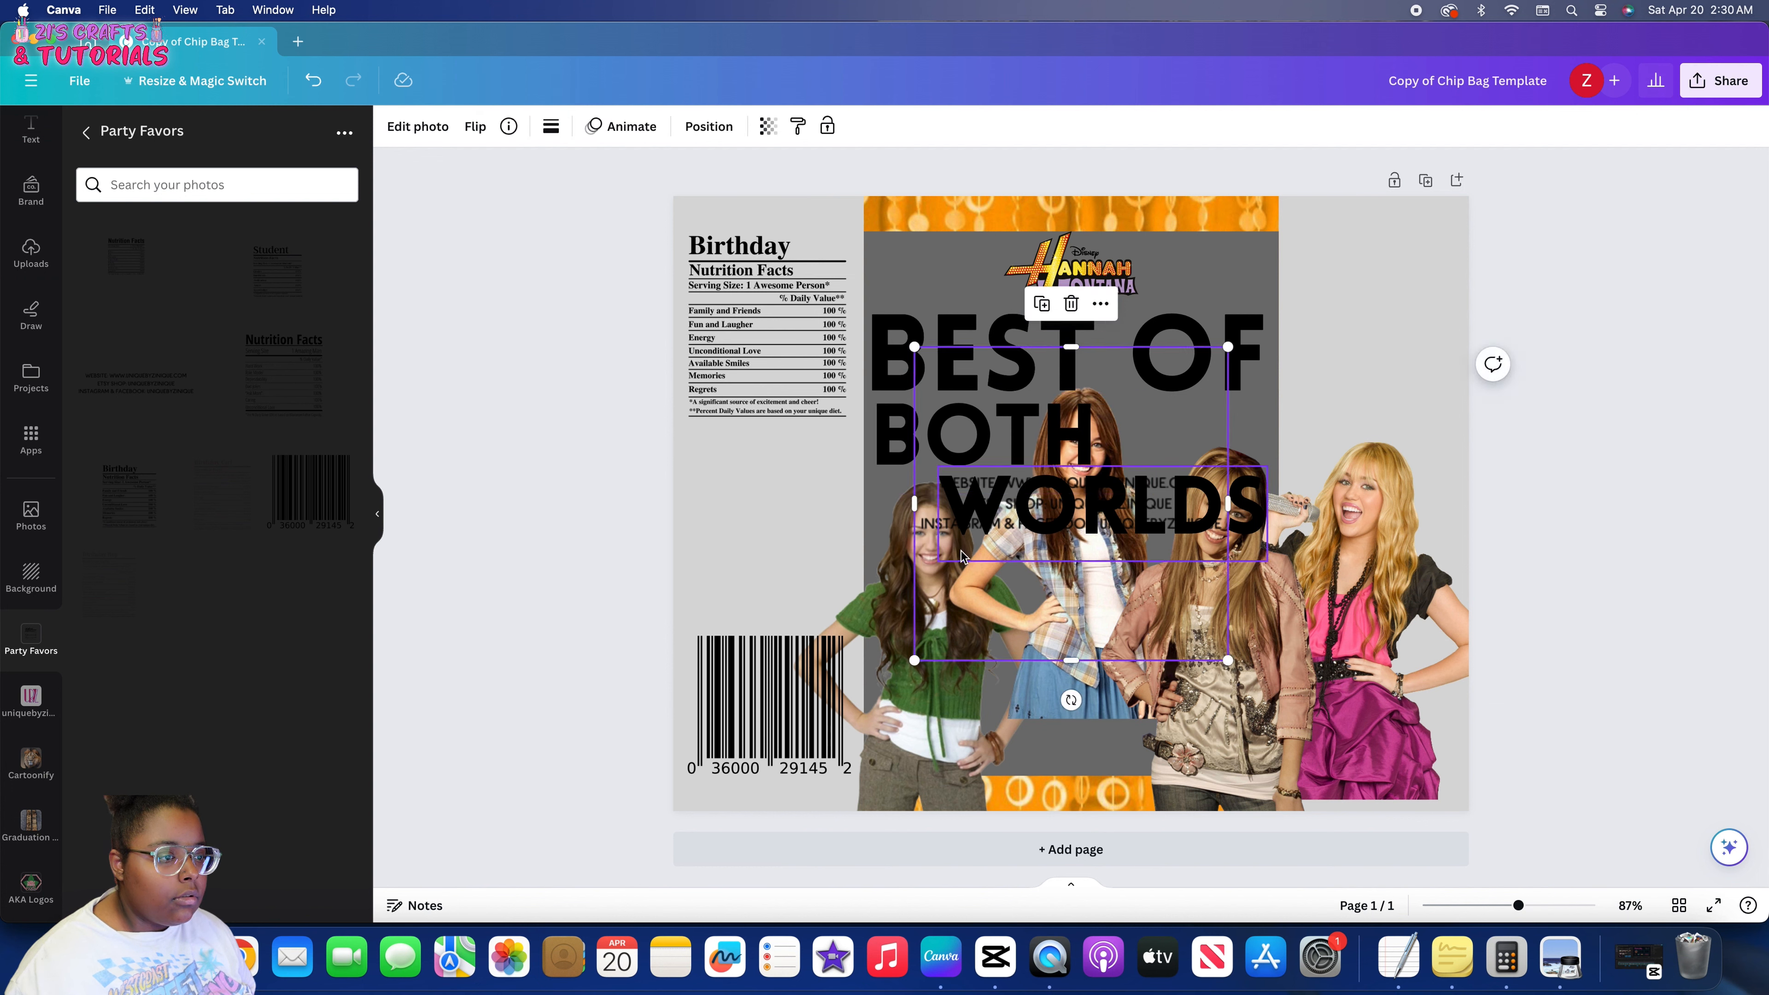
left_click_drag(920, 561, 642, 551)
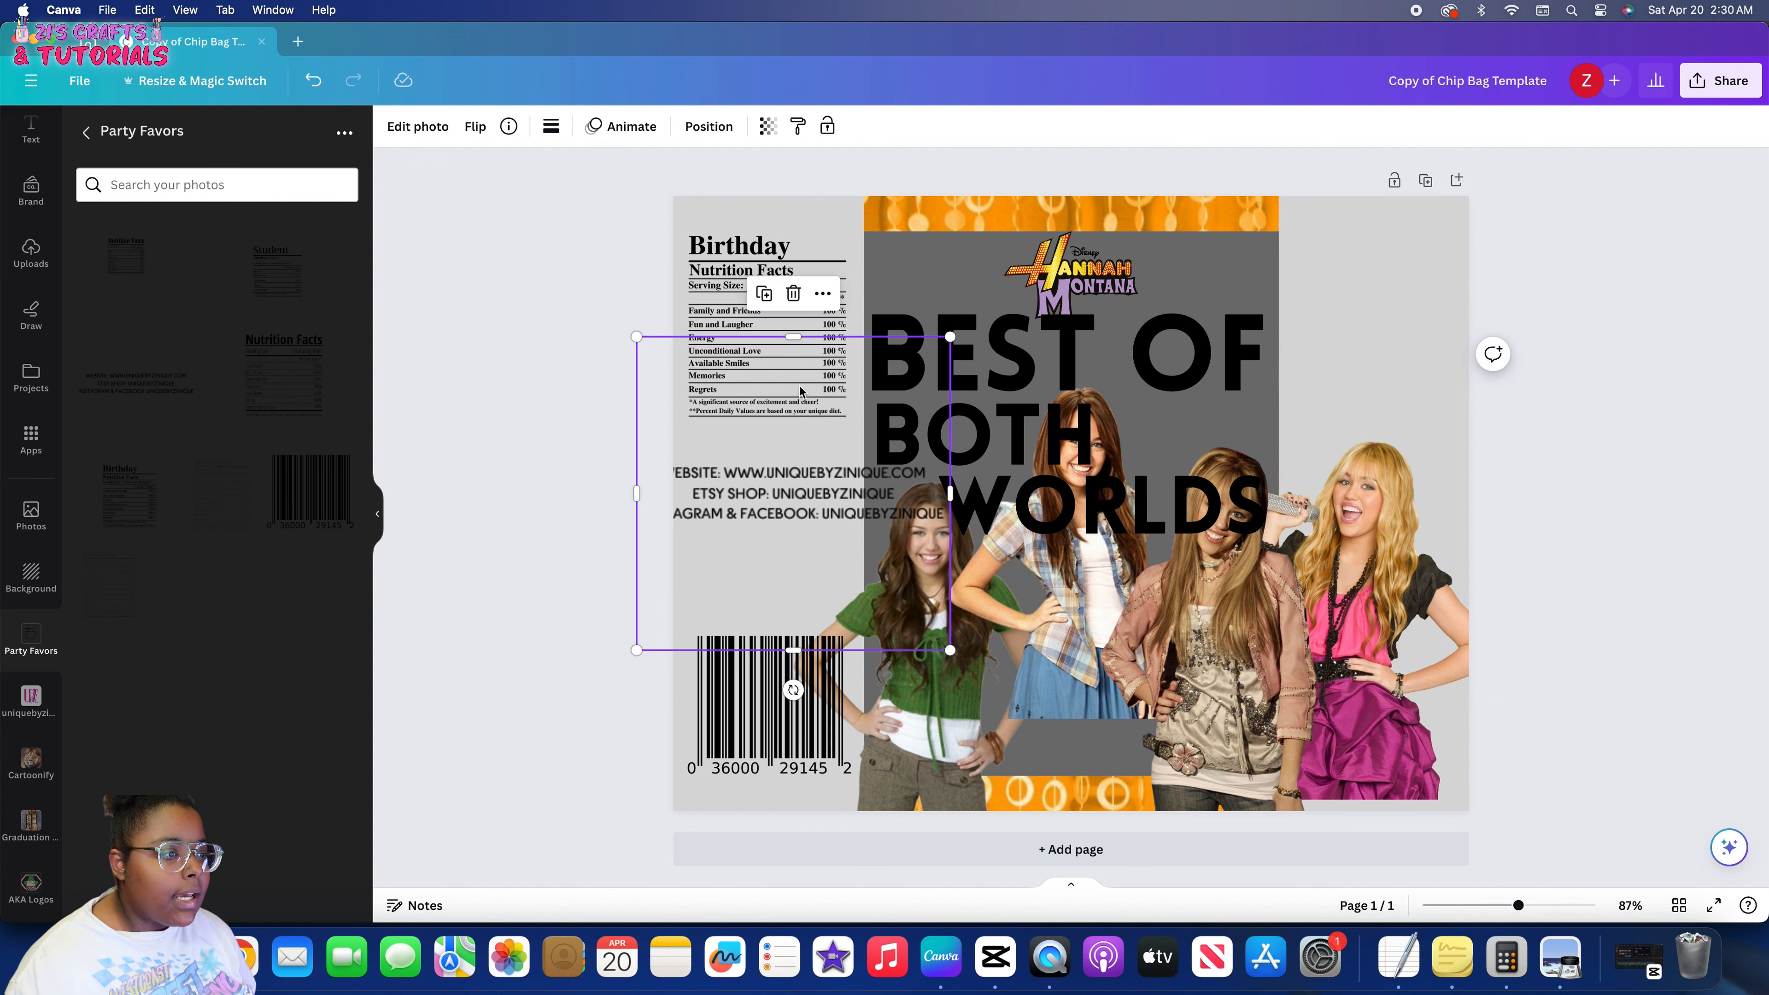
left_click_drag(795, 340, 797, 454)
left_click_drag(797, 654, 798, 529)
left_click_drag(950, 527, 802, 508)
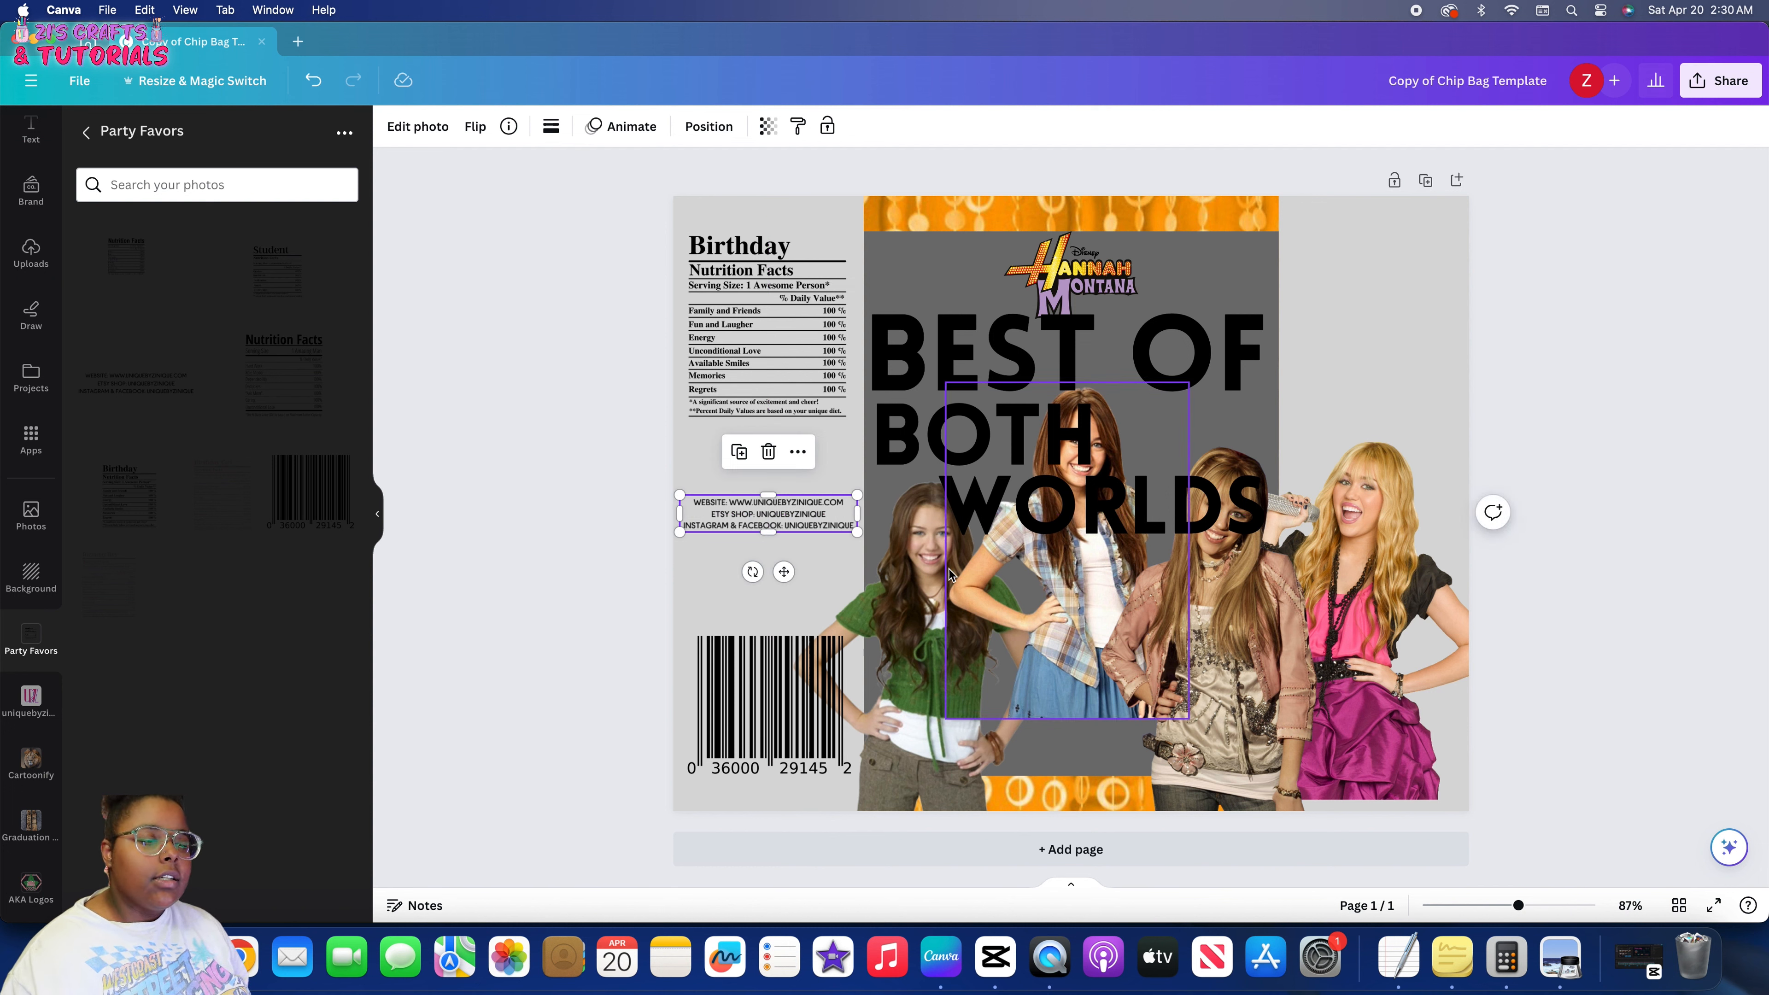
Shrink the singing Hannah Montana photo onto the front panel and move the plaid-shirt photo to the right panel
left_click_drag(1081, 612, 1059, 623)
left_click_drag(1272, 520, 1310, 272)
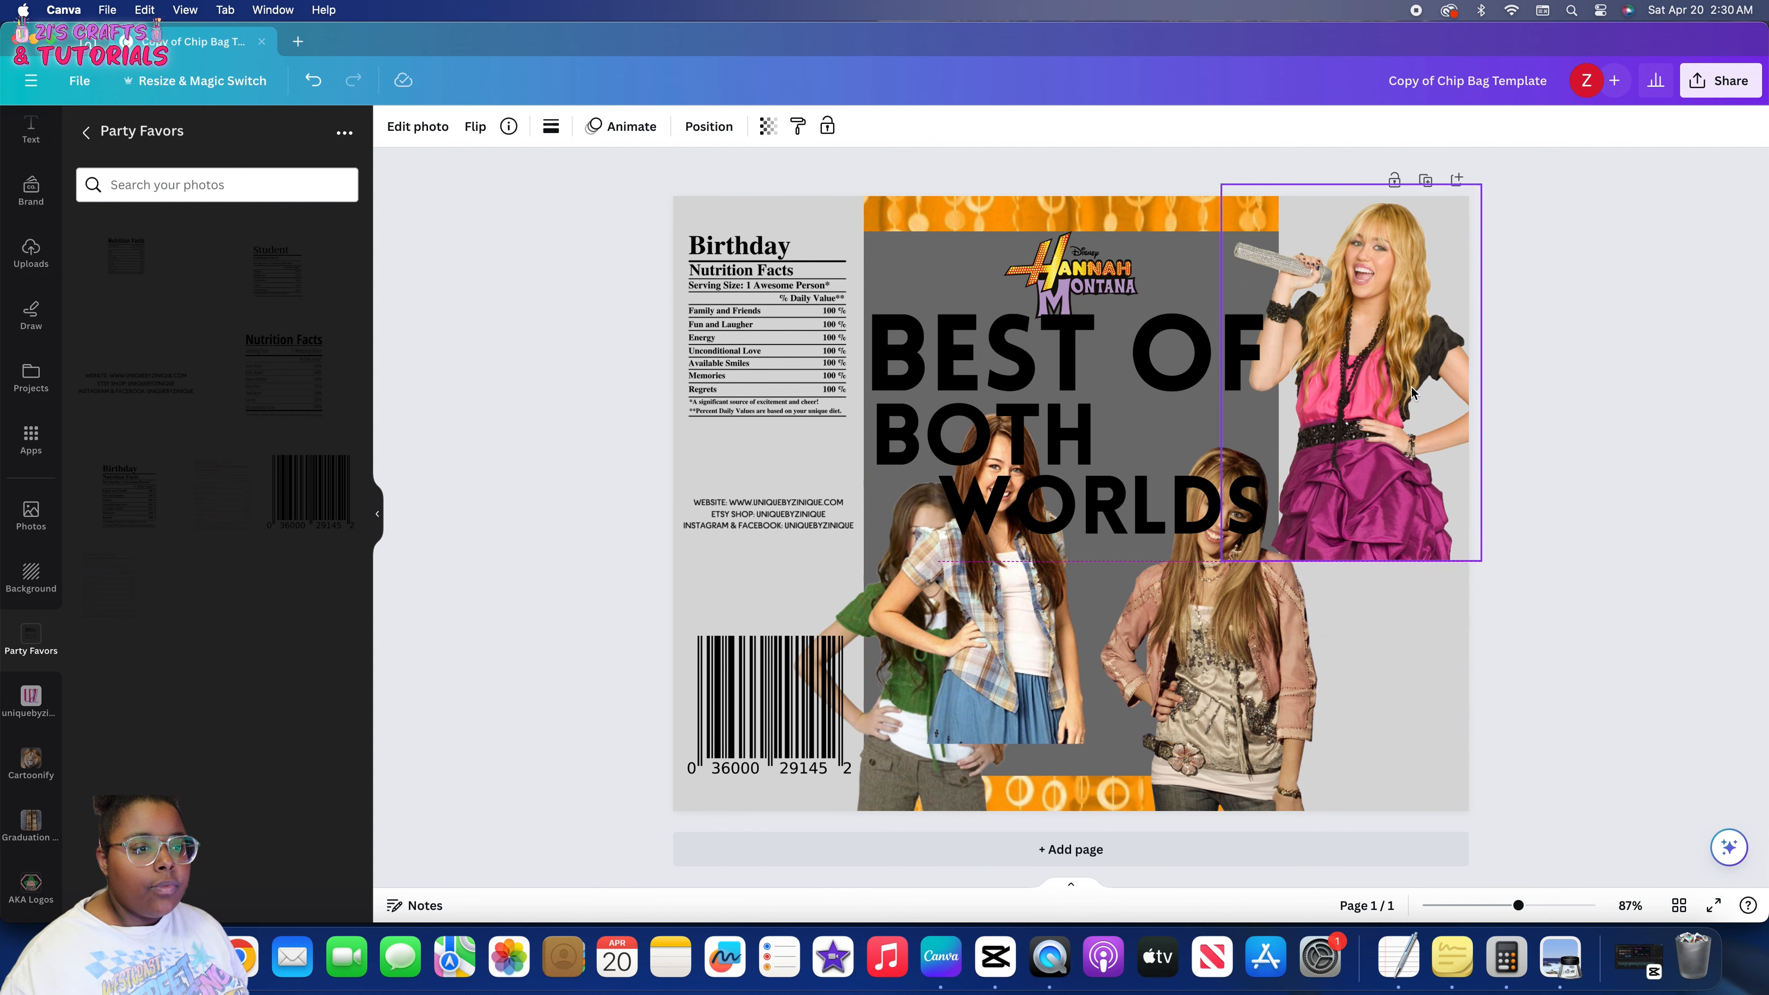
left_click_drag(1484, 562, 1425, 483)
left_click_drag(1387, 420, 1186, 731)
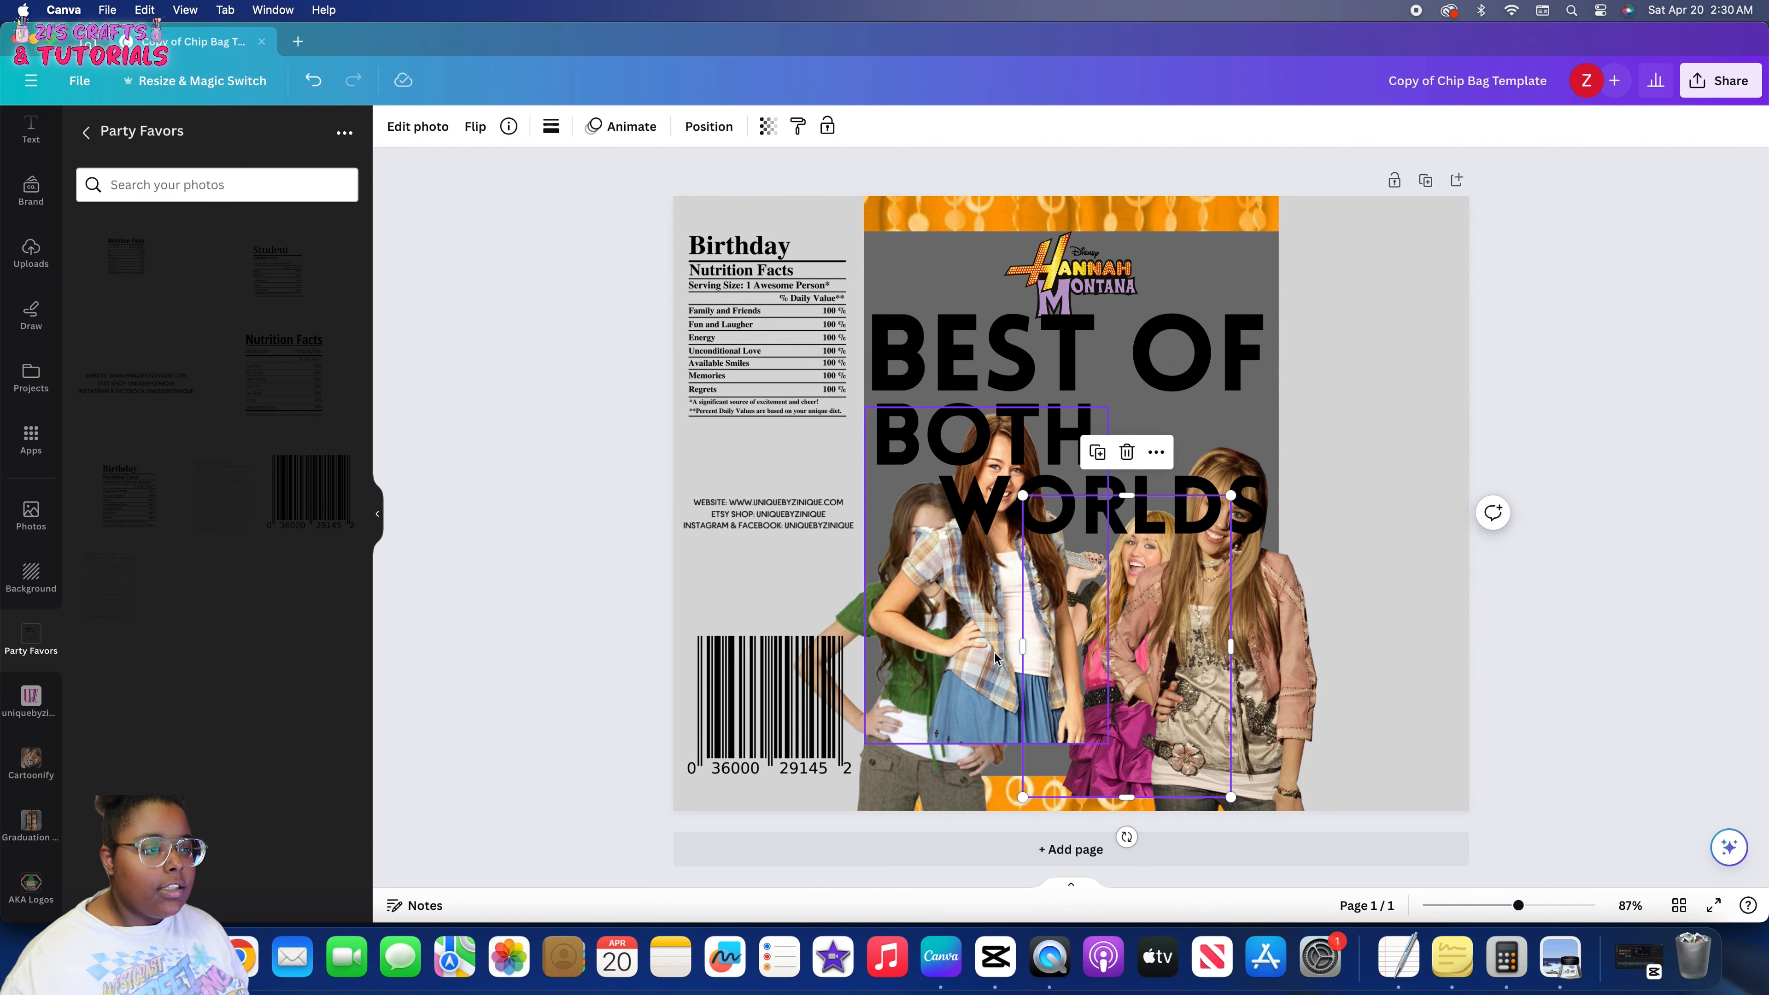
mouse_move(995, 659)
left_mouse_down()
mouse_move(1390, 695)
mouse_move(984, 671)
mouse_move(1015, 632)
left_mouse_up()
left_click_drag(1370, 664, 1359, 665)
Add a second page and move the plaid-shirt and pink-jacket photos off page 1 onto it
left_click(1337, 831)
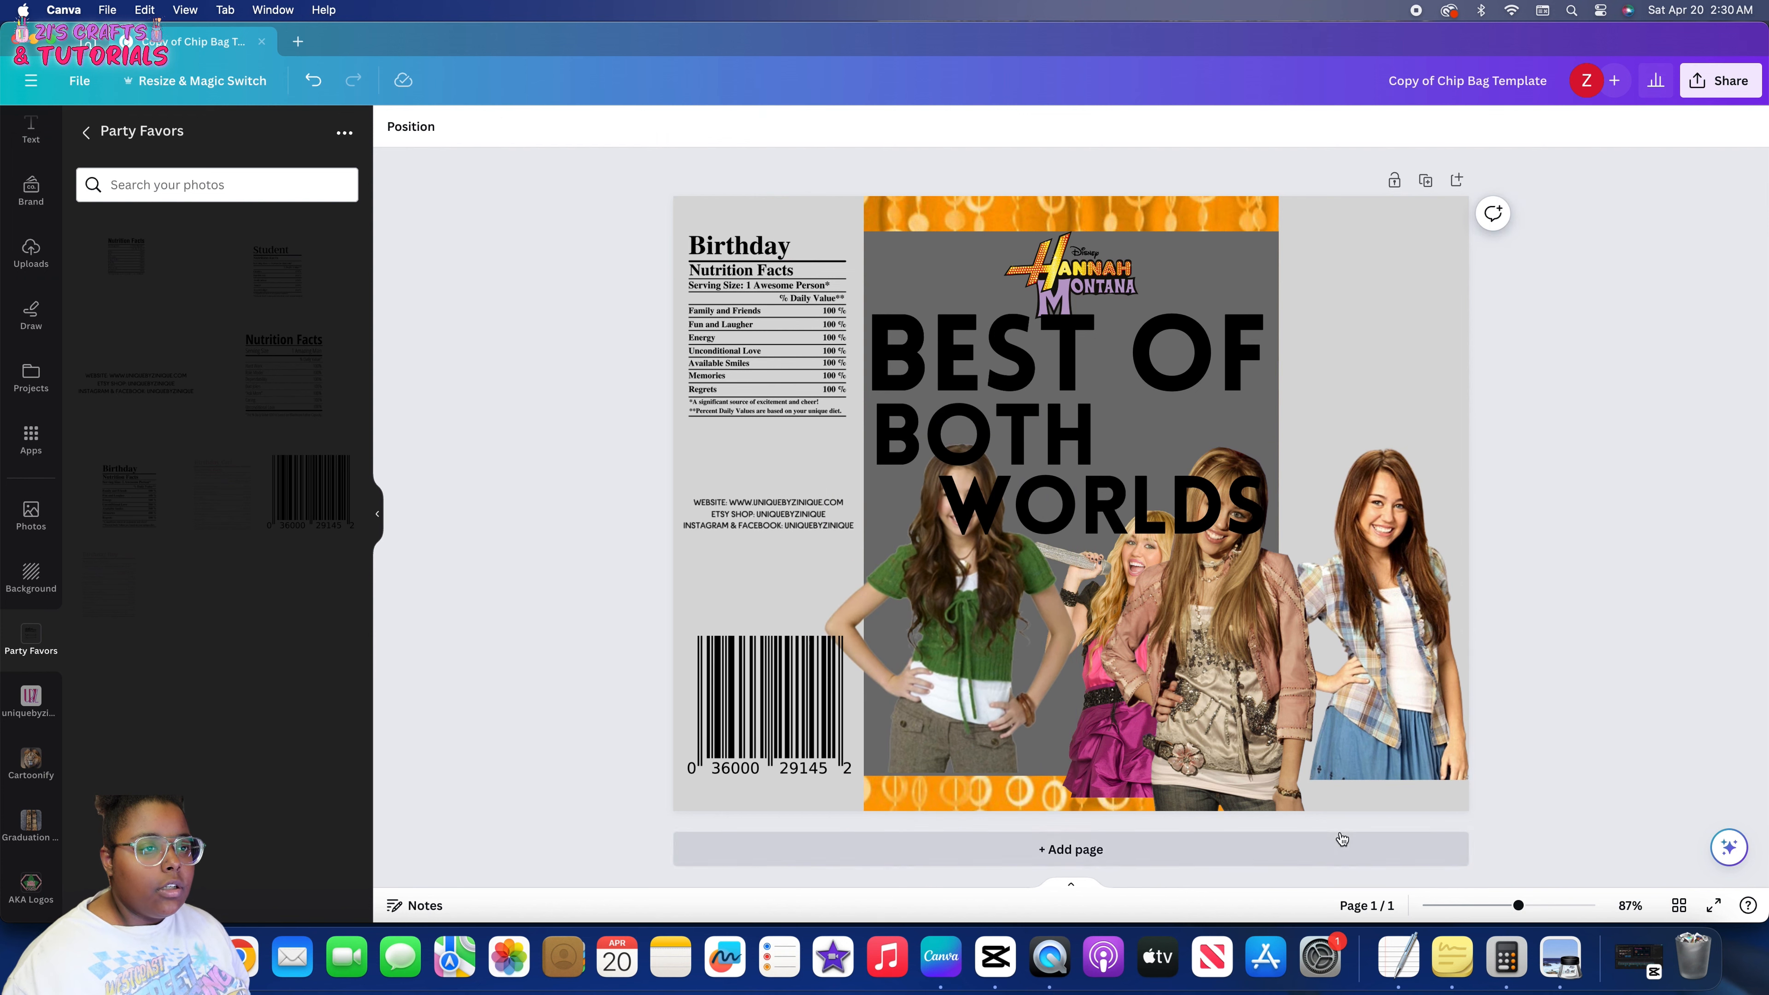
left_click(1341, 837)
scroll(1325, 303, "up", 3)
left_click_drag(1315, 375, 1267, 926)
scroll(1203, 443, "up", 4)
Move the singing photo to the right panel's lower edge and the green-top photo to the front panel's lower left
left_click_drag(1164, 524, 1372, 538)
left_click_drag(974, 440, 990, 490)
scroll(989, 491, "up", 2)
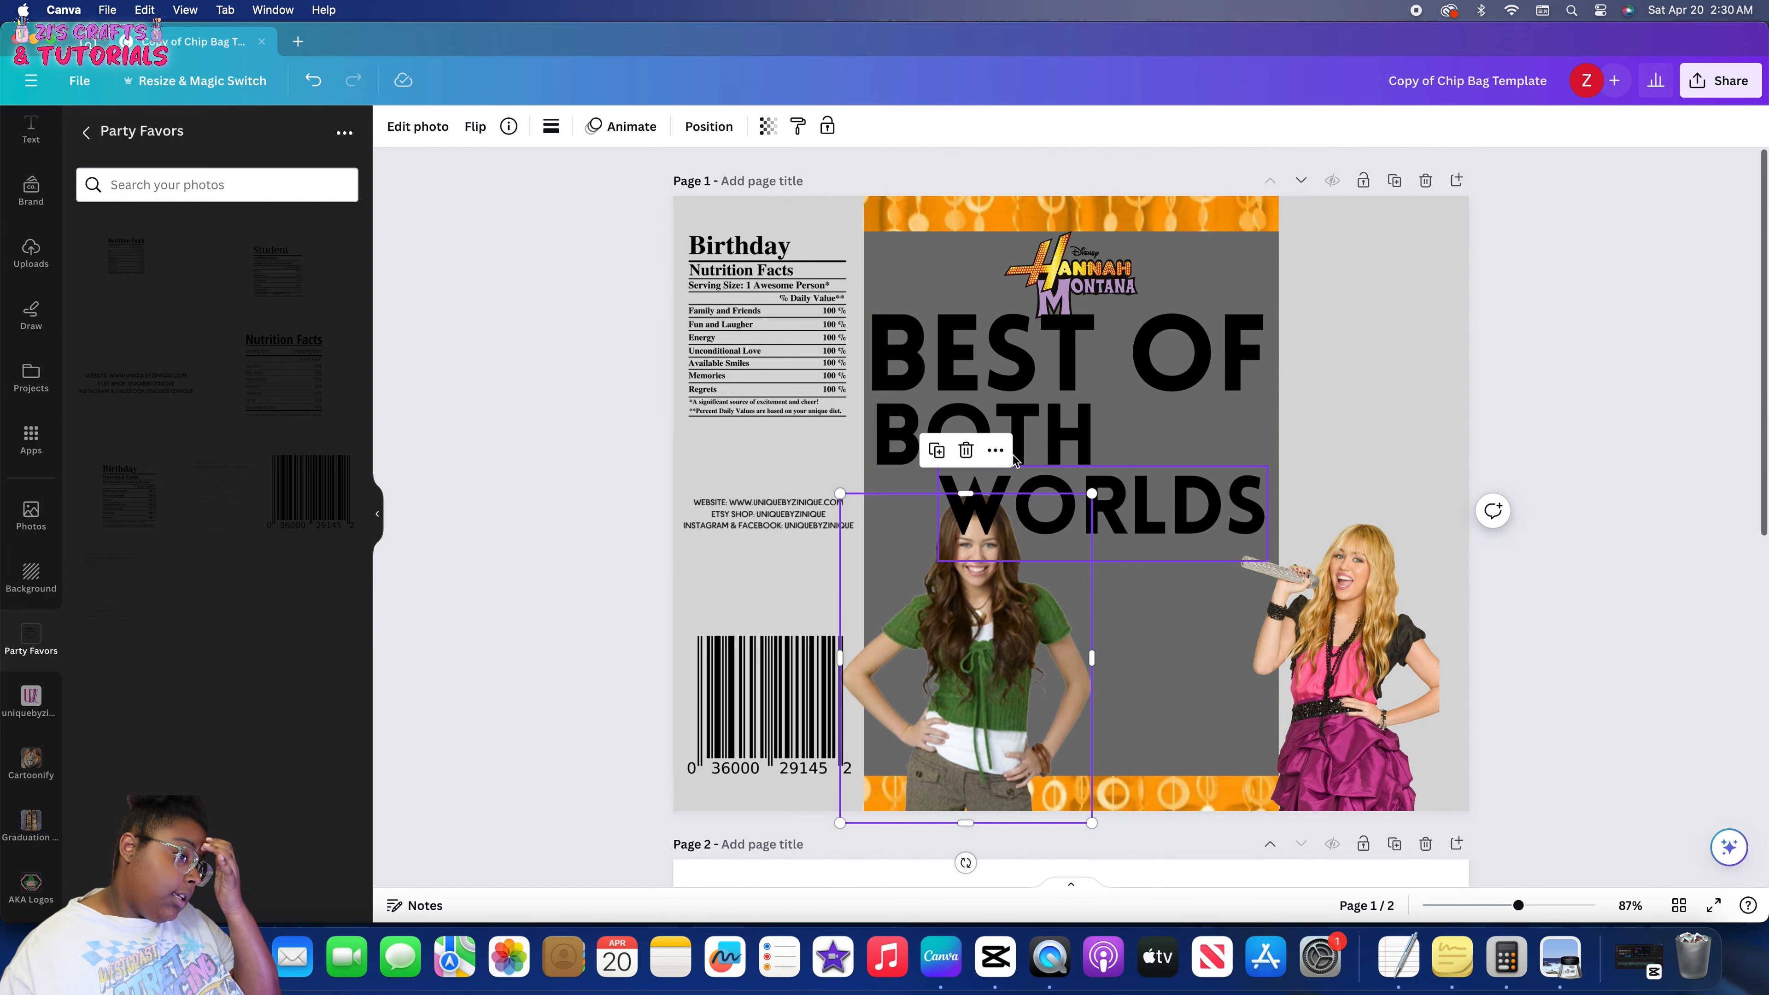
Shrink the BEST OF line to about the height of BOTH and move WORLDS up and right beneath BOTH
left_click(1017, 371)
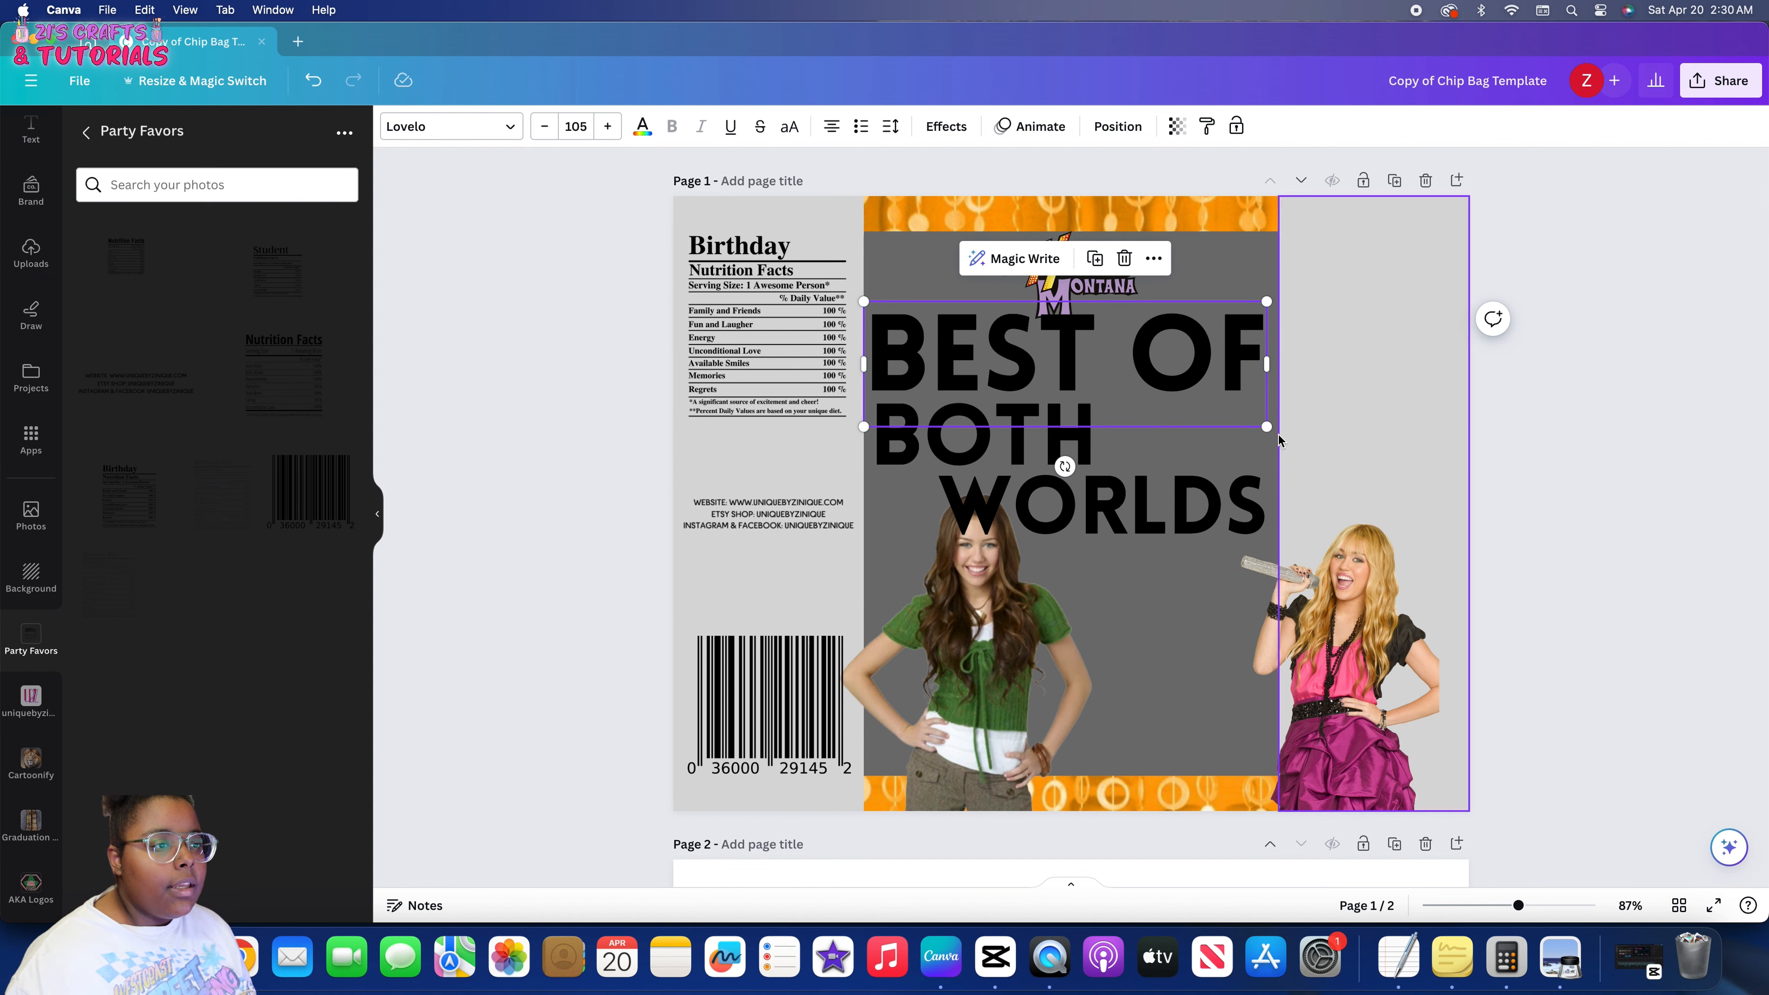
left_click_drag(1266, 426, 1223, 412)
left_click_drag(1121, 326, 1136, 336)
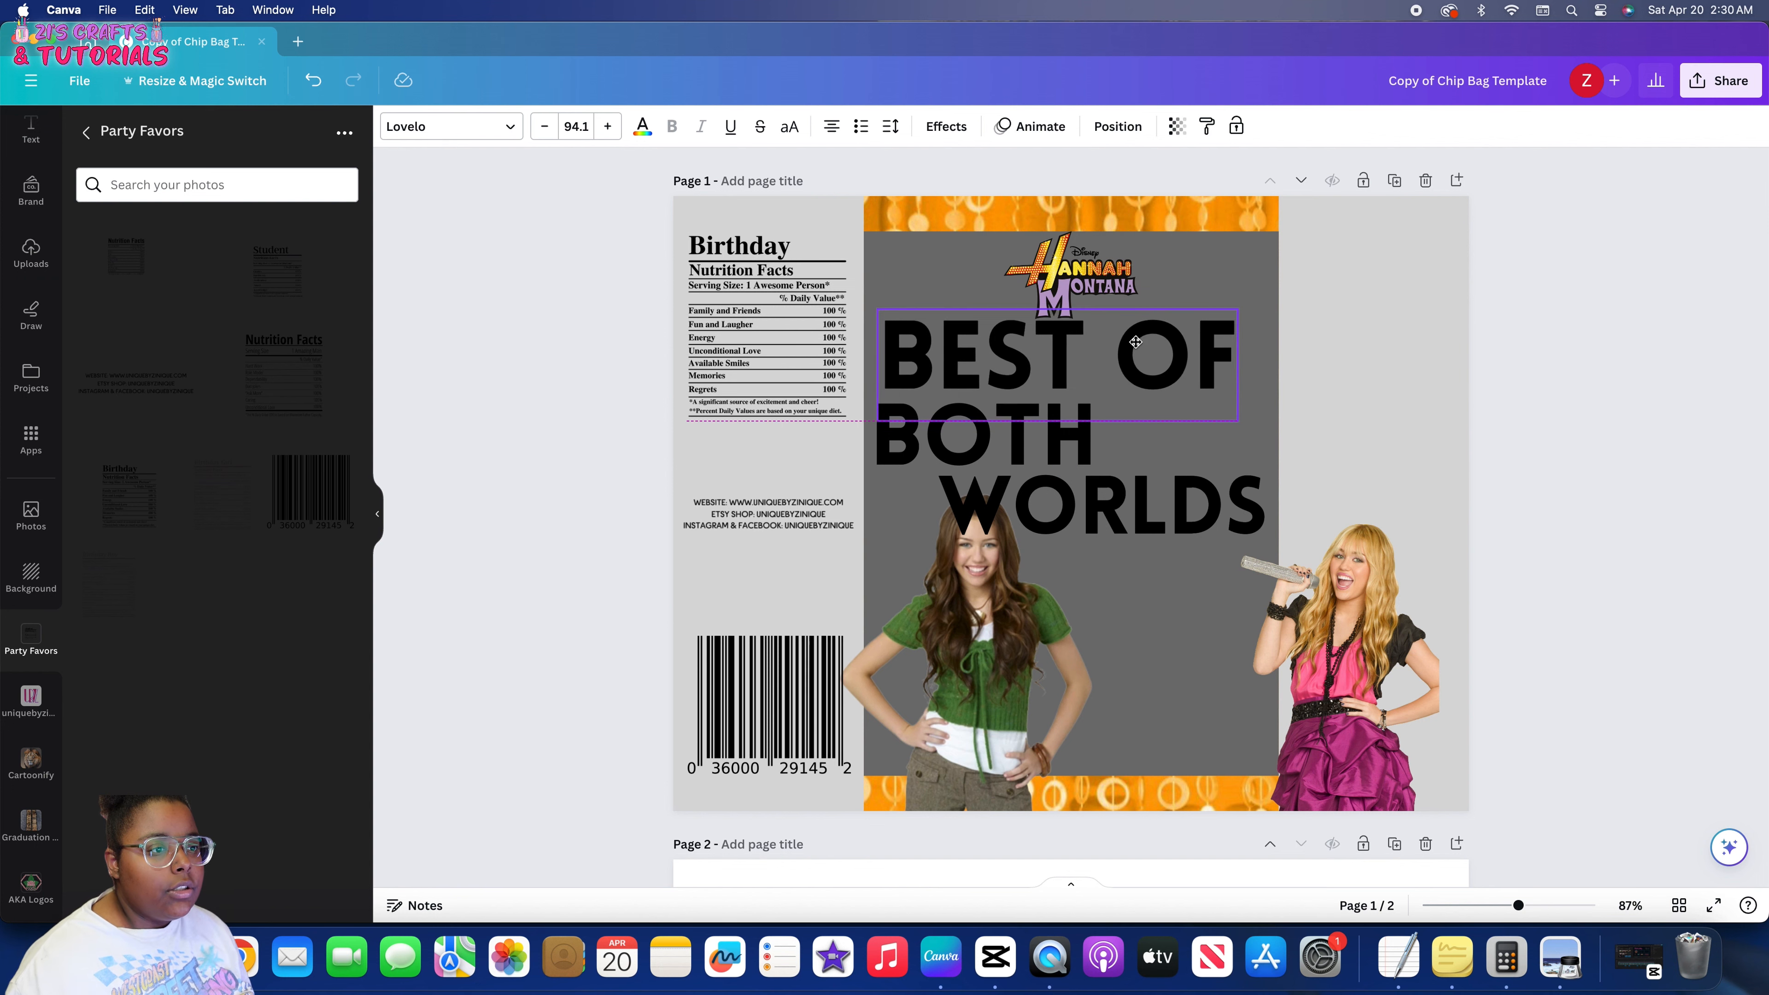
left_click_drag(1226, 423, 1173, 403)
left_click_drag(1089, 356, 1104, 370)
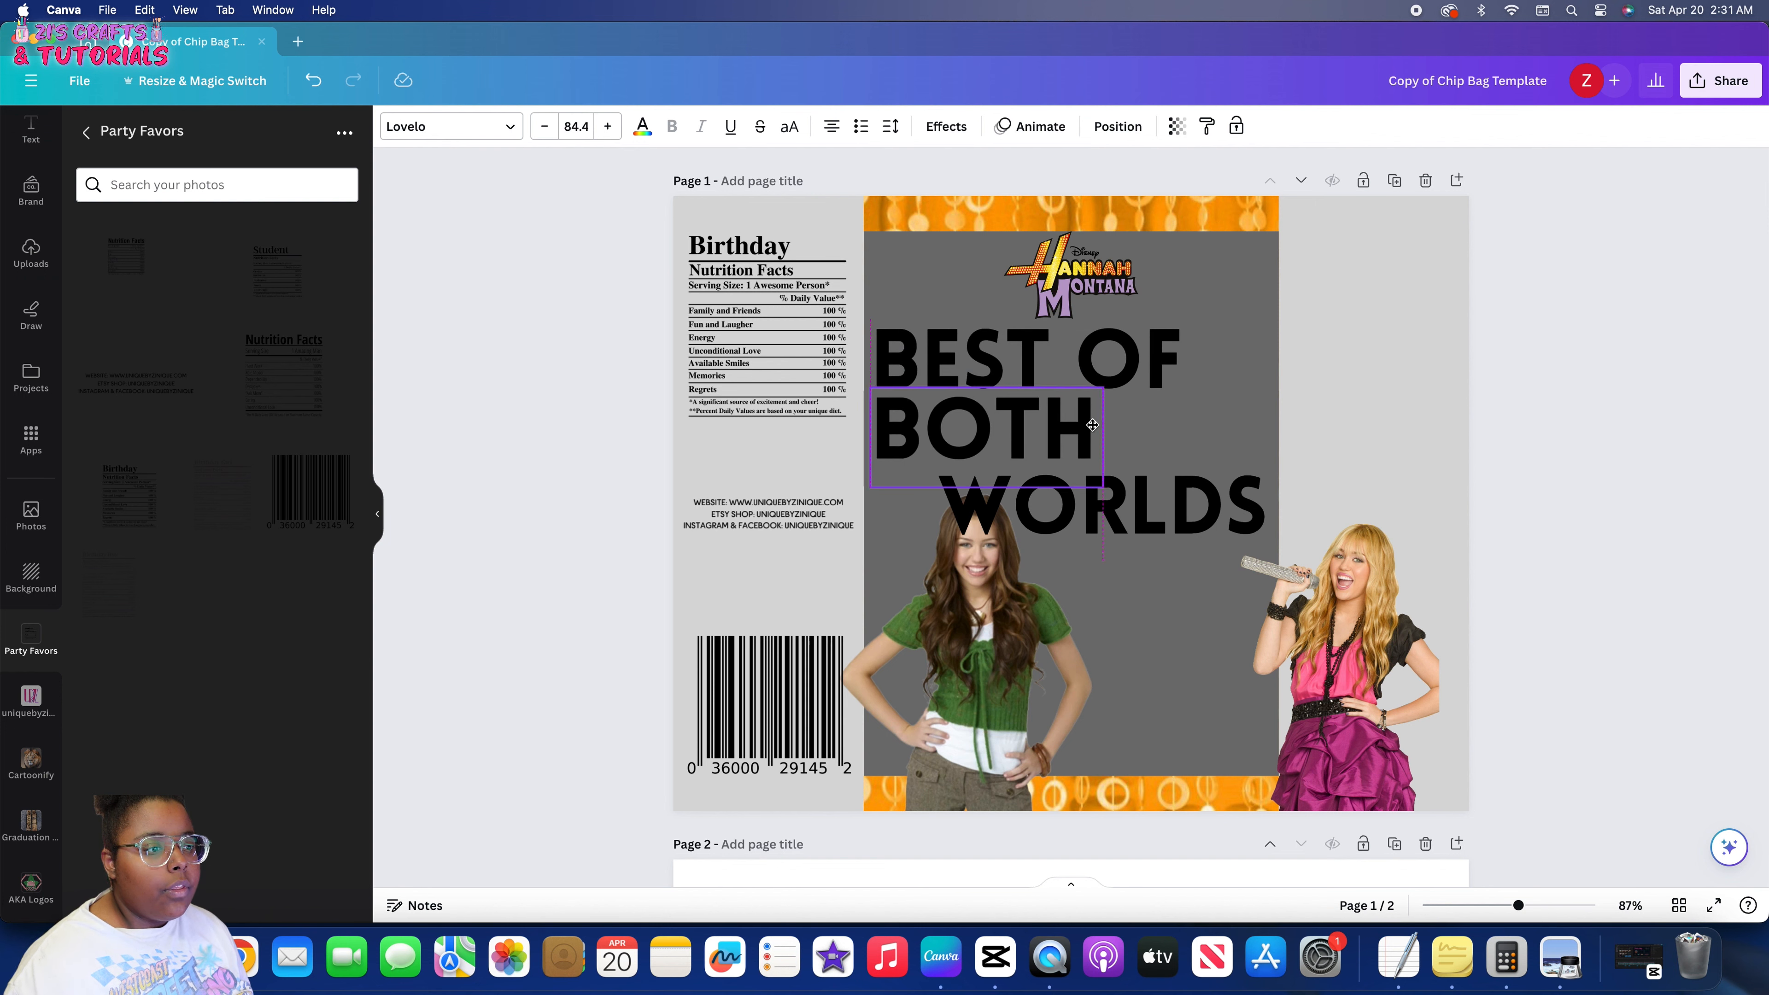
left_click(1206, 506)
left_click_drag(1204, 500, 1217, 470)
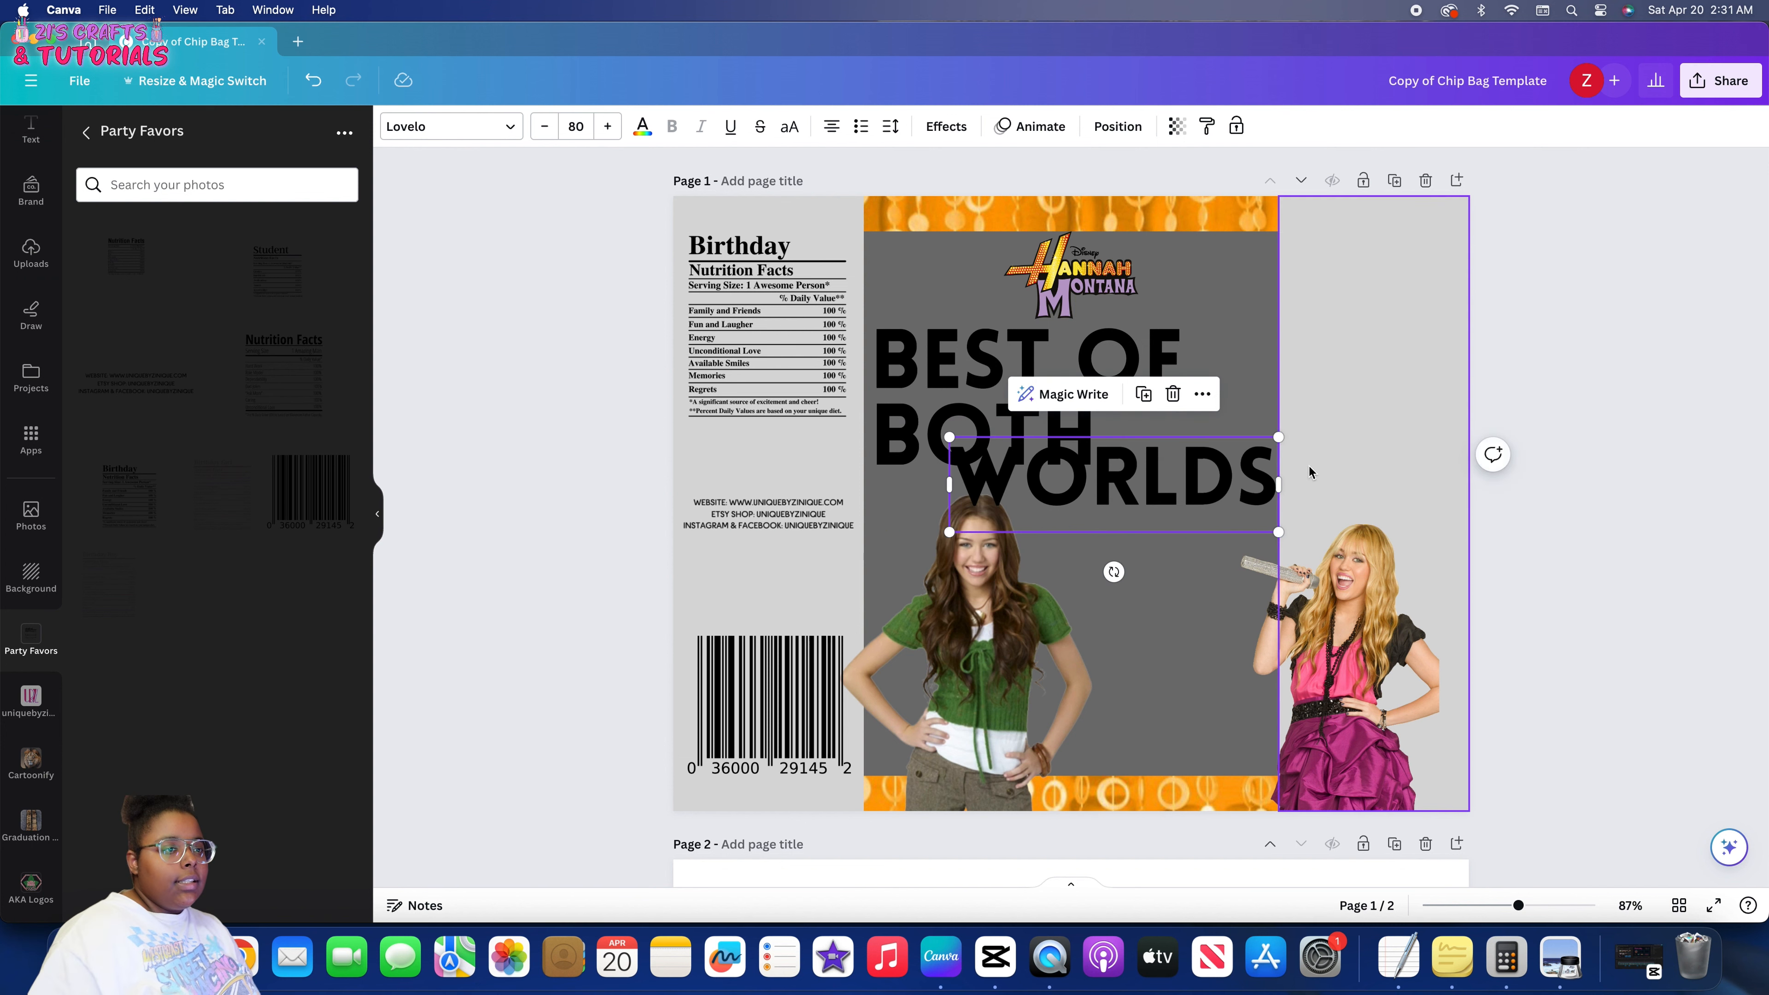
Select the BEST OF, BOTH and WORLDS text together and colour it light purple
left_click(1010, 408)
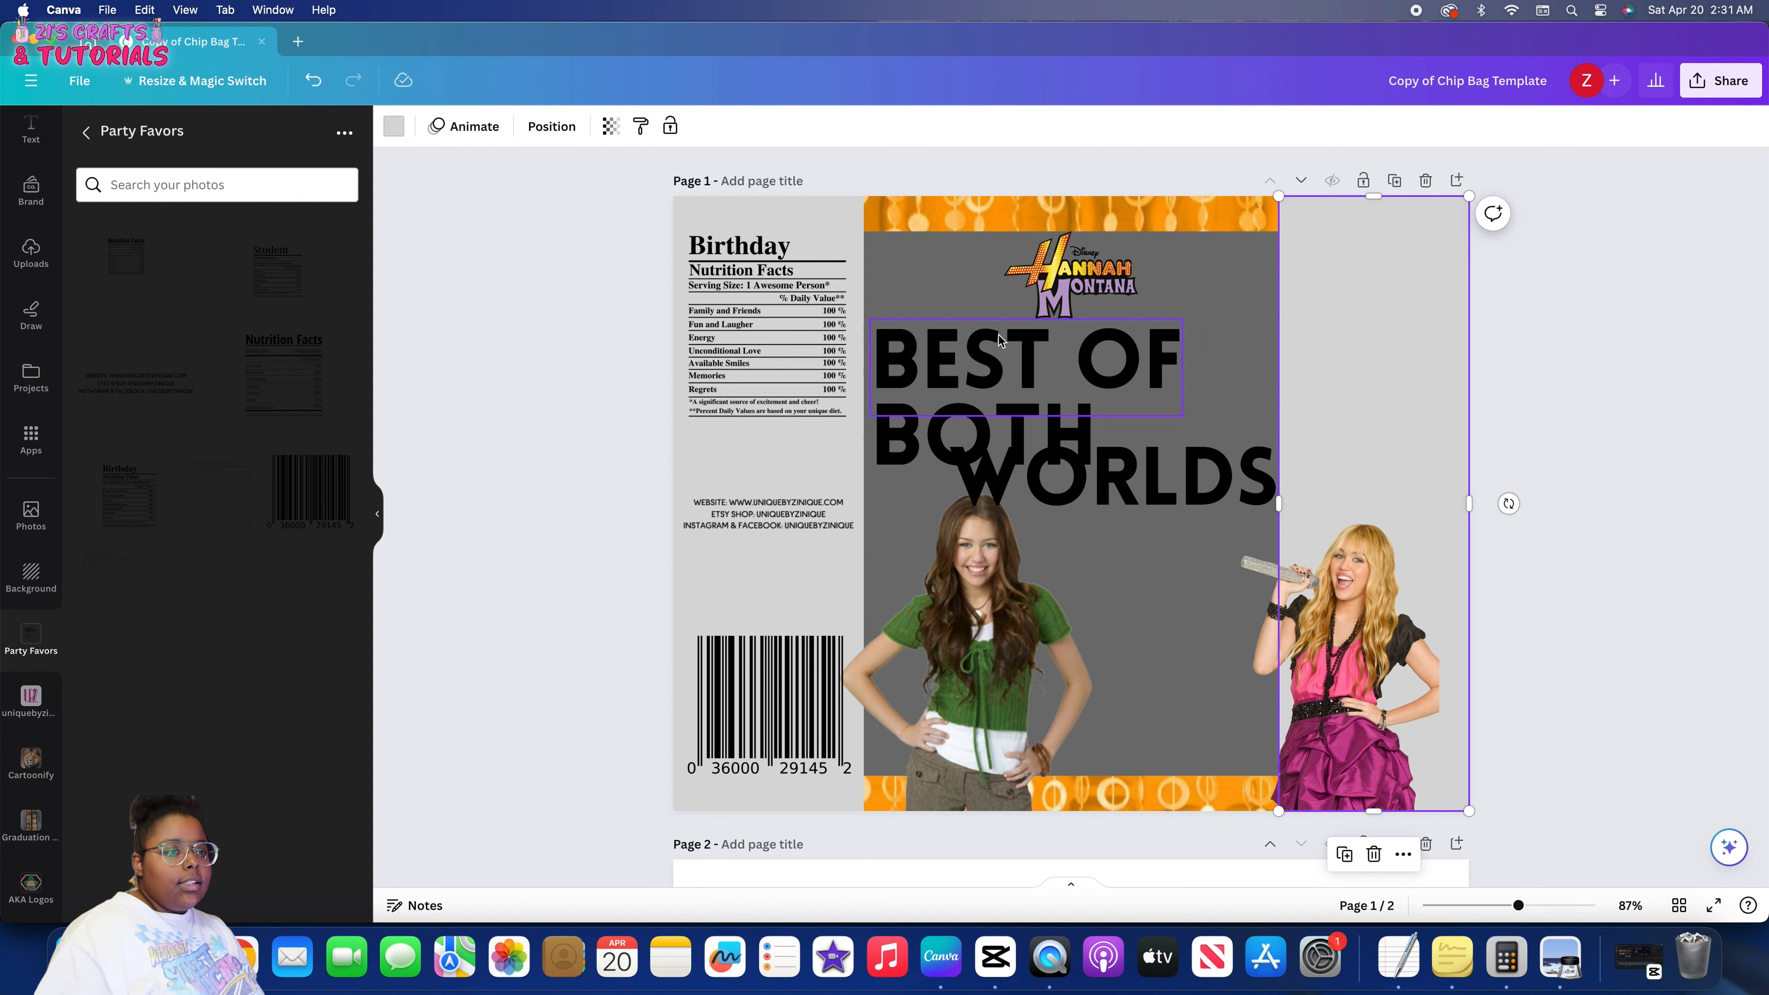
left_click(1235, 486, "shift")
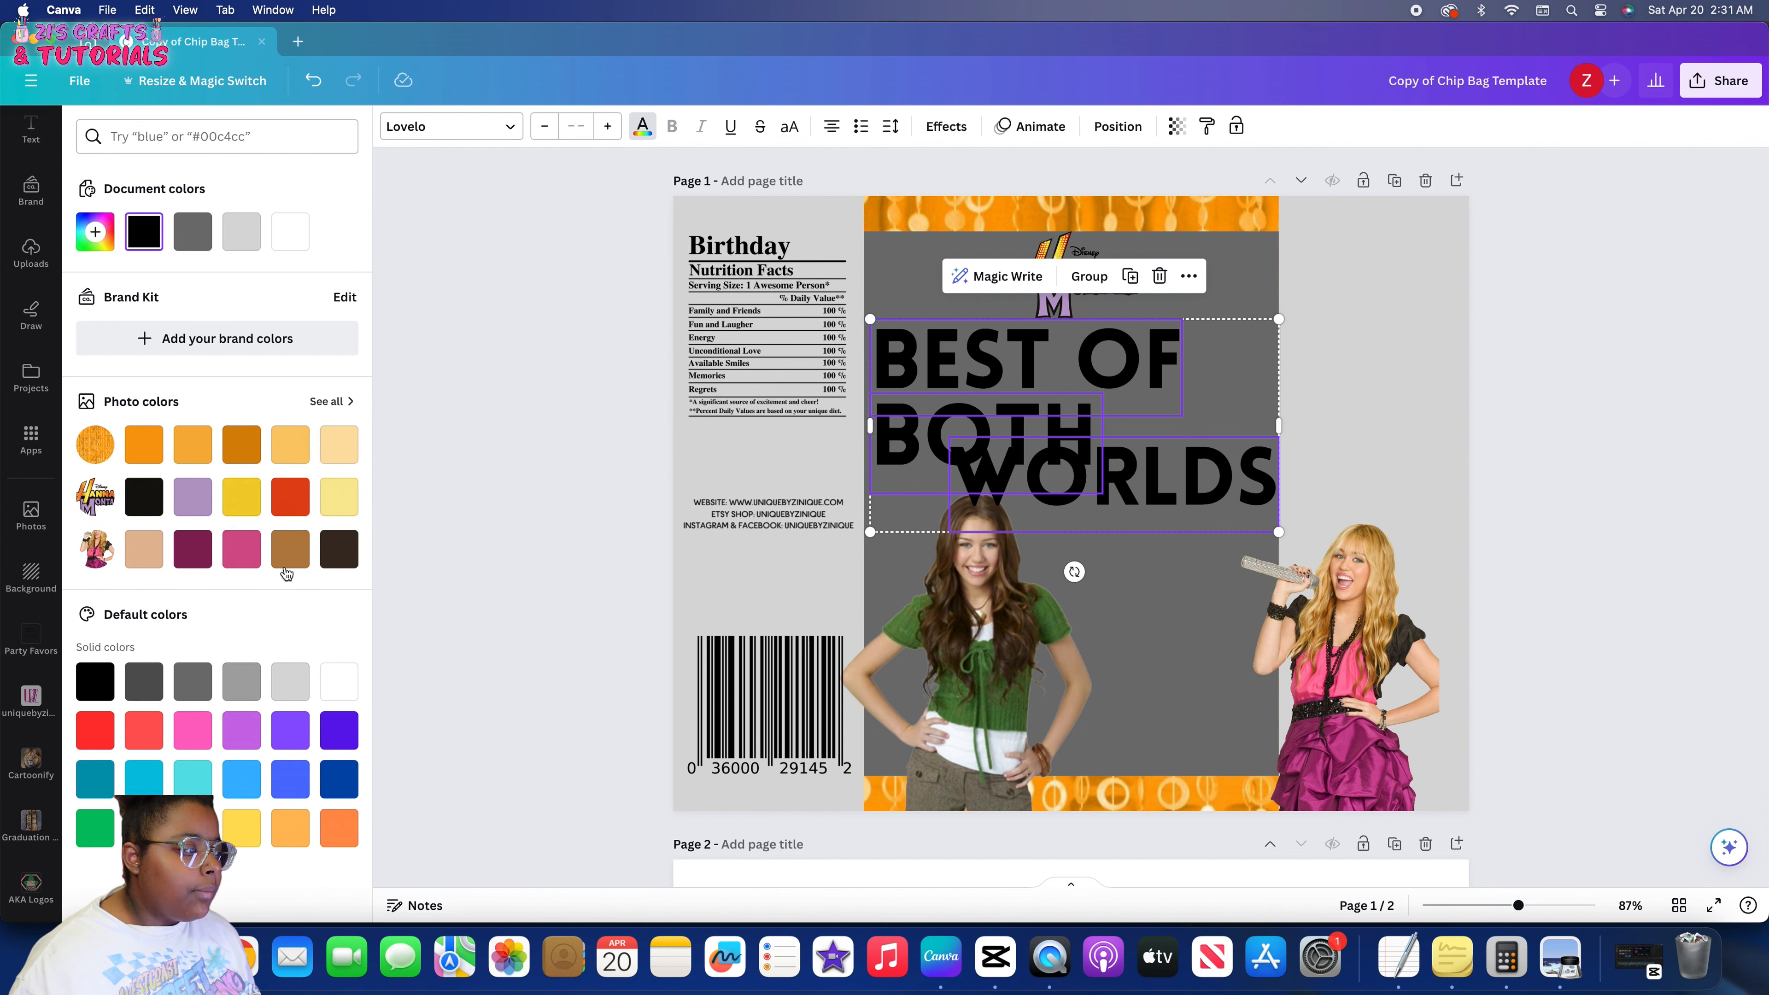
left_click(231, 729)
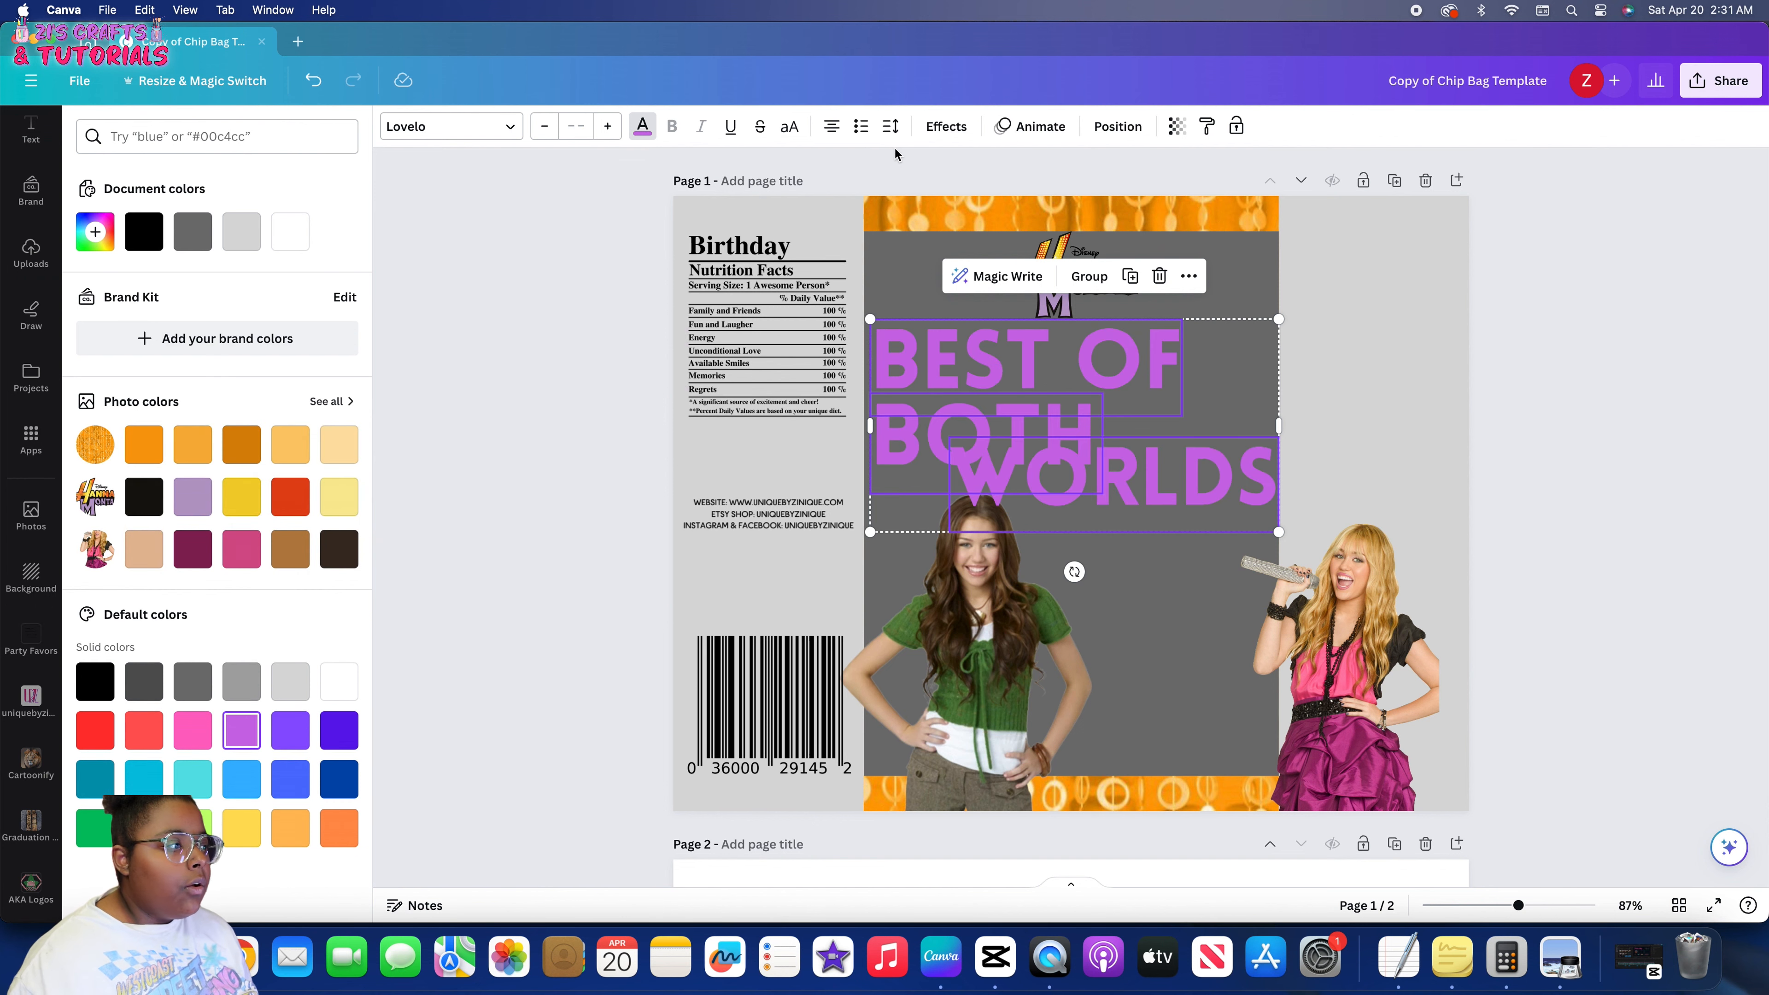
Apply the Outline effect to the three text lines in black with a thickness of 25
left_click(937, 128)
left_click(317, 391)
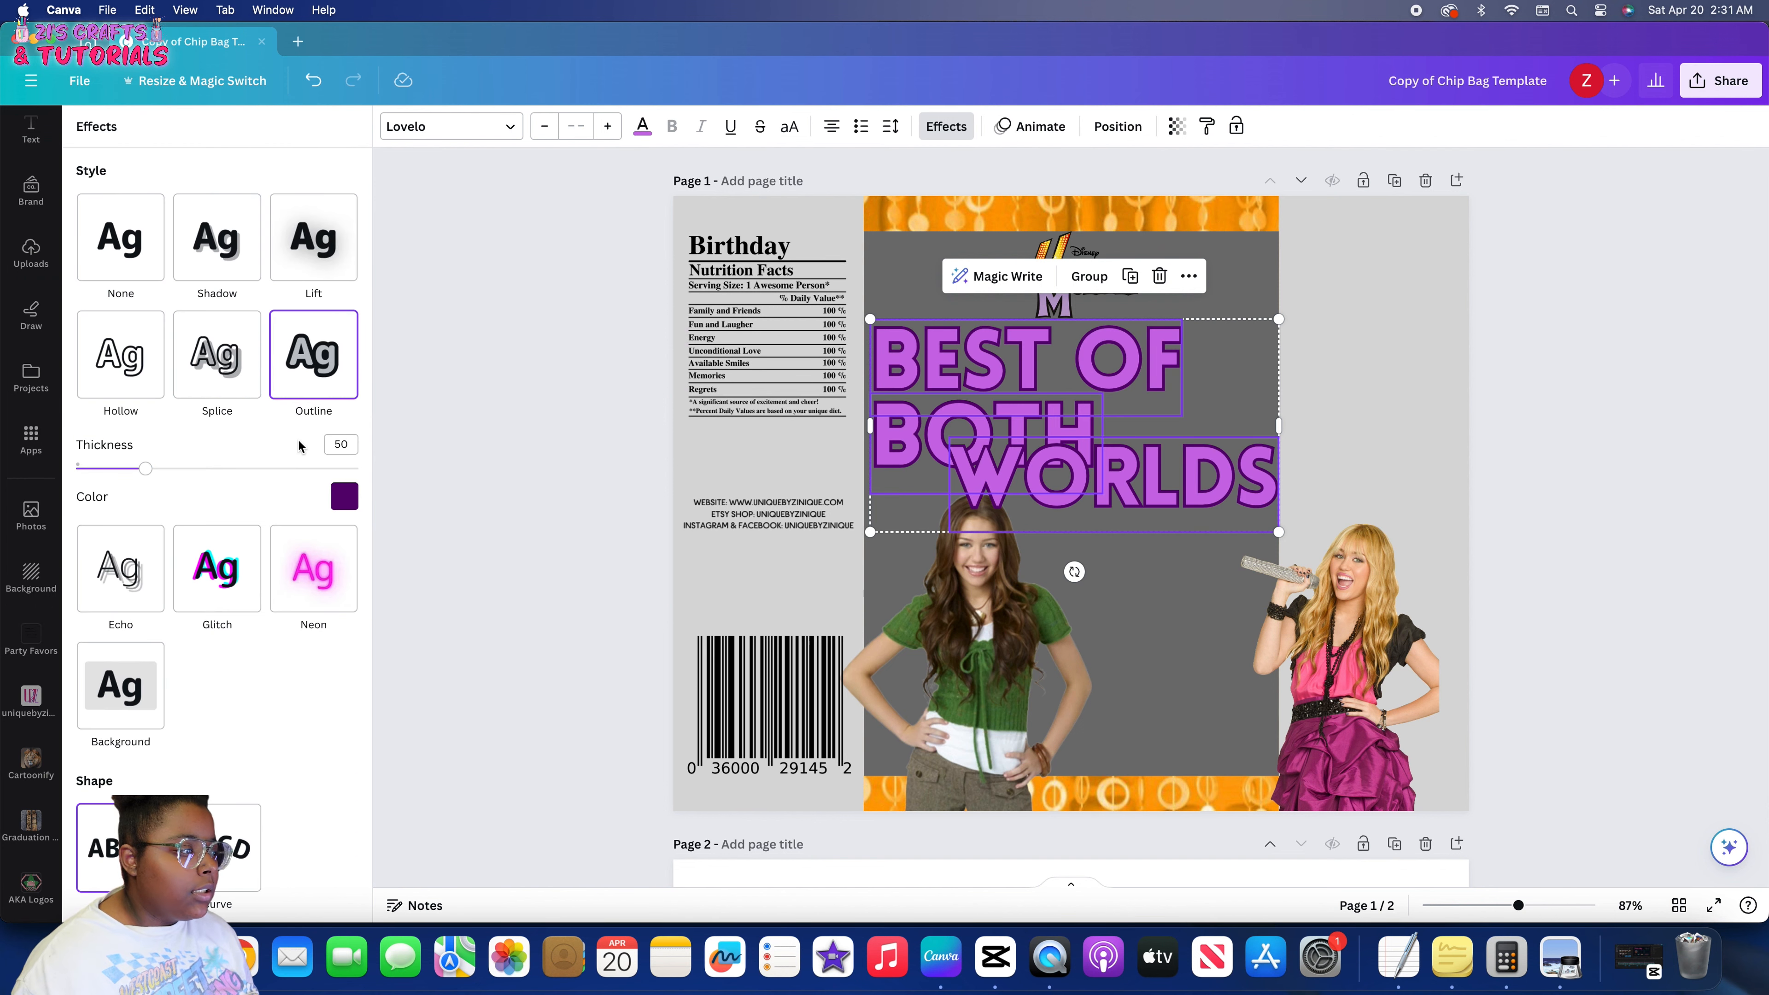
left_click(334, 507)
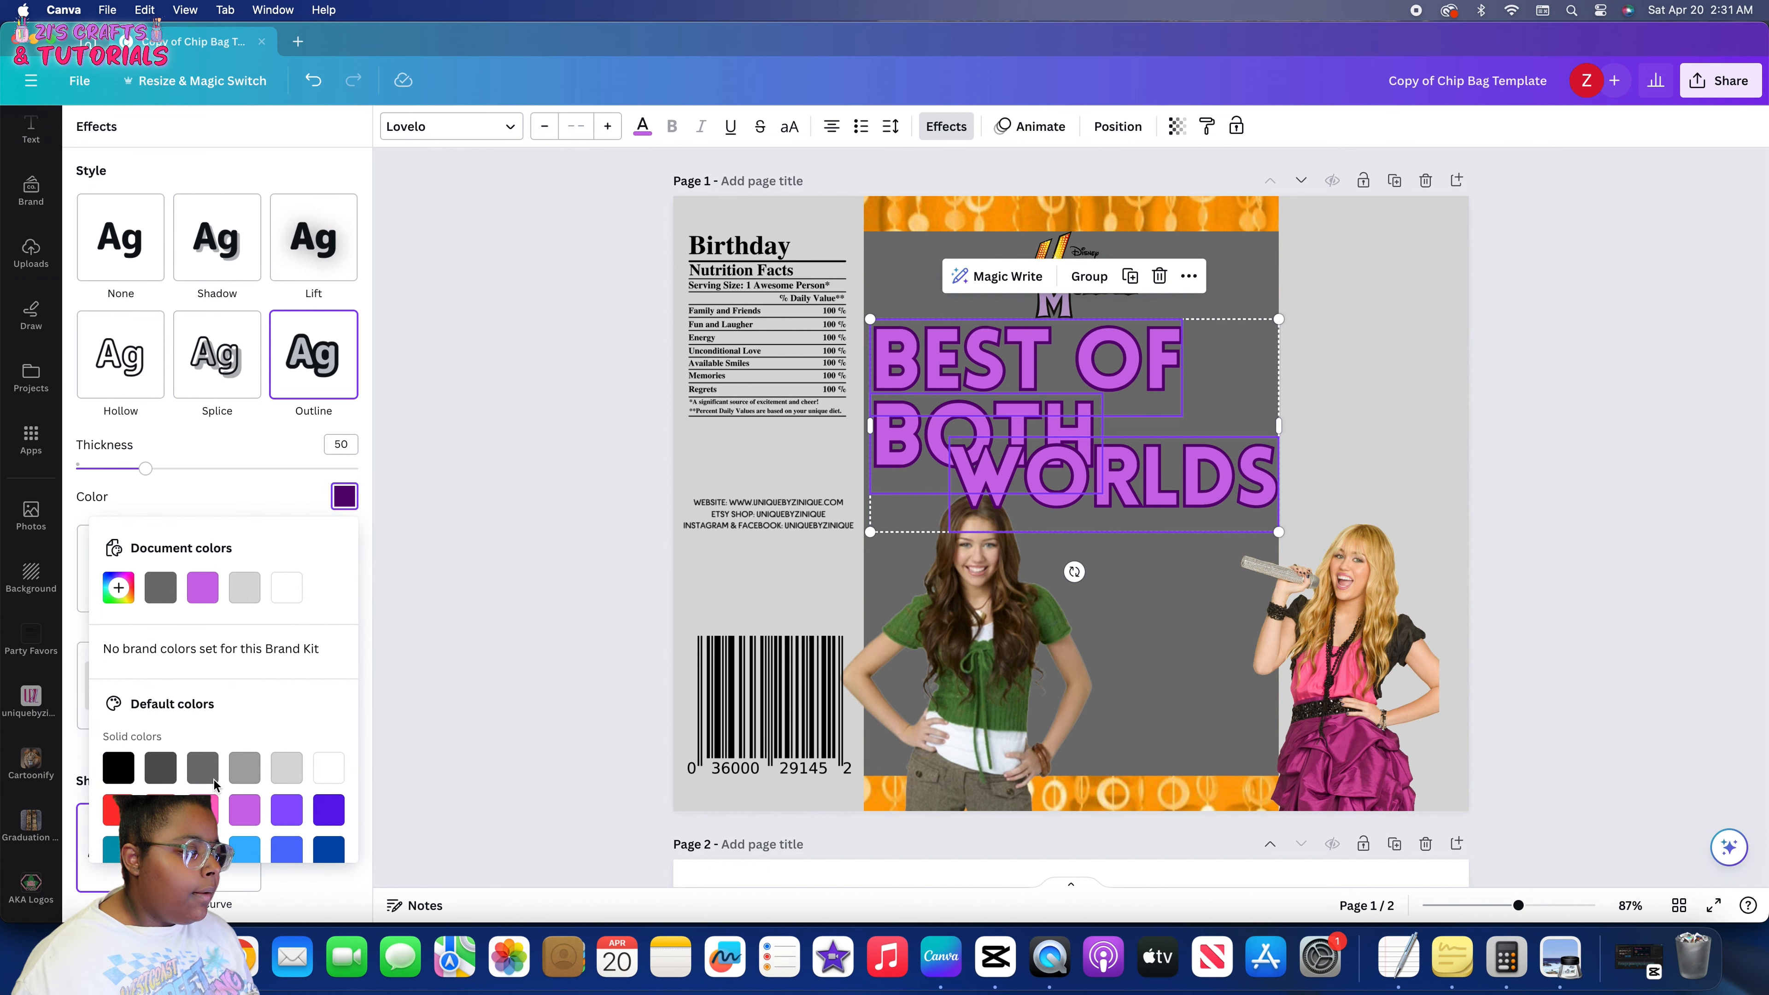
left_click(116, 765)
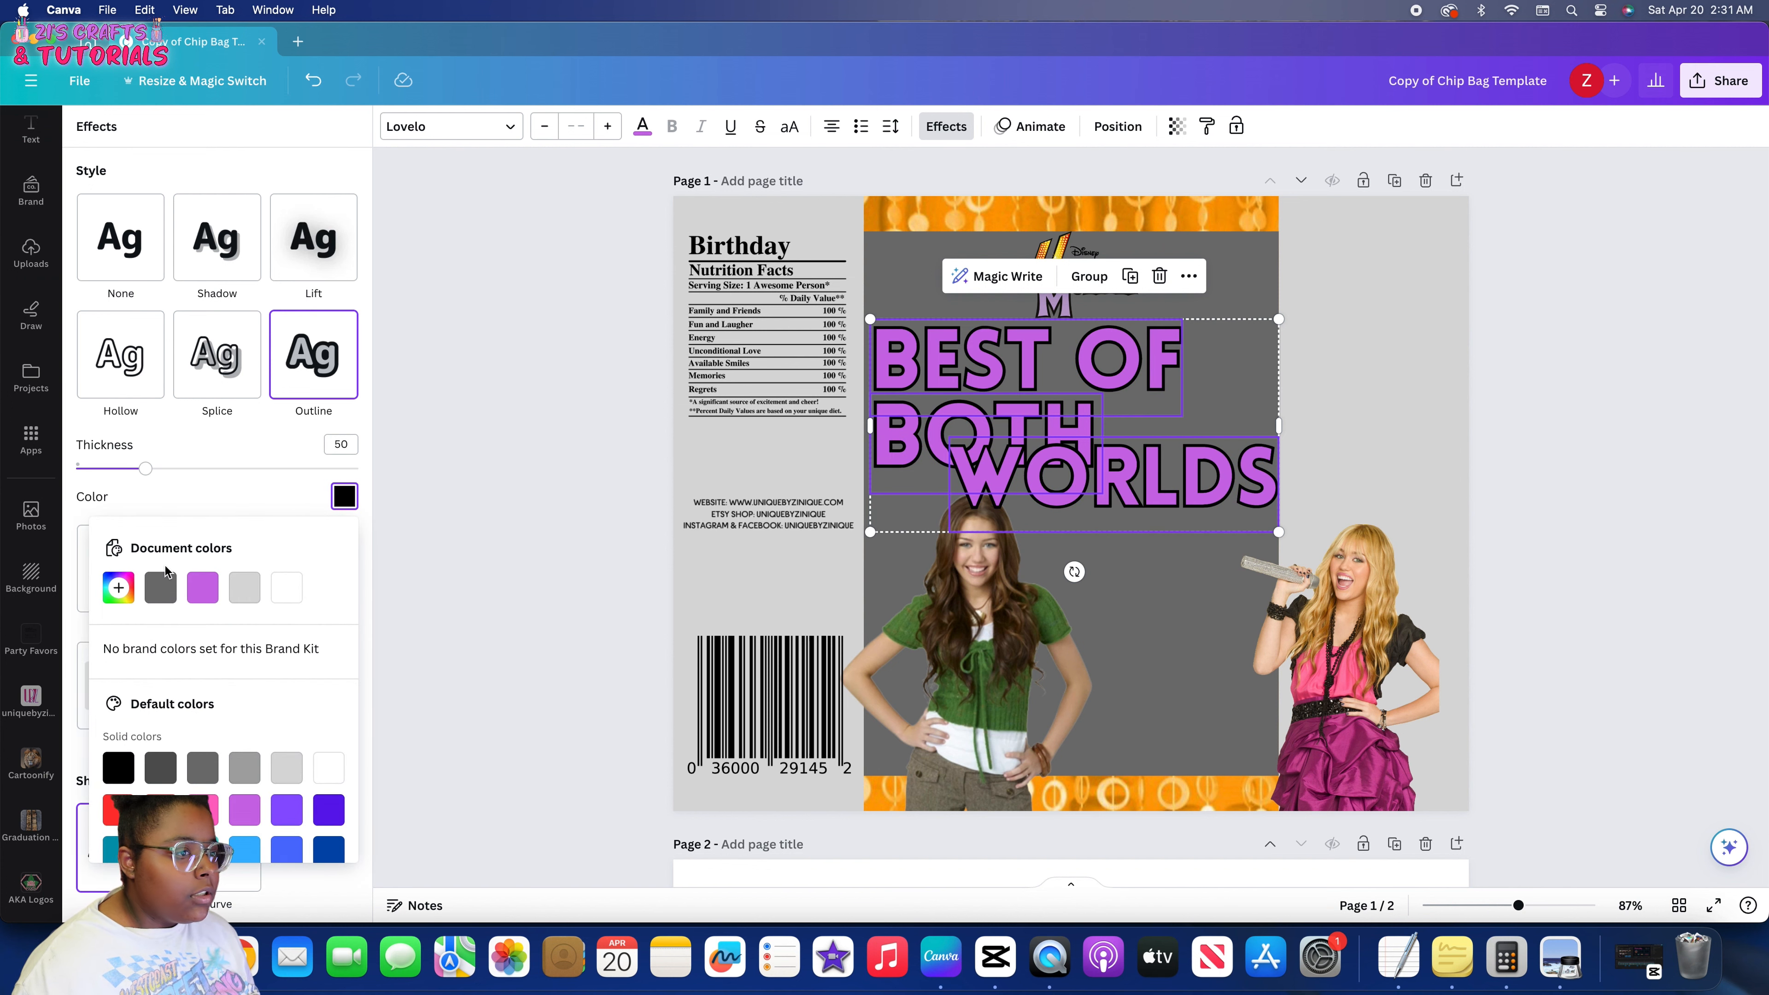
left_click_drag(131, 460, 113, 475)
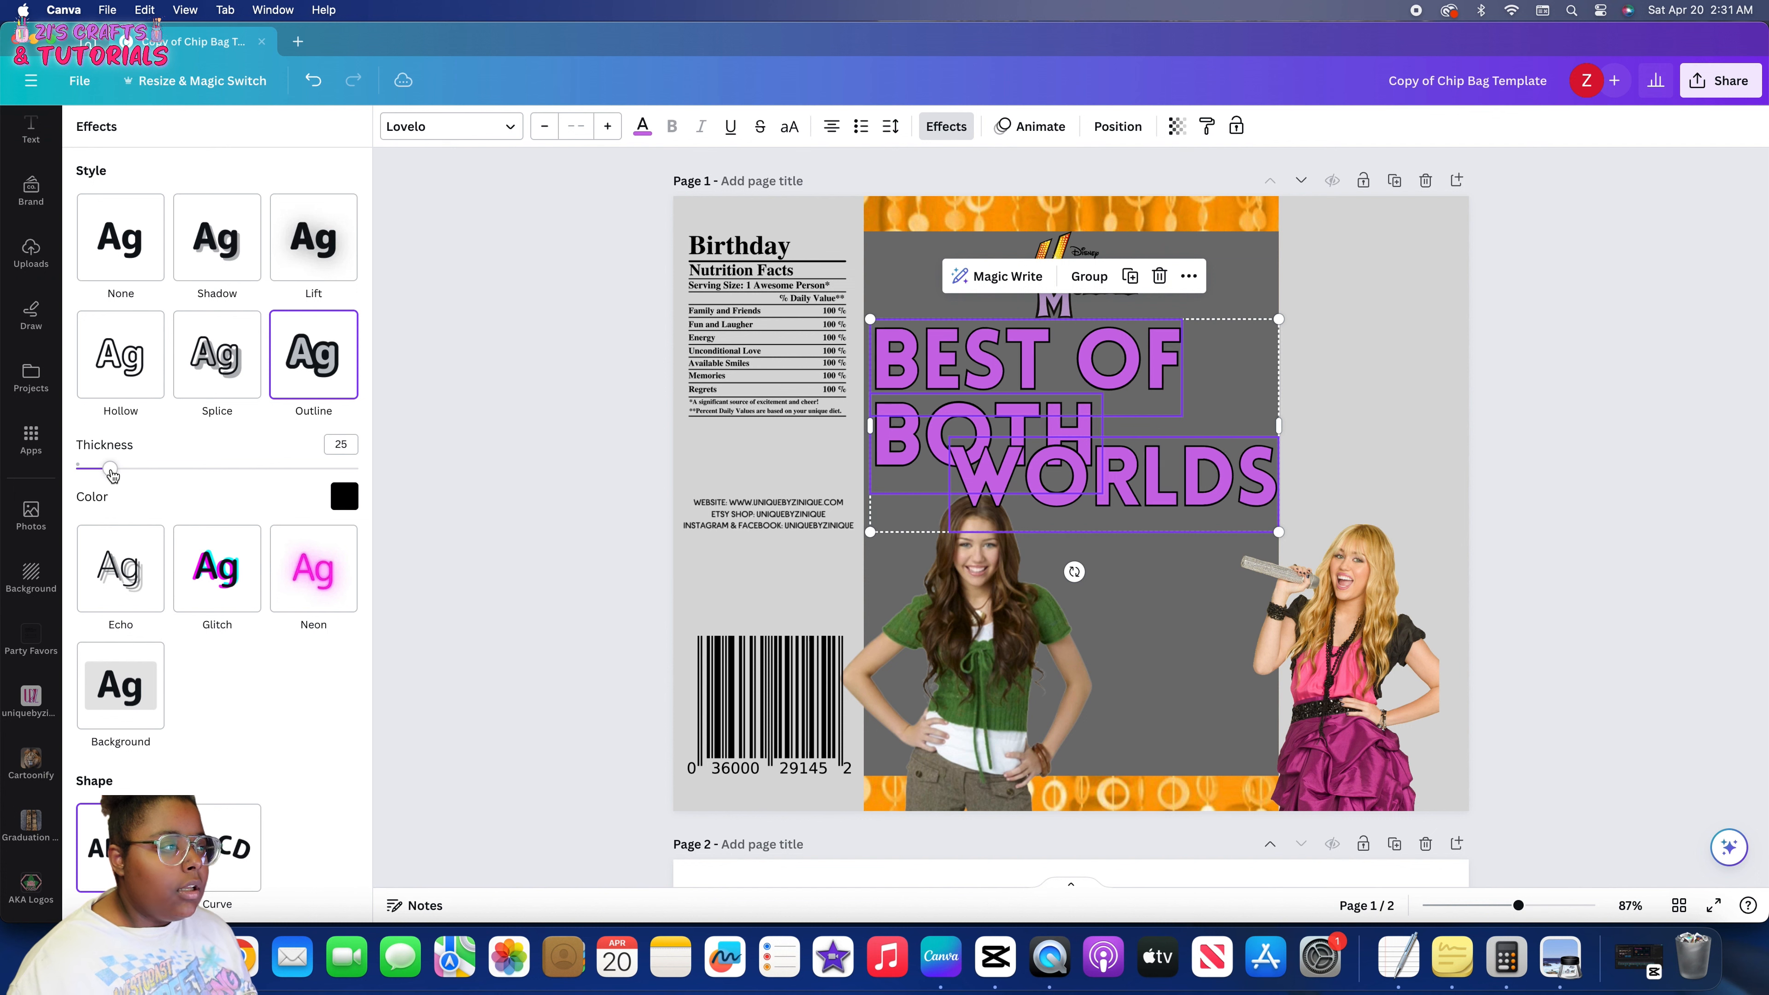
Change the font of the three text lines to London
left_click(486, 126)
scroll(221, 577, "down", 2)
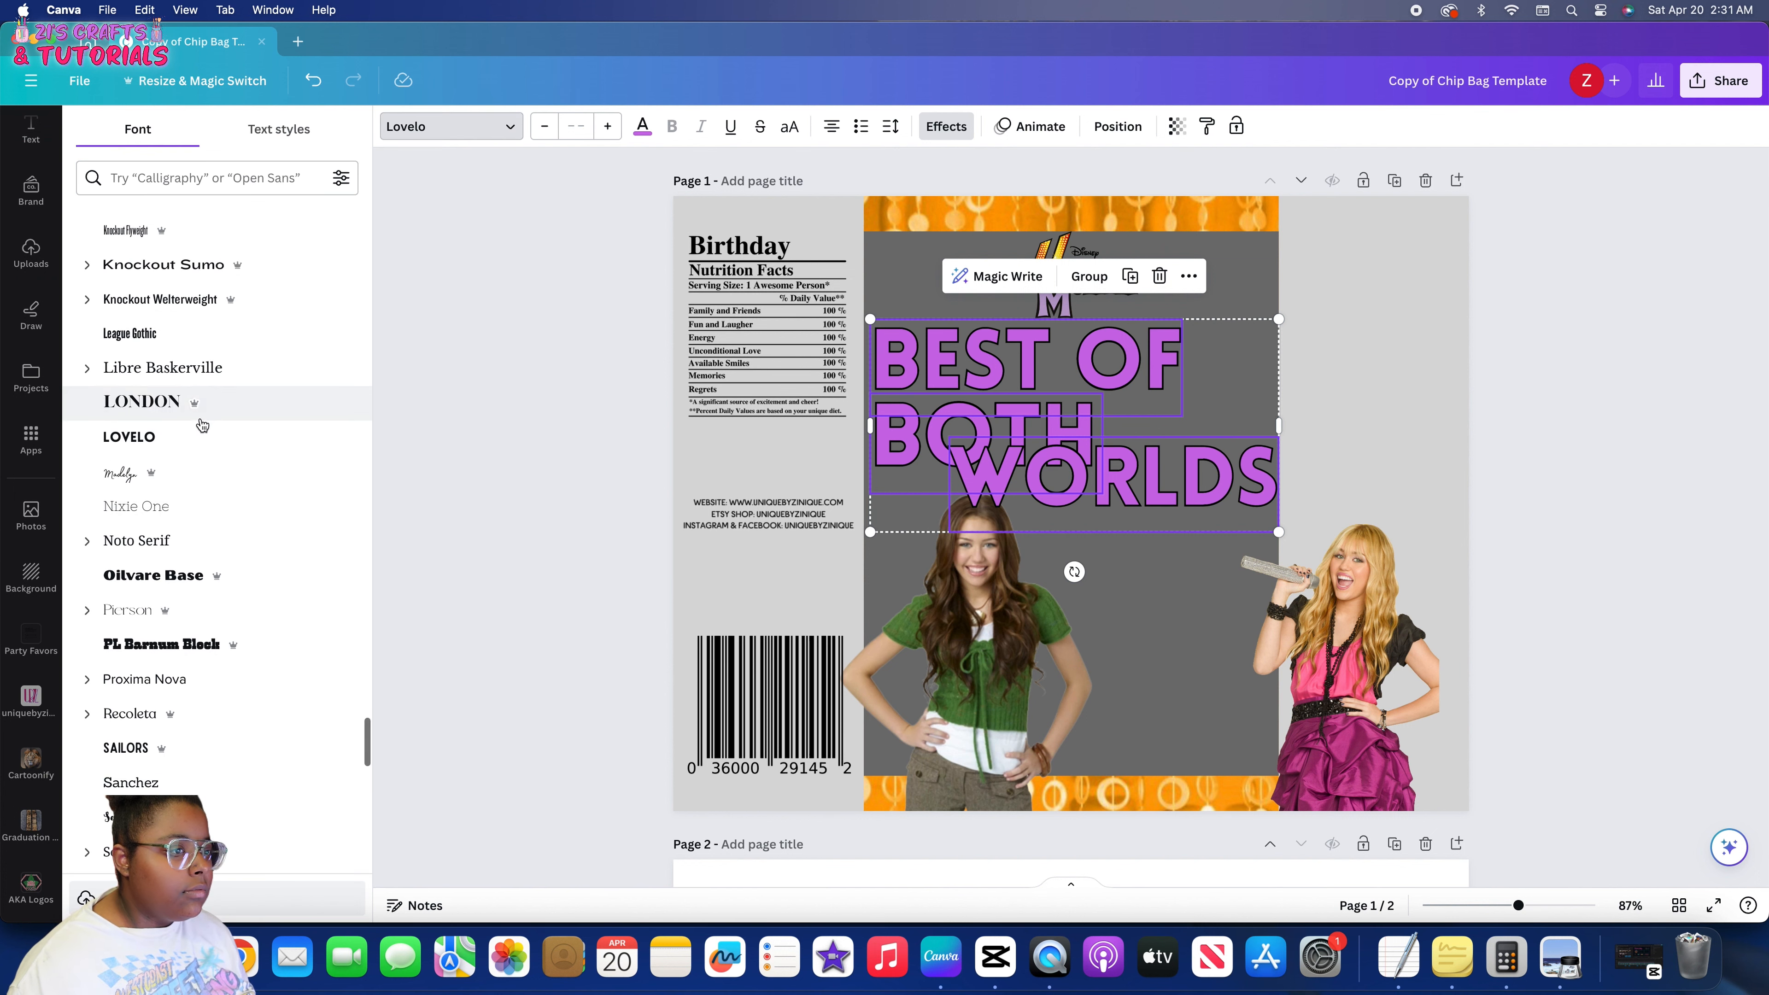
left_click(202, 417)
Delete the BOTH and WORLDS text boxes, keeping the BEST OF line
left_click(992, 354)
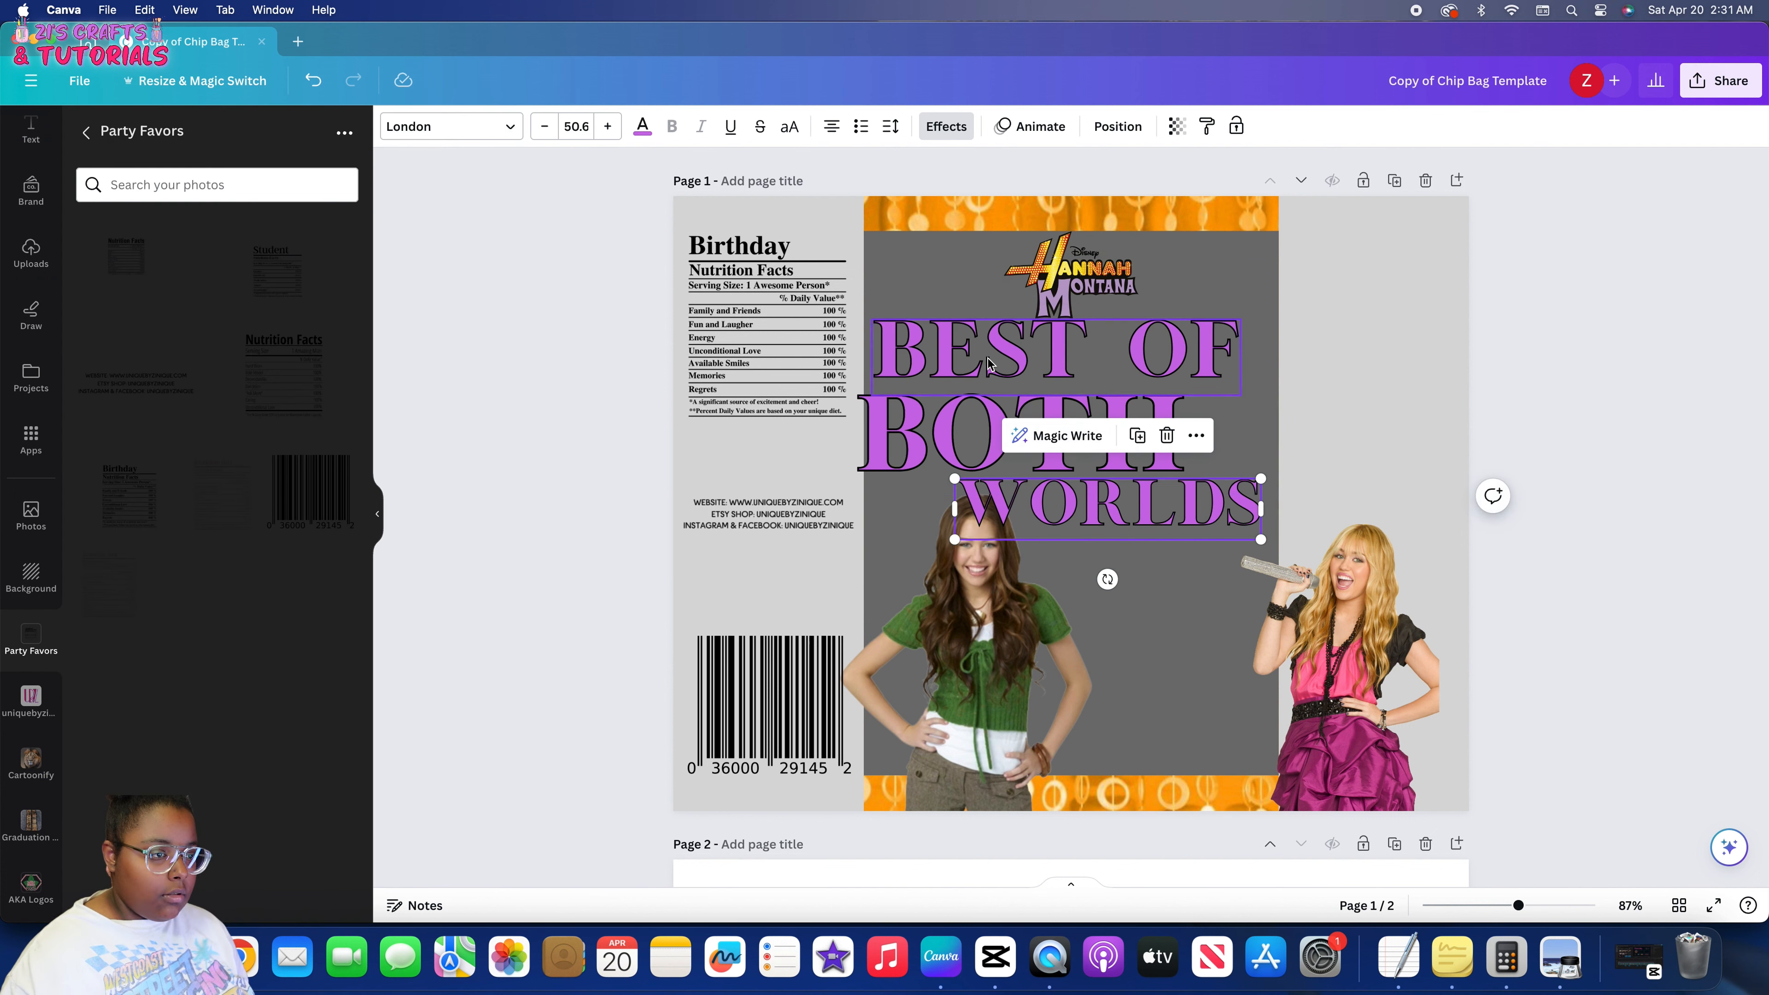
left_click(997, 429)
key("Delete")
left_click(1115, 501)
key("Delete")
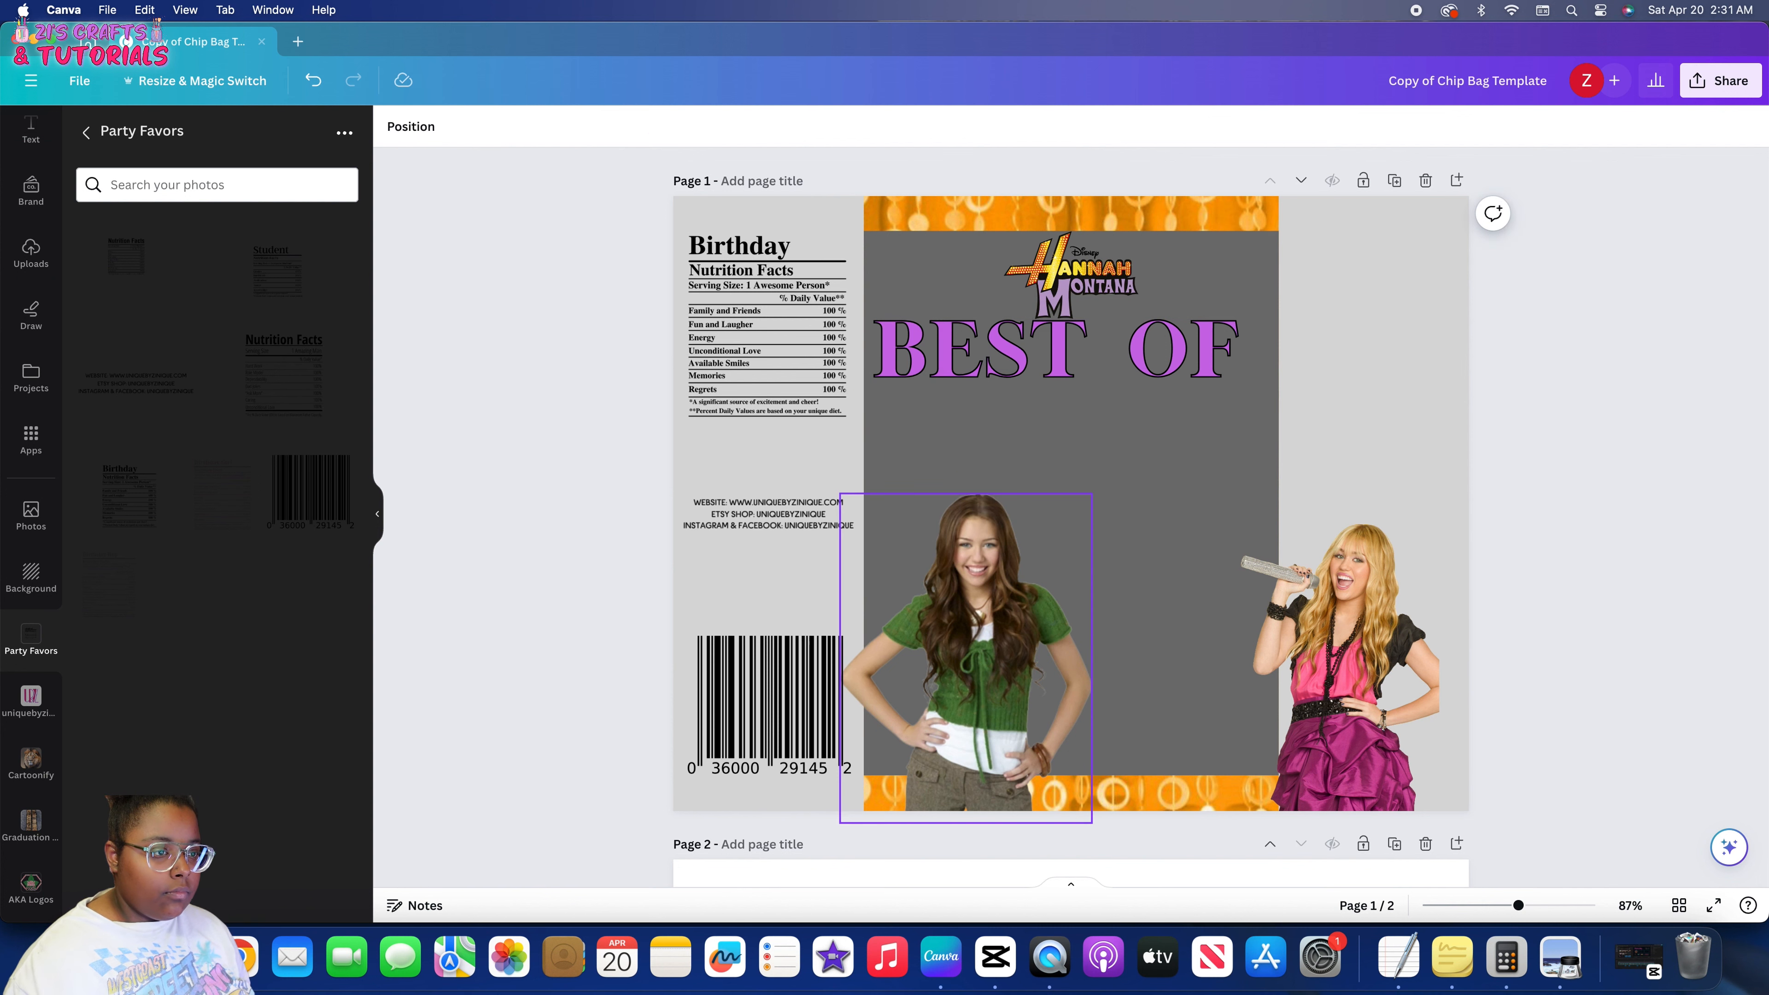
Replace the BEST OF text beneath the Hannah Montana logo with HAPPY
double_click(1064, 357)
type("HAPPY")
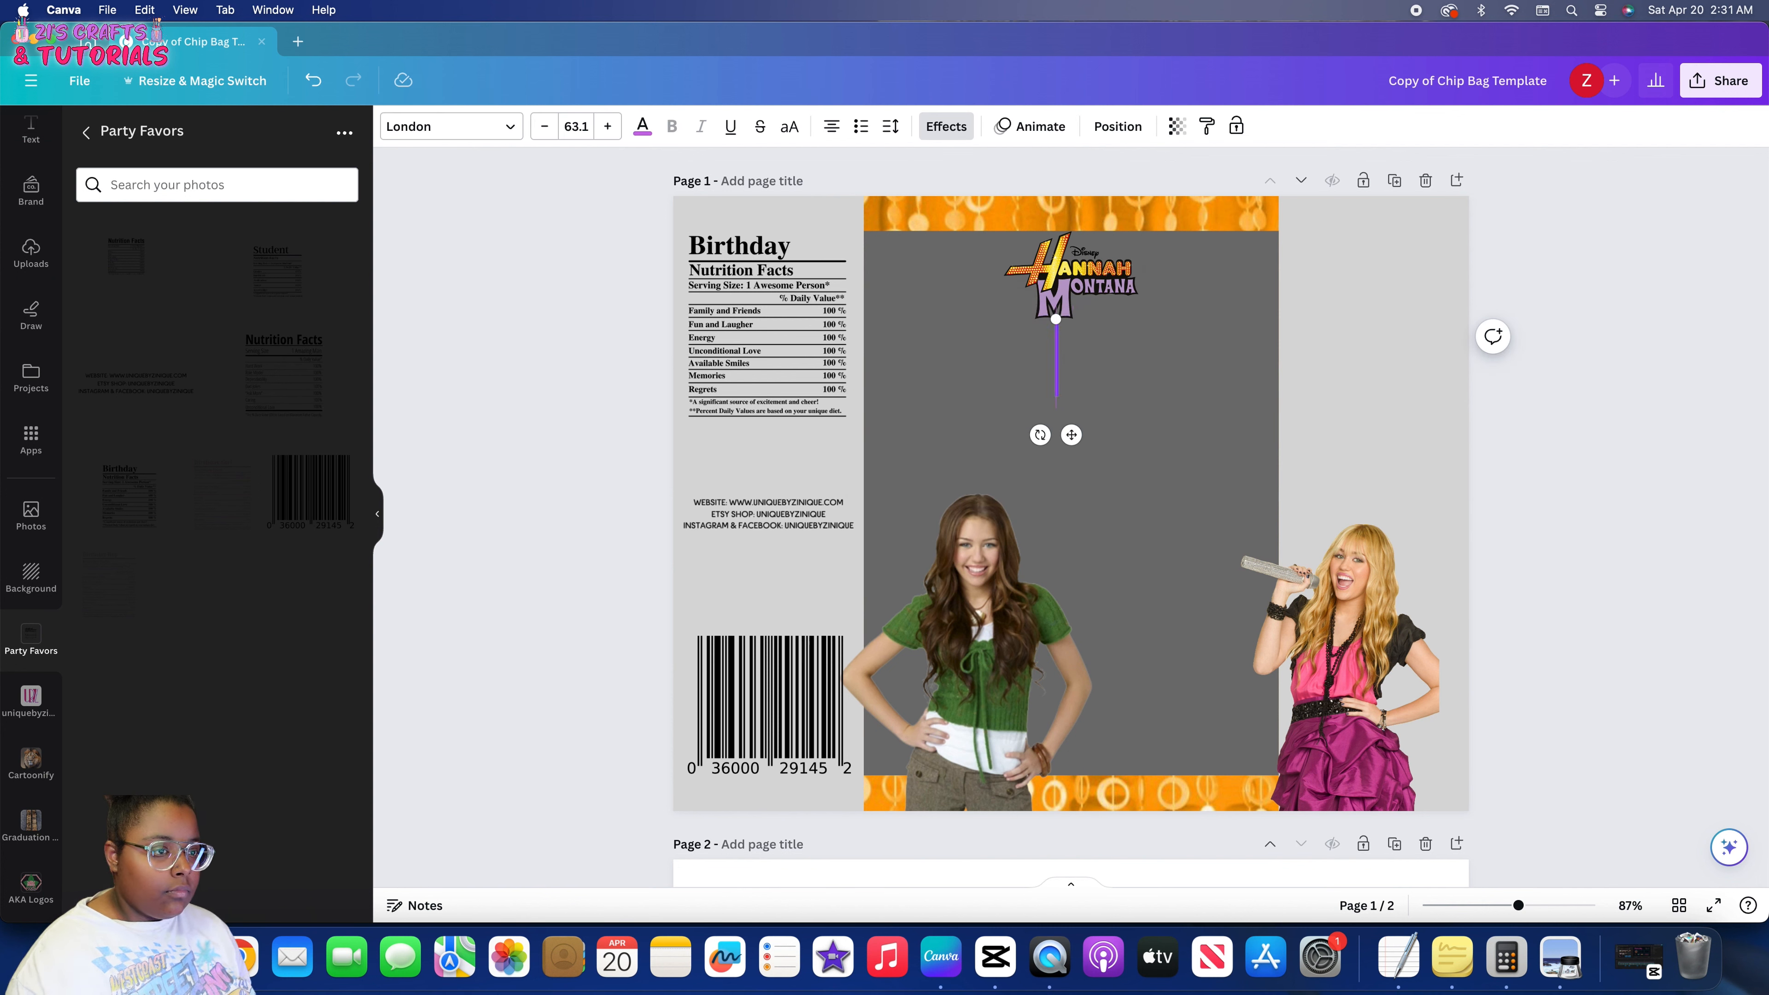
left_click(1097, 479)
Duplicate the HAPPY line, place the copy directly beneath it and change its text to BIRTHDAY
left_click(1088, 361)
key("super+c")
key("super+v")
left_click_drag(1085, 360, 1084, 412)
double_click(1085, 412)
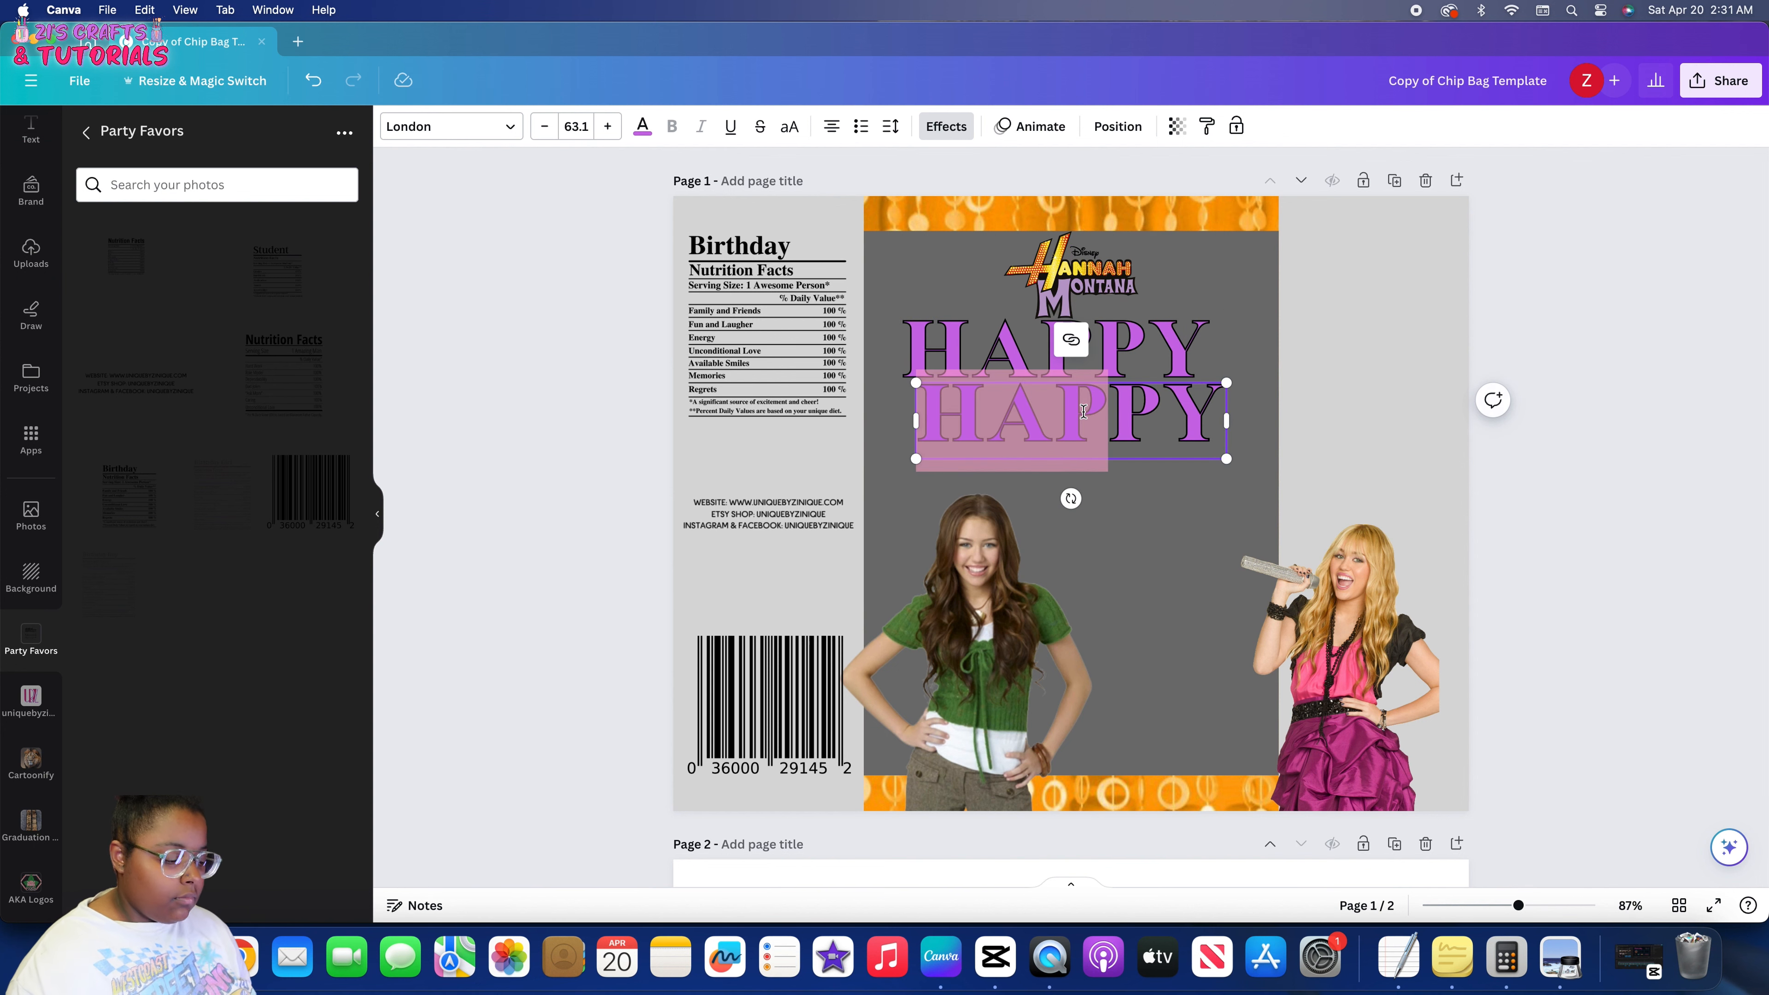
type("BI")
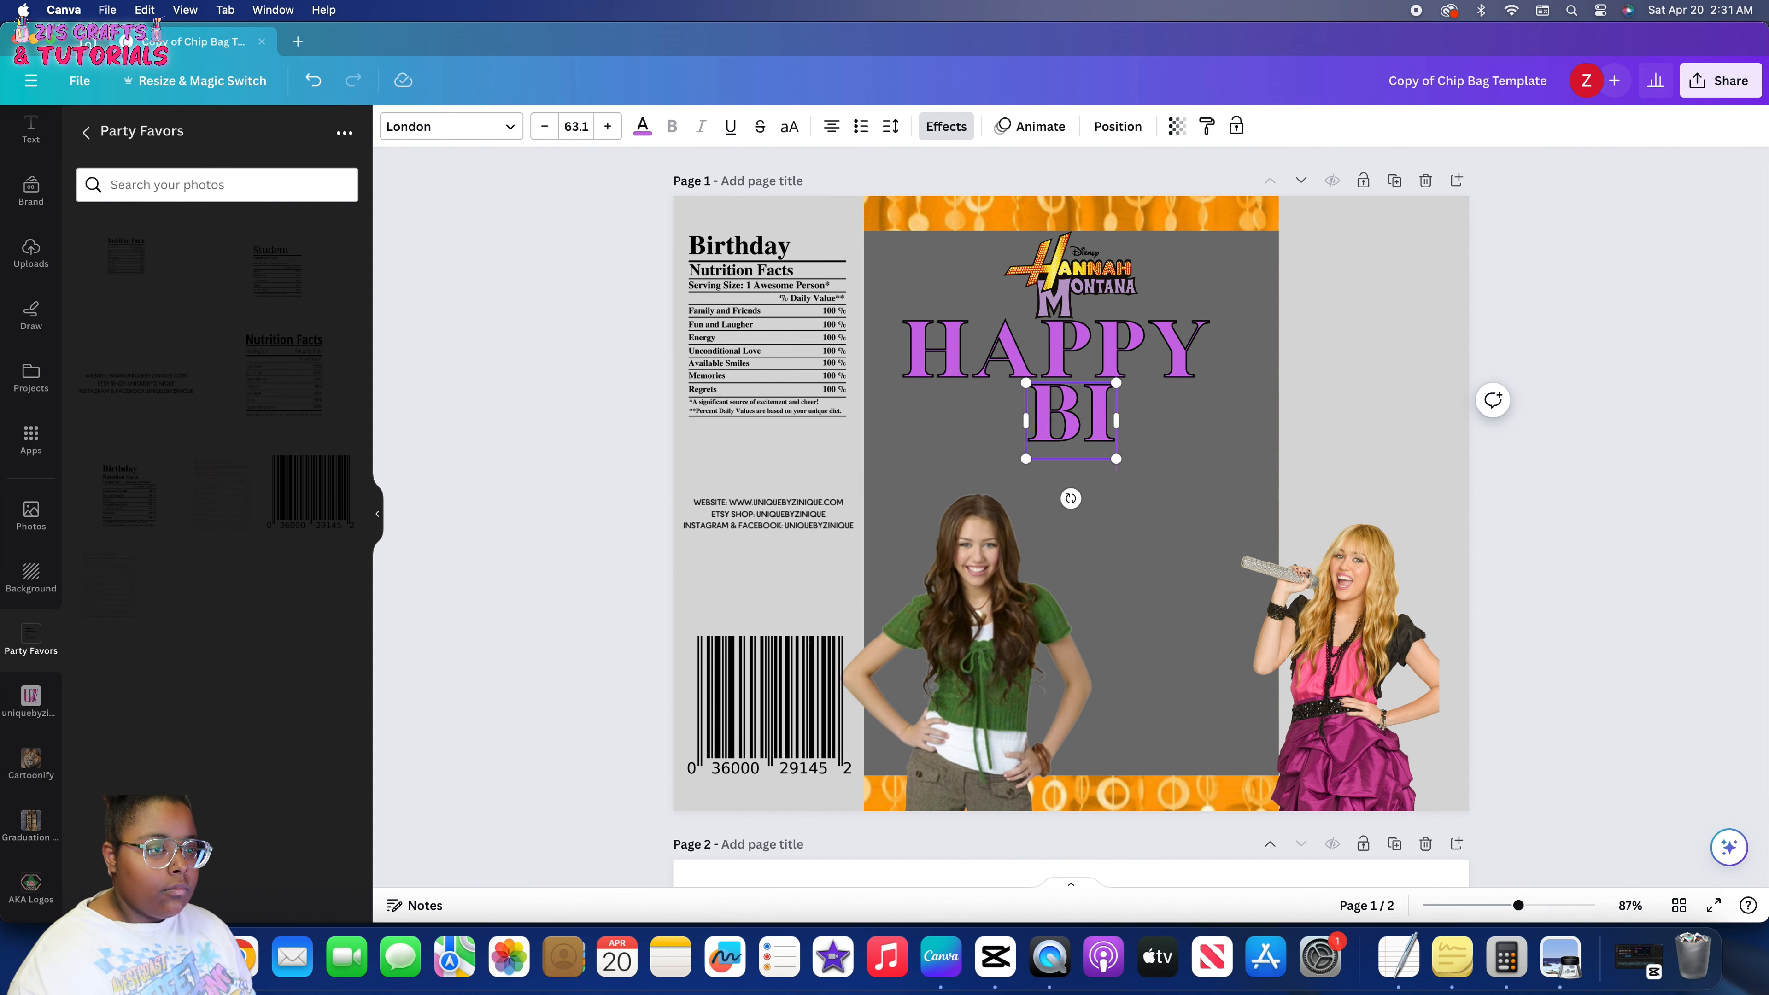
type("RTHDAY")
key("BackSpace")
key("BackSpace")
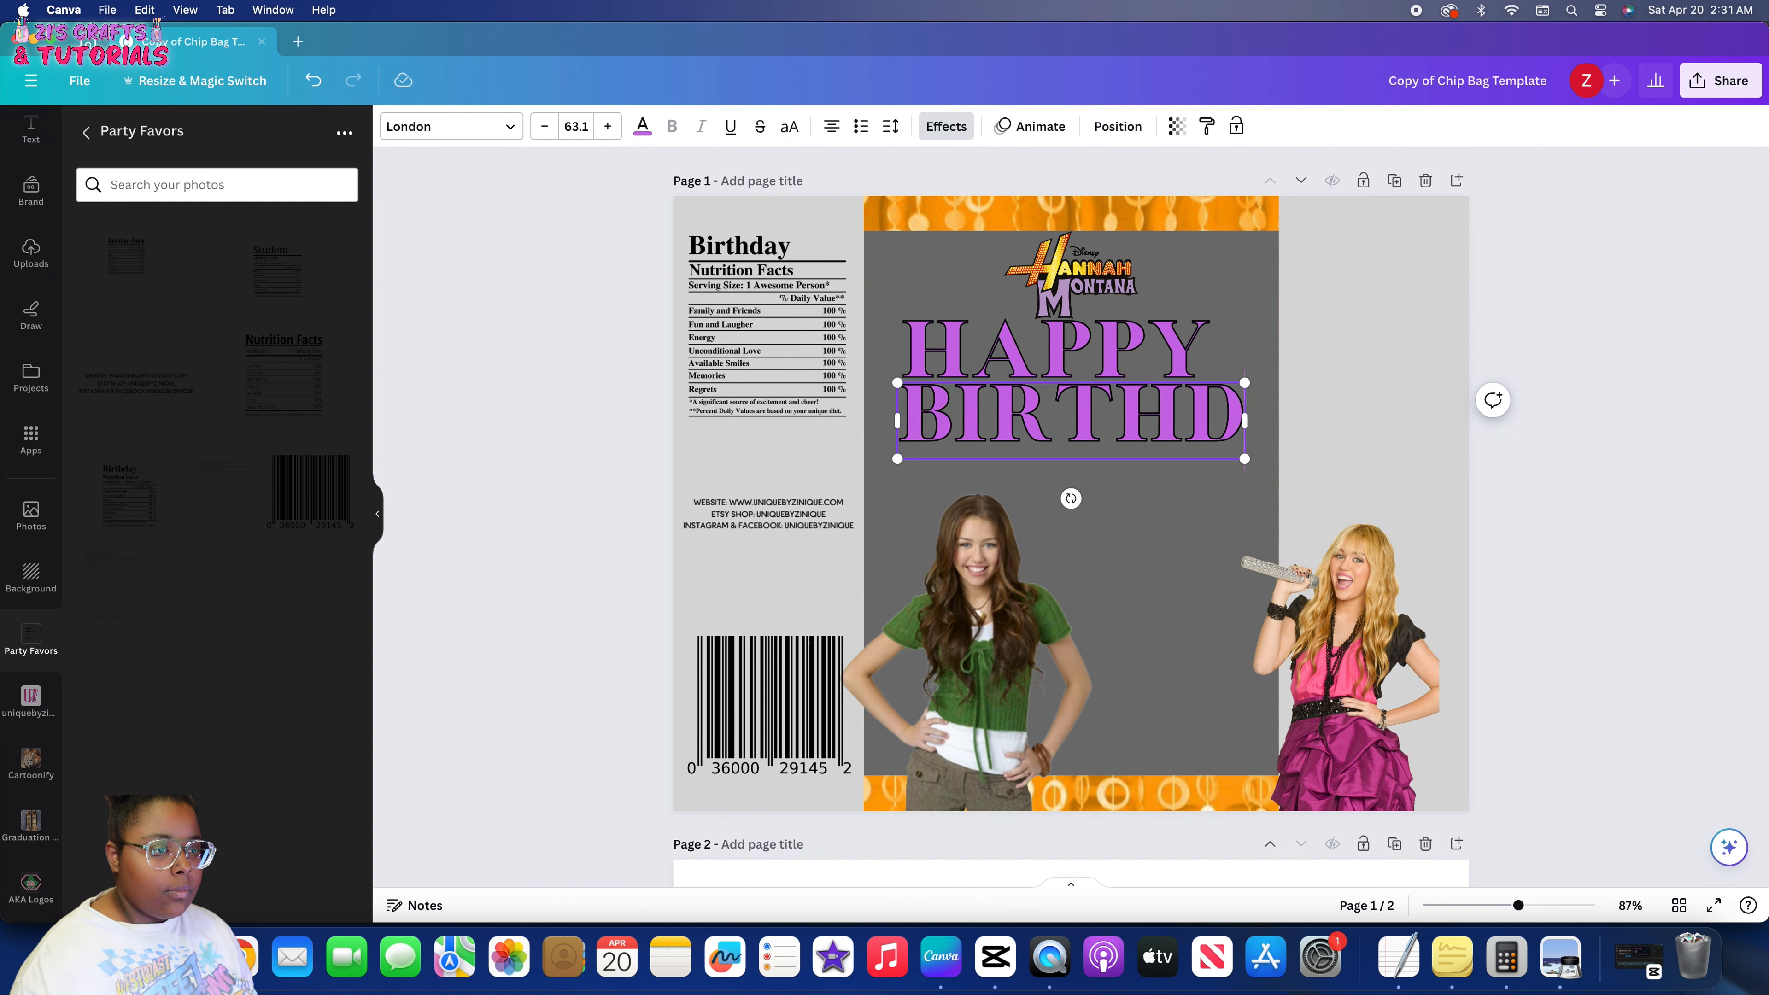
type("AY")
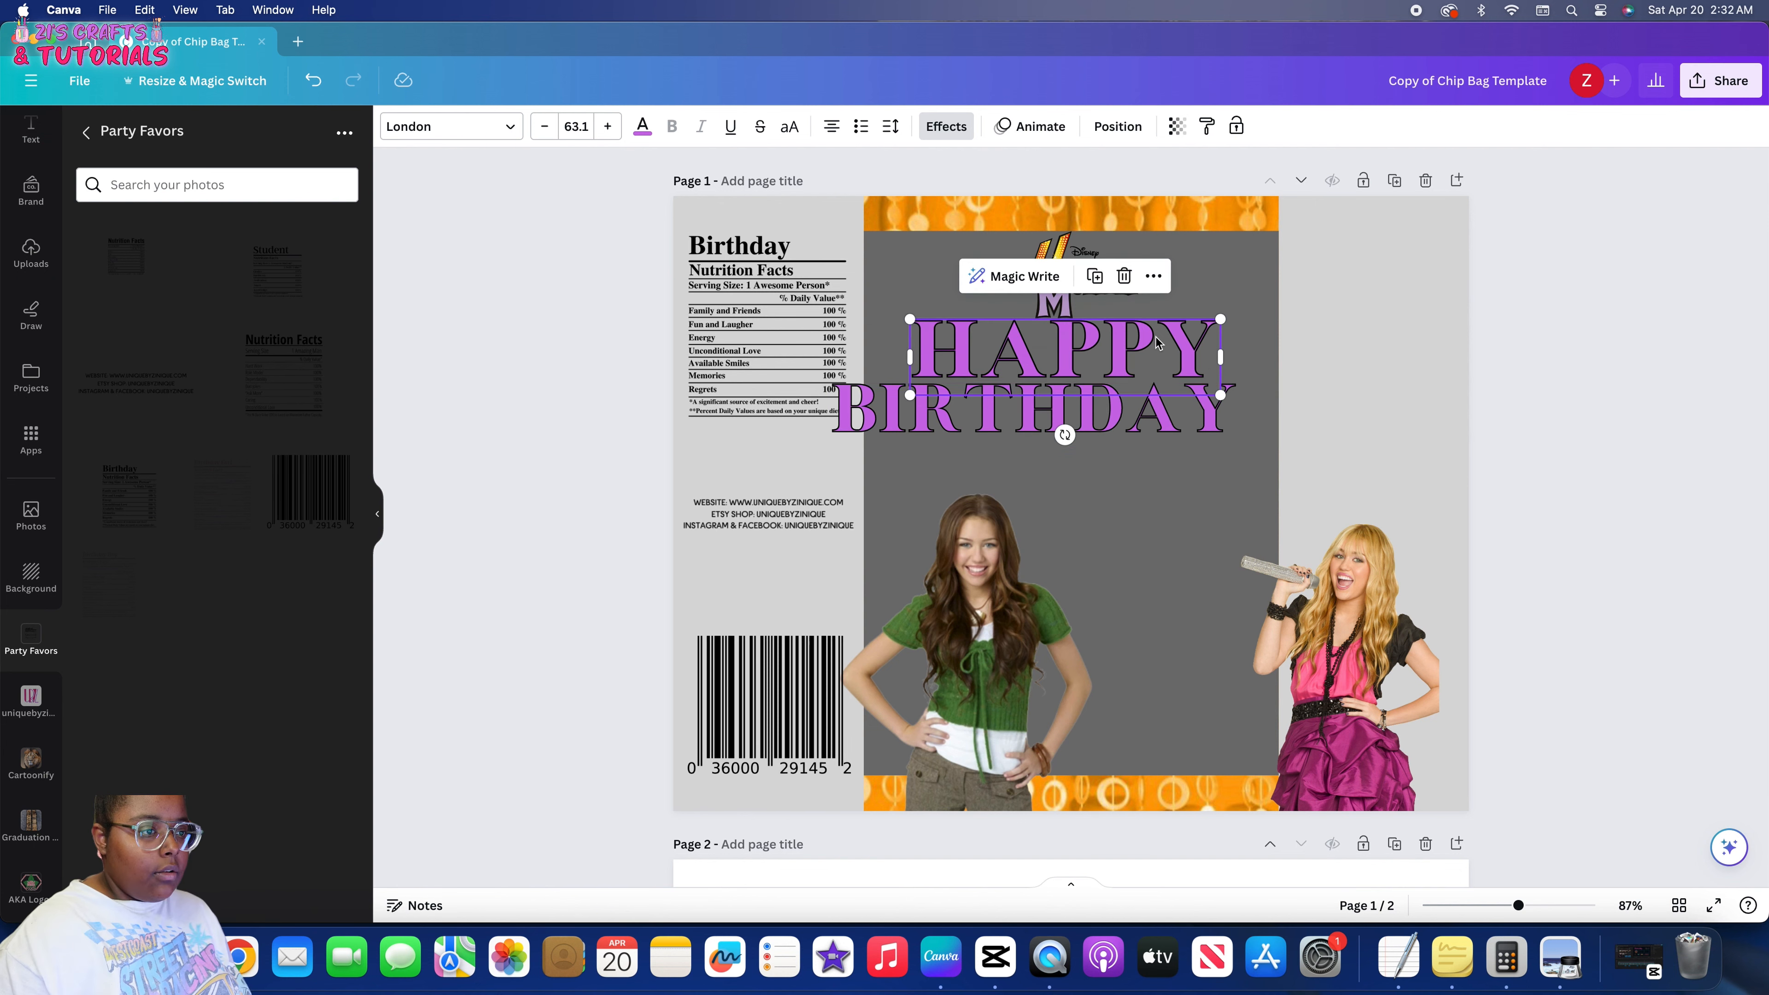
Change the font of both title lines to josephsophia and enlarge them to fill the front panel's width
left_click(1052, 417)
left_click(1072, 359, "shift")
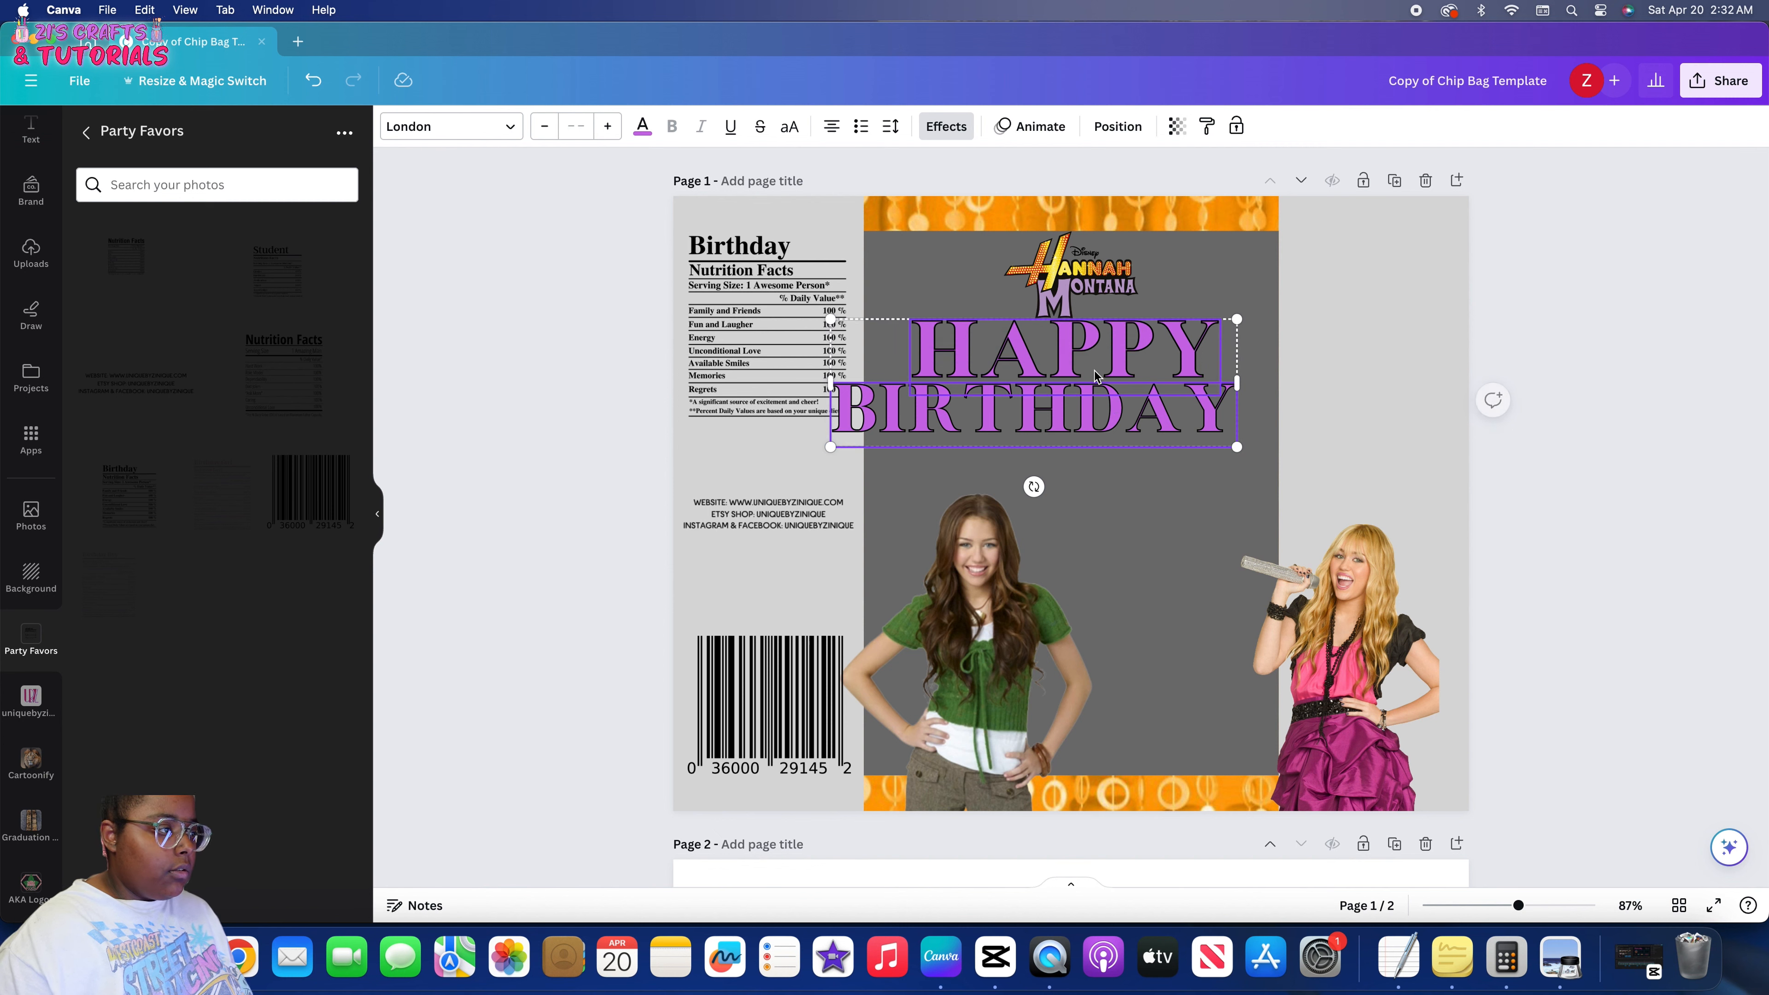
left_click(491, 124)
left_click(219, 534)
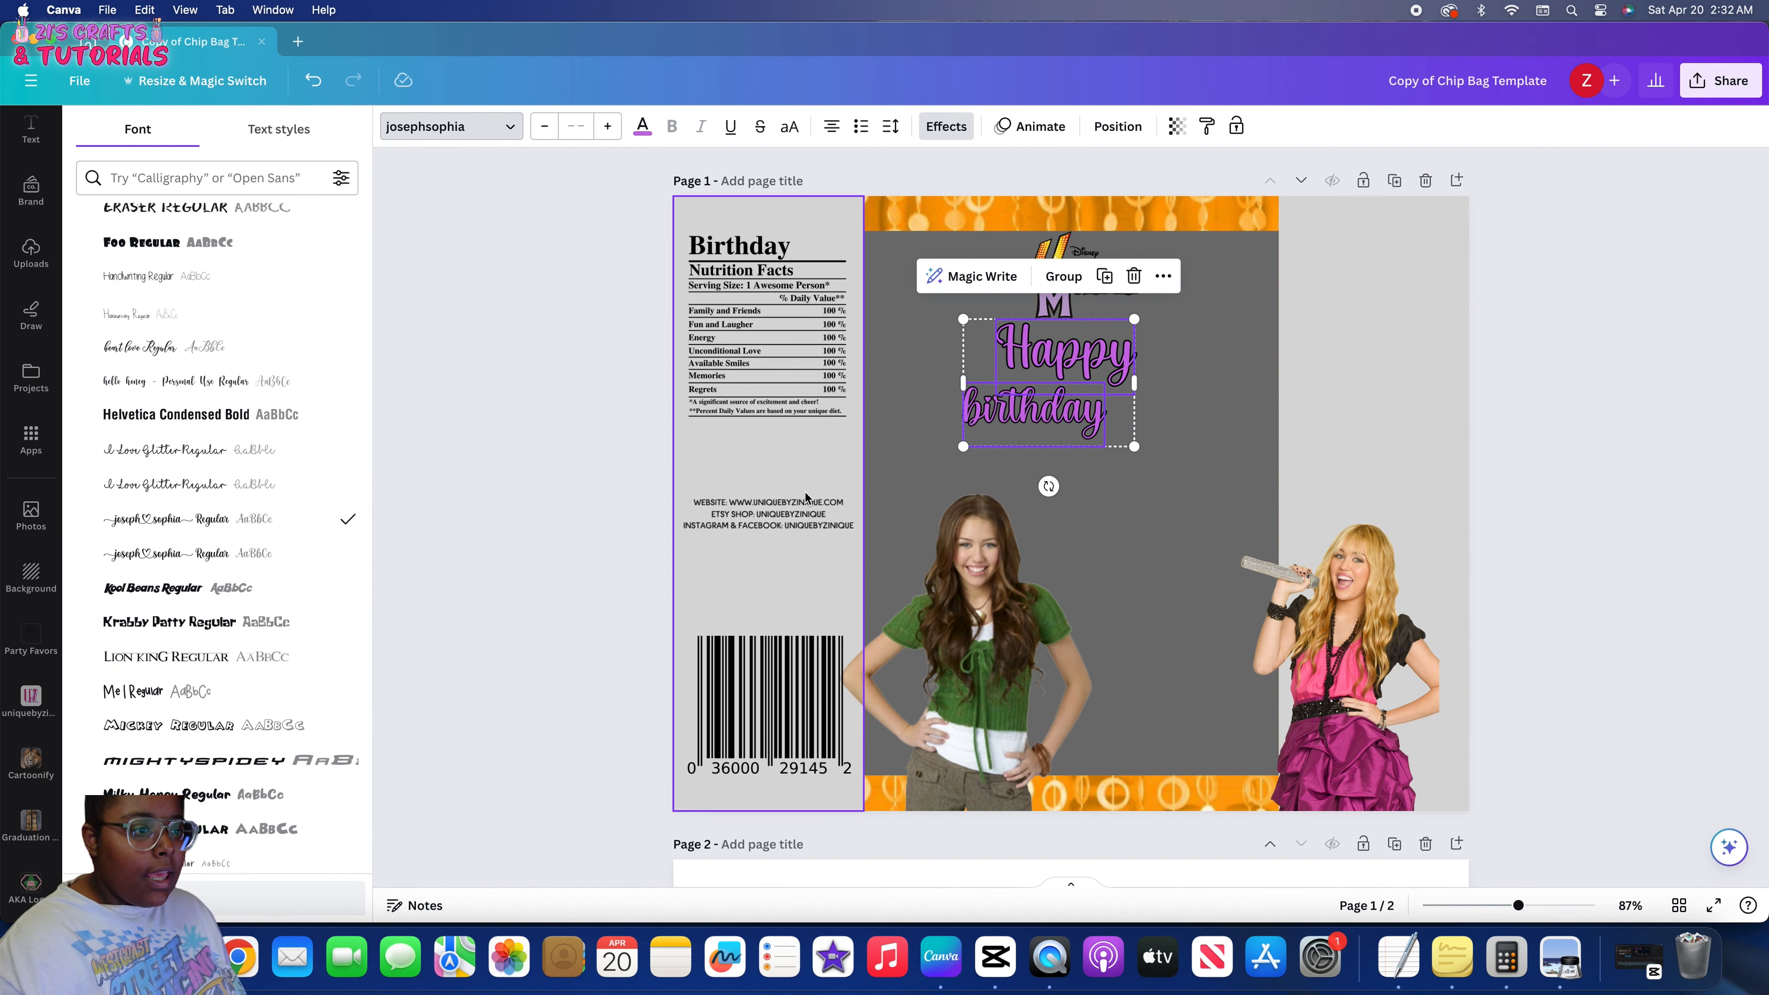
left_click_drag(1134, 446, 1393, 645)
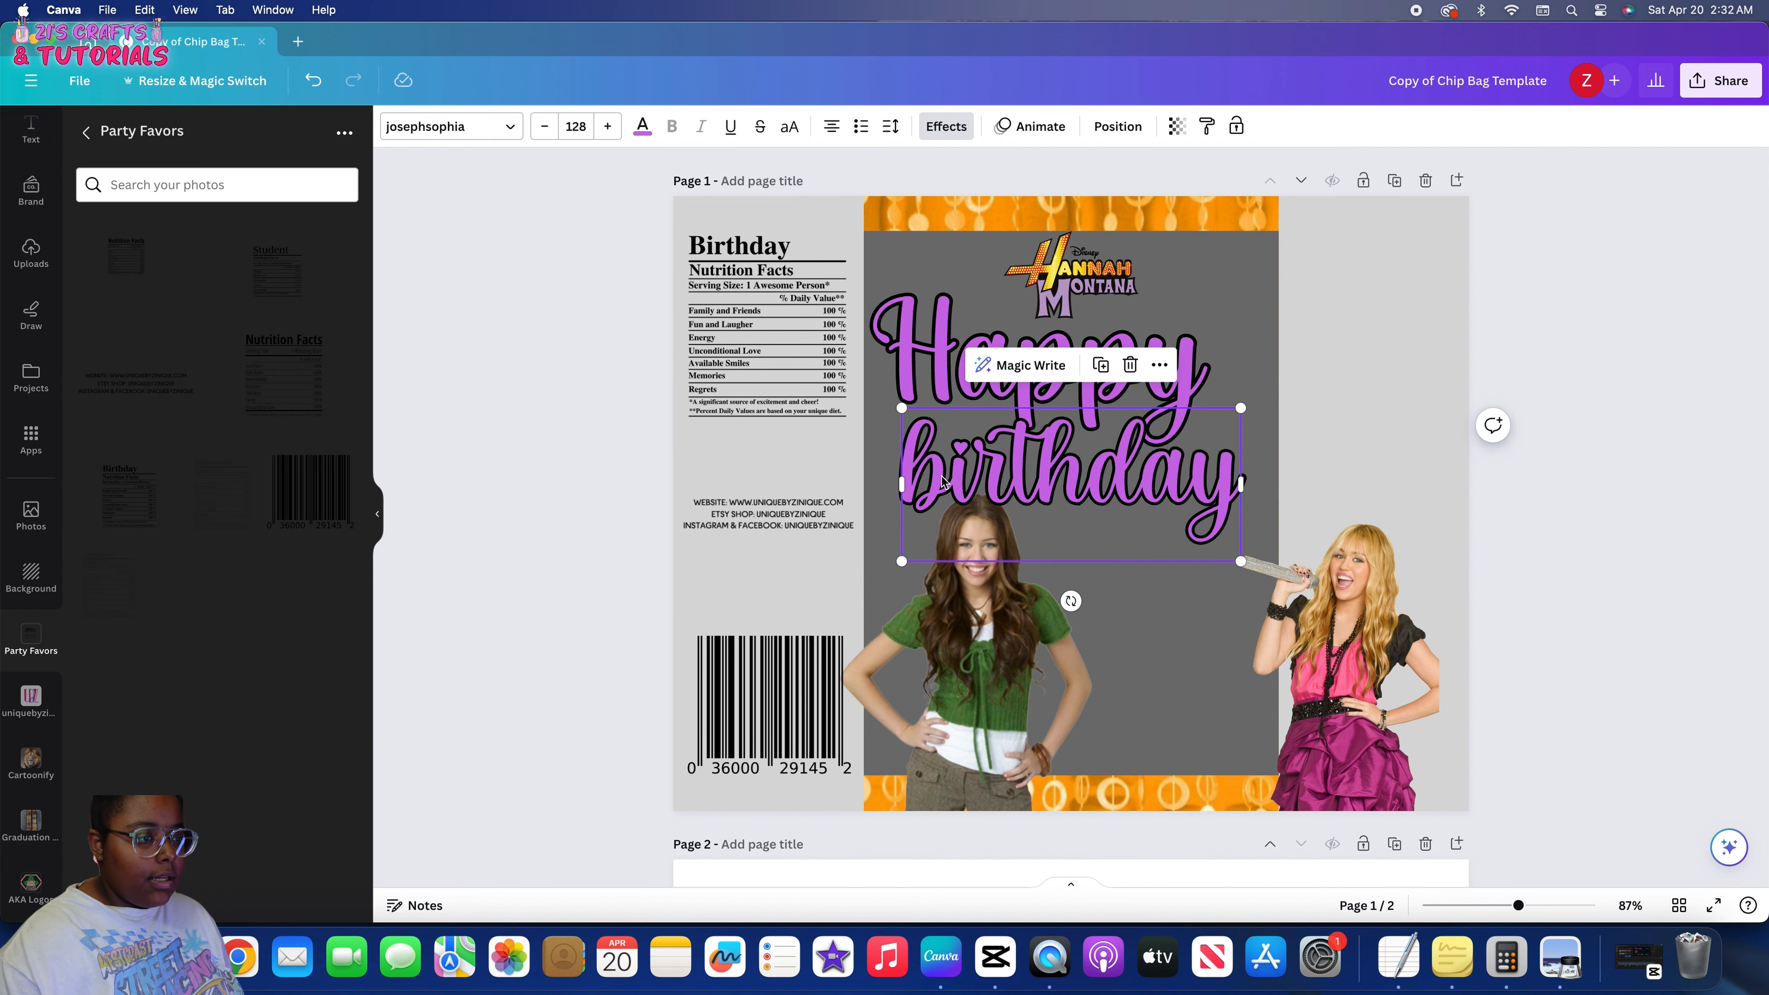
Replace the lowercase first letter of the birthday line with a capital B
triple_click(946, 478)
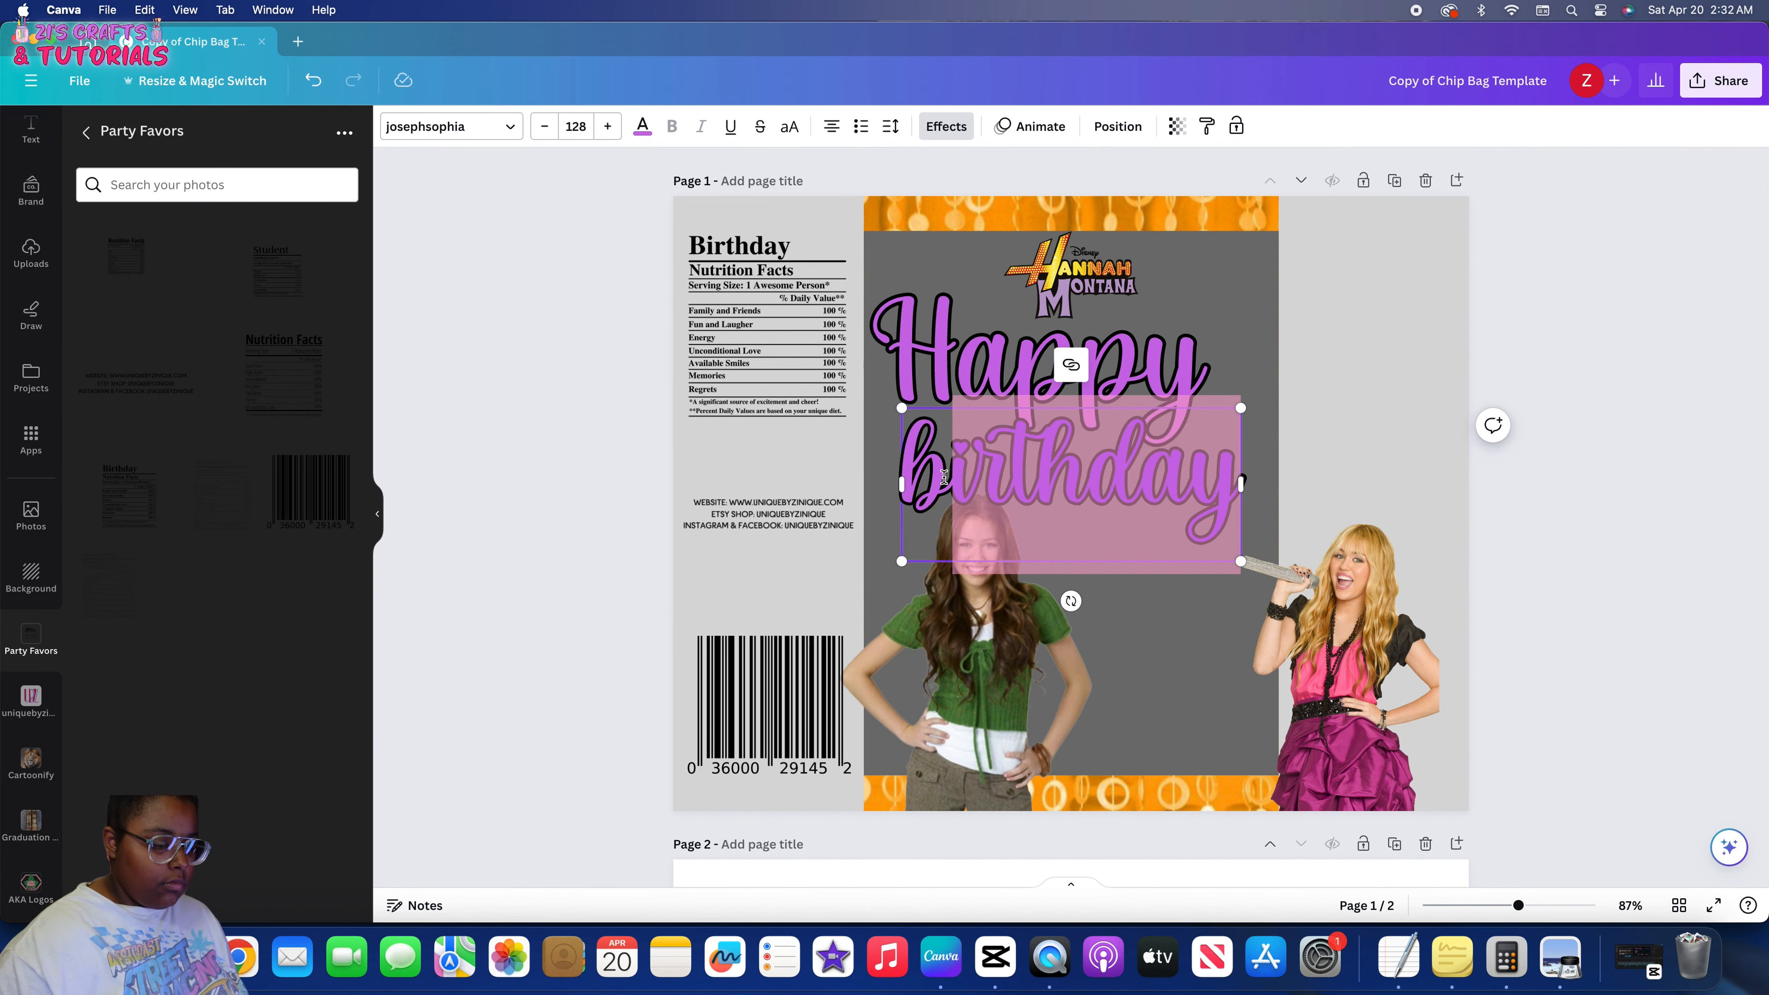
left_click(946, 478)
key("BackSpace")
type("B")
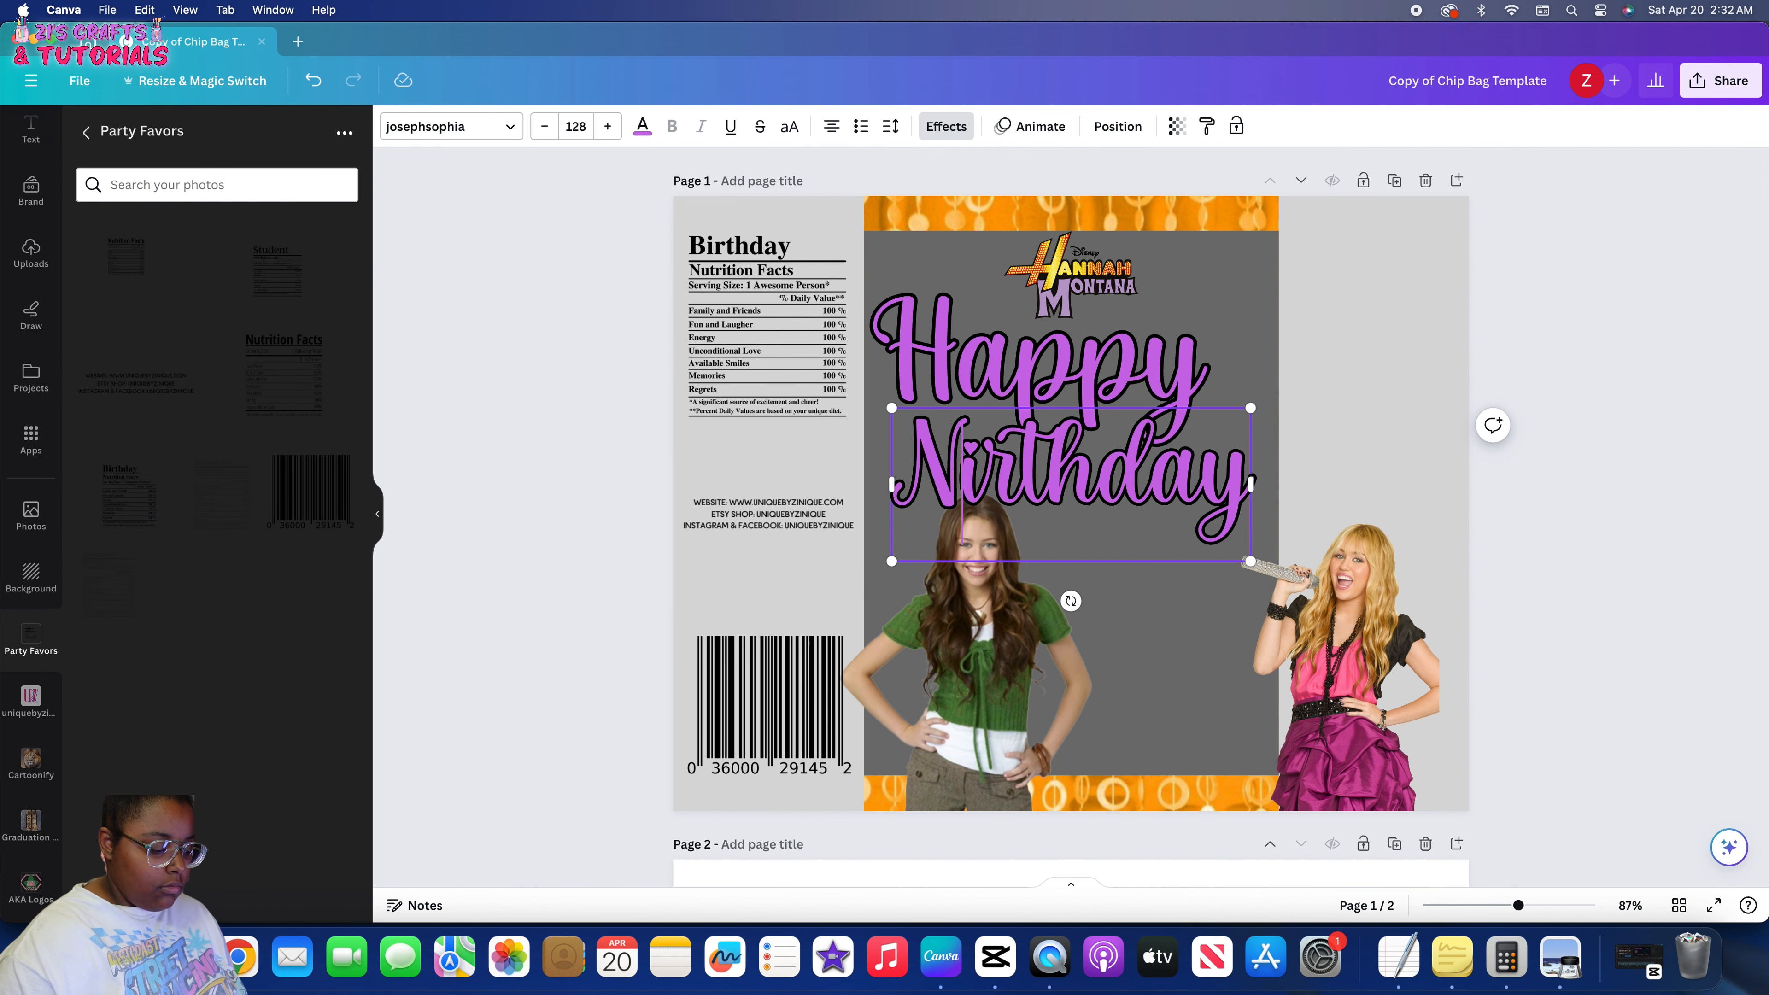
key("BackSpace")
type("B")
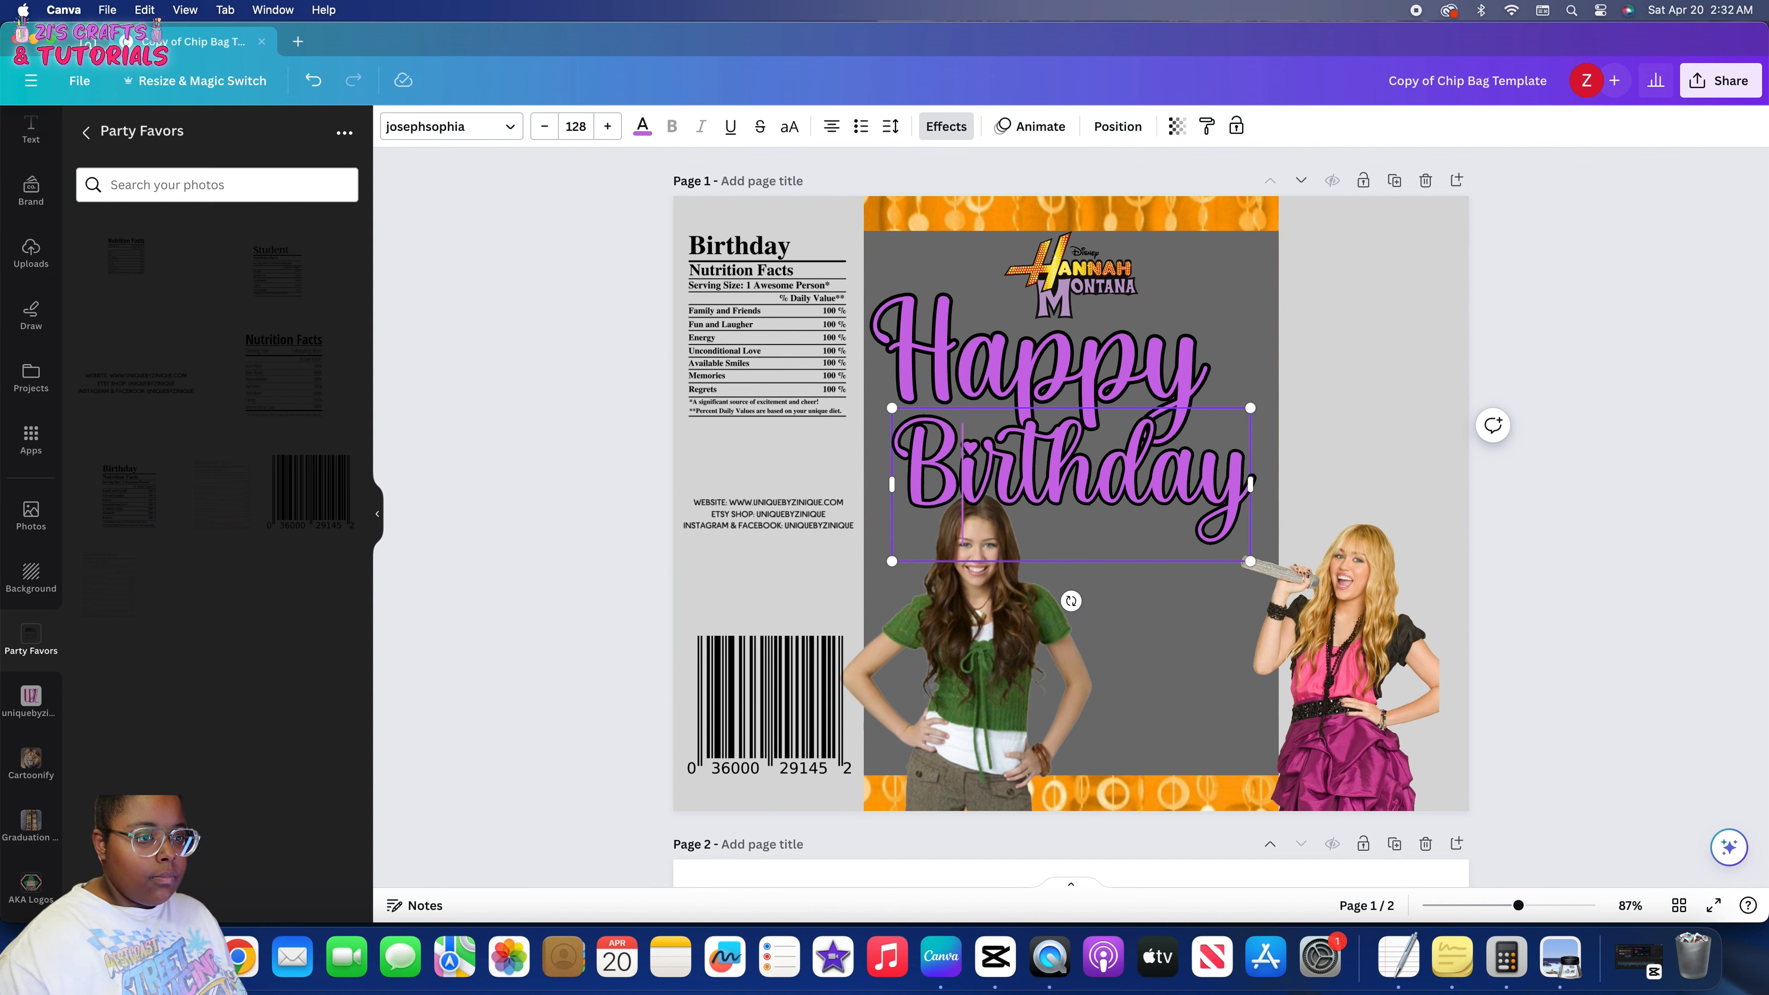
left_click(1296, 604)
Reposition the Birthday line beneath the Happy line on the front panel
left_click_drag(1165, 531, 1144, 544)
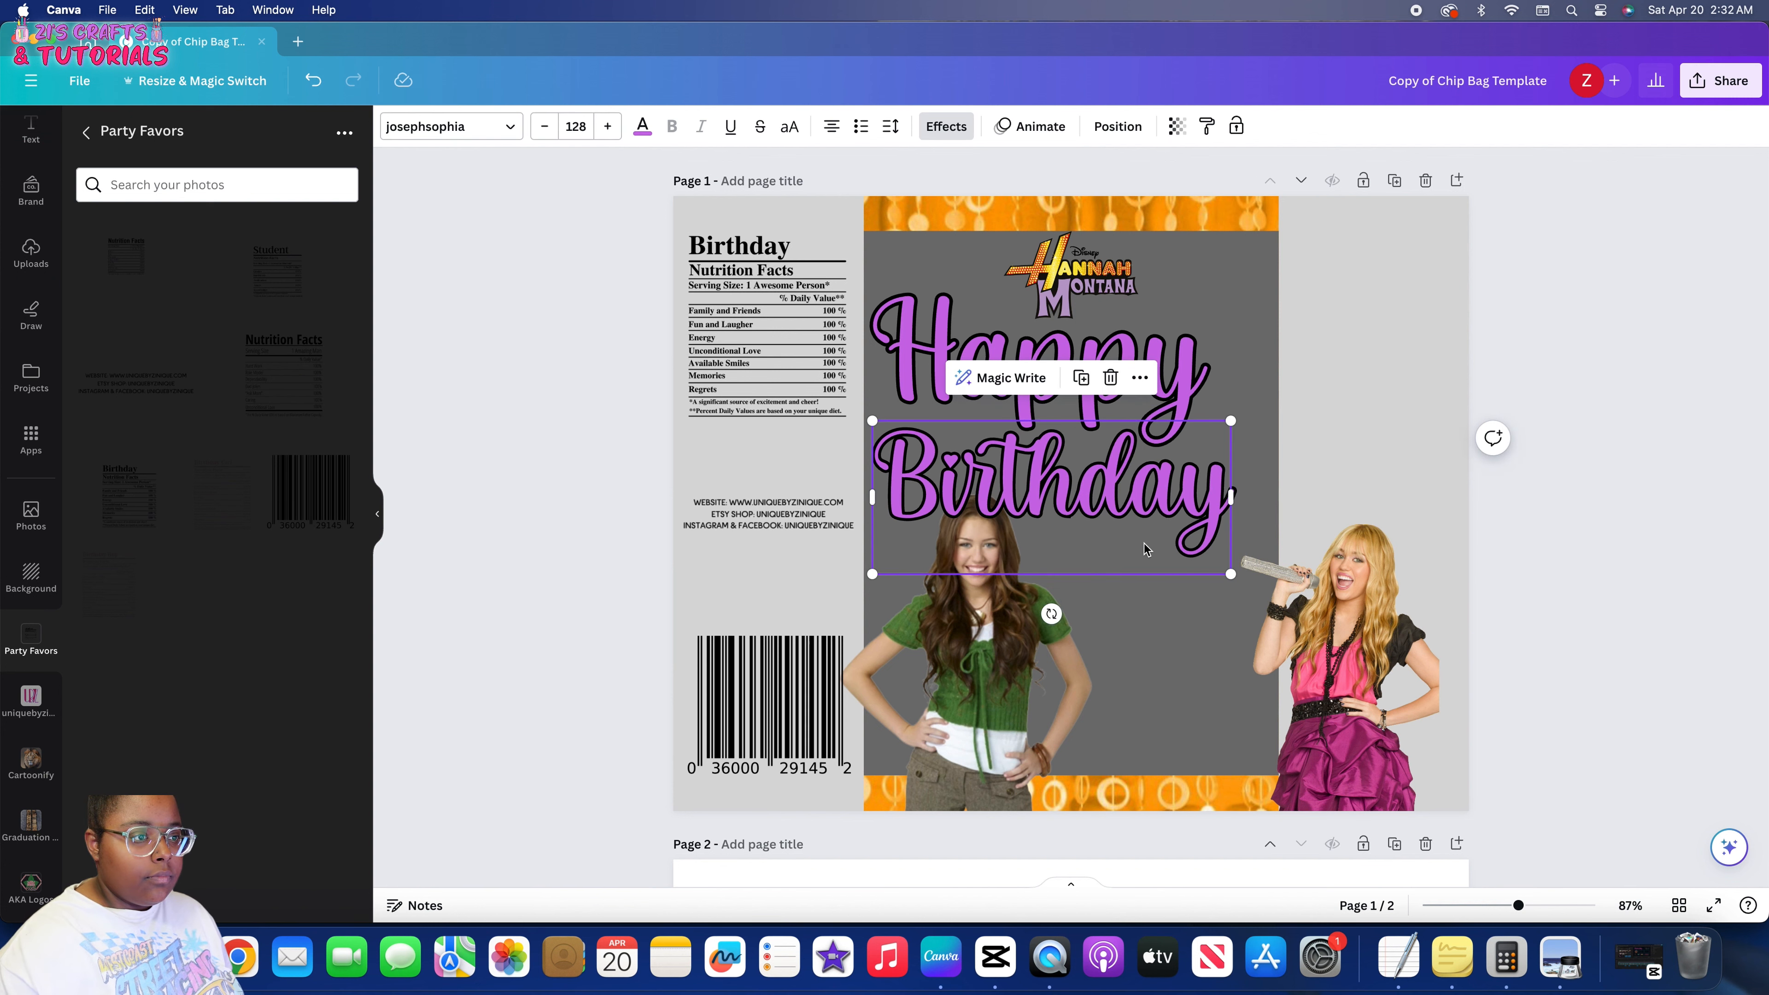
left_click(913, 345)
left_click_drag(1204, 465, 1151, 464)
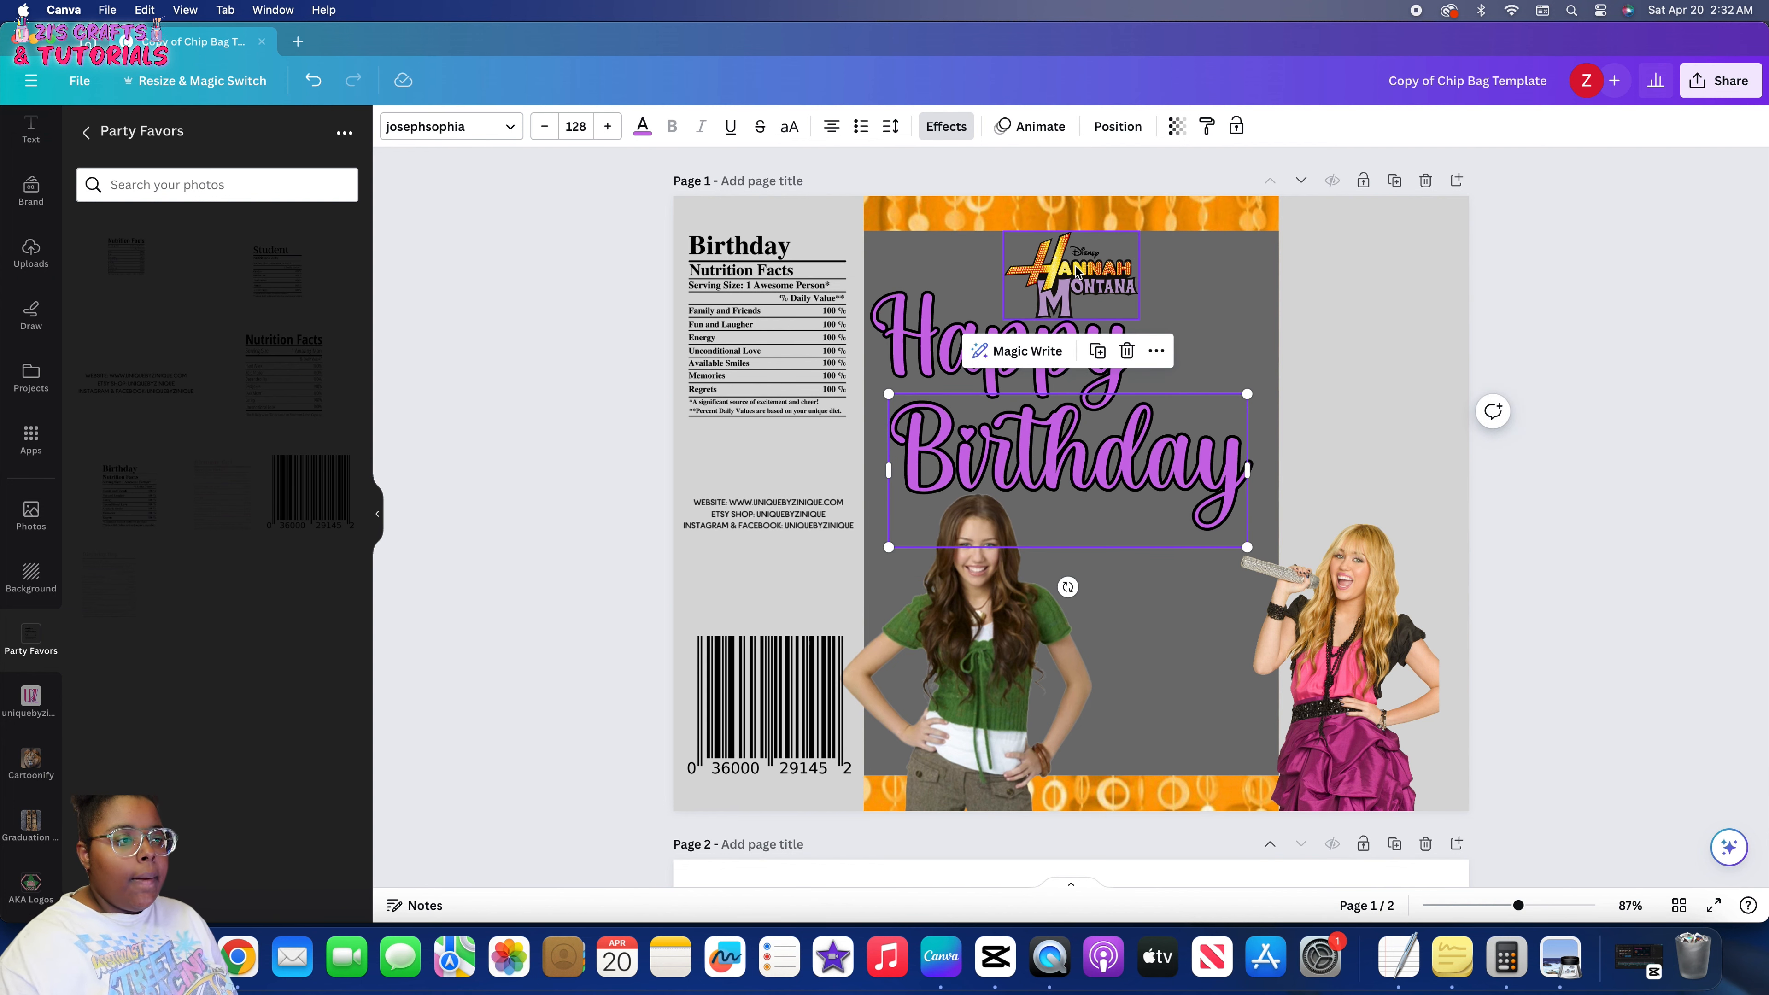
Resize the Happy line to 142 and place it just beneath the Hannah Montana logo
left_click_drag(946, 319, 1083, 324)
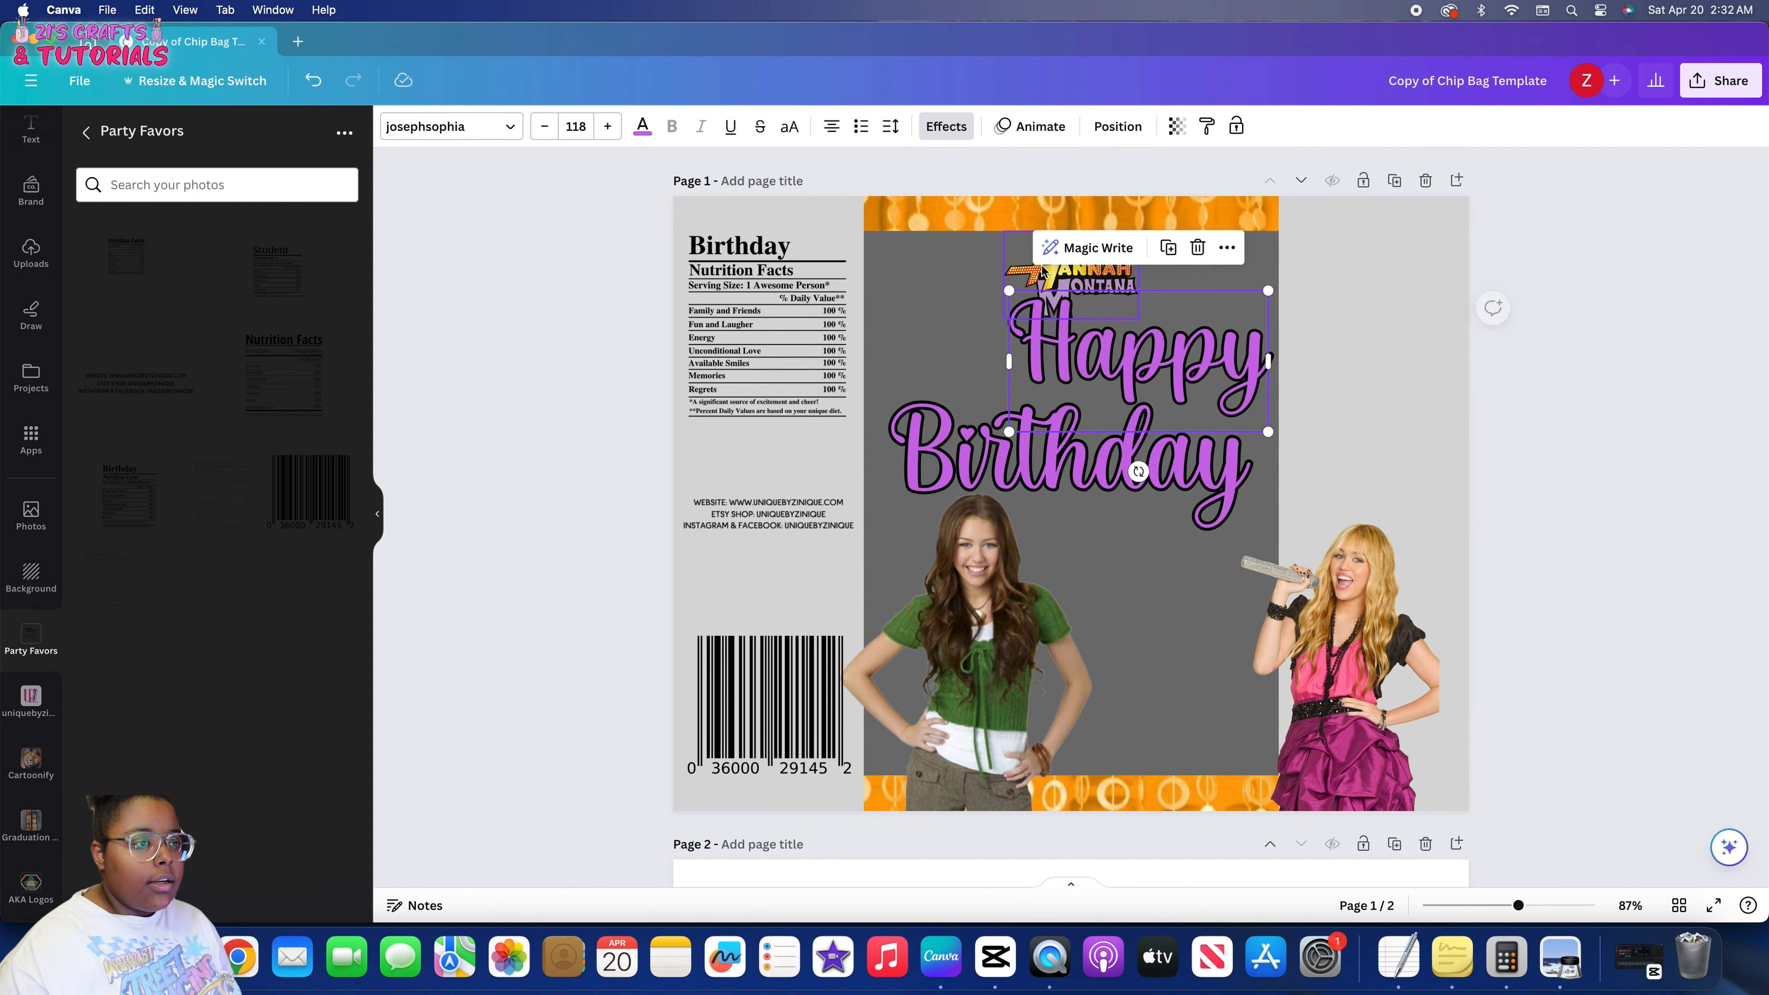
left_click_drag(1032, 272, 899, 245)
left_click_drag(988, 307, 1090, 328)
key("super+a")
key("super+z")
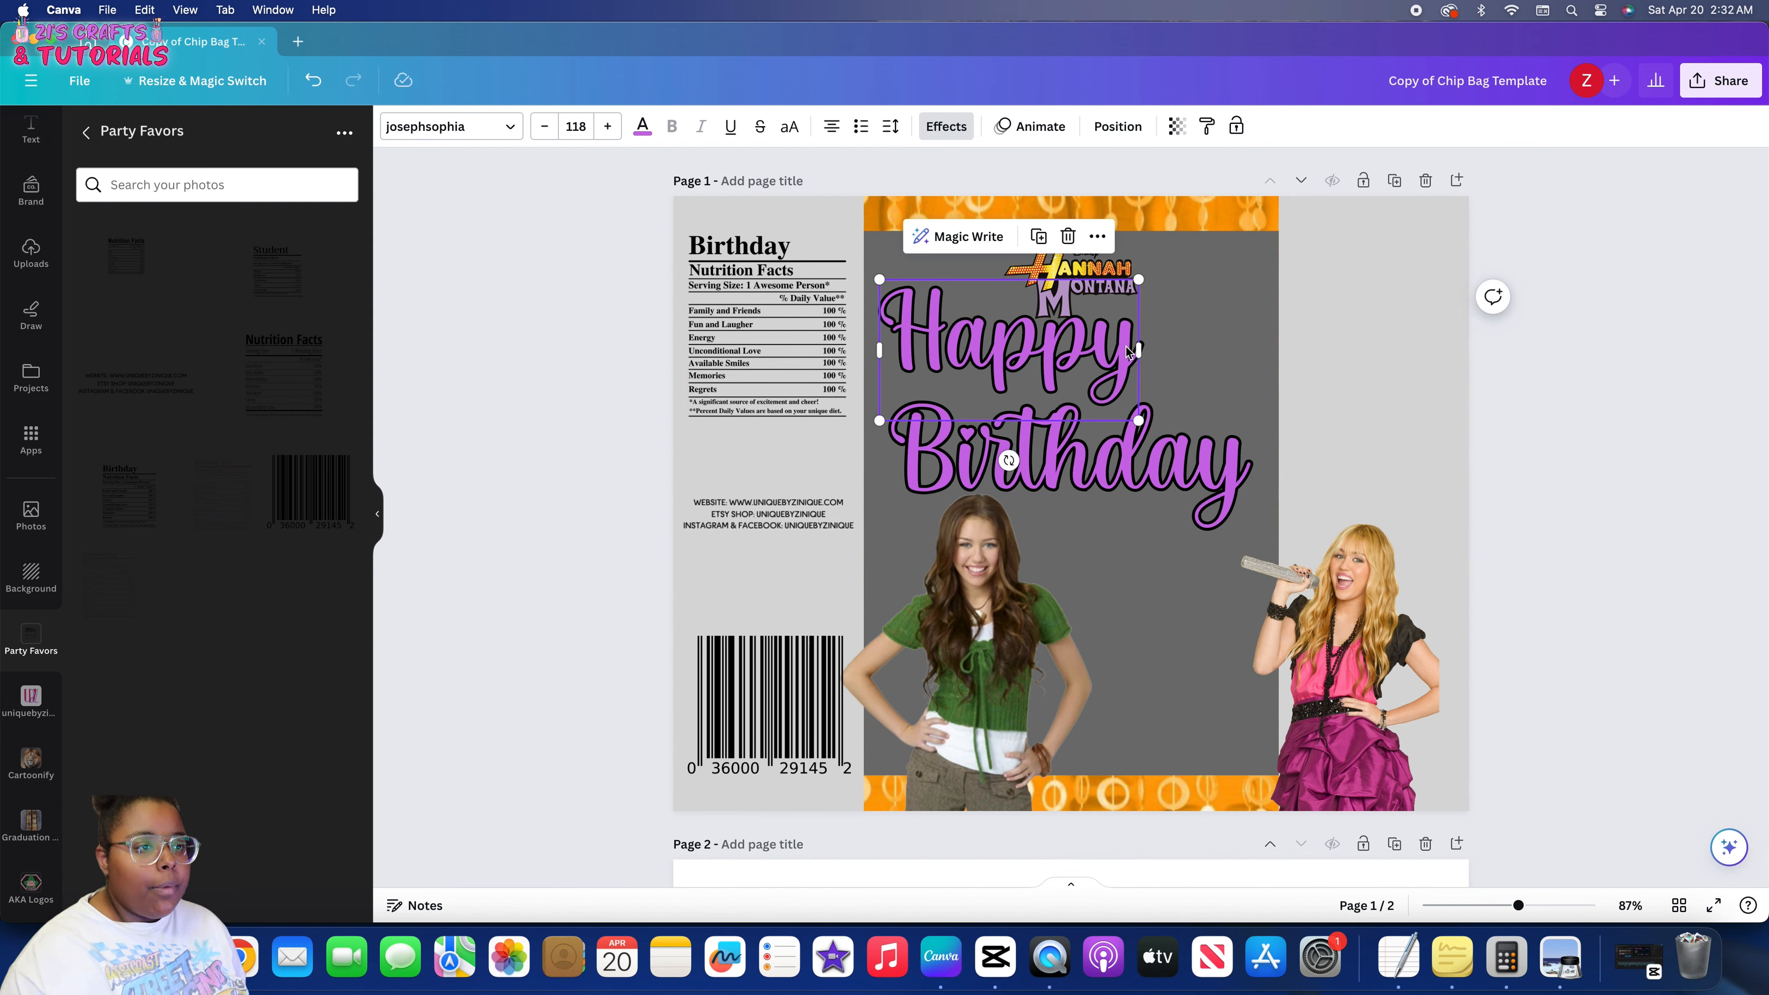
left_click_drag(1139, 279, 1192, 250)
left_click_drag(1105, 327, 1114, 363)
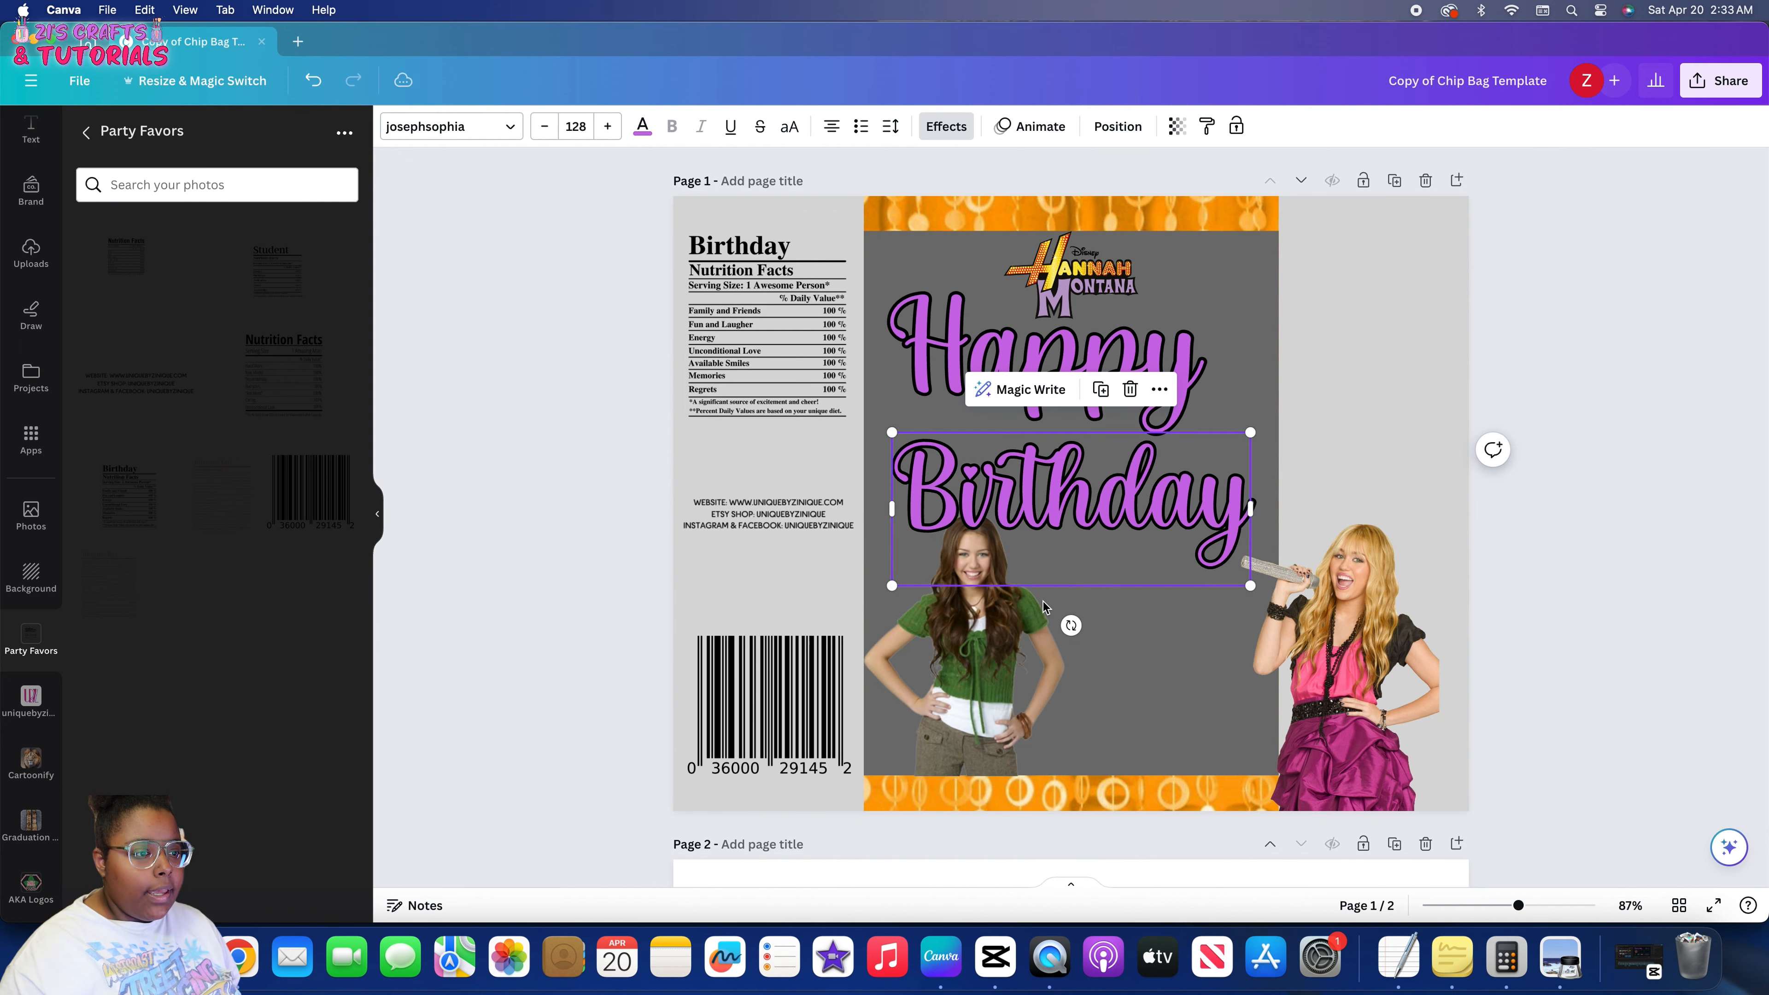
Bring the photo of the brunette in the green top to the front of the layers
right_click(1002, 607)
left_click(974, 613)
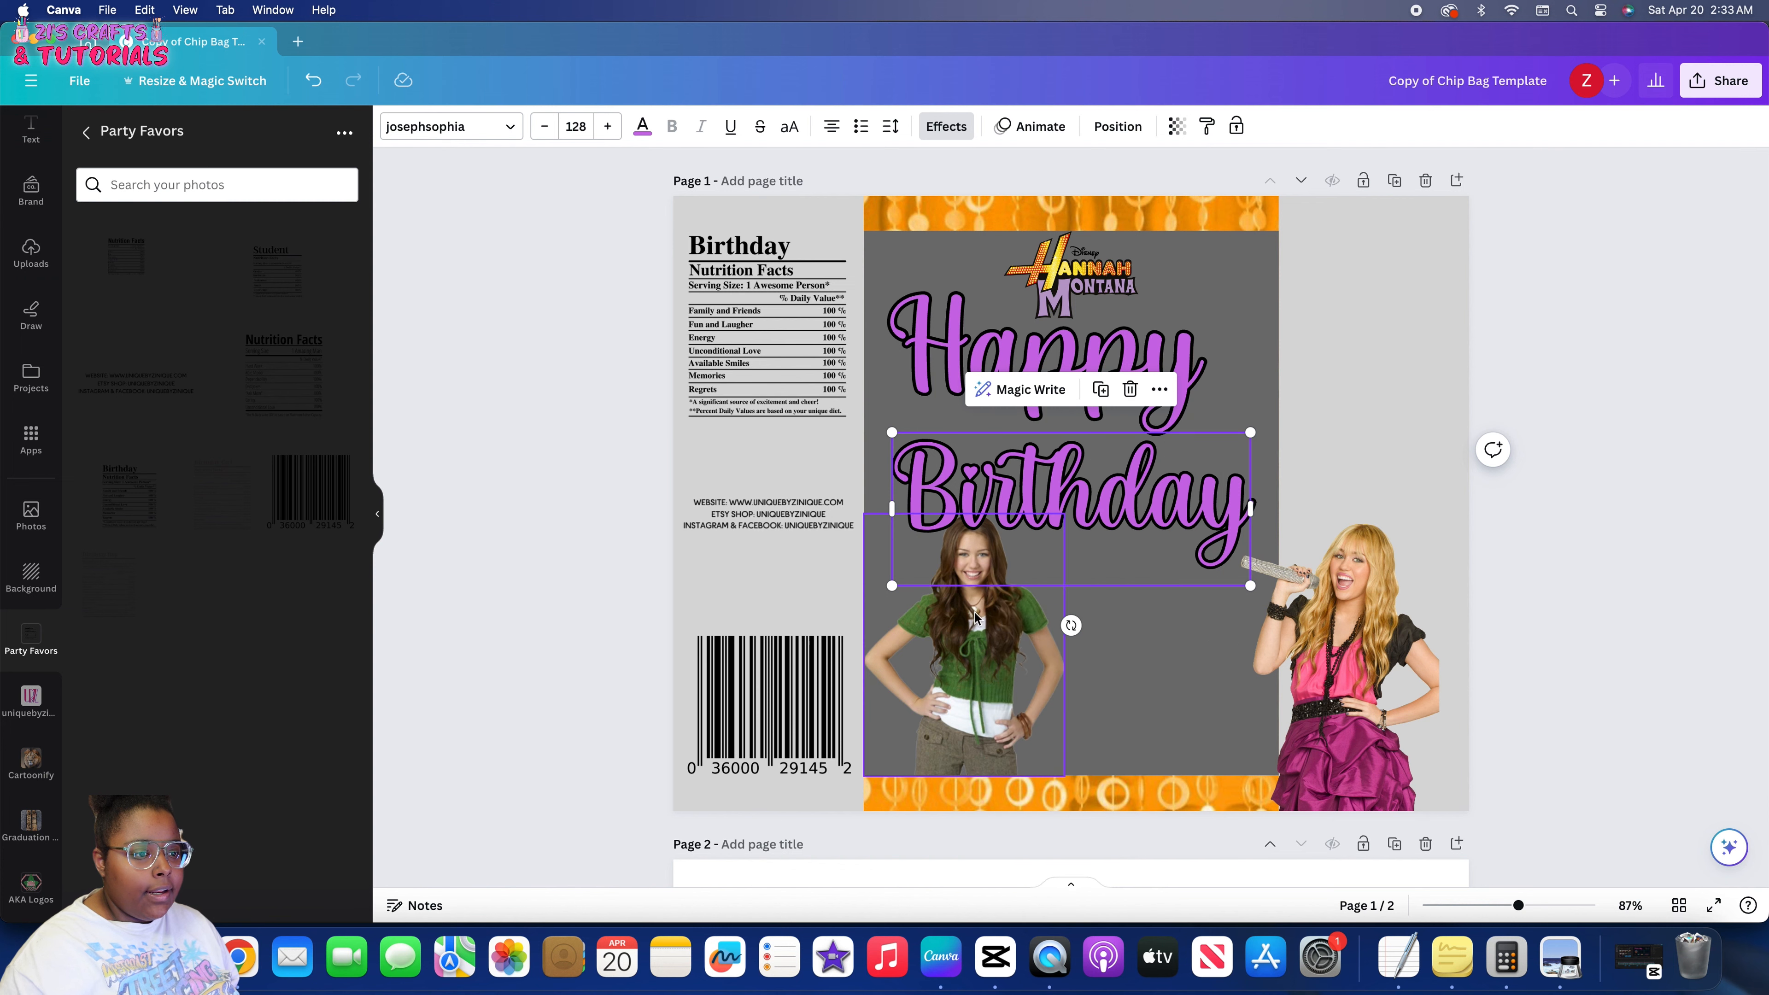
right_click(1002, 614)
mouse_move(1136, 635)
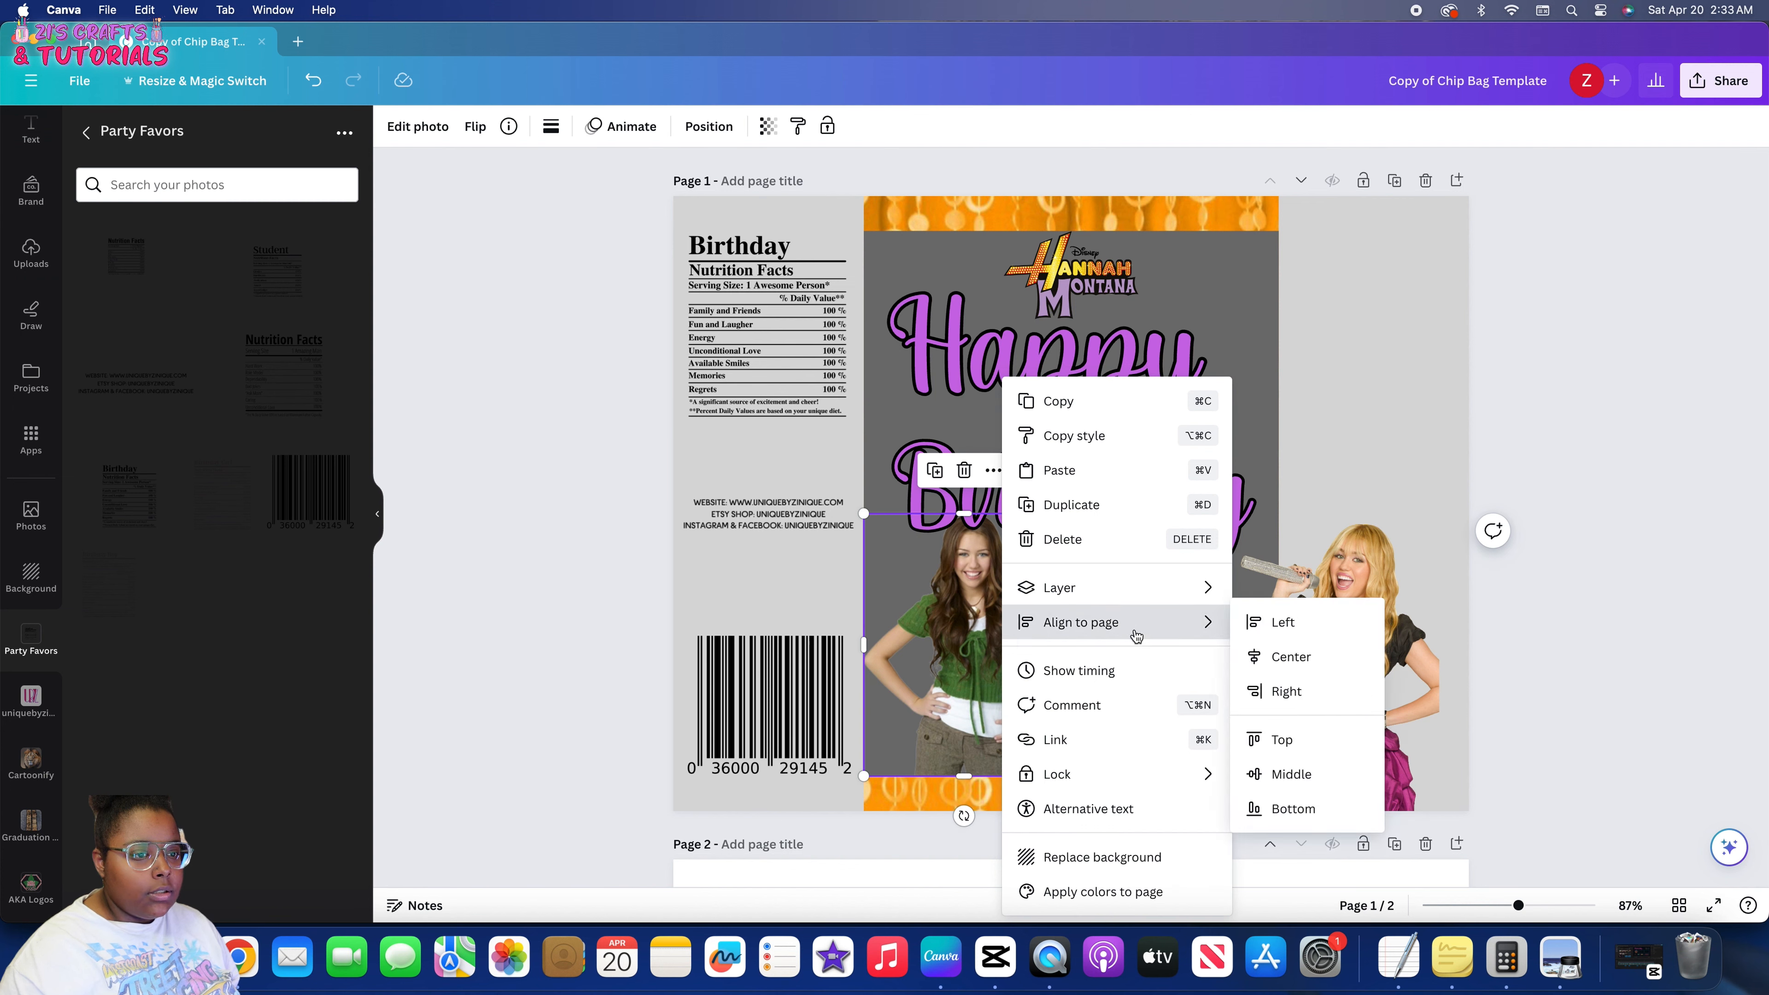
mouse_move(1142, 589)
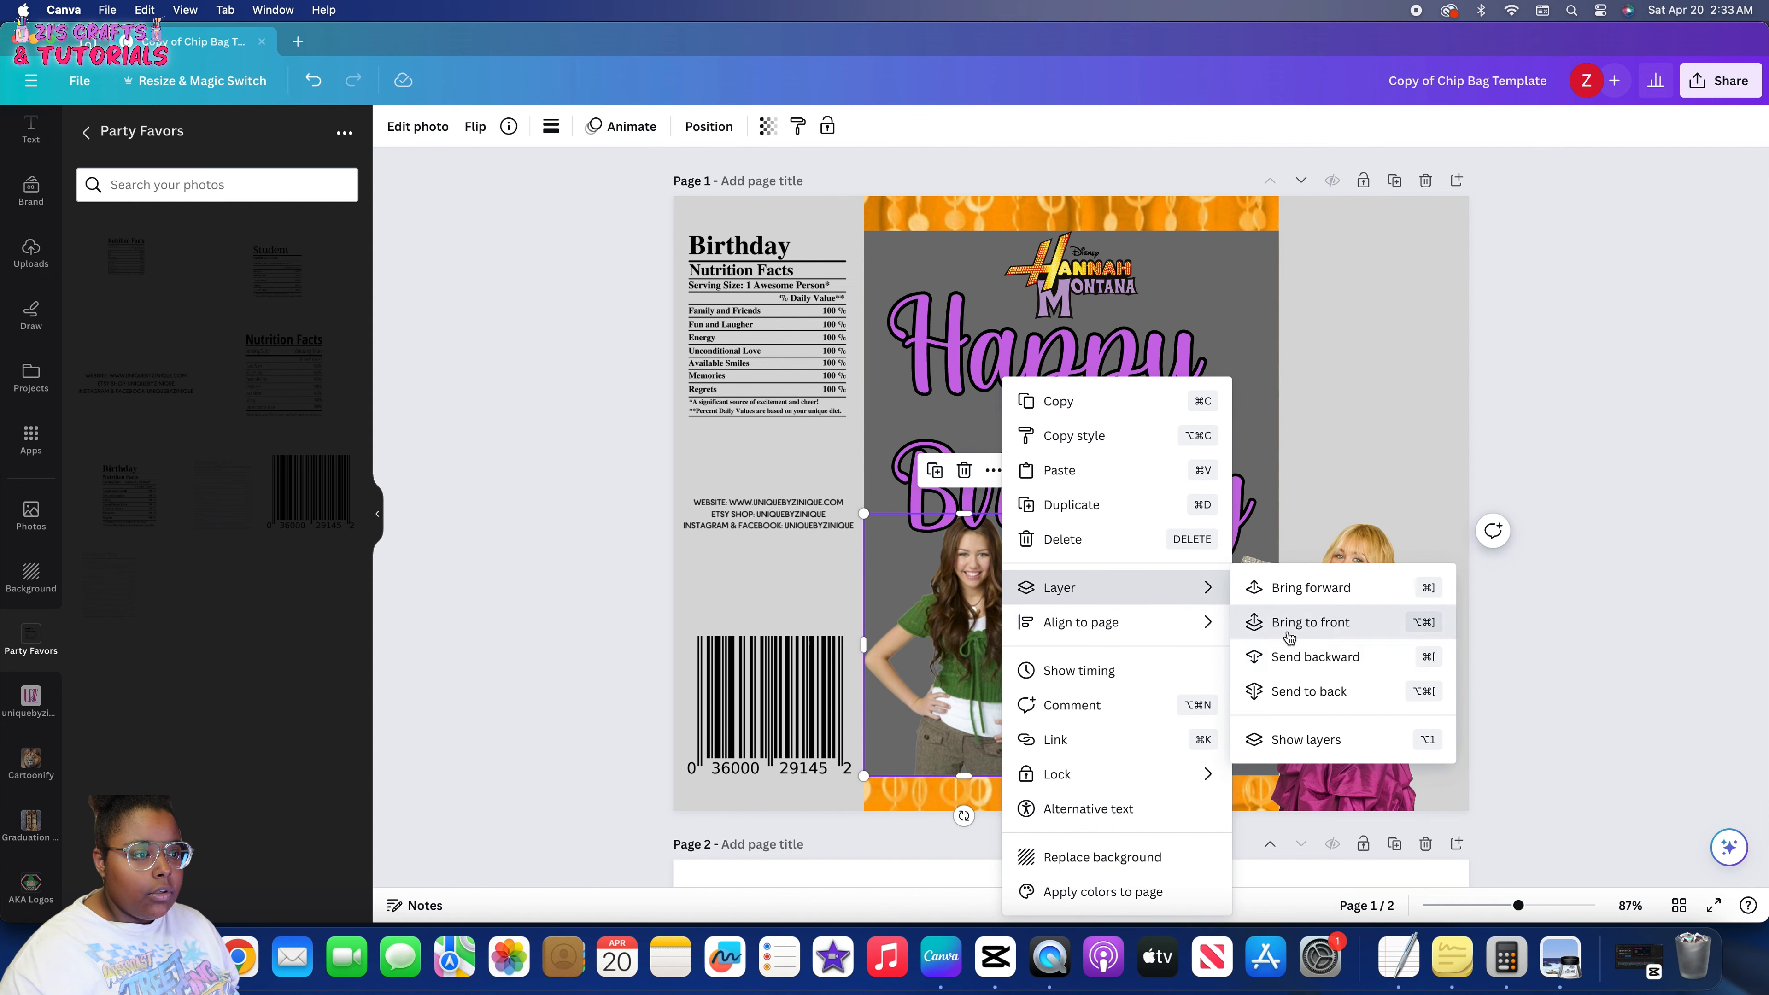
left_click(1284, 621)
Move the brunette photo to the front panel's upper left, the blonde photo outward and the Happy line below Birthday
left_click_drag(1363, 693, 1436, 658)
left_click_drag(1028, 583, 1007, 277)
left_click_drag(1139, 354, 1171, 515)
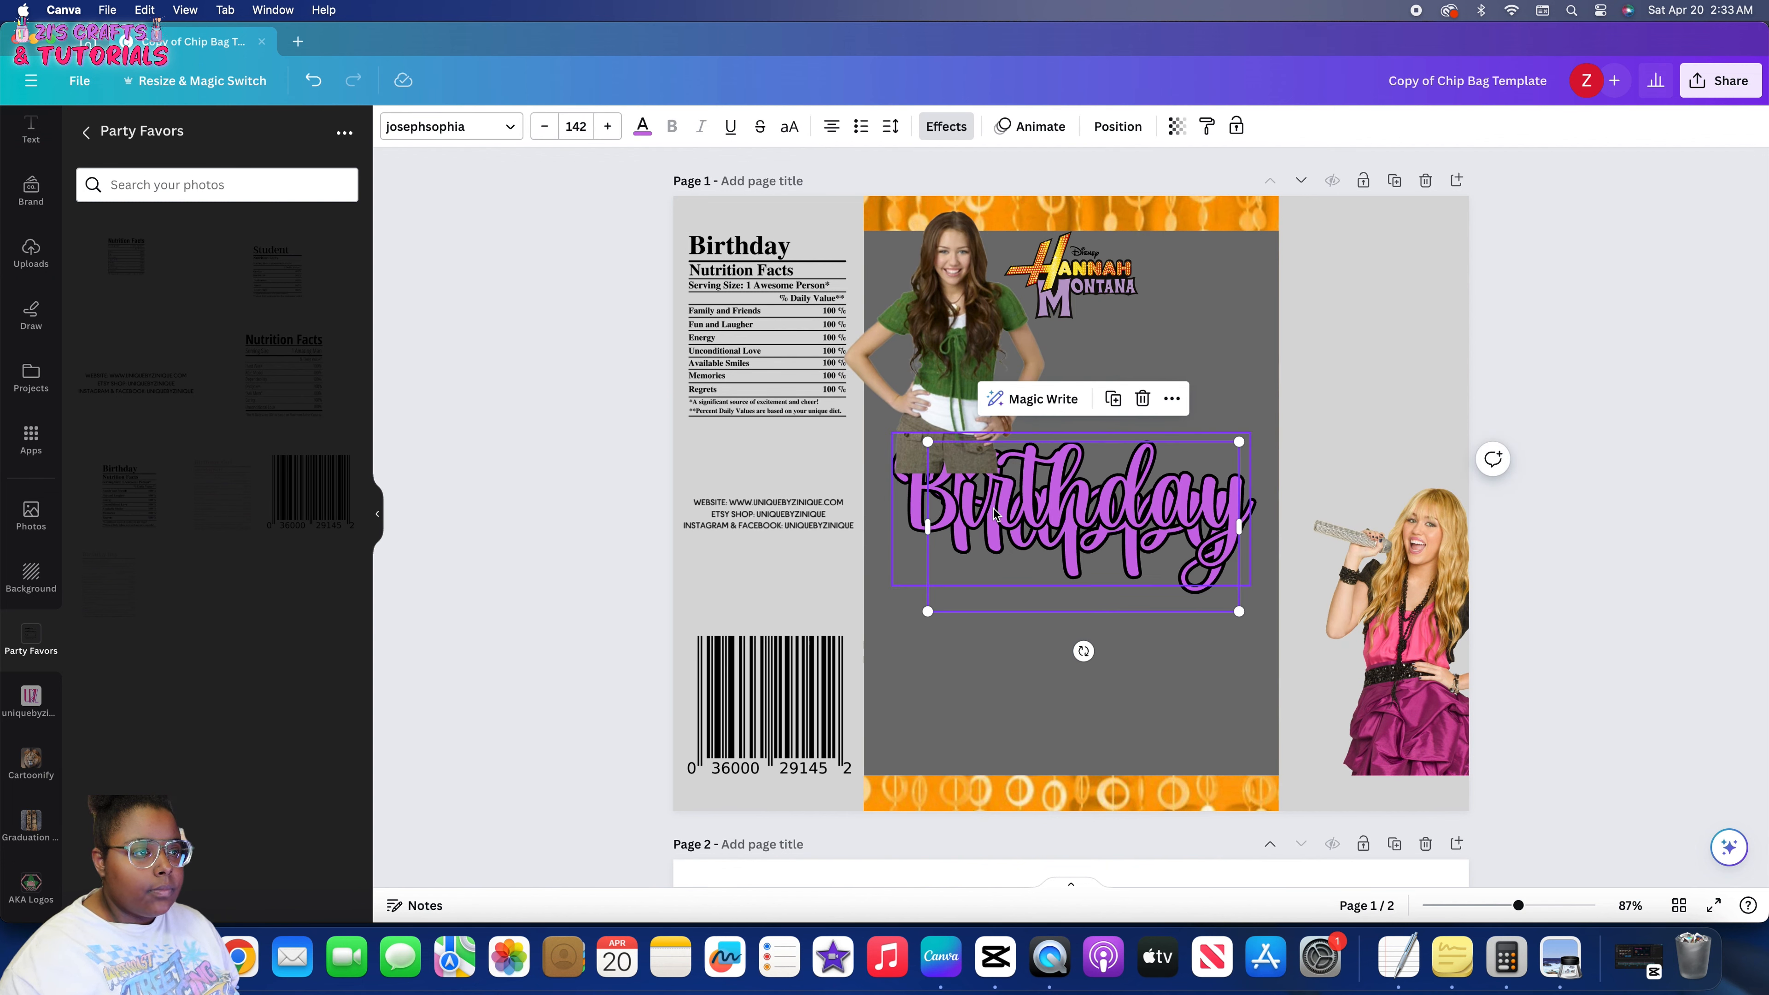
left_click_drag(995, 513, 982, 633)
Shrink the brunette photo and fit it into the front panel's upper left corner beside the logo
mouse_move(1012, 382)
left_mouse_down()
mouse_move(1021, 418)
mouse_move(1050, 412)
mouse_move(1039, 402)
left_mouse_up()
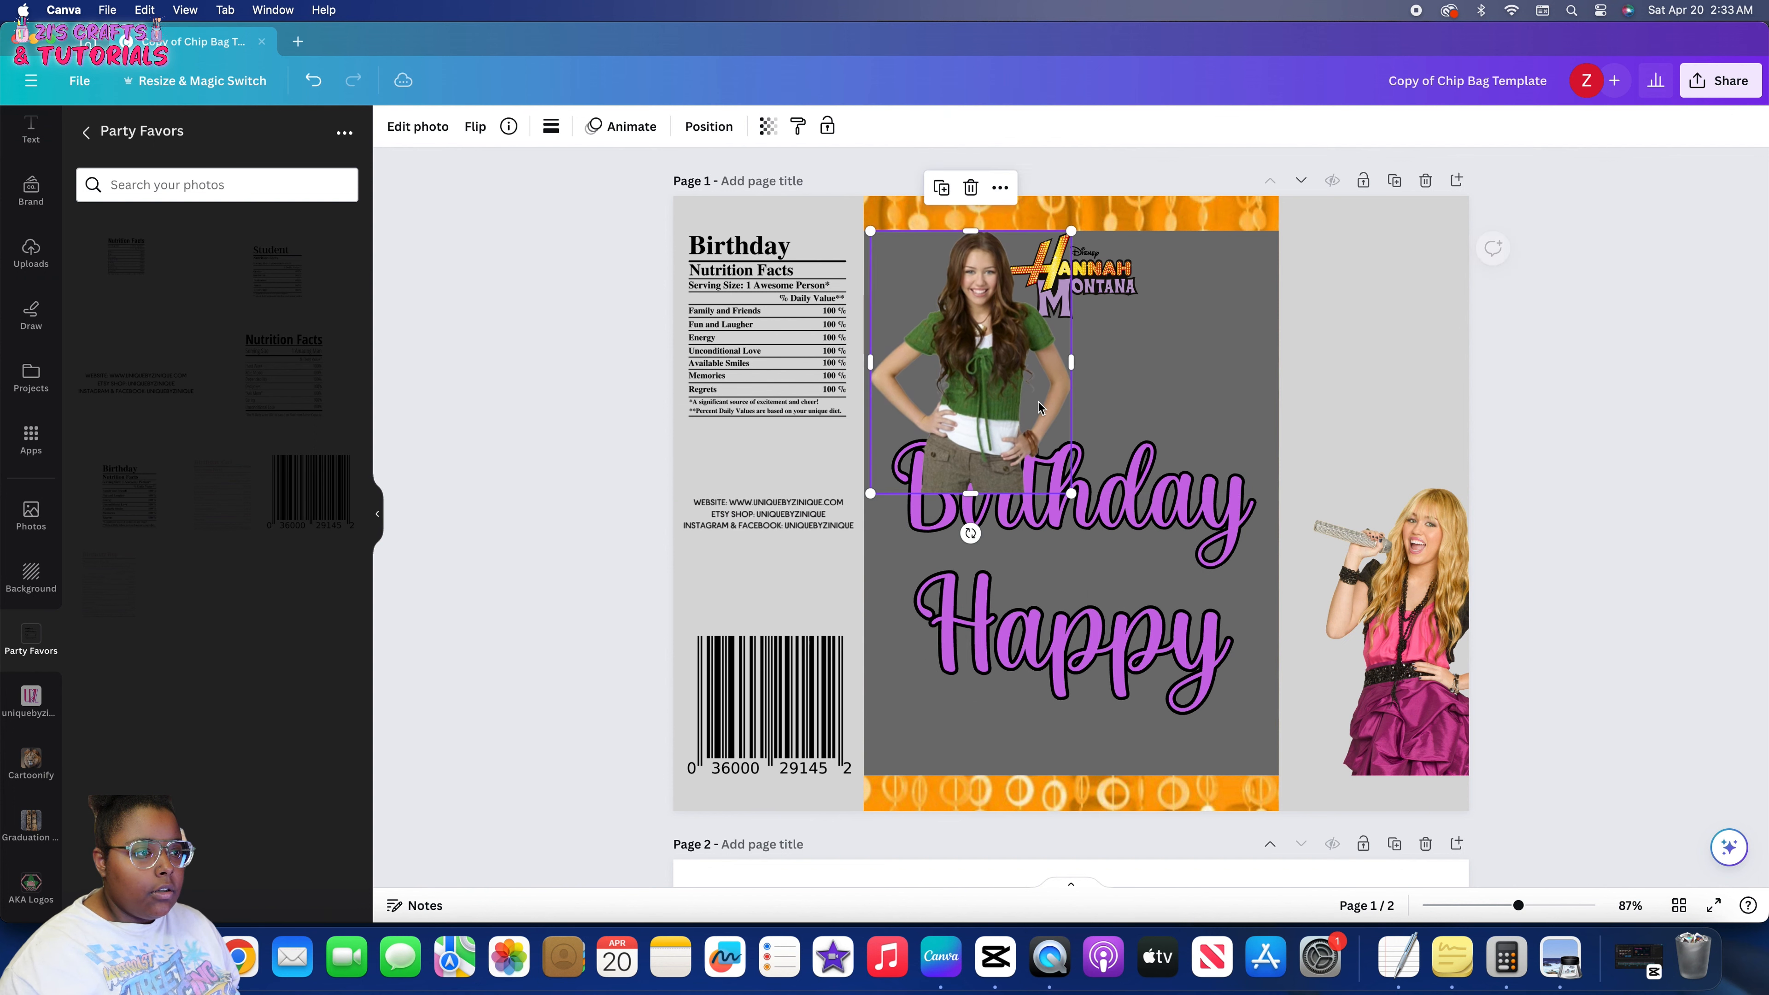
left_click_drag(1069, 493, 1052, 466)
left_click_drag(1004, 393, 1009, 392)
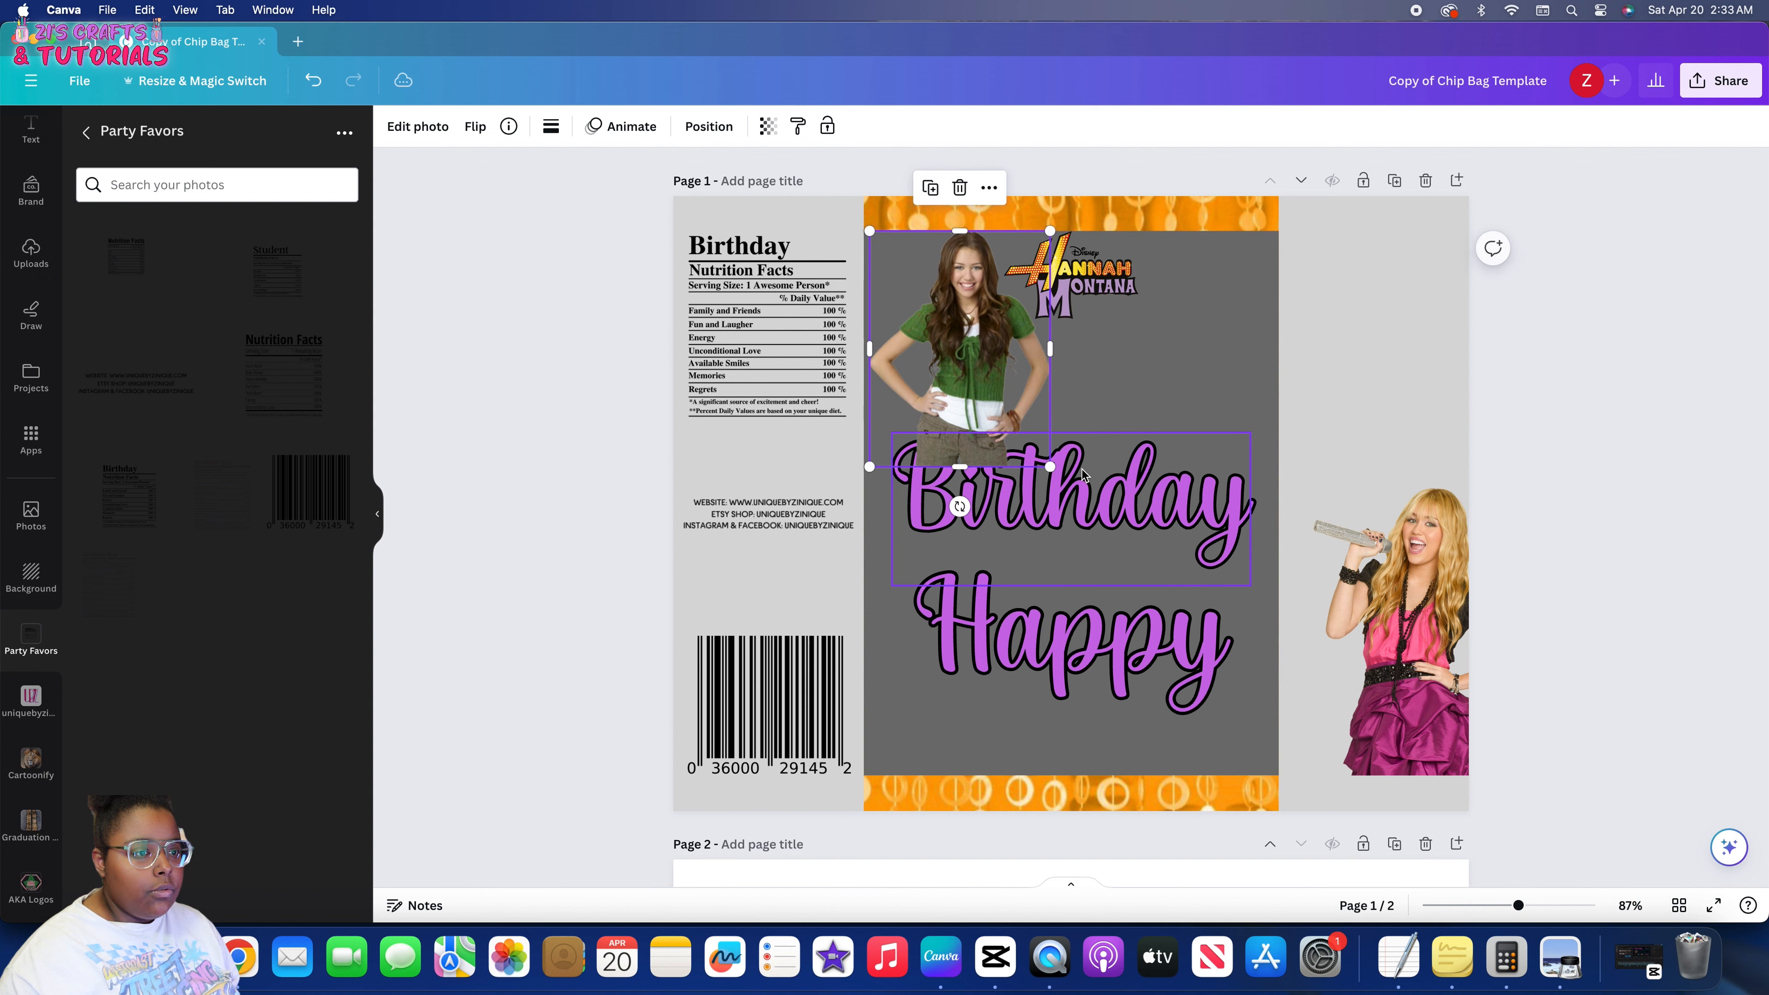
Bring the Birthday line to the front and place it low on the front panel, shifting the blonde photo inward
right_click(1085, 472)
mouse_move(1236, 625)
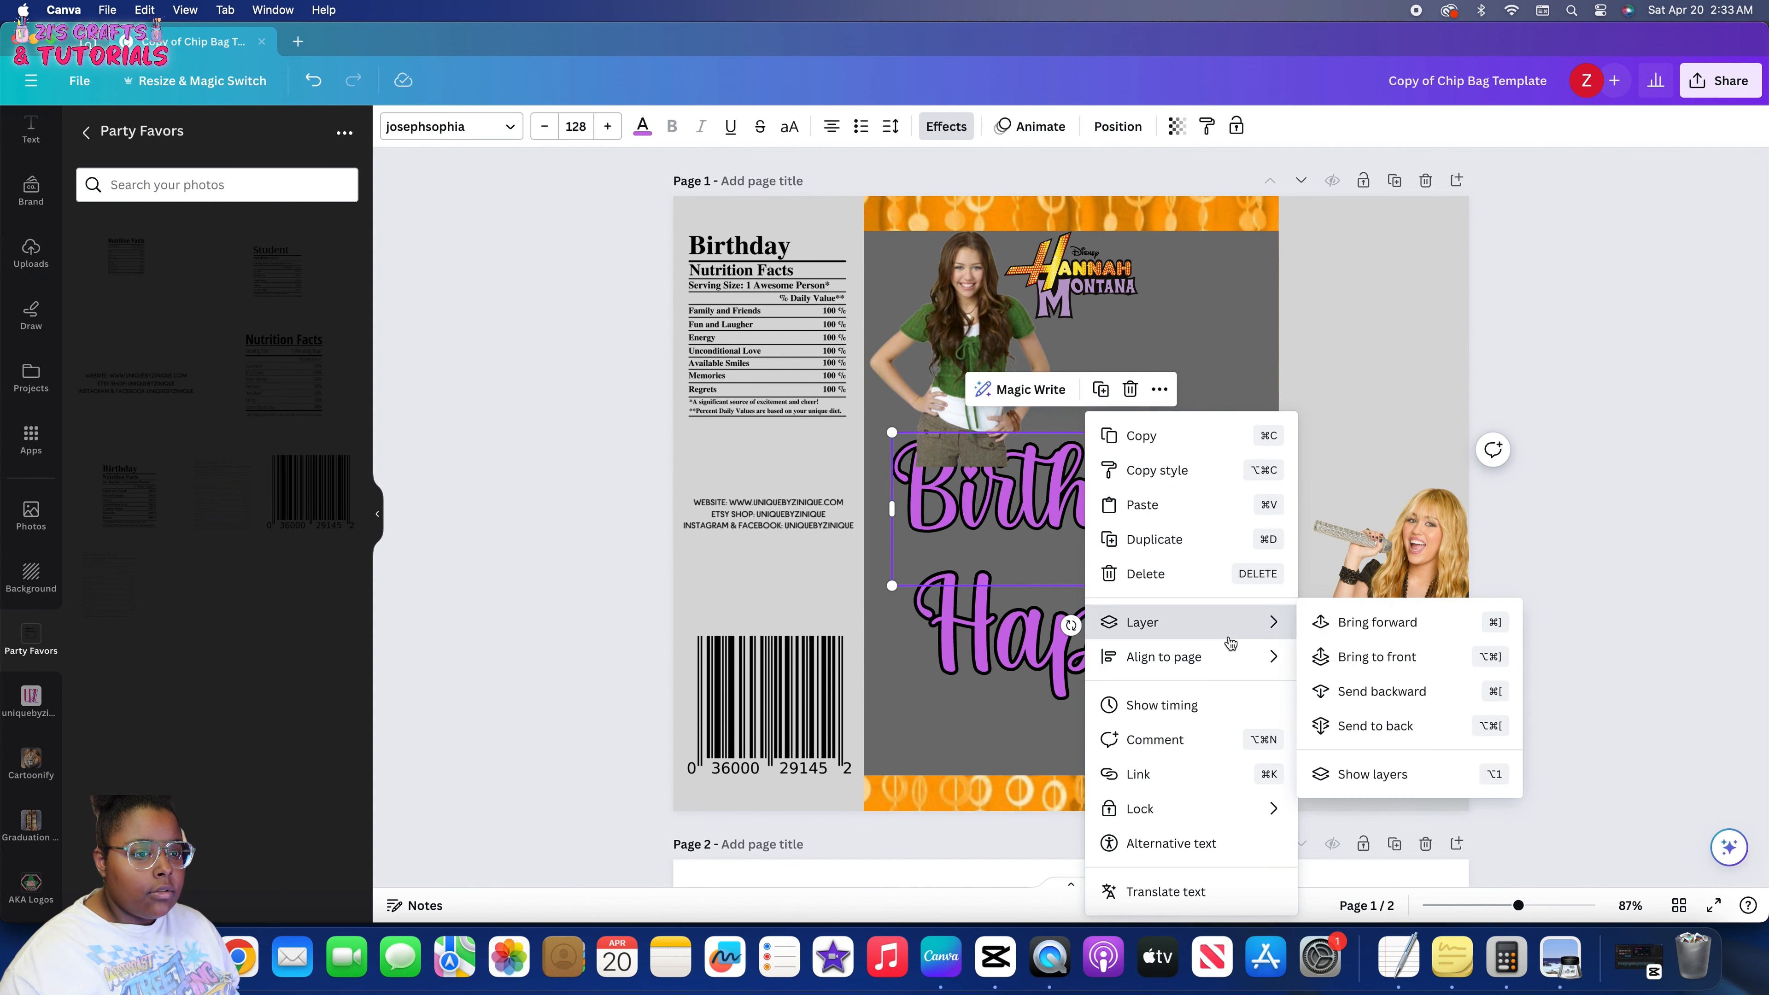
left_click(1351, 670)
left_click_drag(1126, 501, 1001, 421)
left_click_drag(1425, 562, 1353, 593)
left_click_drag(1115, 404, 1114, 610)
Move the Happy line up over the brunette photo's waist and bring it to the front
left_click_drag(940, 596, 951, 415)
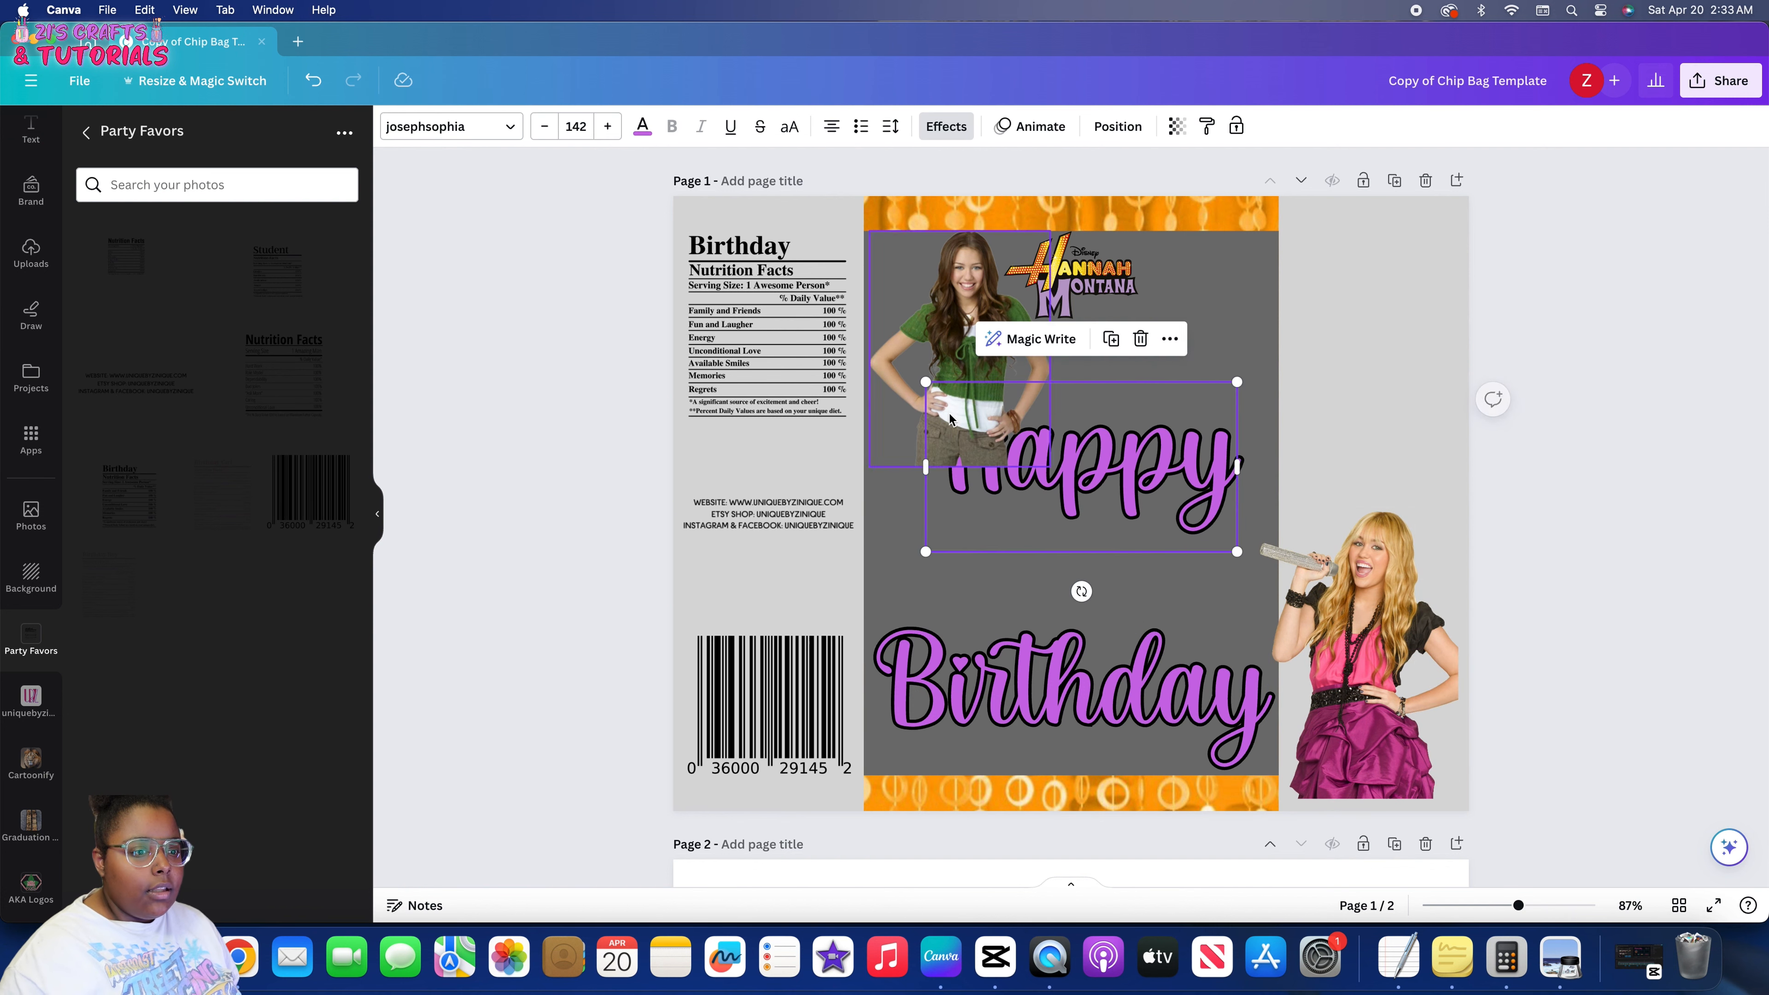
right_click(1182, 457)
mouse_move(1324, 621)
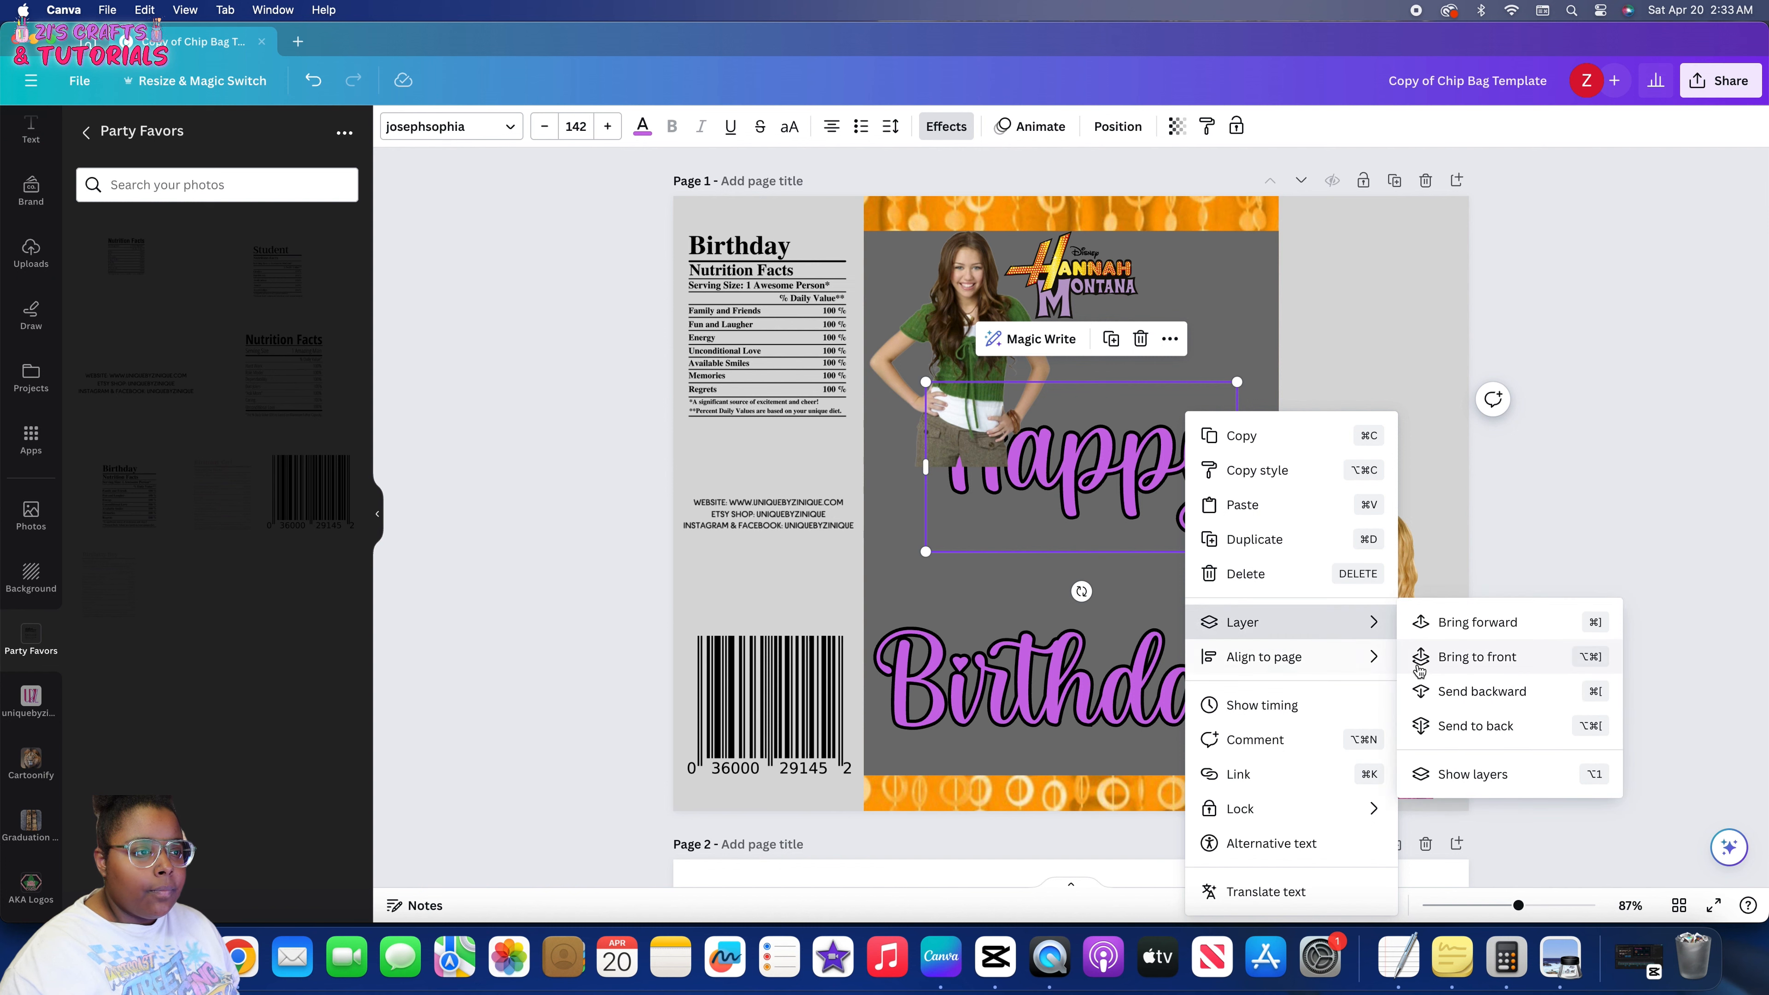
left_click(1425, 658)
left_click_drag(1130, 513, 1079, 502)
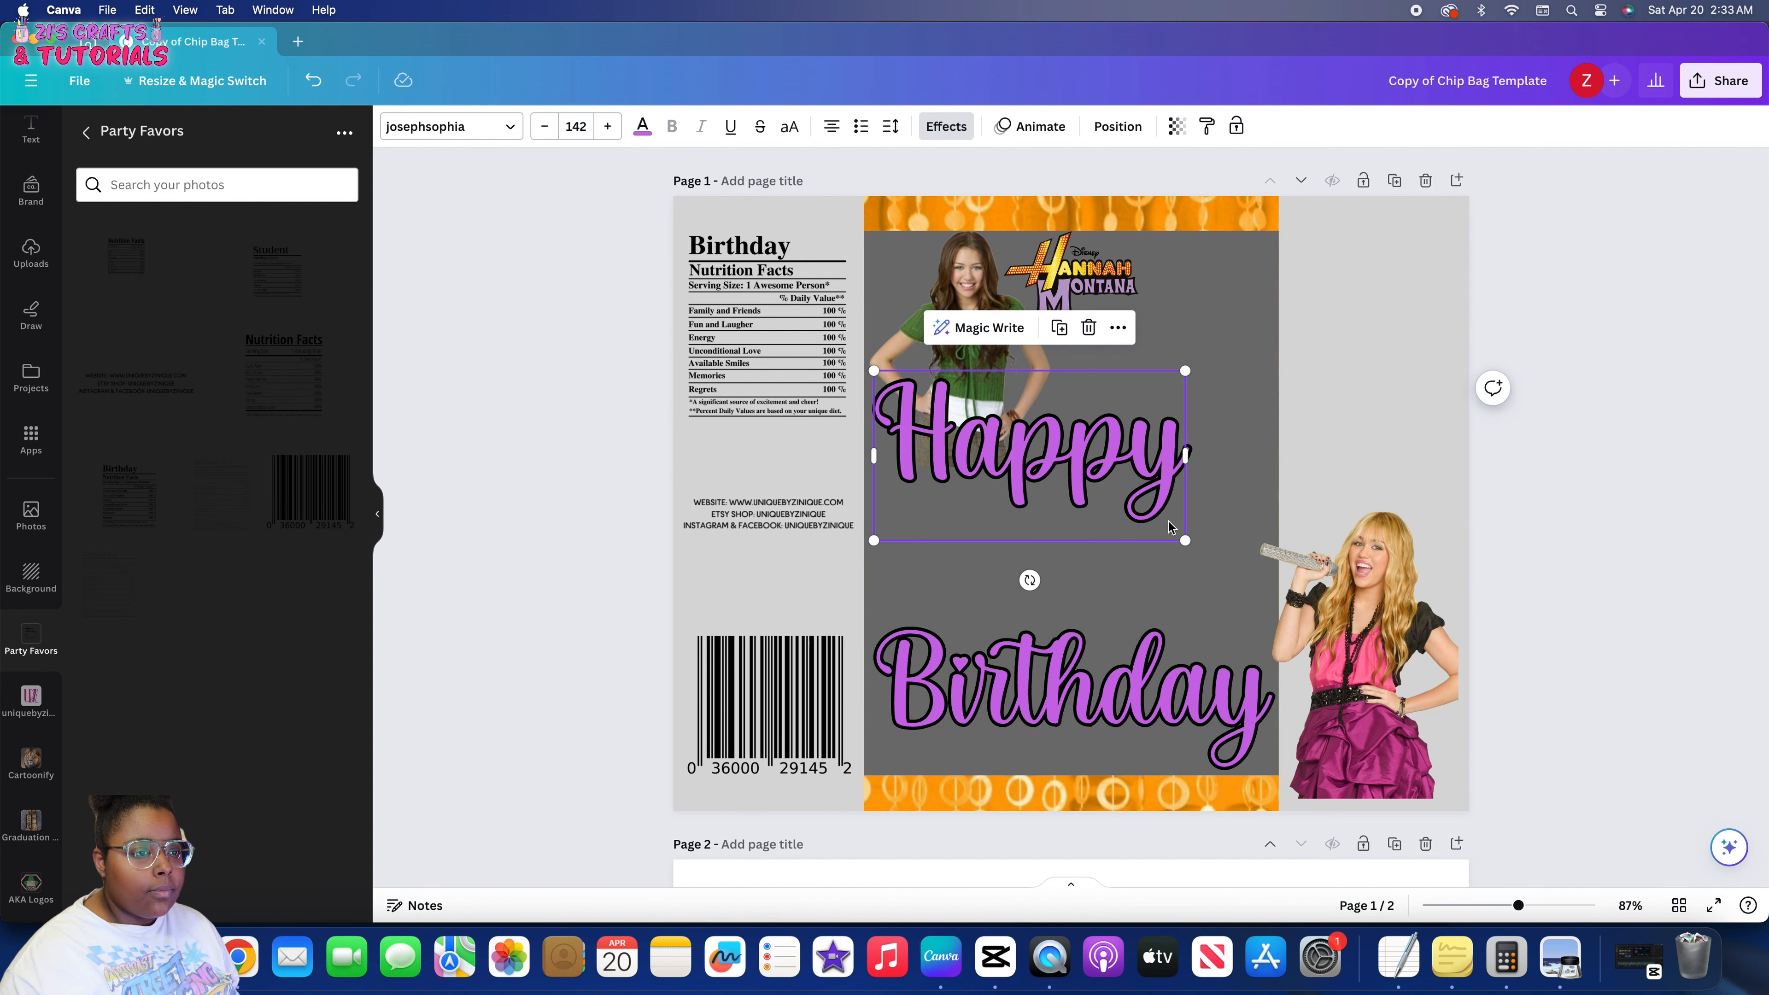
Enlarge the Happy line to size 180 and fit it across the front panel above the Birthday line
left_click_drag(1185, 534, 1279, 568)
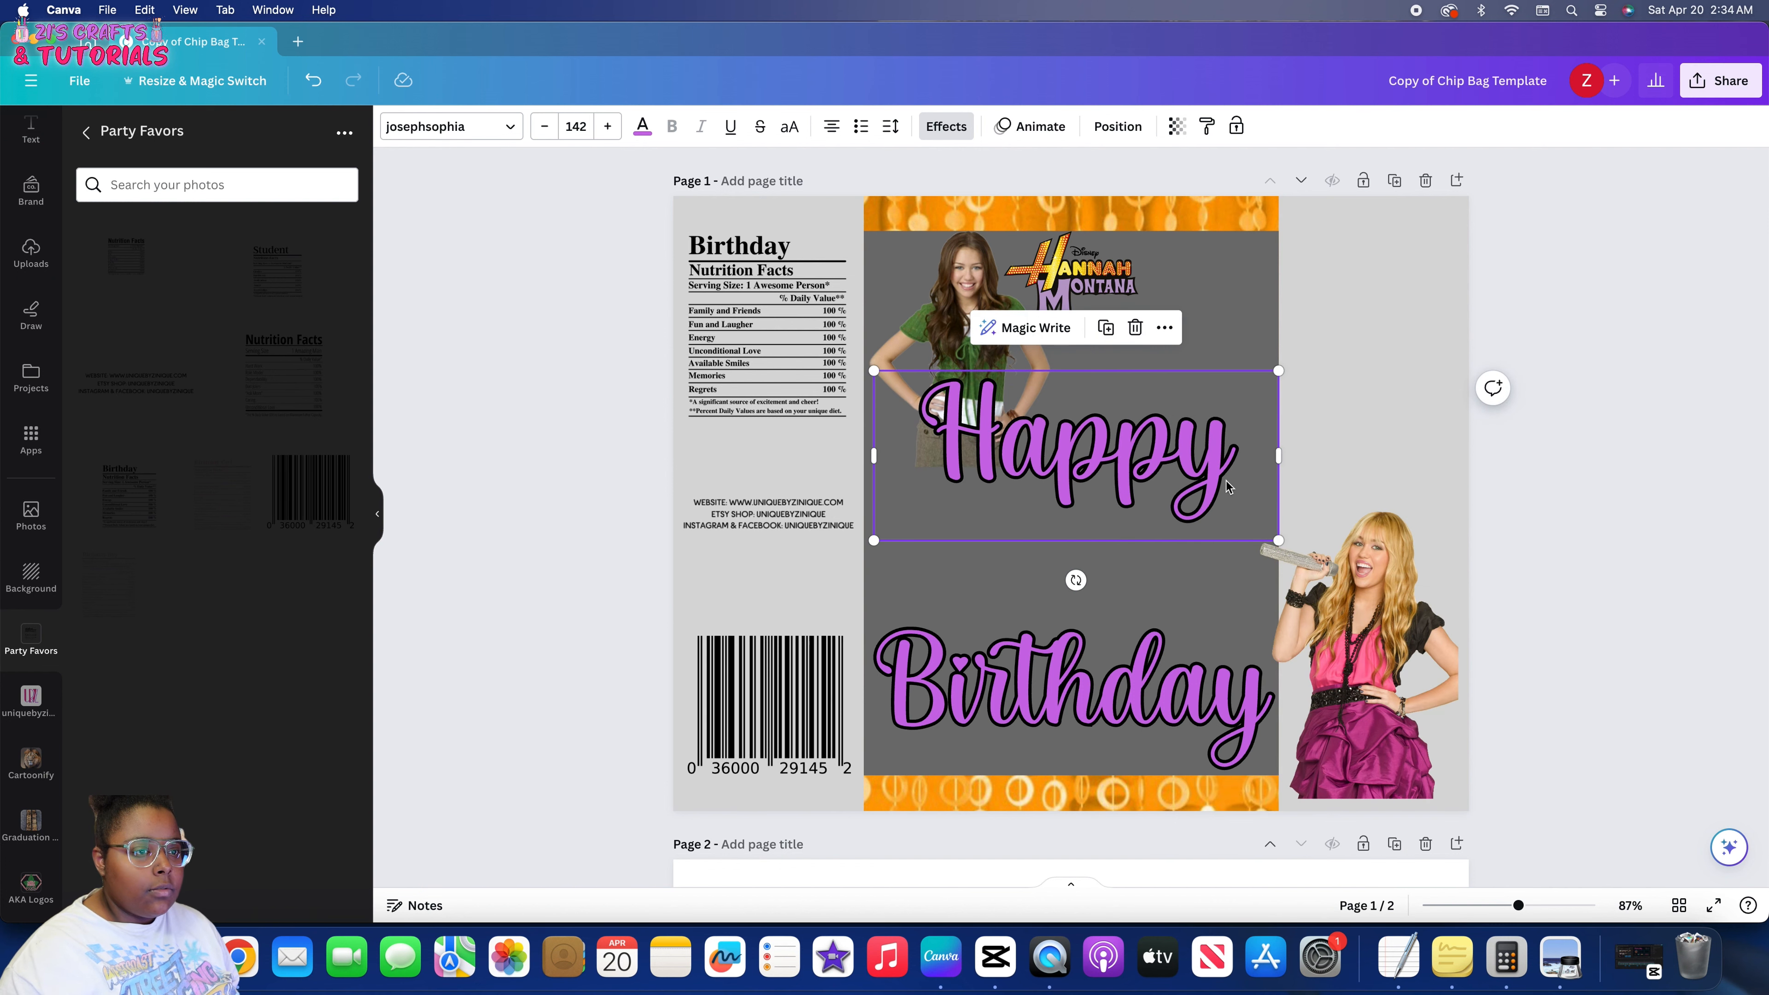
key("super+z")
left_click_drag(1185, 373, 1269, 325)
left_click_drag(1203, 419, 1193, 453)
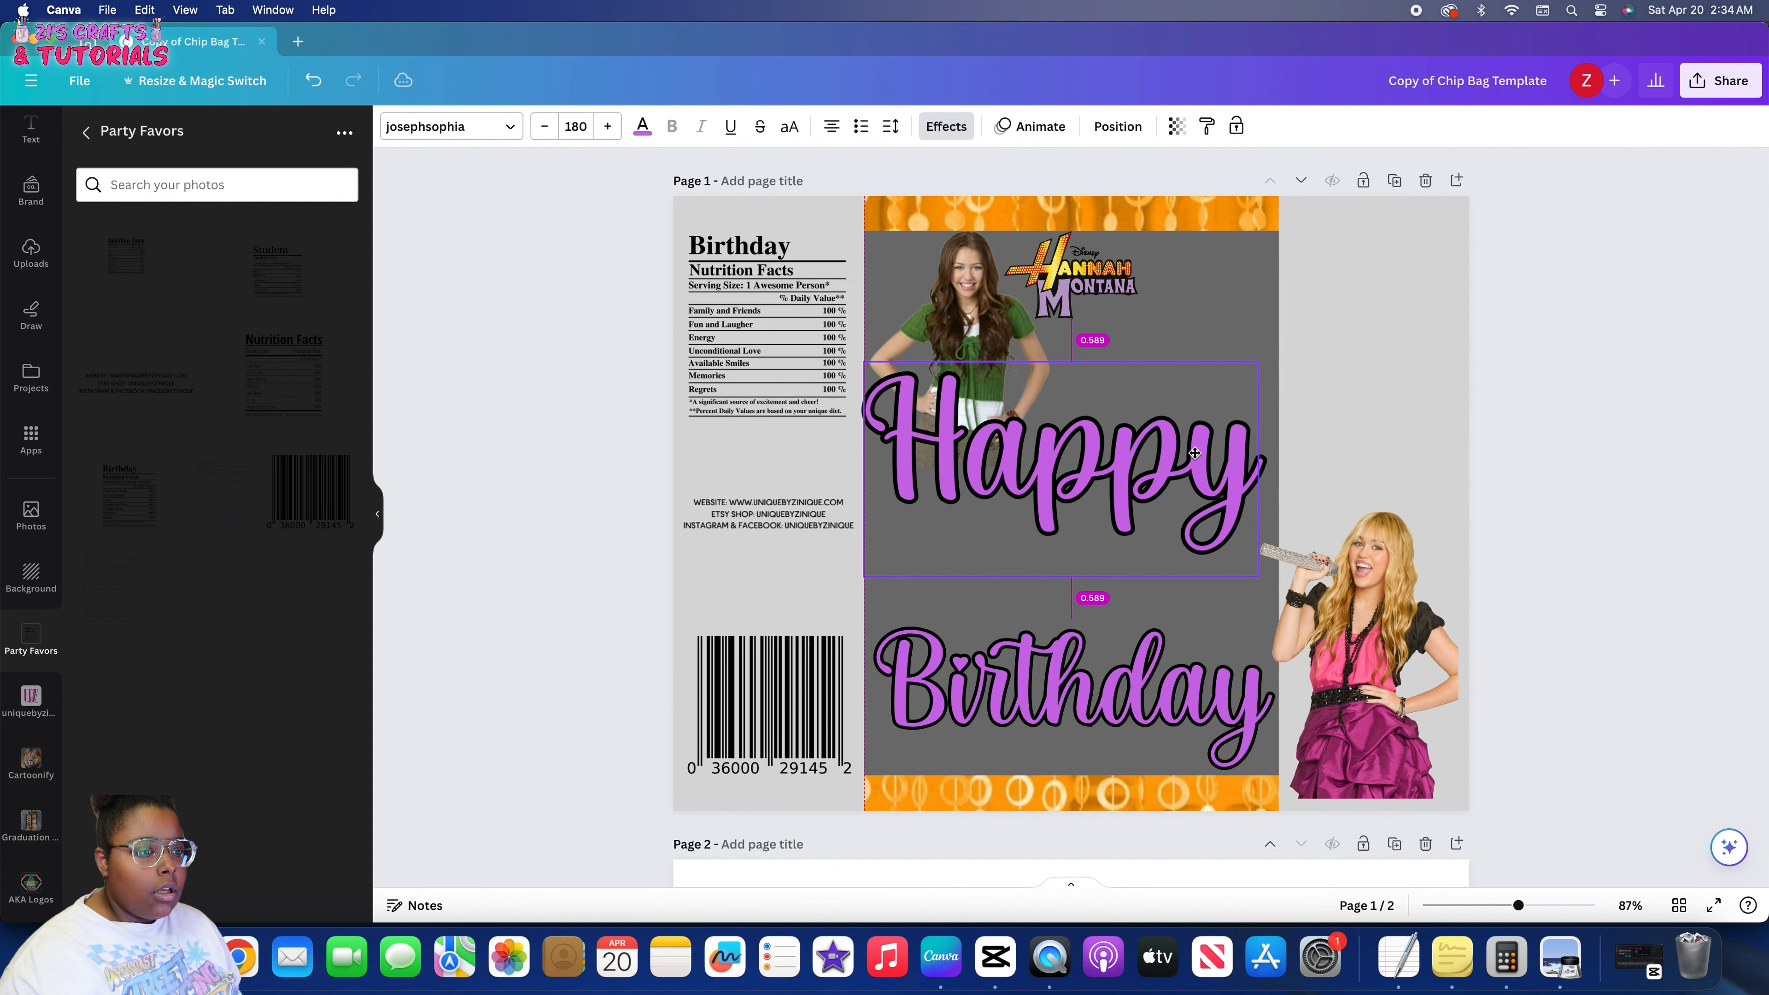
Select the Happy and Birthday lines together and set their outline thickness to 9
left_click(1143, 680, "shift")
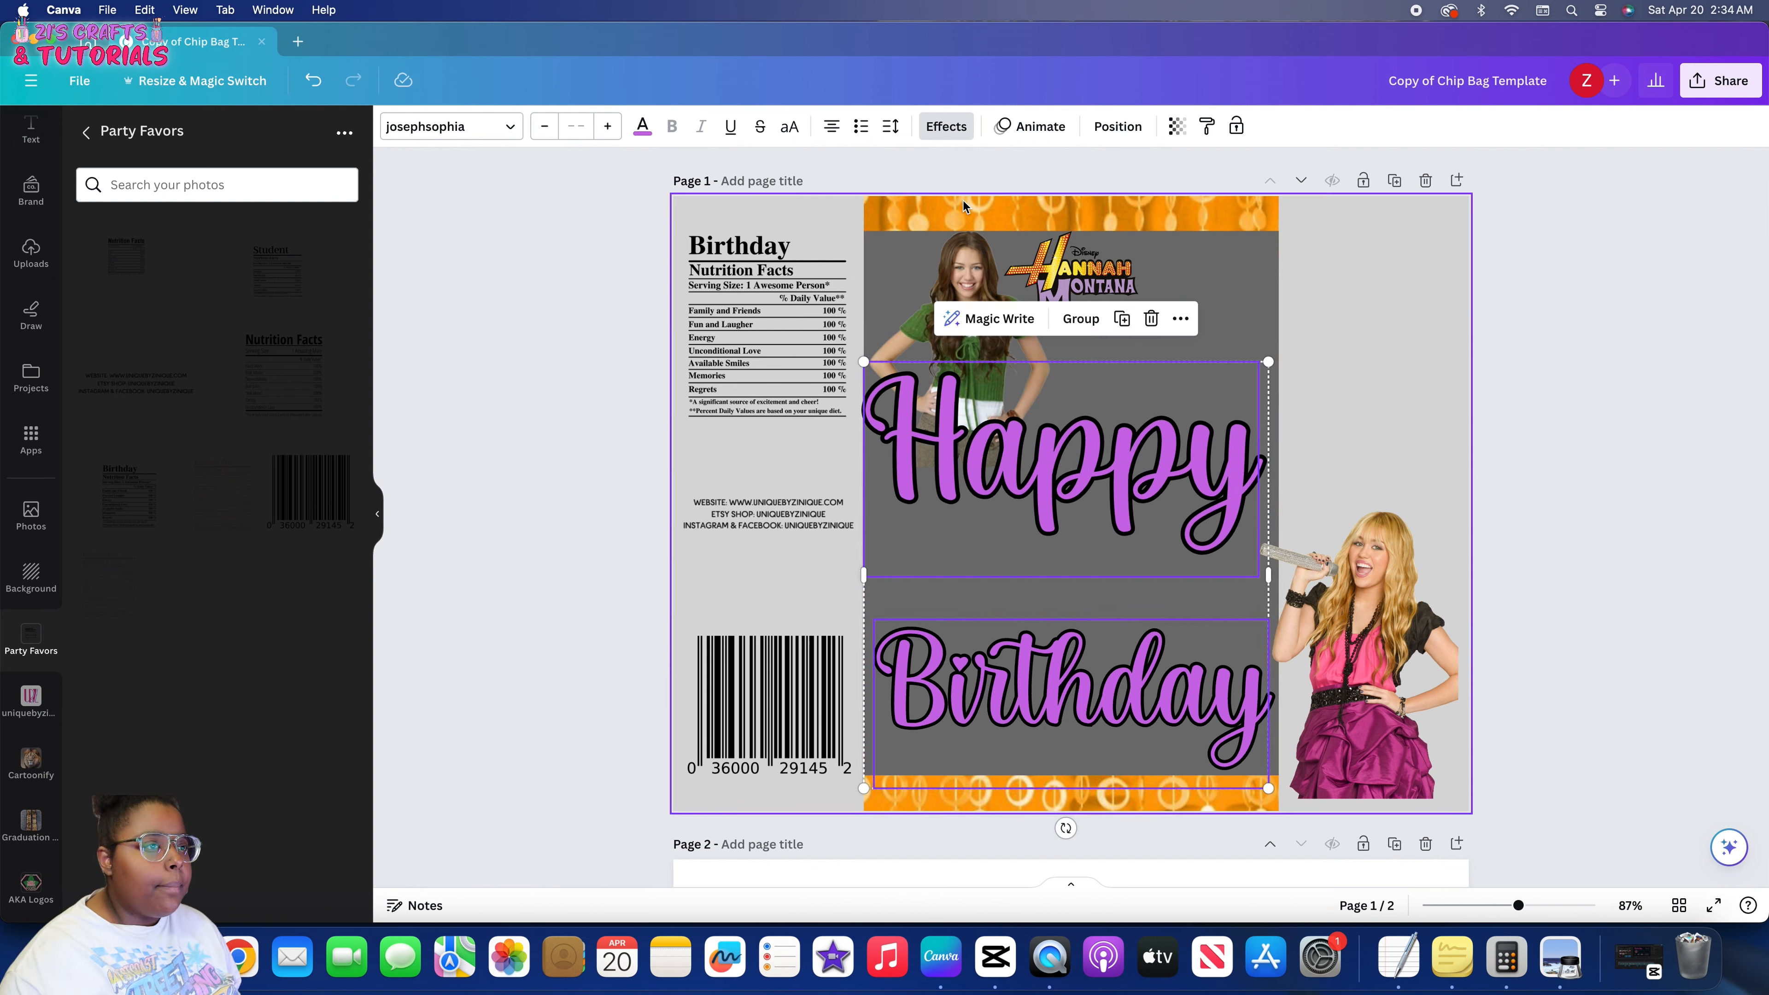
left_click(1117, 126)
left_click(935, 129)
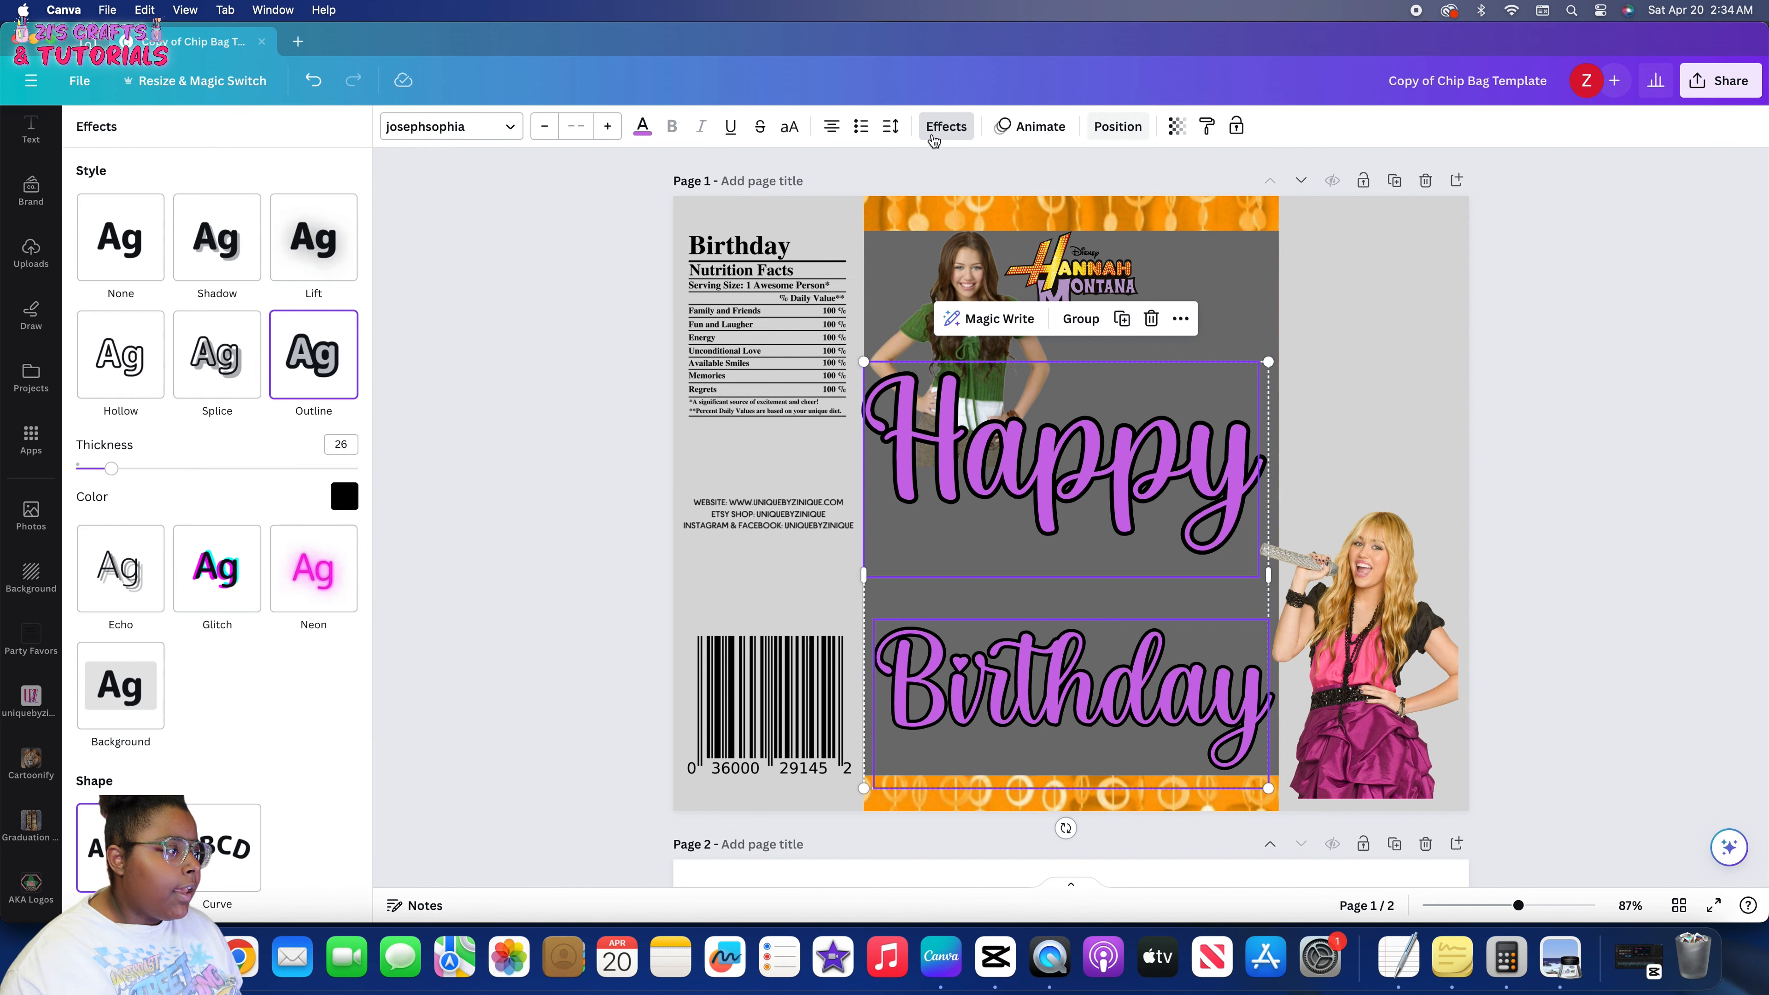
left_click_drag(114, 476, 86, 475)
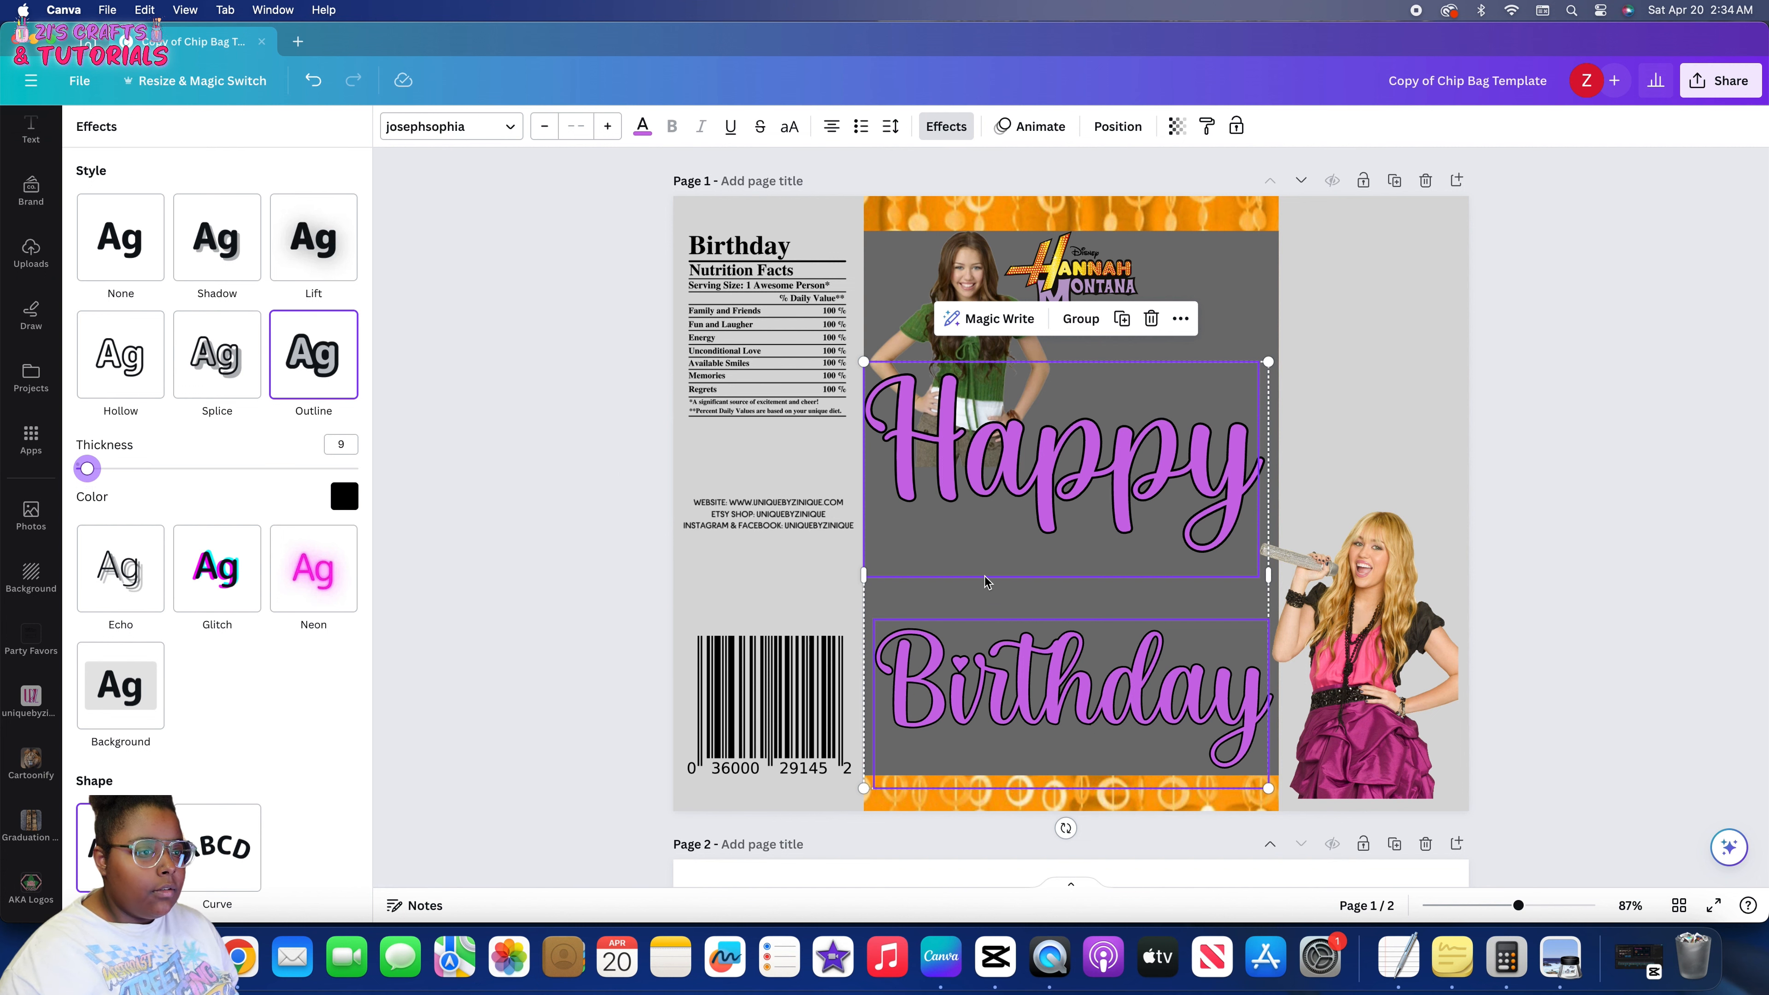
Duplicate the Happy and Birthday lines and apply the Neon effect to the original Happy line behind its copy
left_click(1356, 617)
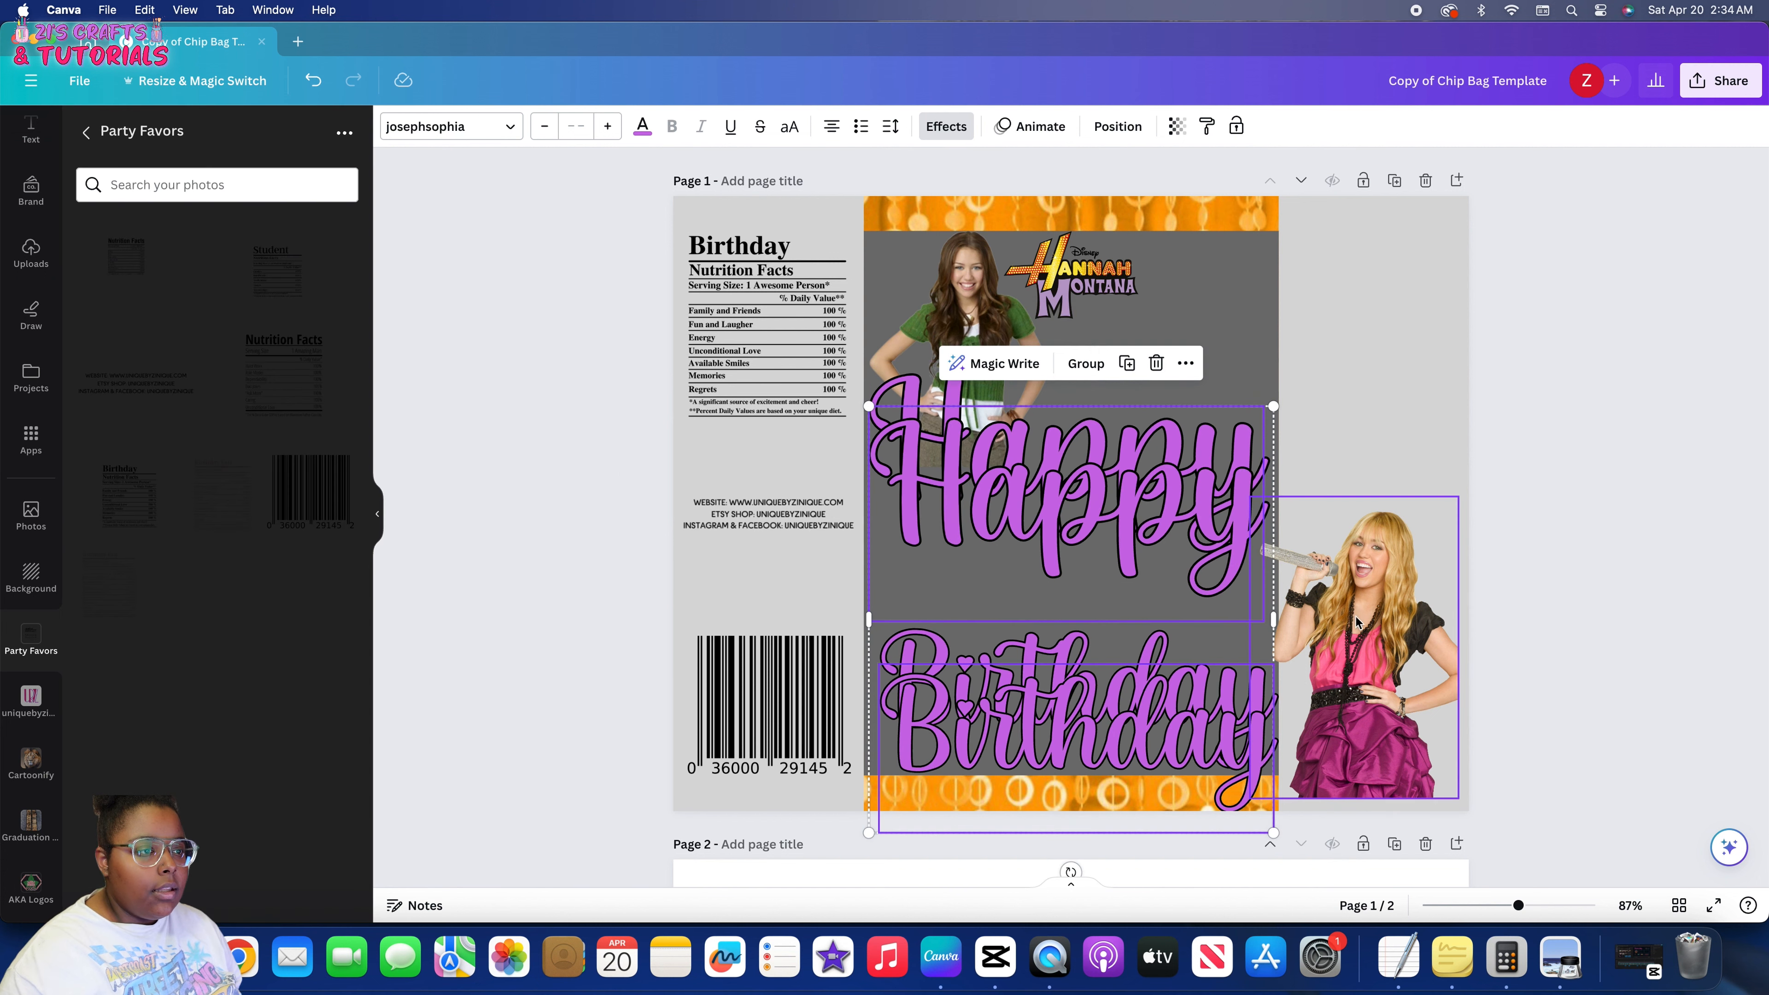
left_click(948, 403)
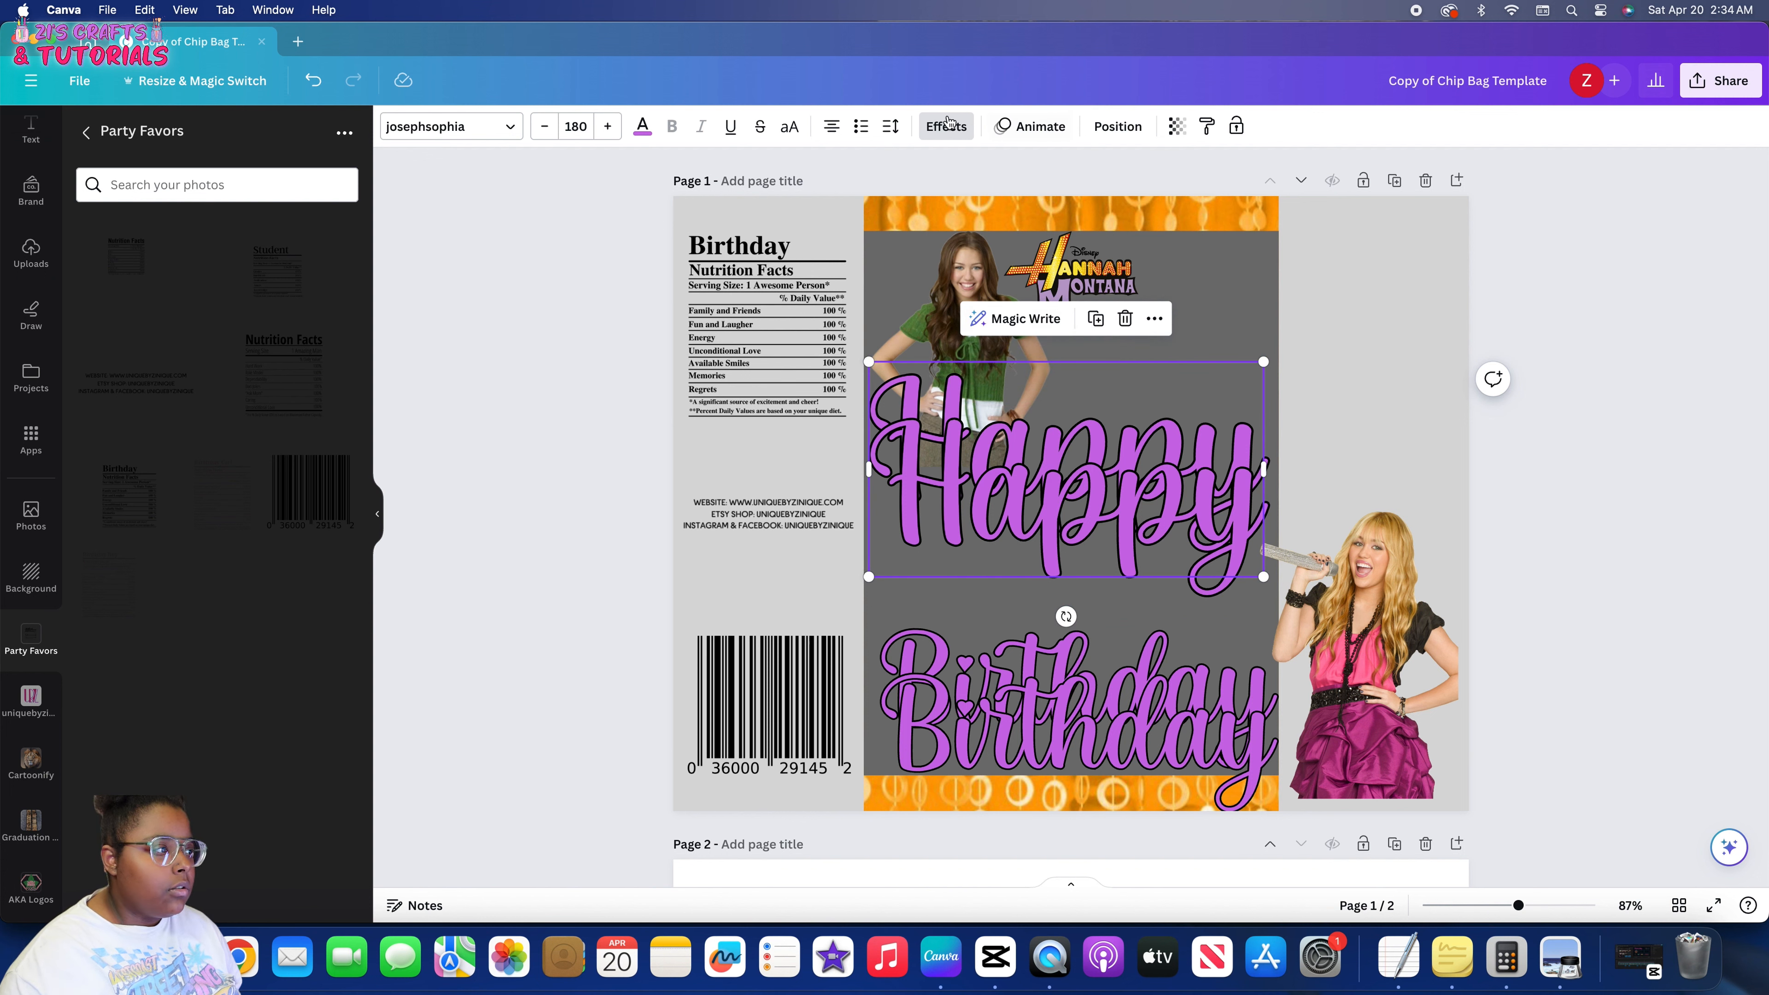
left_click(946, 125)
left_click(291, 283)
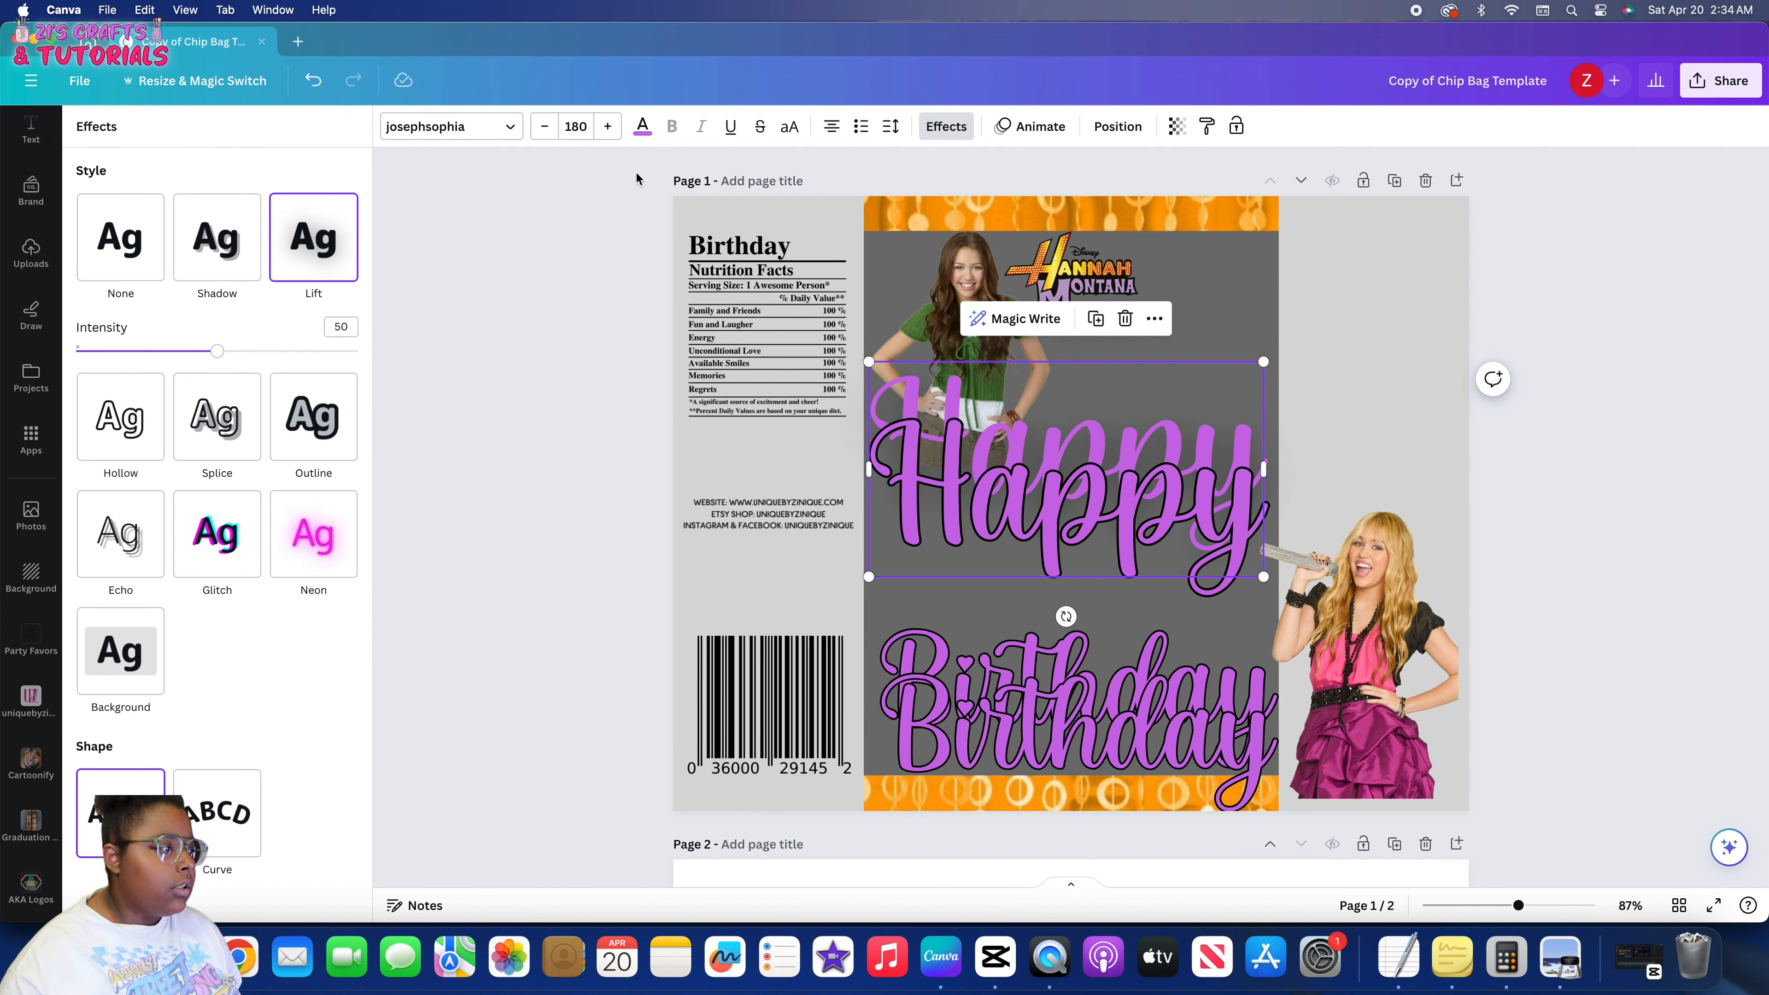
left_click(322, 544)
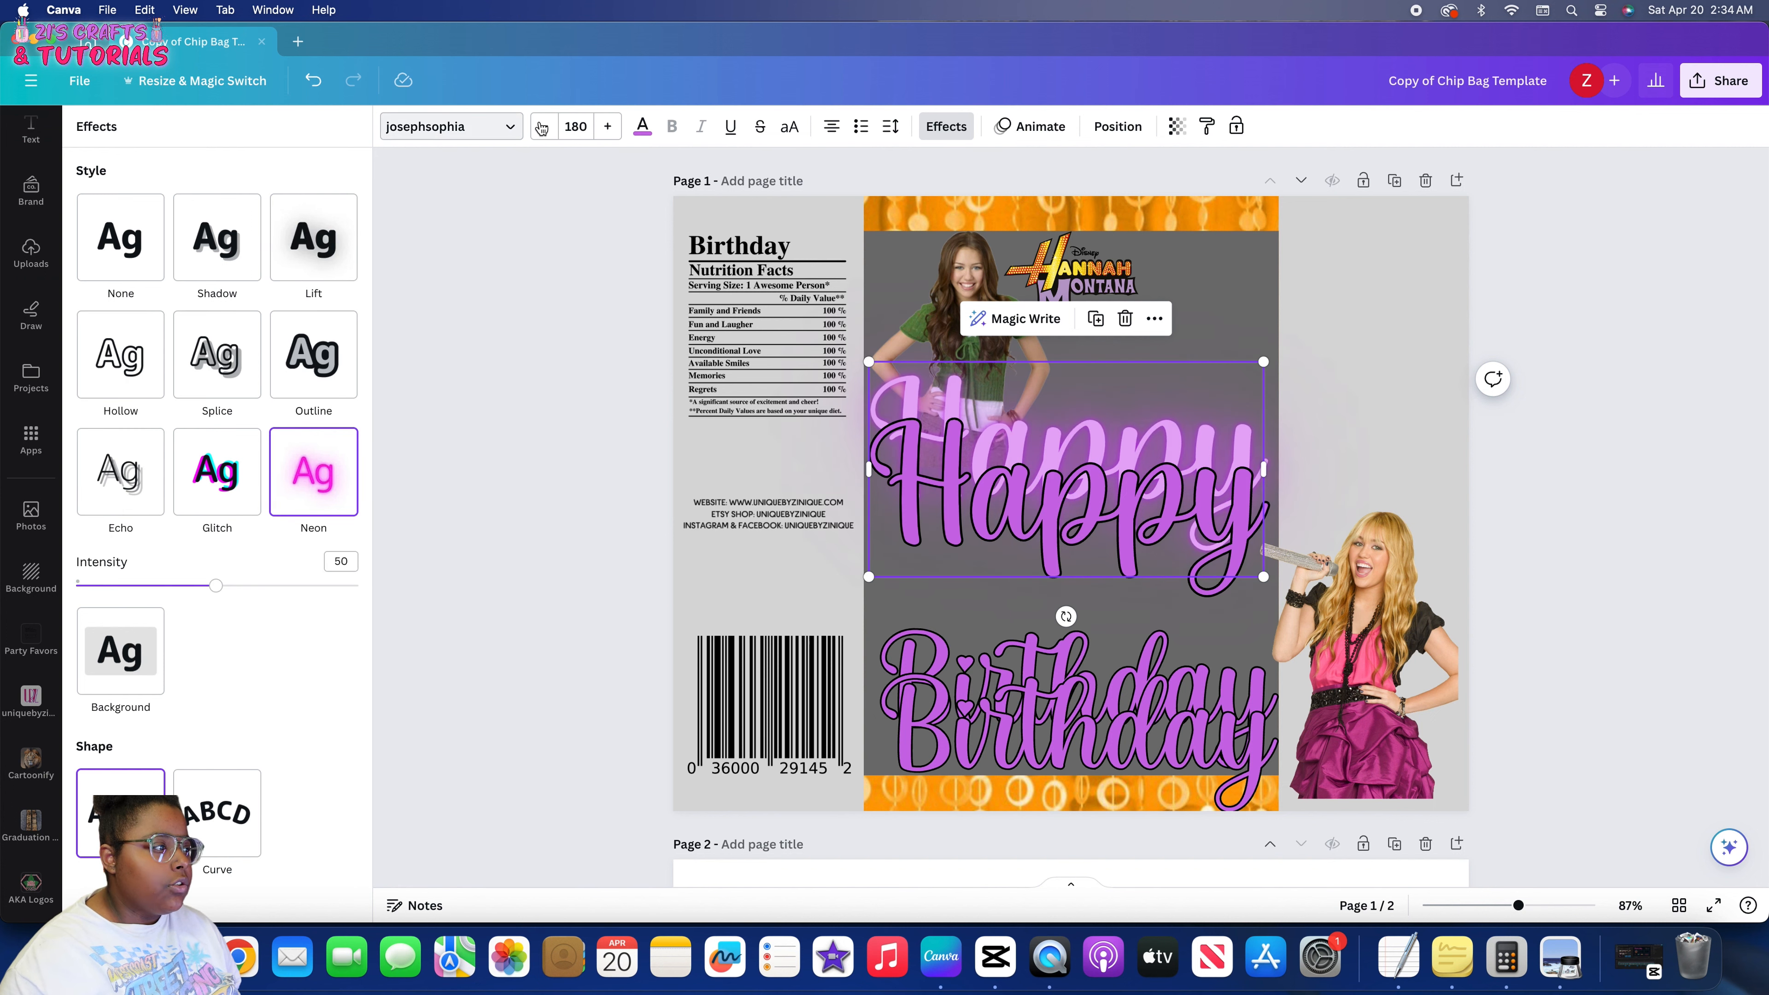
Recolour the neon Happy line white and shift its outlined purple copy slightly lower, clear of the glow
left_click(643, 127)
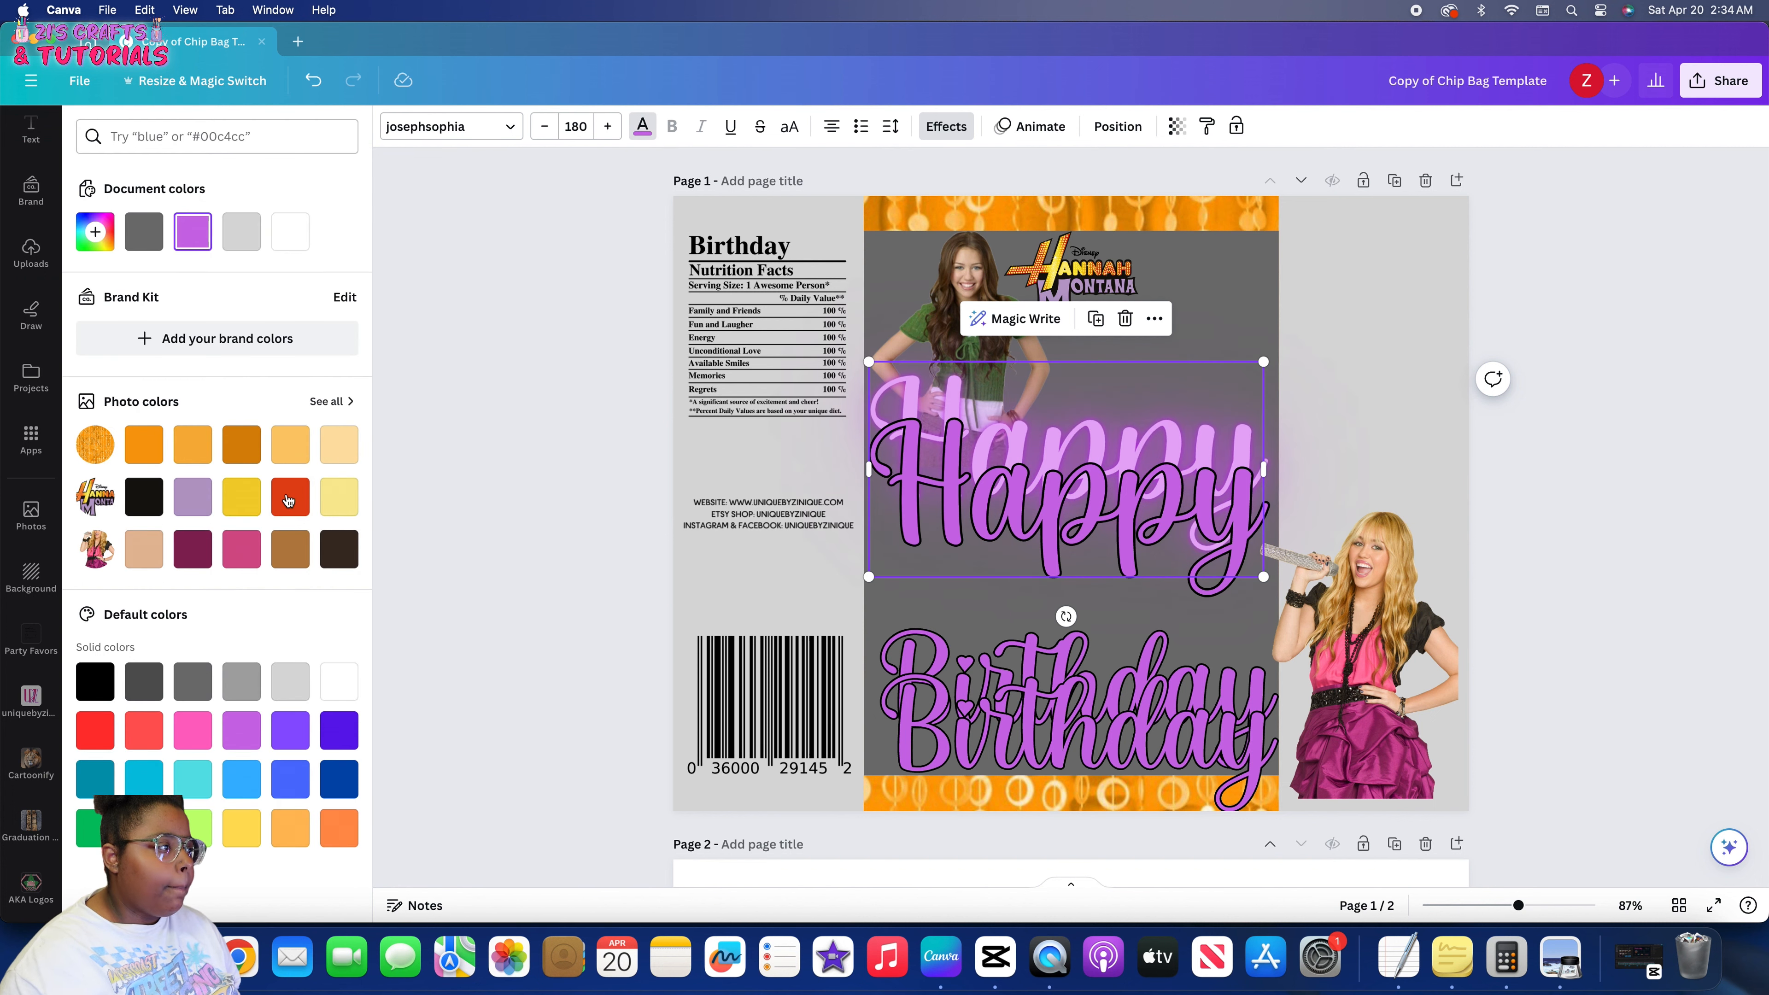
left_click(300, 230)
left_click_drag(989, 563, 1012, 477)
key("super+z")
left_click(1015, 581)
left_click_drag(1078, 417, 1082, 474)
left_click(910, 402)
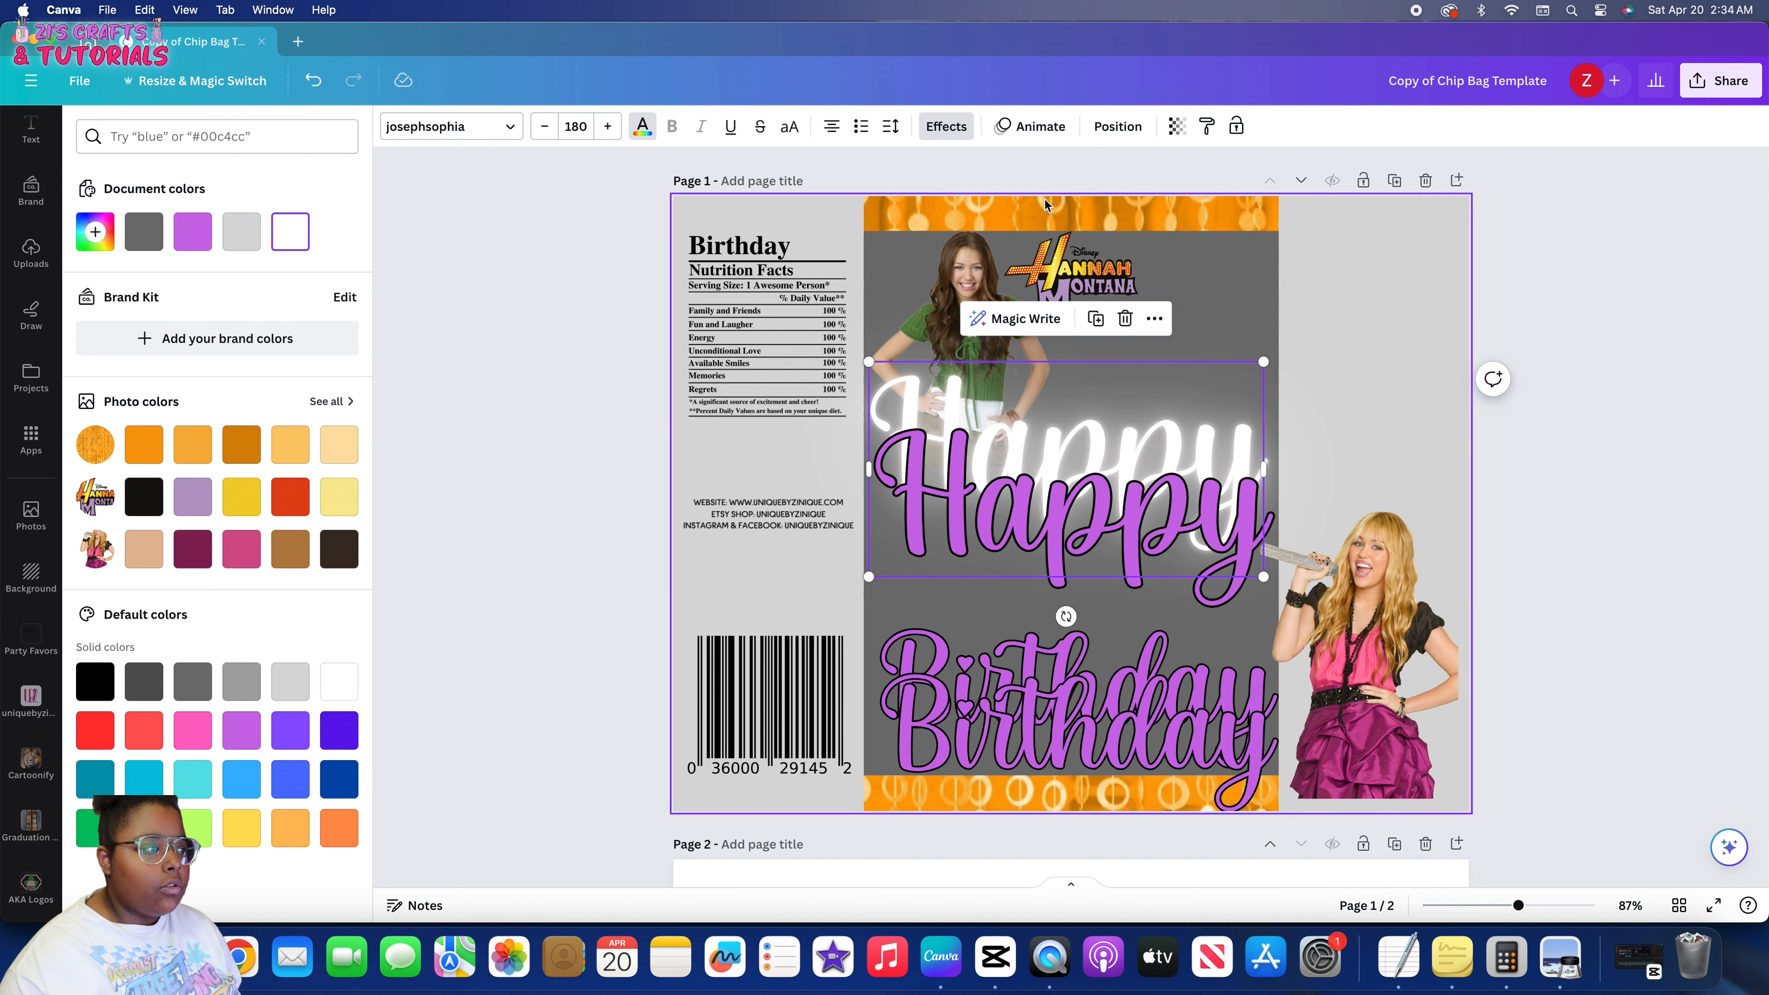
Place the outlined purple Happy copy exactly over the white neon Happy line
left_click(1118, 126)
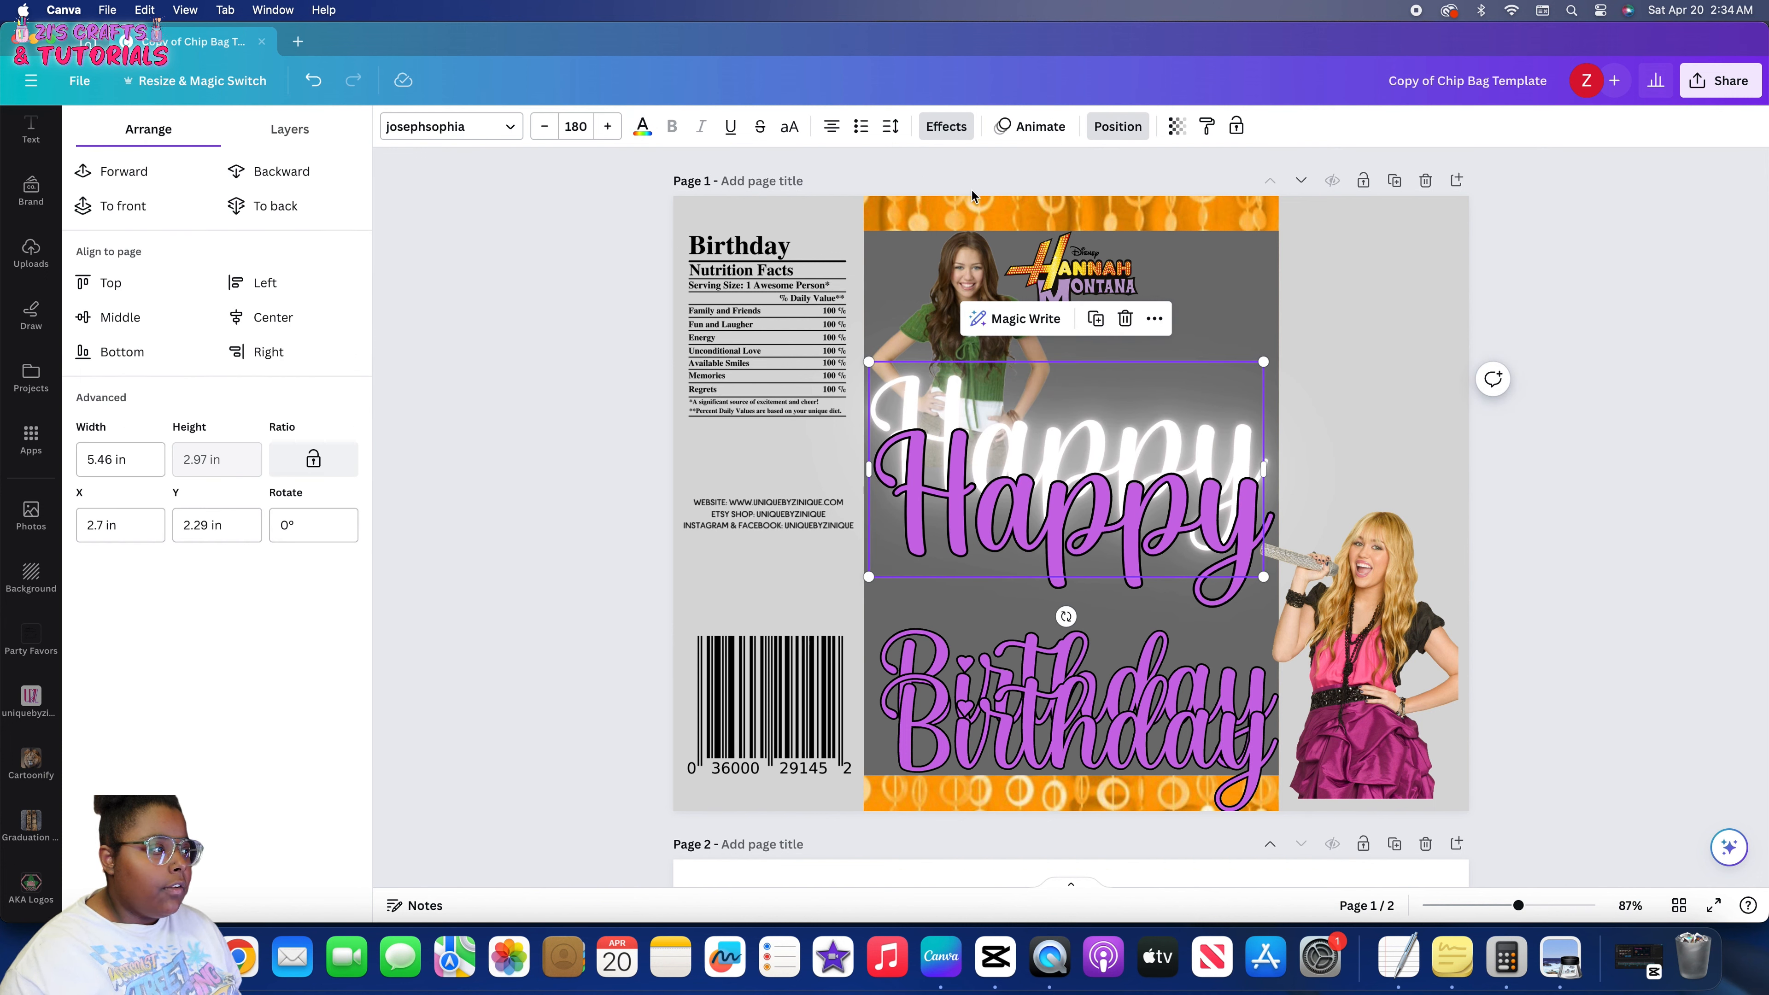
left_click(945, 126)
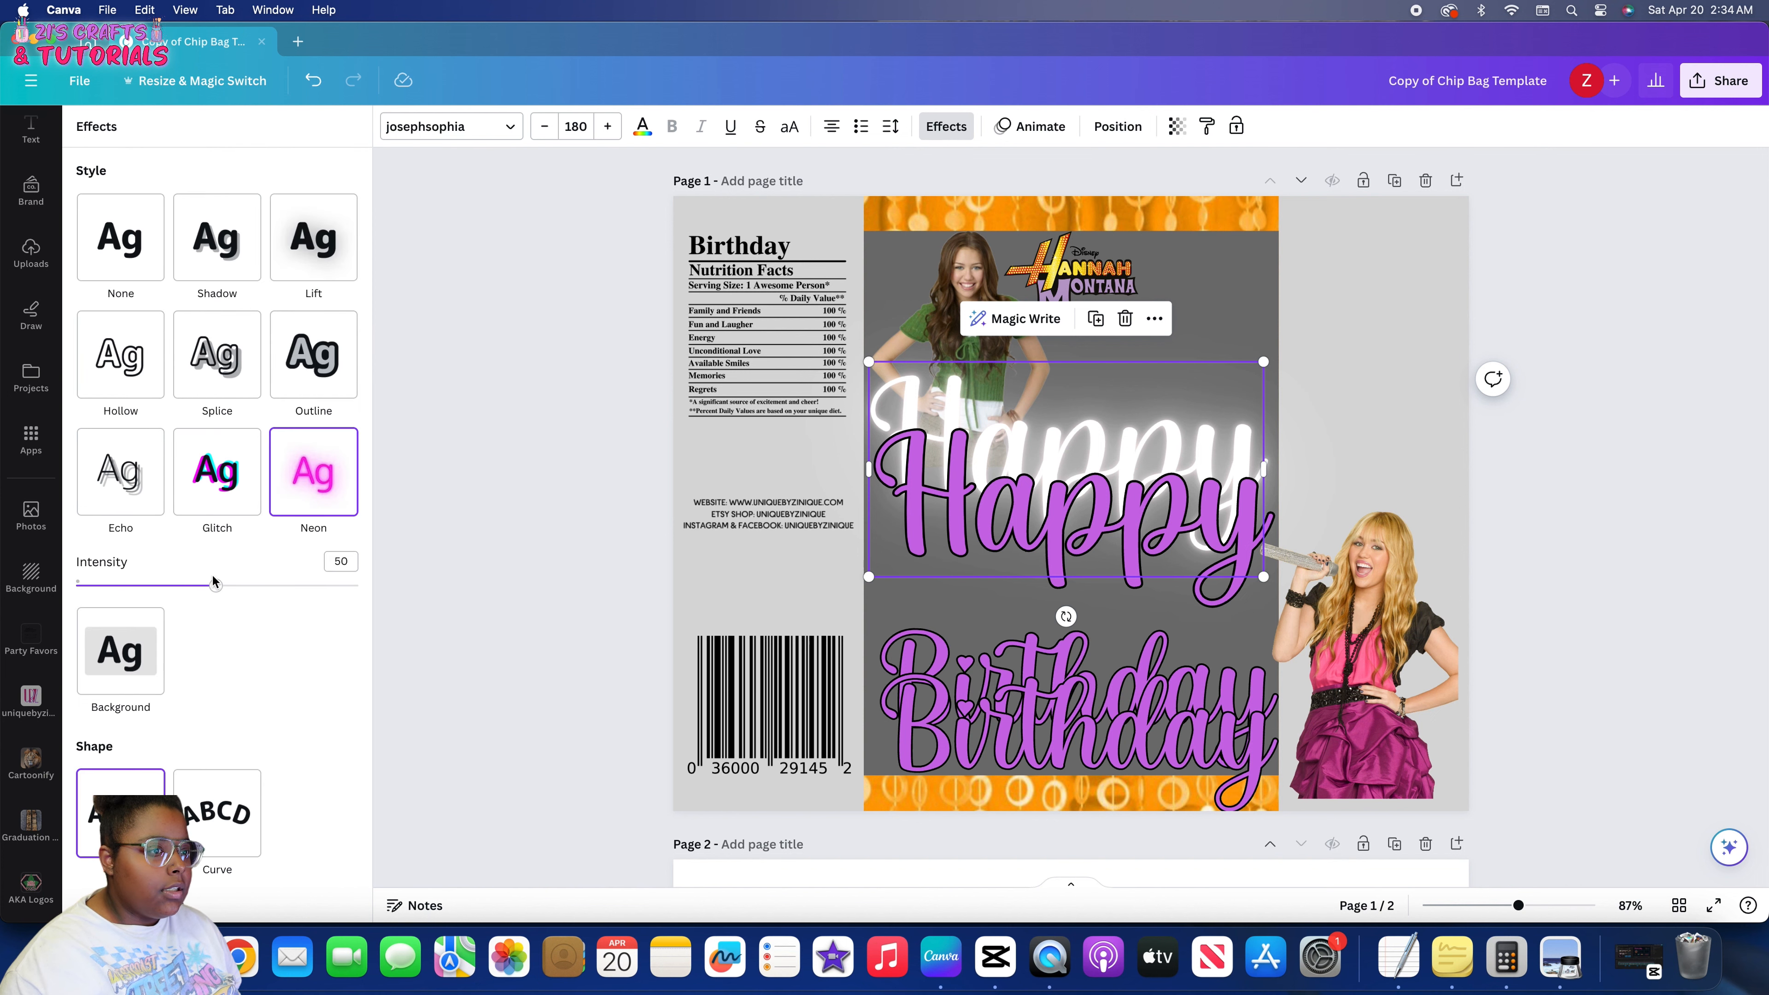
left_click_drag(1064, 543, 1064, 486)
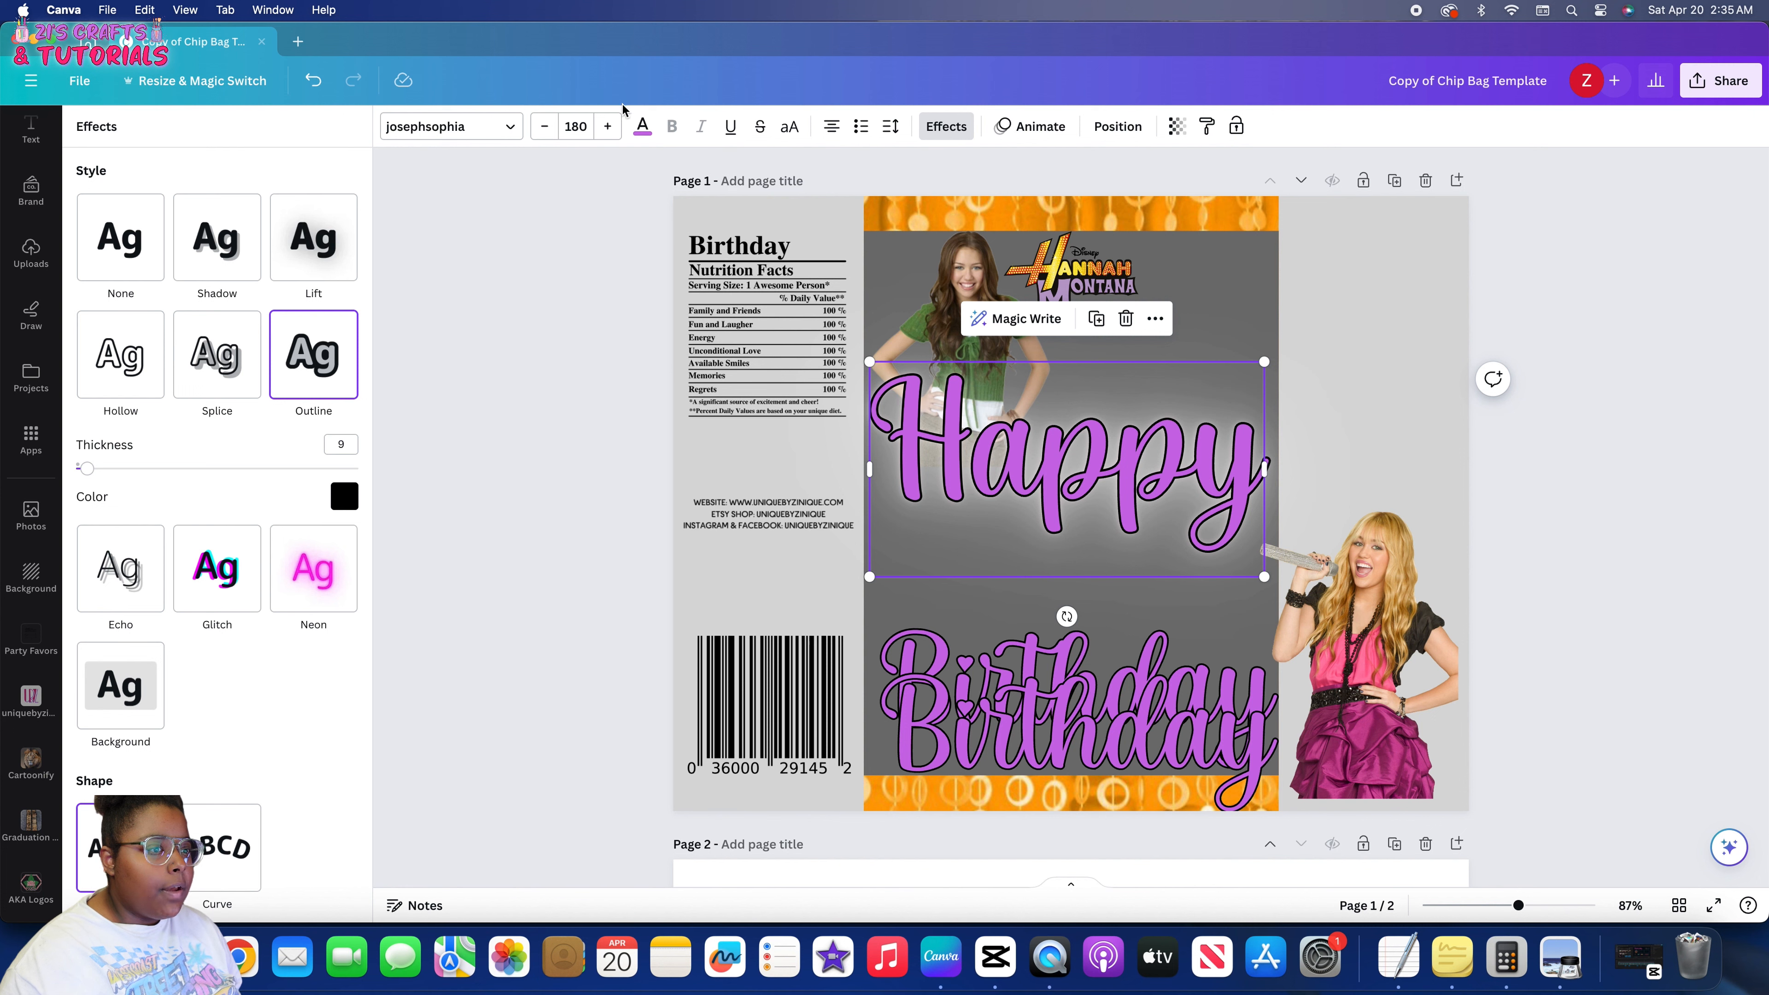
Recolour the outlined Happy line light purple #D48AFF and apply the same colour to the purple Birthday lines
left_click(641, 127)
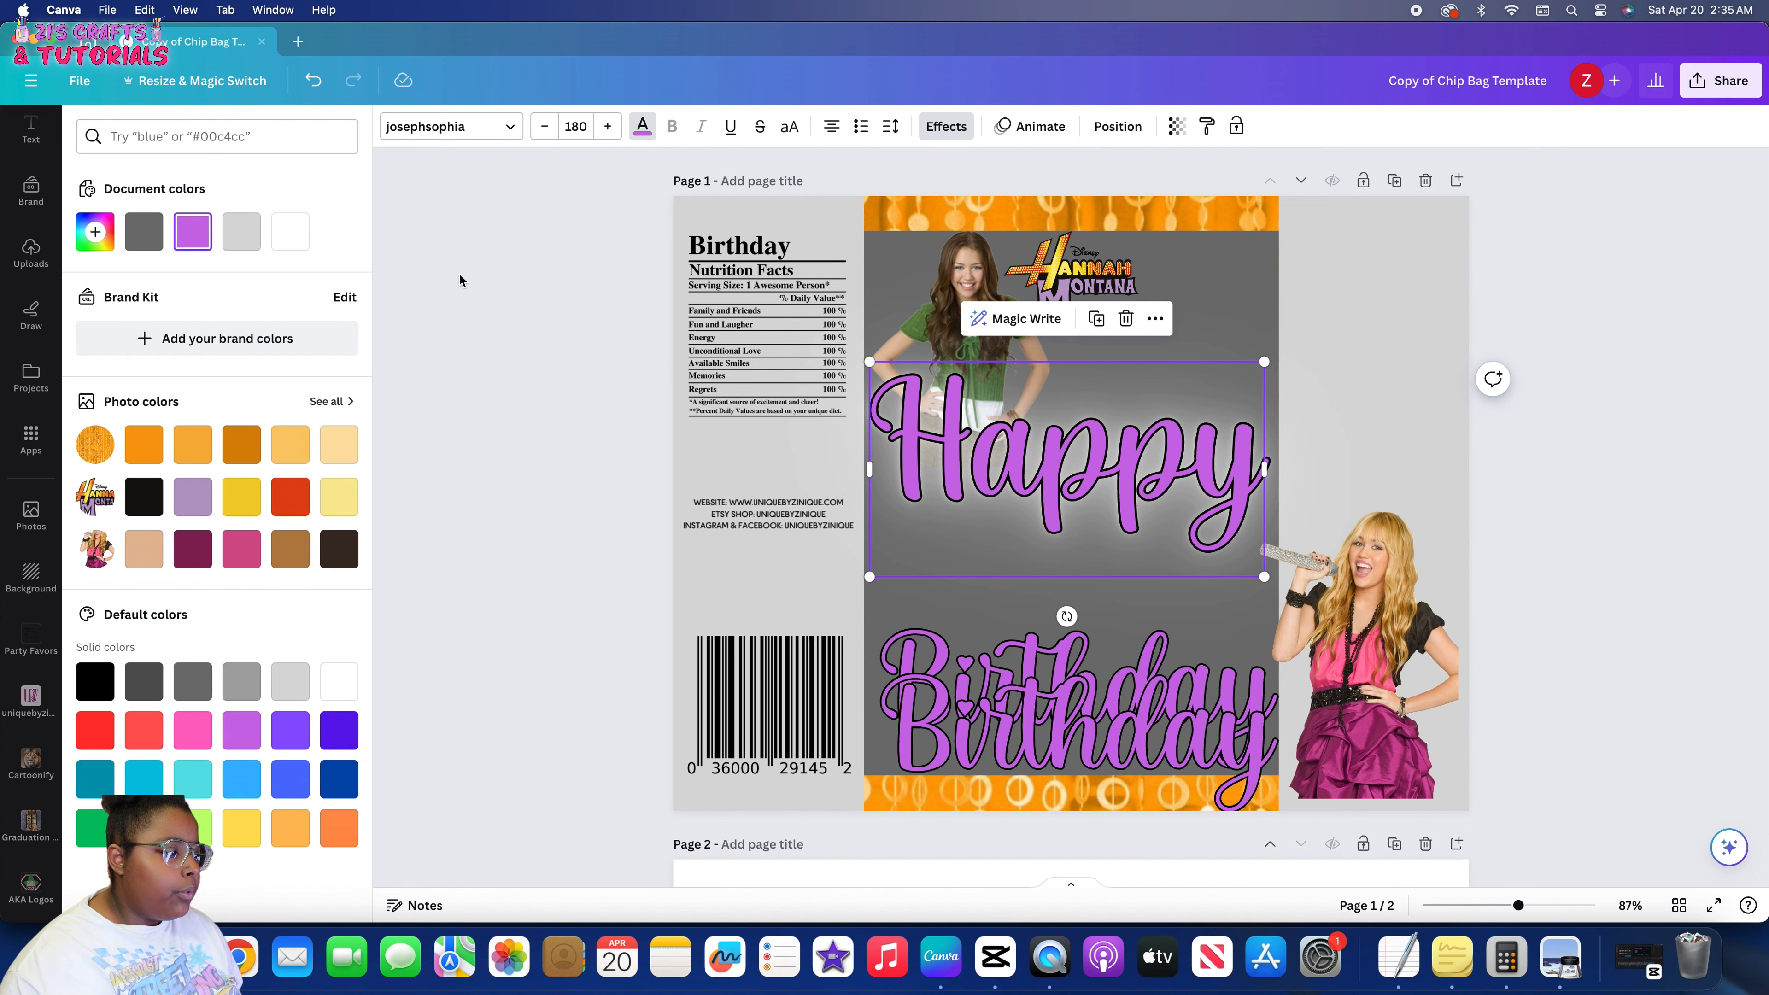
left_click(195, 732)
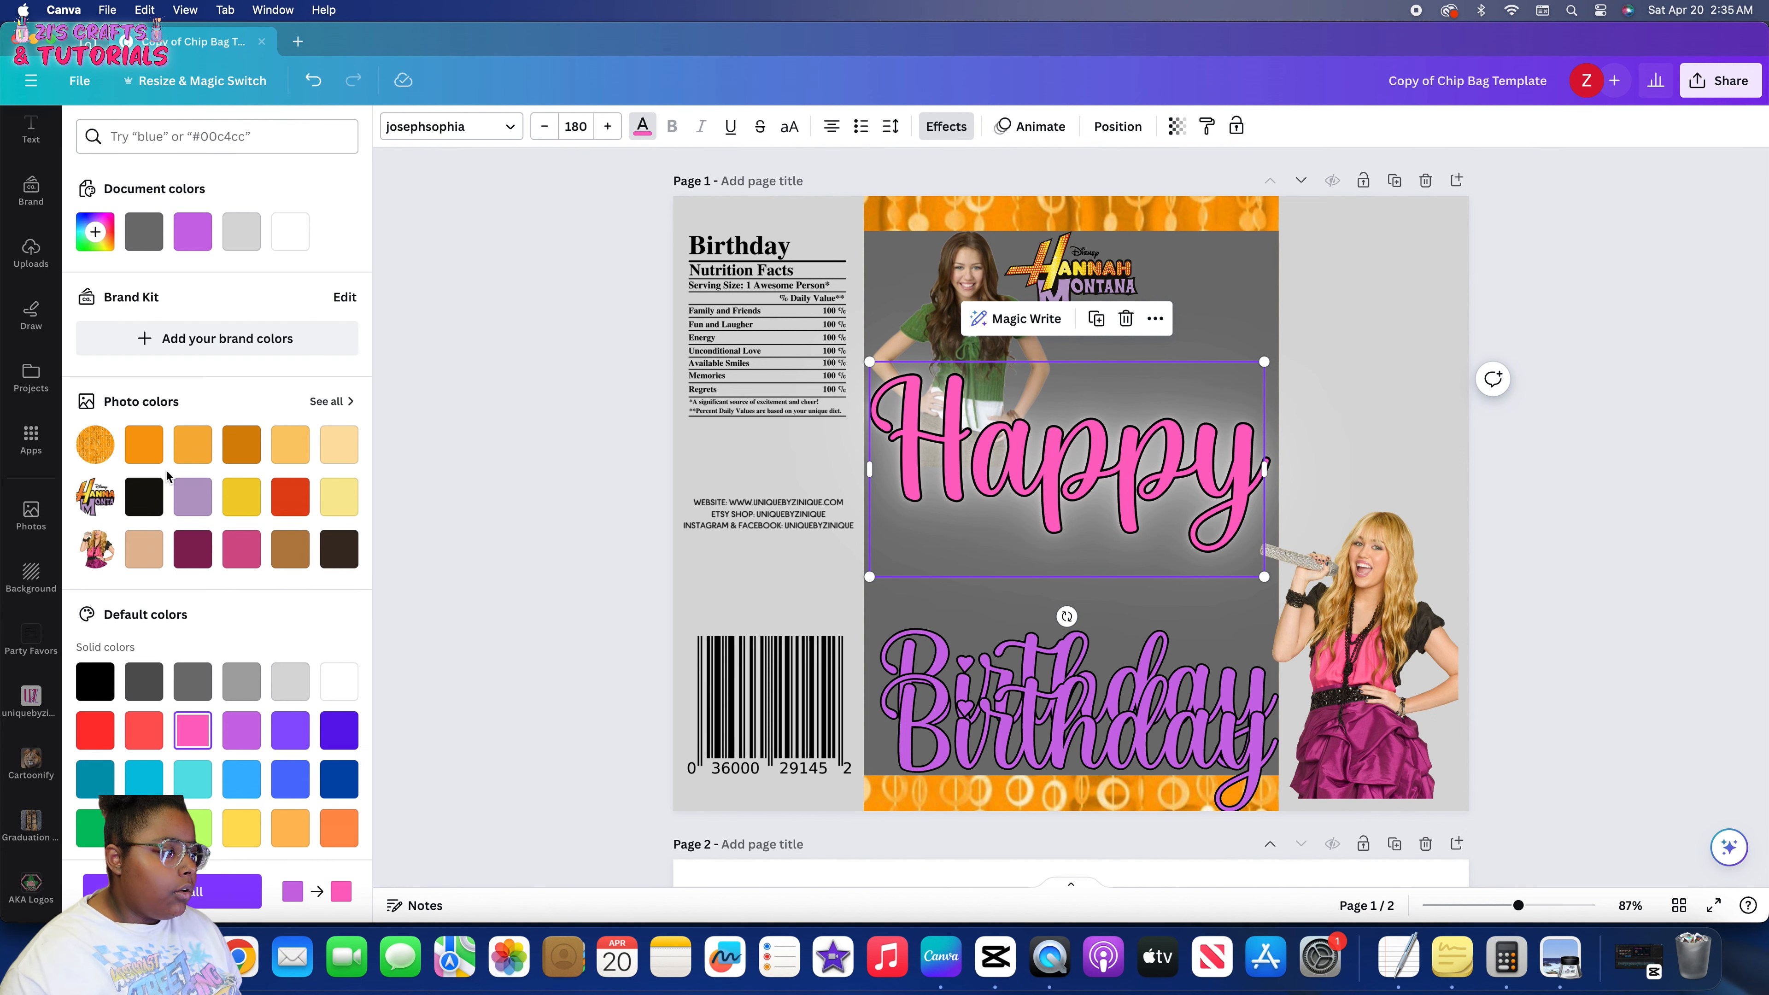
left_click(203, 495)
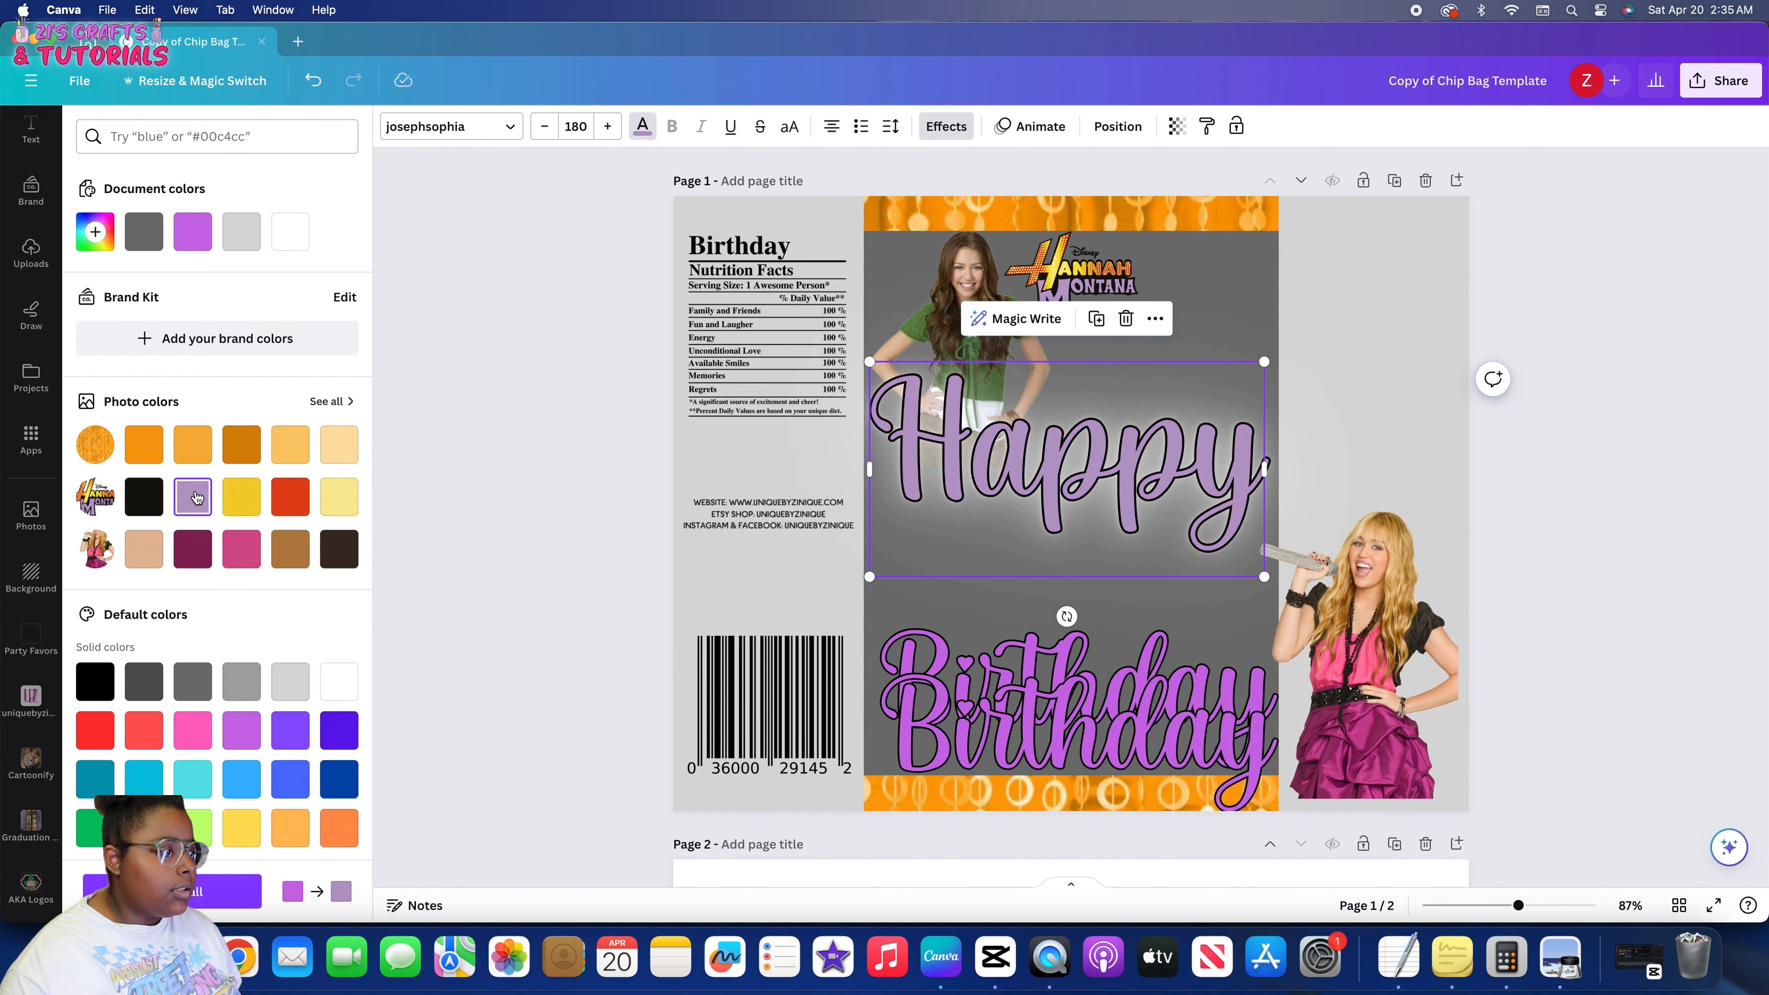
left_click(100, 234)
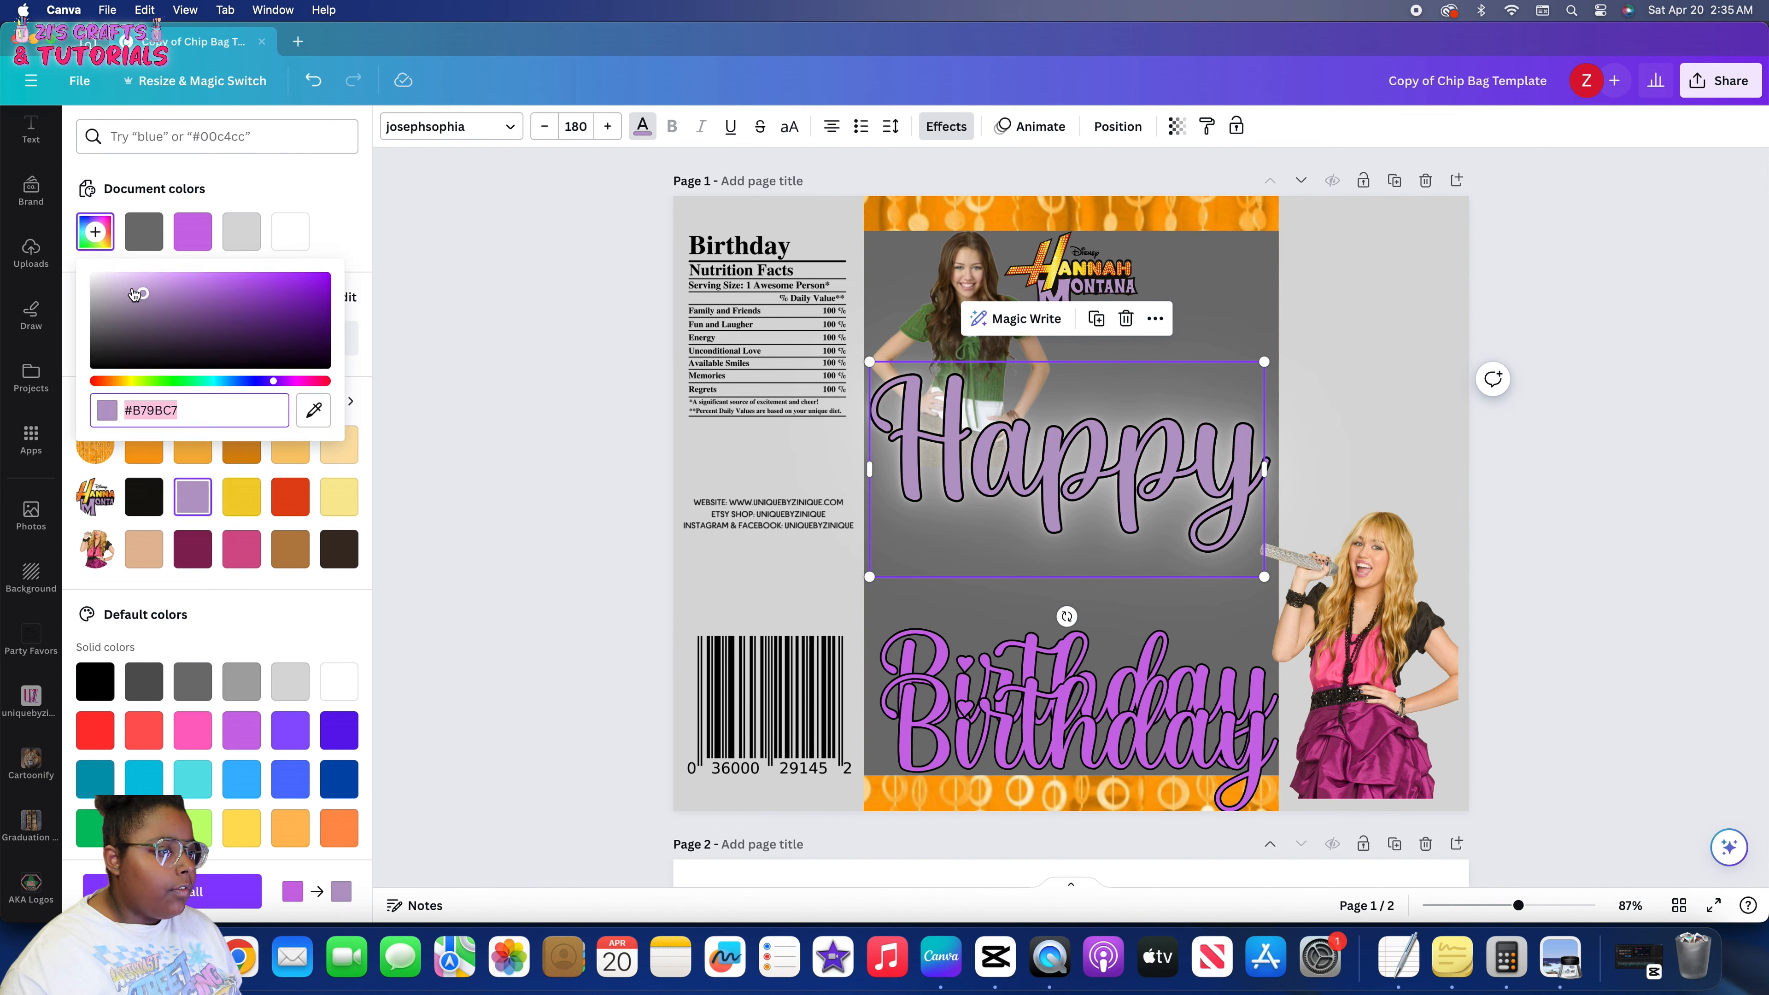
left_click_drag(144, 298, 196, 276)
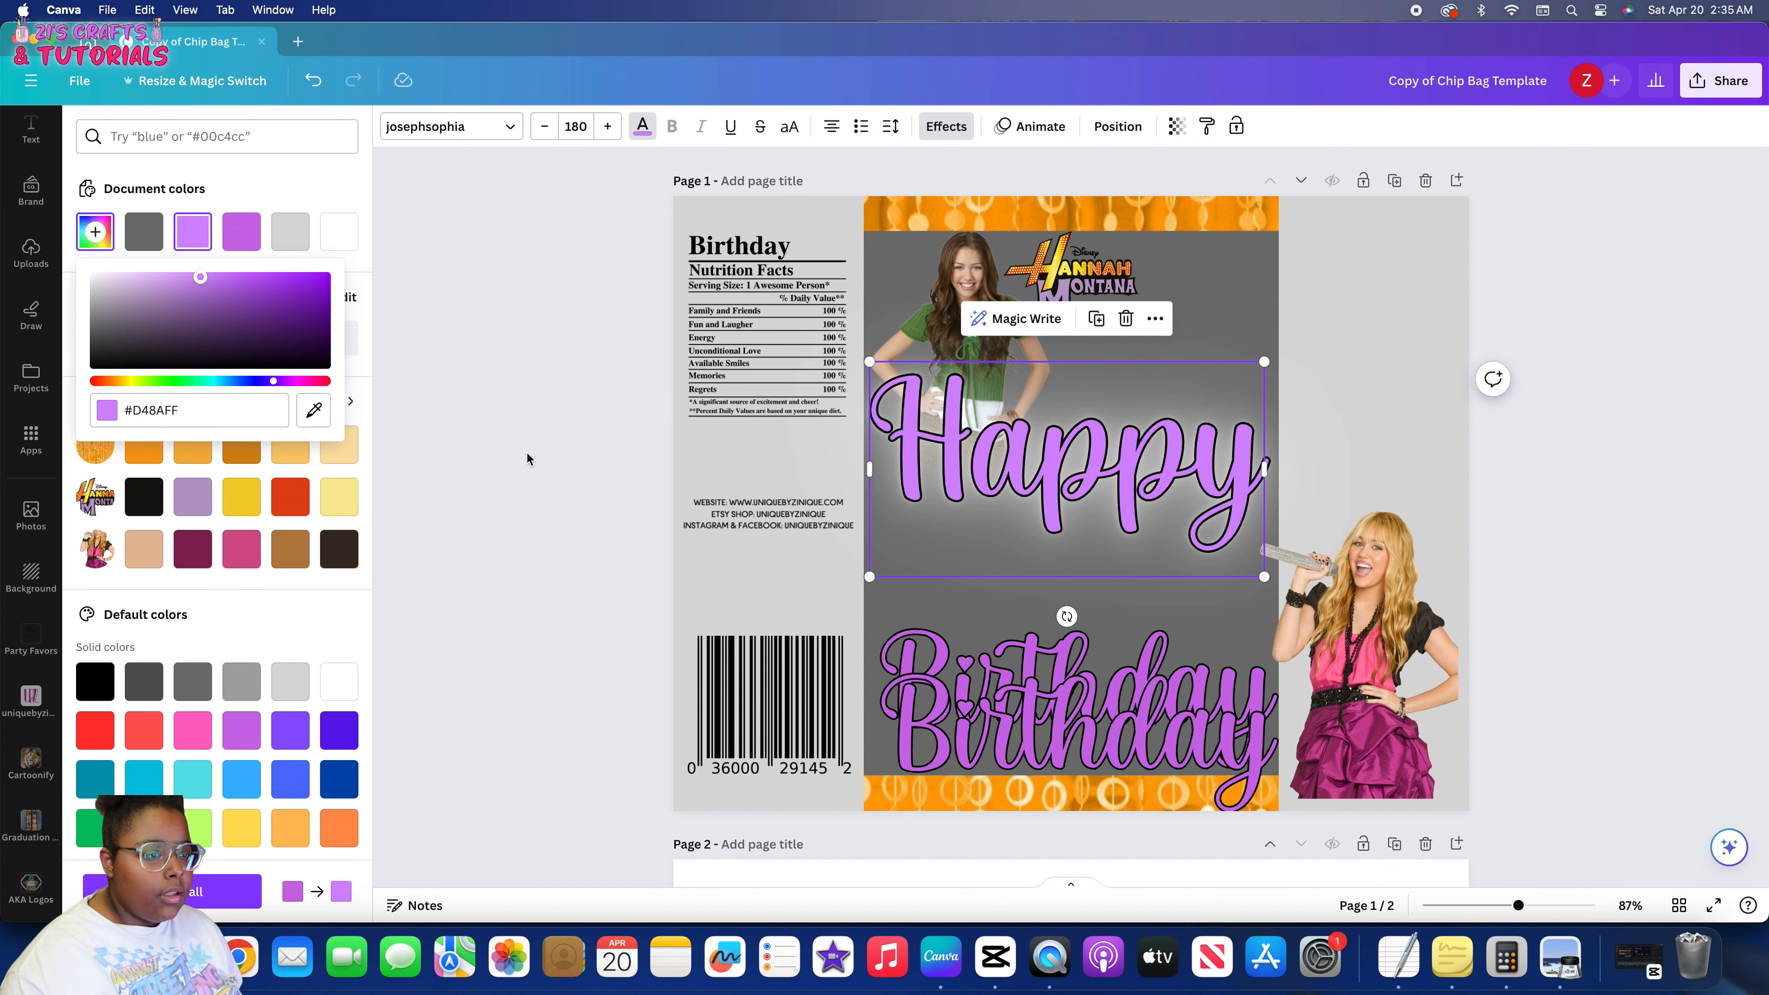
left_click(981, 652)
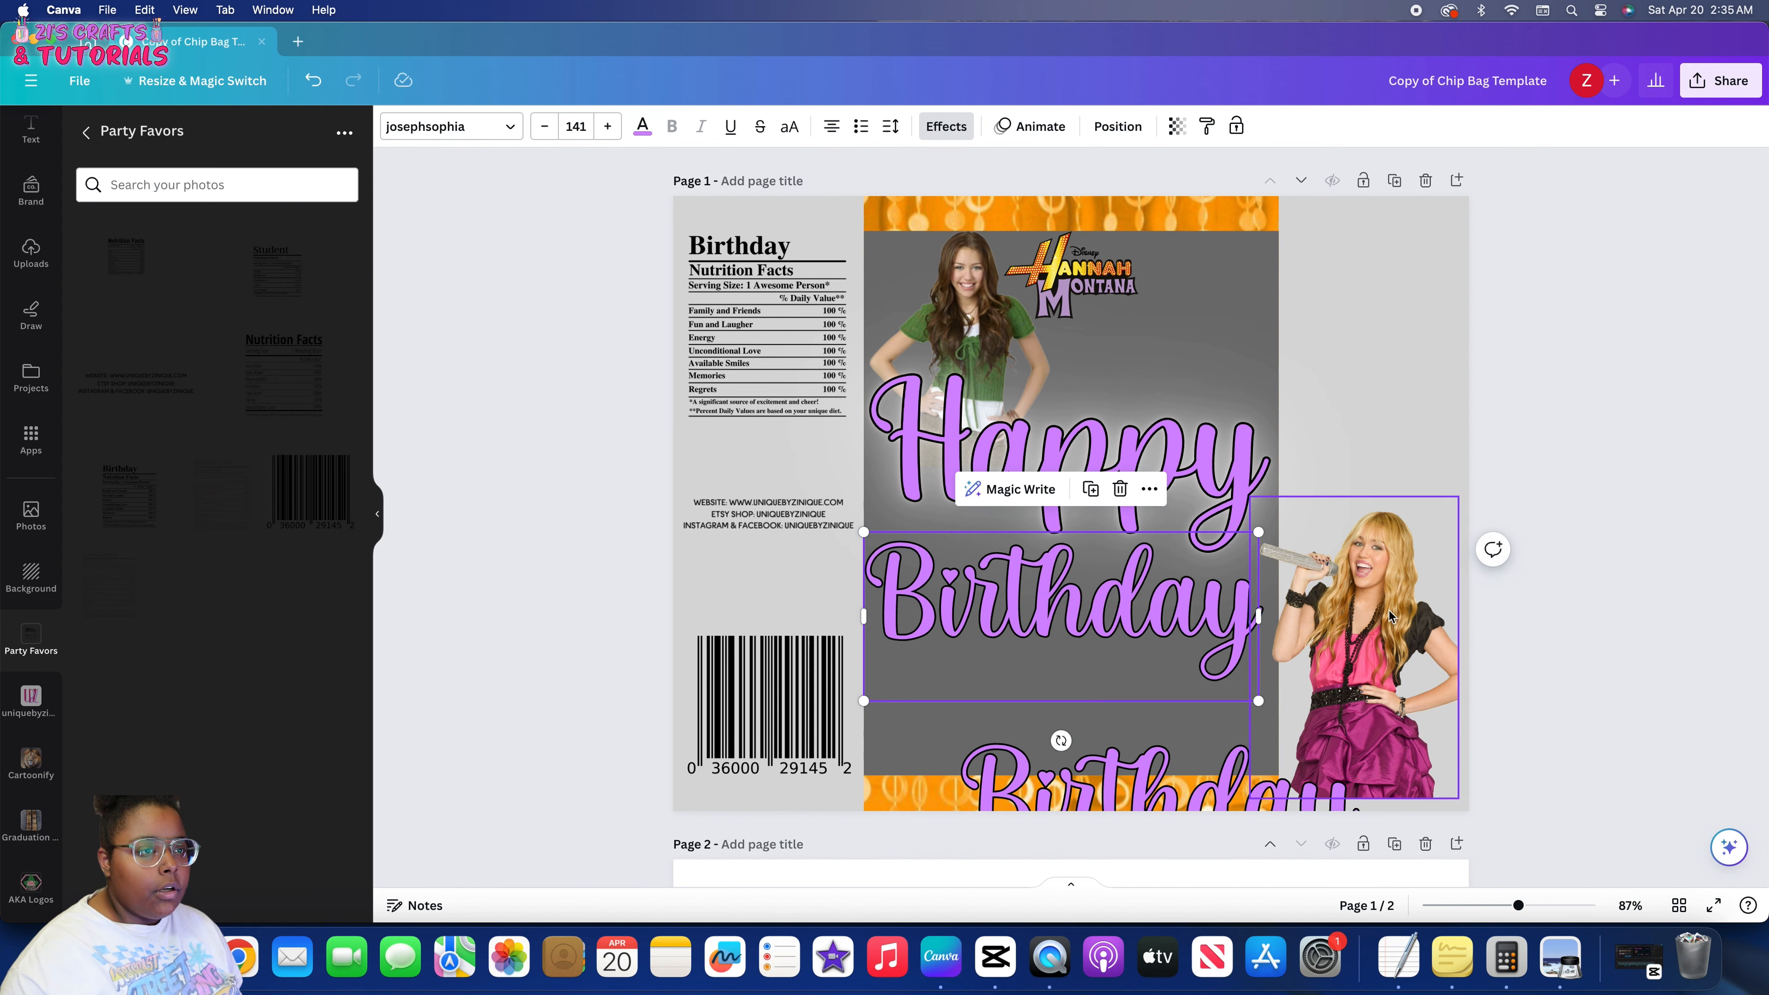
Move the blonde photo beside the logo on the front panel, shrink it to about 2.2 × 3.2 in, and bring the logo to the front
left_click_drag(1391, 615, 1260, 290)
left_click_drag(1332, 168, 1278, 245)
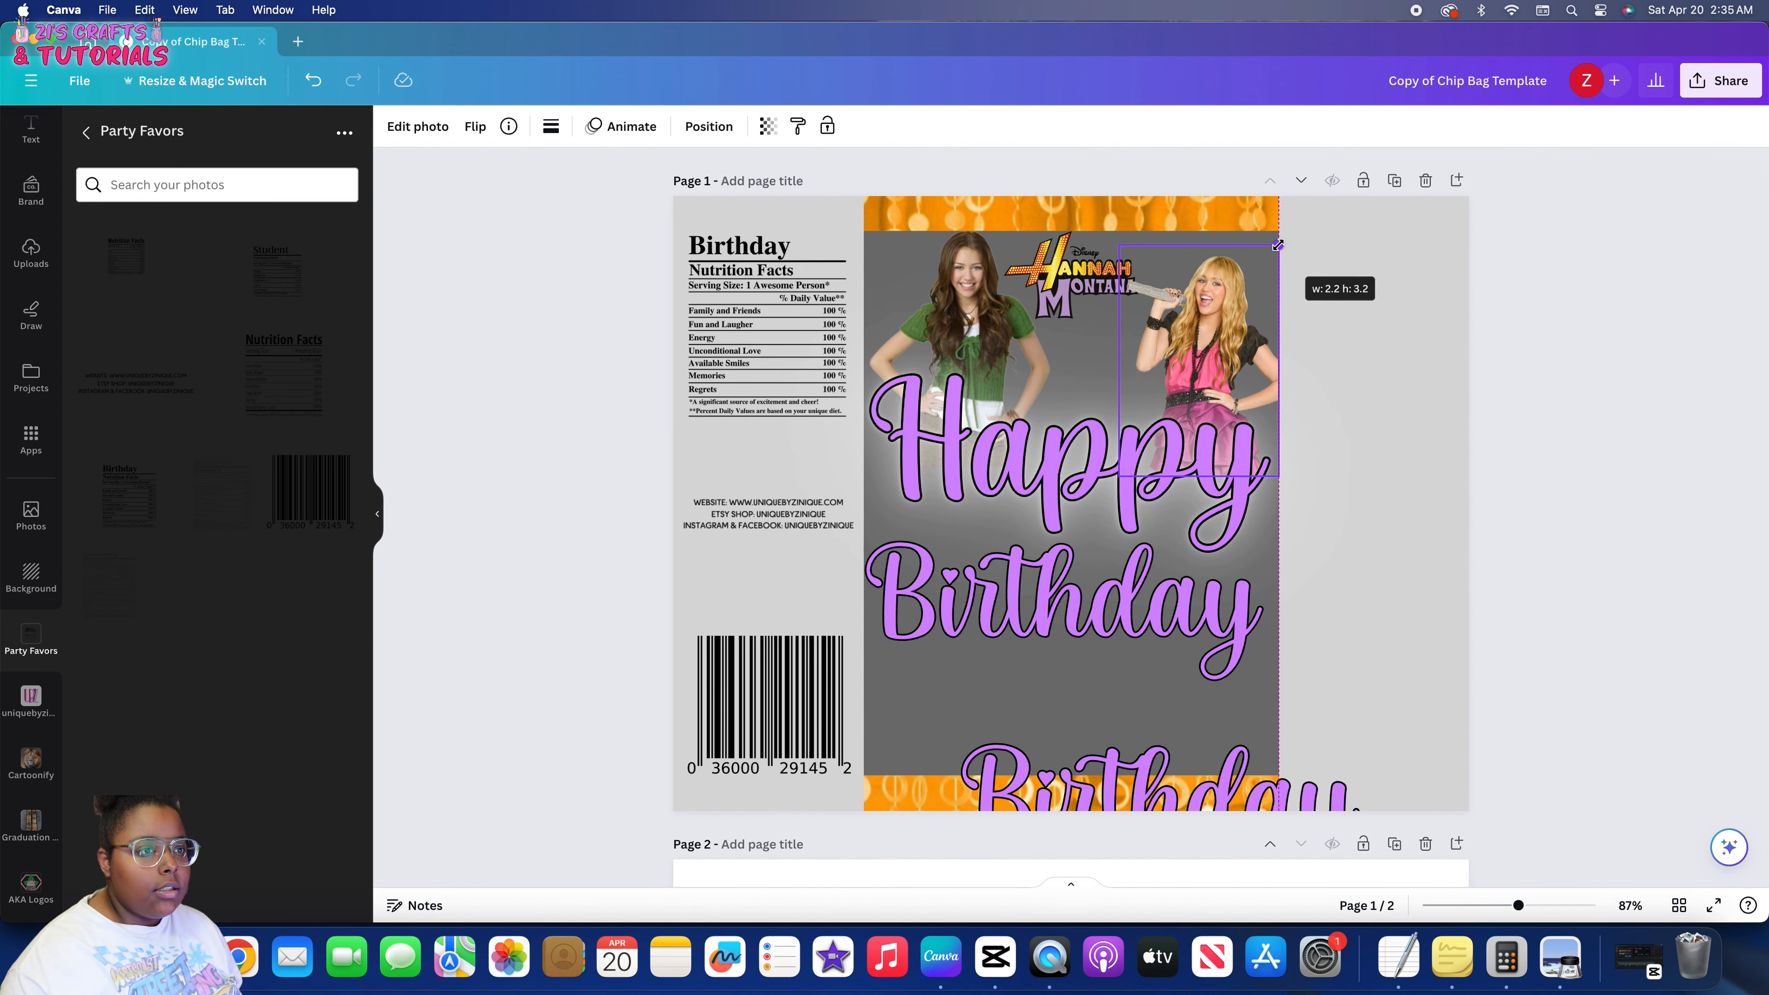
left_click(1085, 282)
right_click(1086, 282)
mouse_move(1262, 521)
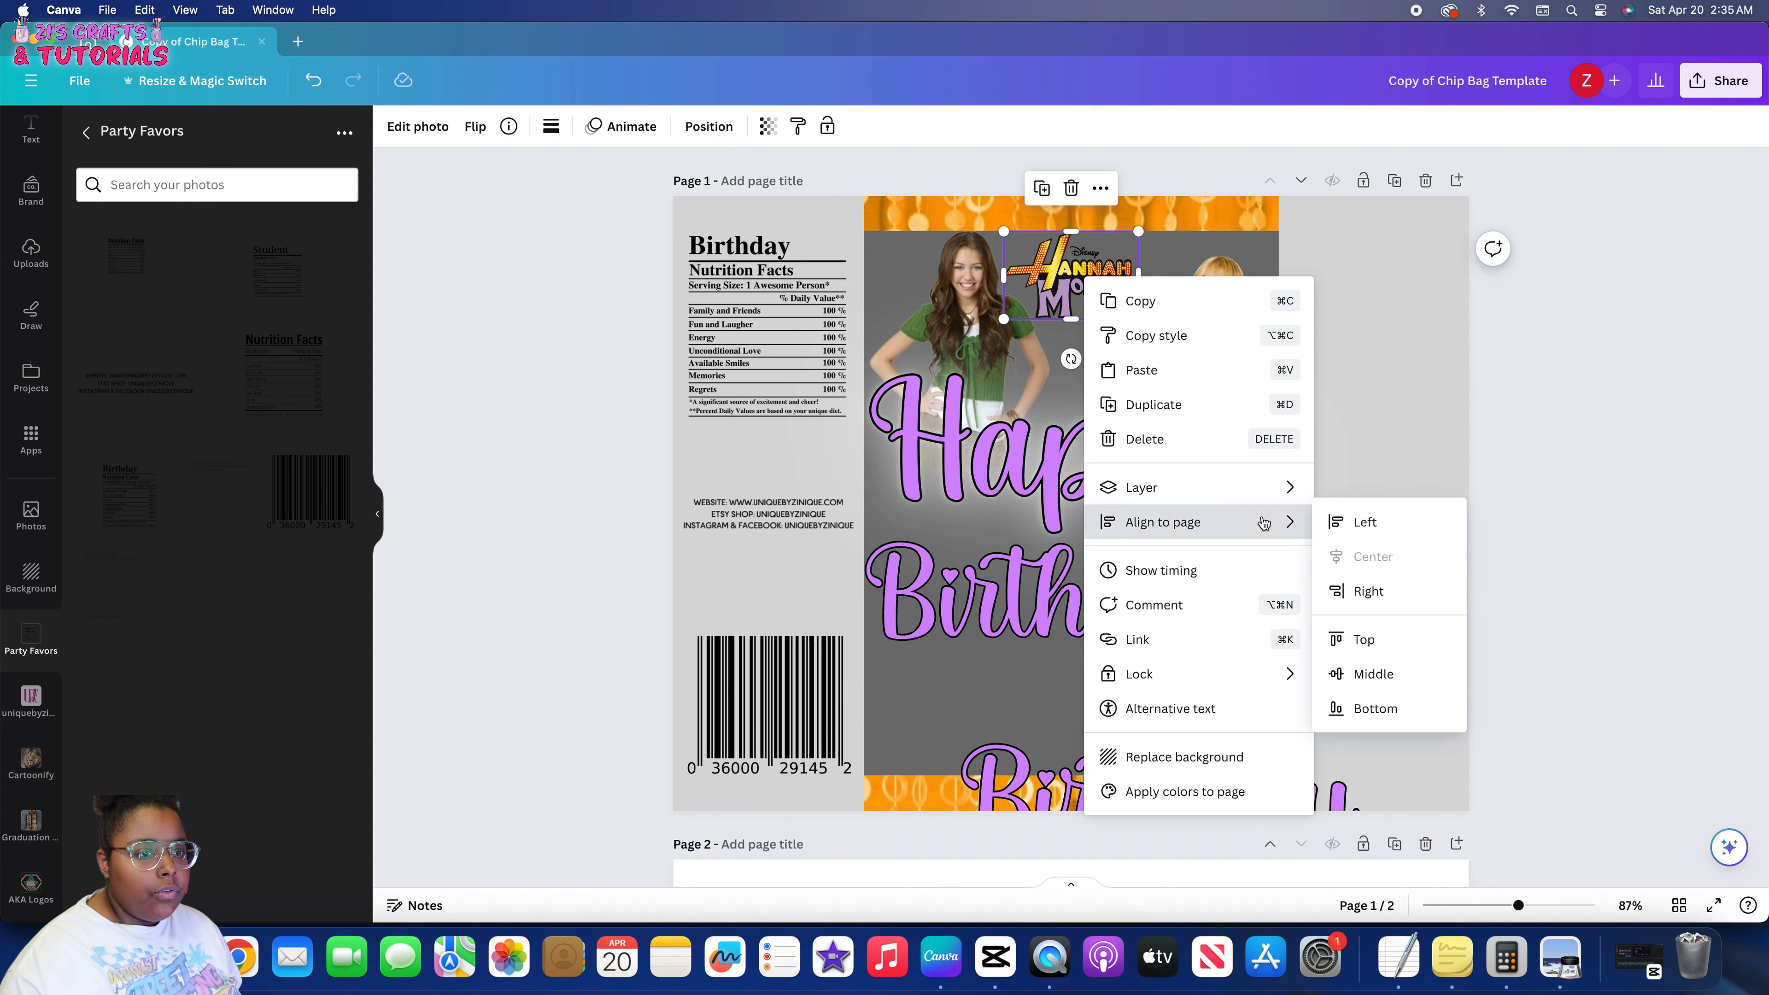
mouse_move(1214, 497)
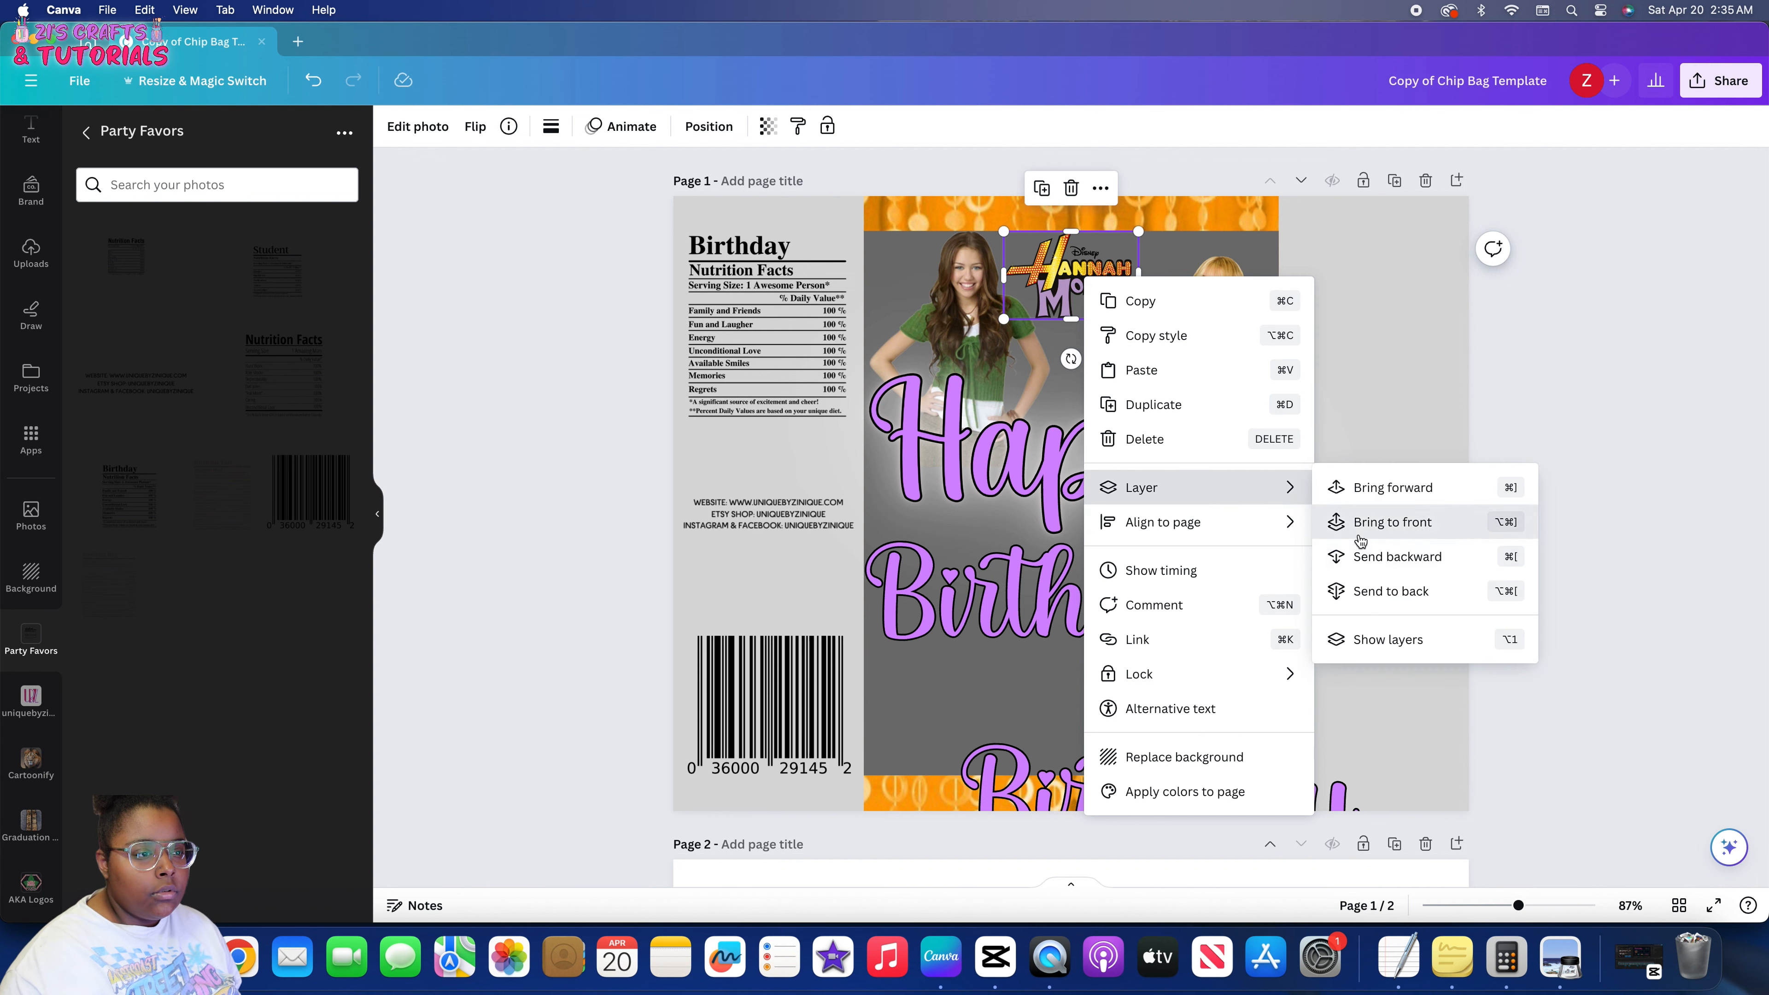
left_click(1361, 541)
Recolour the upper Birthday line white and apply the Neon effect with its intensity raised to the maximum
left_click_drag(1190, 588, 1190, 612)
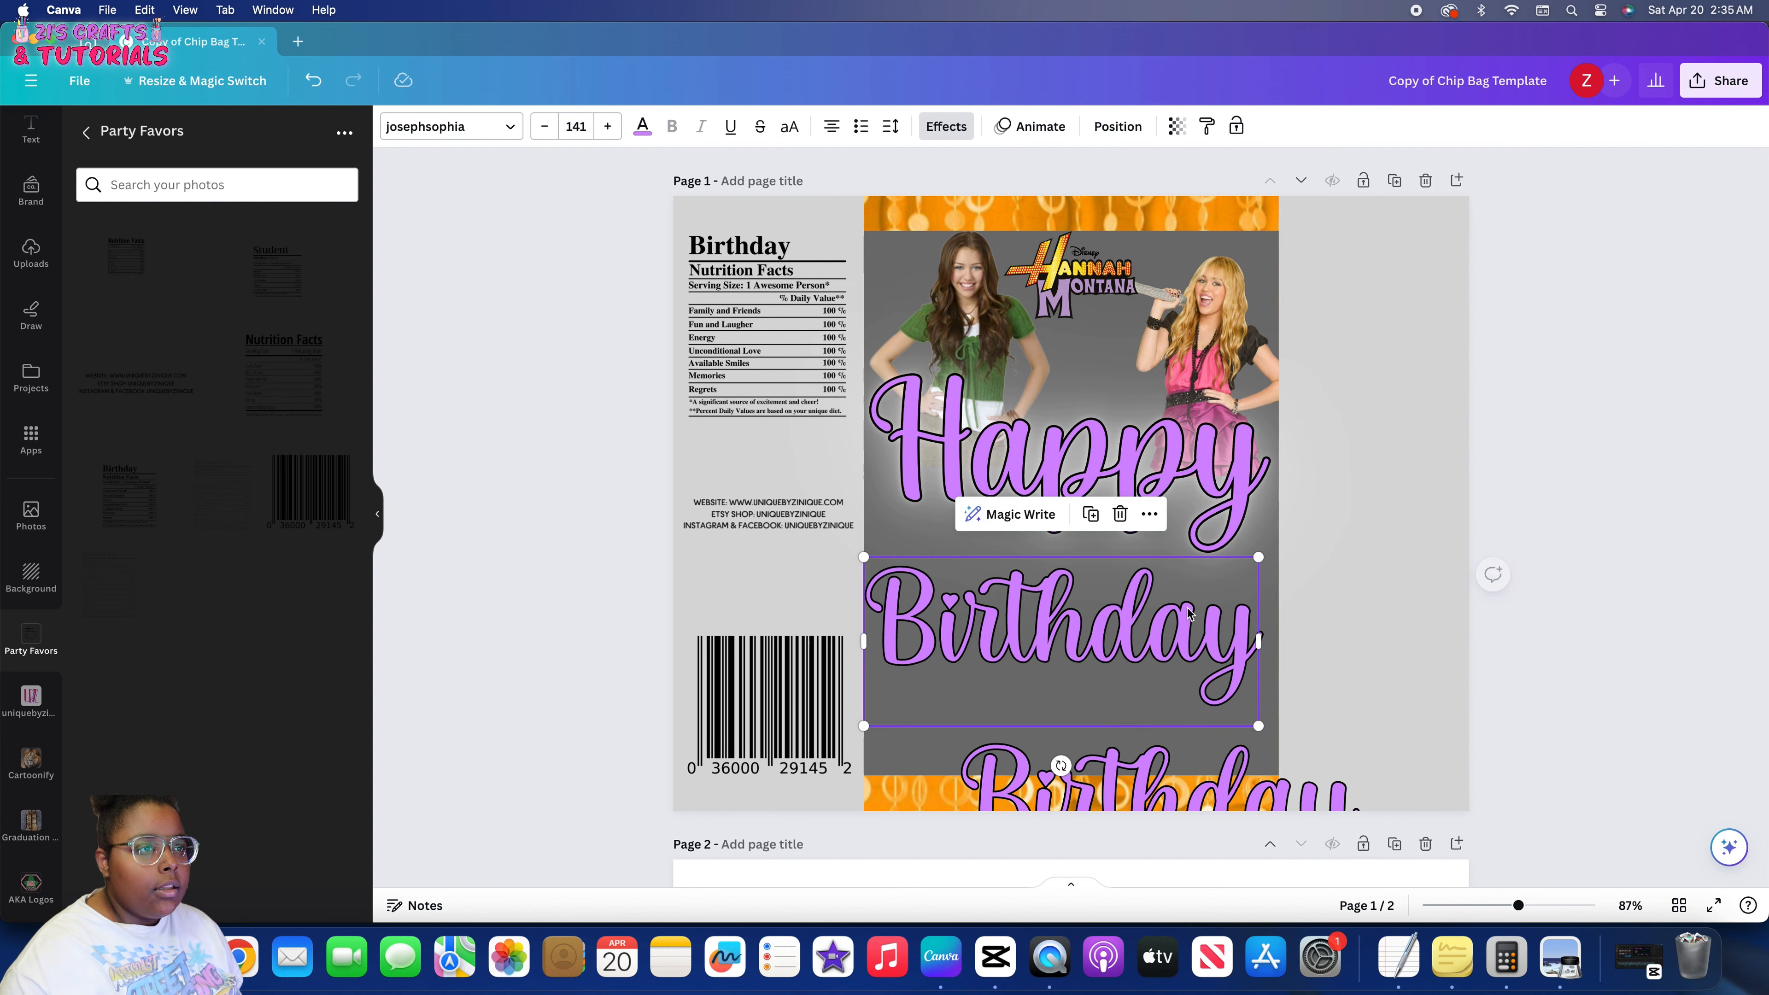
left_click(642, 126)
left_click(344, 679)
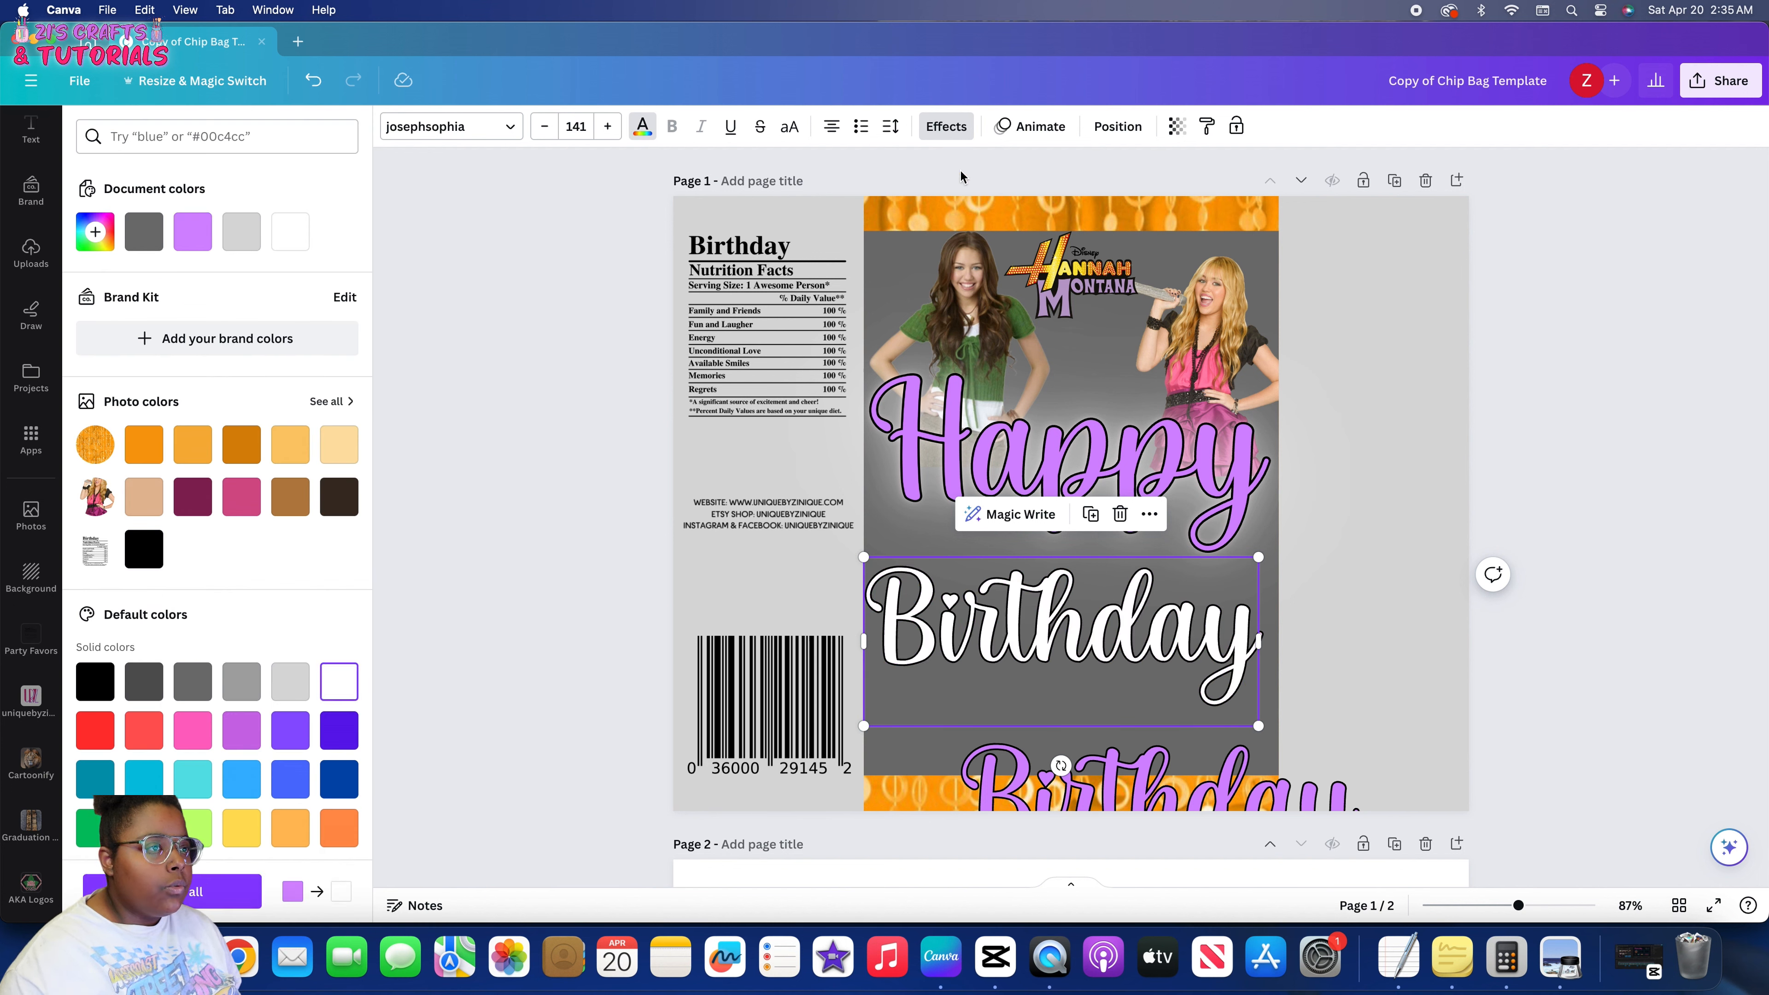
left_click(948, 128)
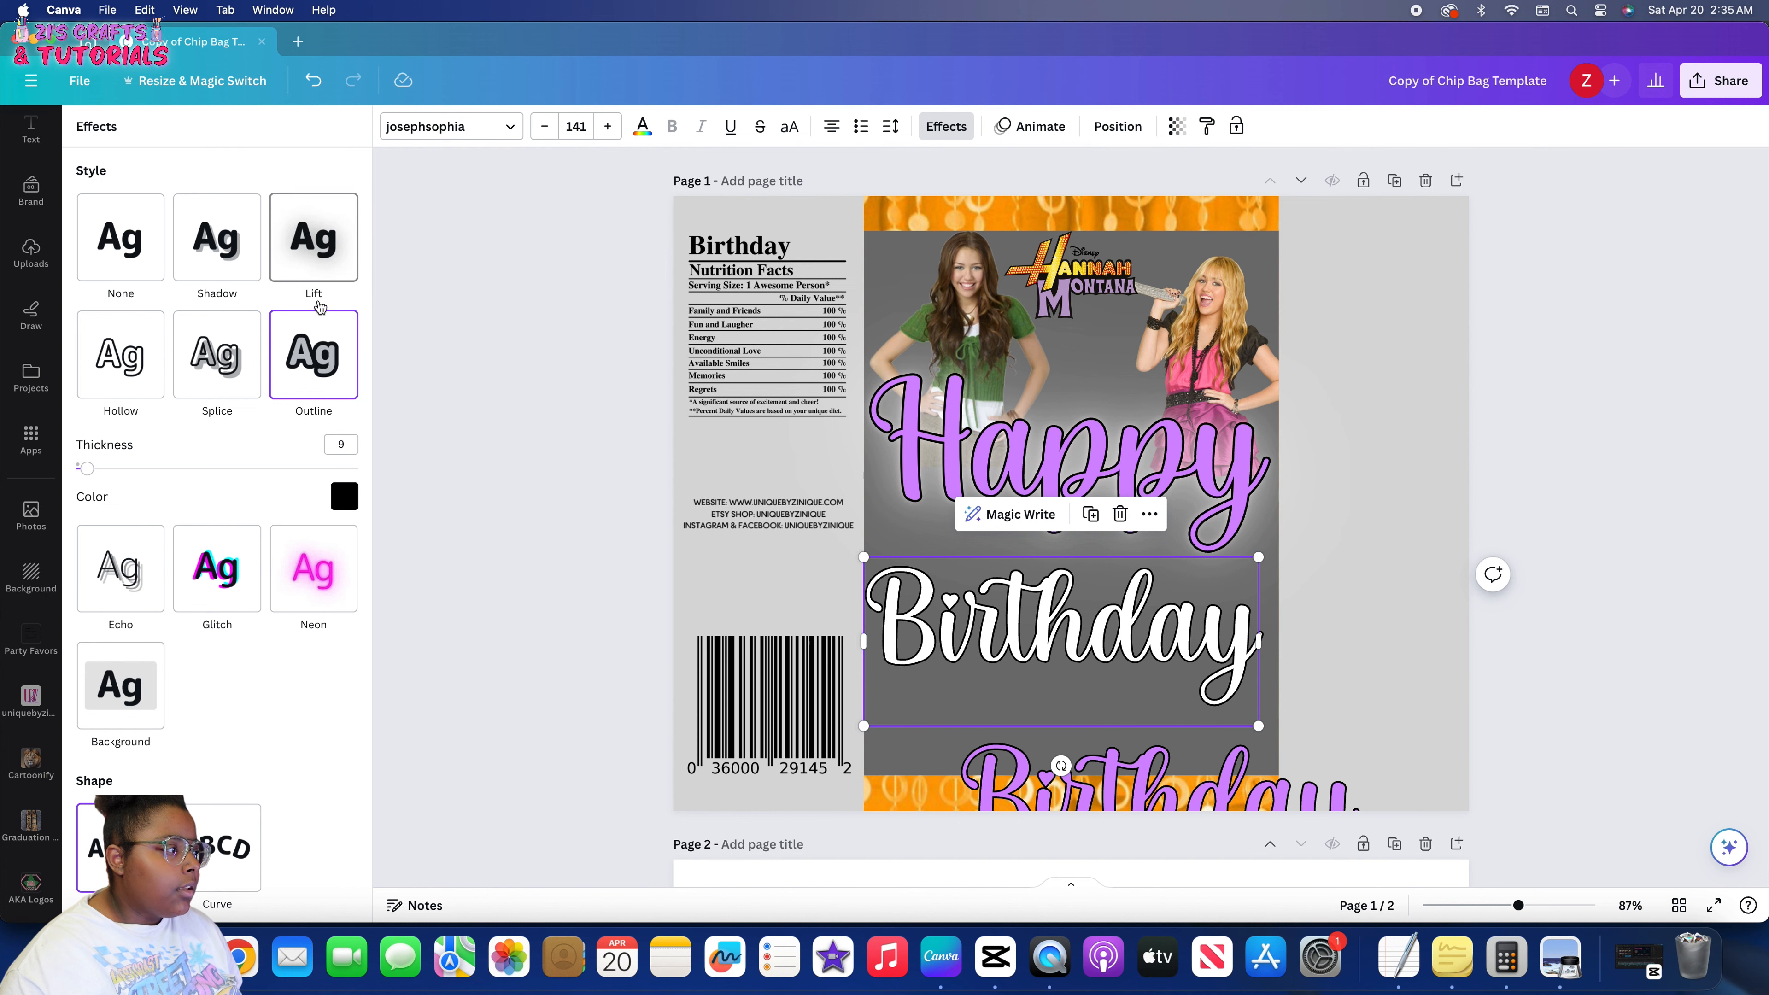
left_click(305, 279)
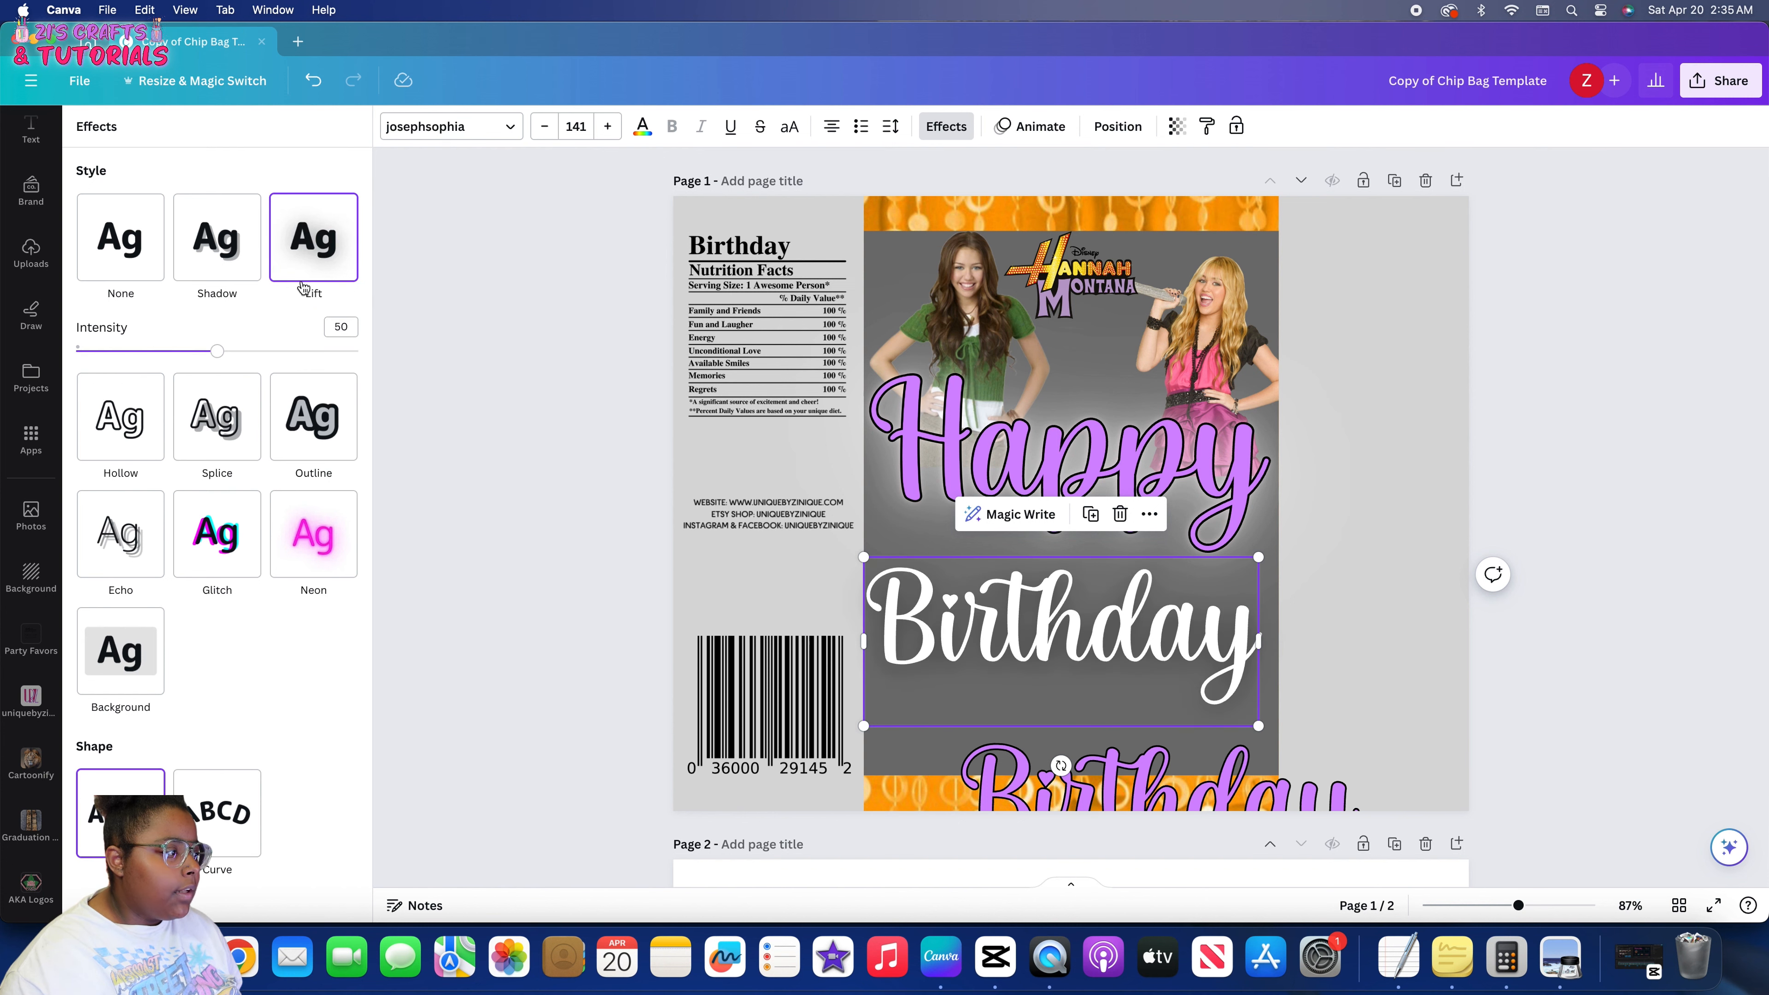
left_click(311, 530)
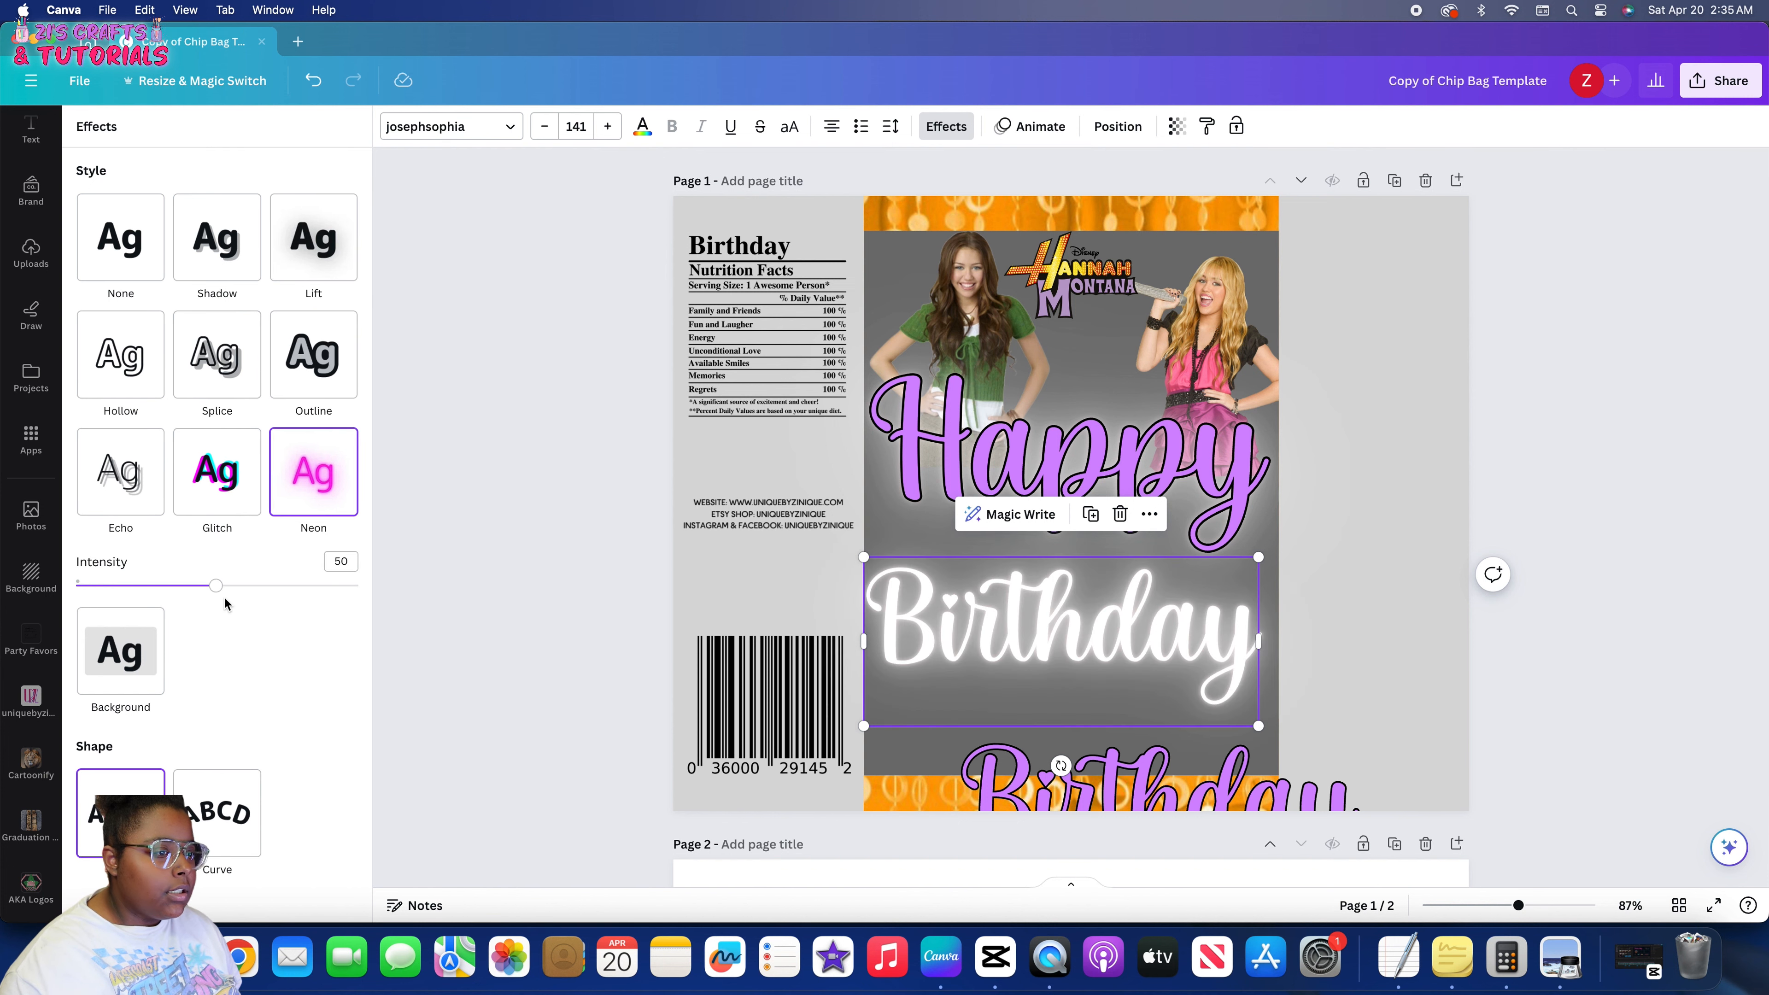
left_click_drag(217, 586, 356, 585)
Place the outlined purple Birthday line over the white neon one and bring it to the front
left_click_drag(1045, 766, 960, 610)
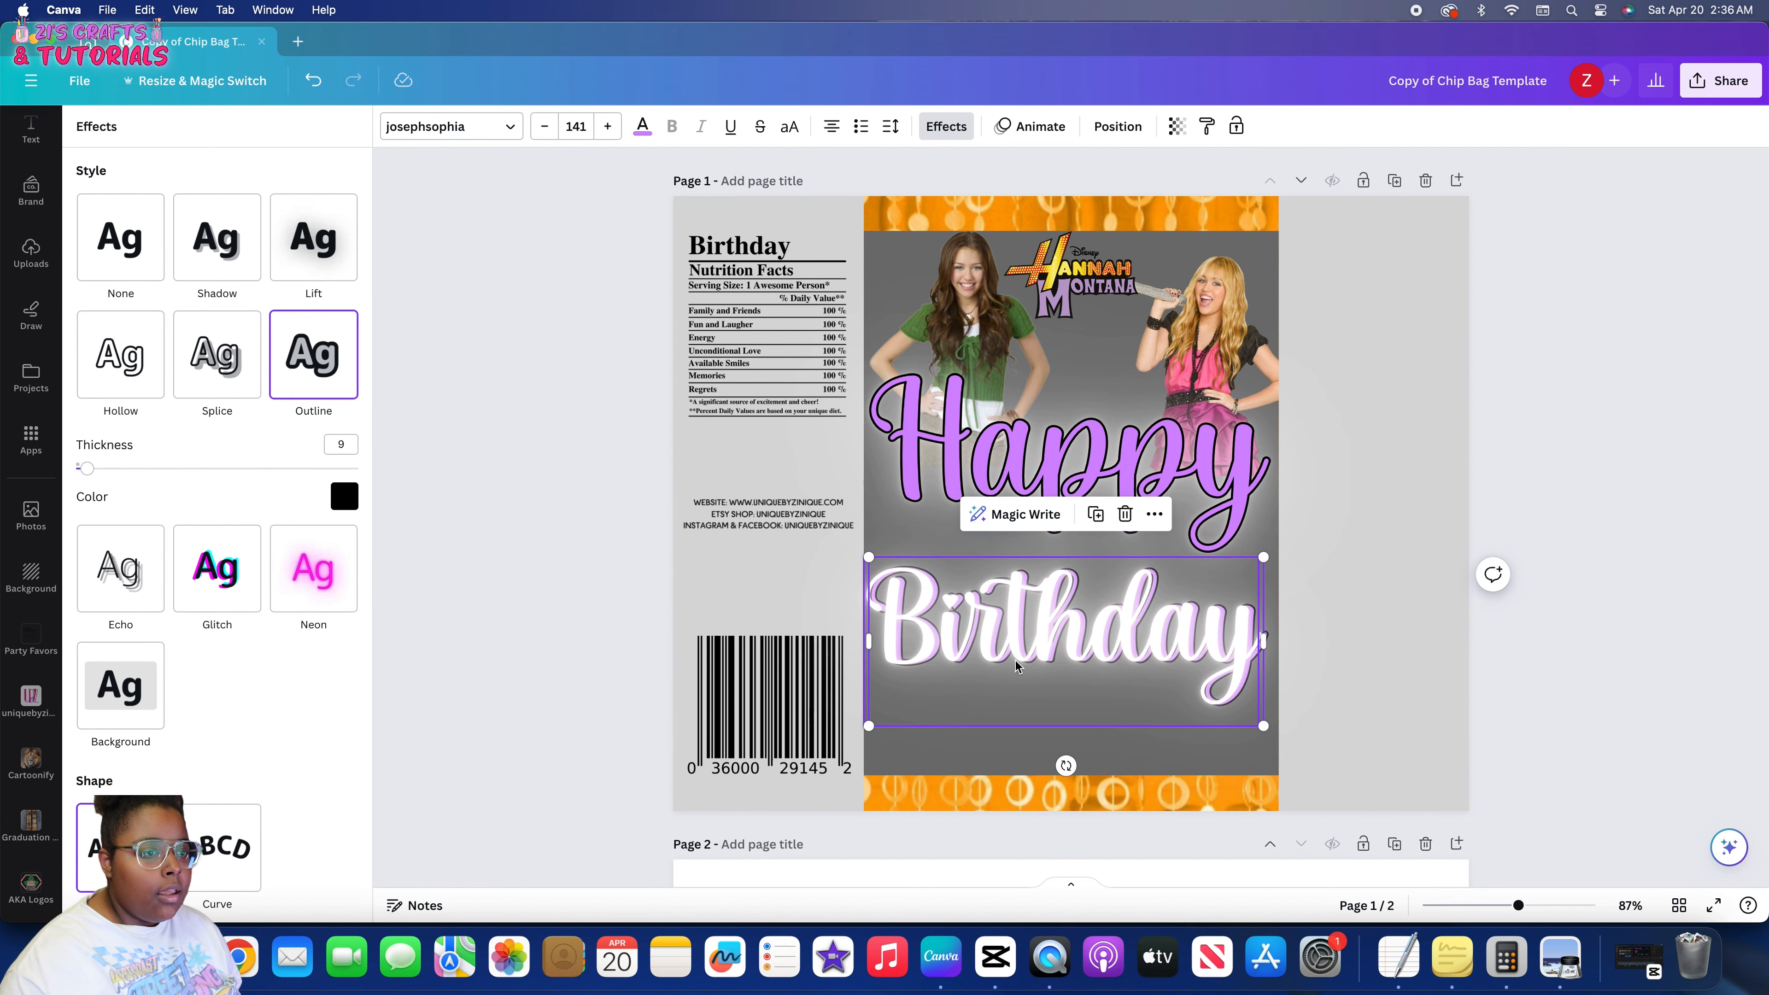
left_click(1154, 513)
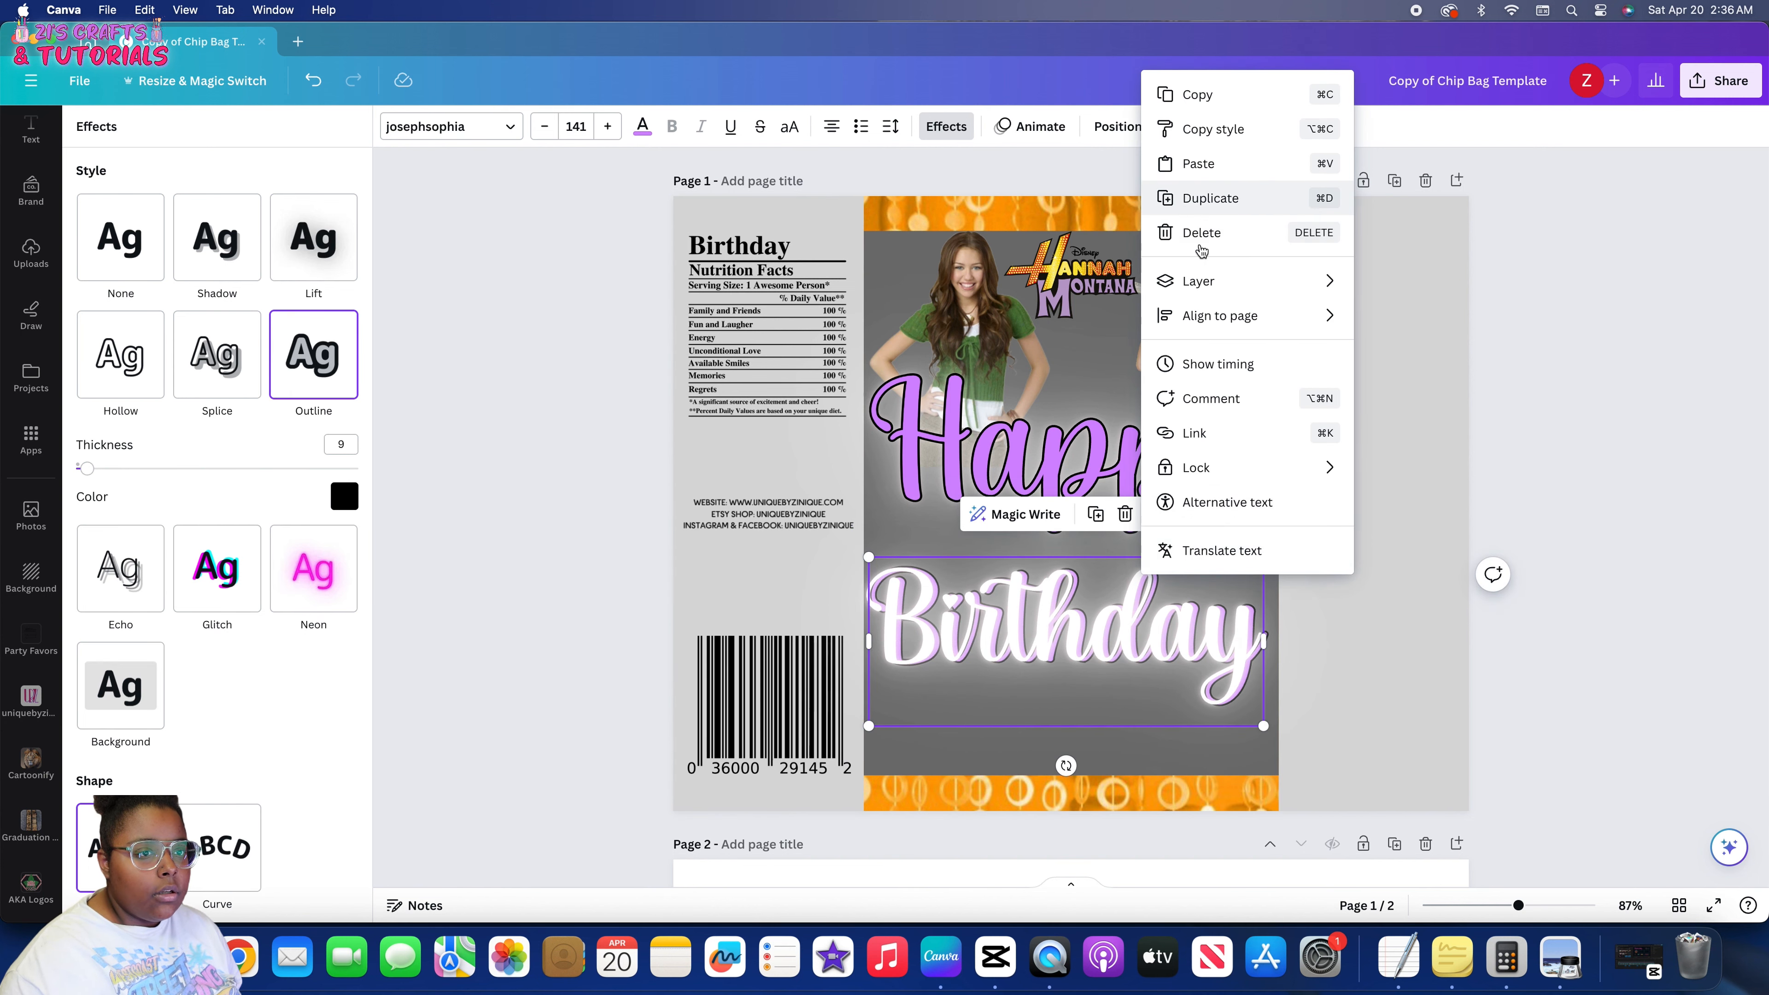
mouse_move(1226, 283)
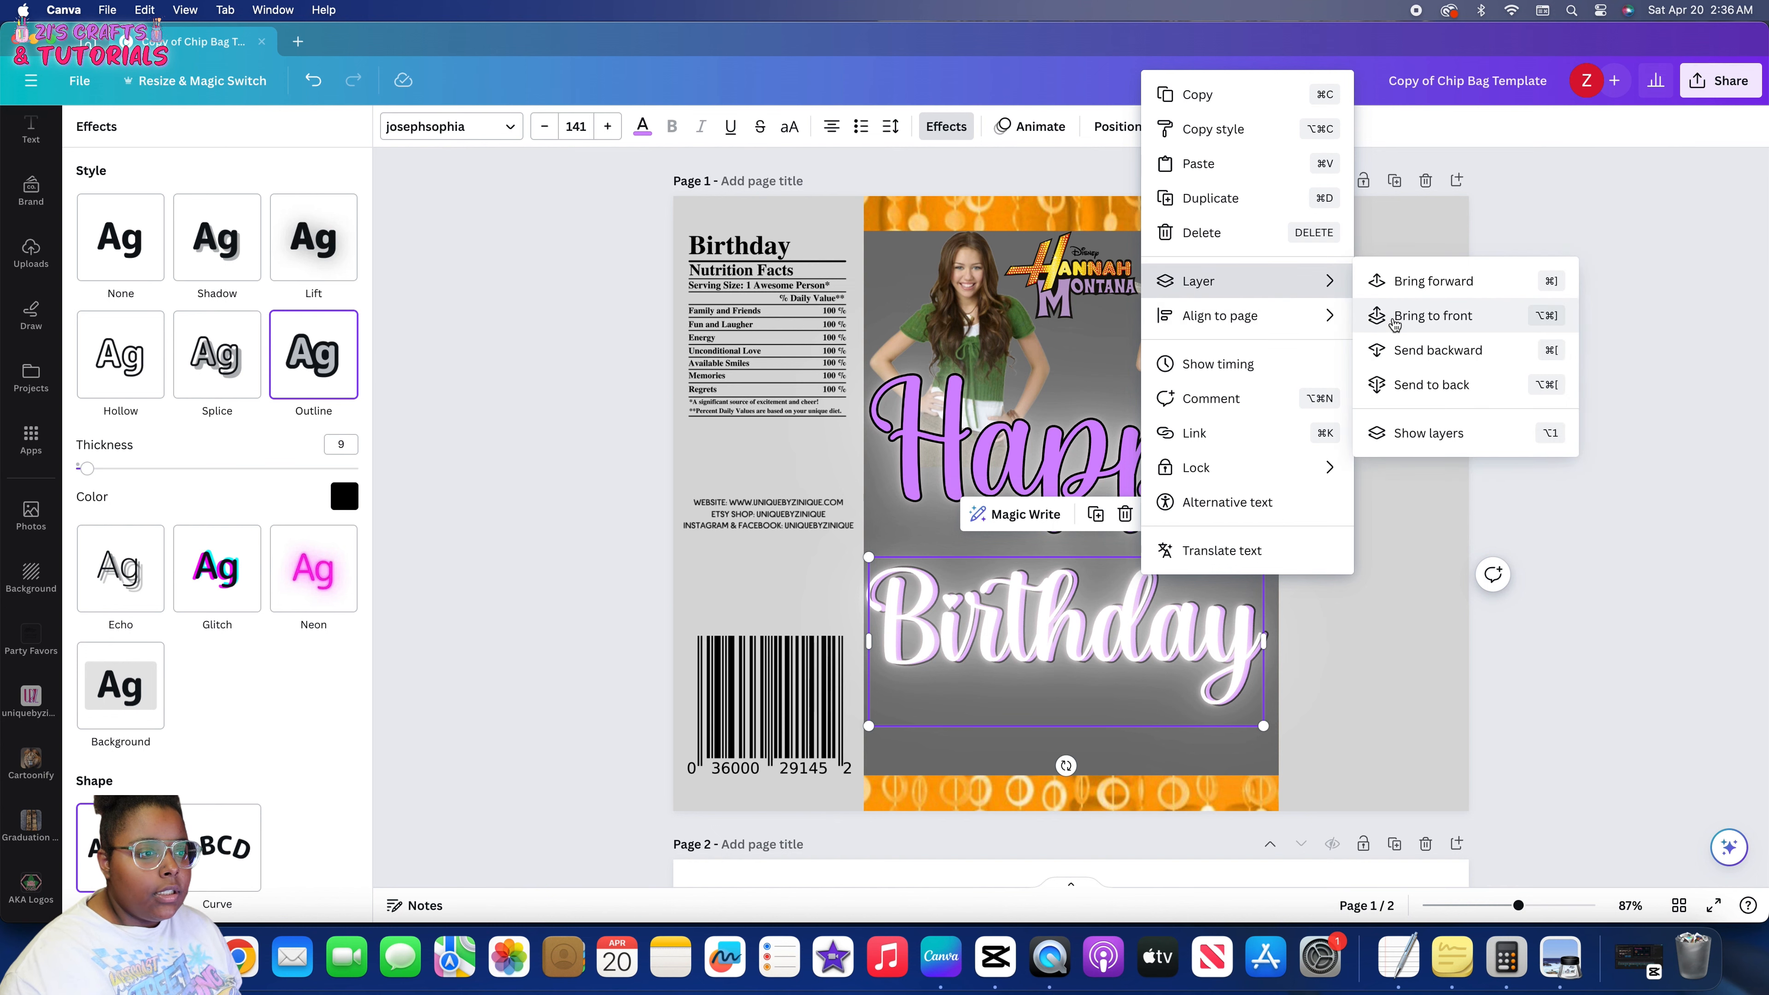
left_click(1395, 322)
Move the dark grey rectangle down onto page 2 and shift both Birthday lines up closer beneath Happy
left_click_drag(1240, 723, 1220, 992)
left_click_drag(1123, 775, 1161, 993)
scroll(1141, 572, "down", 3)
left_click_drag(1141, 573, 1145, 778)
scroll(1115, 567, "up", 2)
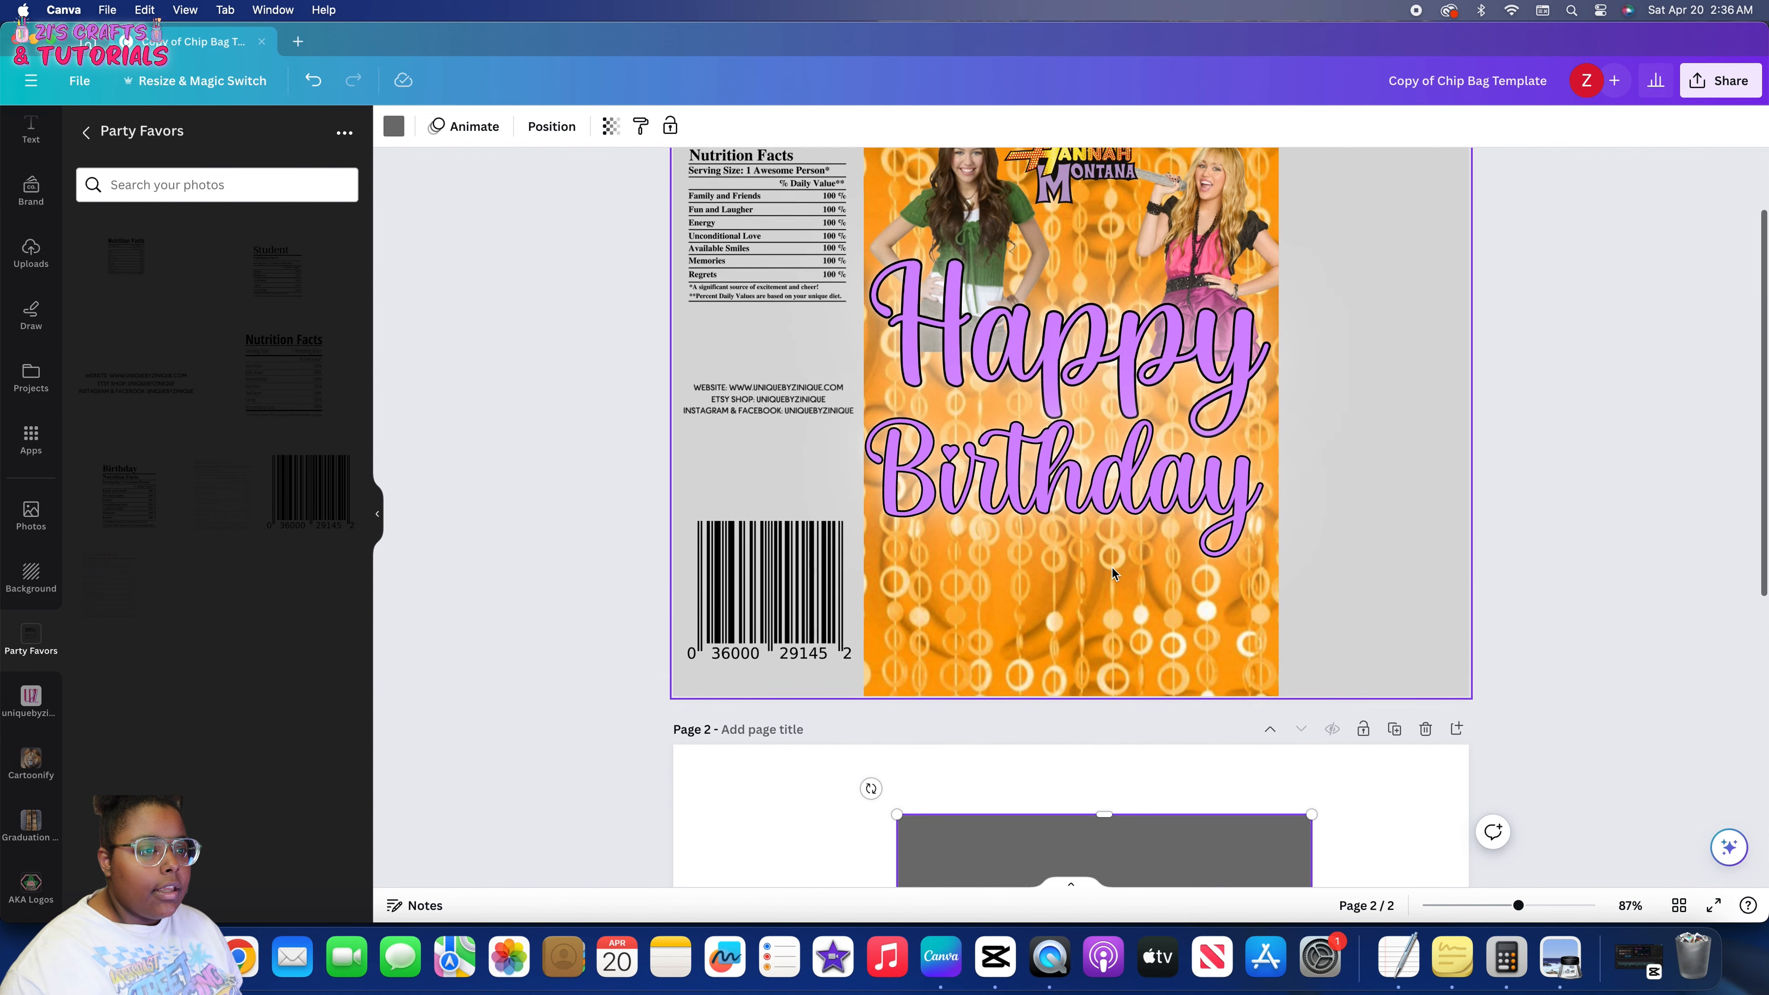
scroll(1112, 570, "up", 1)
left_click(1113, 509)
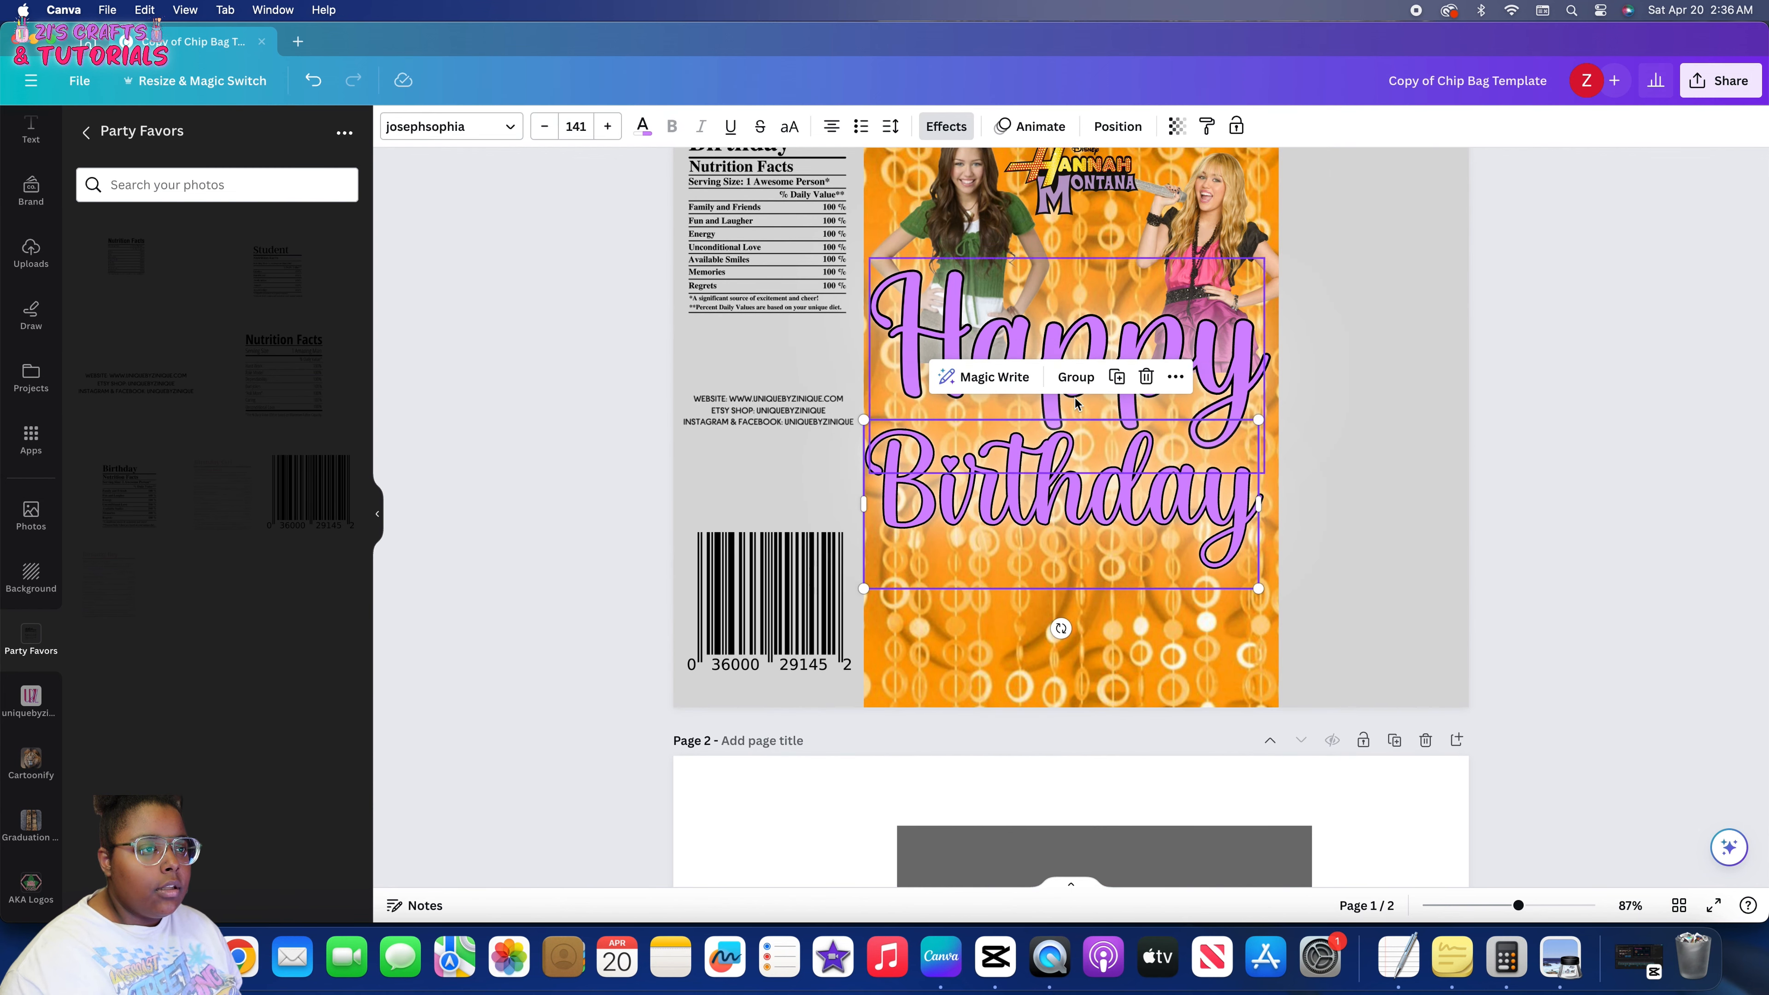
left_click(1102, 334)
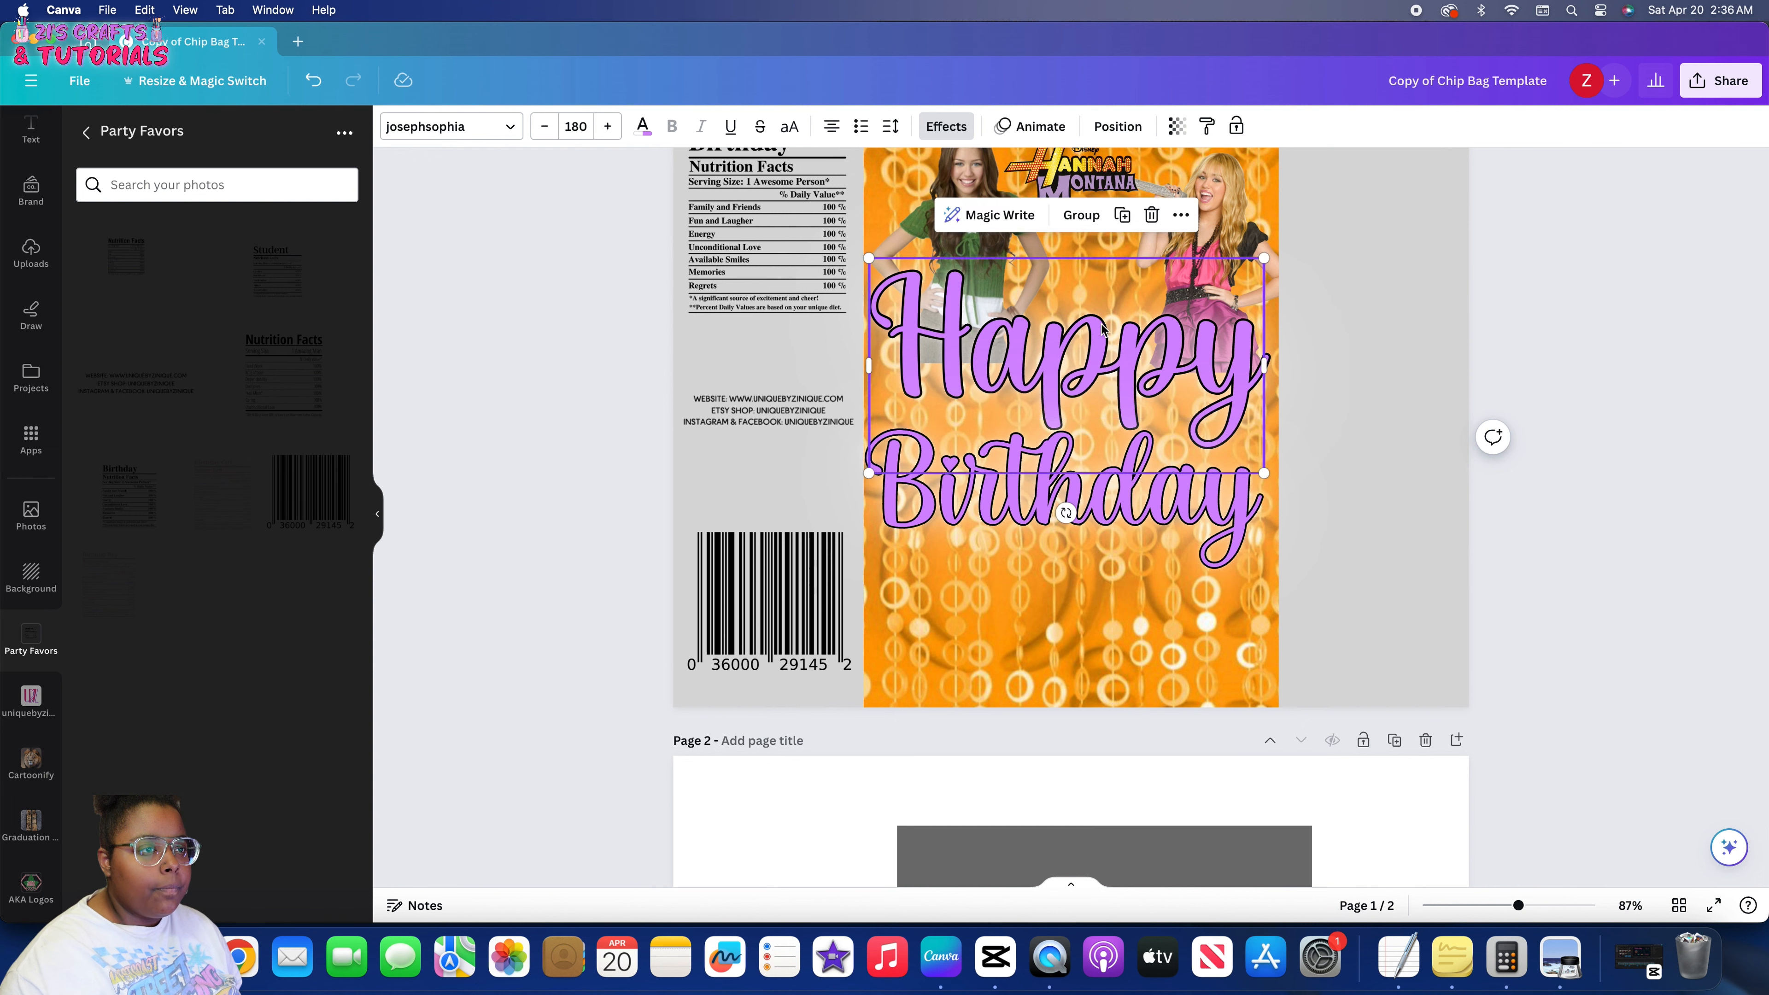
Return the dark grey rectangle to the front panel between the orange strips and layer it behind the photos, logo and title
scroll(1128, 593, "up", 1)
left_click(1151, 842)
left_click_drag(1118, 506, 1102, 224)
scroll(1102, 224, "up", 2)
mouse_move(1102, 435)
left_mouse_down()
mouse_move(1123, 412)
mouse_move(1117, 430)
left_mouse_up()
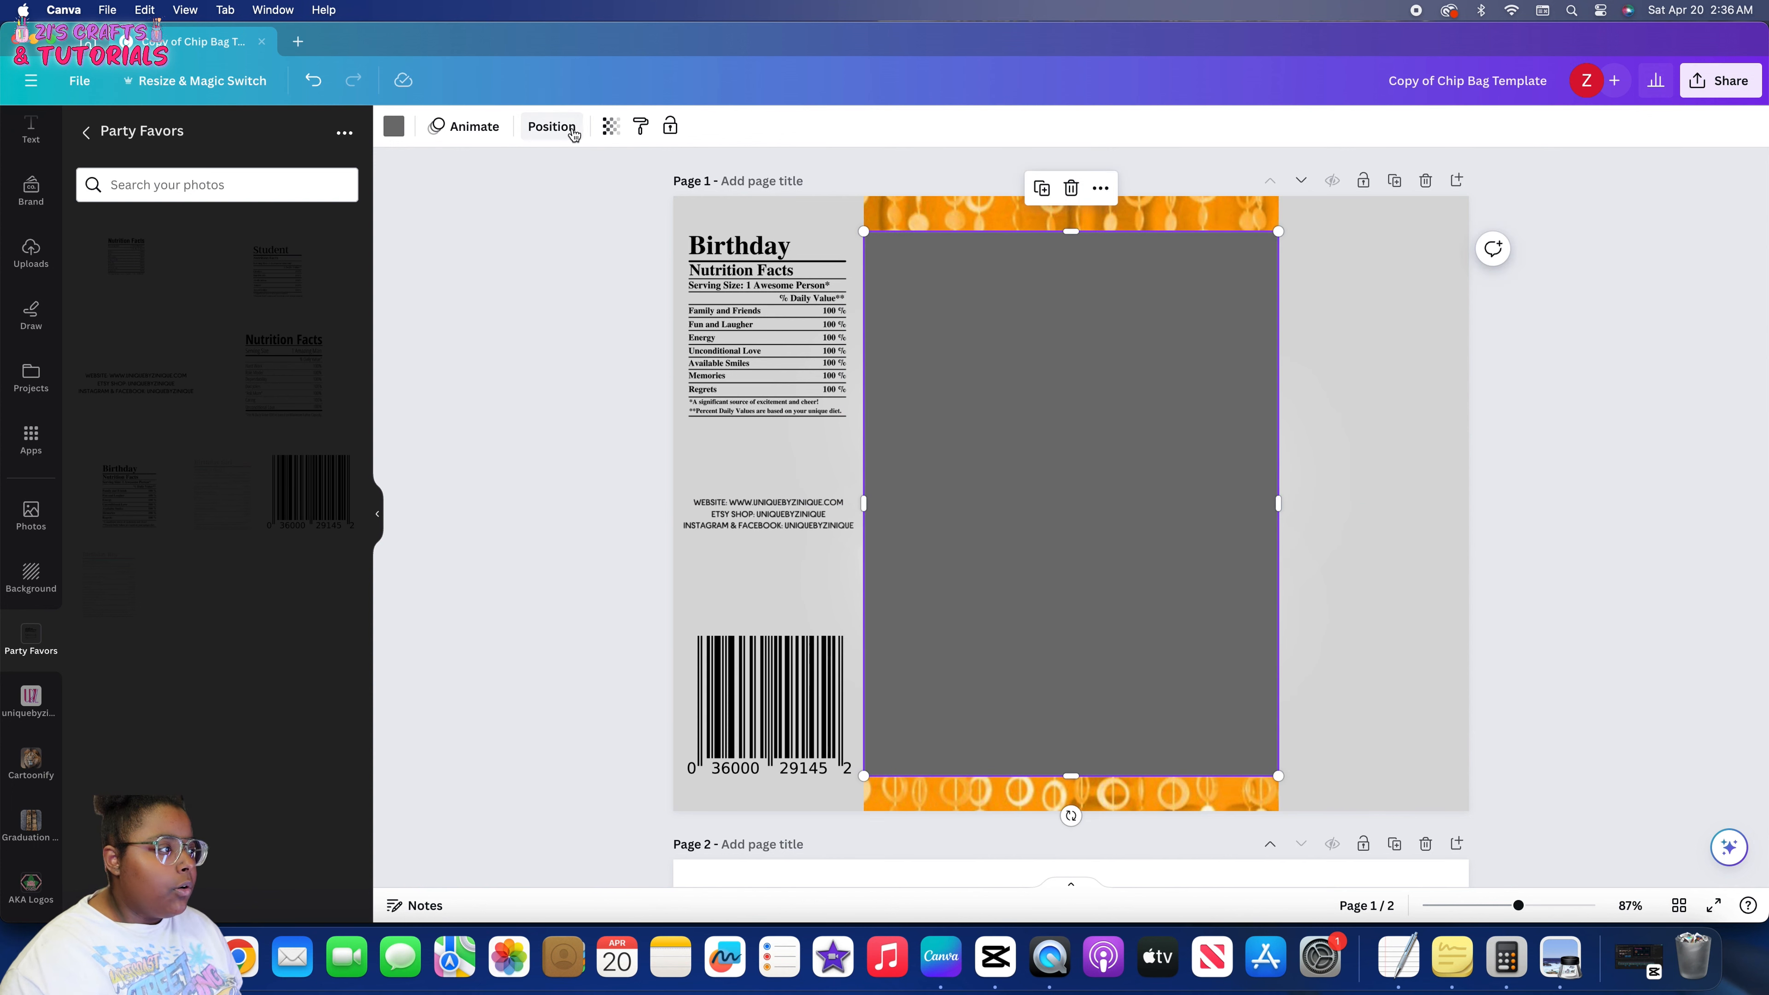
left_click(552, 127)
right_click(889, 403)
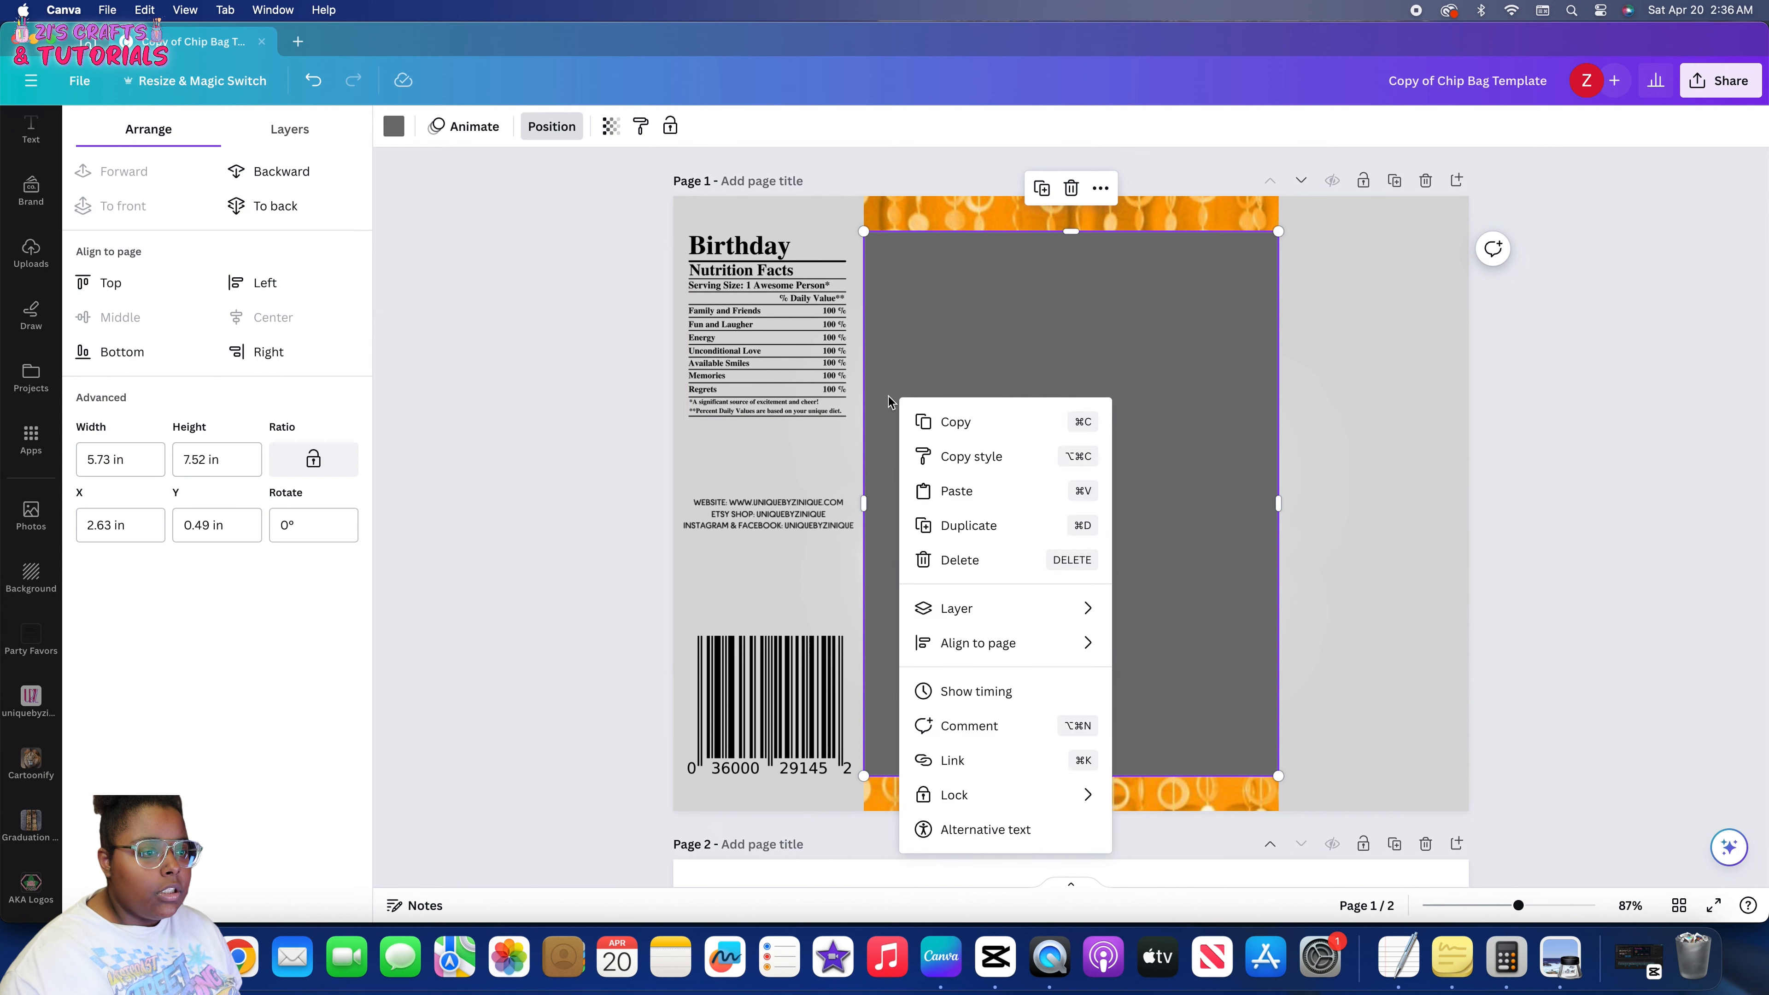
mouse_move(1031, 609)
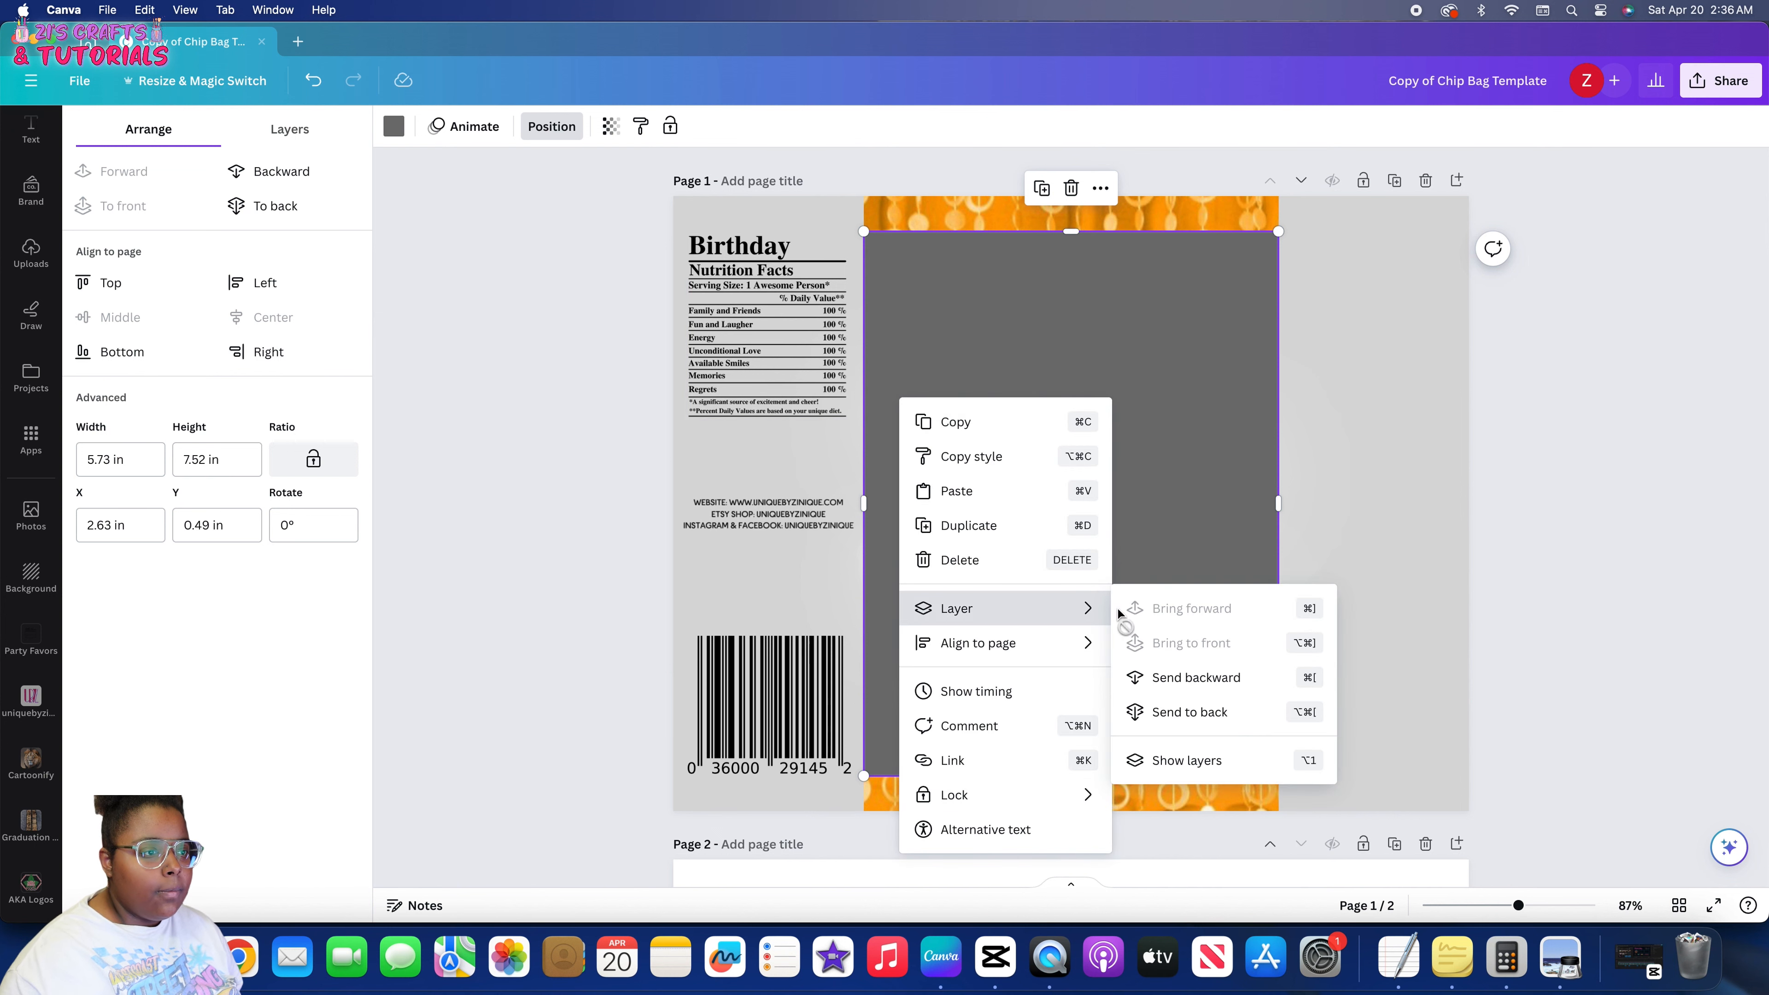
left_click(1178, 711)
left_click(642, 400)
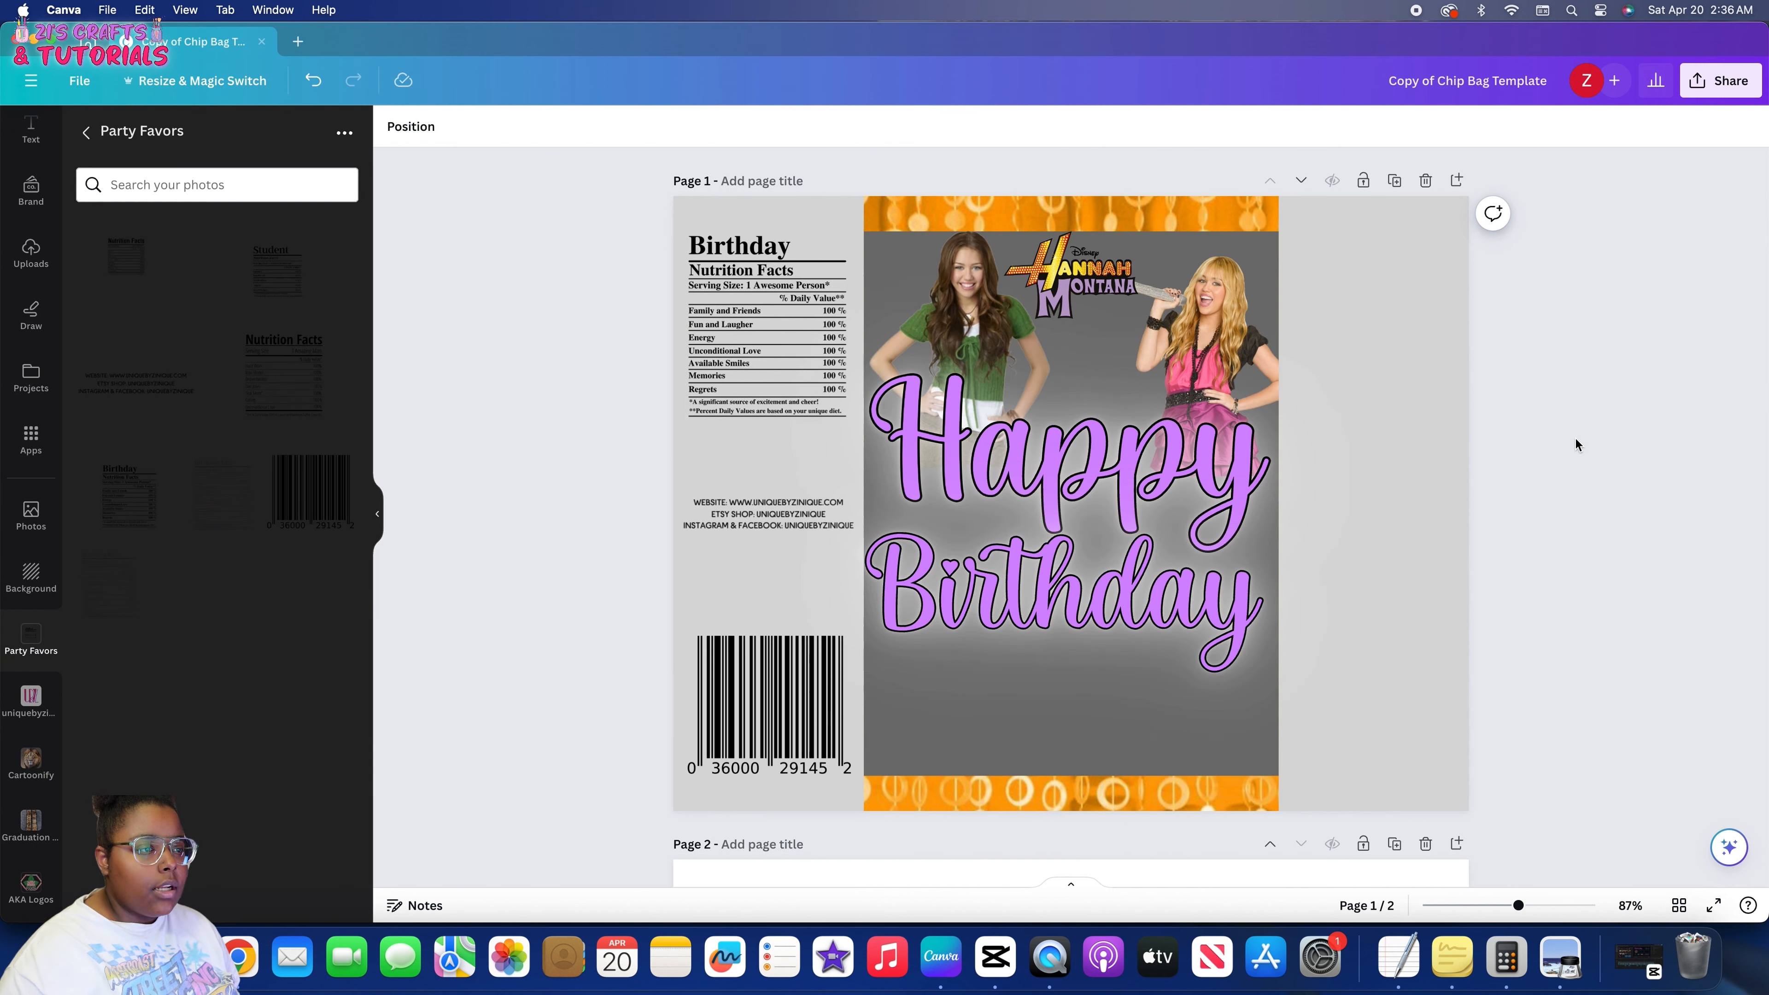
left_click(820, 467)
mouse_move(815, 468)
left_mouse_down()
mouse_move(864, 480)
mouse_move(808, 460)
left_mouse_up()
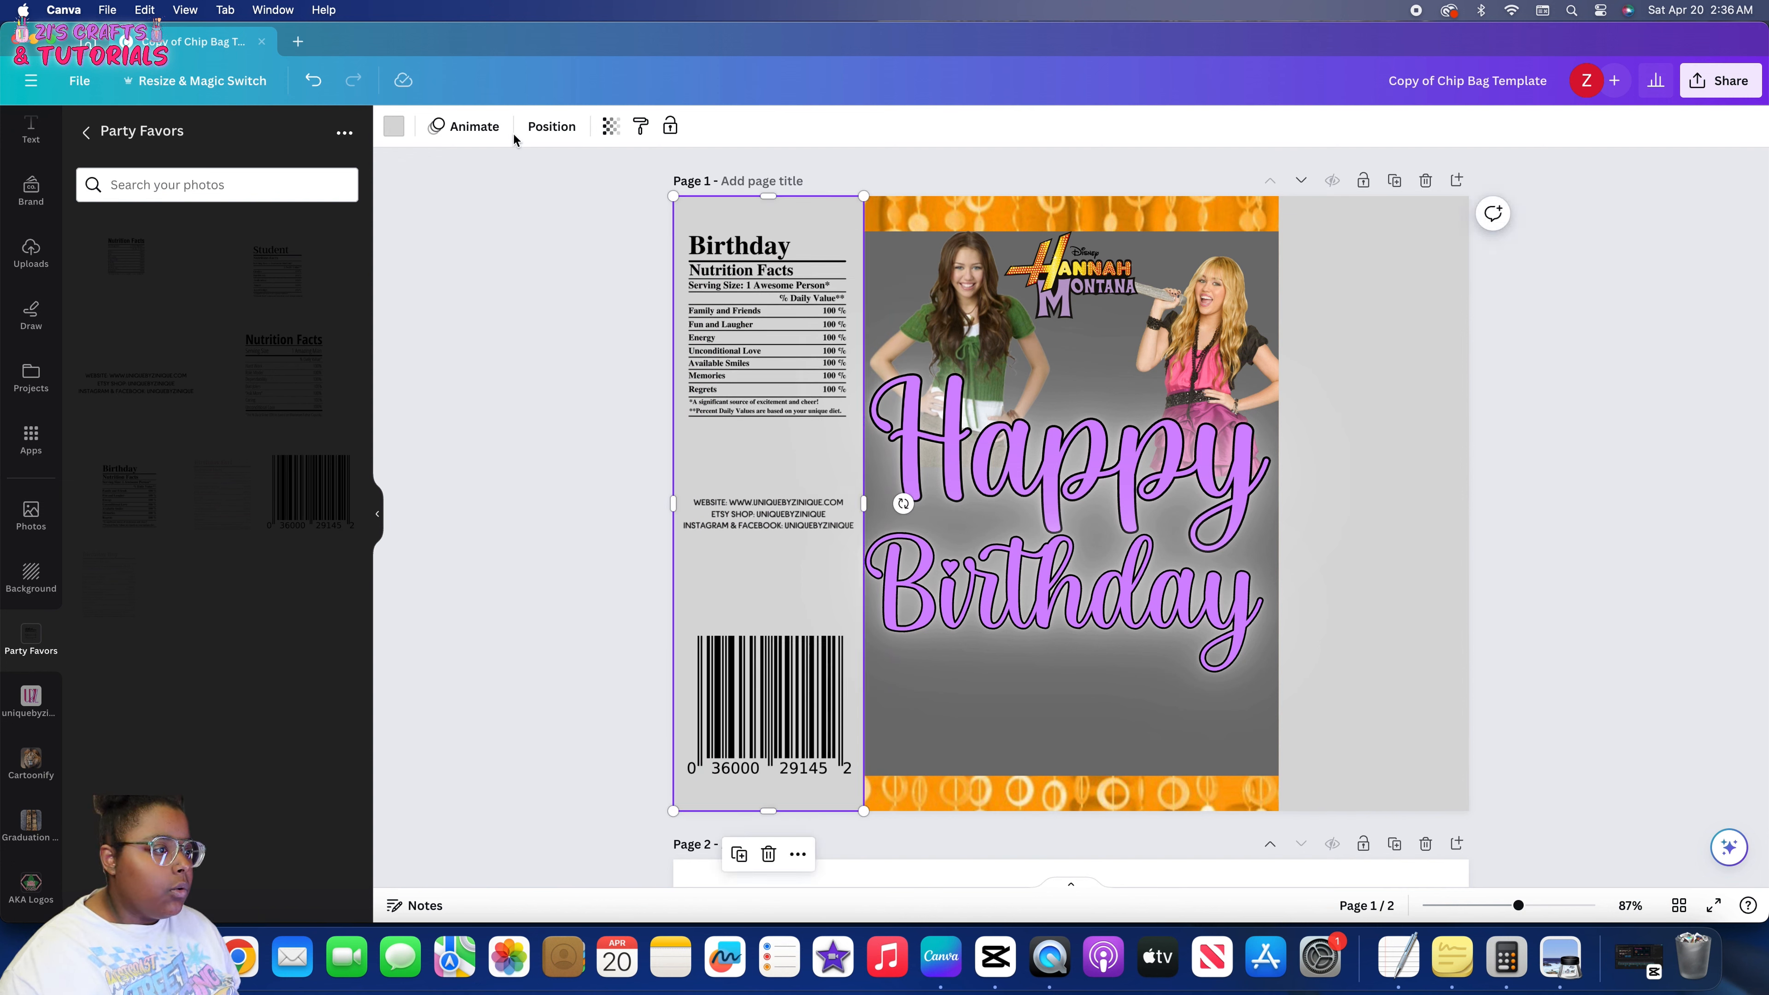
left_click(530, 128)
Move the selected photos, logo and Happy Birthday title down together on the dark grey rectangle
left_click(1111, 298)
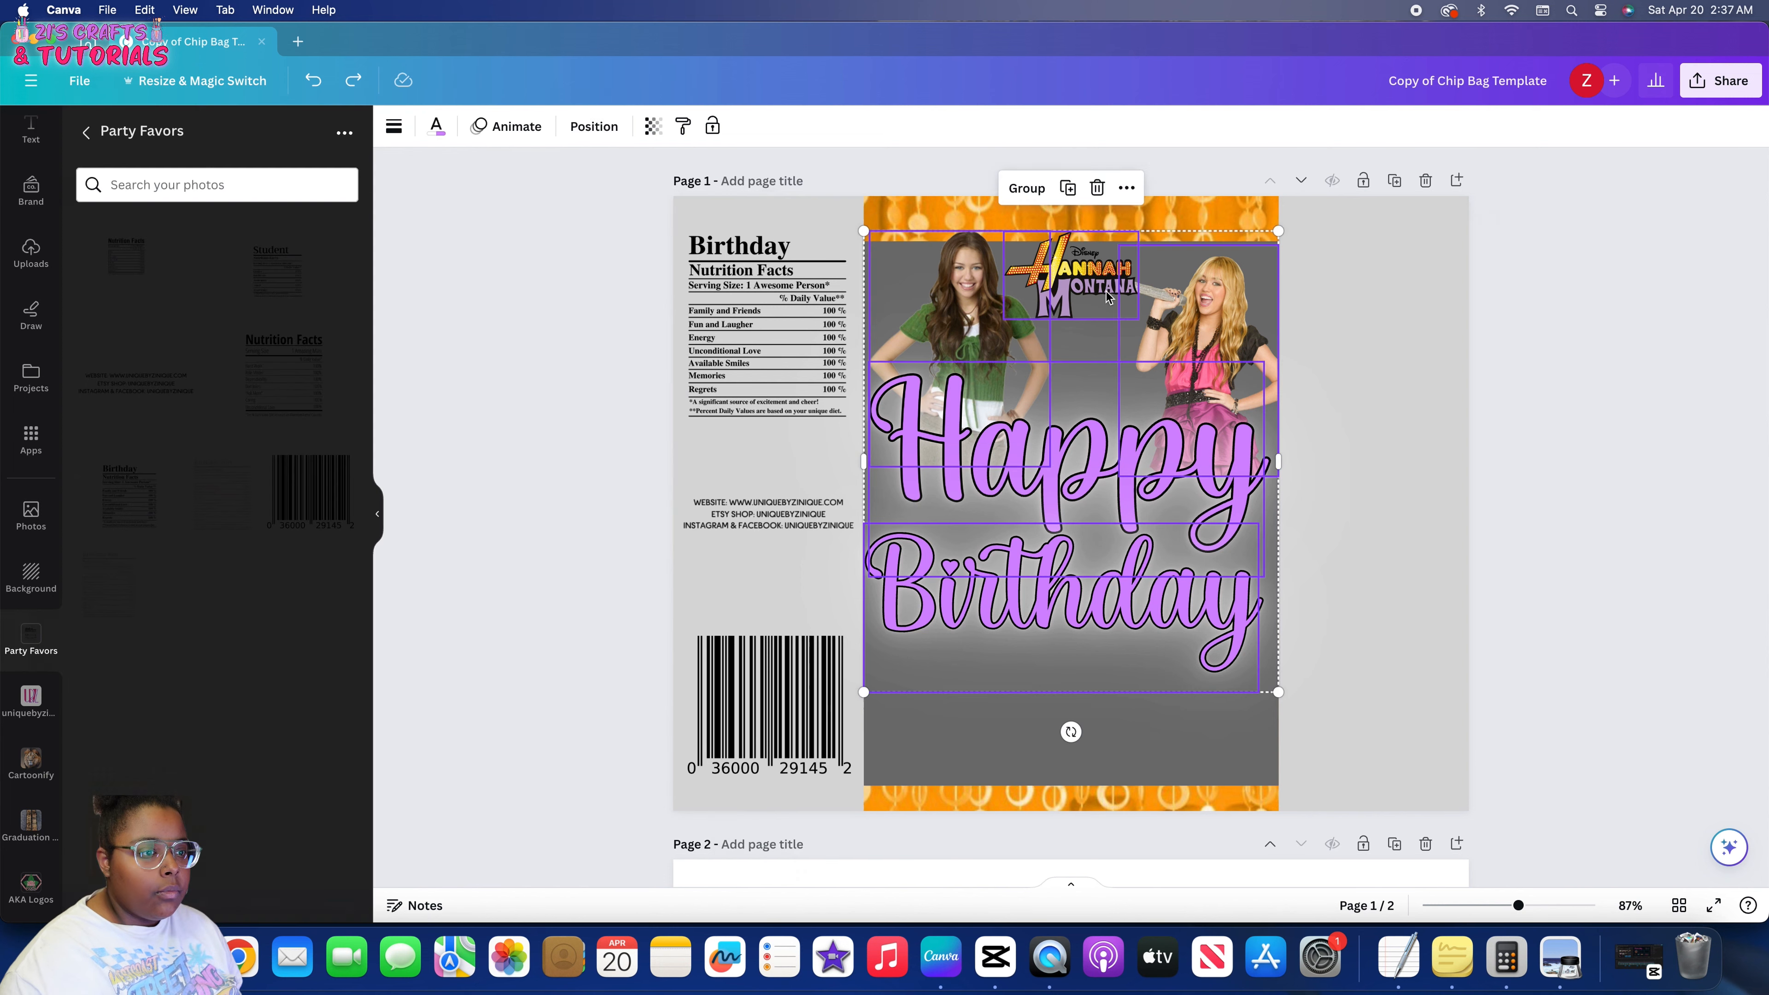
left_click_drag(1111, 298, 1111, 364)
left_click(1455, 442)
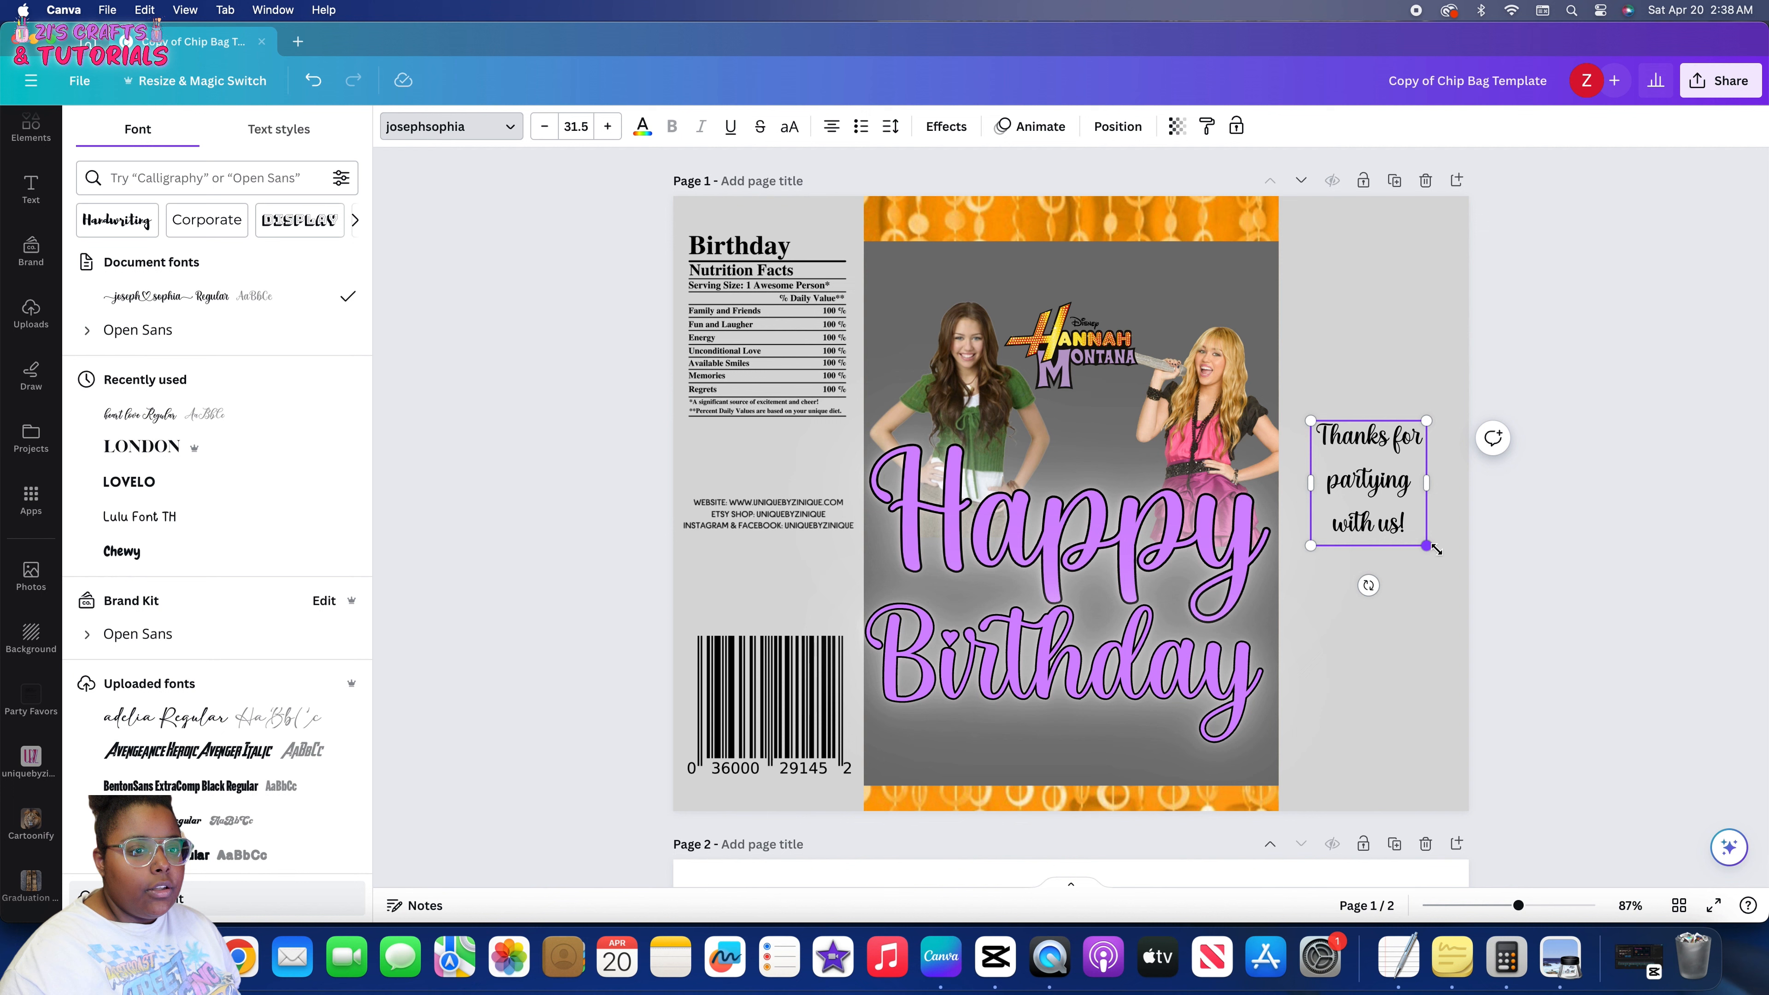
Enlarge the "Thanks for partying with us!" text to size 47.3 and move it to the upper part of the back-right panel
left_click_drag(1423, 563, 1485, 608)
left_click(1362, 545)
left_click_drag(1362, 545, 1348, 344)
left_click(1348, 344)
left_click_drag(1418, 455, 1392, 286)
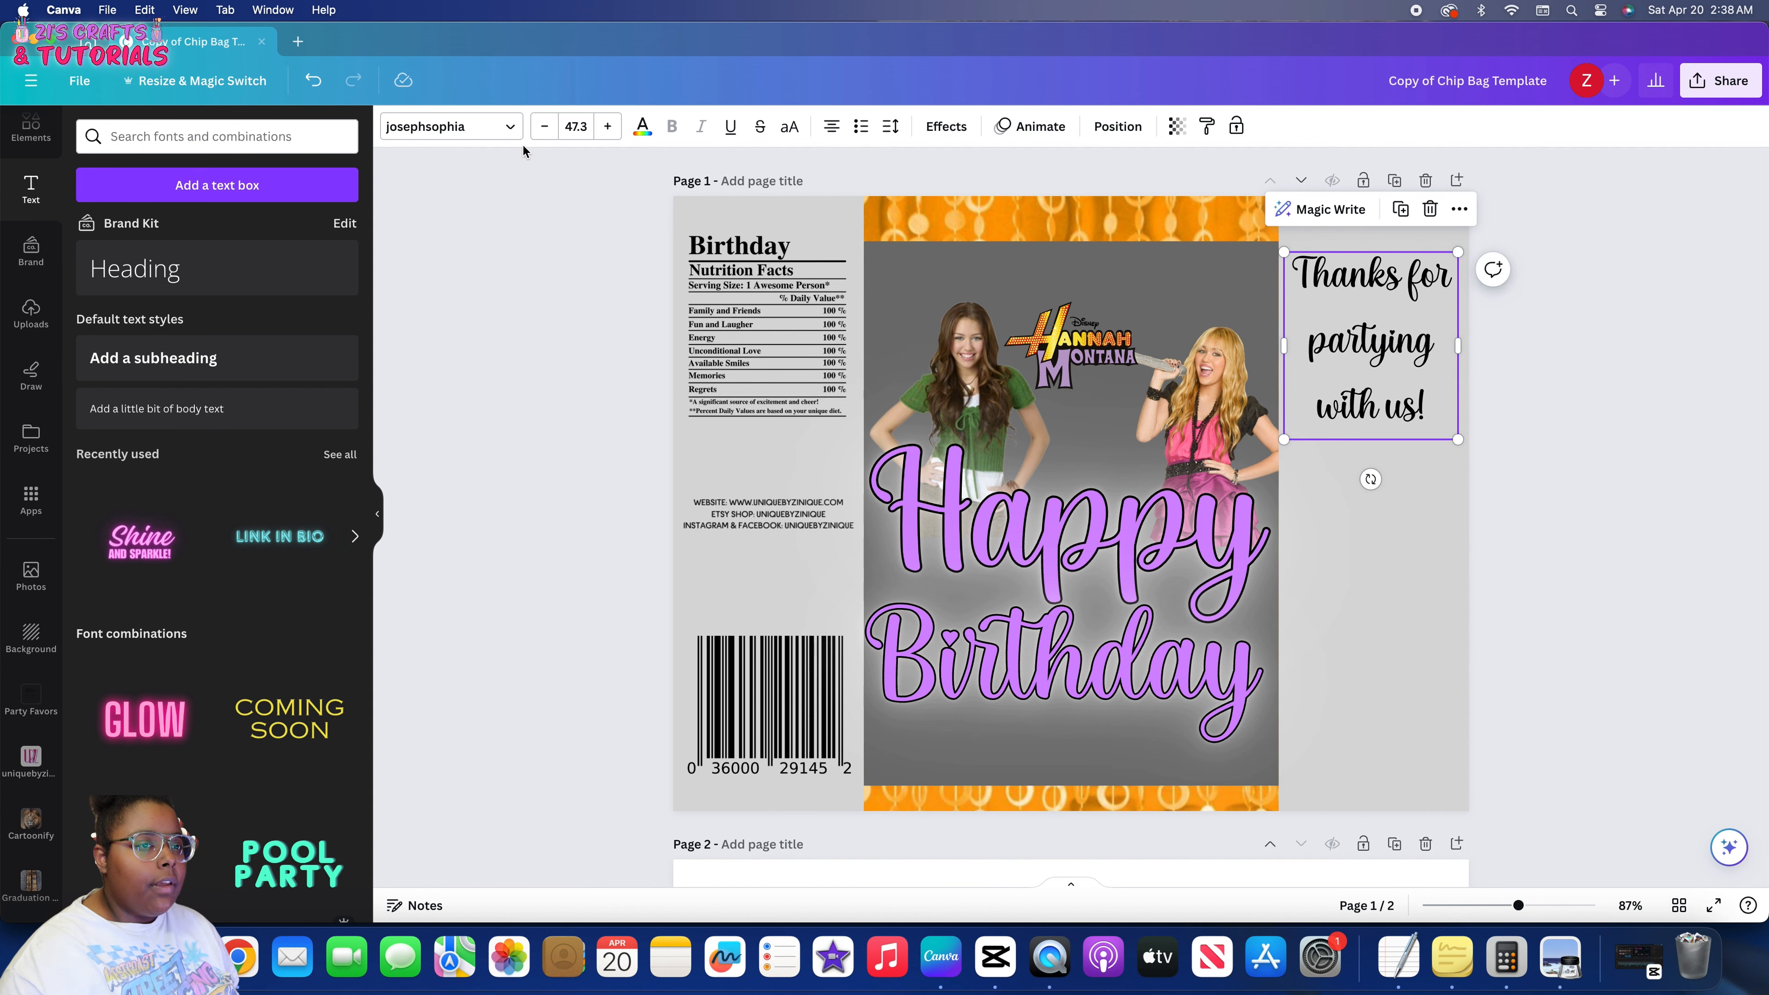
Color the "Thanks for partying with us!" text pink and give it a thin black Outline effect
left_click(643, 126)
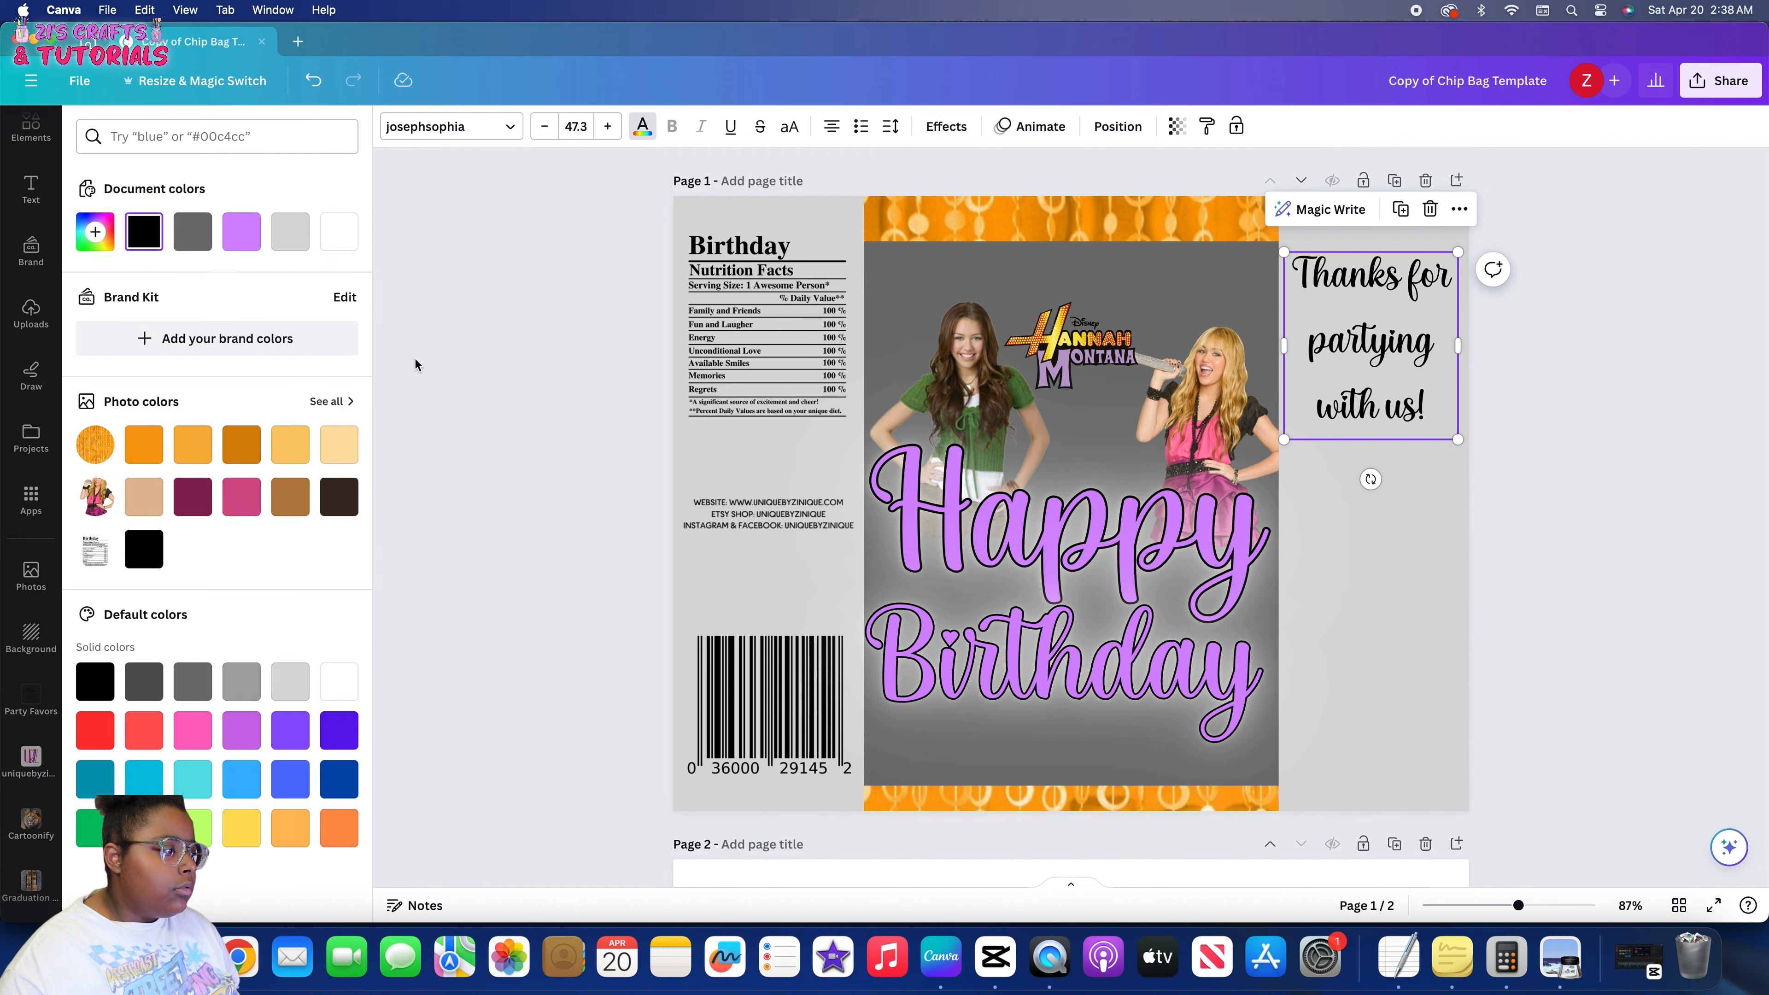
left_click(202, 725)
left_click(946, 126)
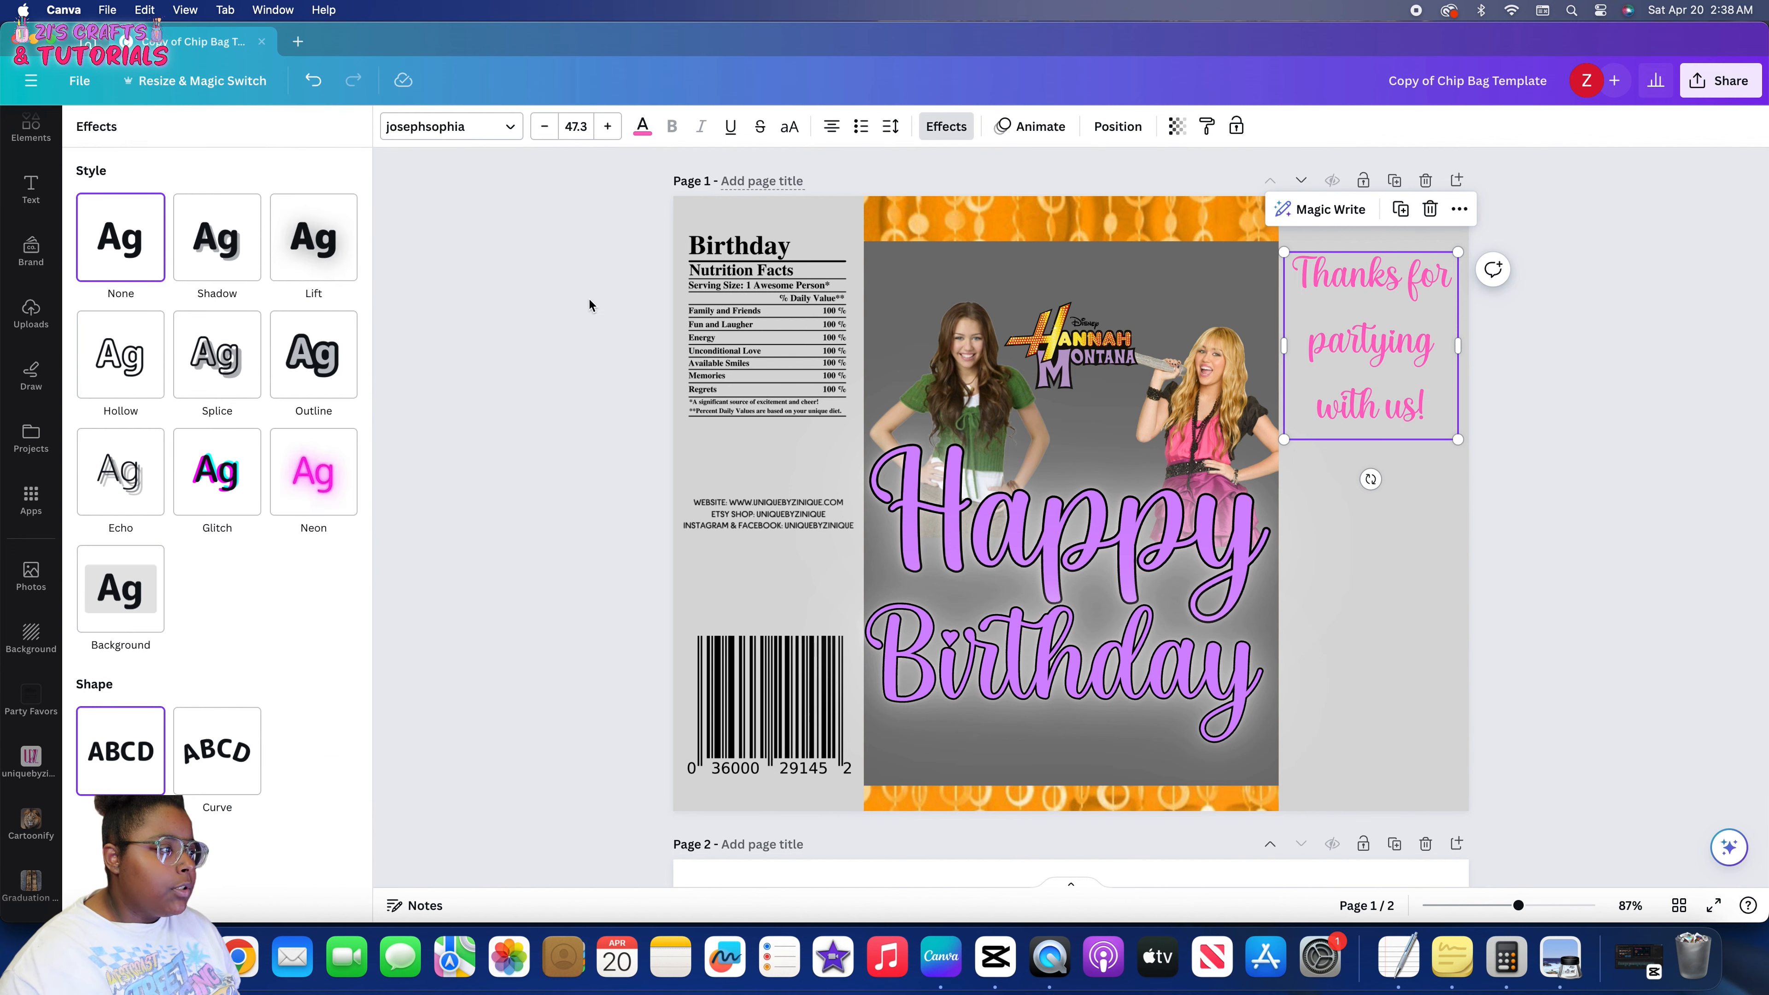
left_click(313, 354)
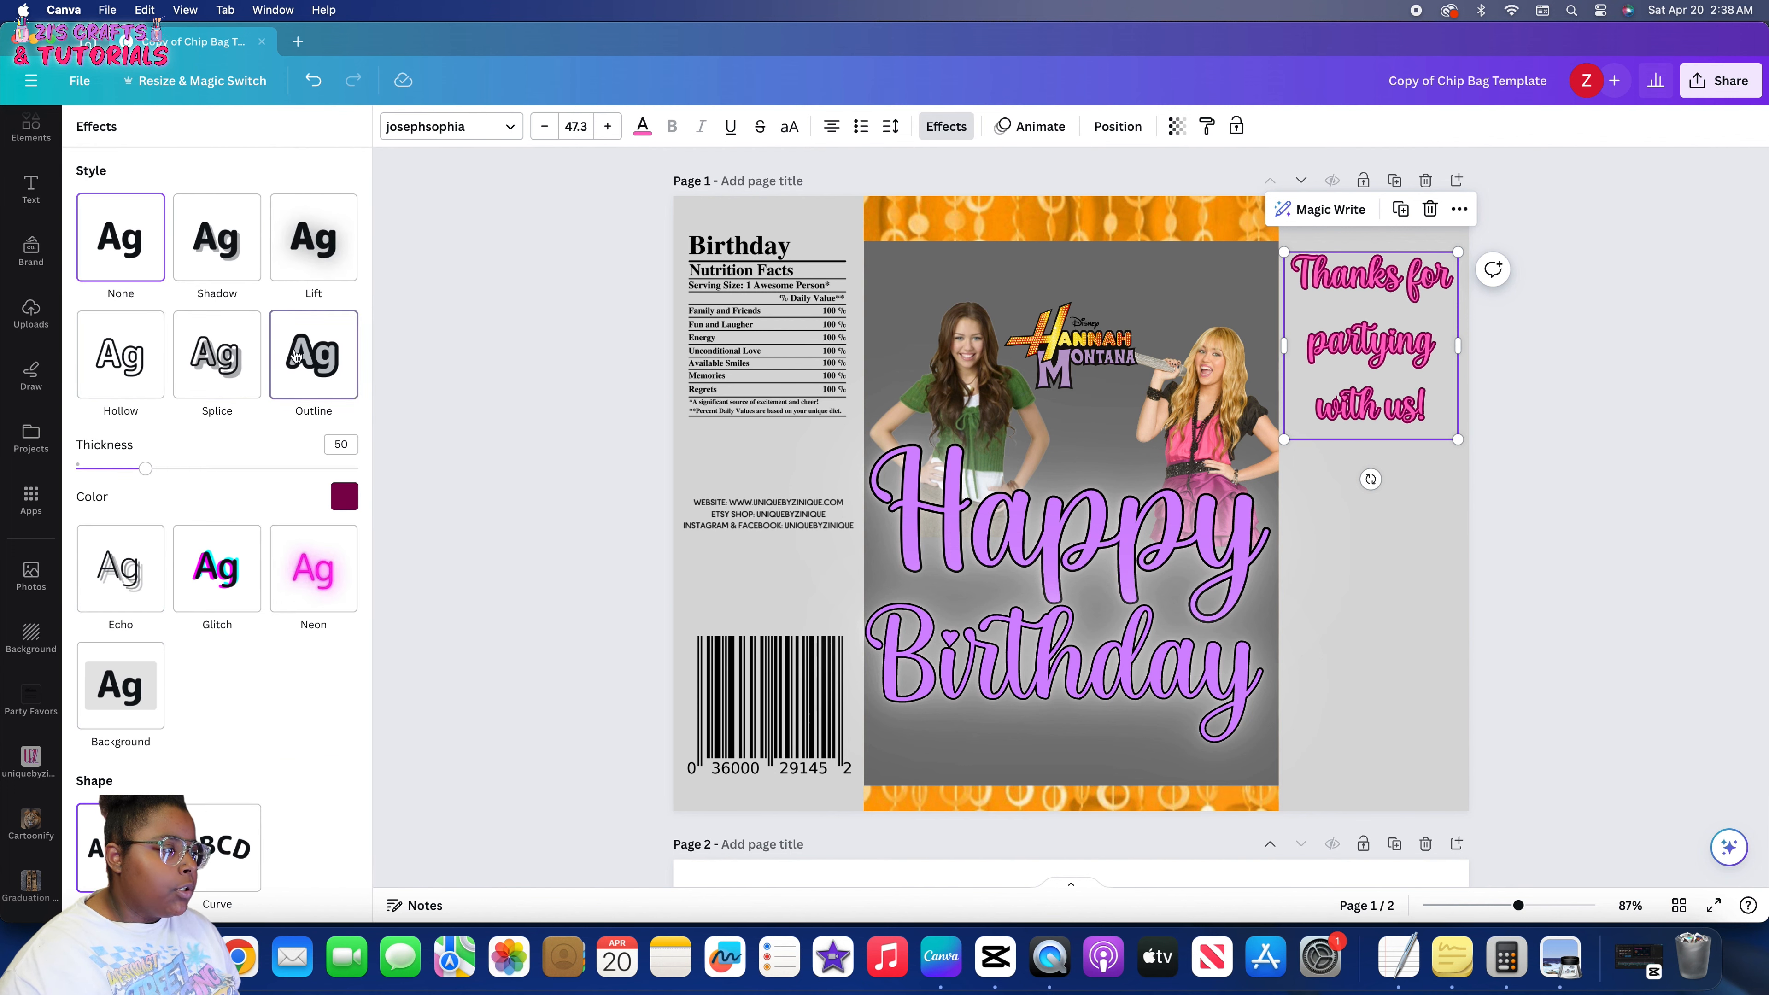
left_click(341, 499)
left_click(117, 760)
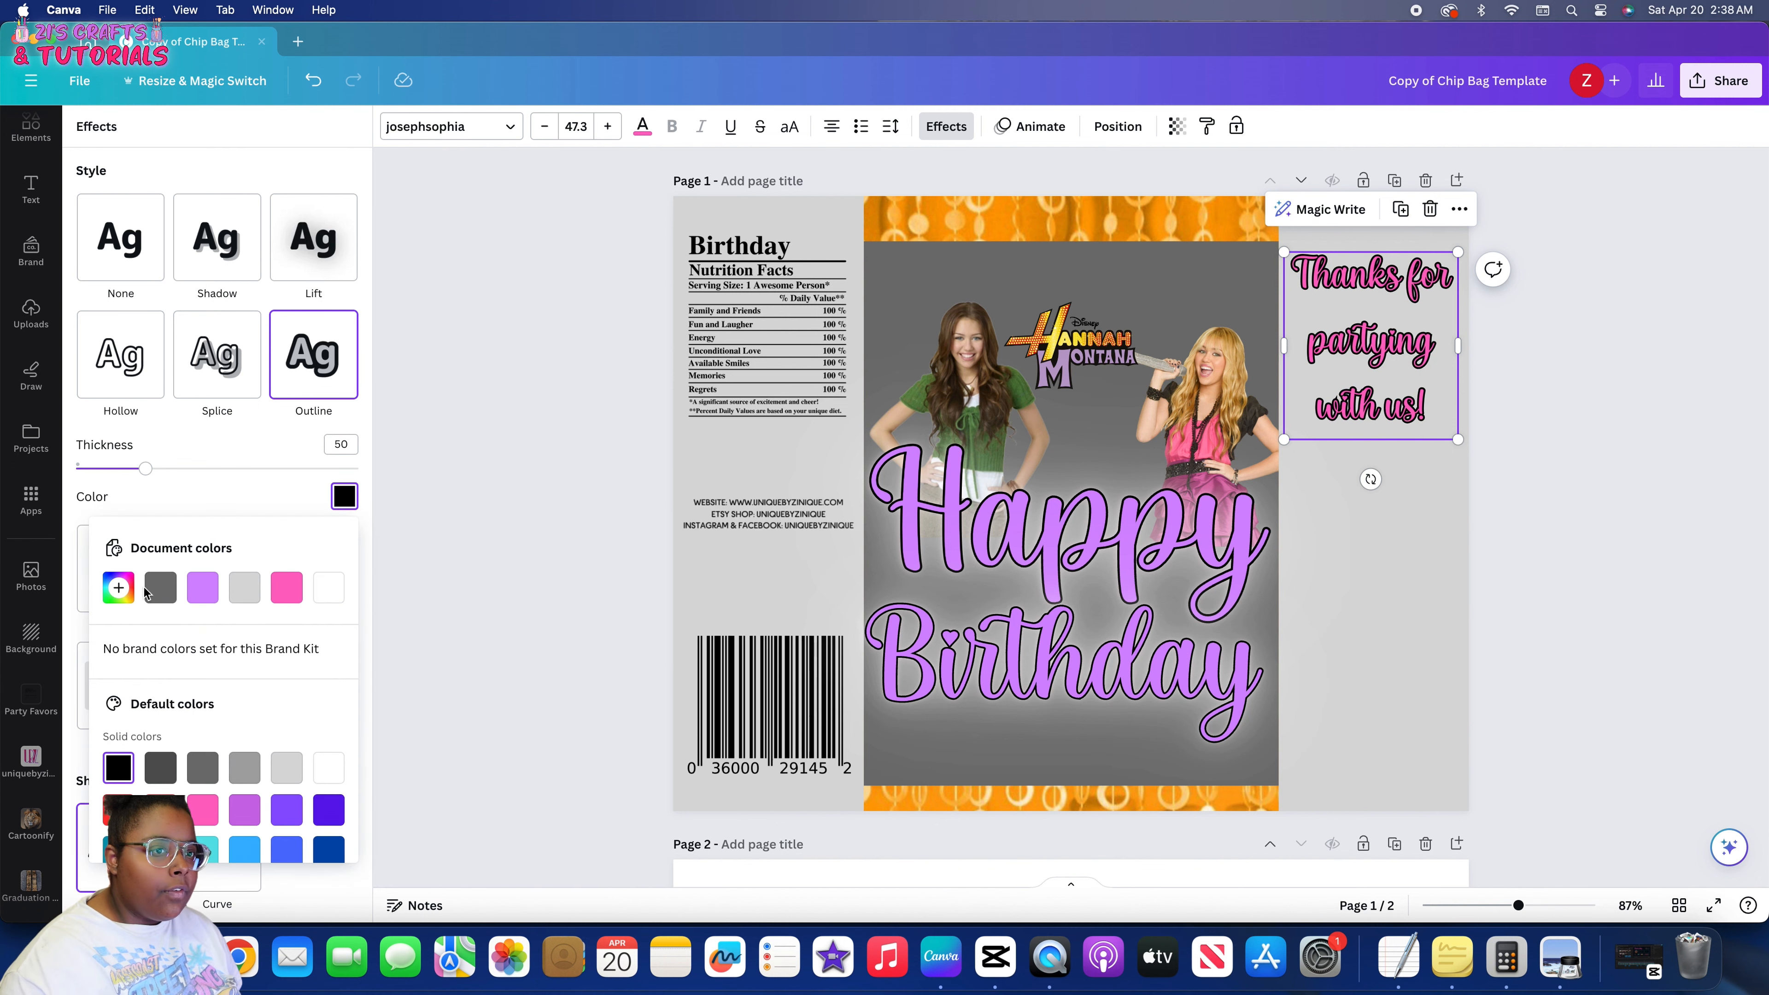
left_click(94, 469)
left_click_drag(96, 476, 119, 480)
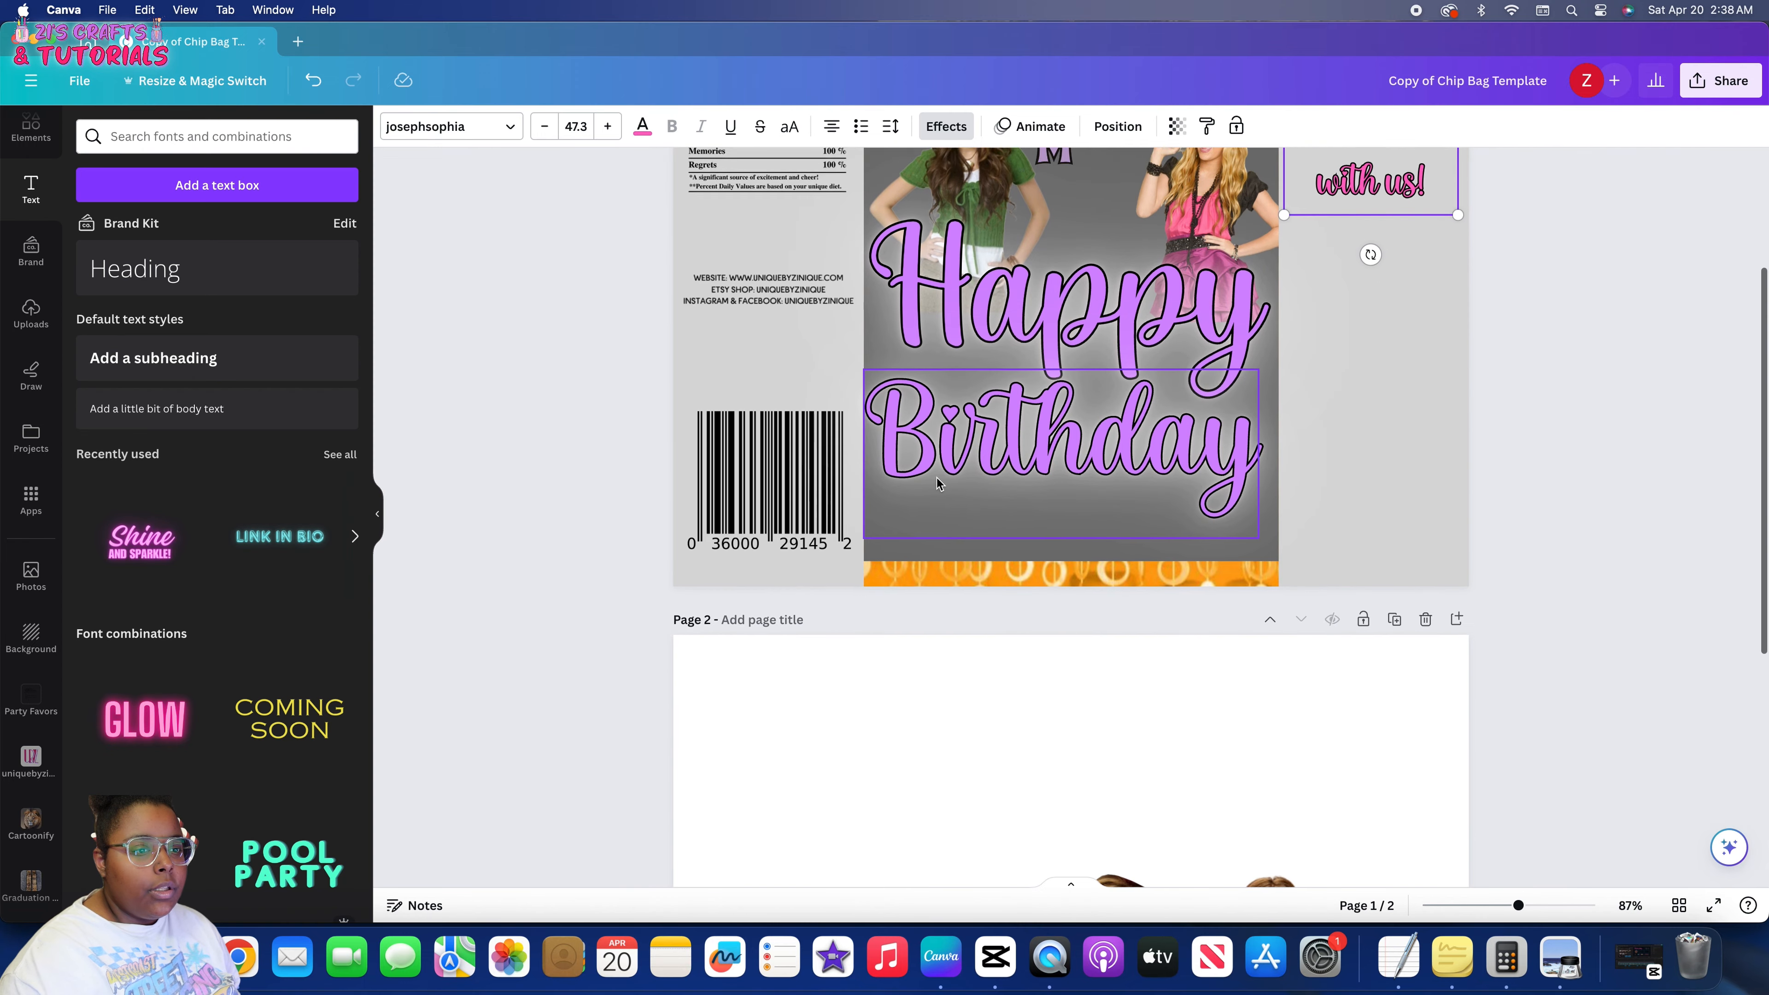
Bring the two remaining photos from page 2 onto page 1 and place the pink-jacket photo beneath the thank-you message
scroll(937, 479, "down", 5)
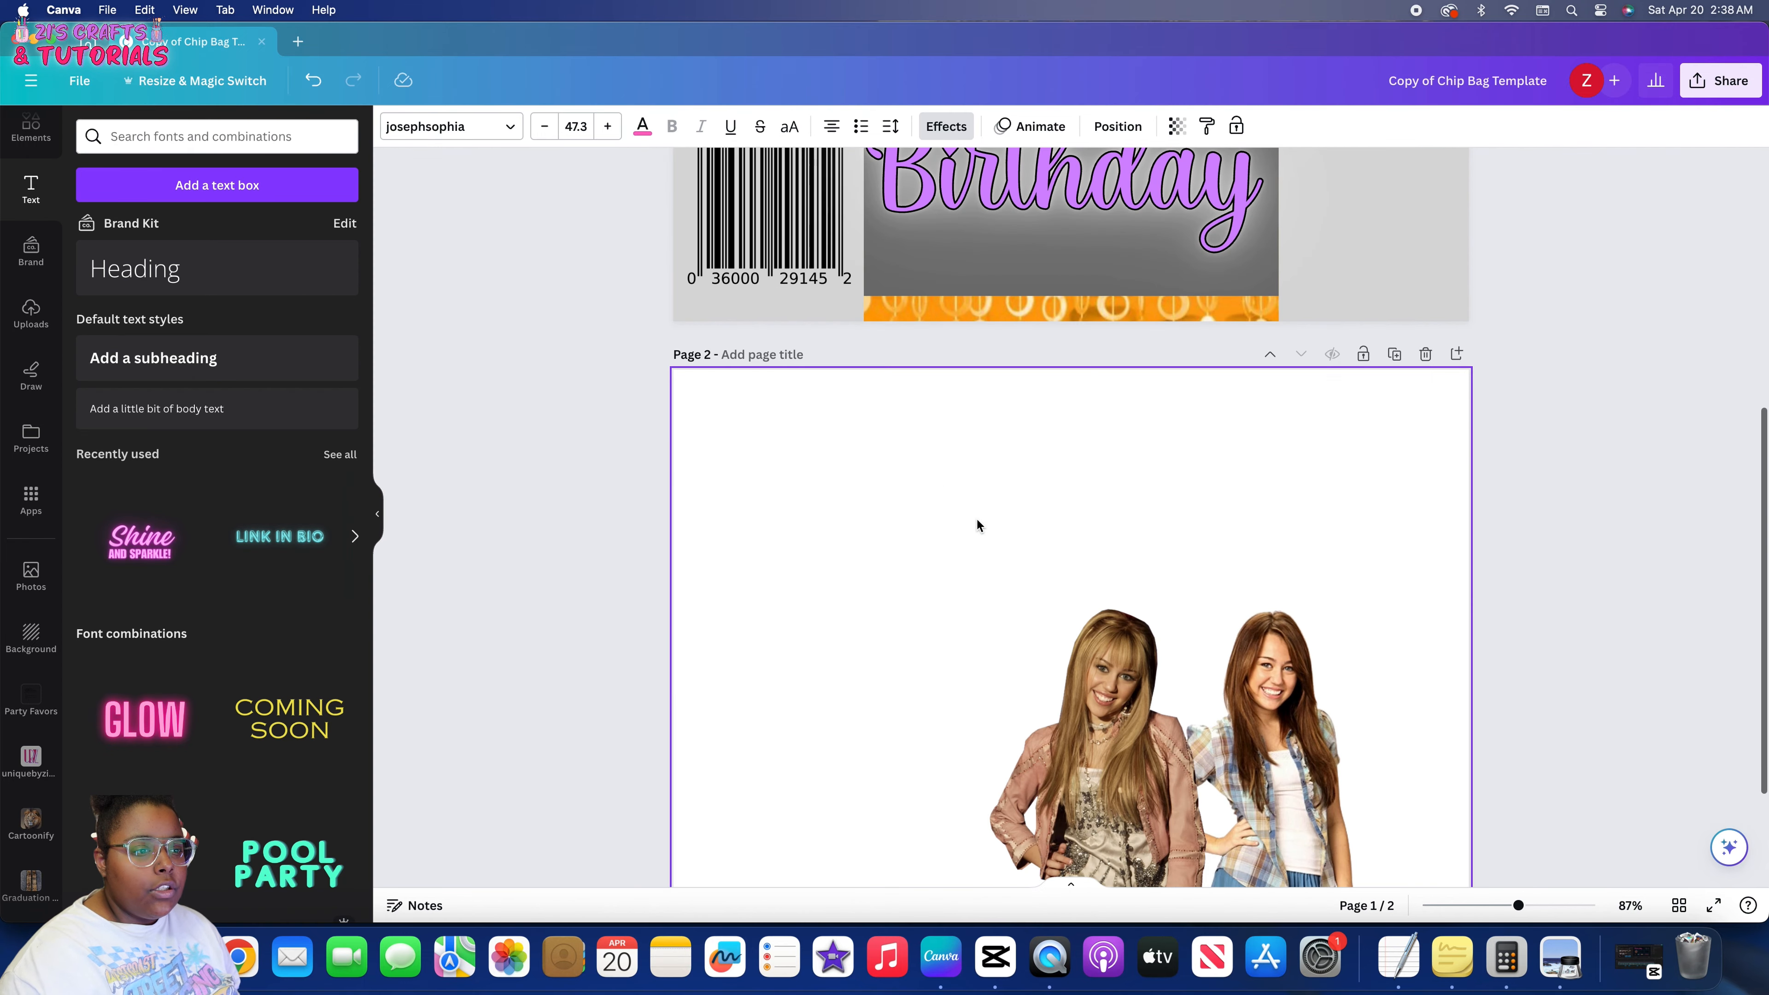
left_click_drag(996, 573, 1331, 738)
left_click_drag(1334, 820, 1243, 282)
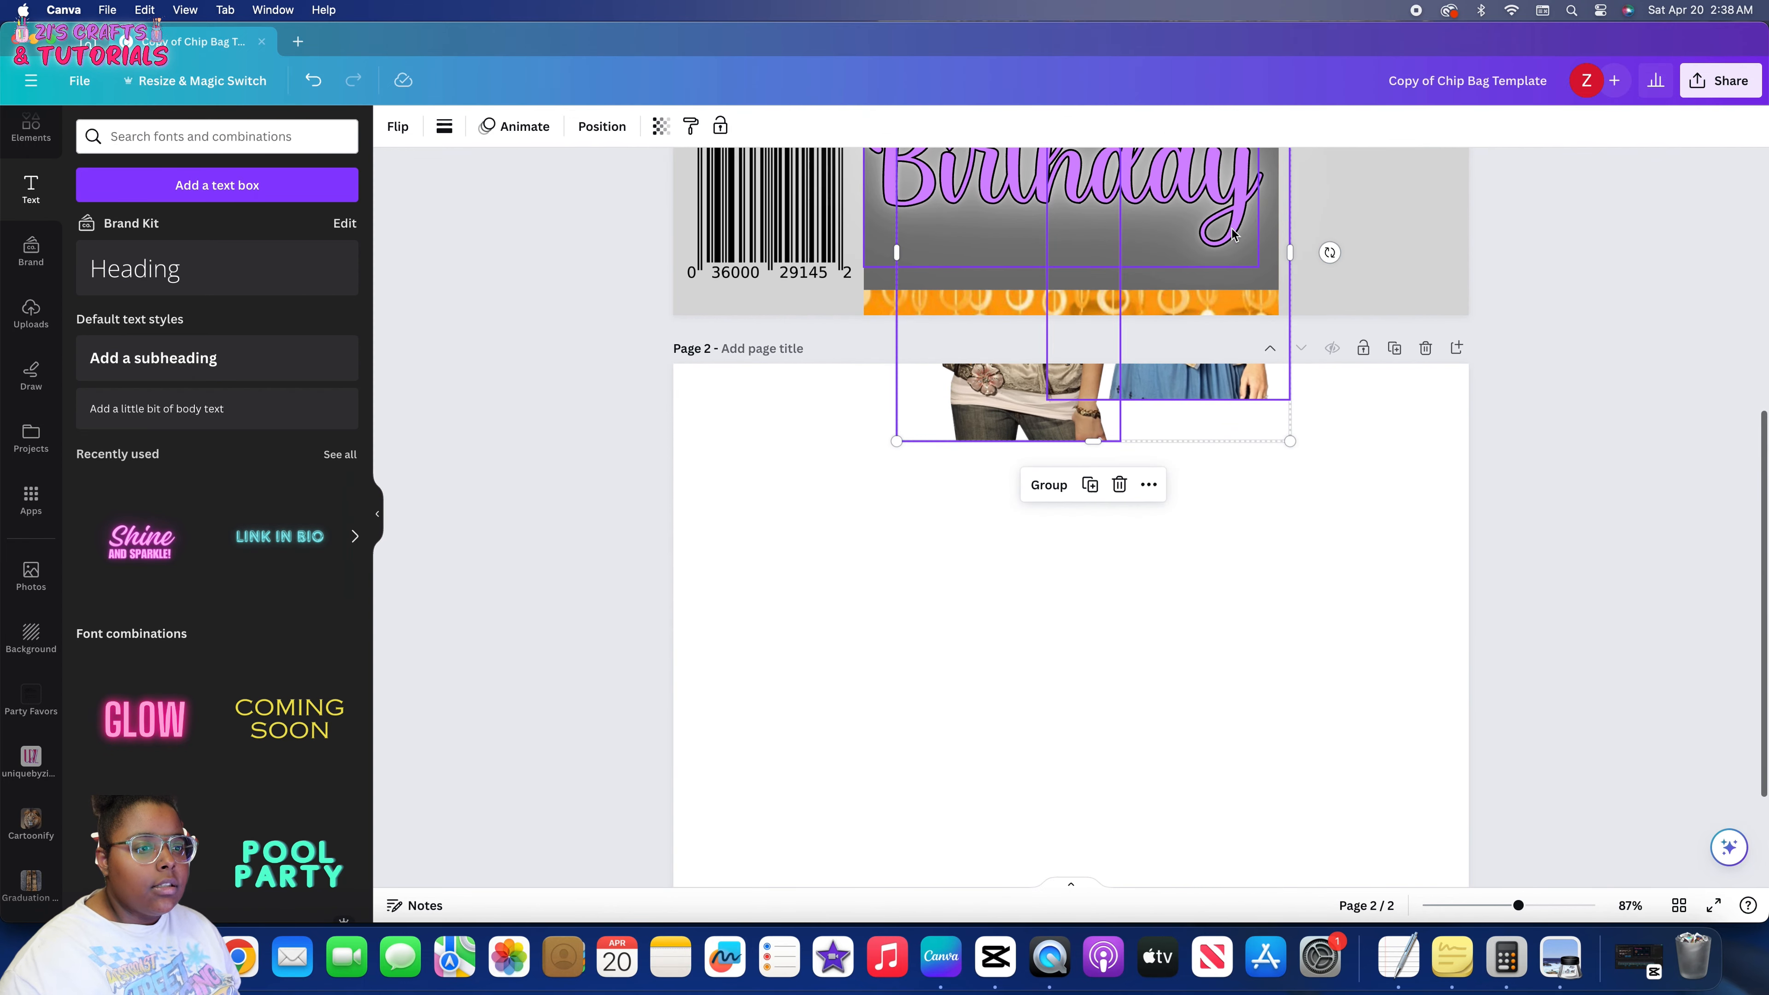
scroll(1243, 282, "up", 3)
left_click_drag(1044, 627, 1005, 453)
scroll(1005, 486, "up", 5)
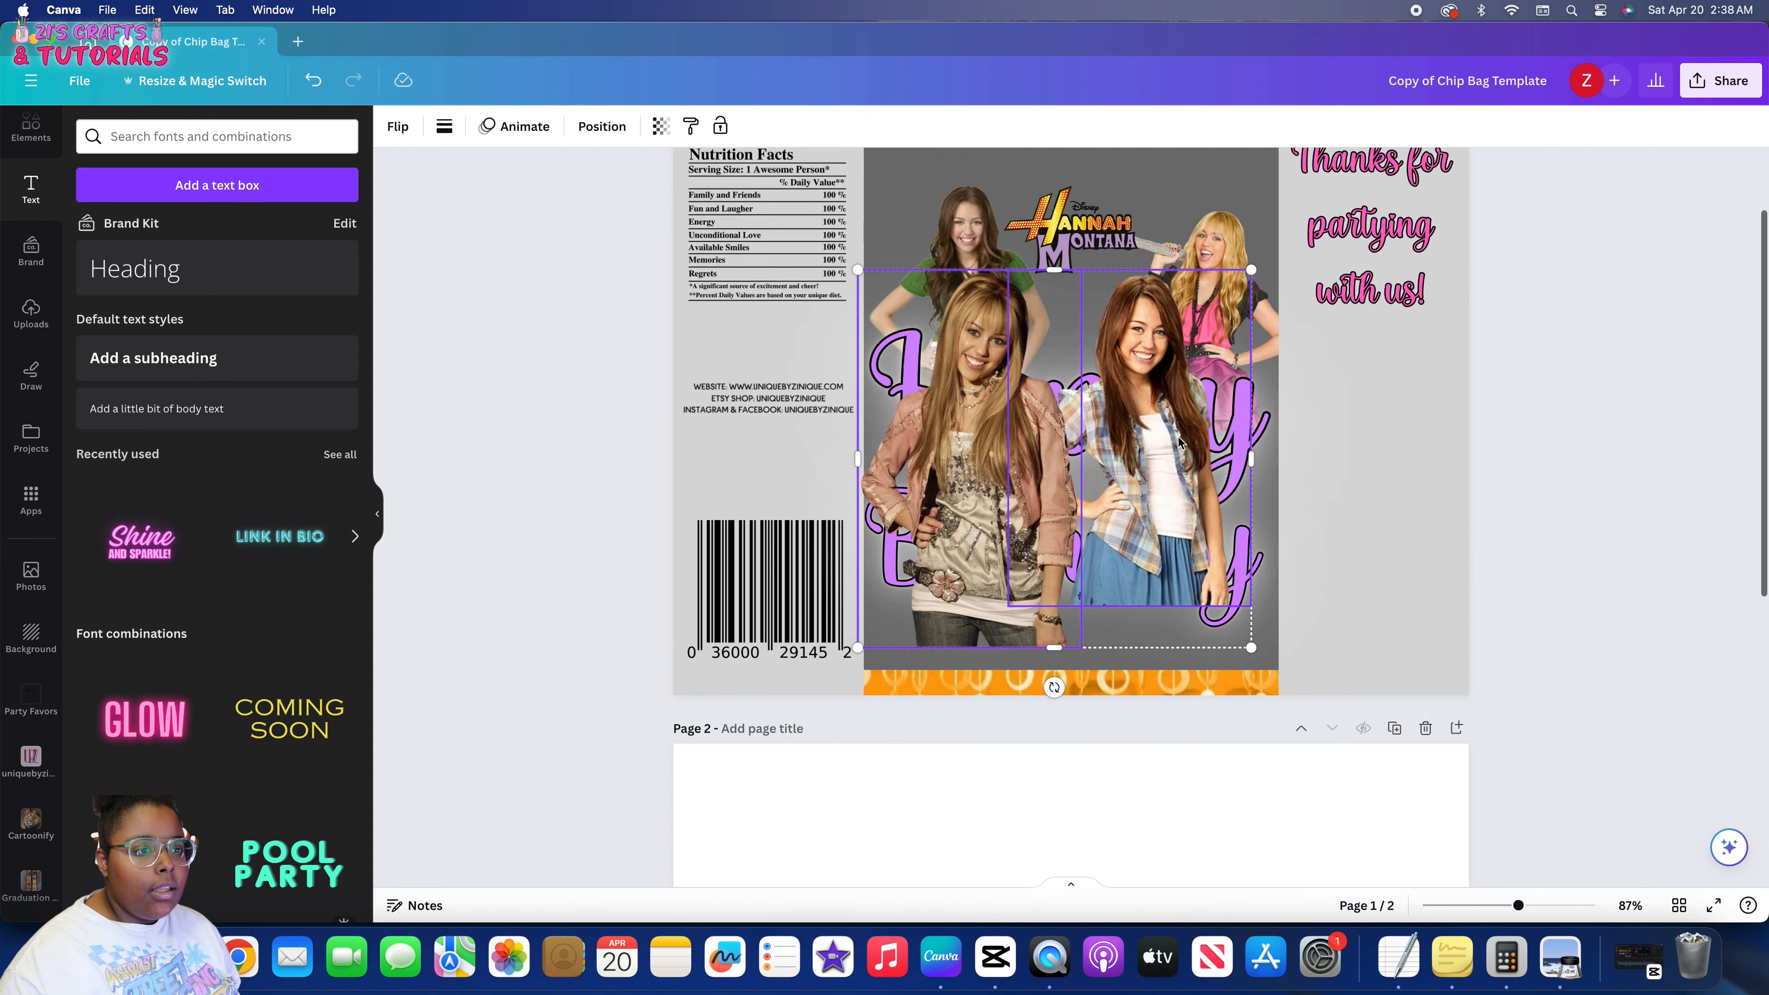
left_click_drag(972, 480, 1476, 531)
left_click(1568, 488)
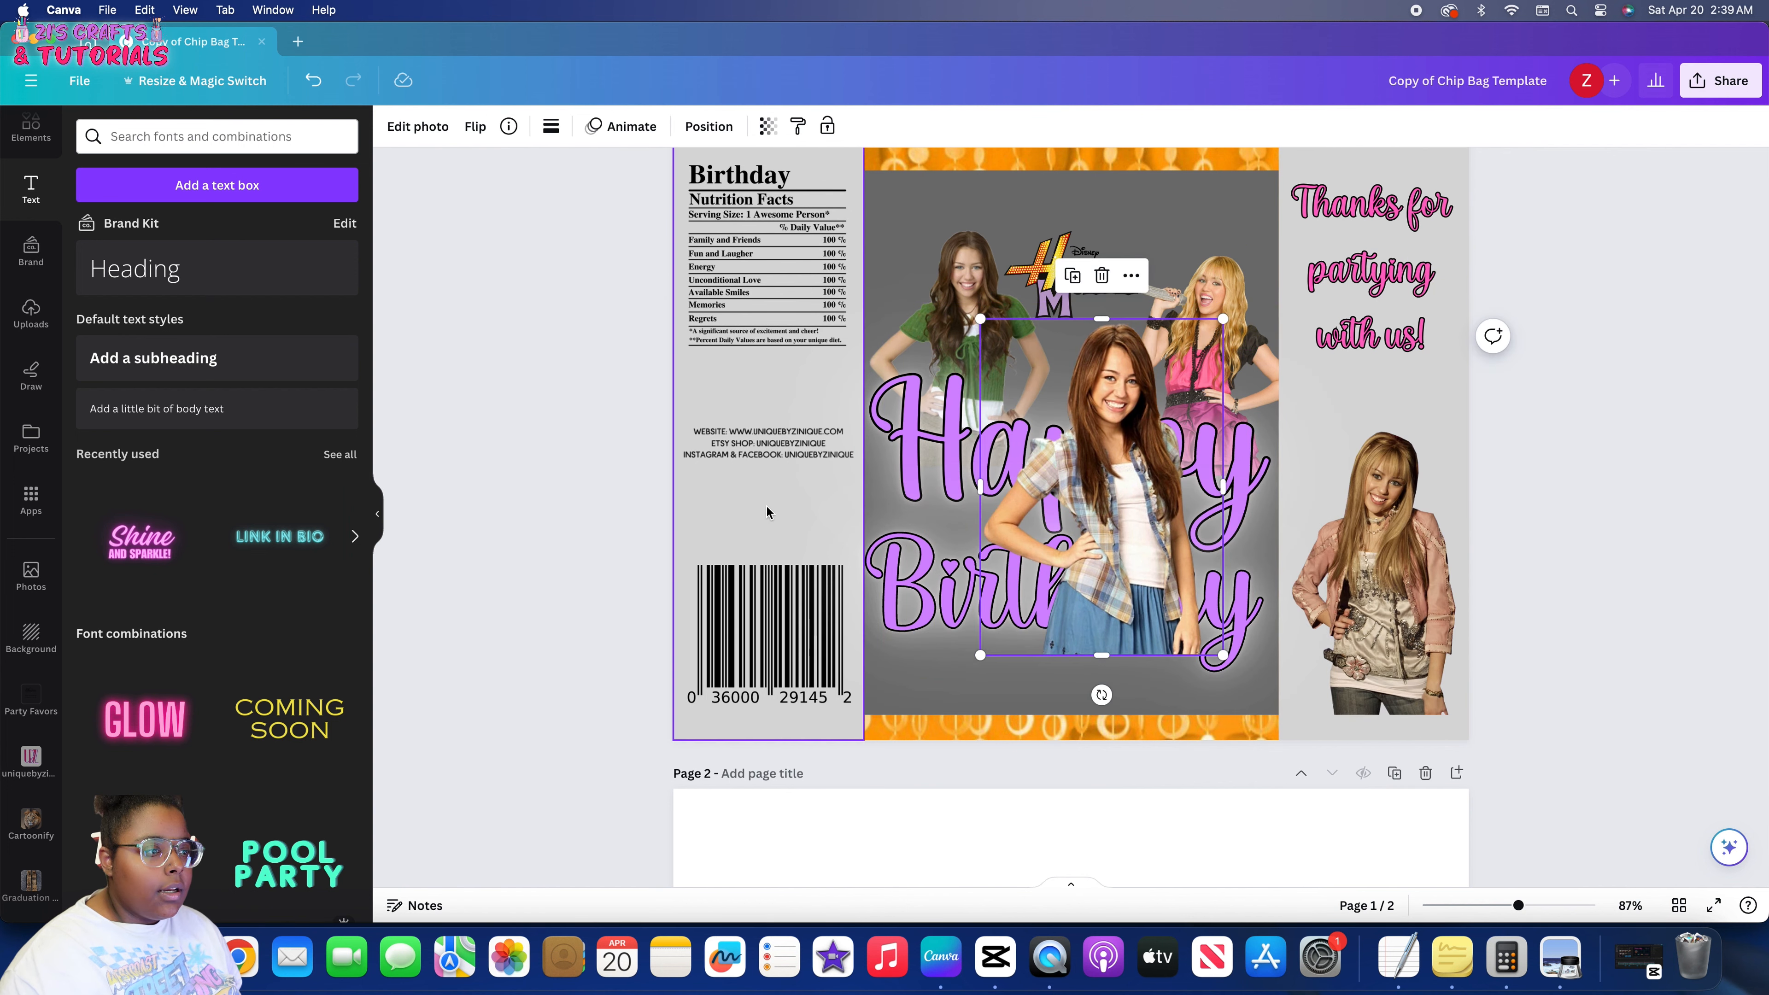
Lower the website text to just above the barcode and fit the shrunken plaid-shirt photo between it and the nutrition label
left_click(769, 443)
left_click_drag(768, 444, 768, 542)
left_click(1155, 467)
left_click_drag(1155, 467, 851, 485)
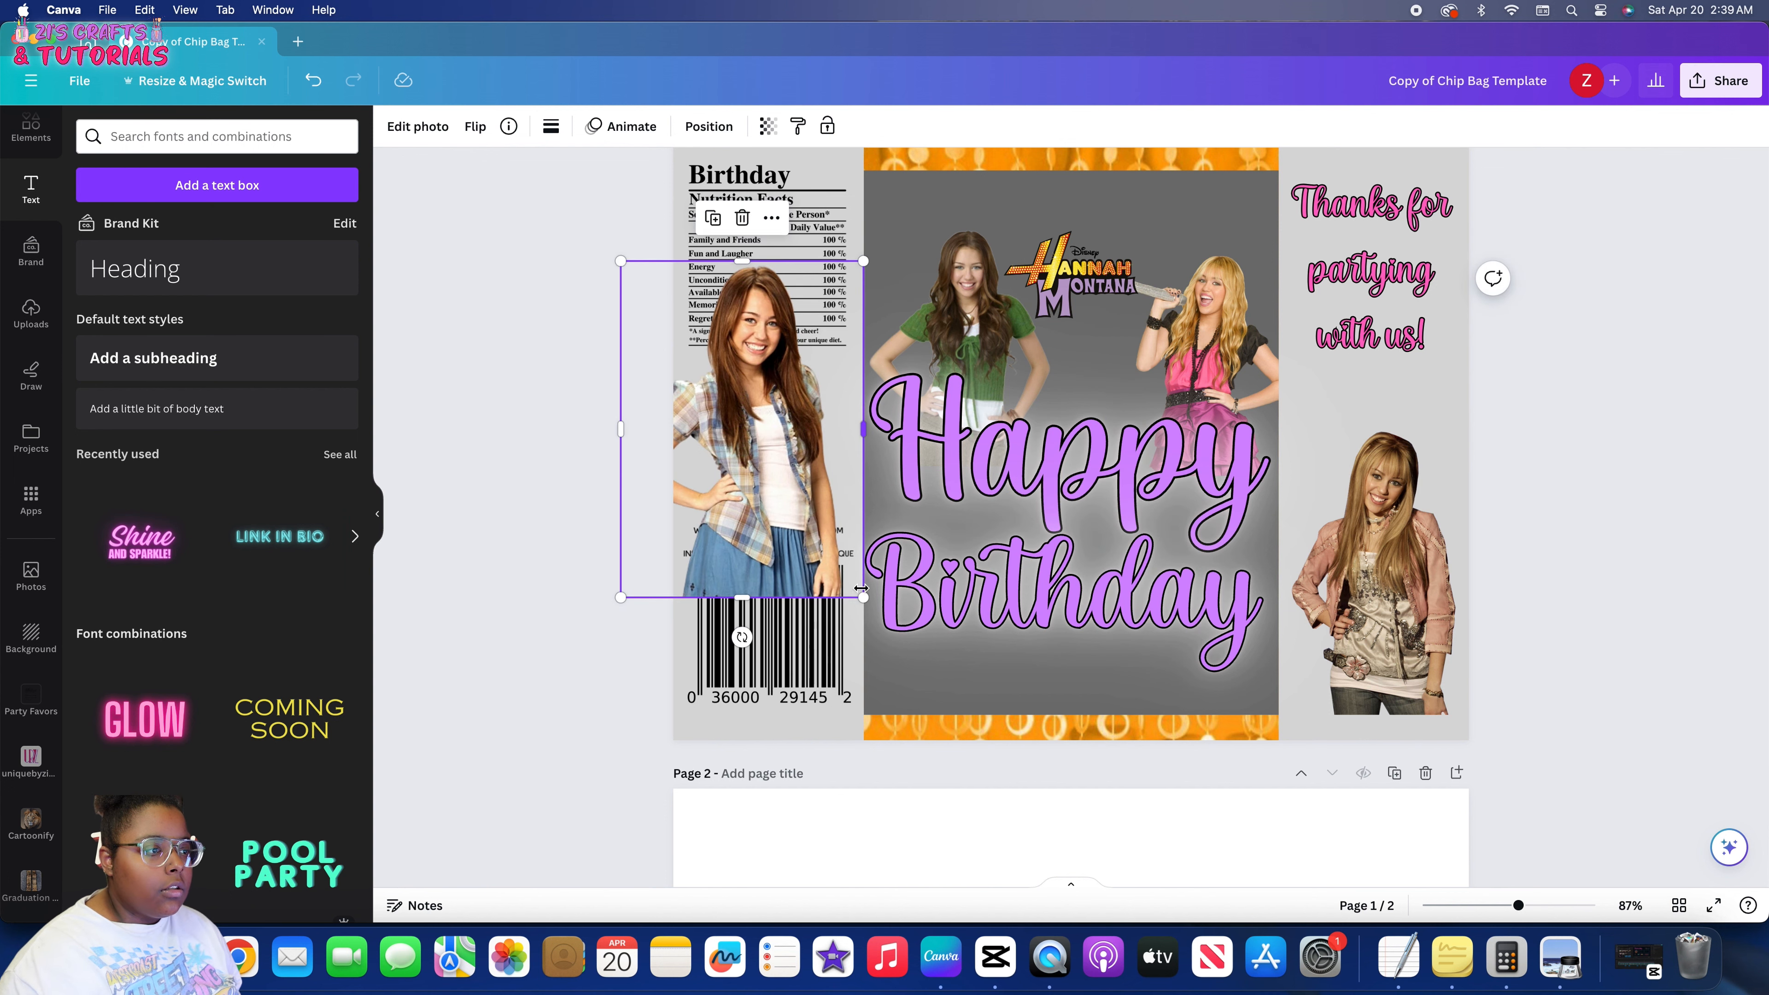
left_click_drag(861, 588, 731, 415)
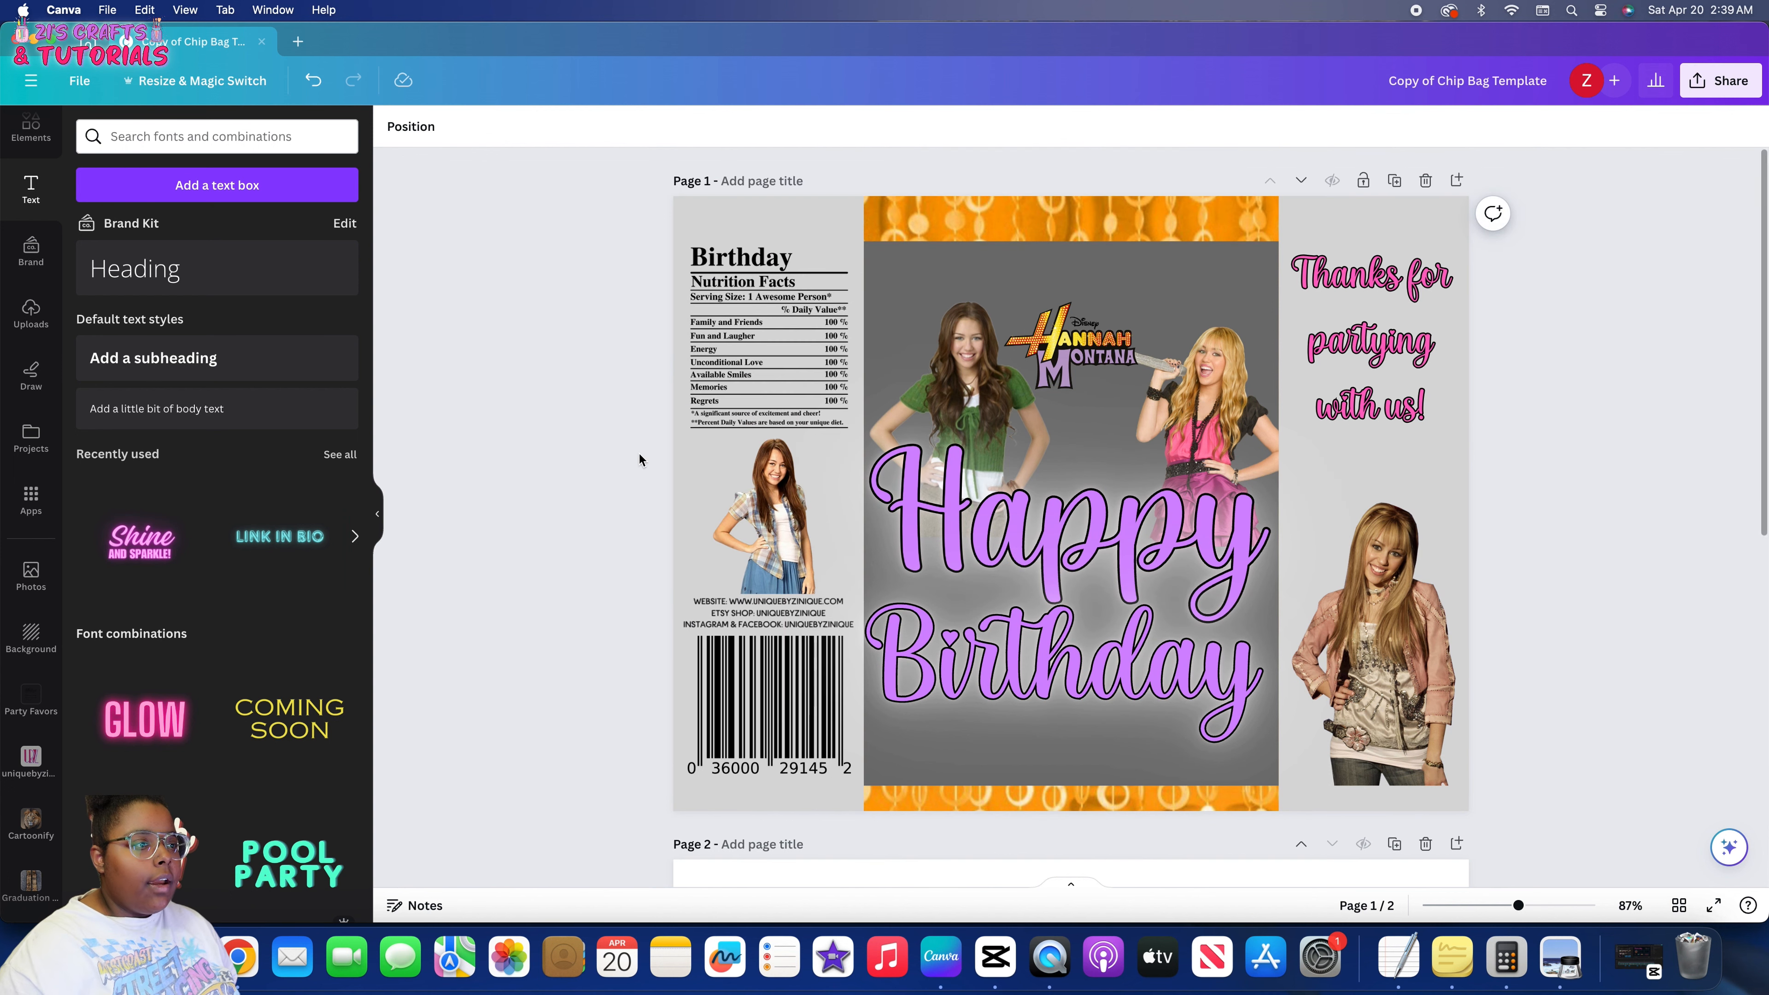
Shrink the nutrition label slightly and center it above the plaid-shirt photo
left_click(829, 411)
left_click_drag(853, 432, 836, 414)
left_click_drag(777, 360, 781, 365)
left_click(627, 339)
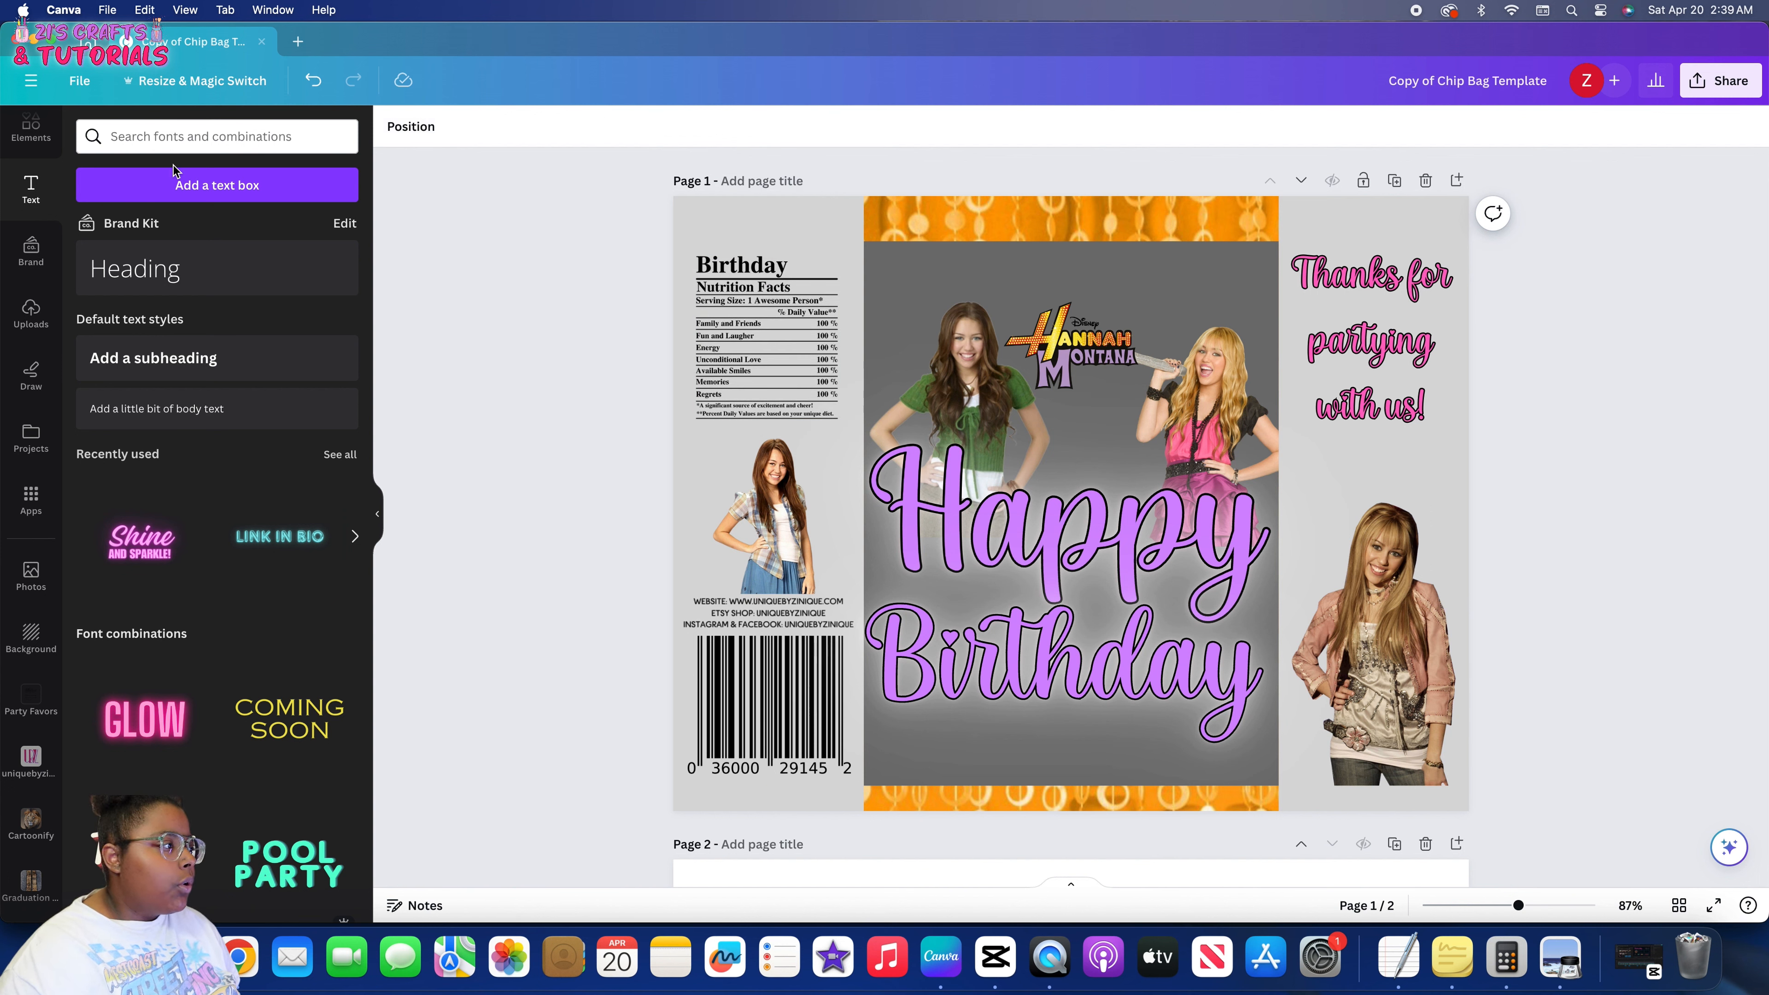
Add a dashed line and stretch it horizontally across the full width of page 1 along the rectangle's upper edge
scroll(29, 223, "up", 2)
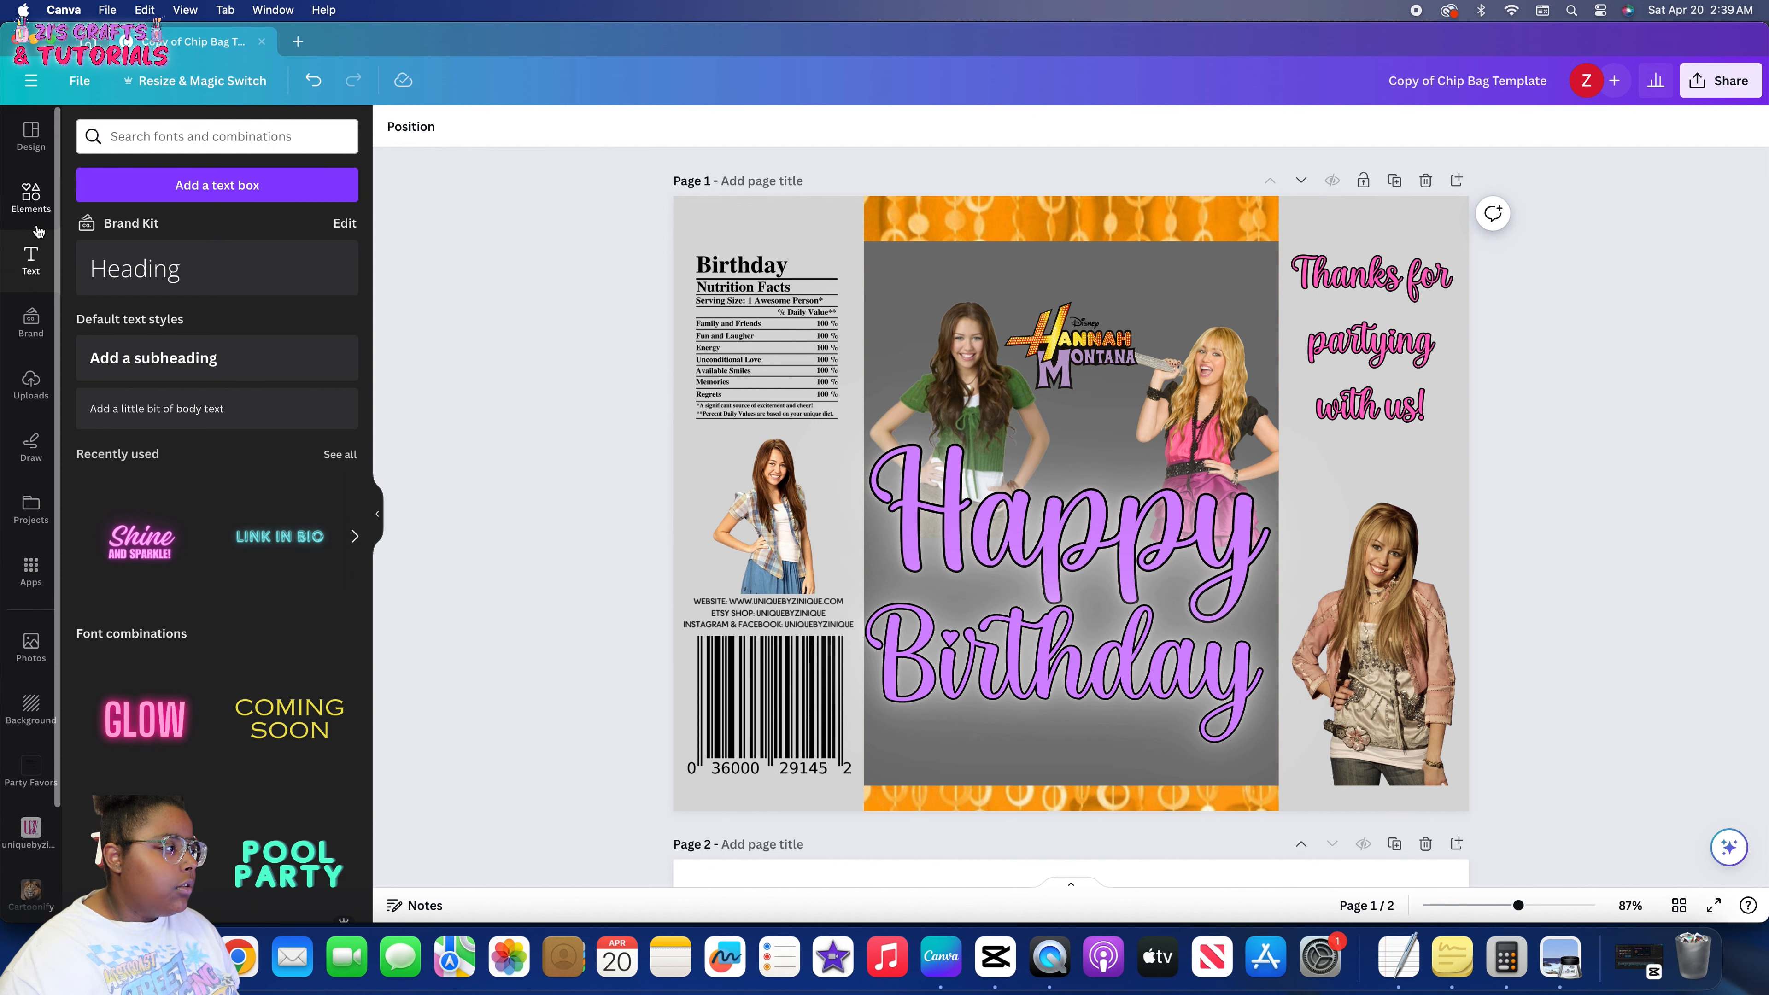
left_click(39, 196)
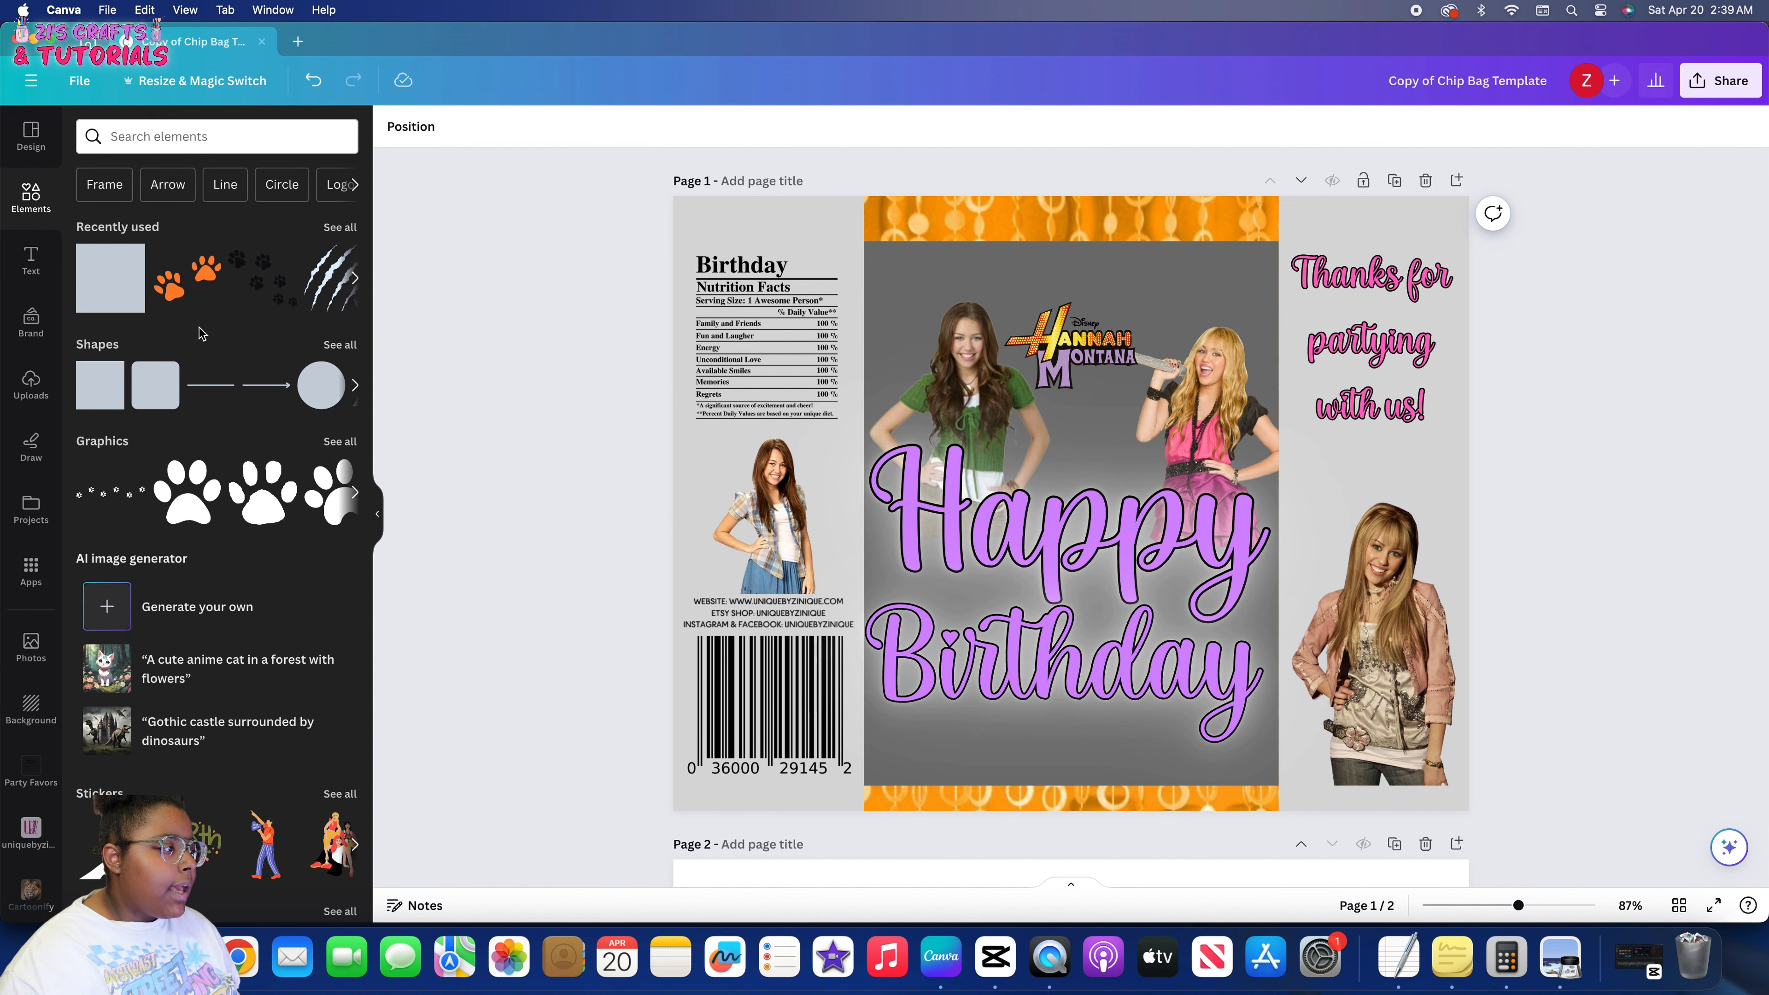
left_click(341, 345)
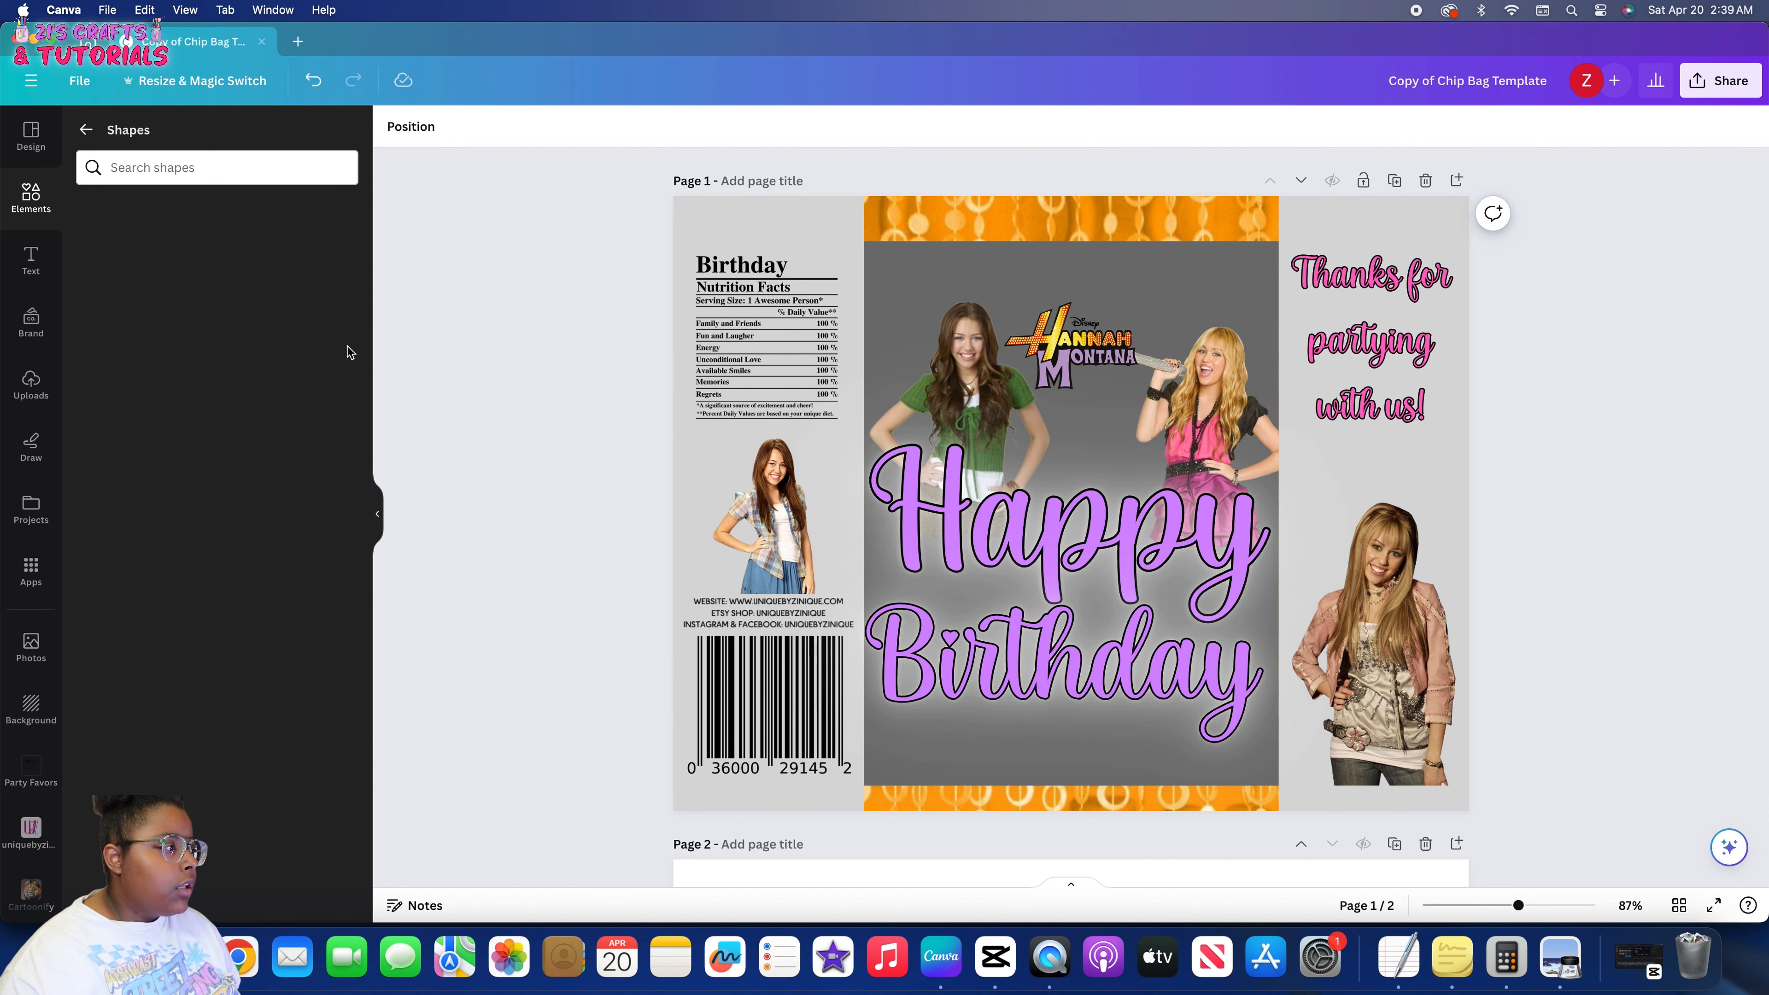
left_click(149, 269)
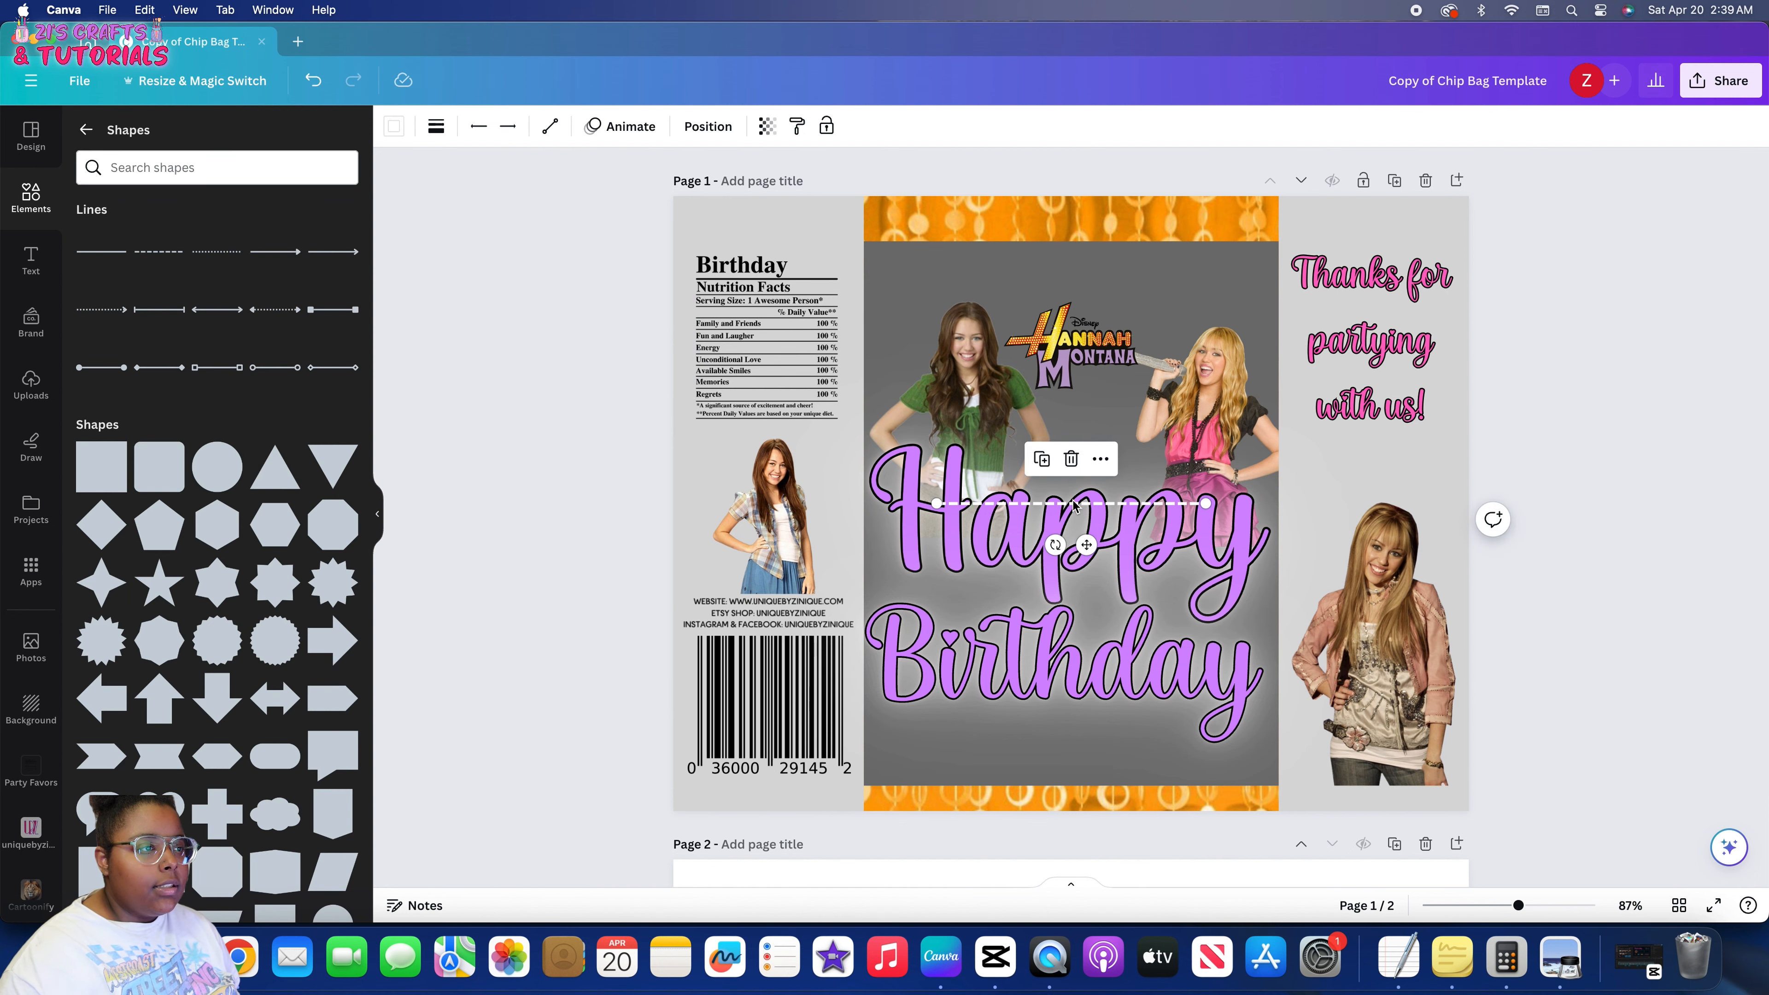
left_click_drag(1077, 503, 808, 233)
left_click_drag(941, 233, 1542, 225)
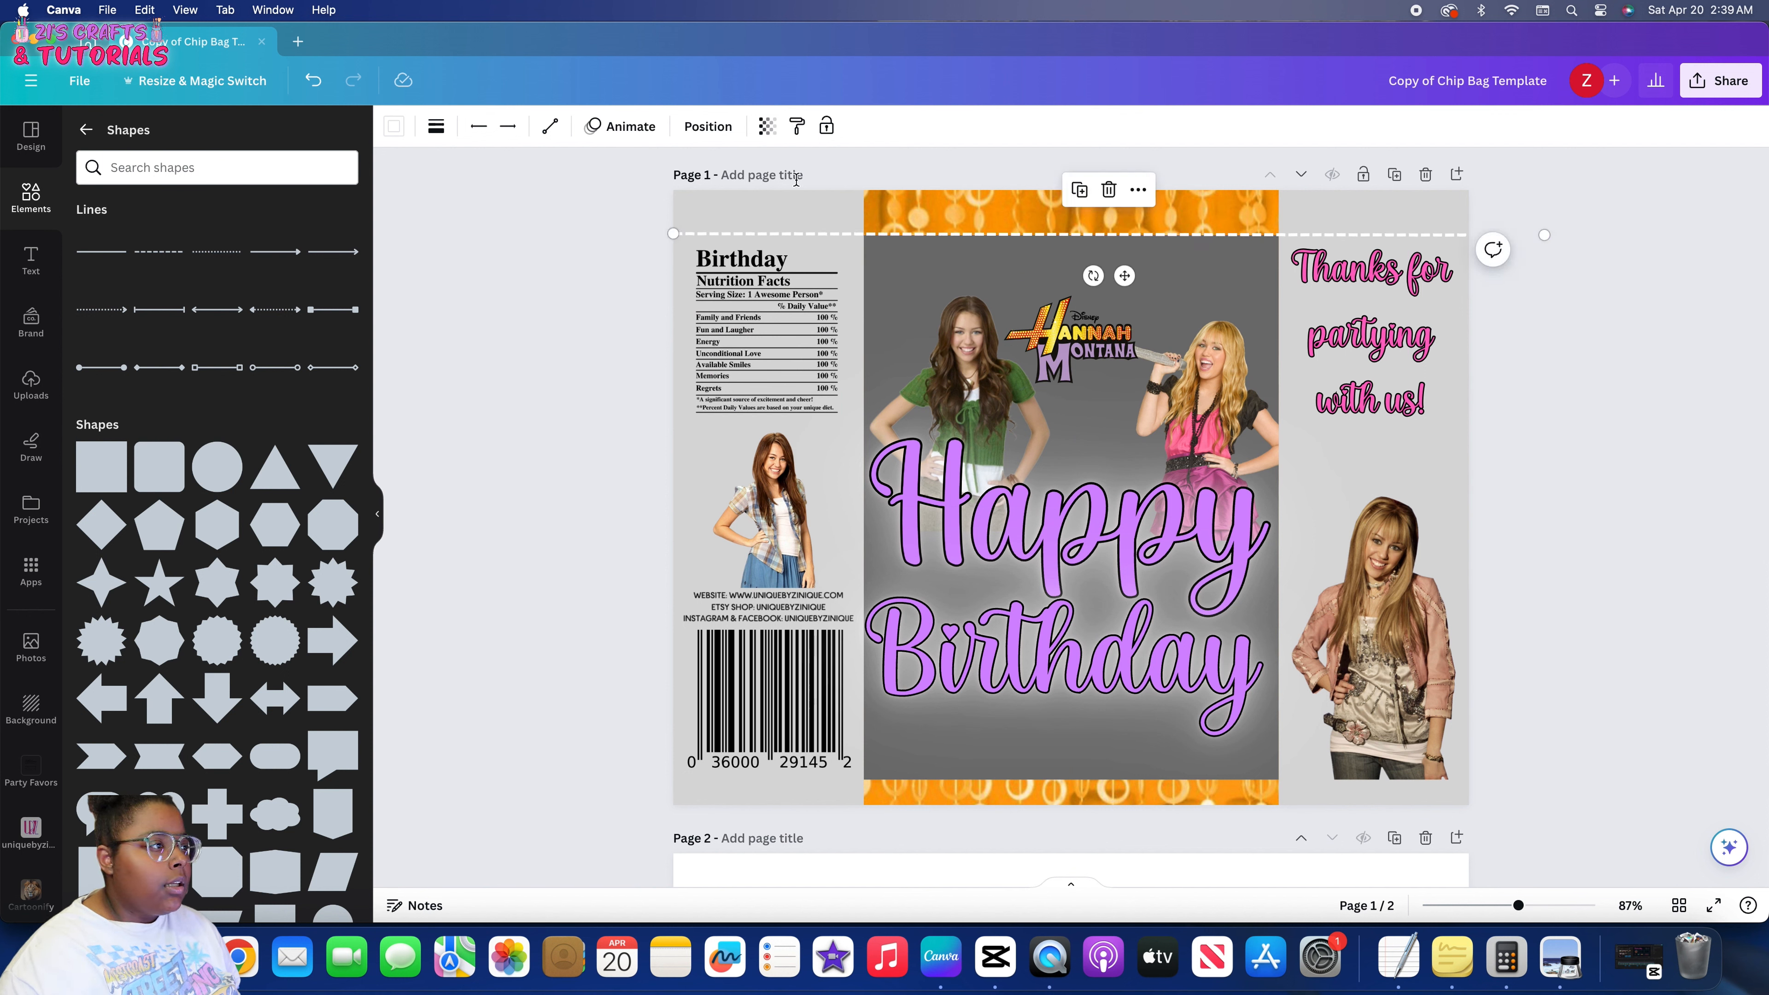
Color the dashed line black and lower its transparency value to 19
left_click(436, 127)
left_click(393, 127)
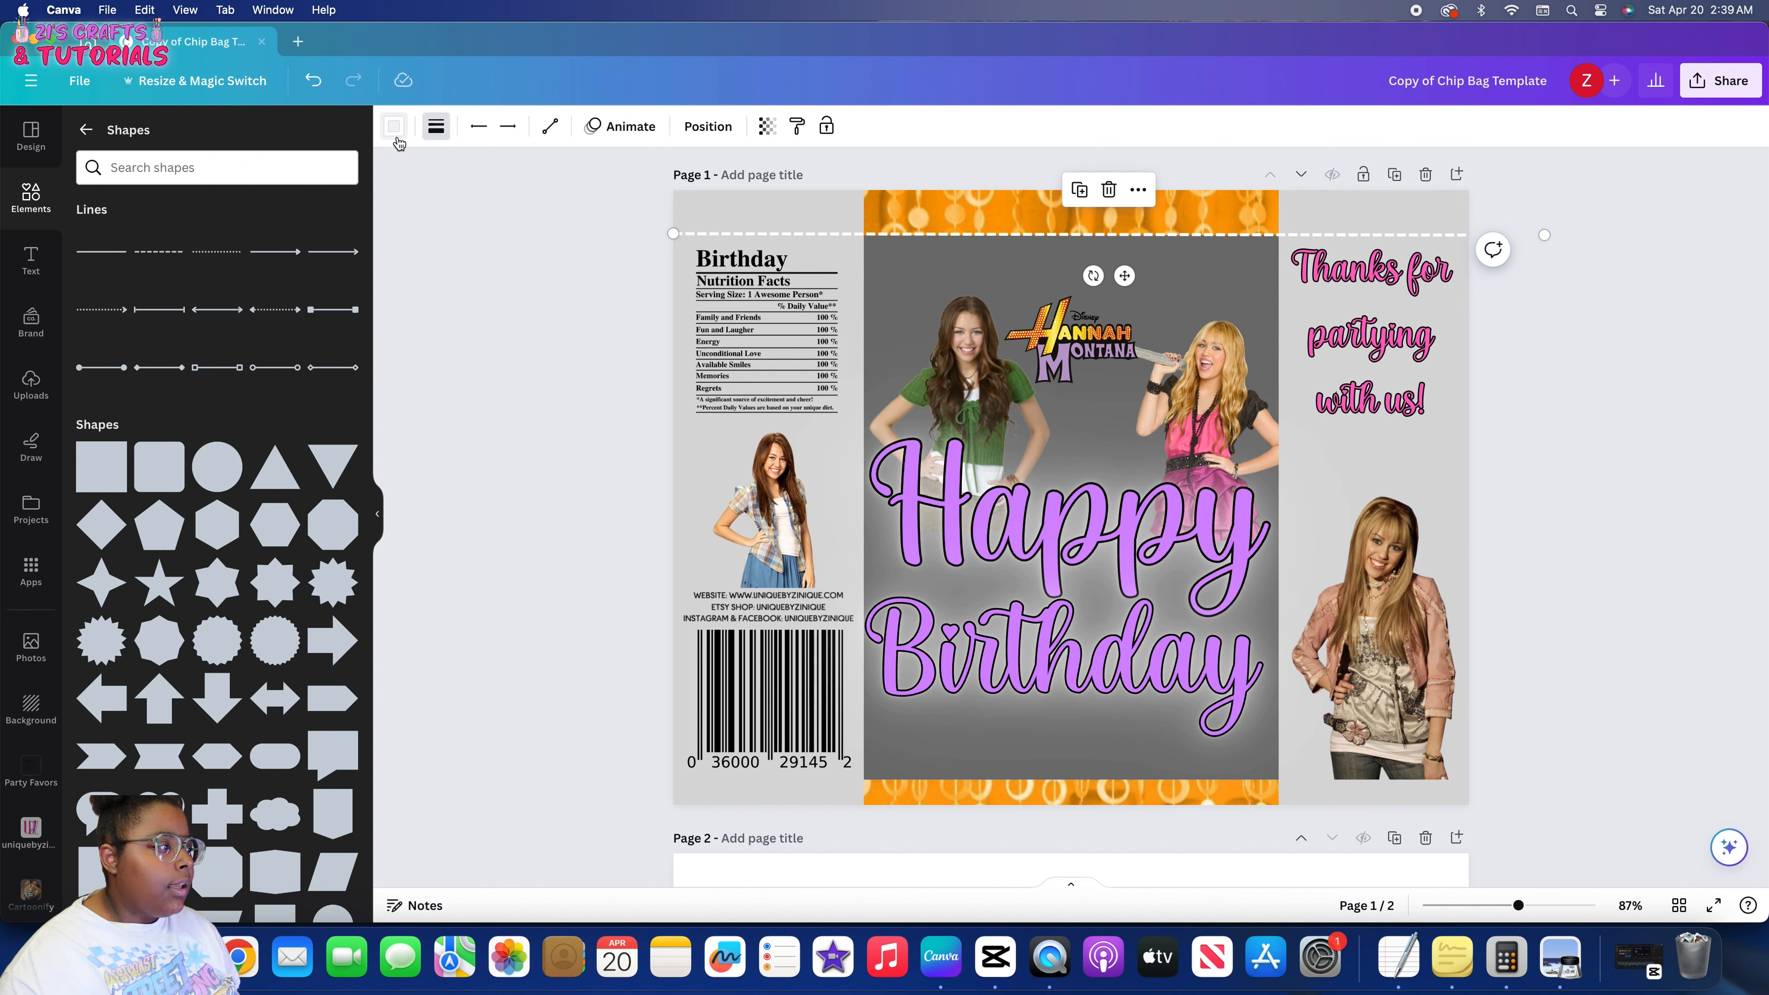
left_click(98, 691)
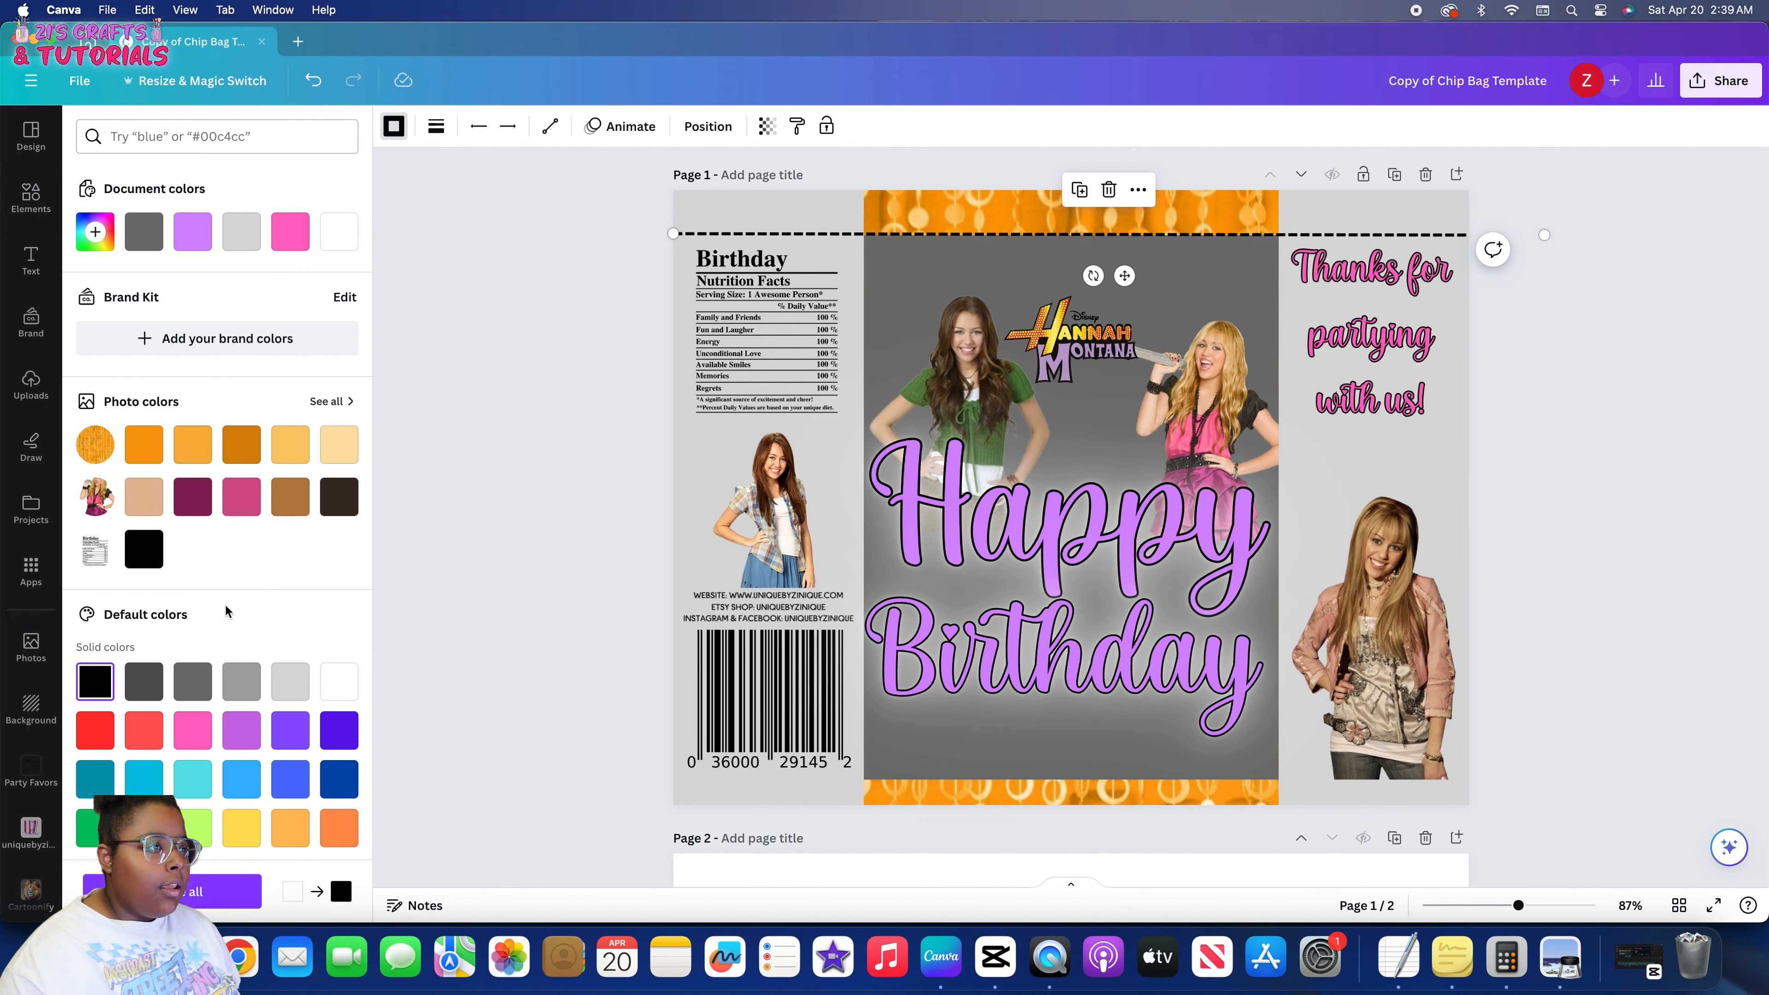
left_click(764, 129)
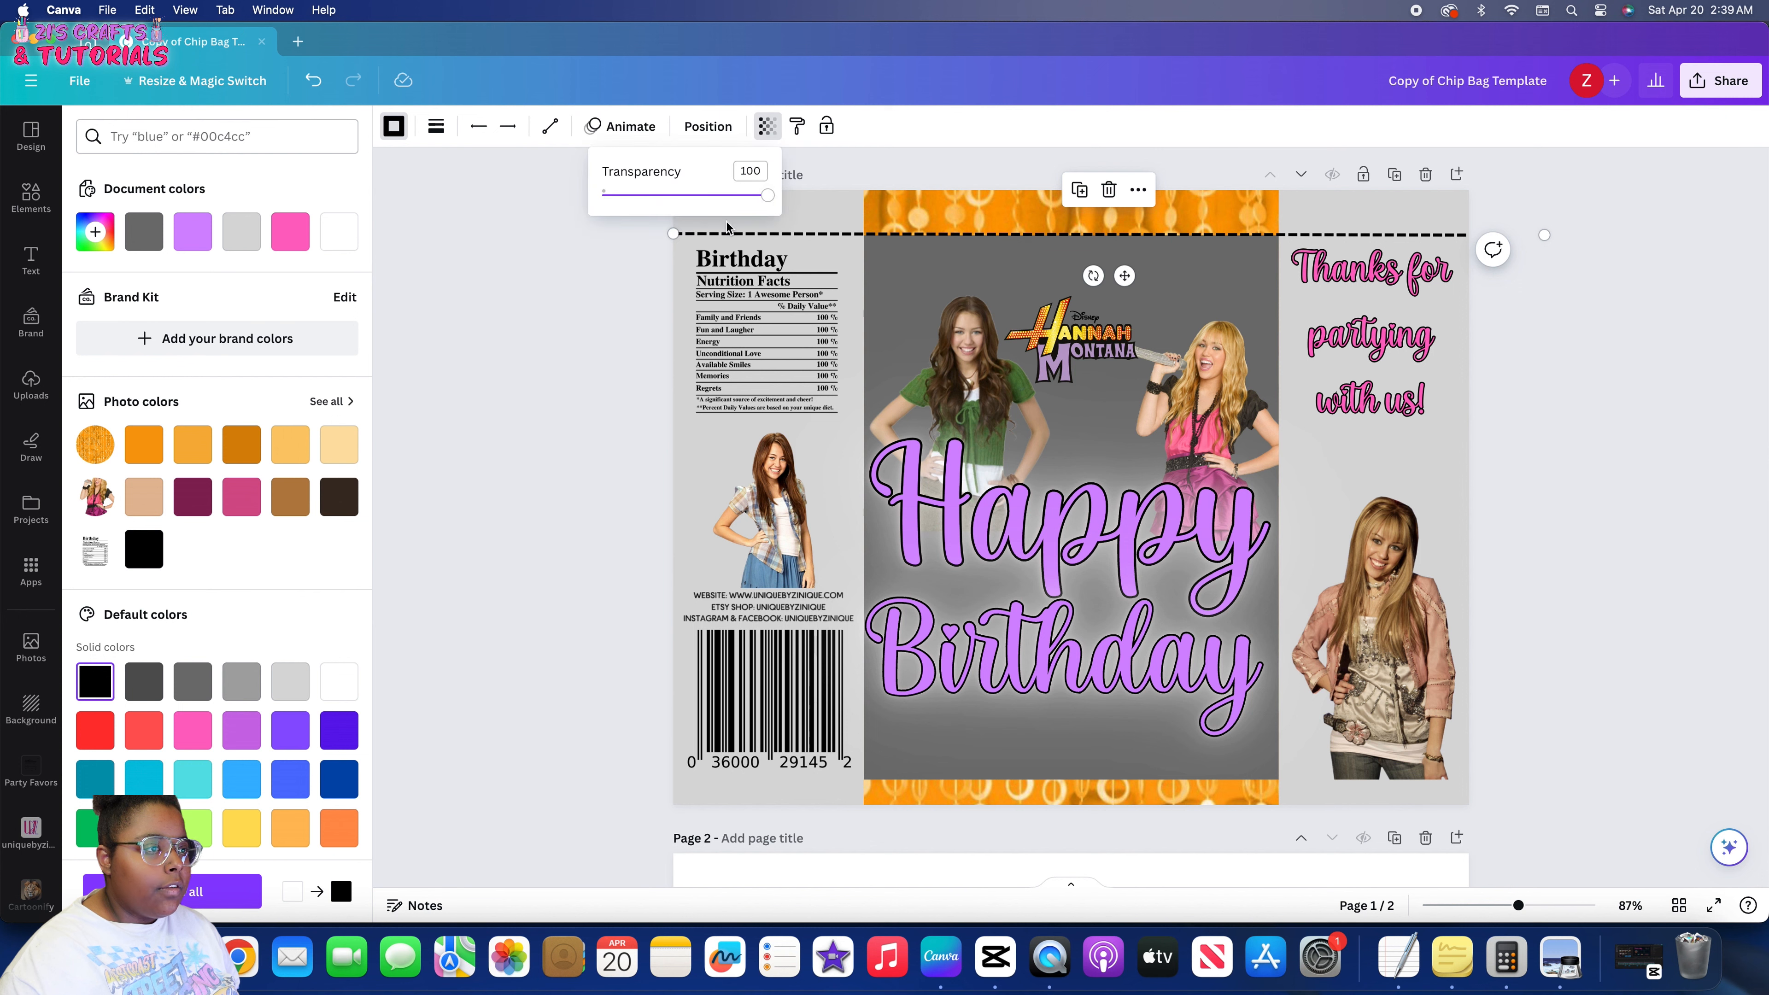
left_click_drag(730, 202, 655, 207)
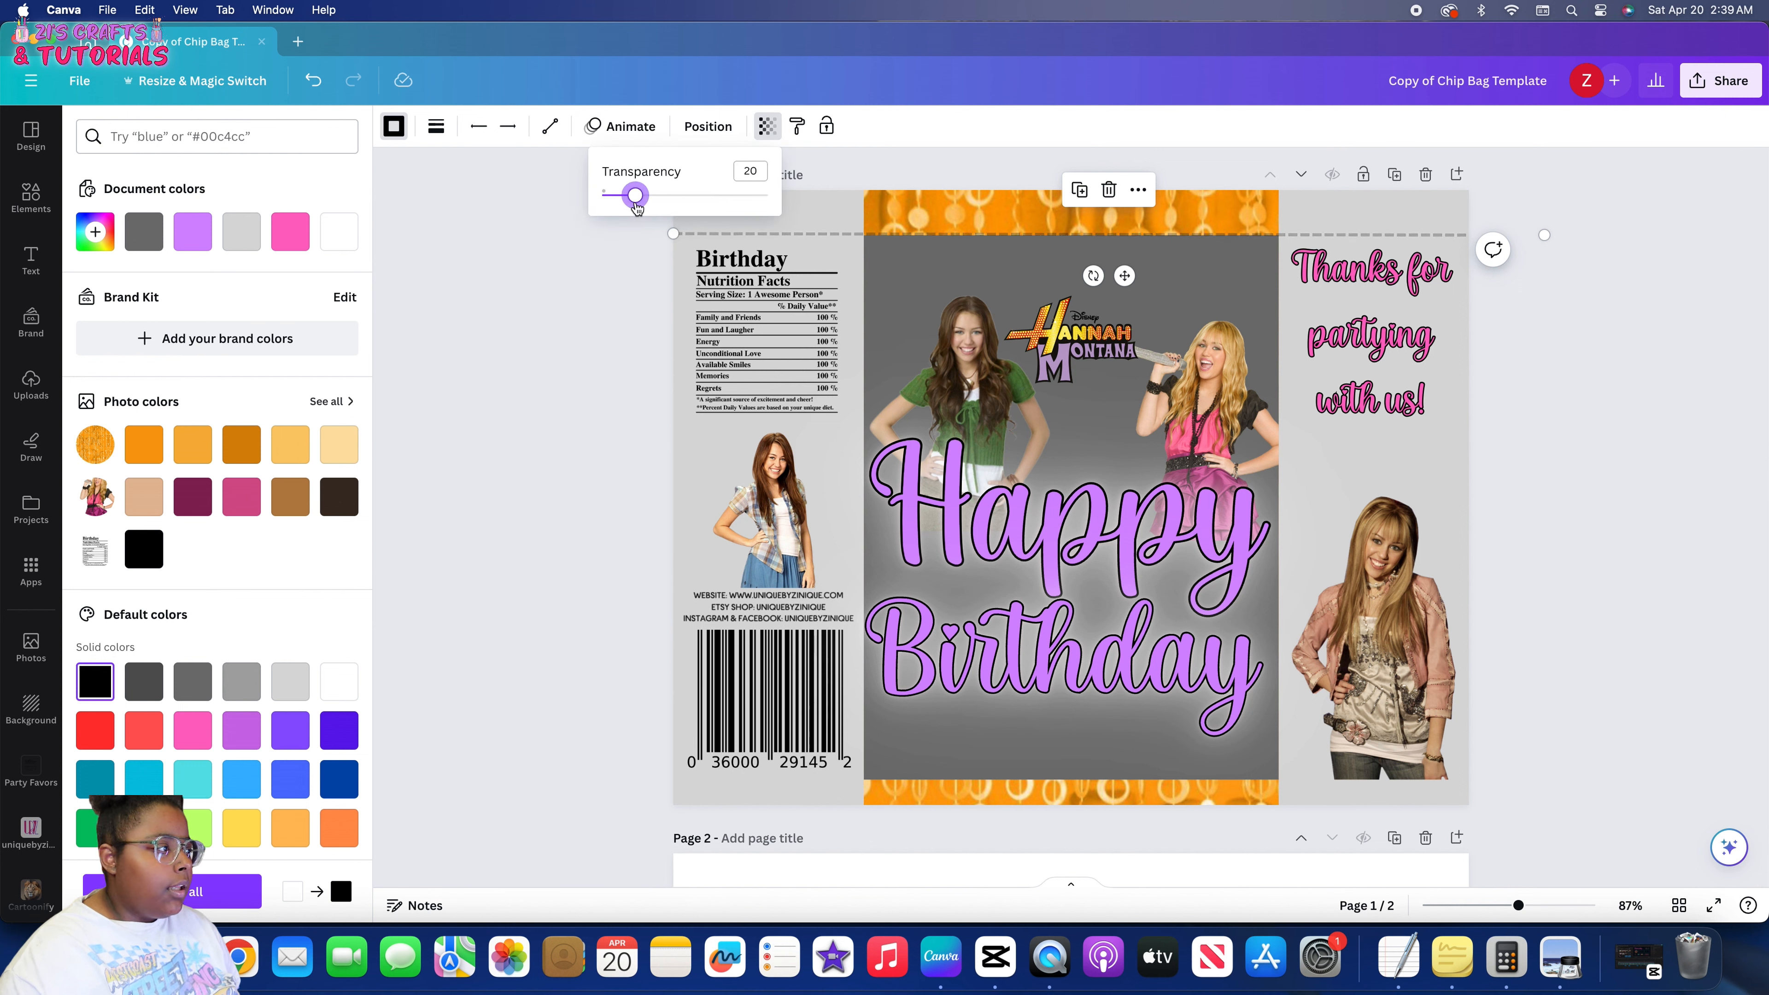
Add the small text "tear here" at size 11.2 and place it just above the dashed line on the front panel
left_click(34, 259)
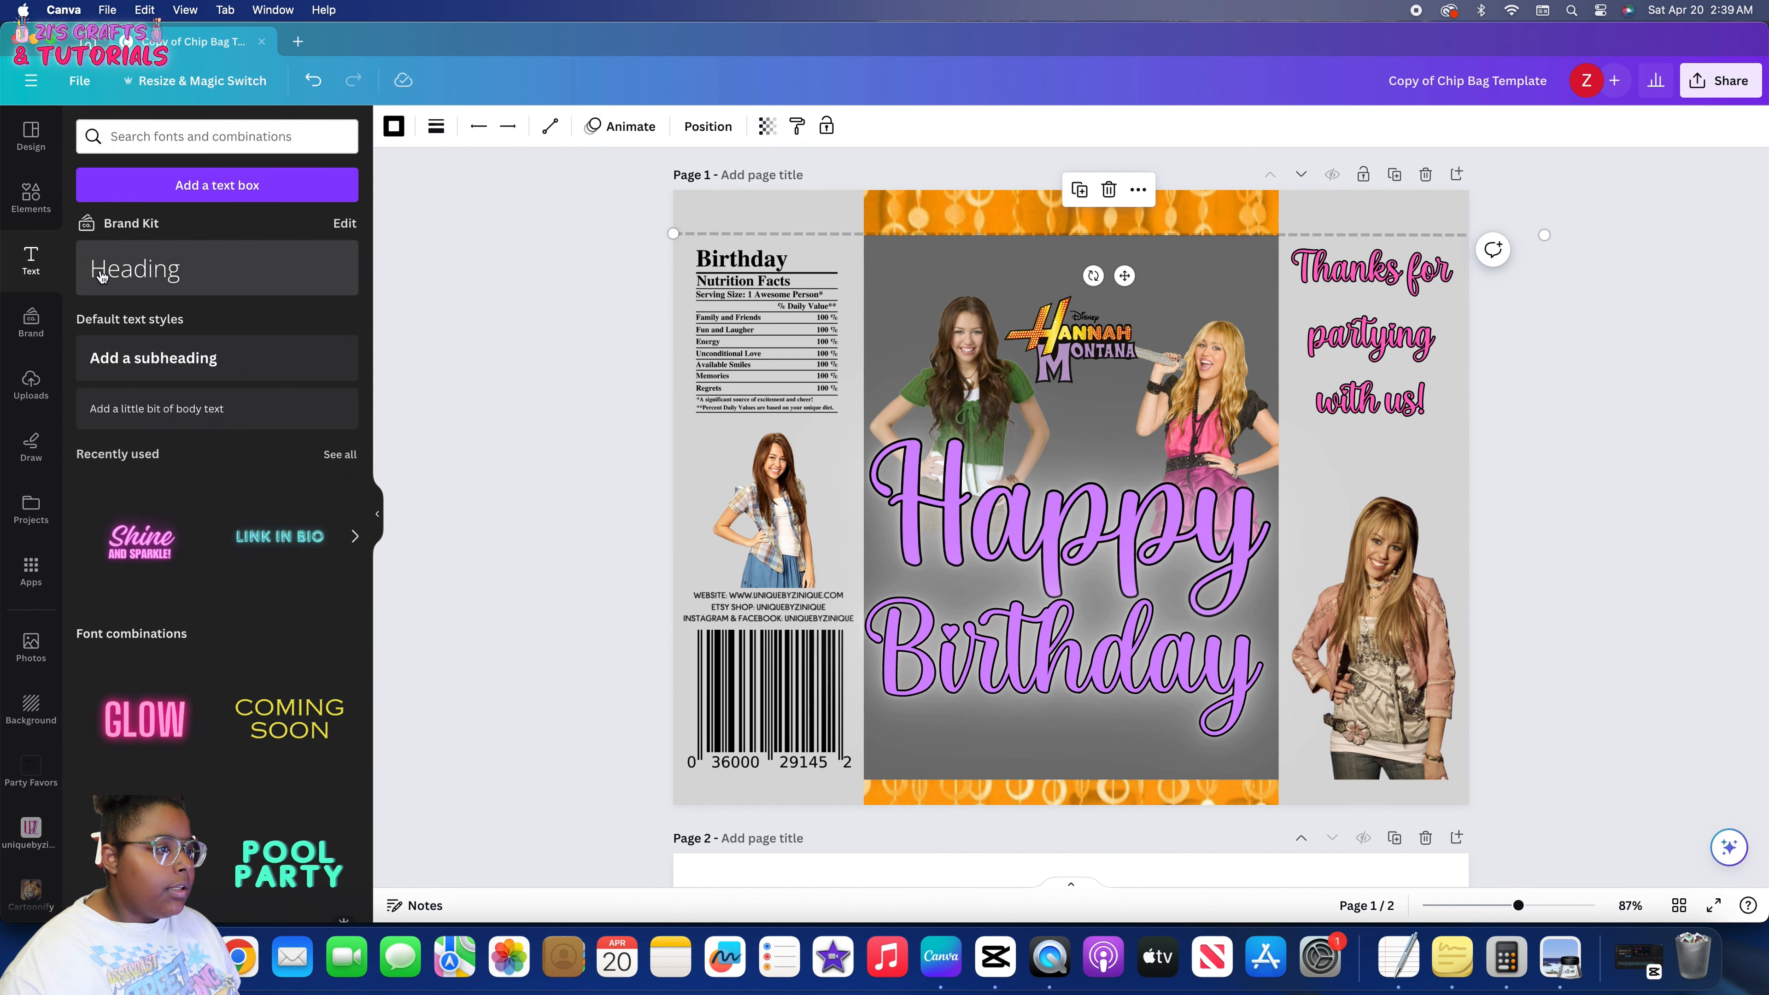
left_click(192, 409)
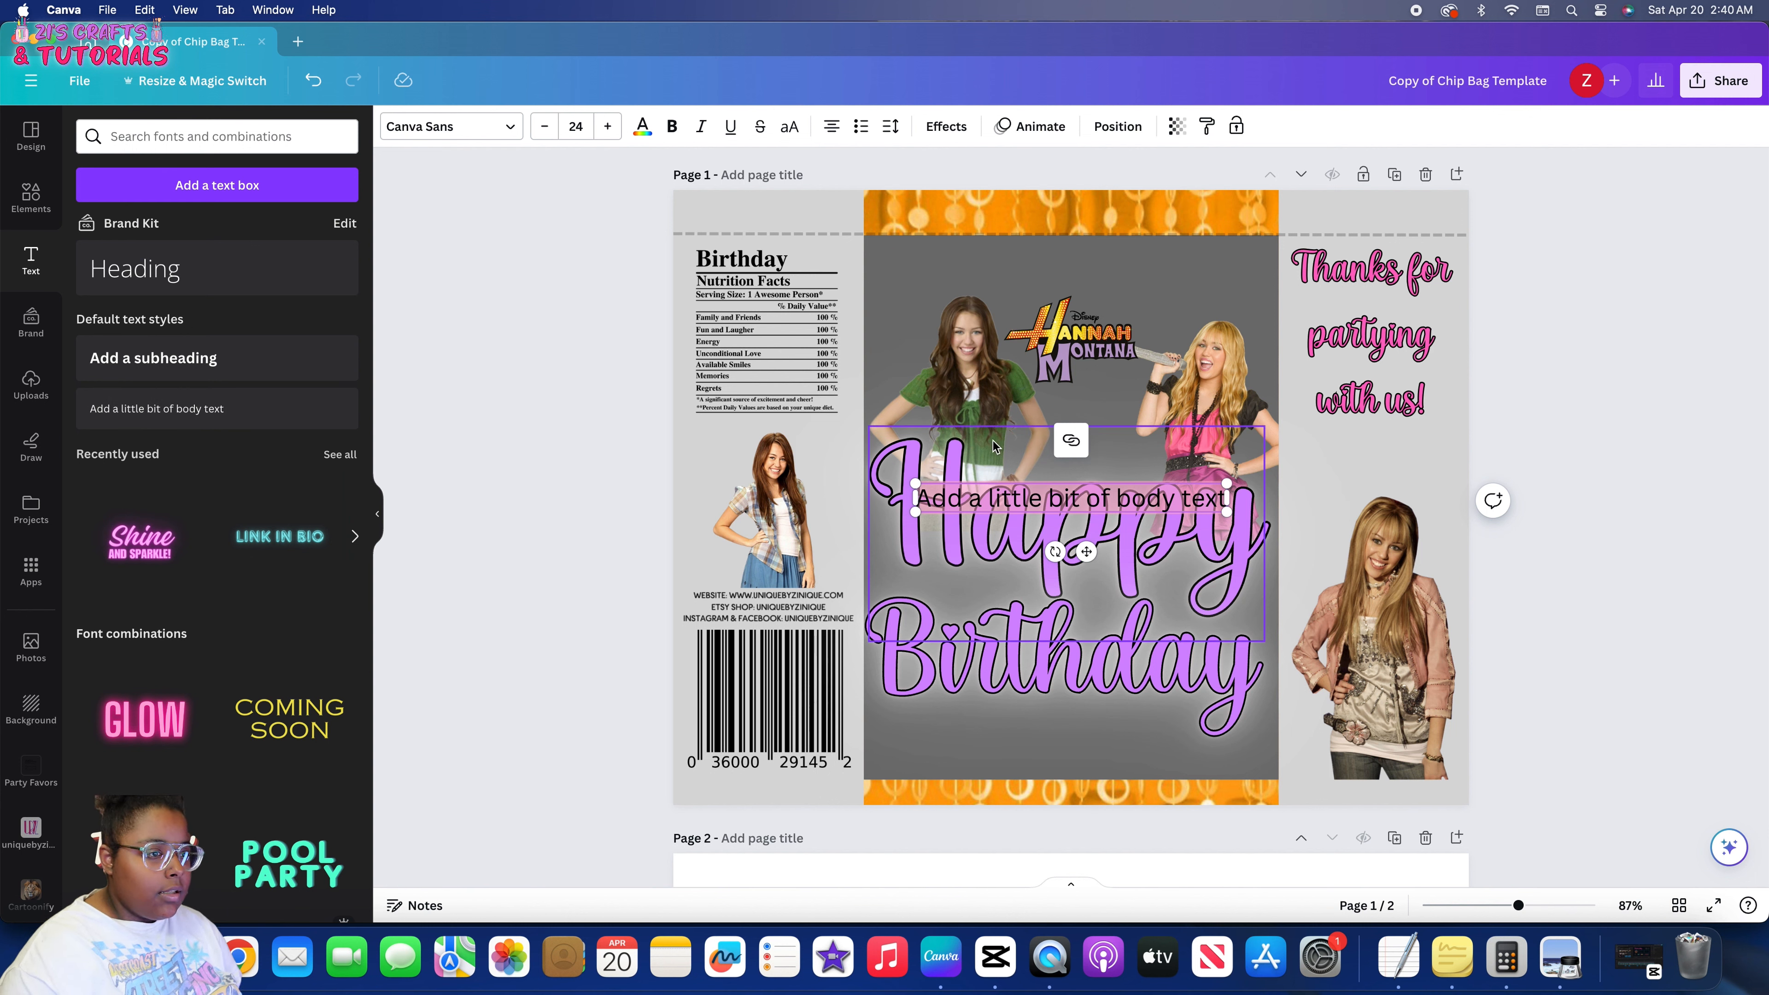
type("Teal")
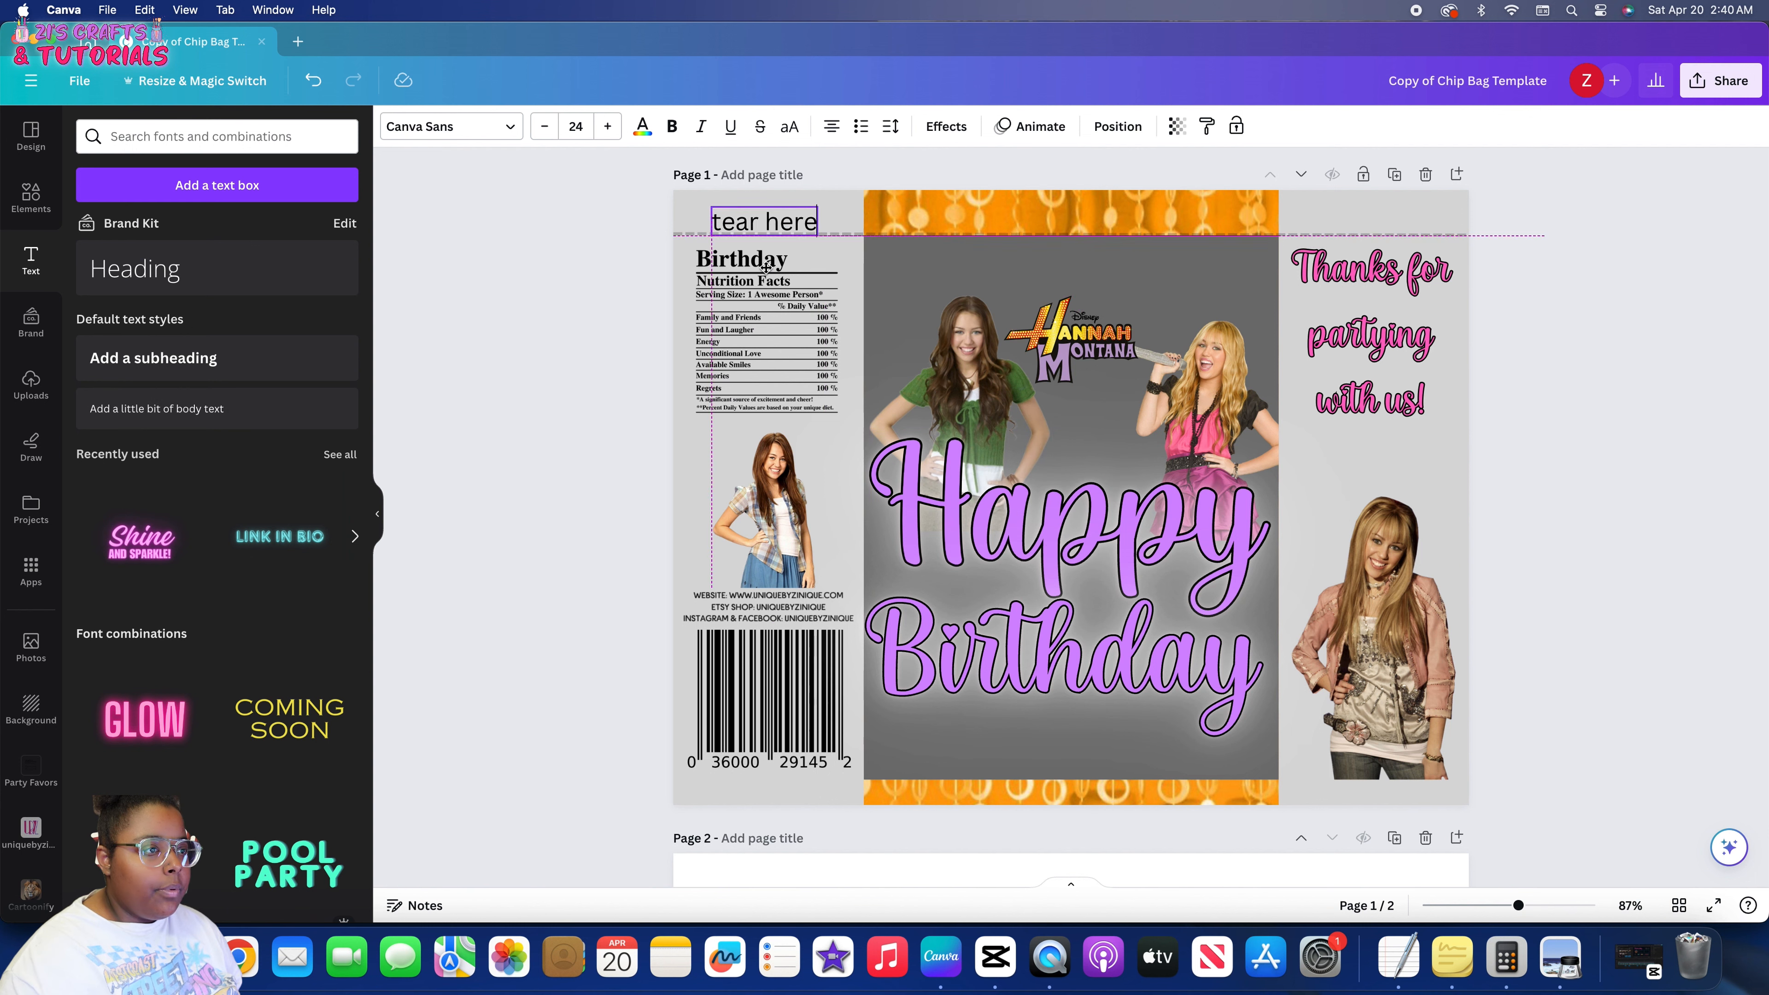
left_click_drag(799, 268, 920, 218)
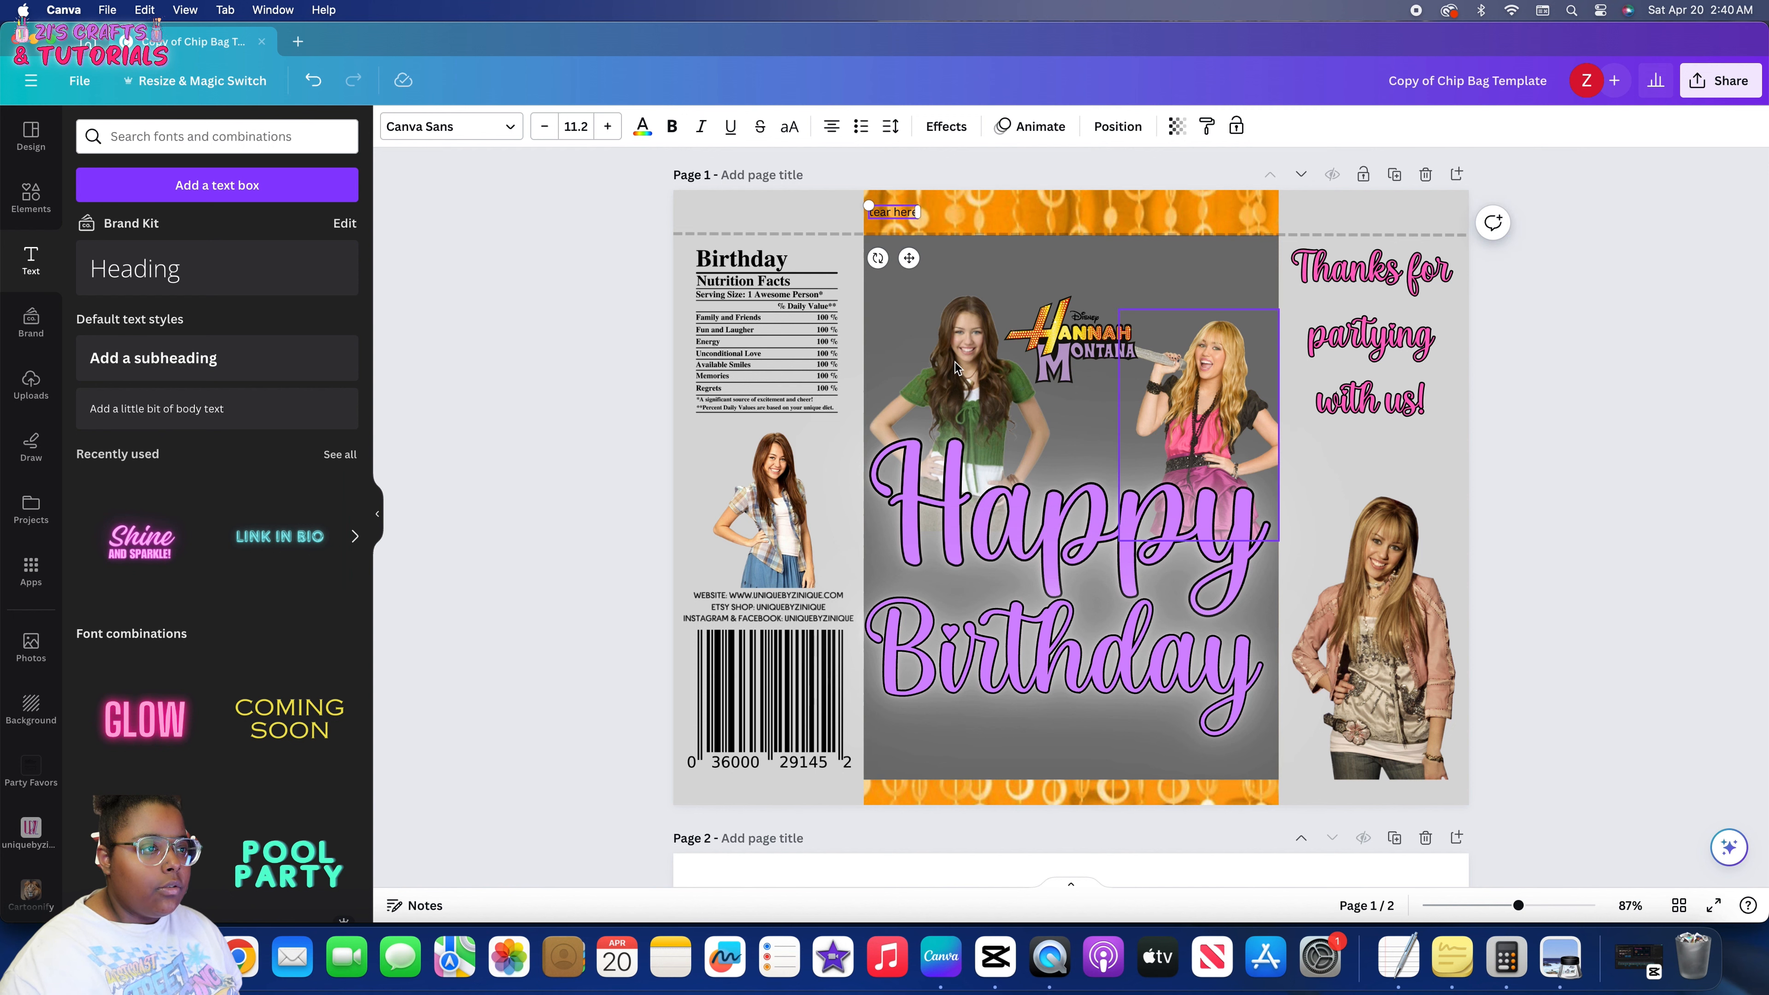
left_click_drag(907, 270, 911, 282)
Delete both light grey side panels and the dark grey front rectangle so the orange background fills the page
left_click(784, 215)
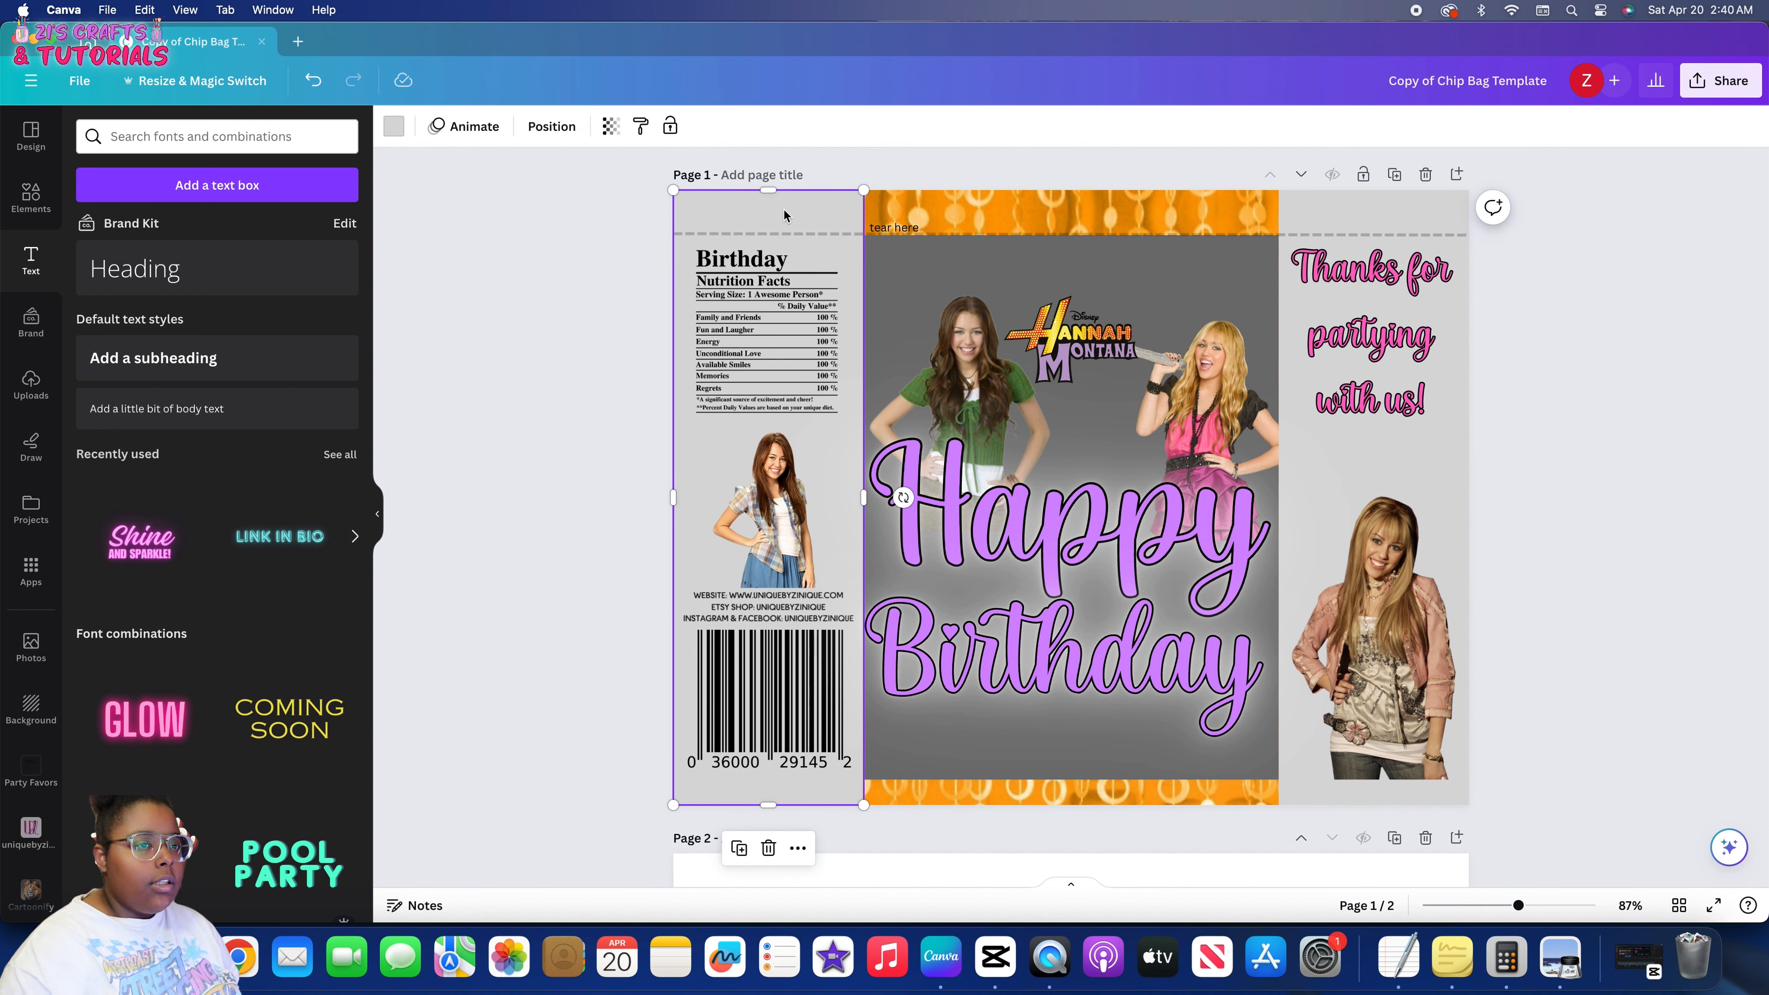
left_click(1323, 215, "shift")
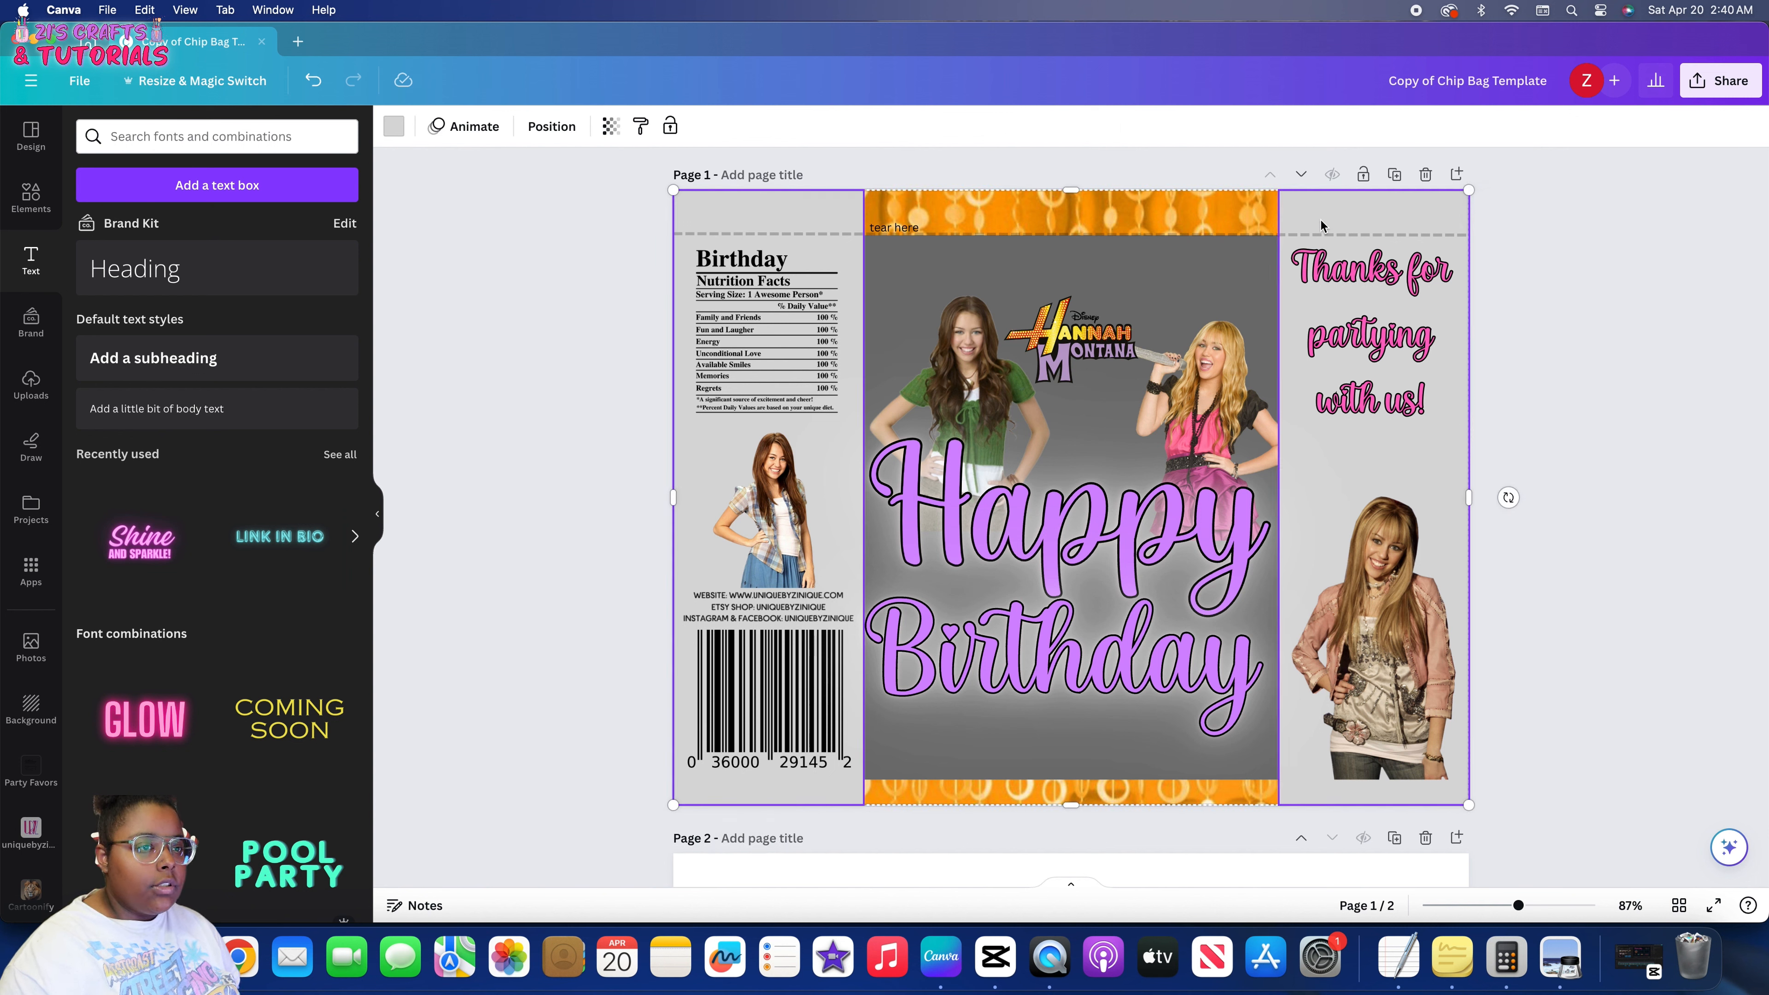
key("Delete")
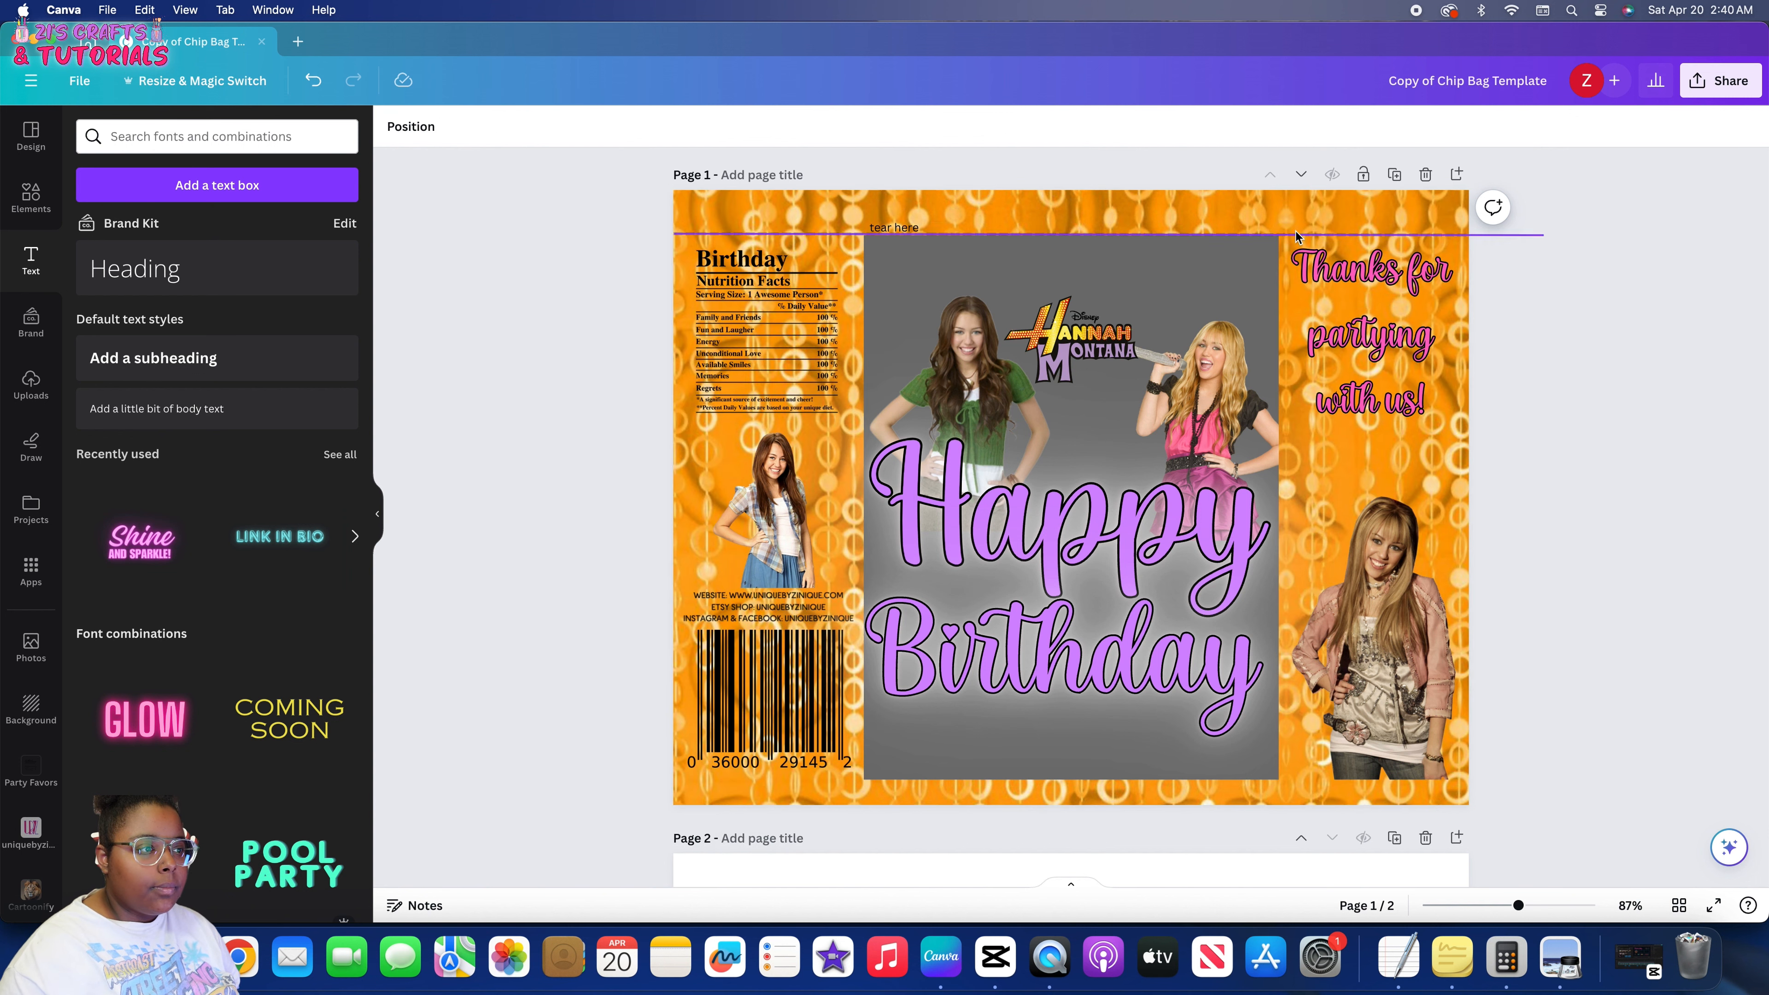
left_click(1271, 260)
key("Delete")
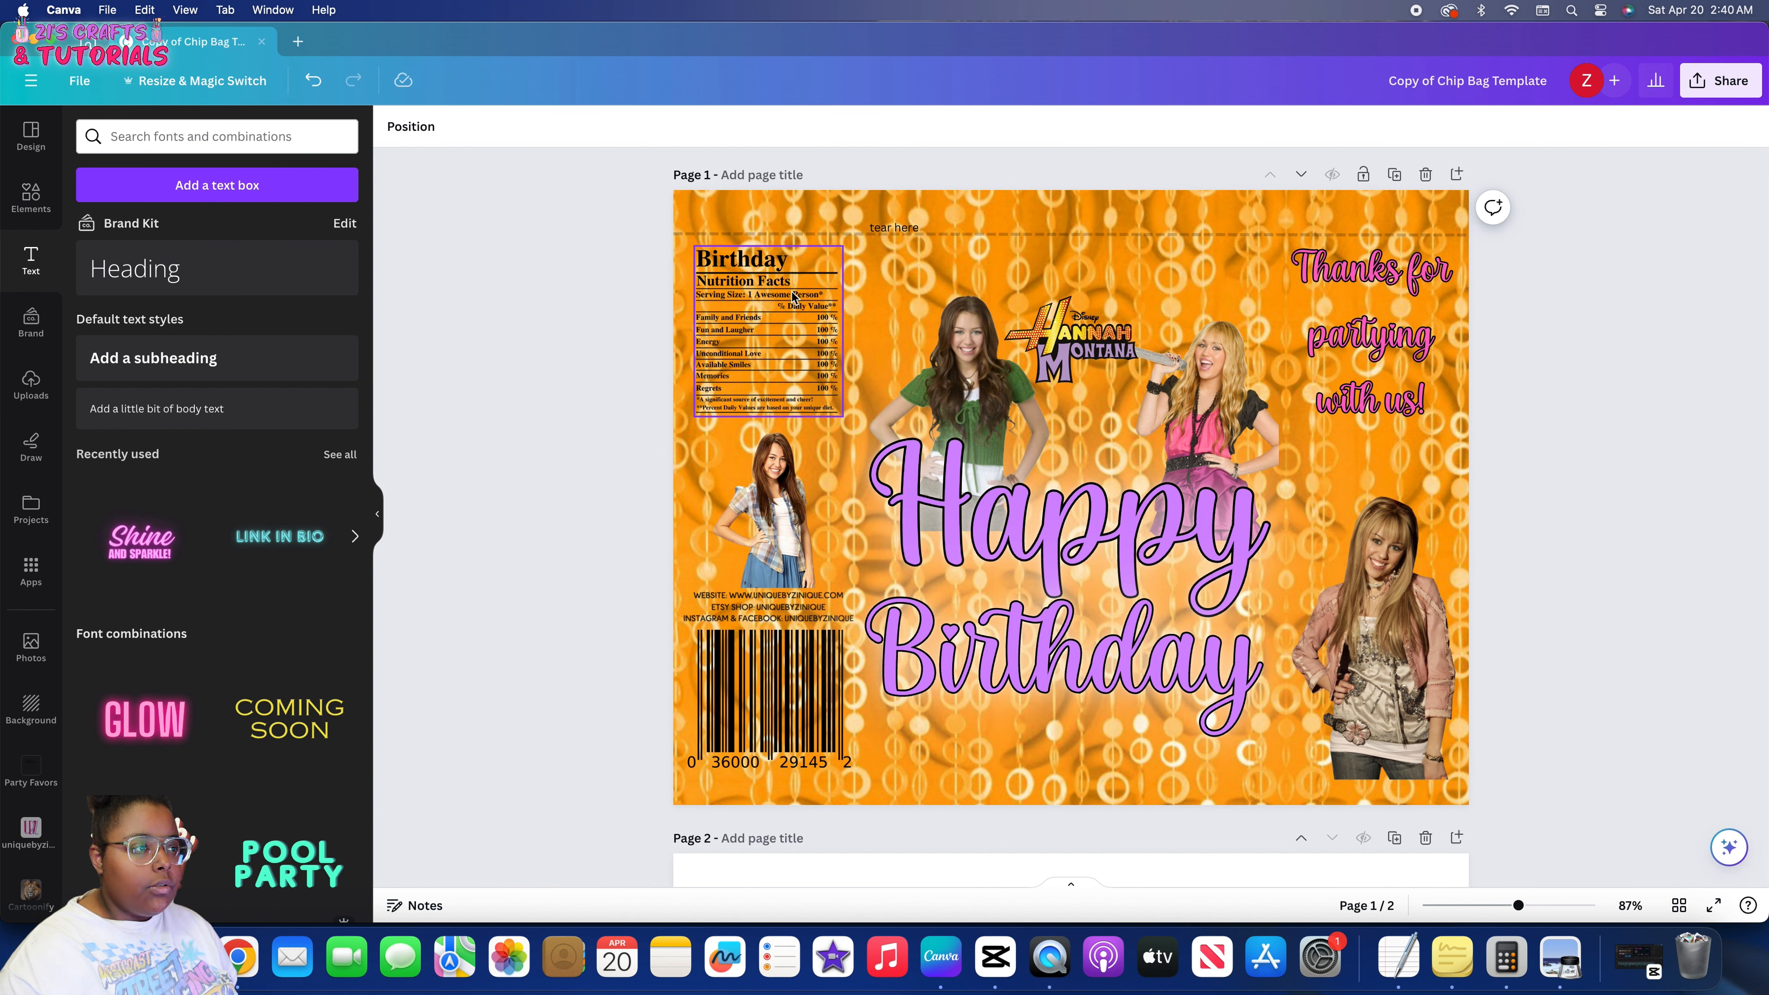
Raise the dashed line's transparency value to 100 and select it together with the "tear here" text
left_click(716, 235)
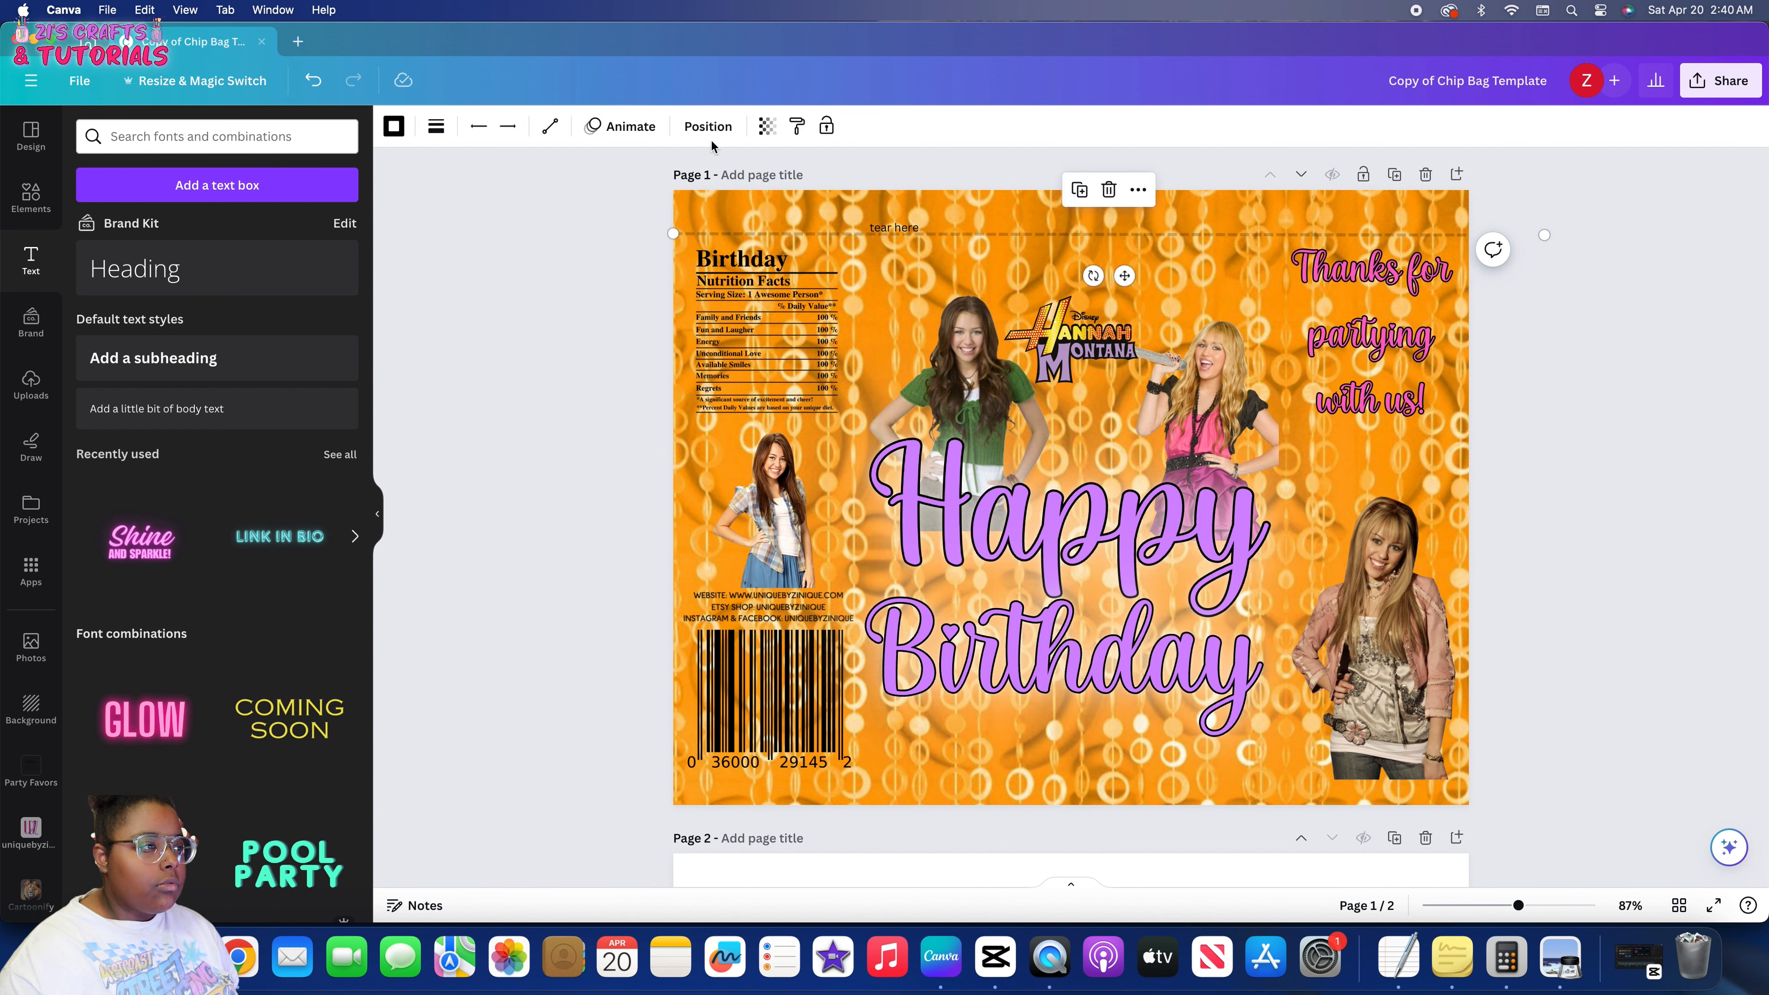
left_click(701, 131)
left_click(770, 134)
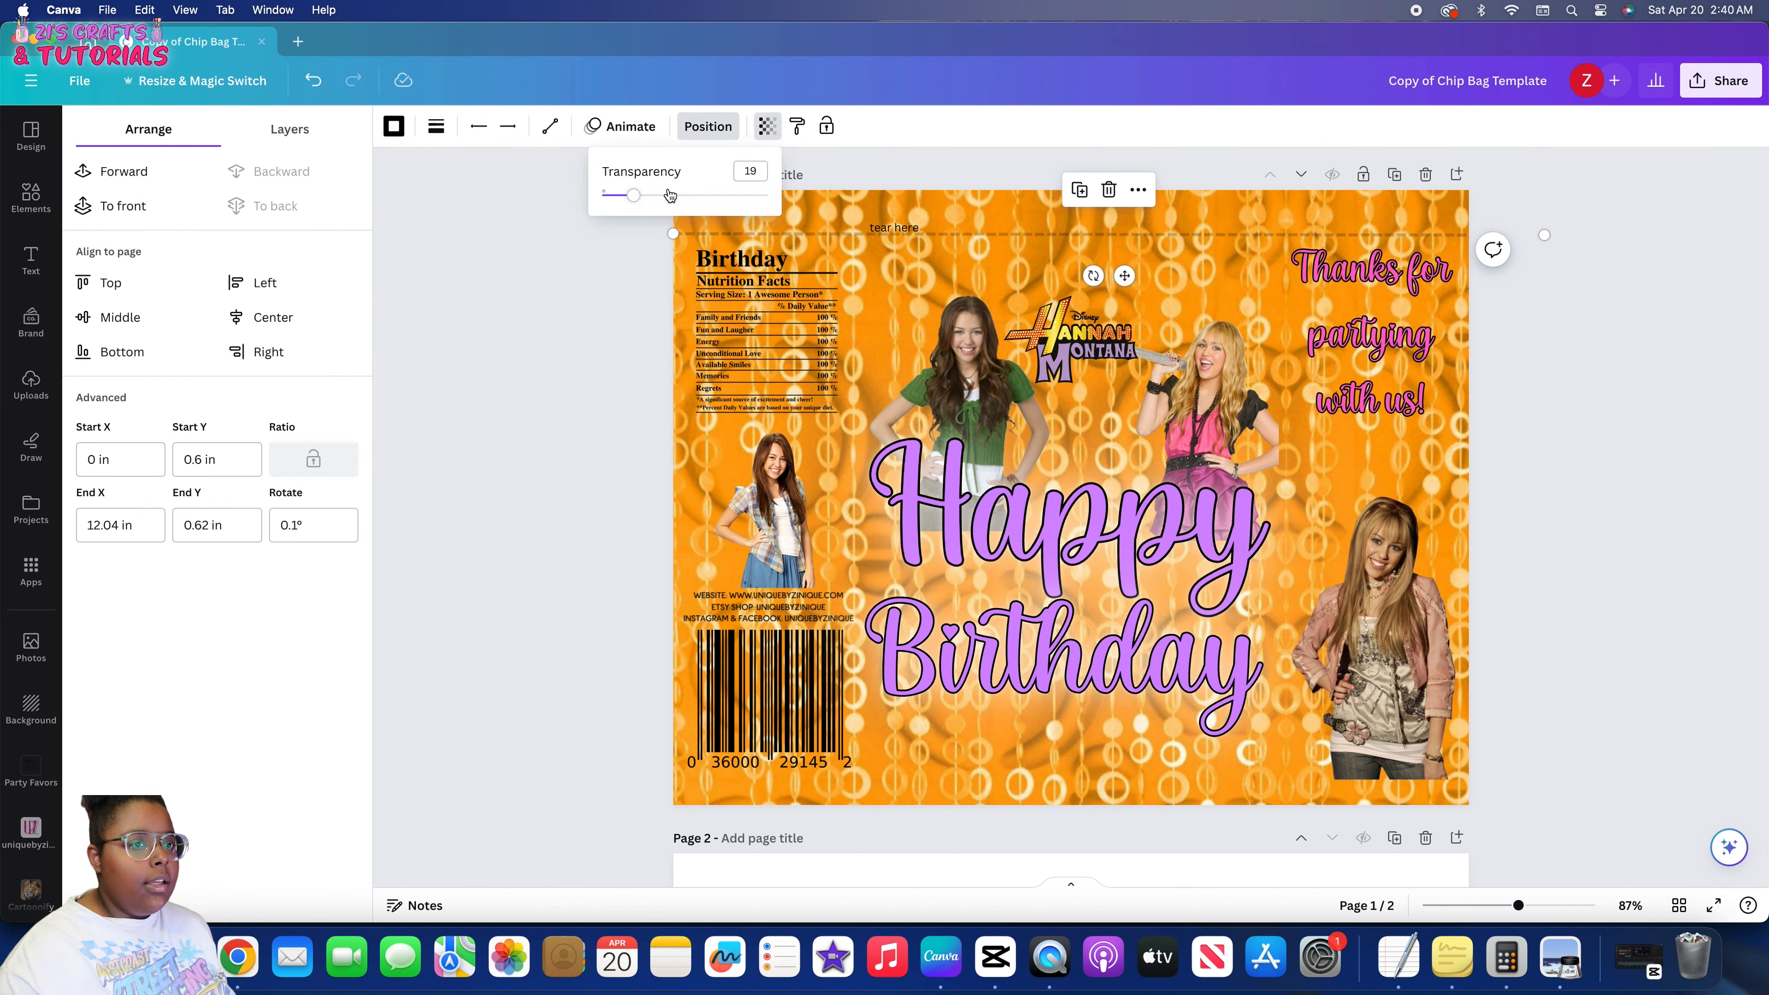
left_click_drag(670, 195, 766, 195)
left_click(767, 125)
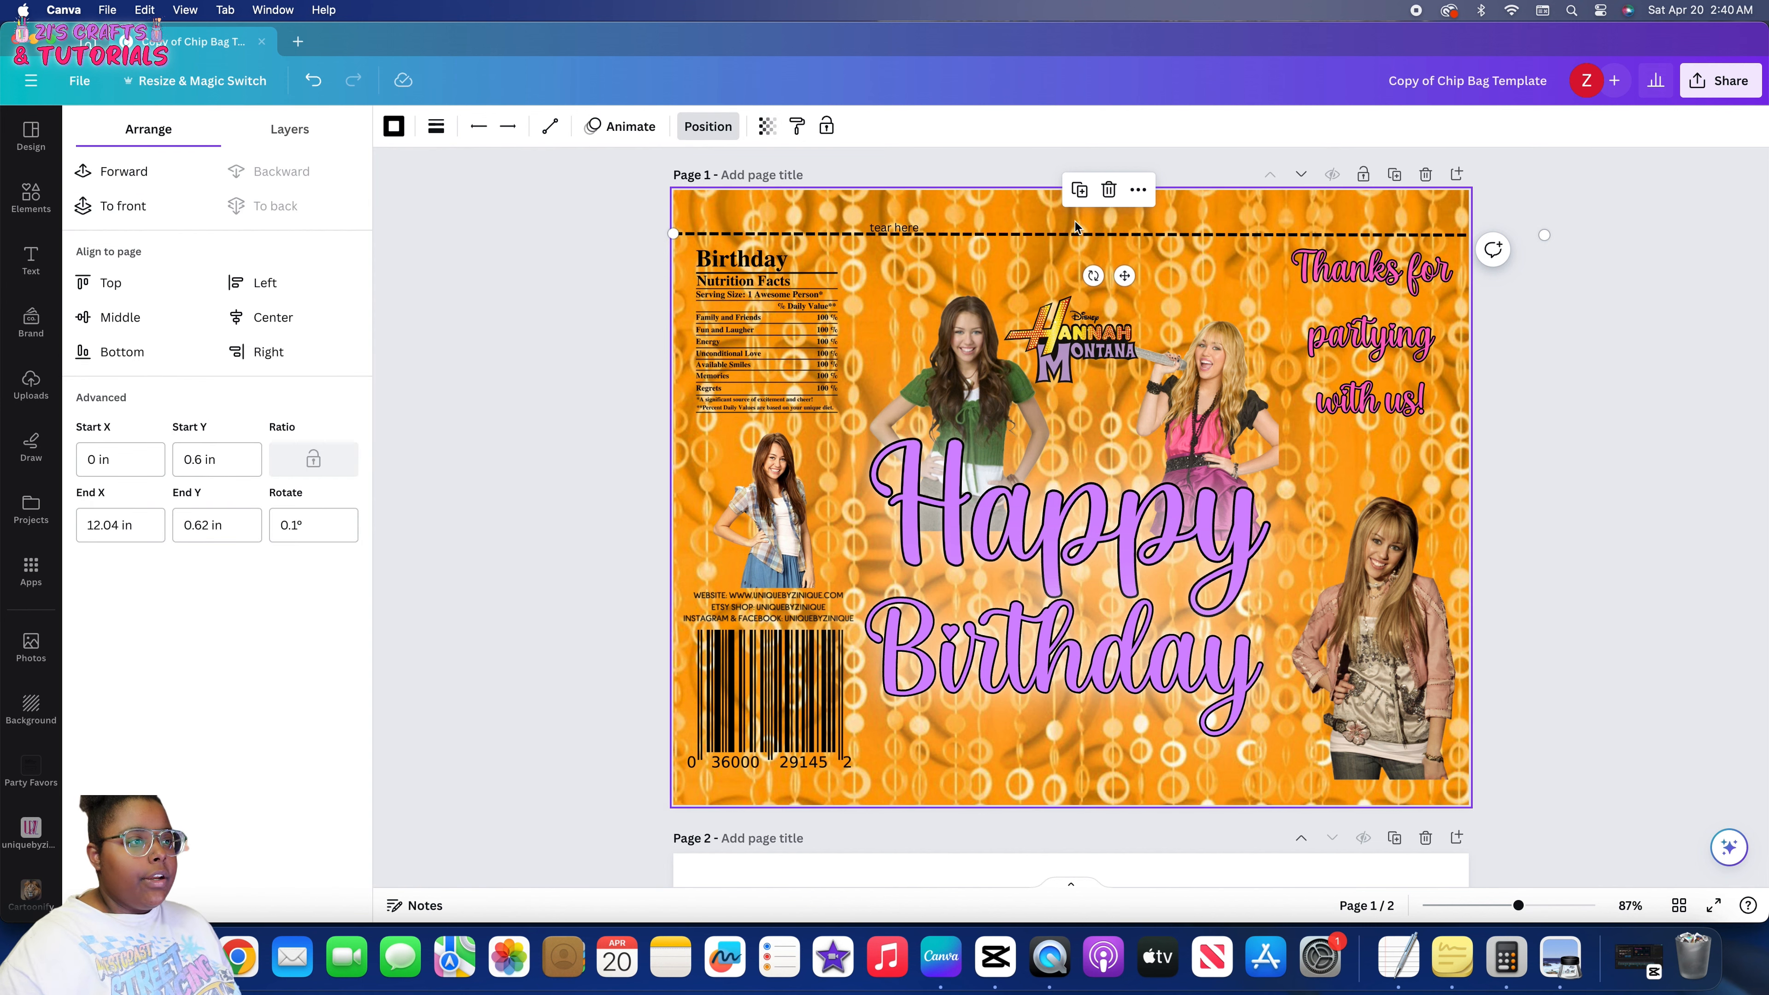
left_click(914, 227, "shift")
Undo the dashed line's transparency change and the deletion of the grey rectangle and side panels
key("super+z")
key("super+z")
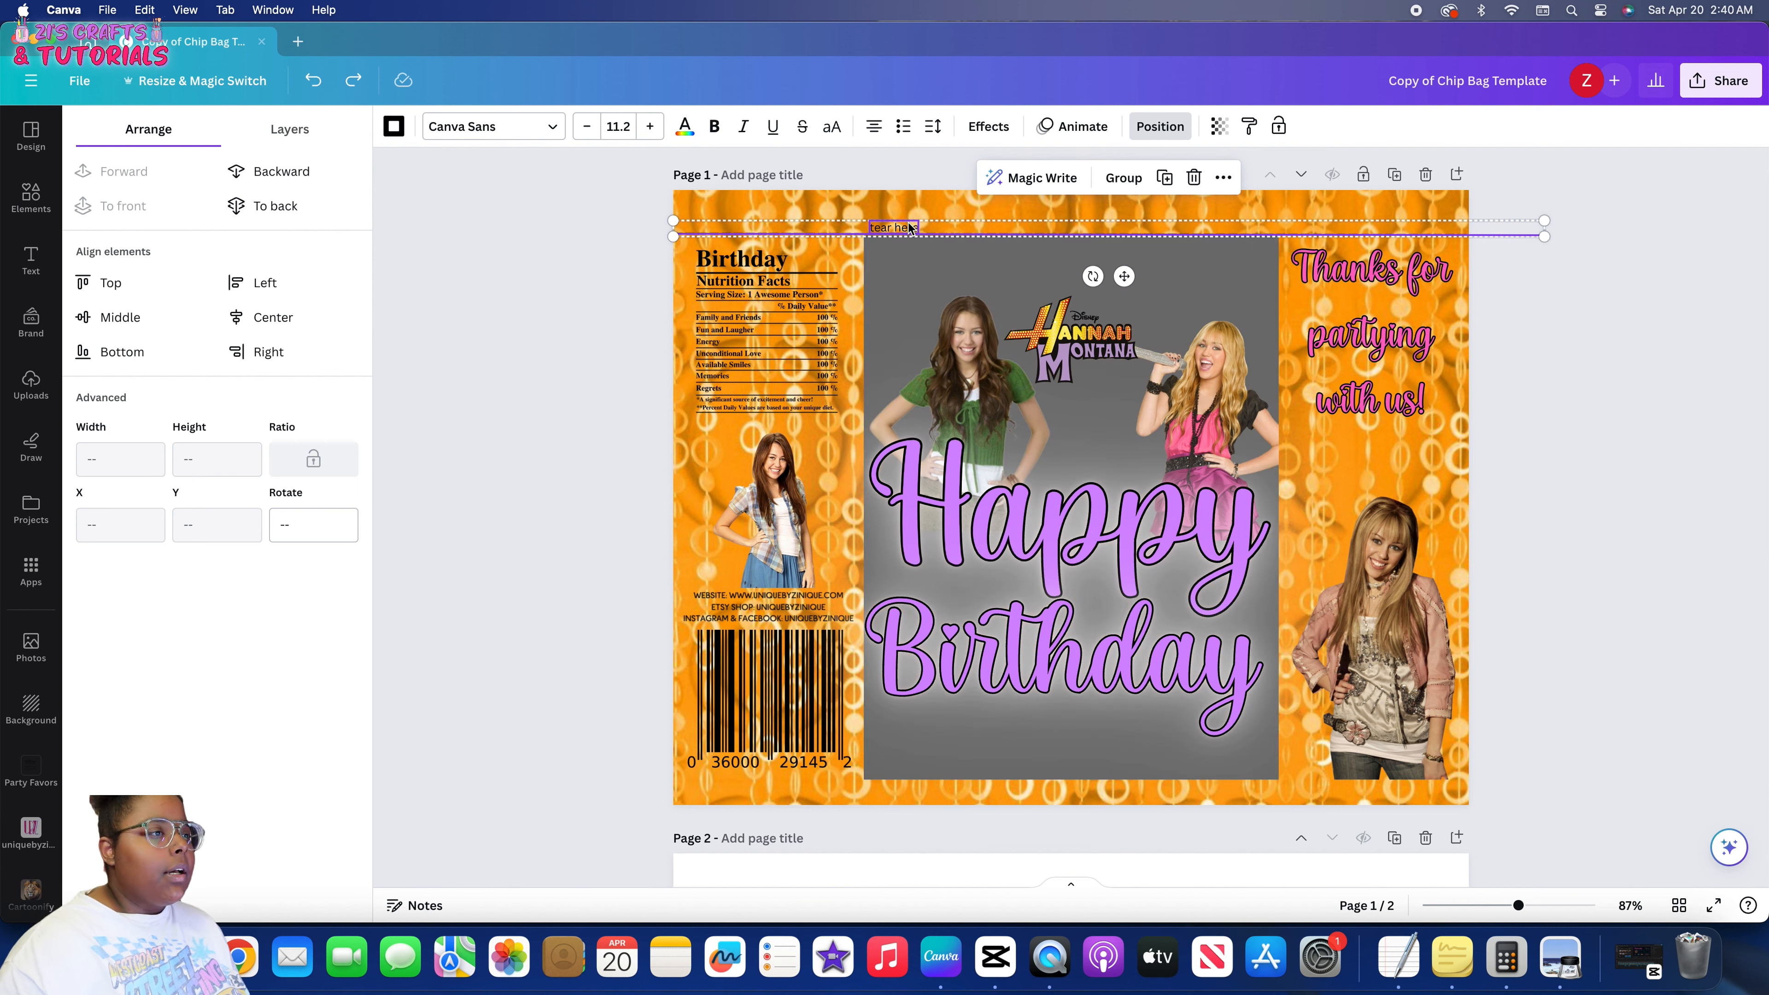
key("super+z")
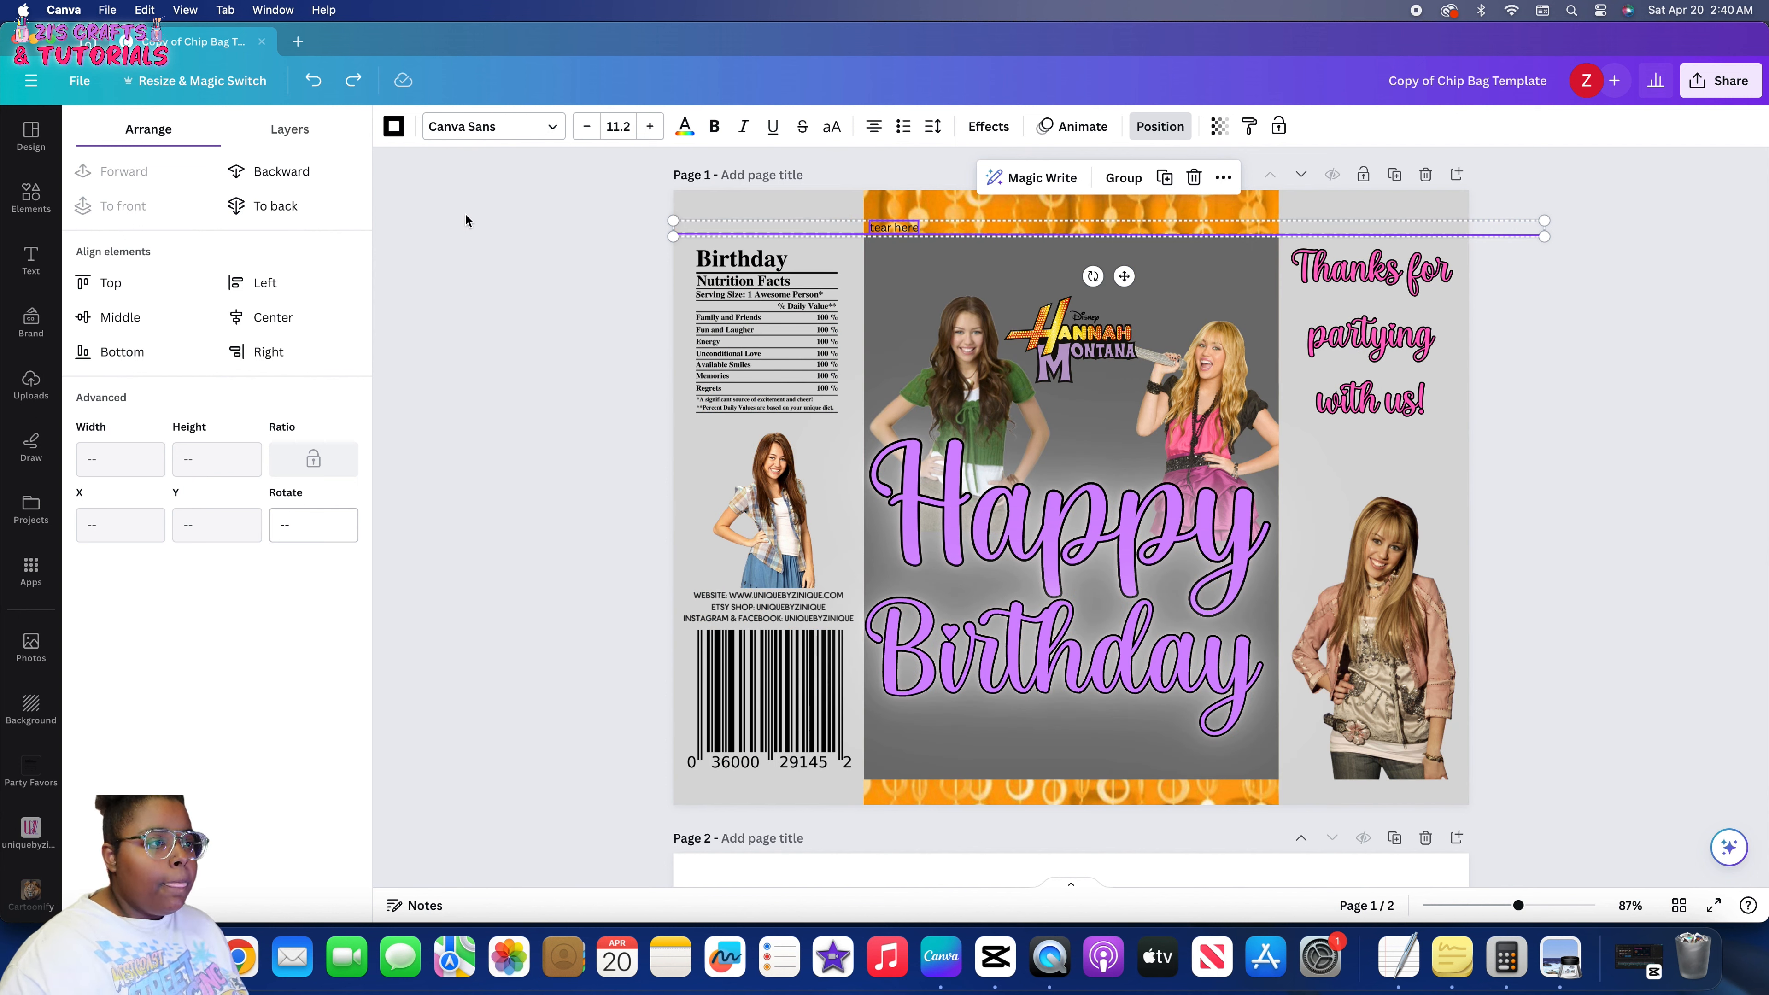
left_click(837, 230)
left_click(944, 210)
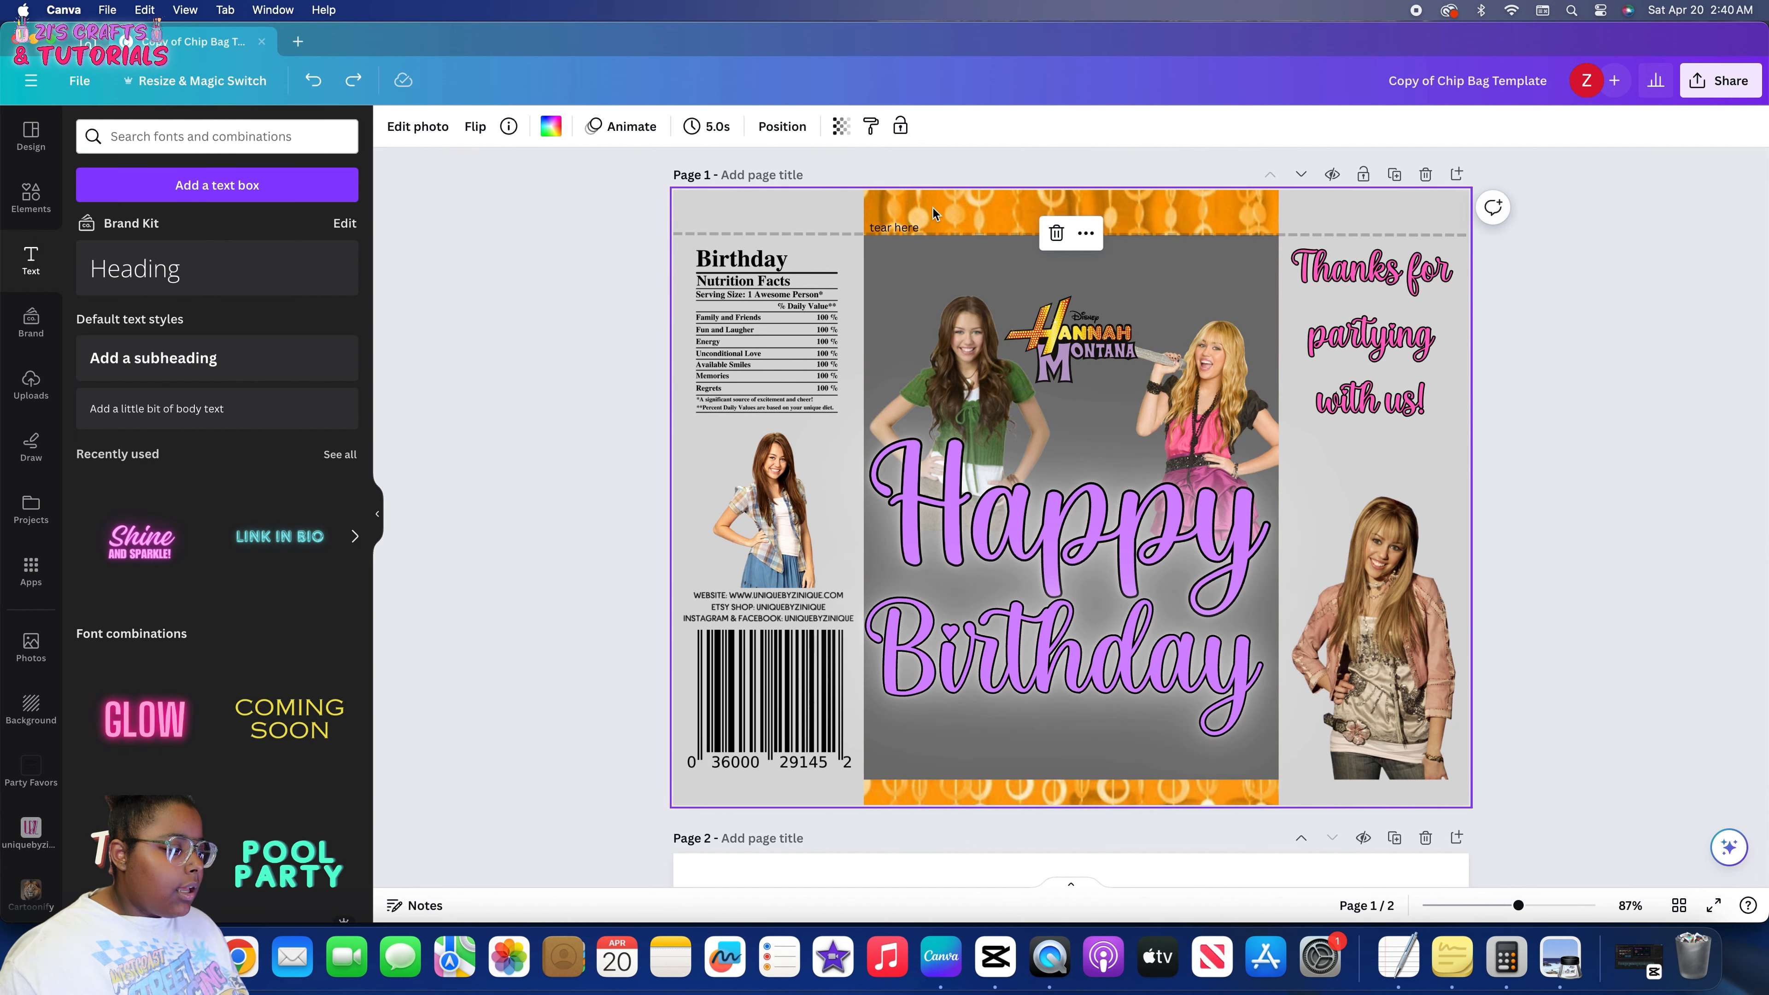
Switch to Safari, copy the purple Hannah Montana Recolor Background image from the background search results, and return to Canva
left_click(185, 957)
scroll(485, 392, "up", 15)
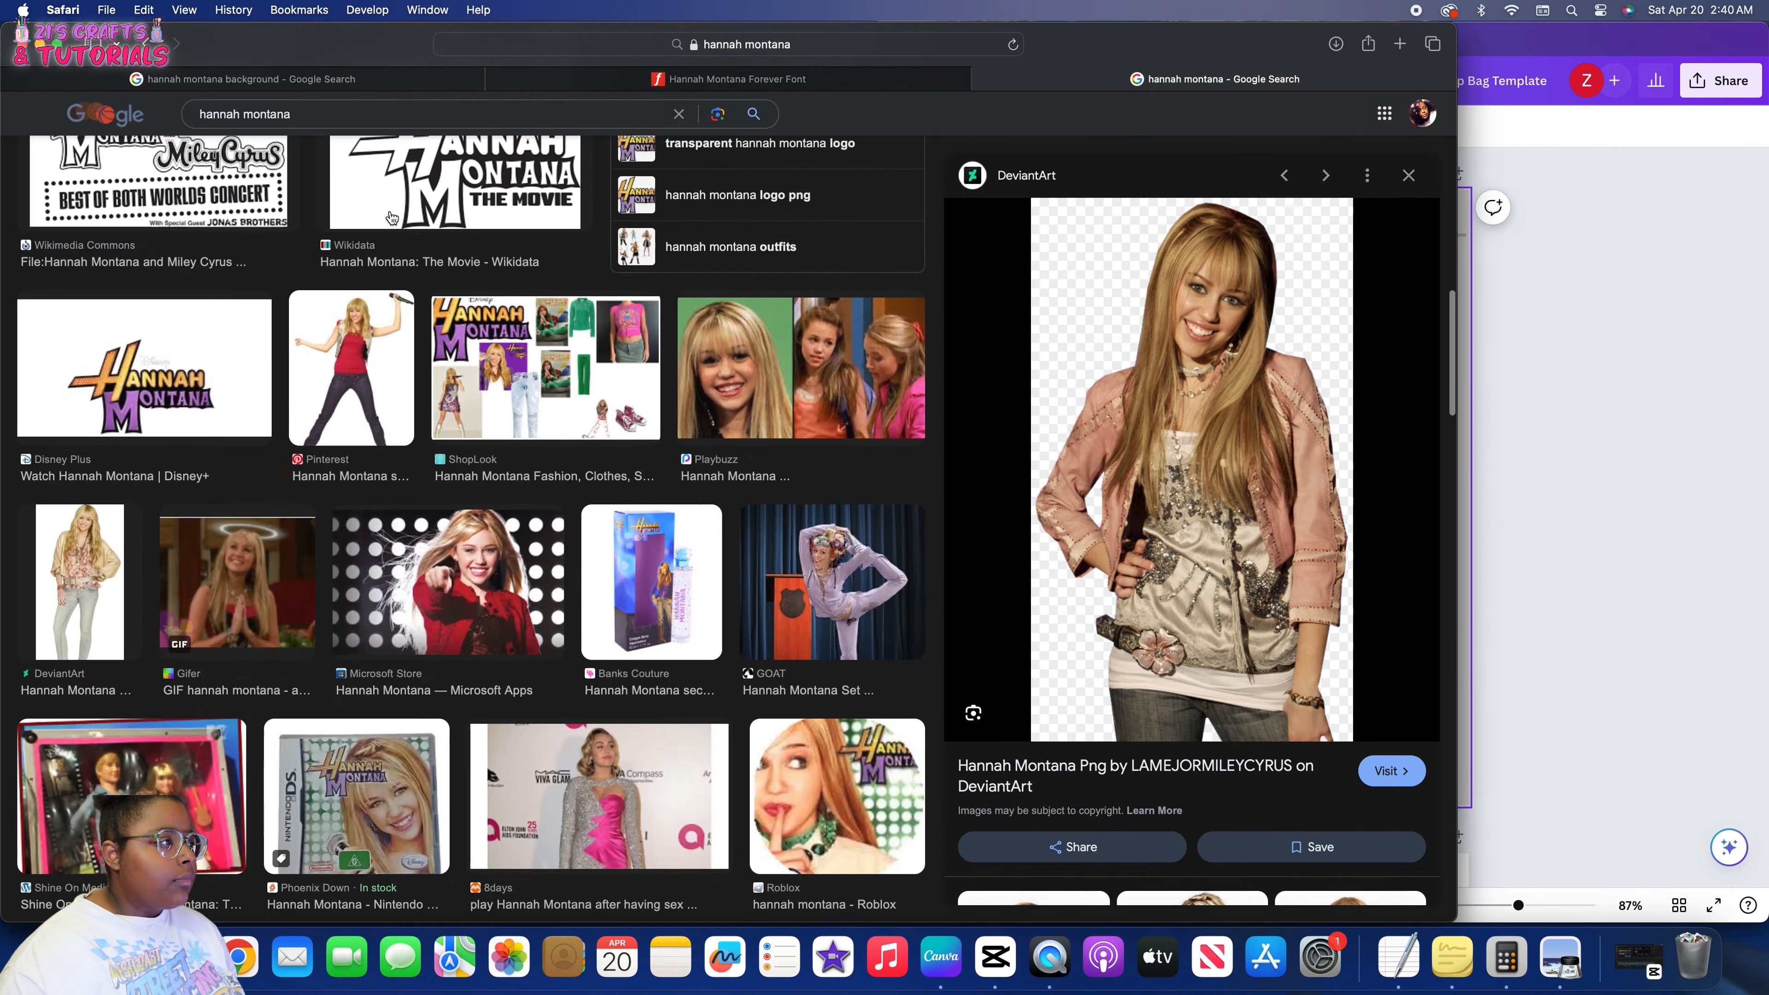
left_click(367, 84)
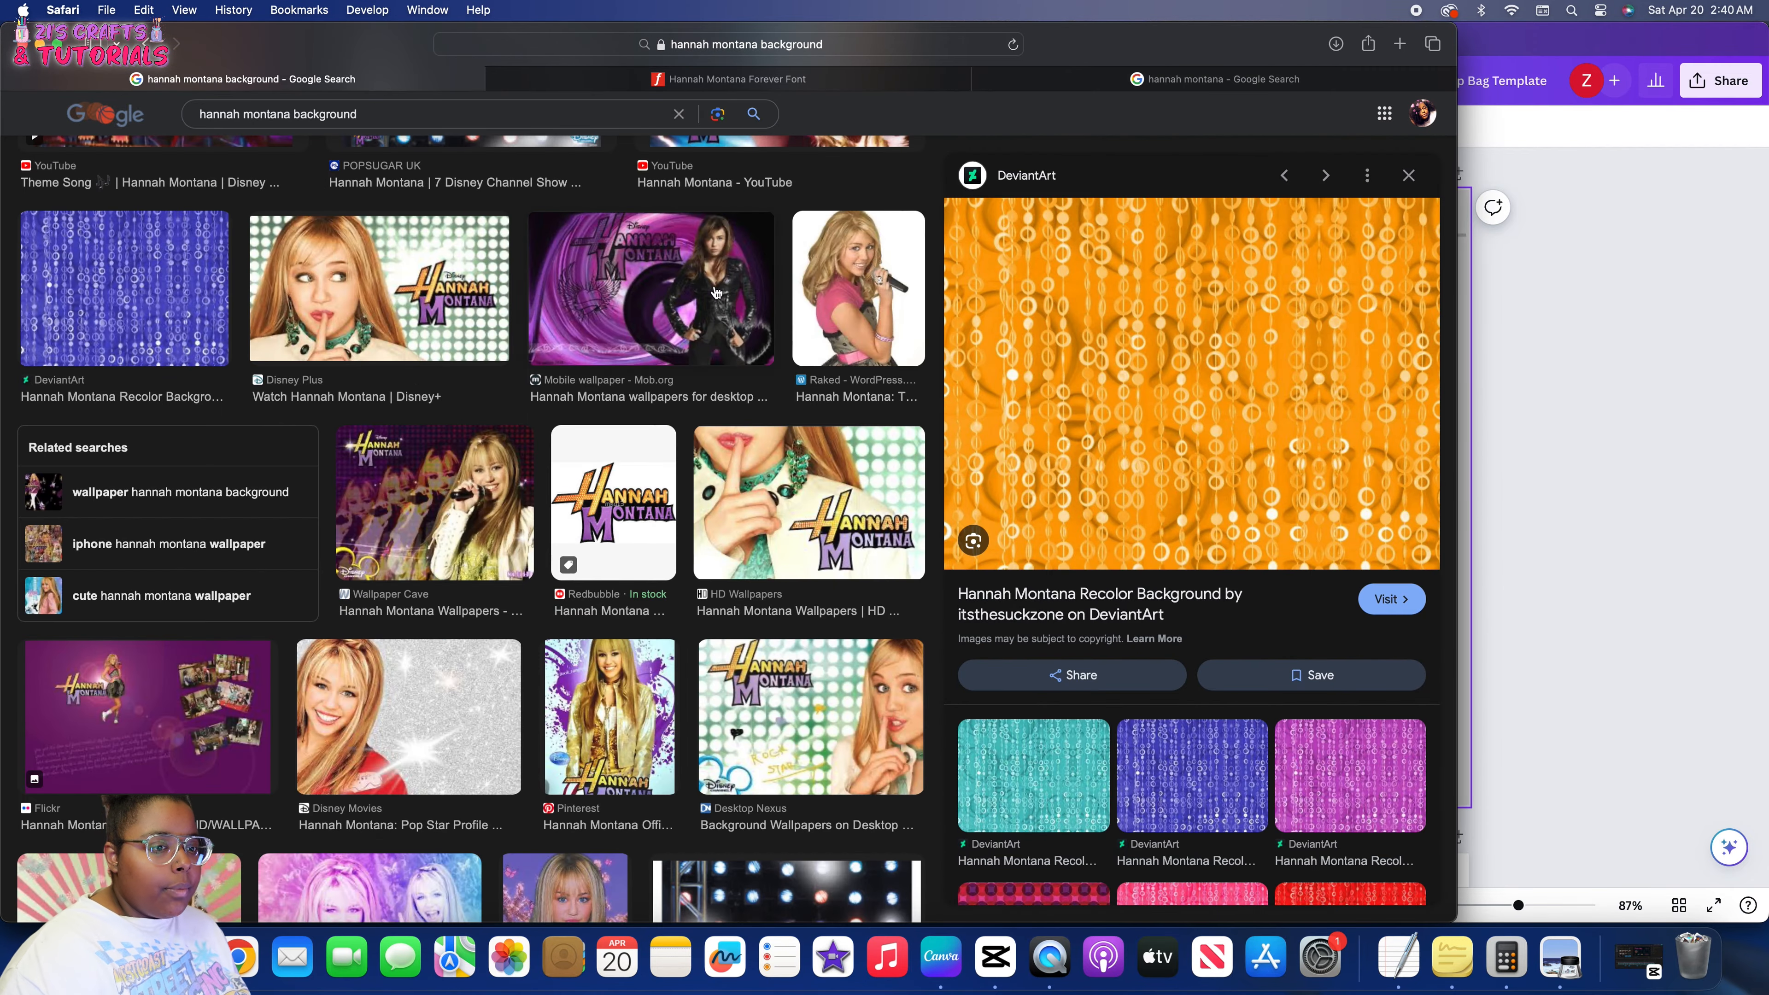
scroll(1211, 414, "down", 5)
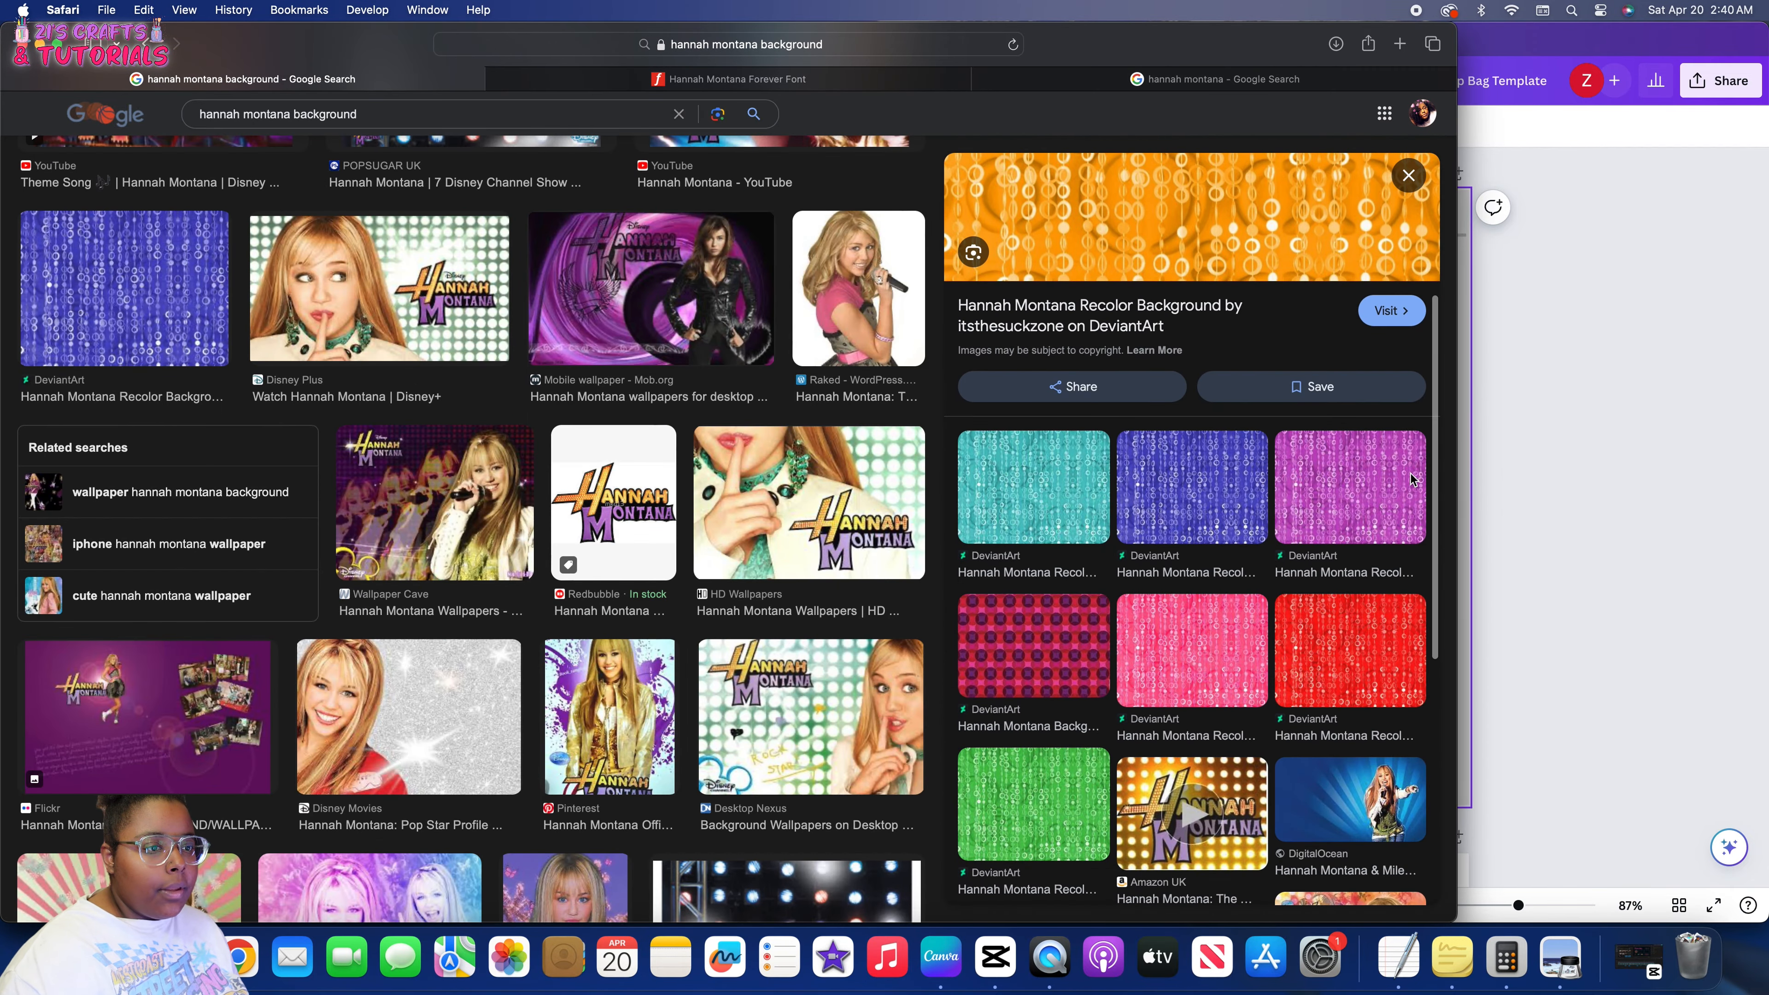
left_click(1414, 480)
right_click(1369, 473)
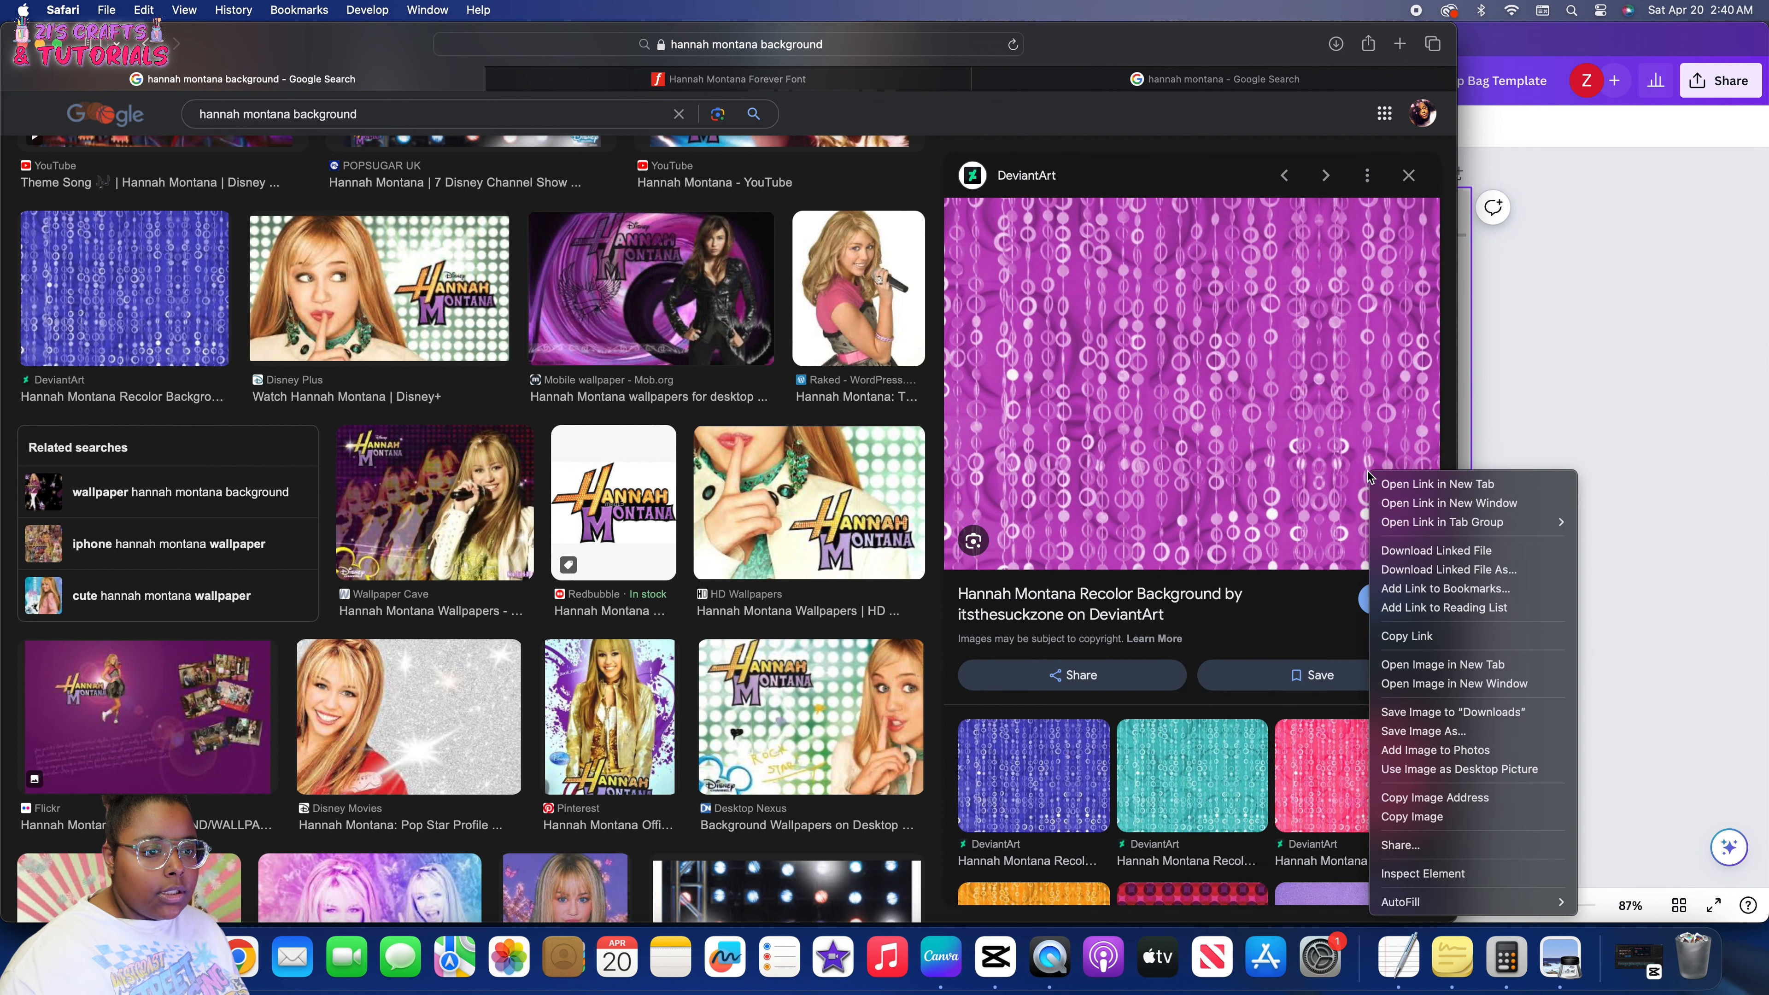
left_click(1519, 807)
left_click(1535, 729)
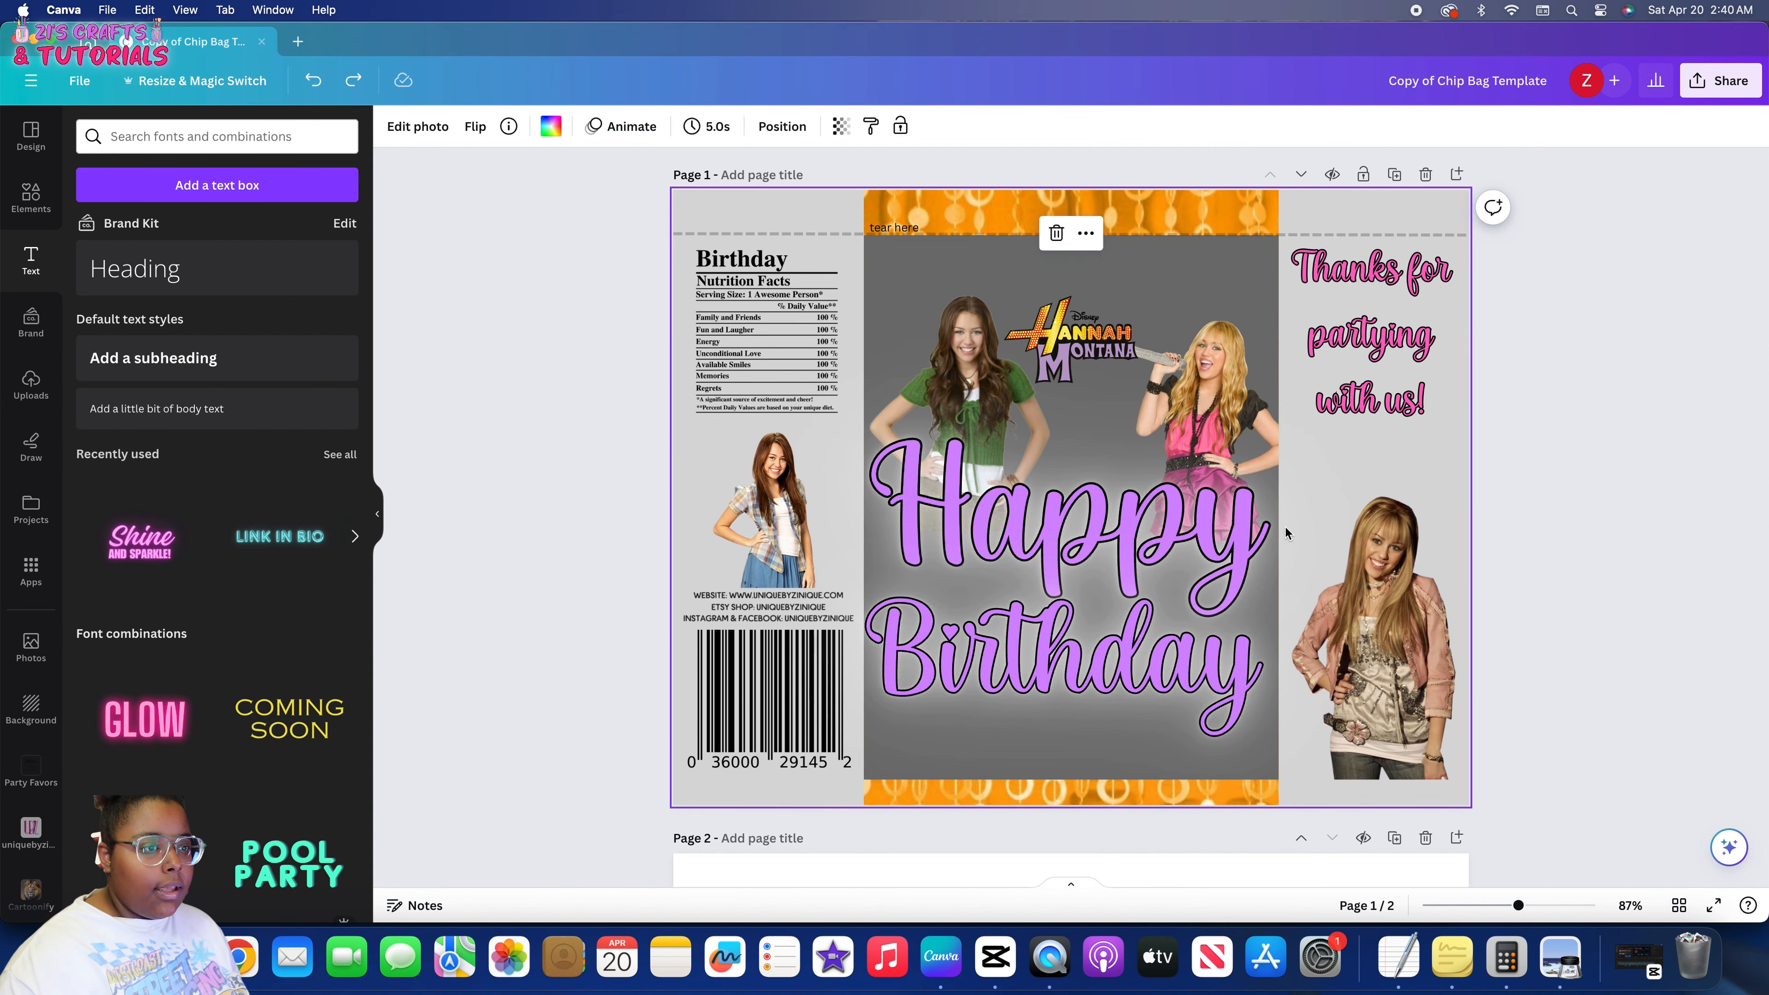
Paste the purple beaded image as the page background and restore the grey side panels and front rectangle
key("cmd+v")
right_click(1205, 404)
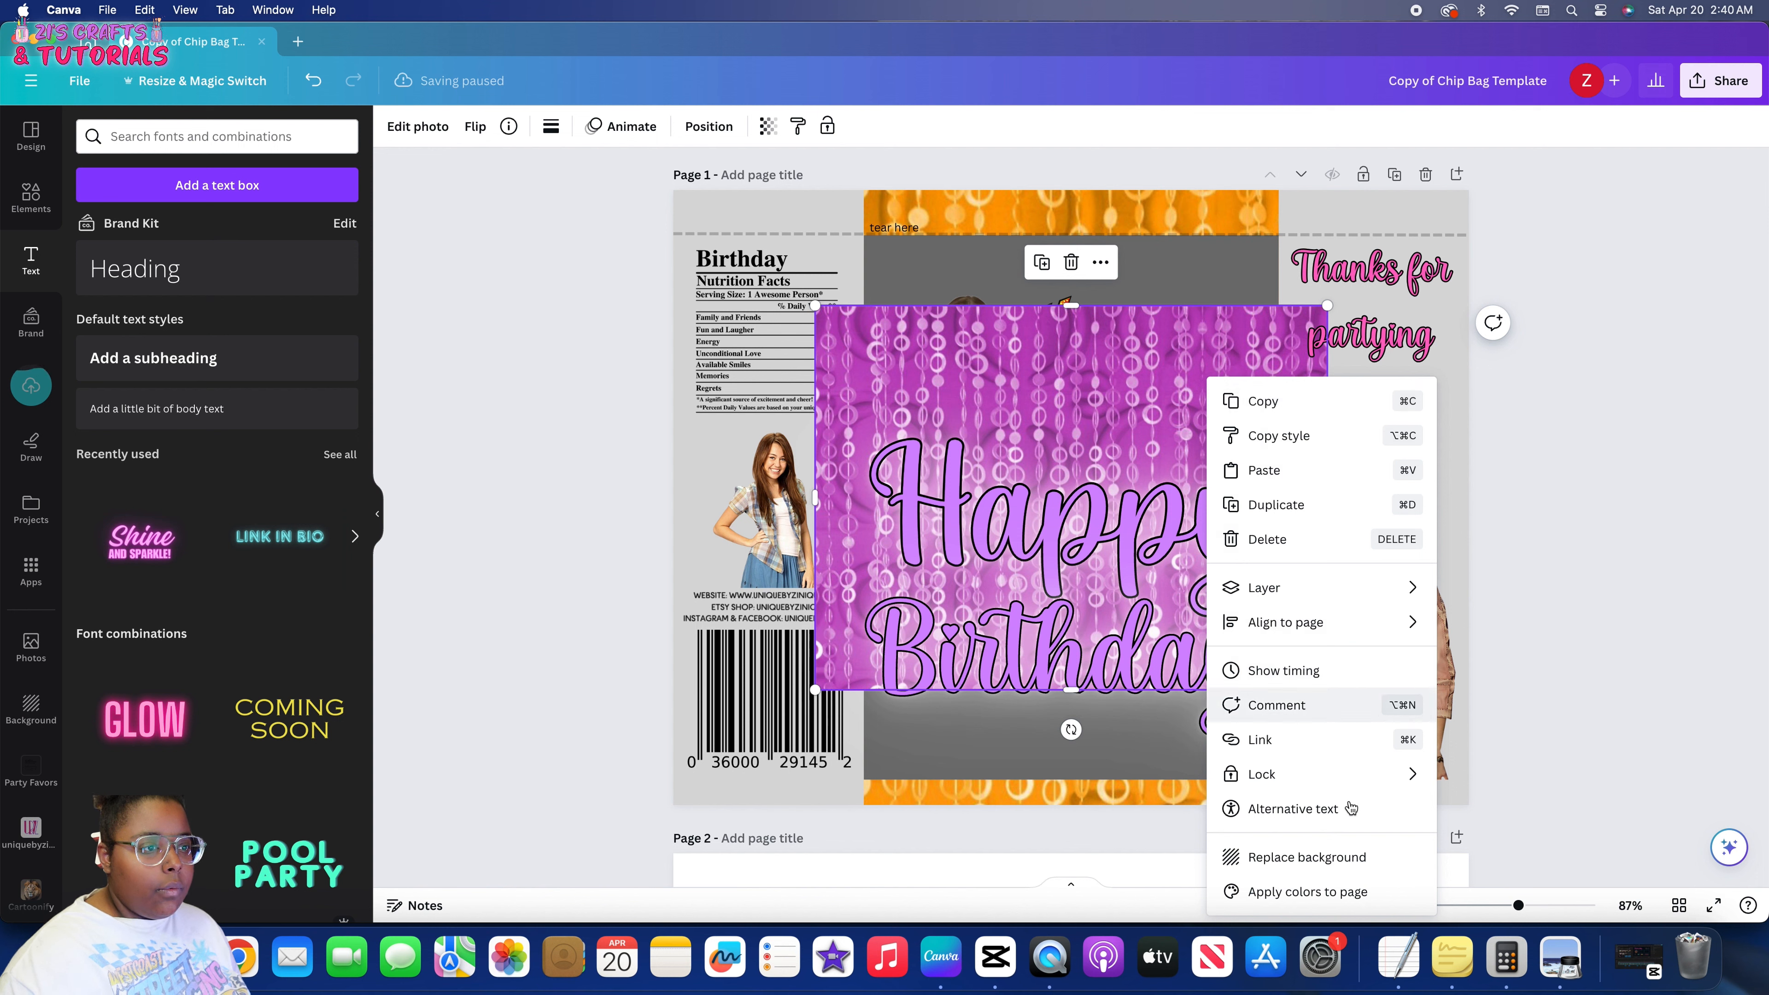
left_click(1323, 857)
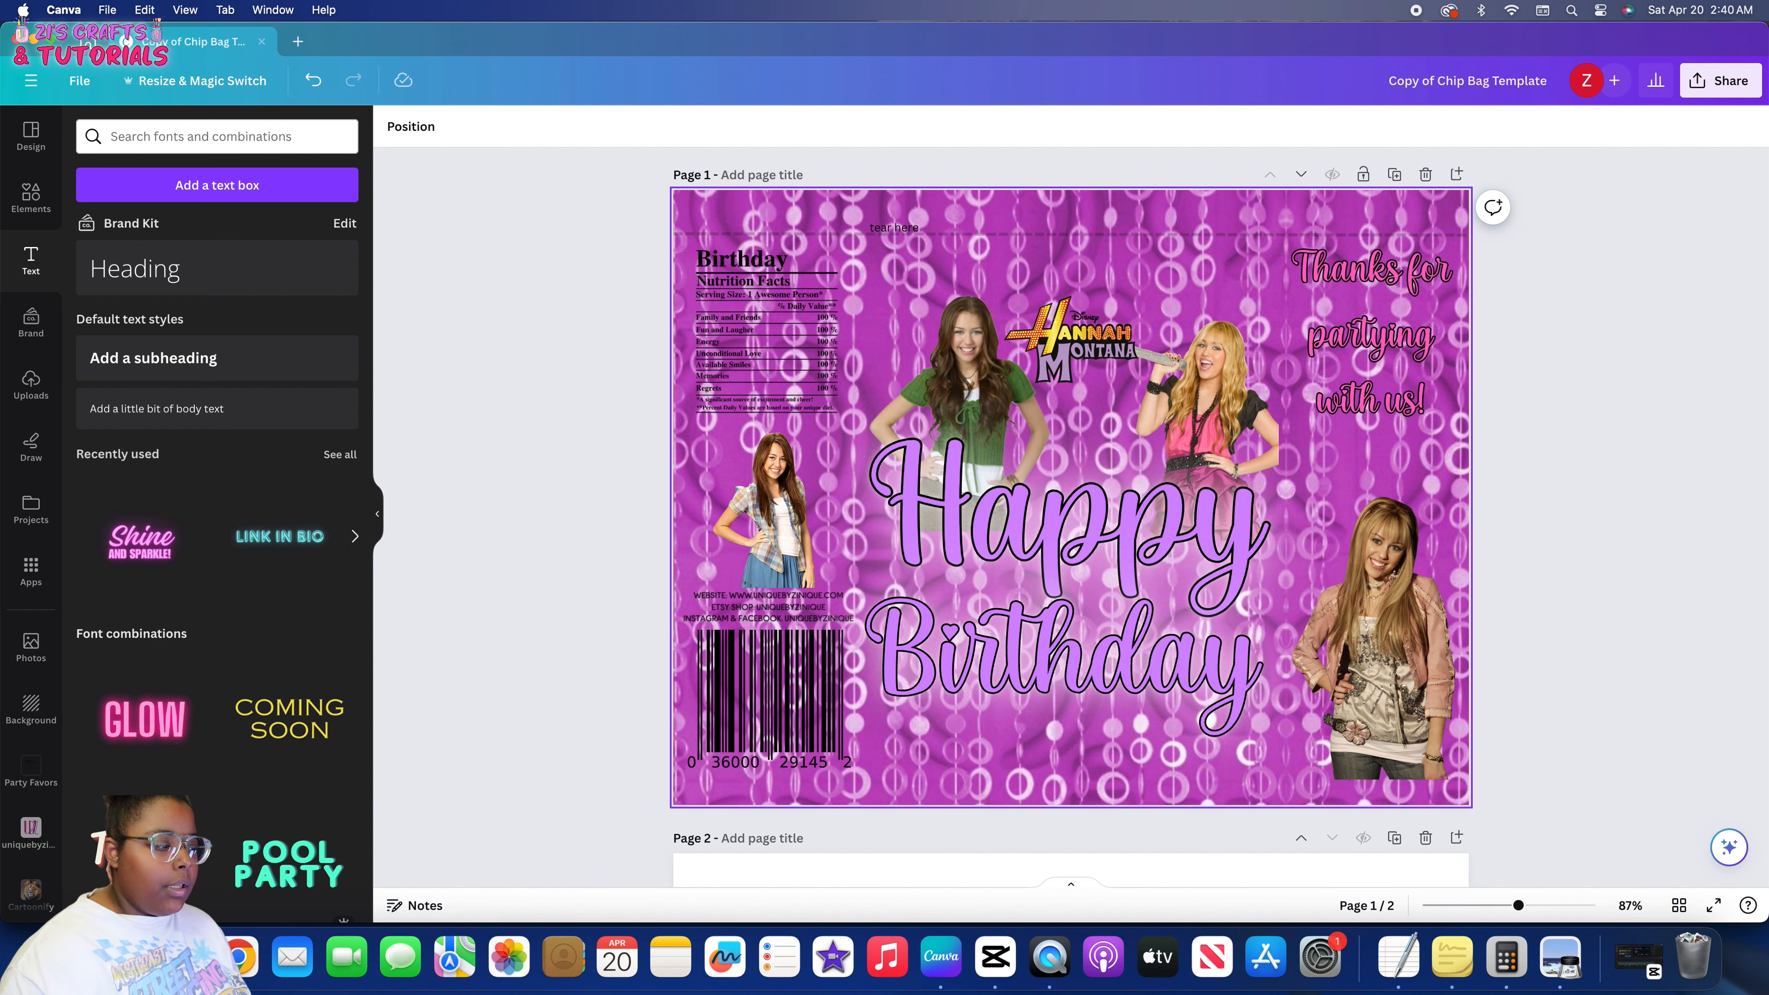
key("super+z")
Copy the pink version of the recolor background from Safari and make it the page background in Canva
left_click(185, 956)
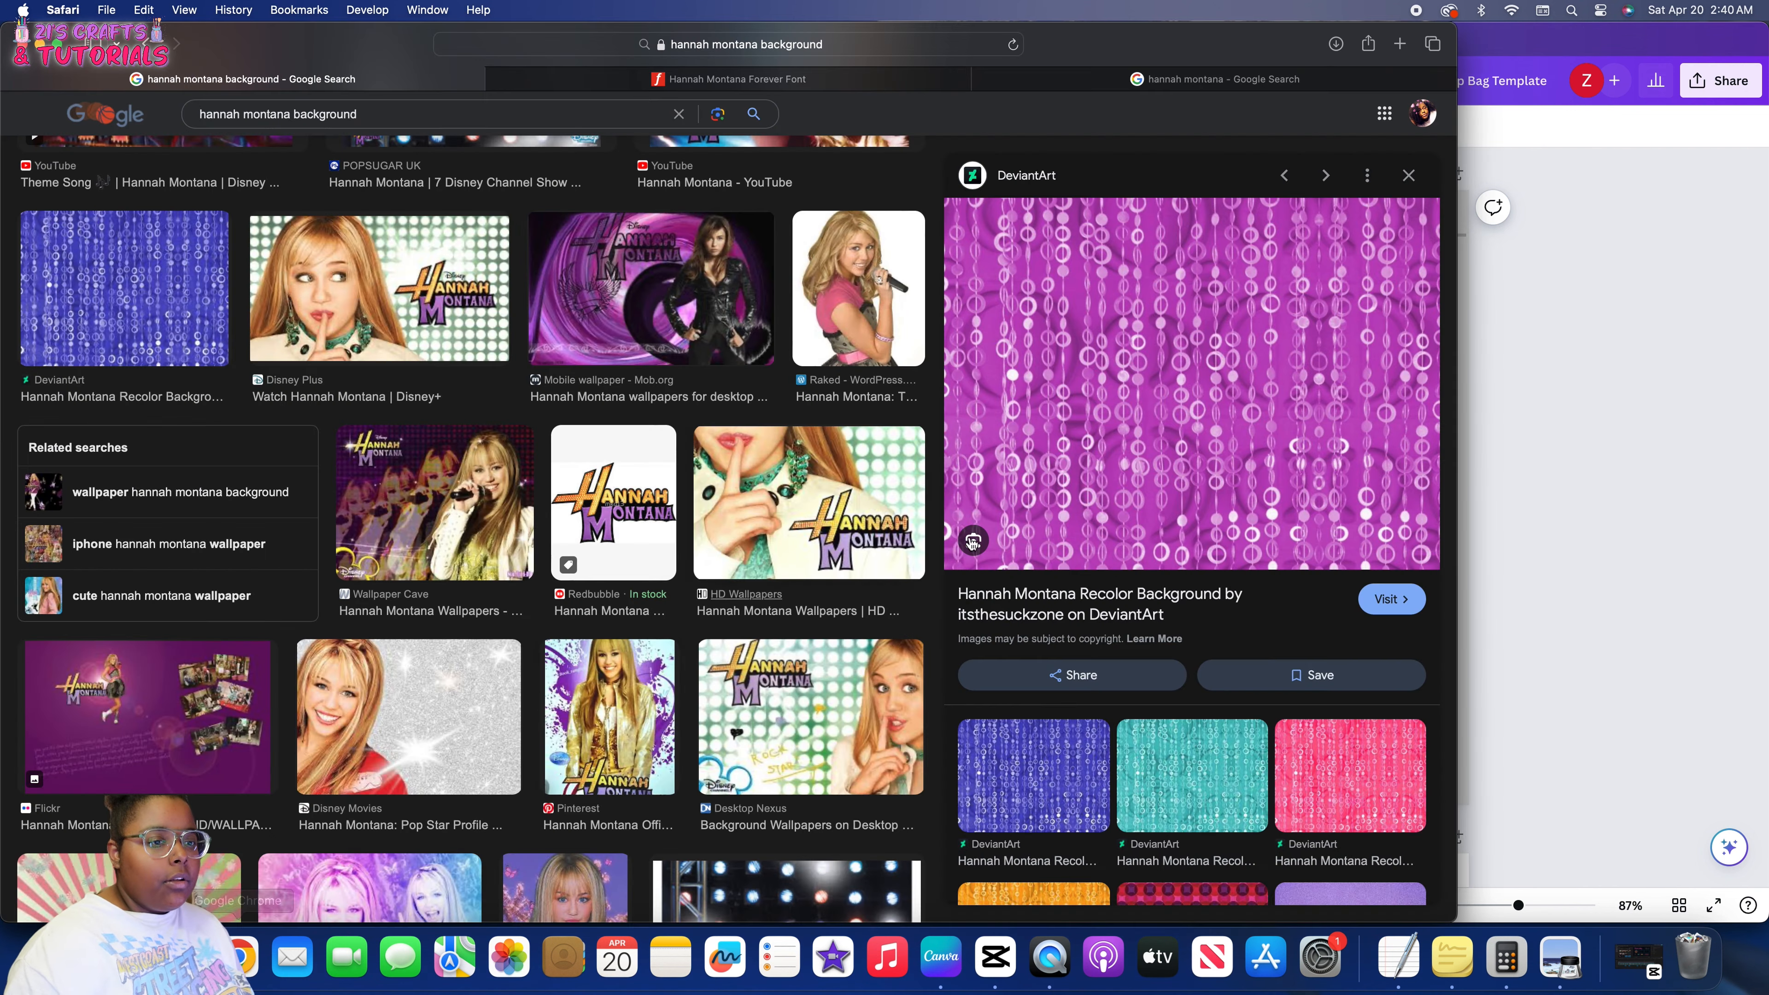
left_click(1350, 775)
right_click(1079, 463)
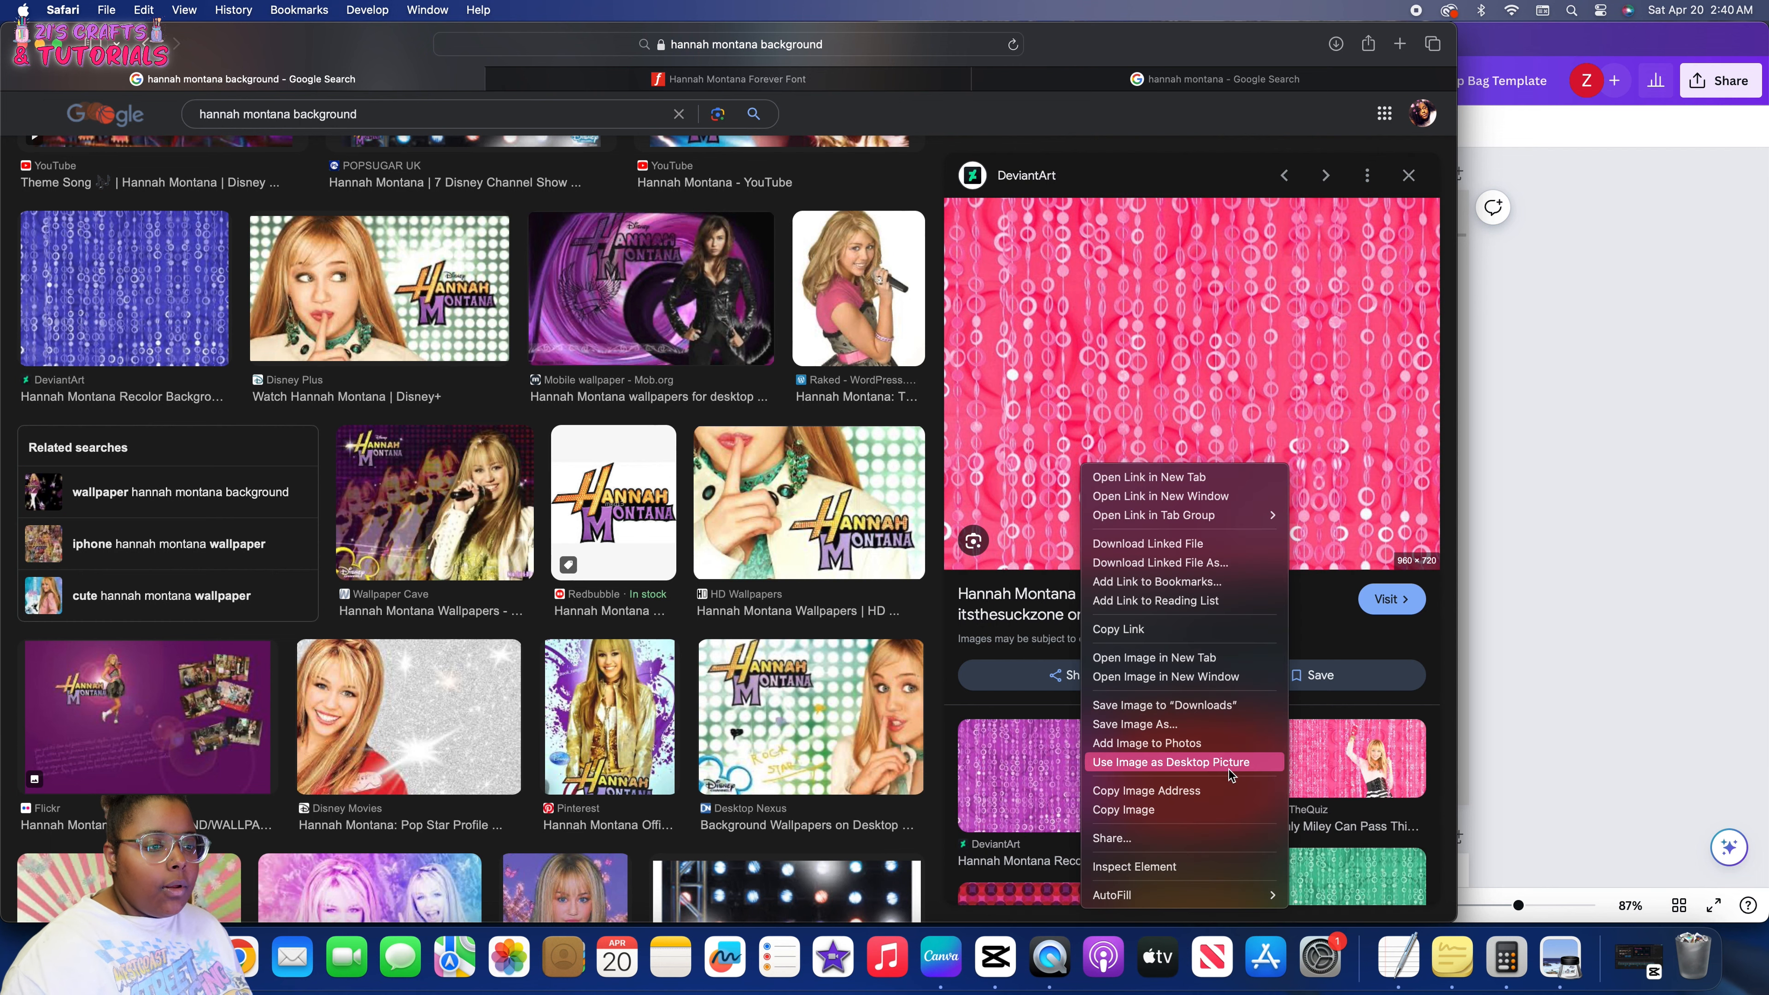
left_click(1234, 819)
left_click(1567, 738)
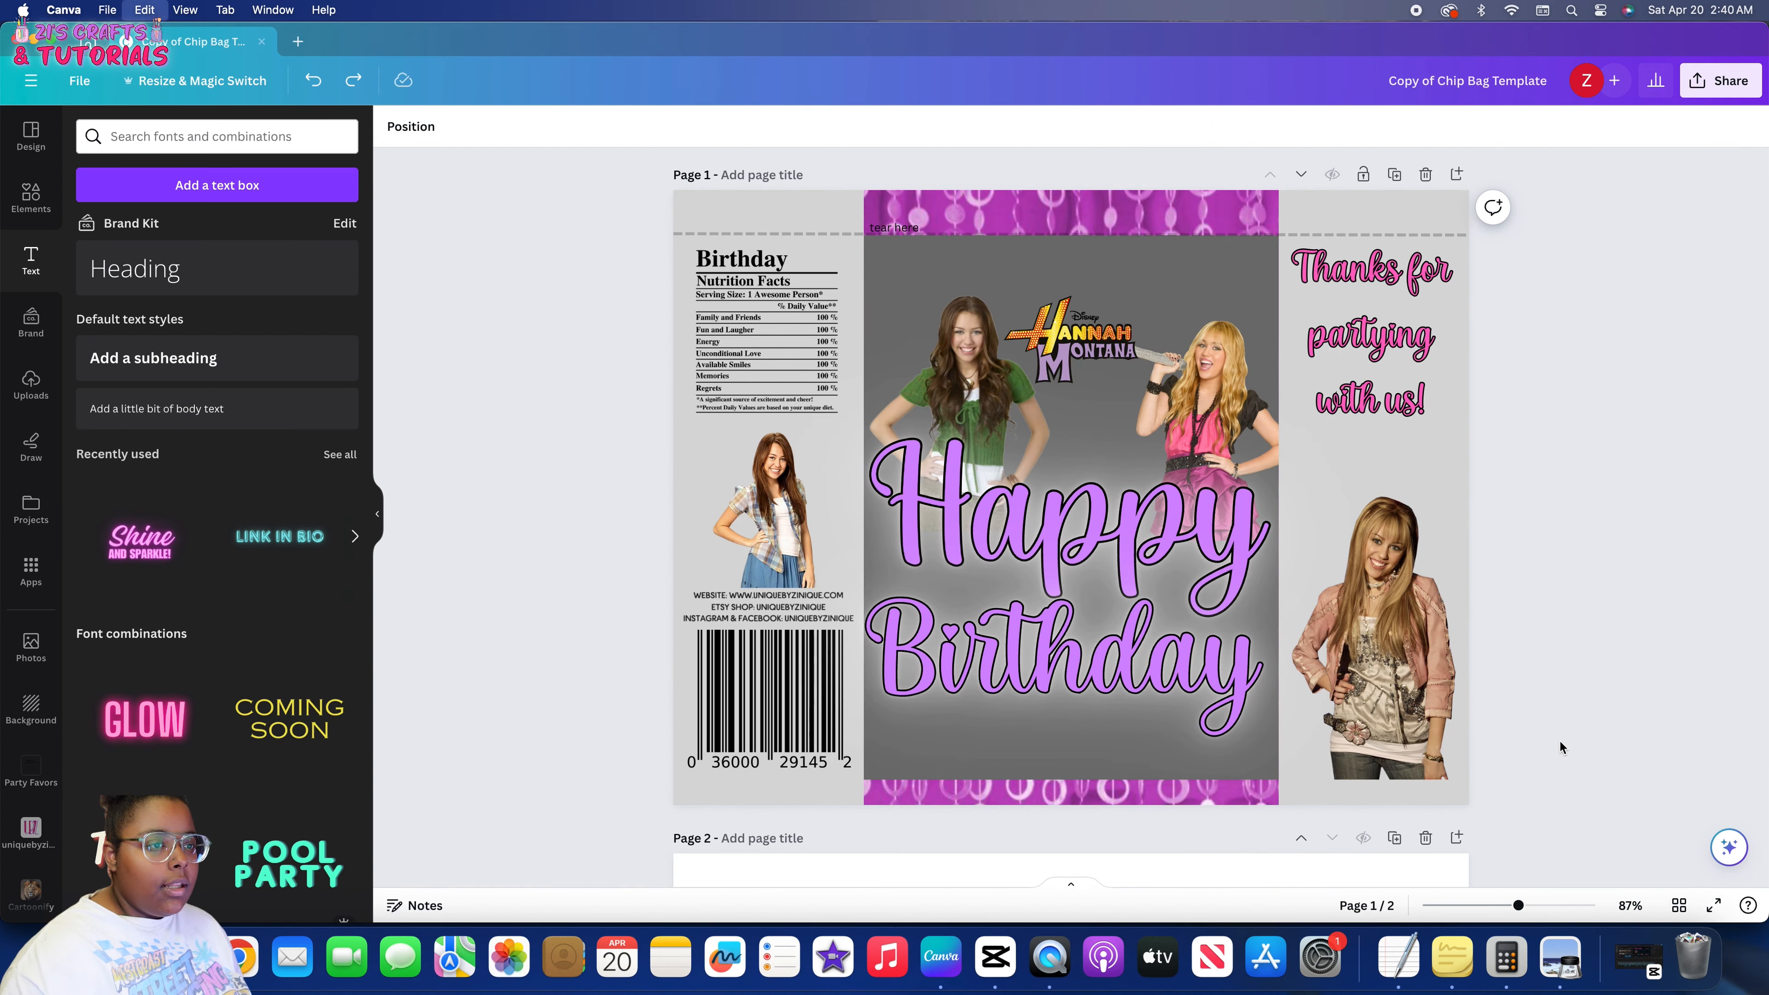
key("super+v")
right_click(1124, 330)
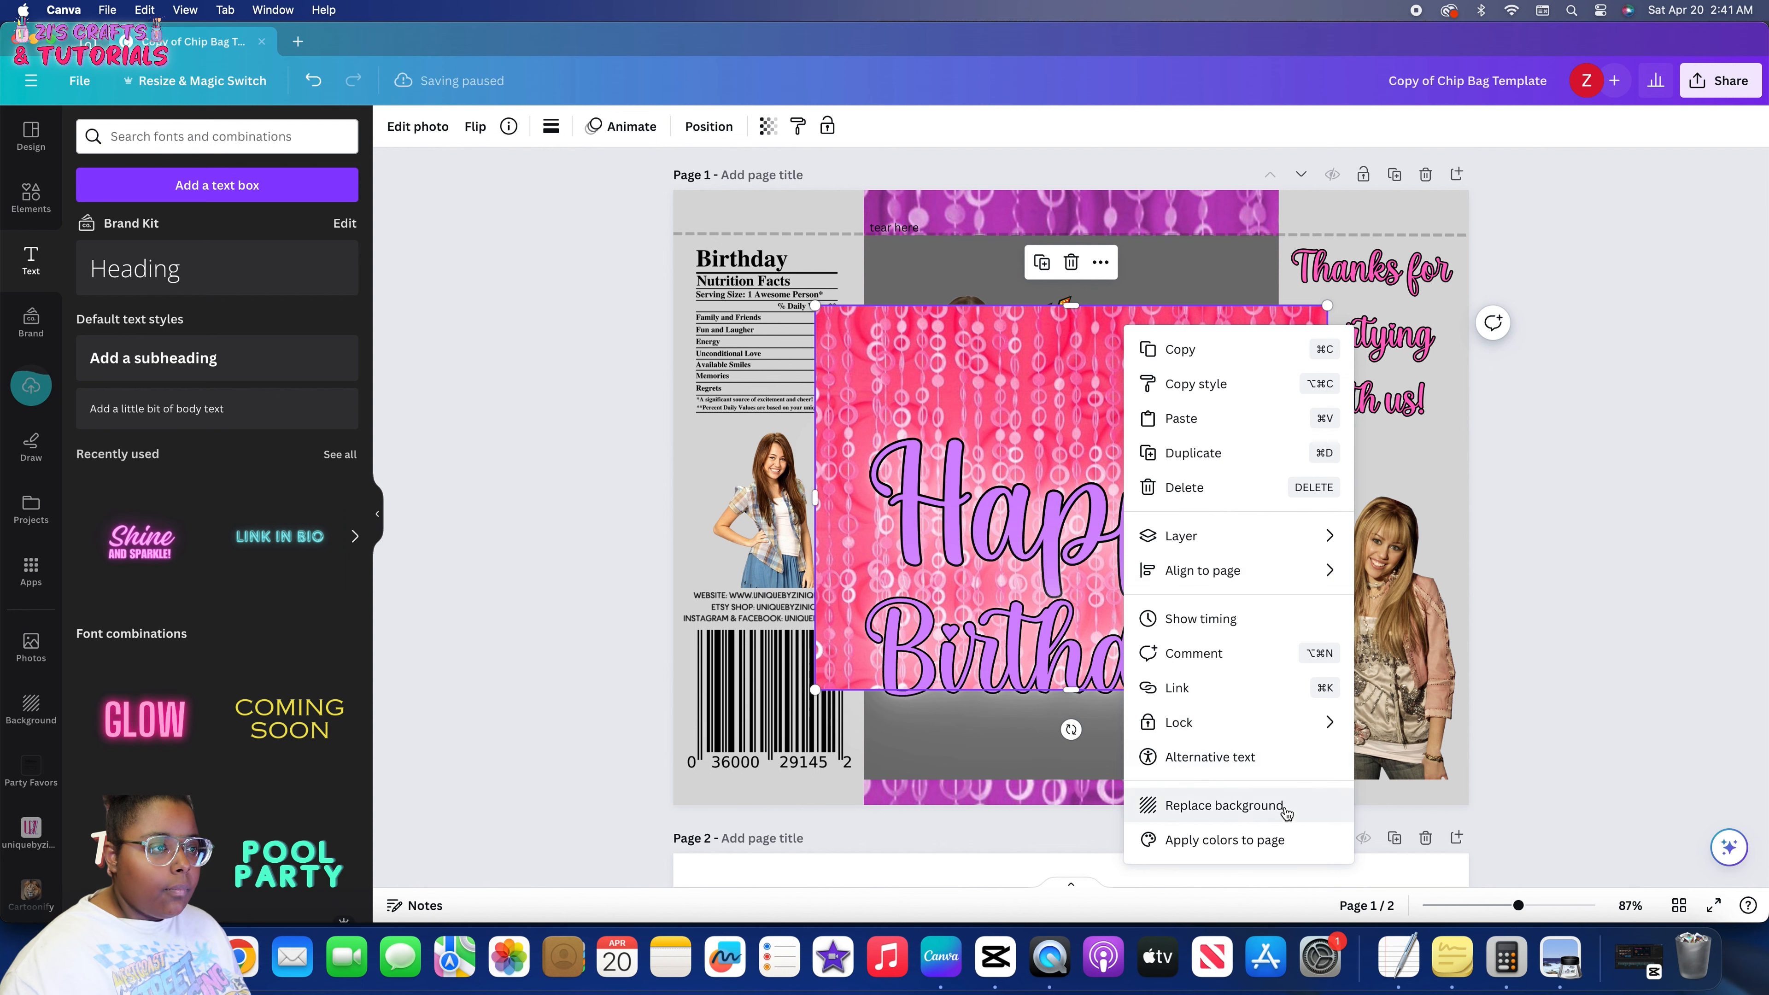
left_click(1198, 807)
Delete both light grey side panels and the dark grey front rectangle to preview the pink background, and undo the deletion
left_click(835, 204)
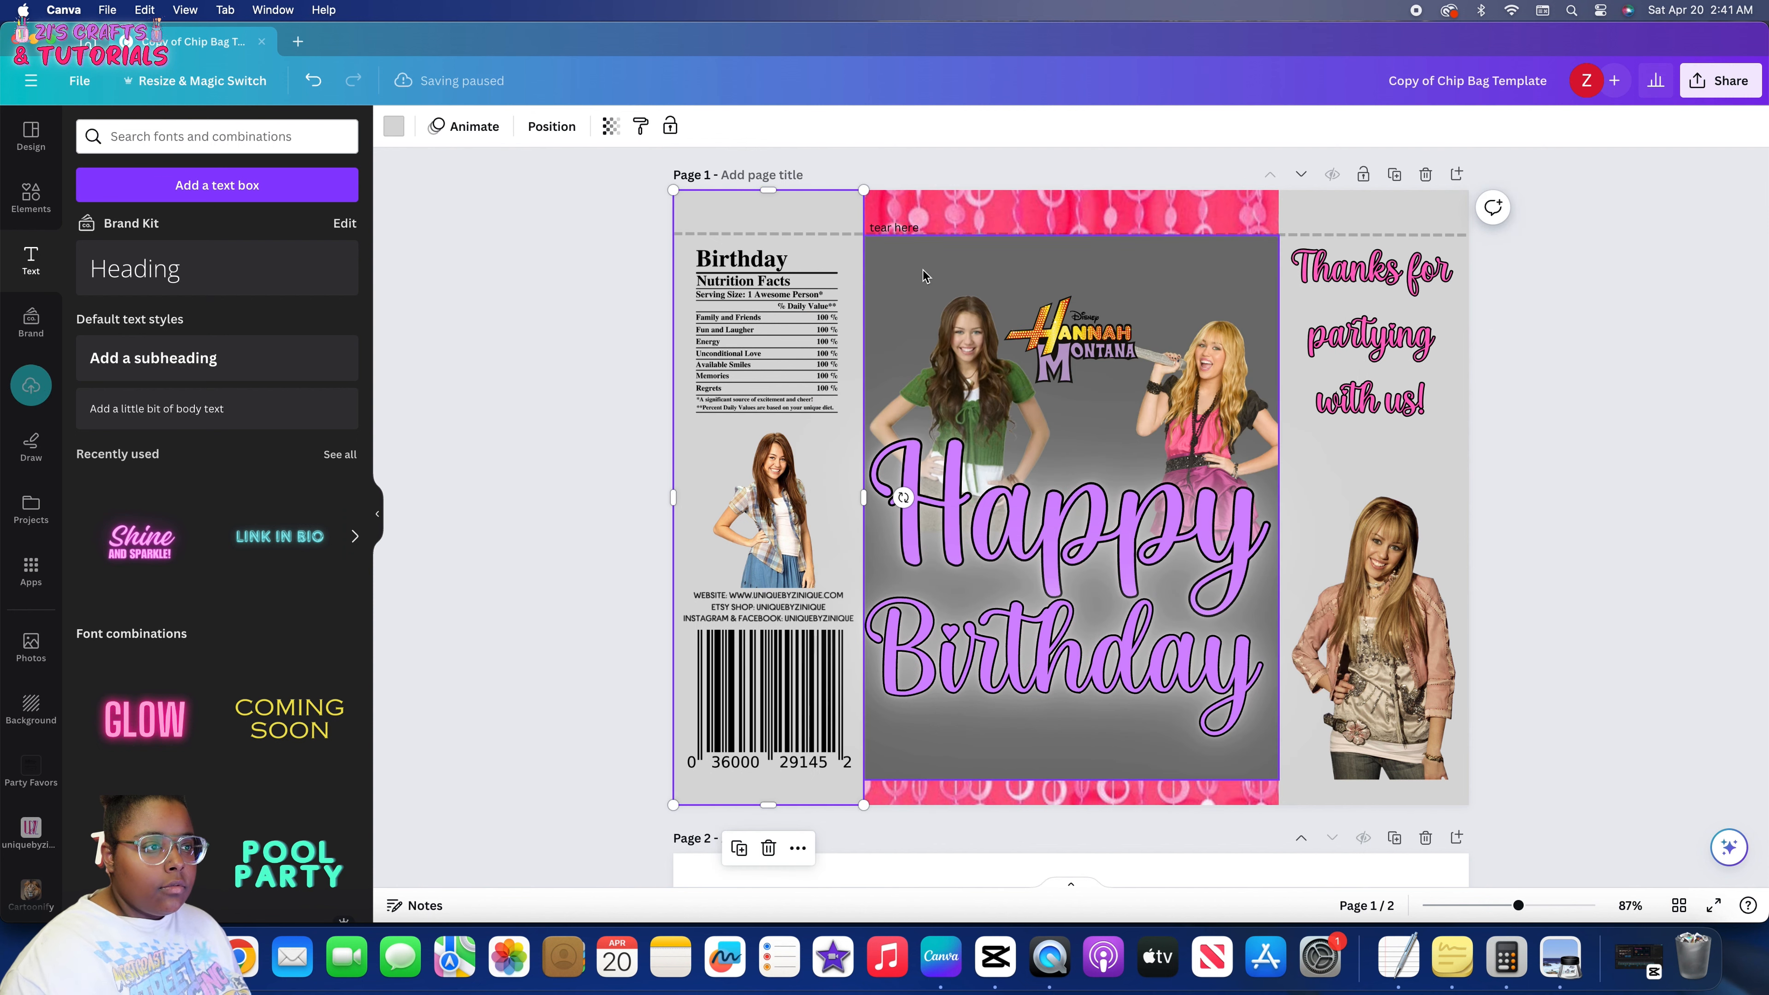
left_click(930, 278, "shift")
left_click(1306, 221, "shift")
scroll(1306, 223, "up", 1)
key("Delete")
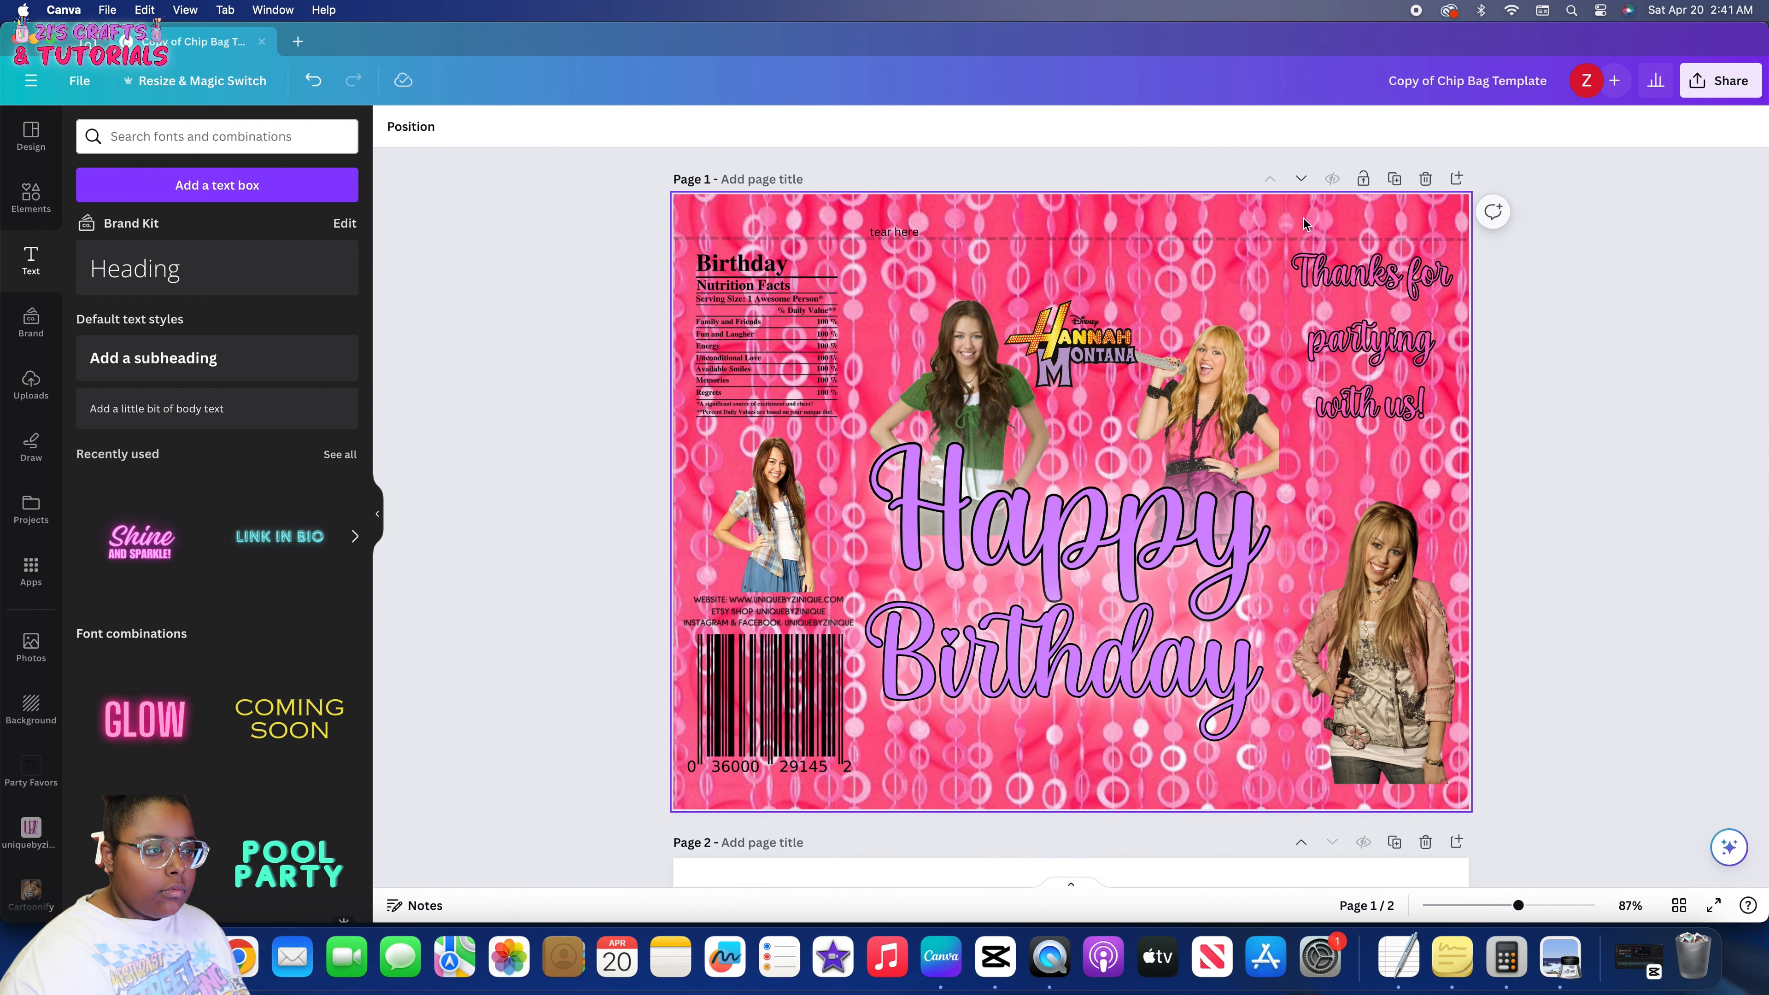
key("super+z")
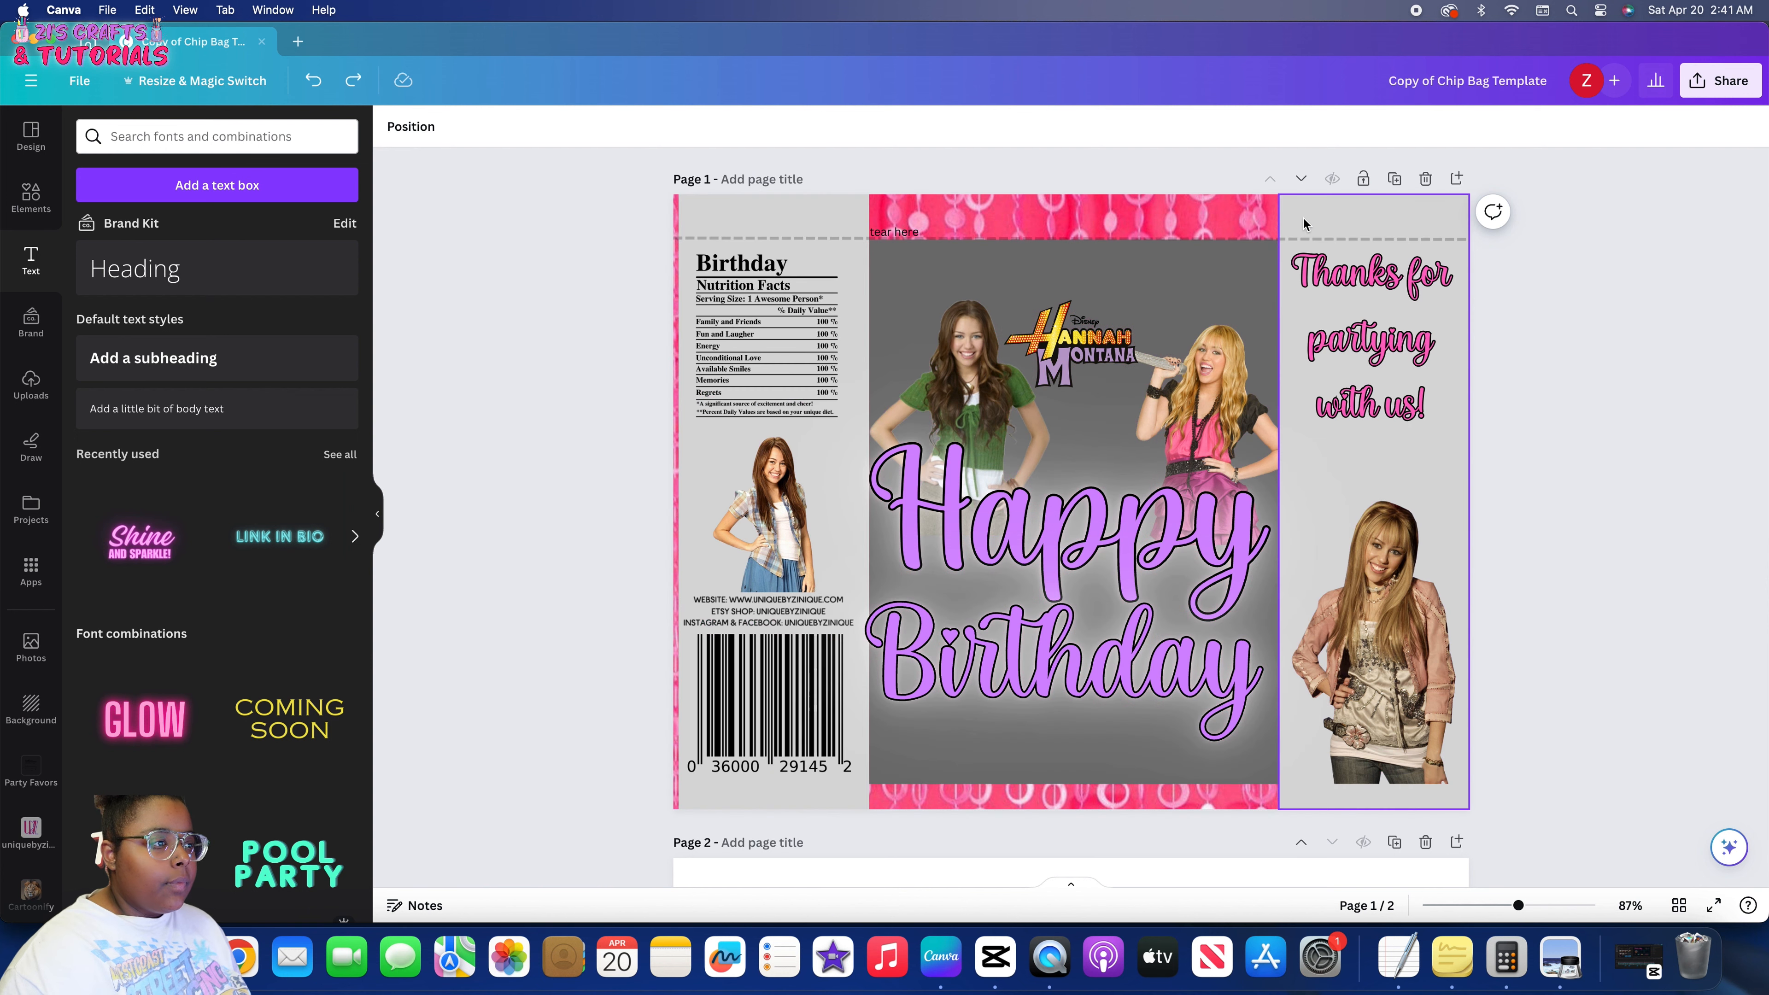
key("super+z")
Add a pink rectangle over the nutrition facts label and resize it to cover the whole label
left_click(705, 301)
left_click(31, 197)
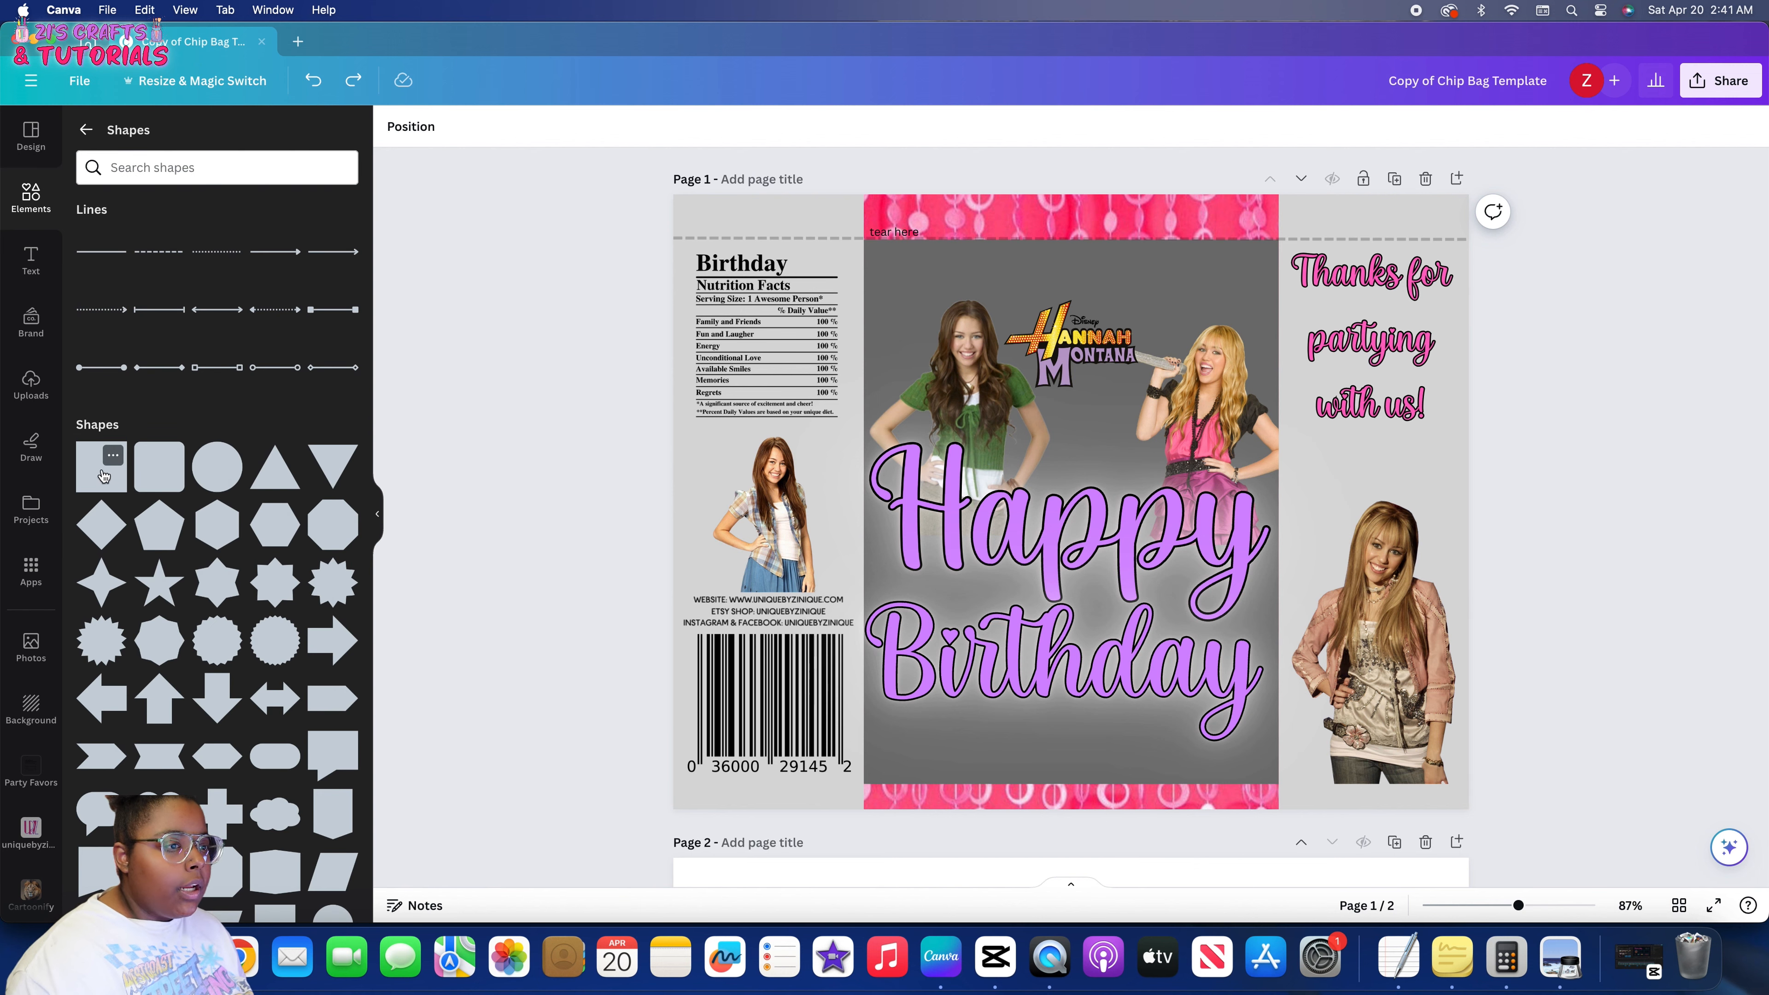
left_click(103, 476)
left_click_drag(1022, 486, 746, 333)
left_click_drag(880, 347, 841, 352)
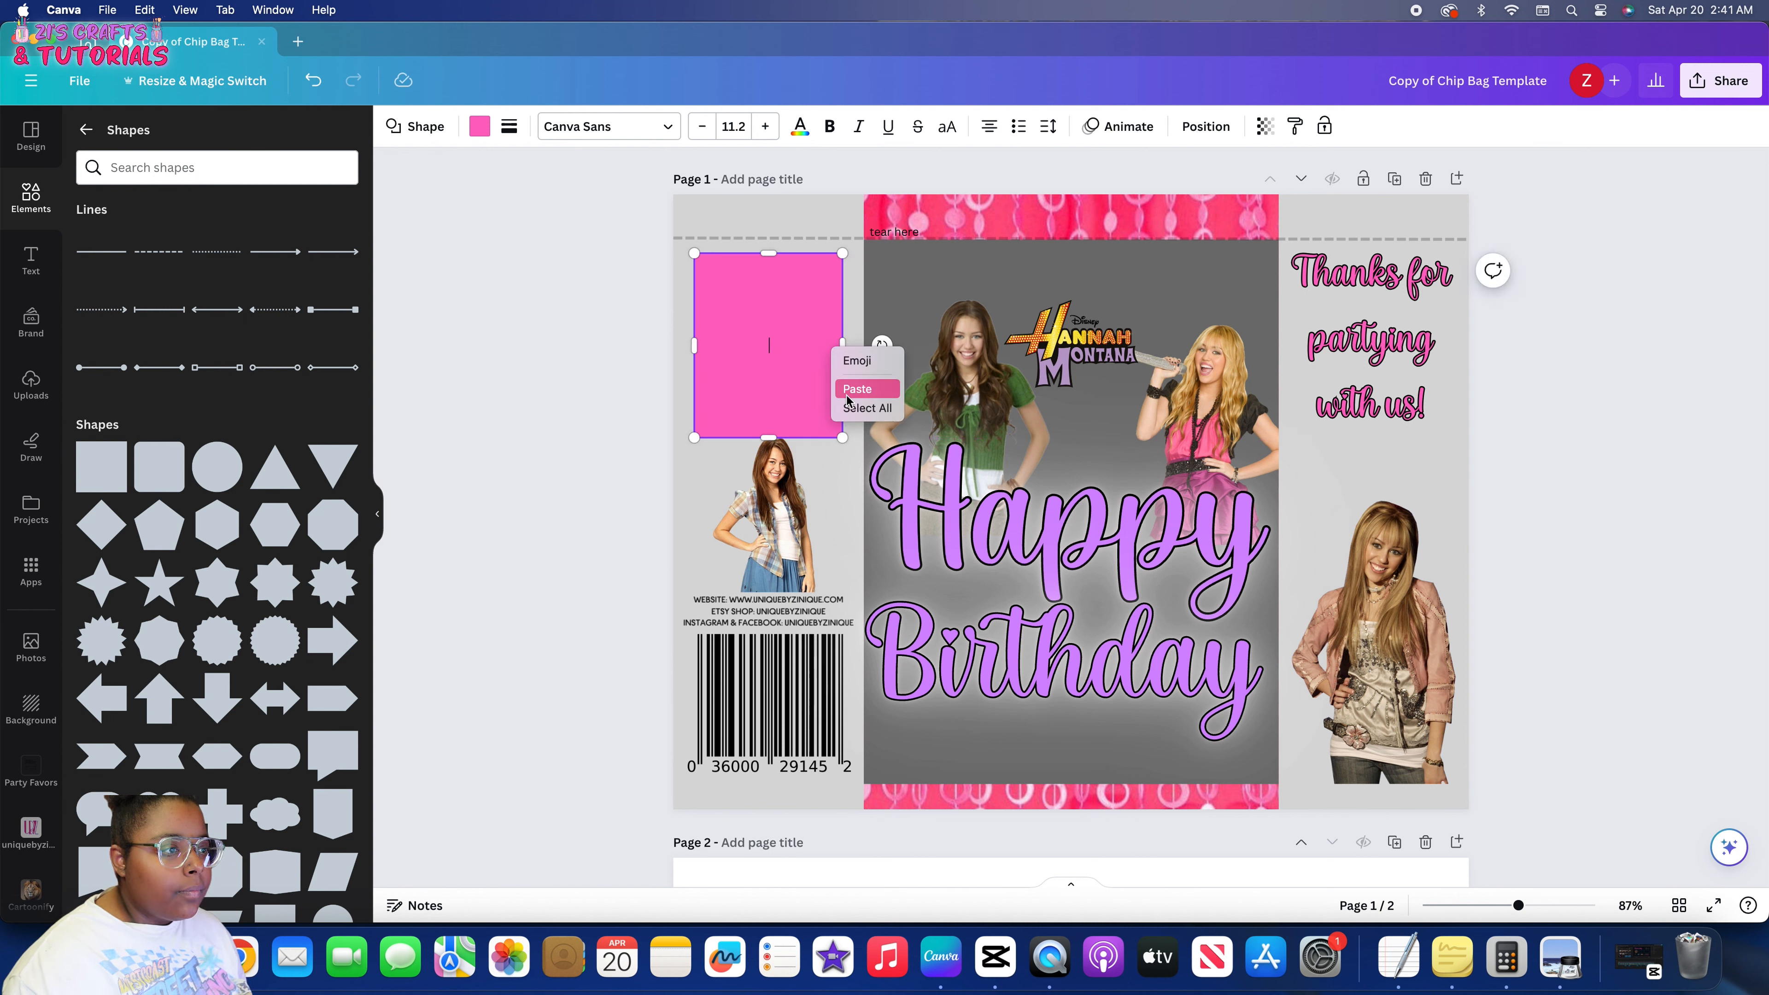
Send the pink rectangle backward so it sits behind the nutrition facts text
left_click(893, 337)
left_click(791, 322)
right_click(791, 322)
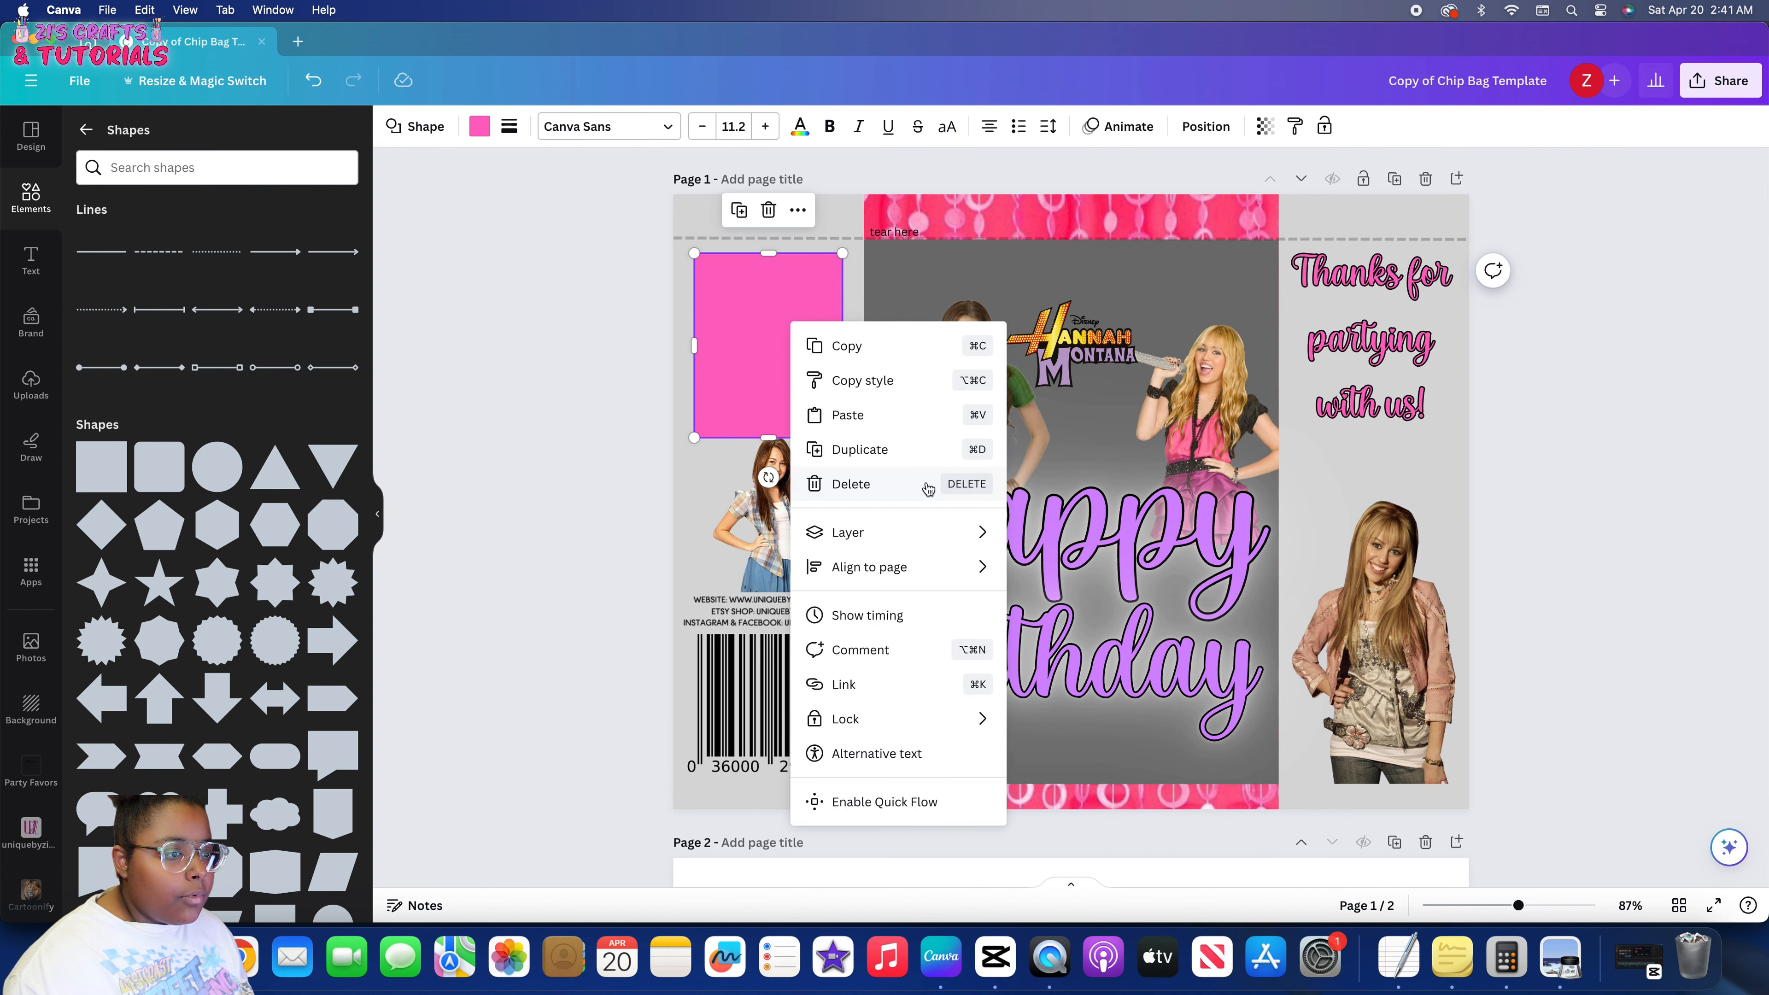
mouse_move(947, 536)
left_click(1093, 602)
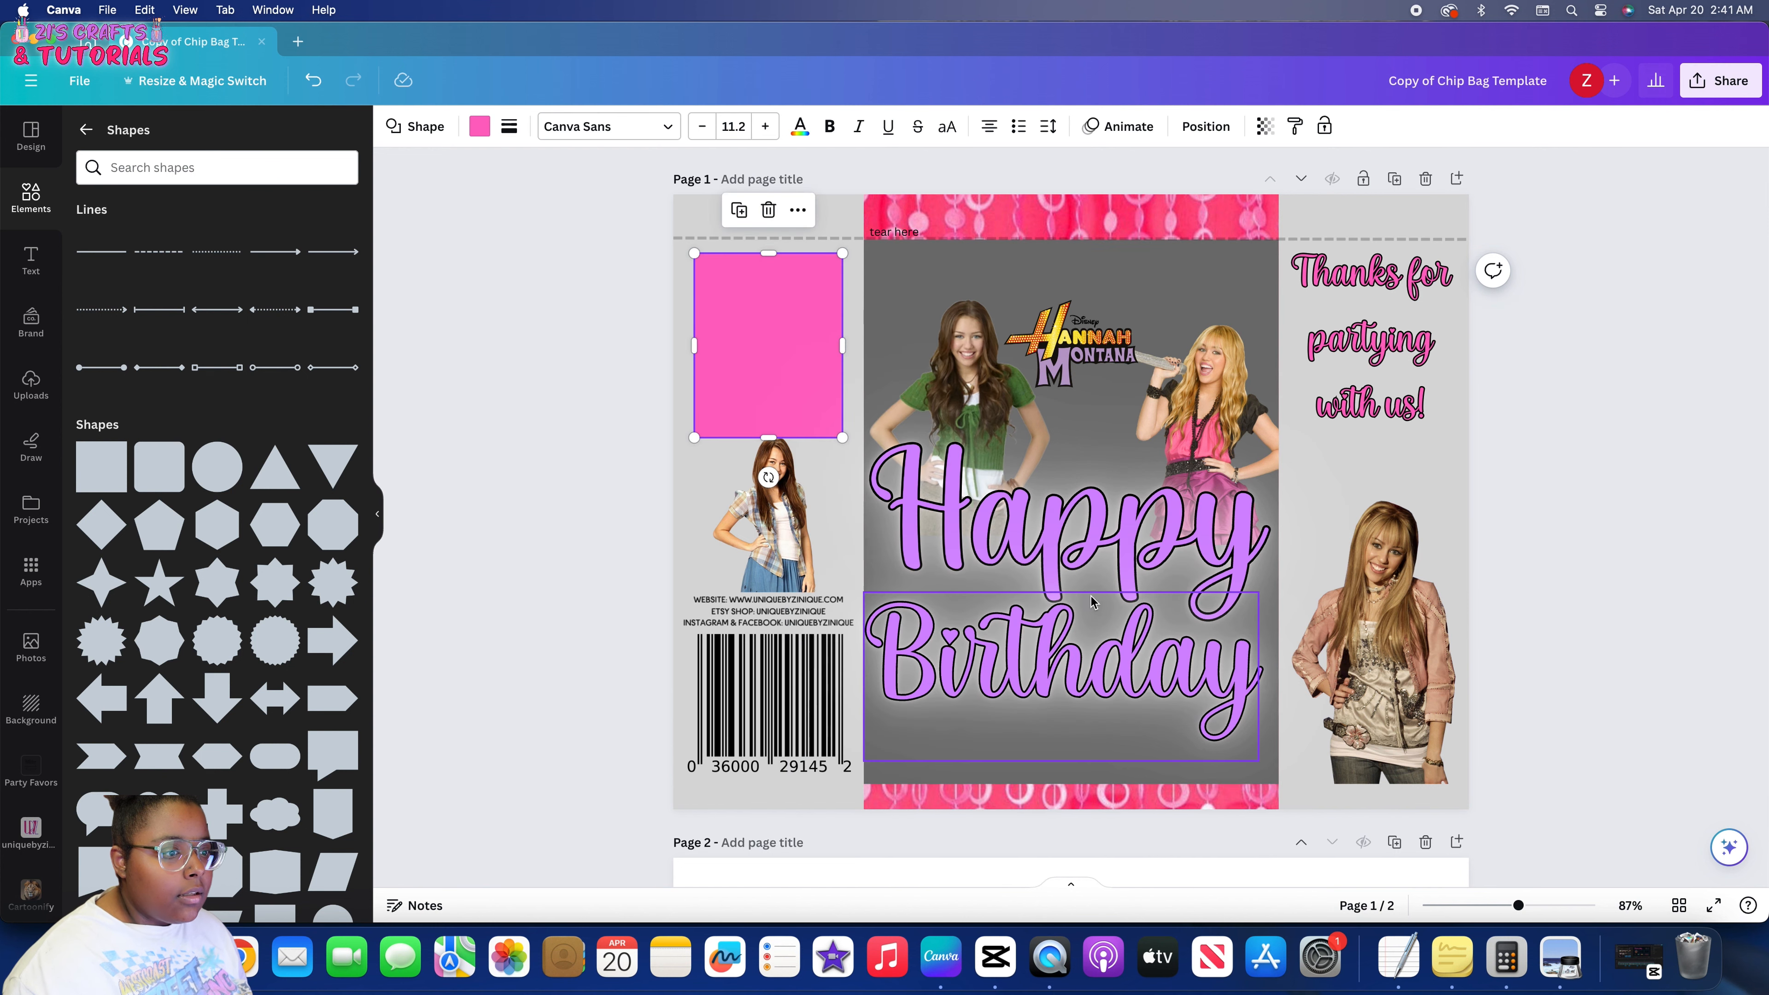
right_click(785, 396)
mouse_move(979, 614)
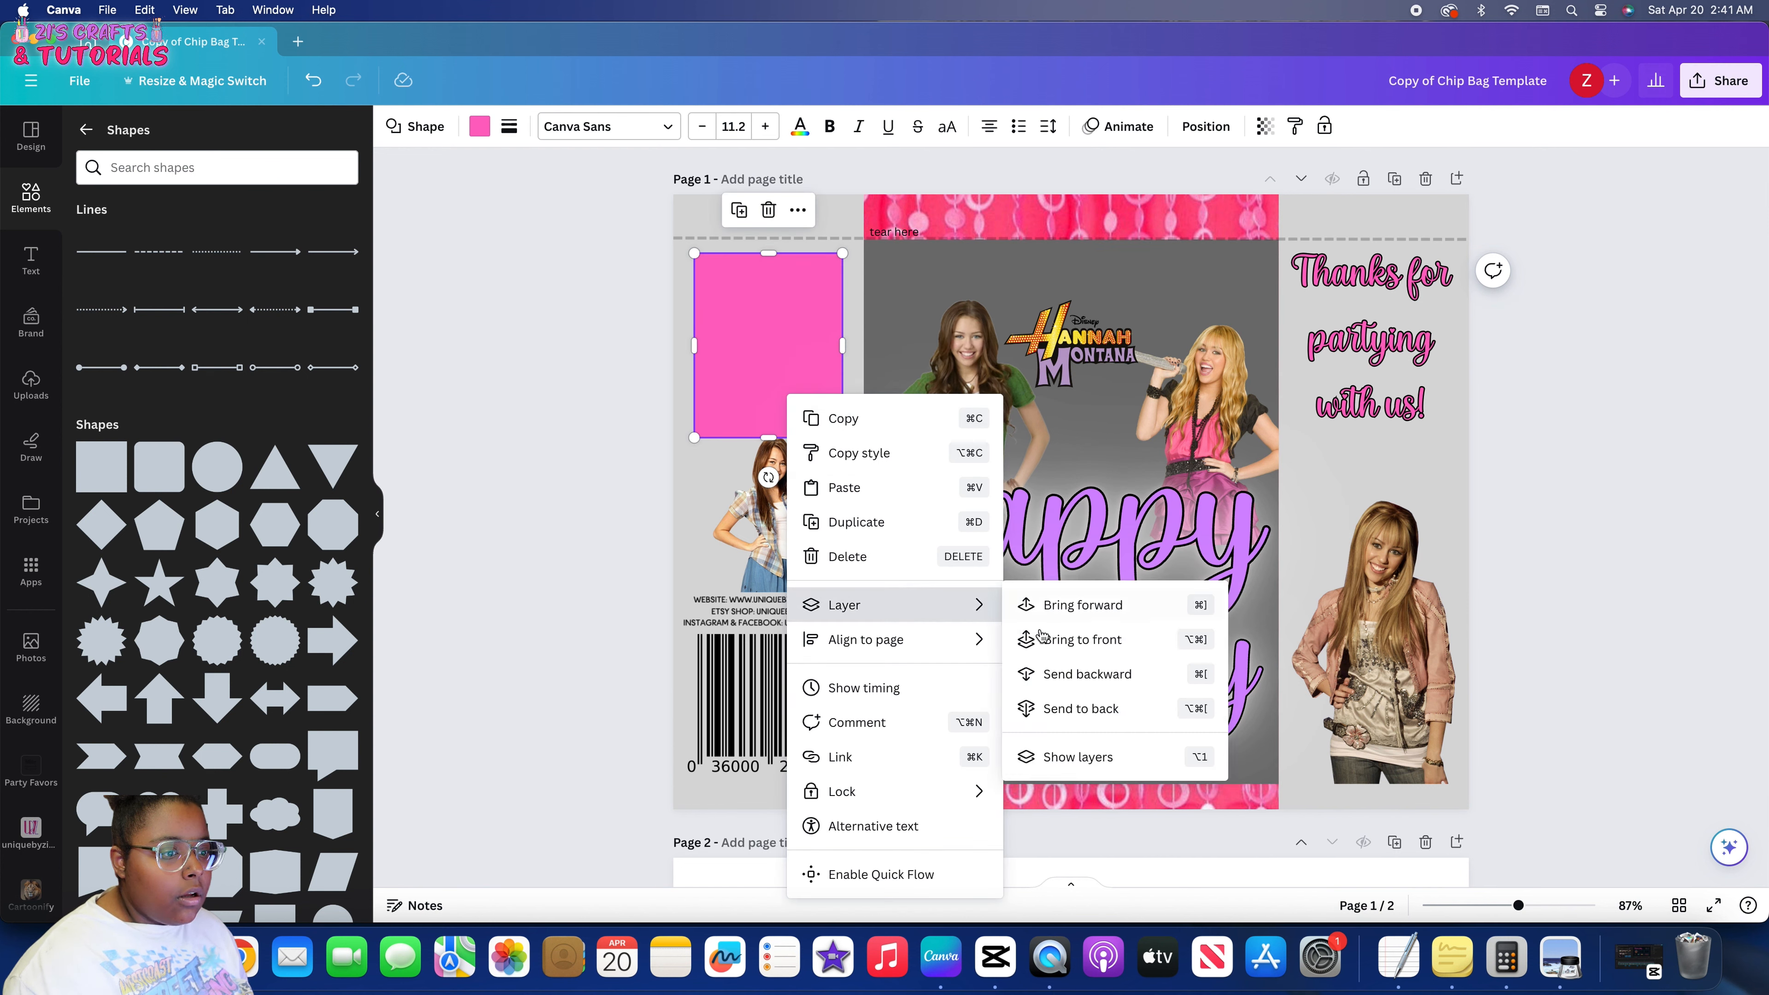
left_click(1085, 672)
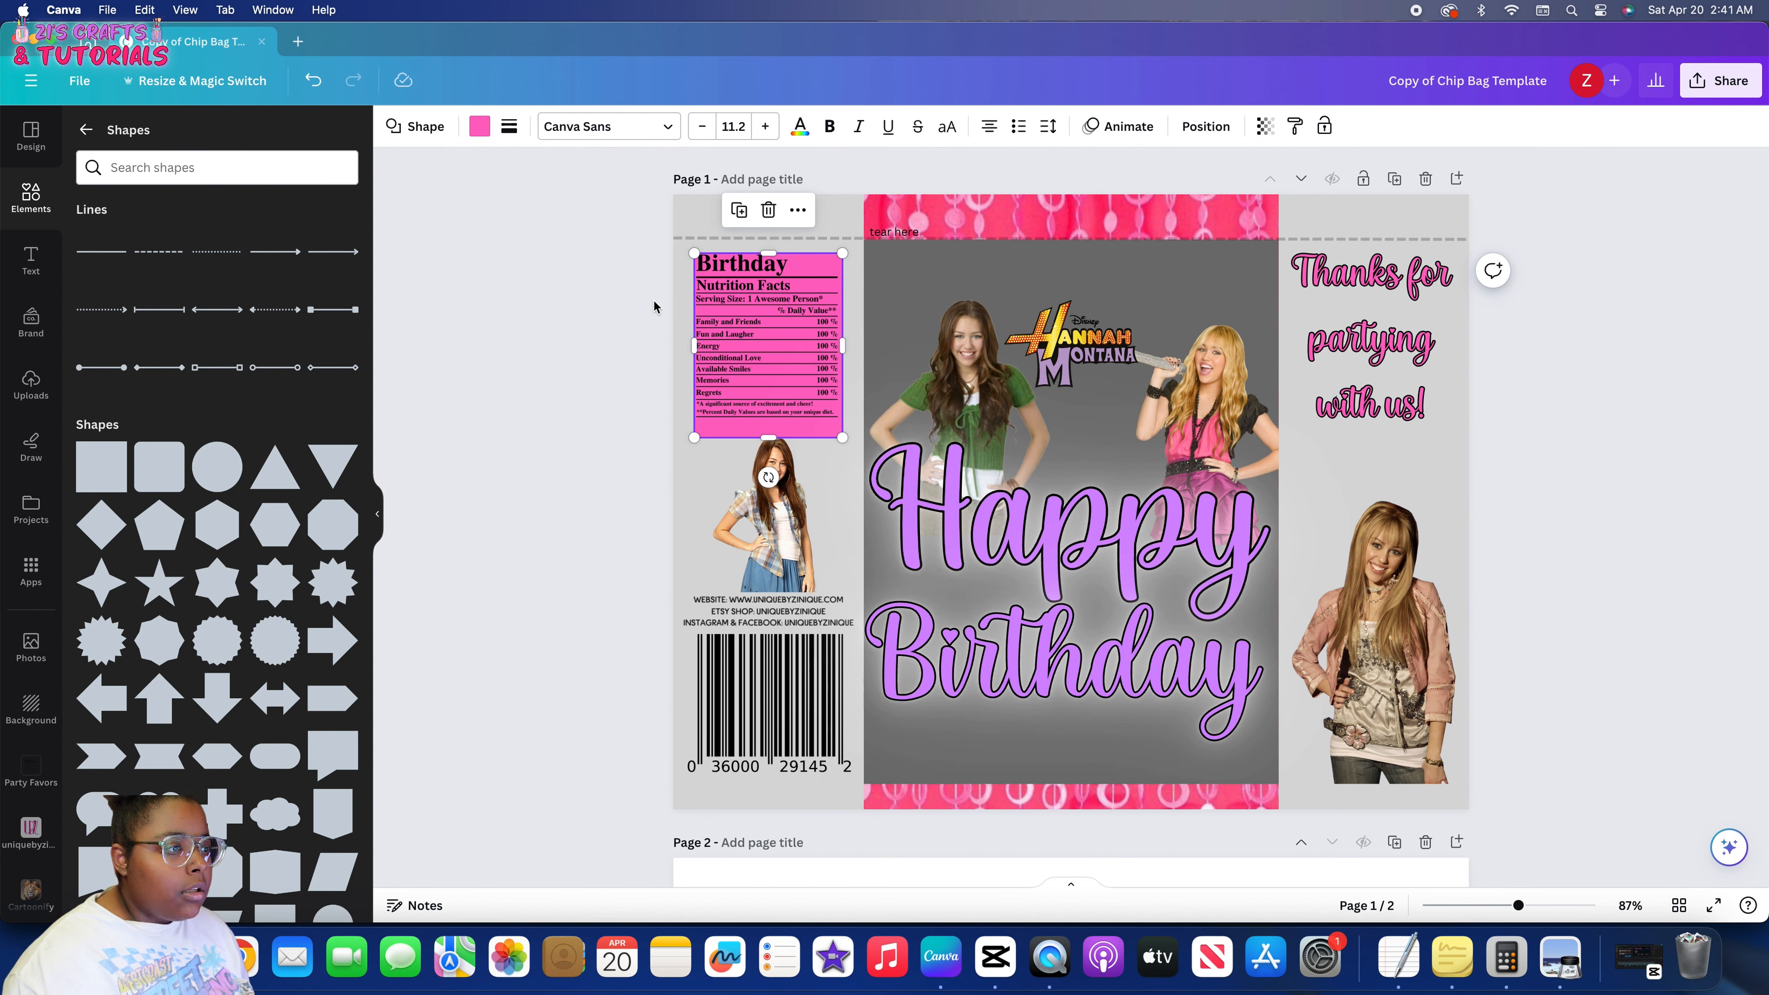
Align the nutrition facts label and the pink rectangle to each other's vertical middle
left_click(743, 327)
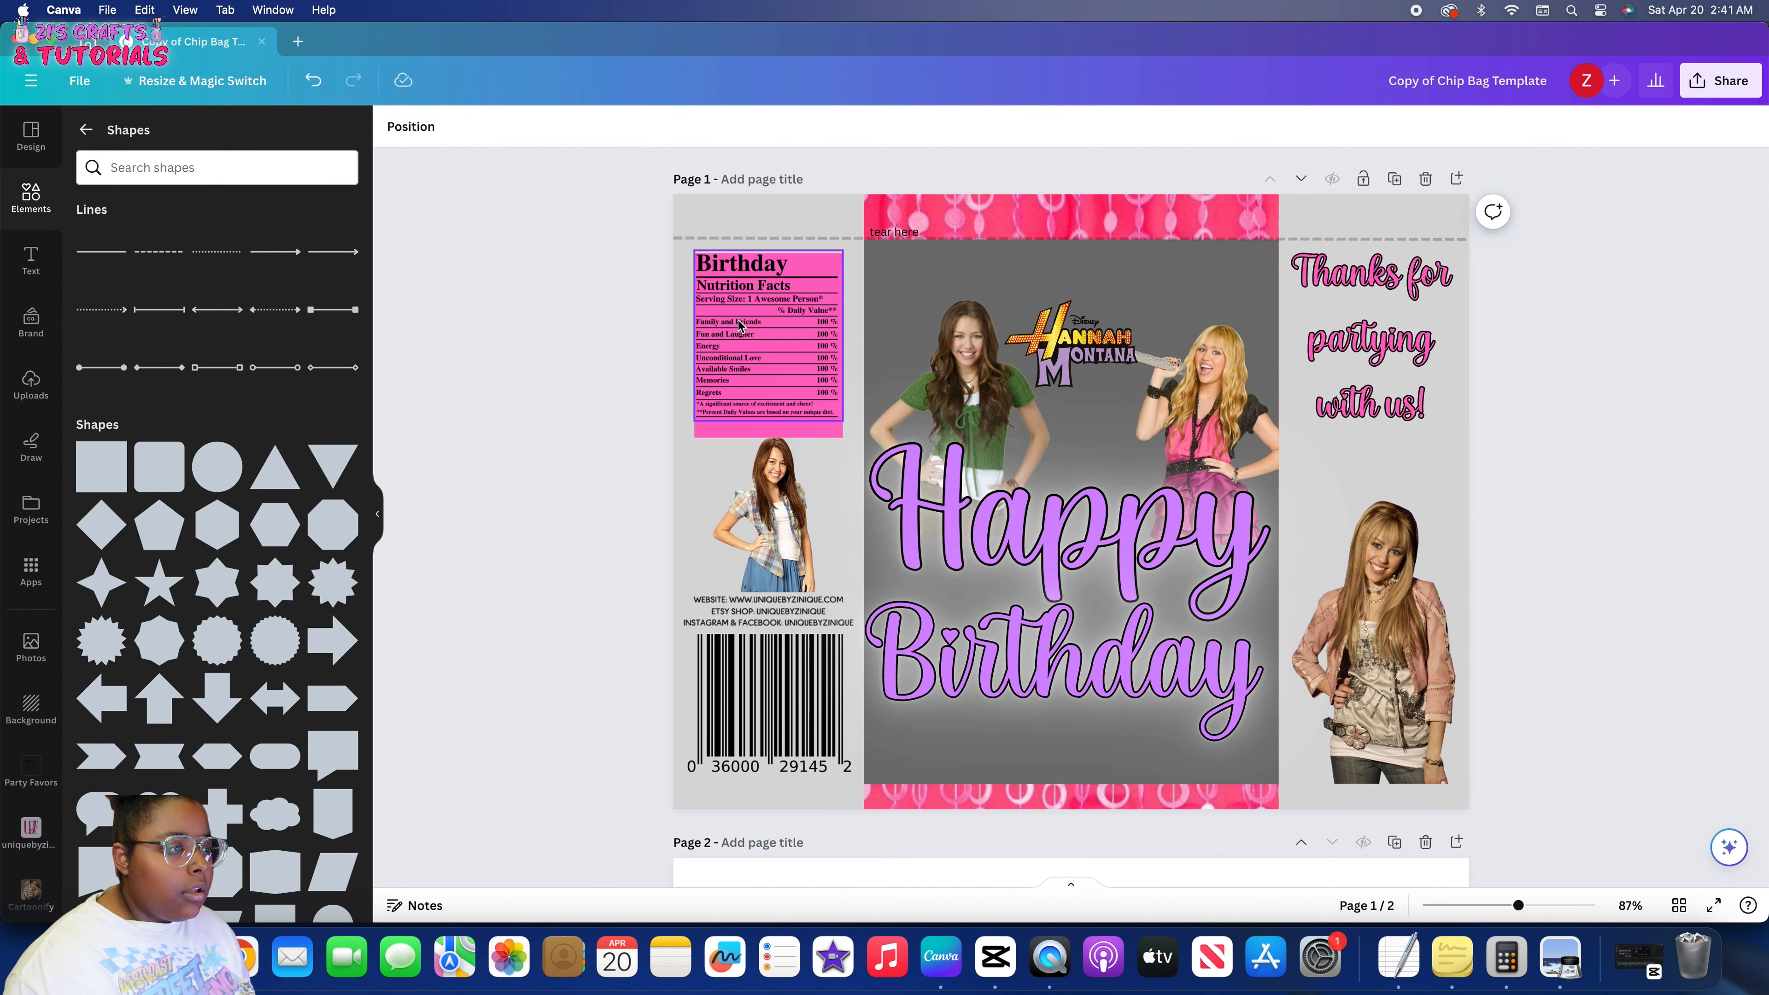
left_click(749, 432, "shift")
scroll(1151, 154, "down", 1)
left_click(1206, 127)
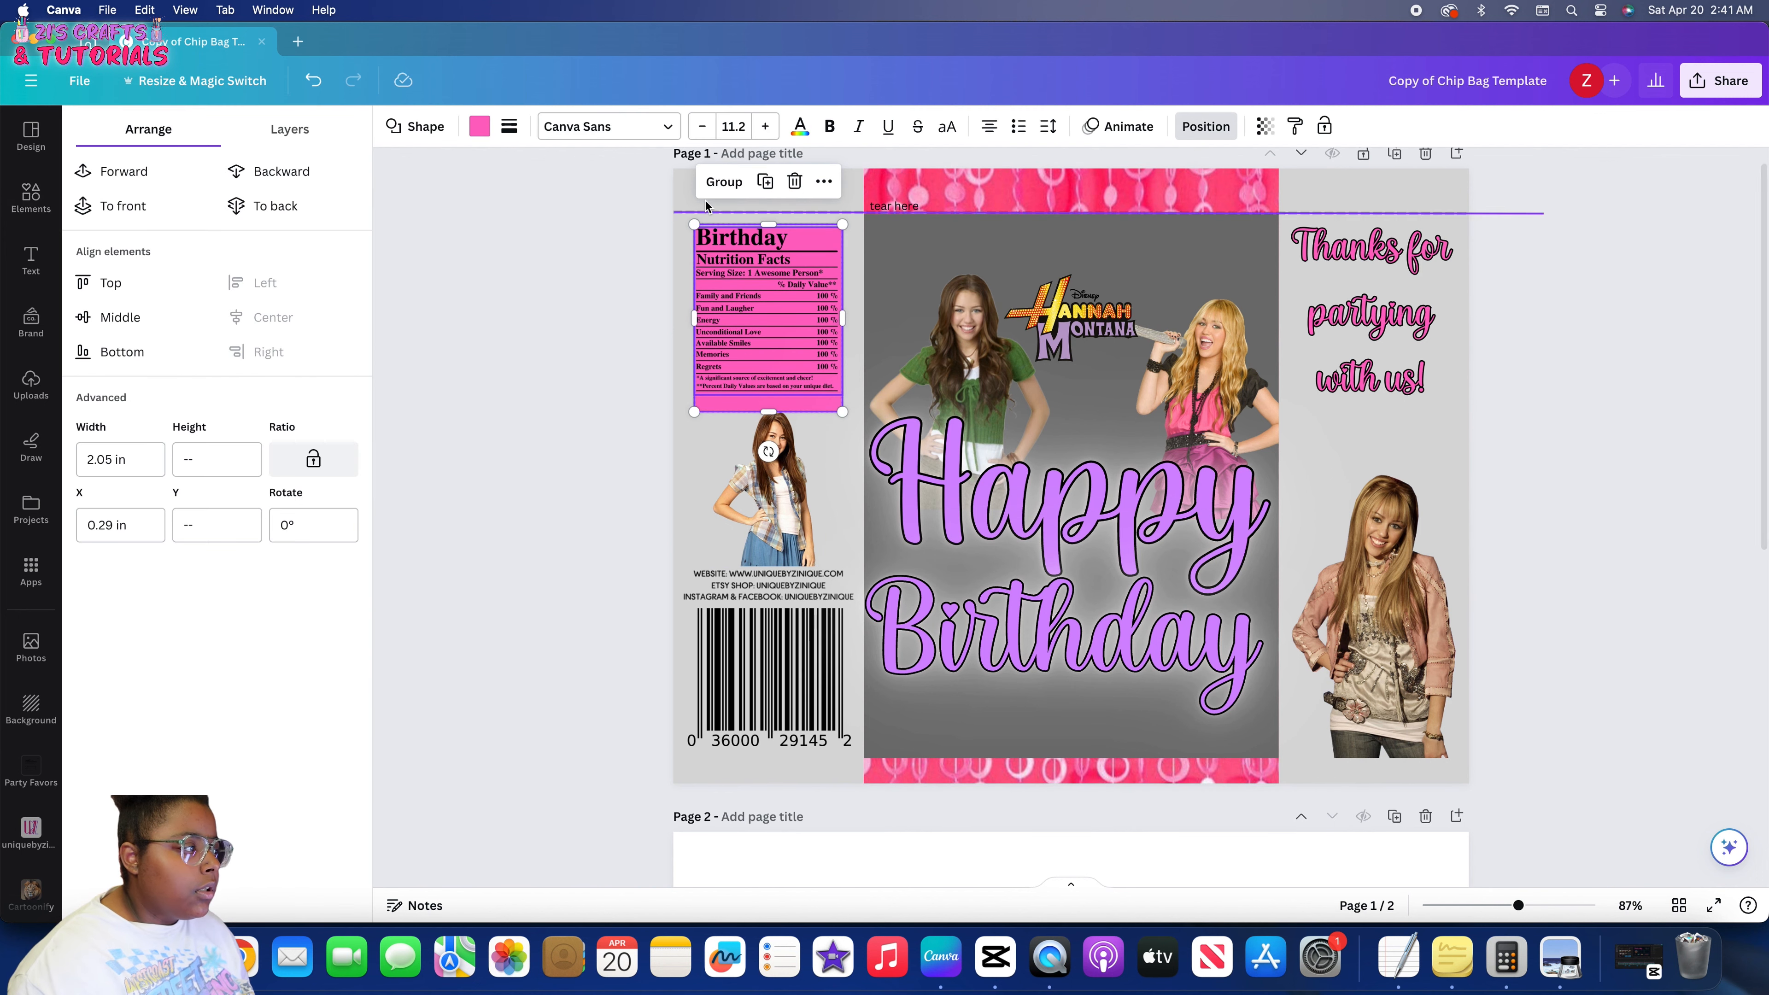
left_click(179, 316)
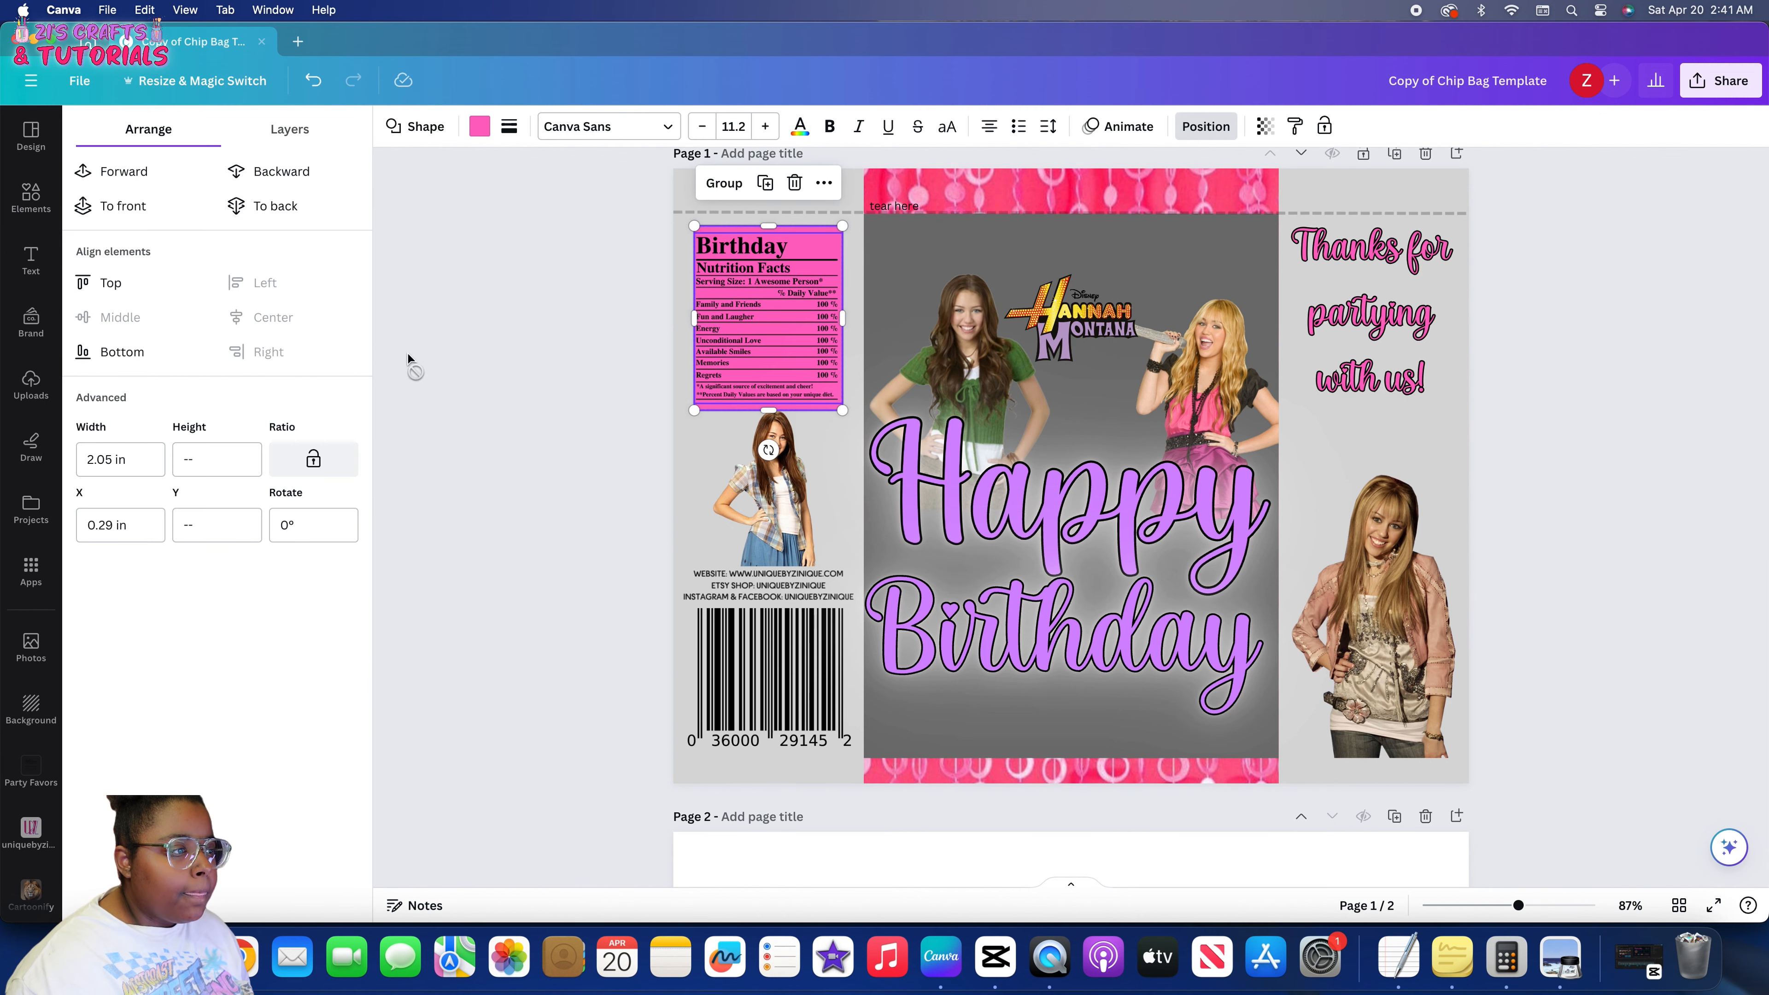
left_click(605, 353)
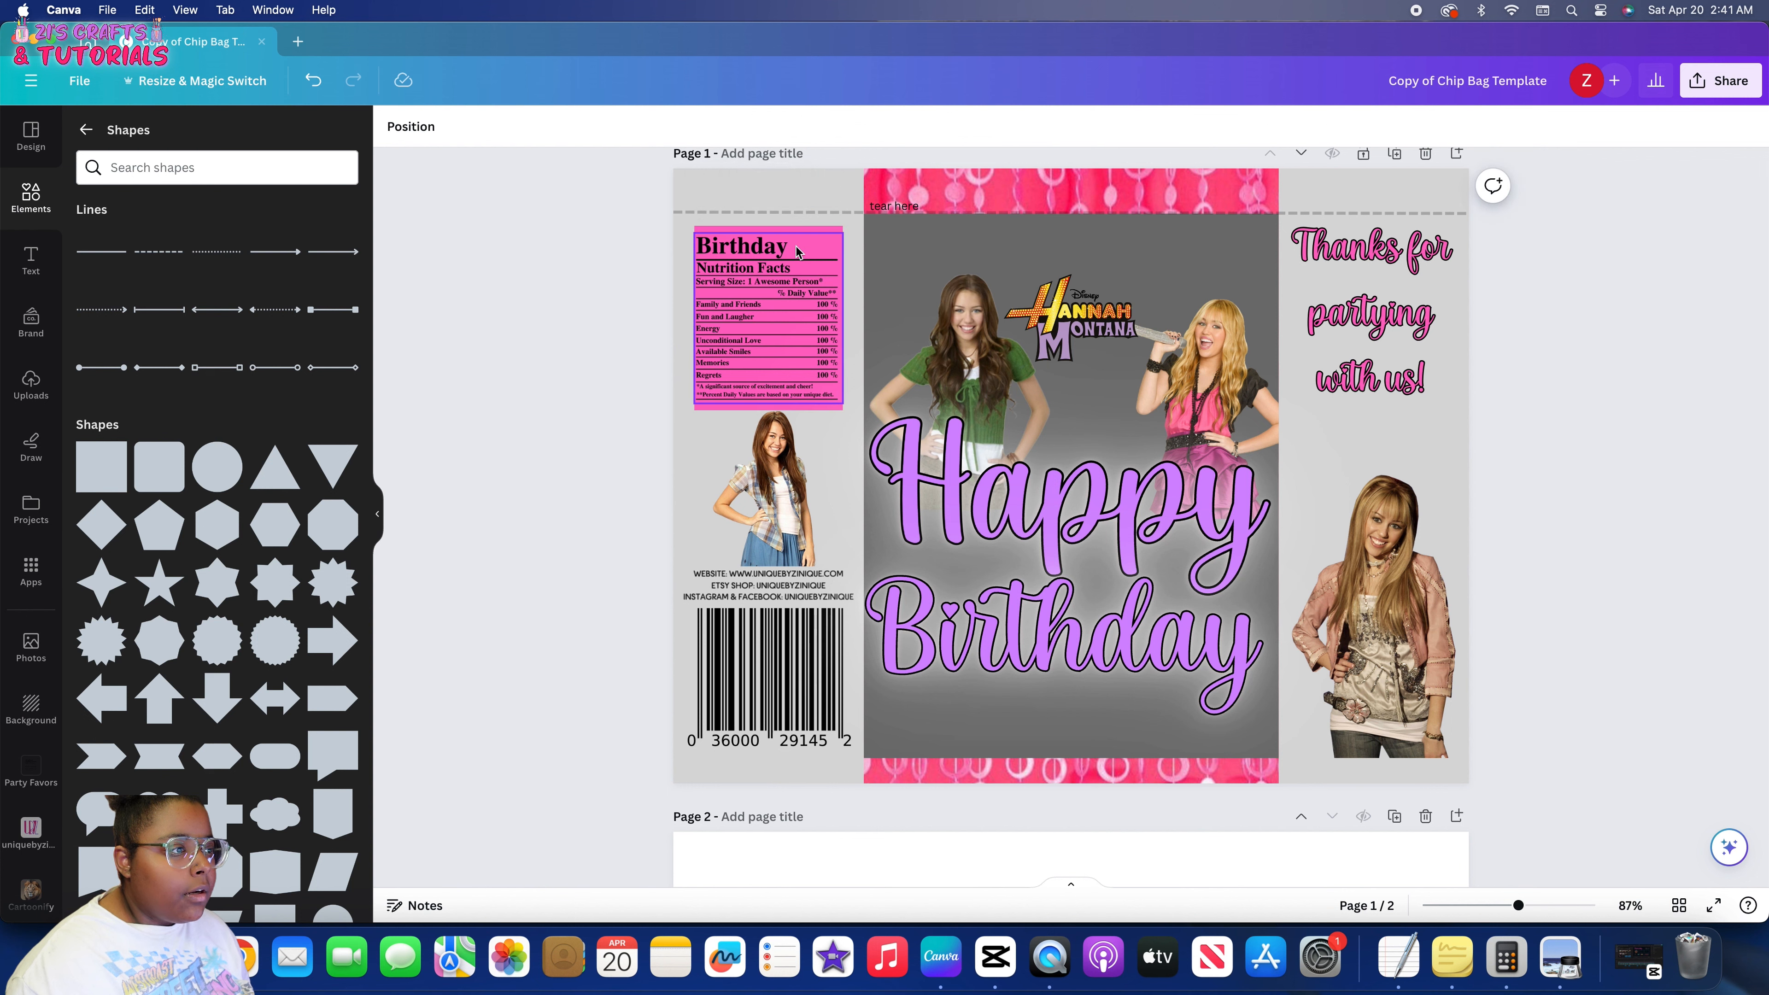
Widen the pink rectangle slightly beyond the label's left edge, duplicate it, and place the copy behind the website text and barcode
left_click(796, 229)
left_click_drag(692, 314, 680, 315)
key("super+d")
left_click_drag(820, 313, 798, 643)
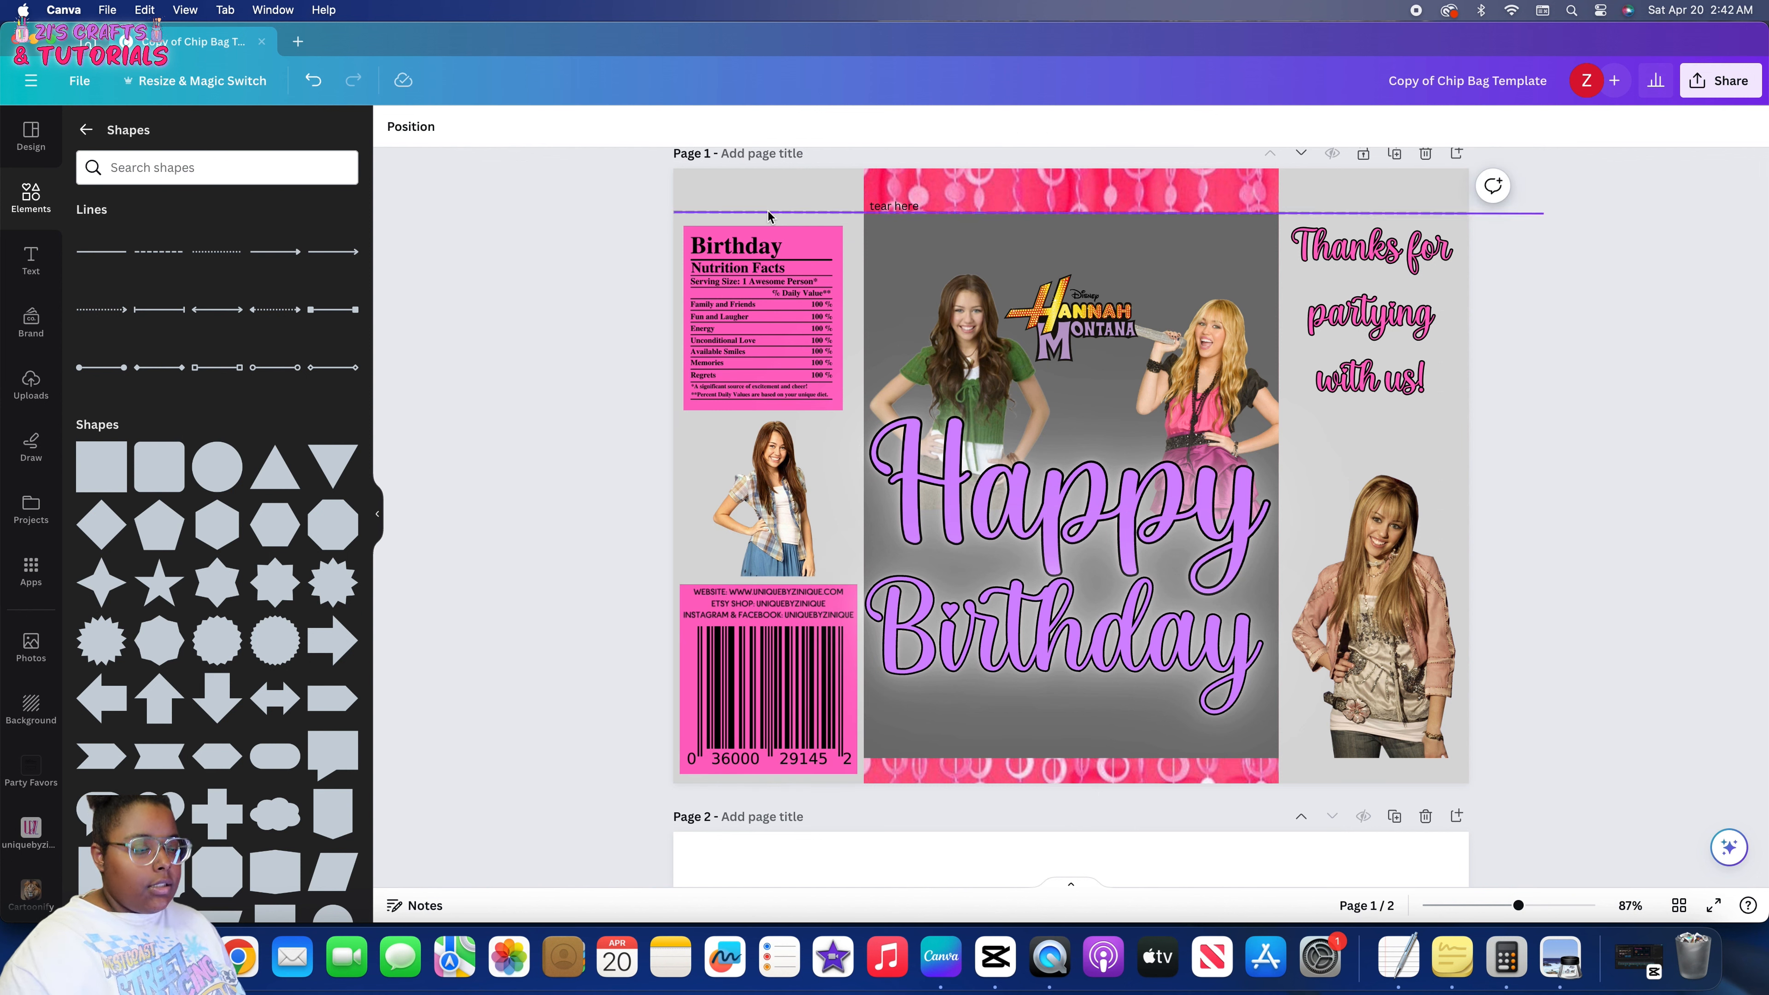
Delete the dashed tear line together with the "tear here" text
left_click(769, 213)
left_click(907, 206, "shift")
key("Delete")
Delete the dark grey front rectangle and both light grey side panels so the background fills the page
left_click(894, 231)
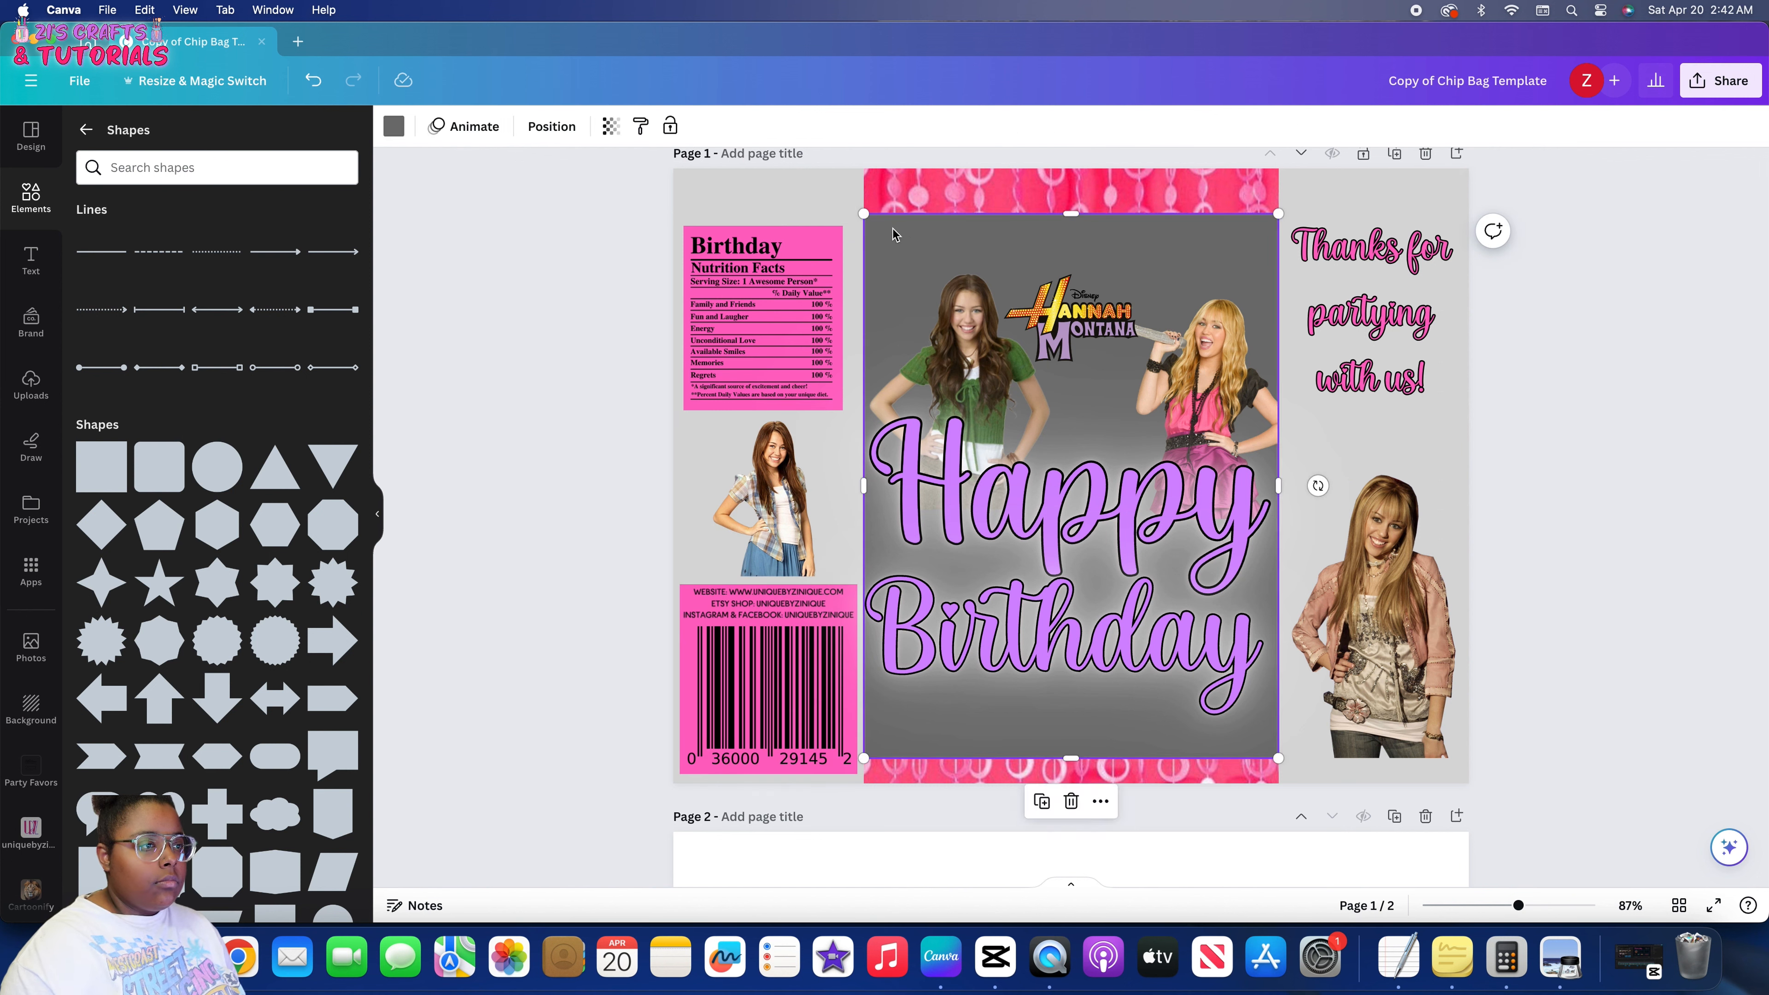
key("Delete")
left_click(851, 210)
left_click(873, 204)
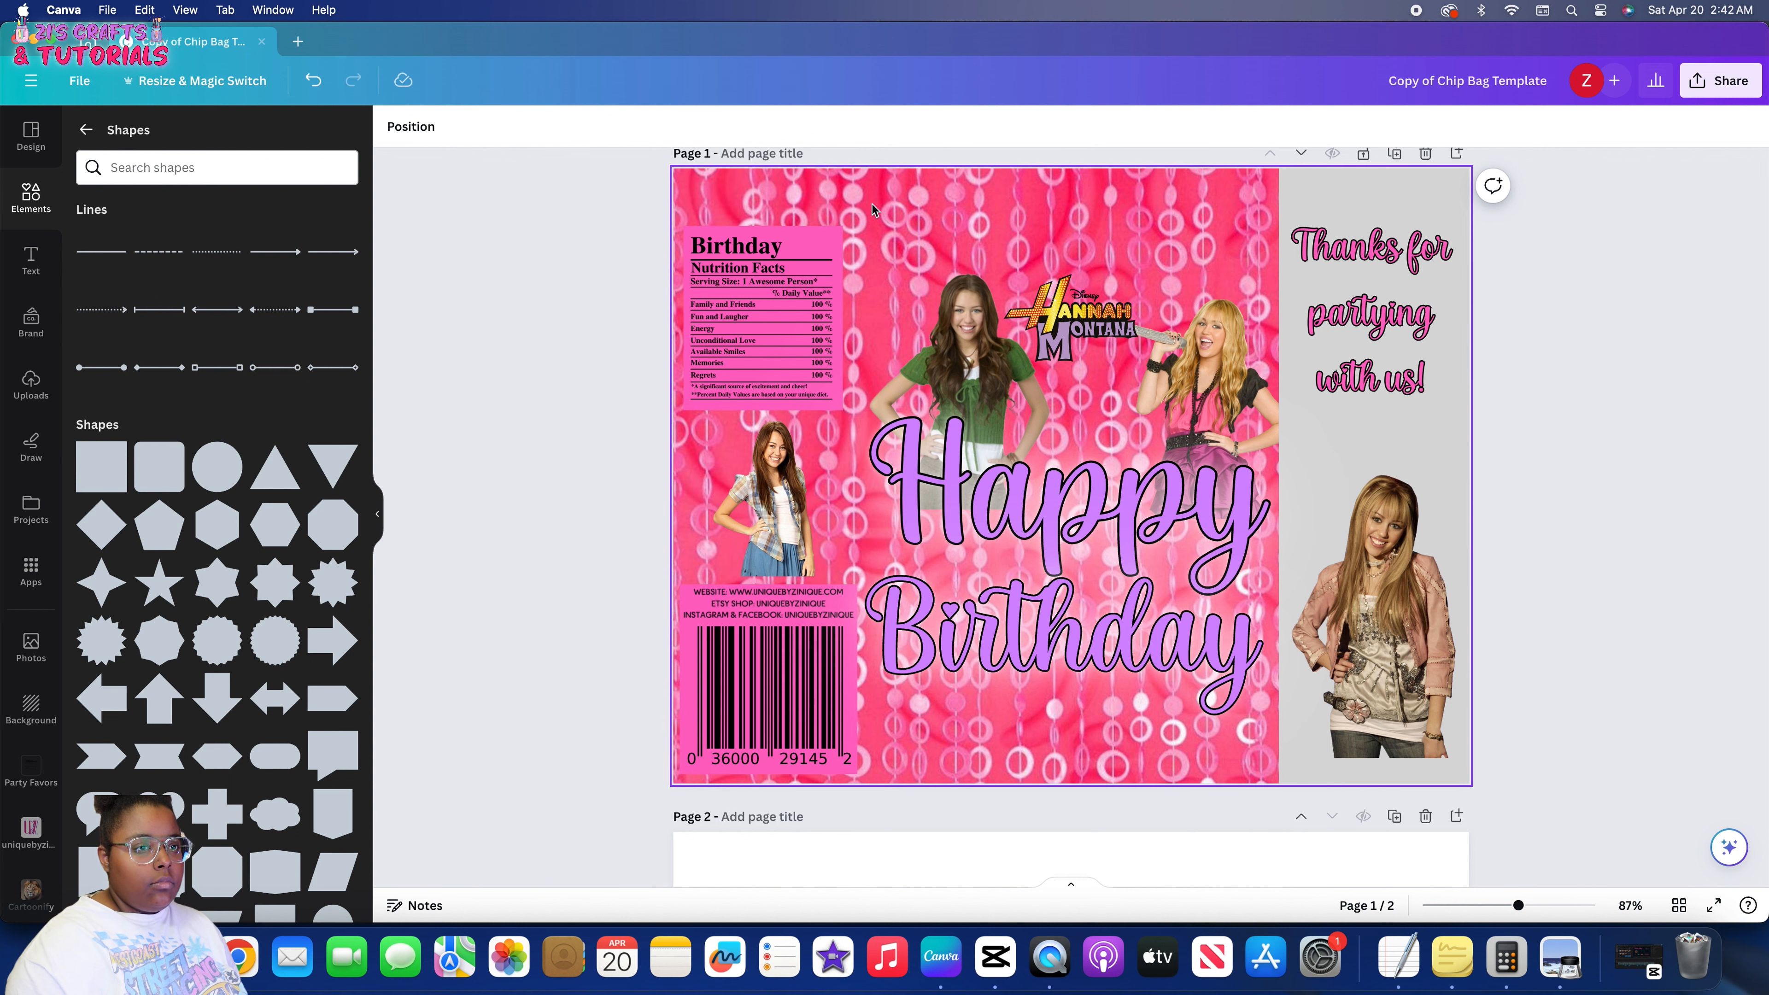
left_click(1284, 196)
key("Delete")
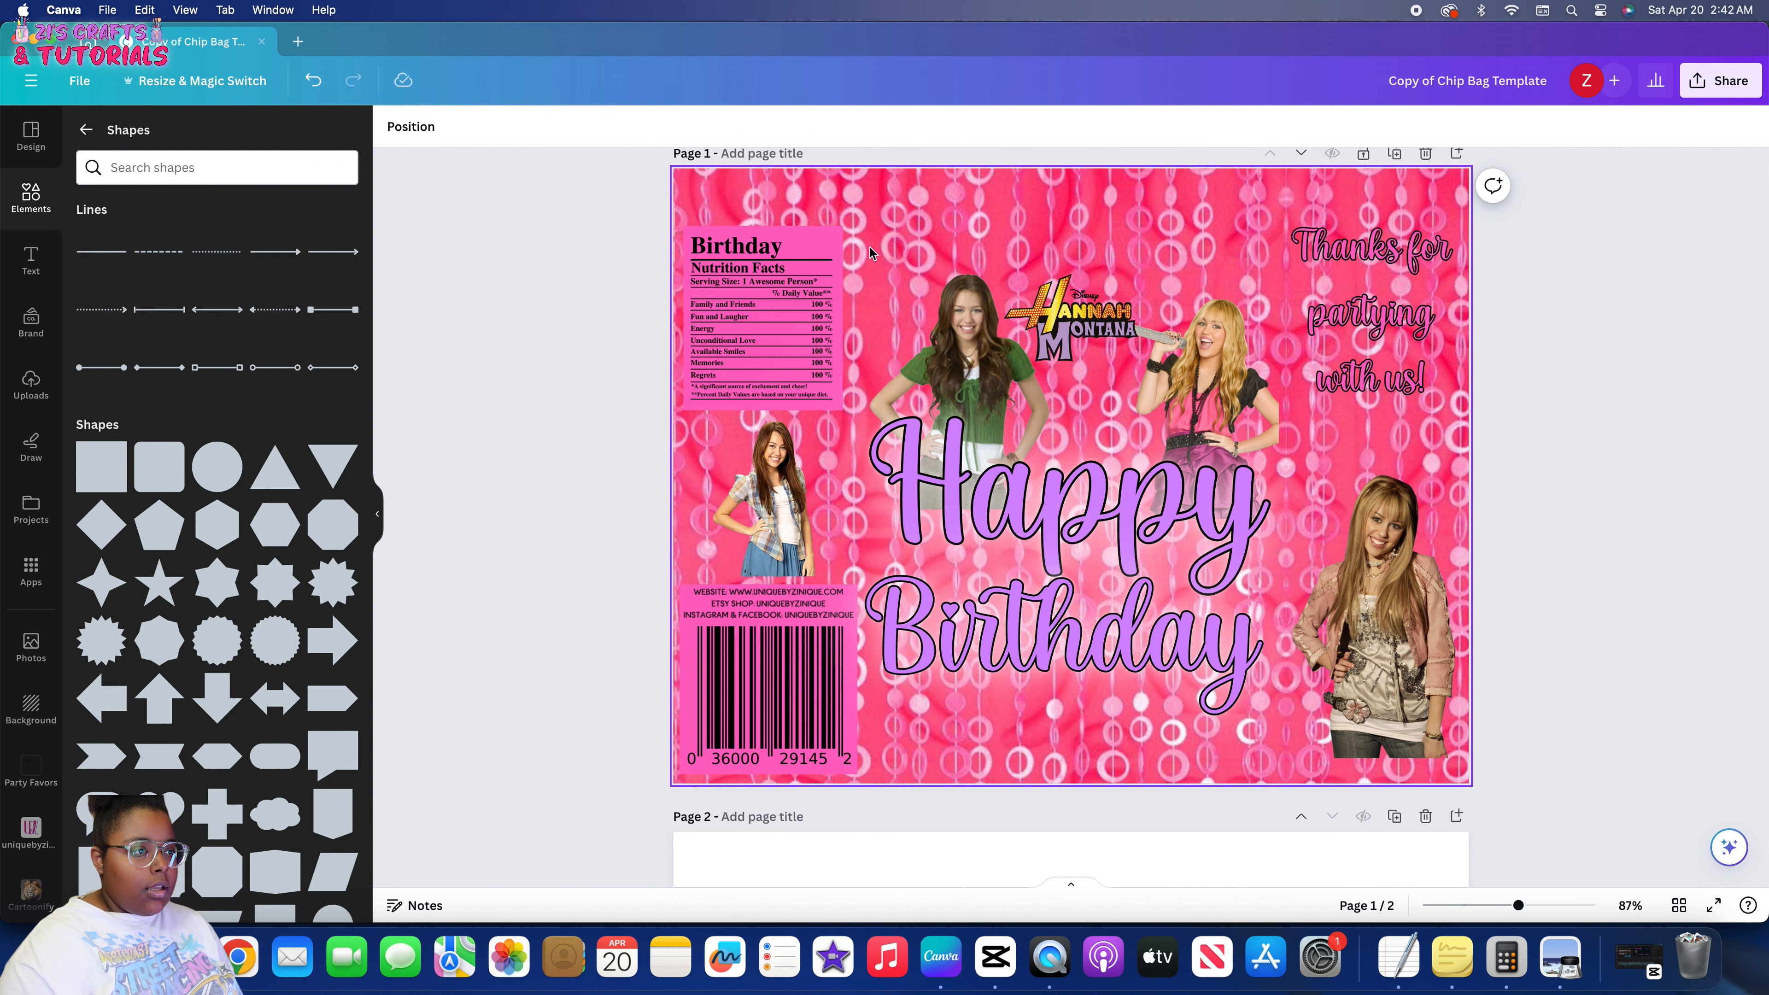
left_click(837, 231)
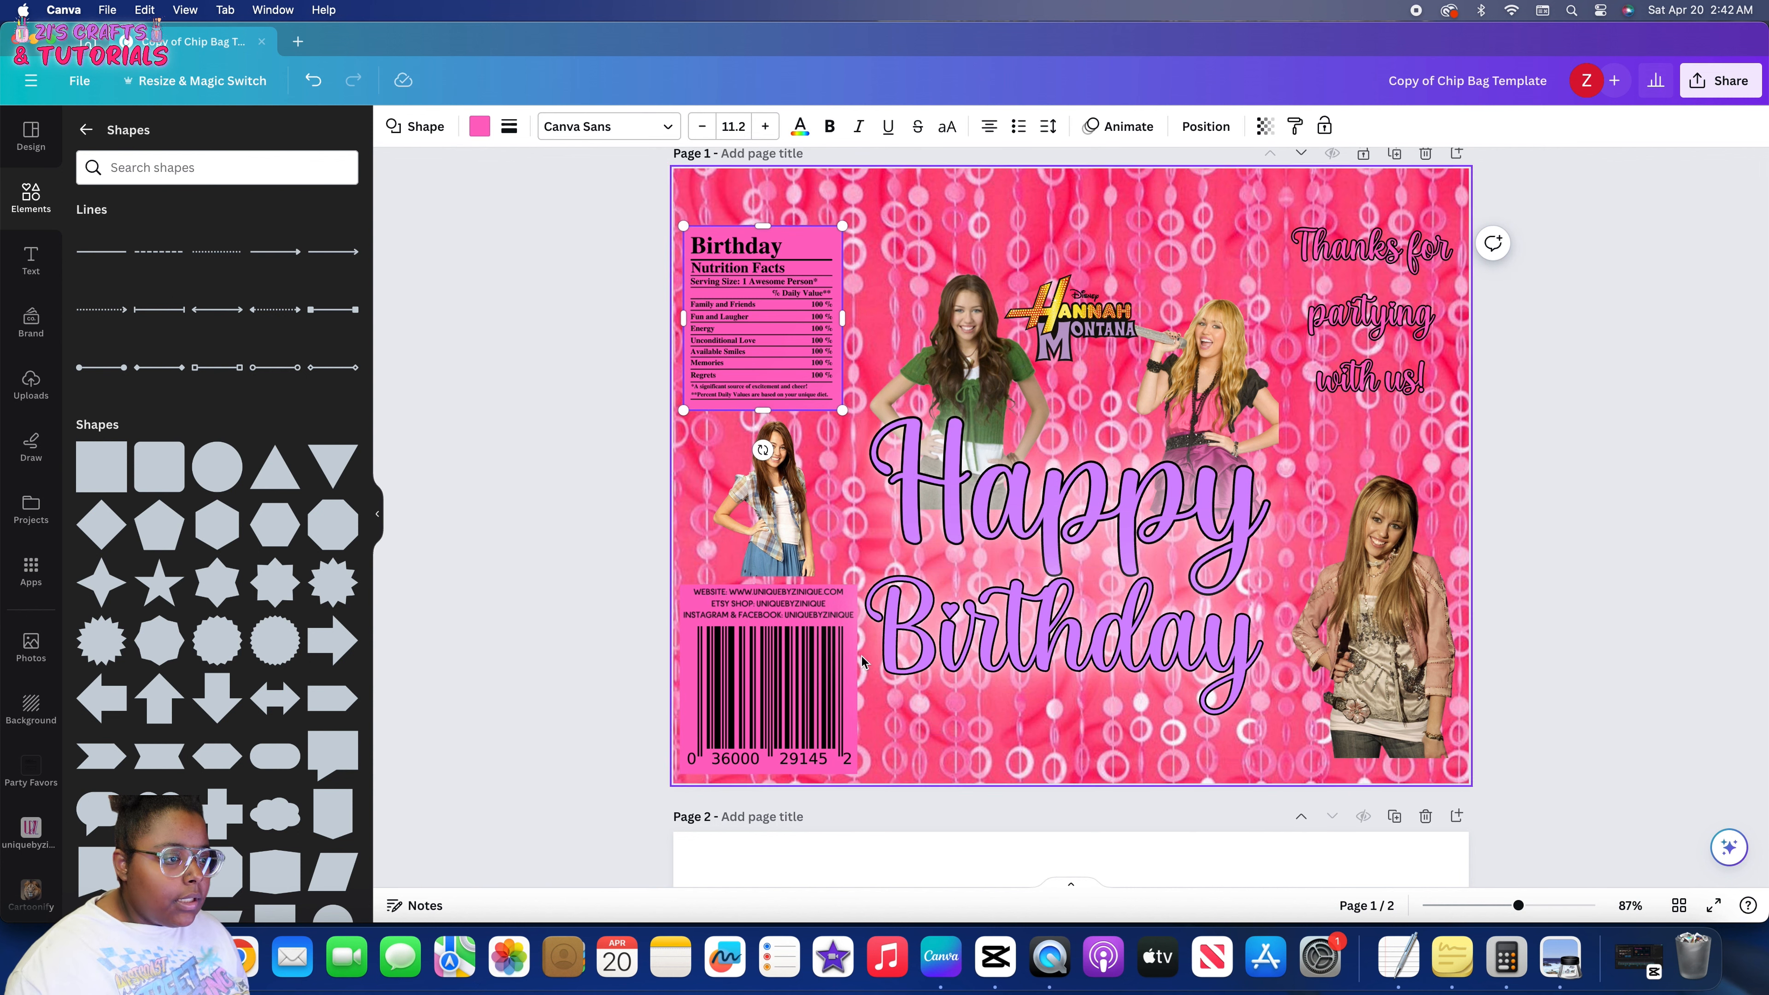
left_click(858, 658, "shift")
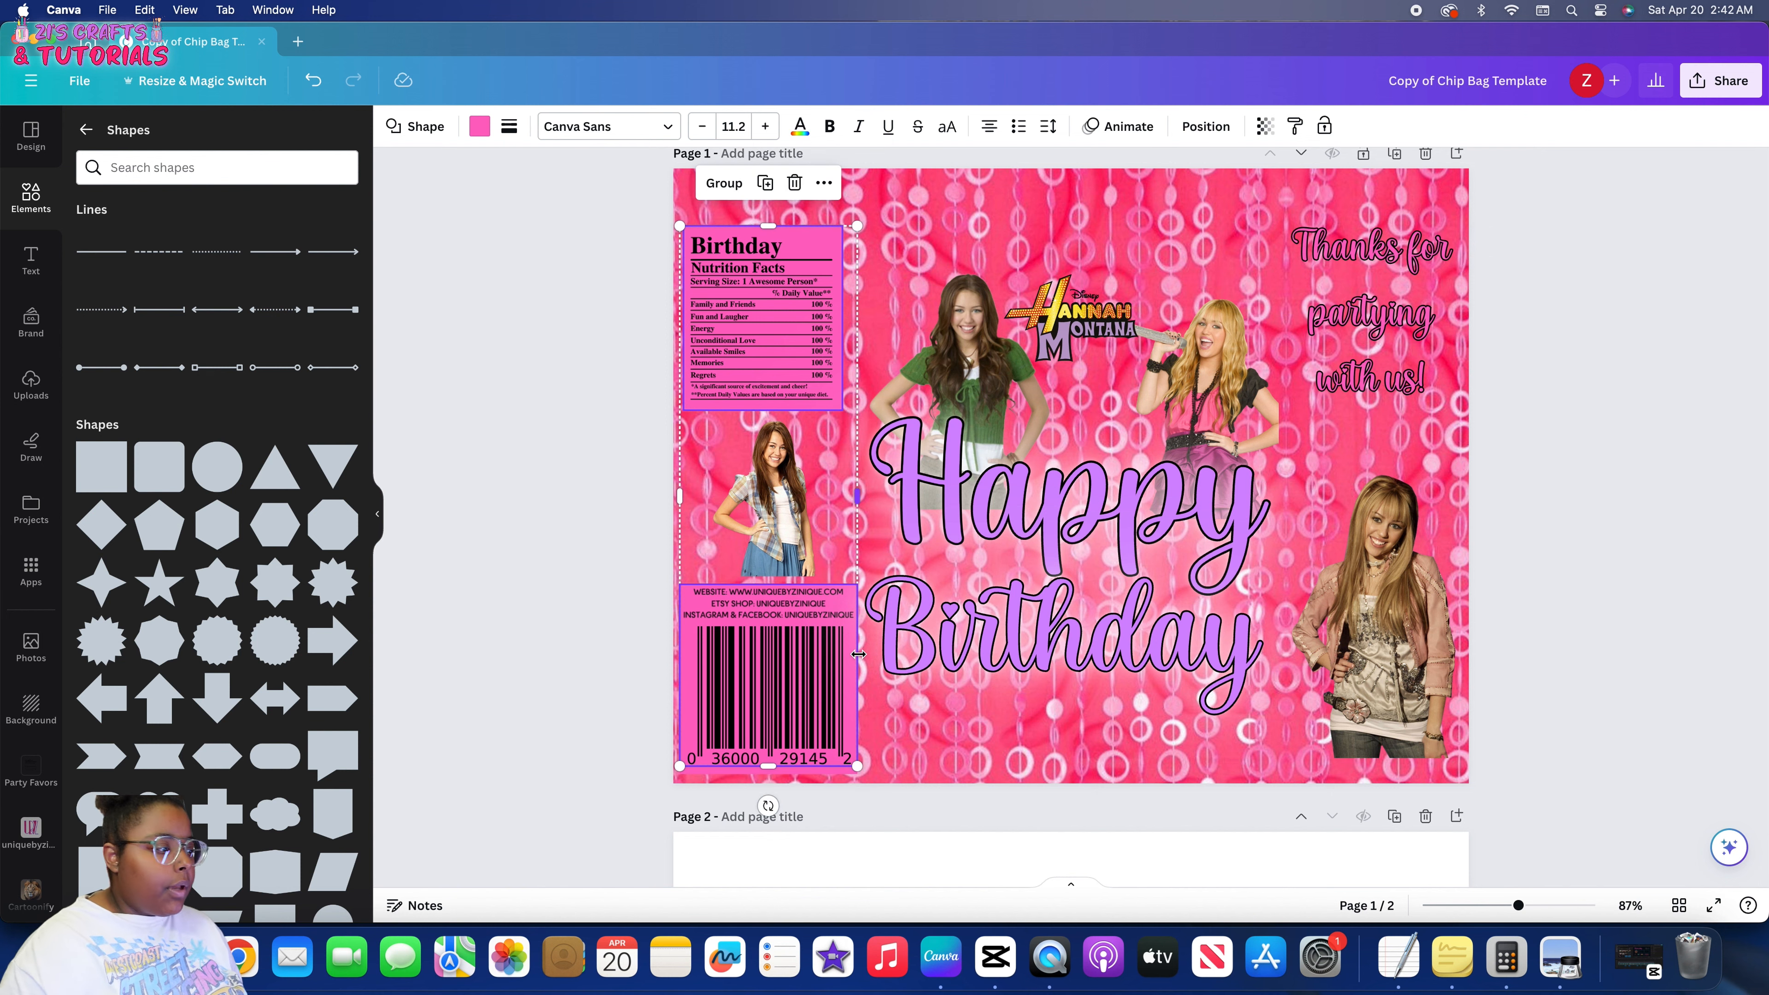
left_click(184, 957)
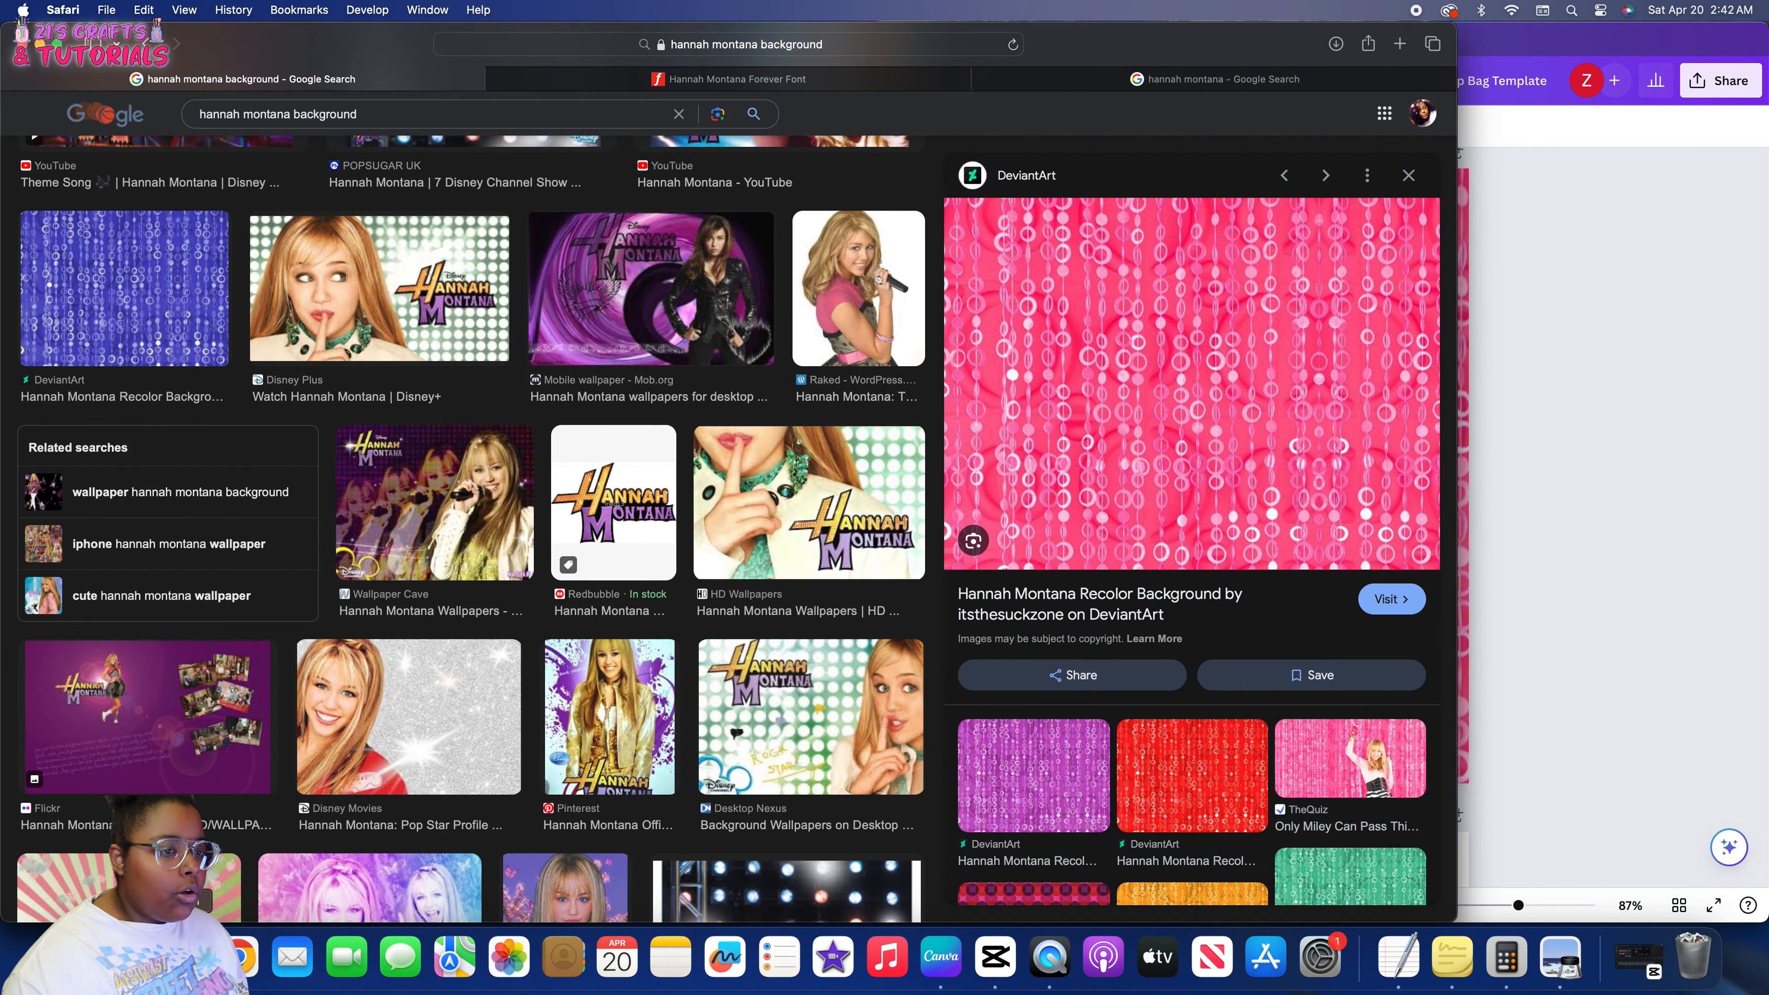
left_click(1486, 669)
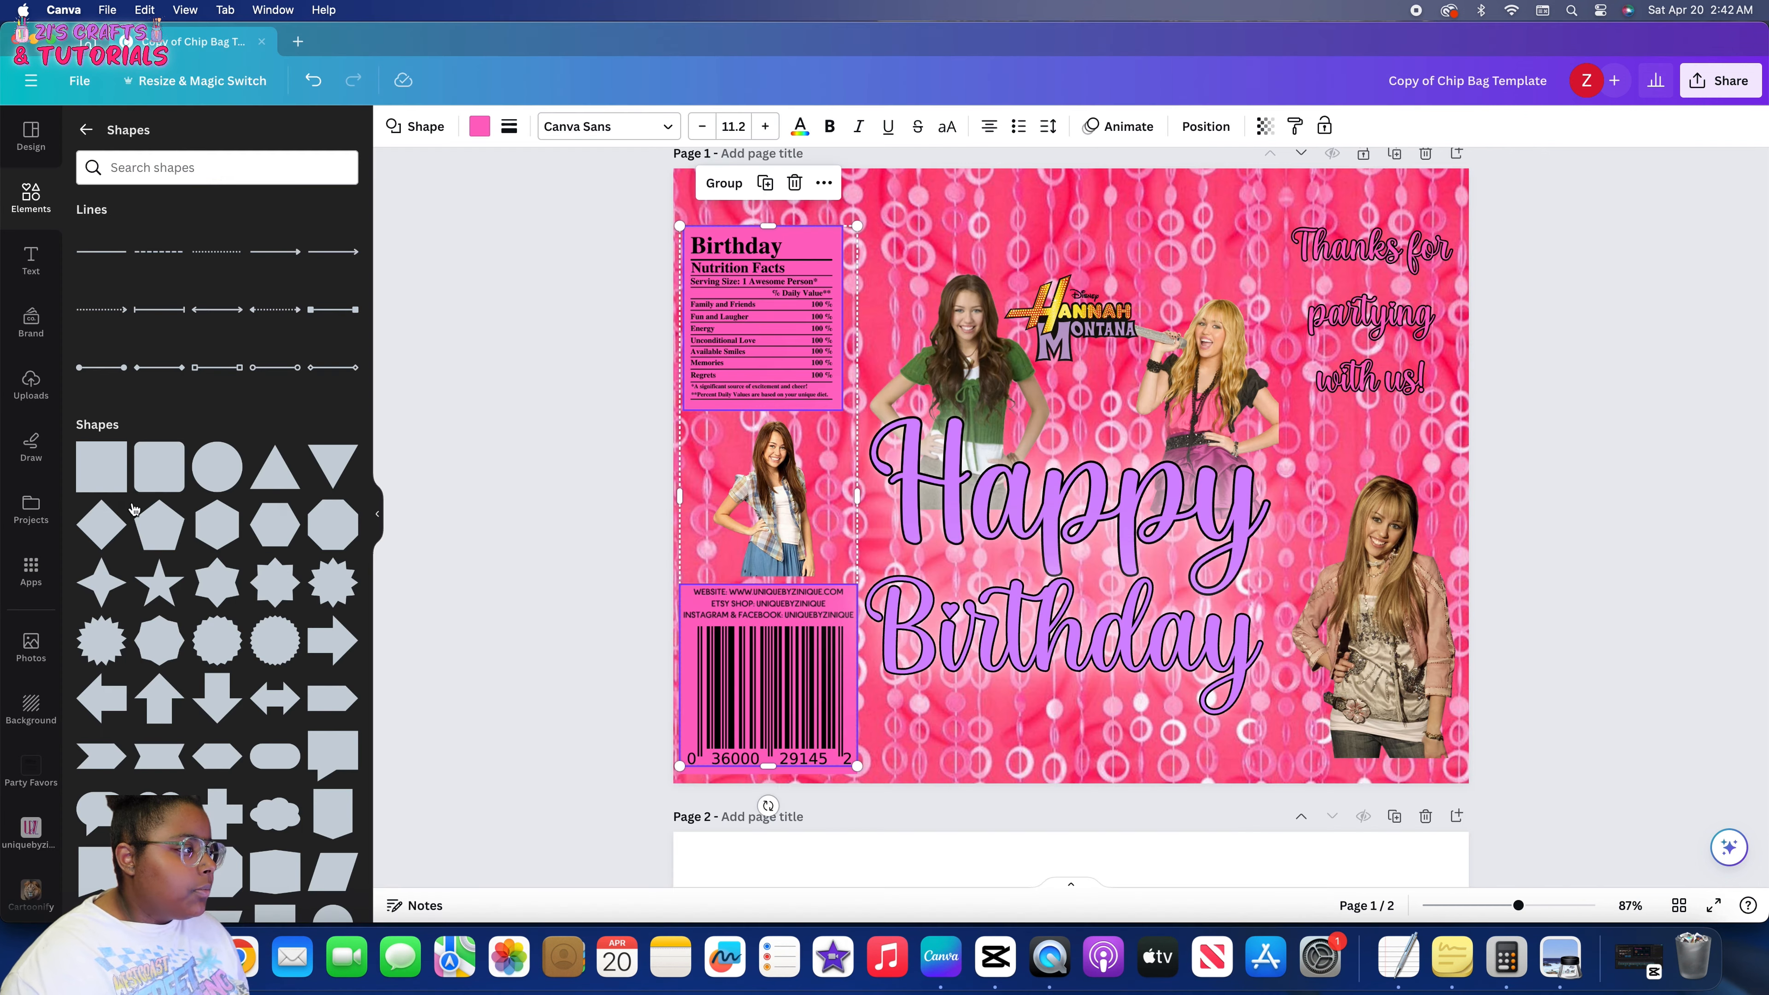
Replace the page background with the purple beaded image from the uploads and select the pink rectangle behind the nutrition label
left_click(38, 392)
left_click(289, 343)
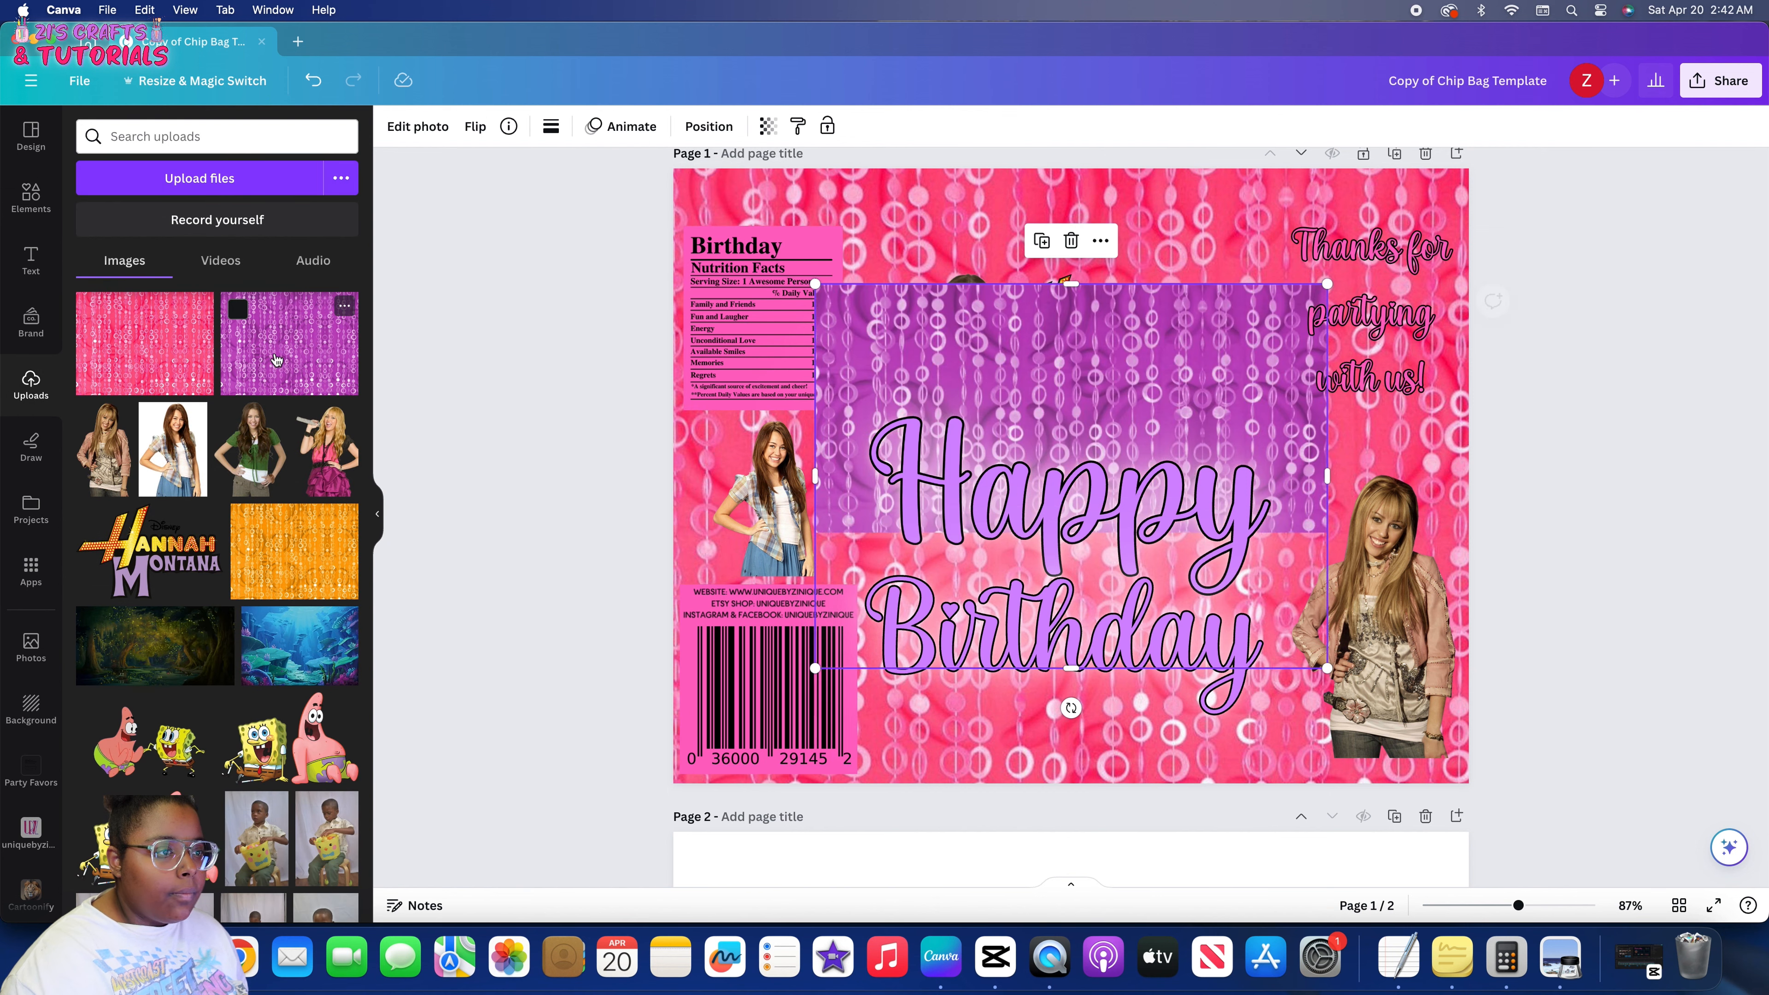
right_click(949, 366)
left_click(1131, 832)
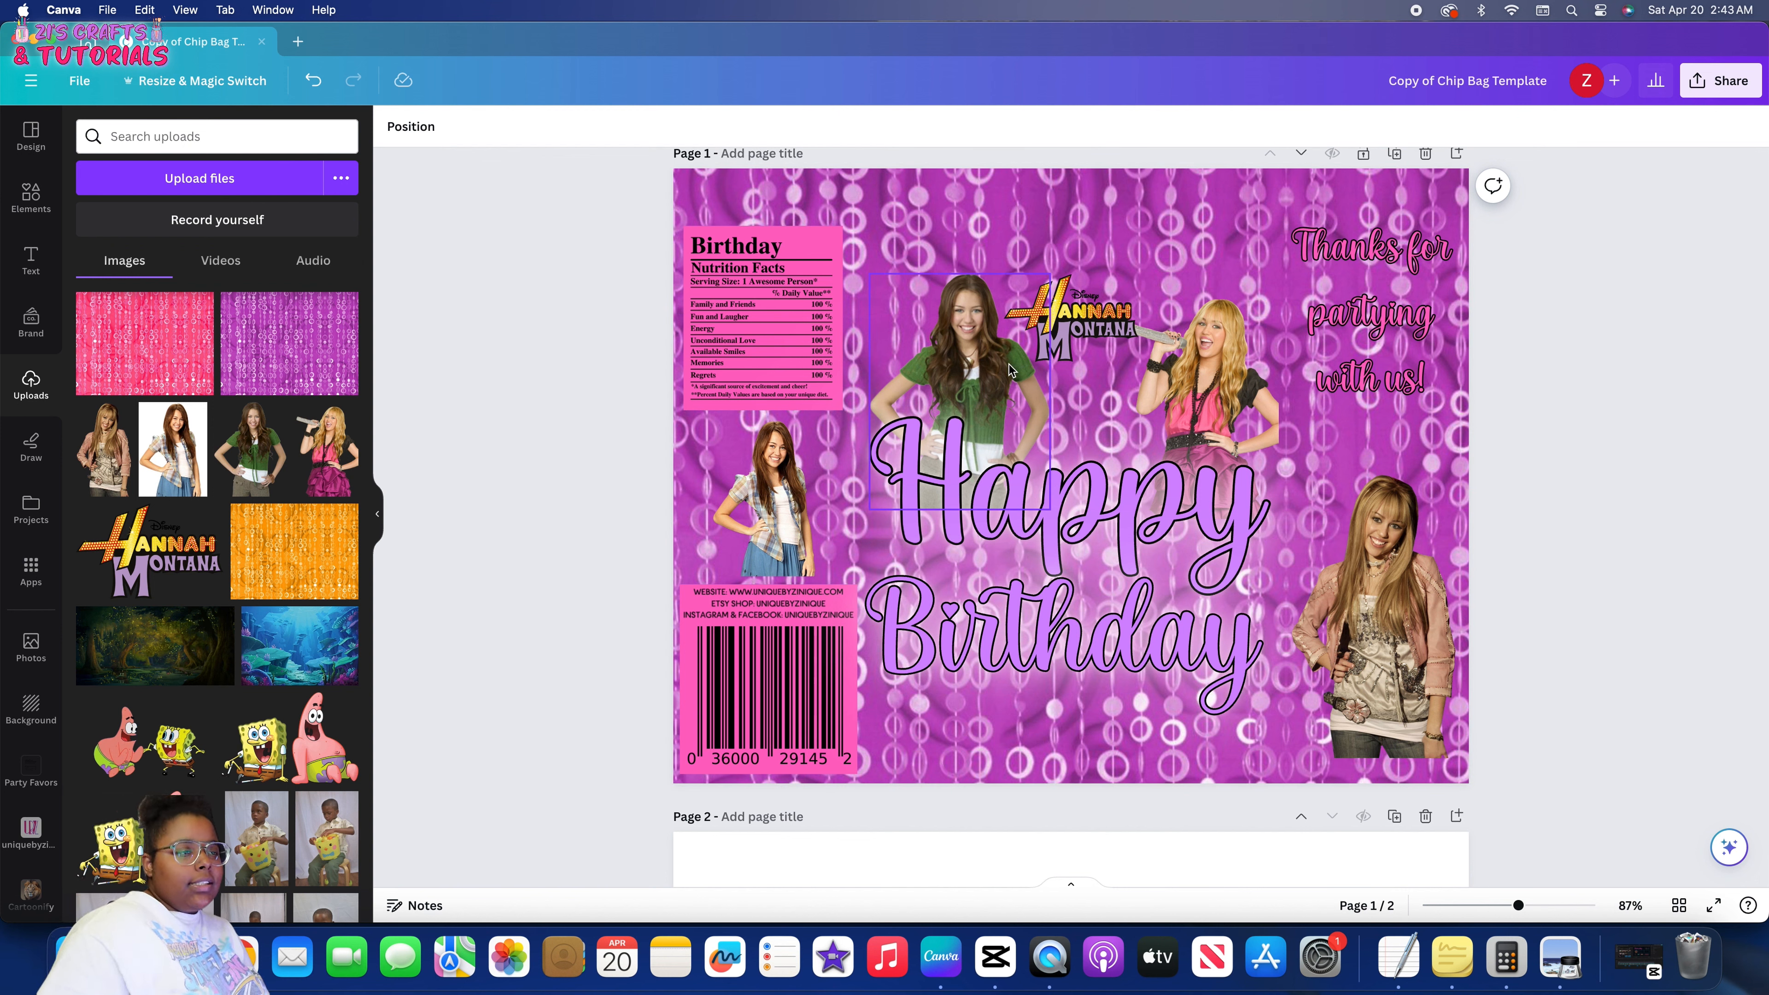
left_click(840, 252)
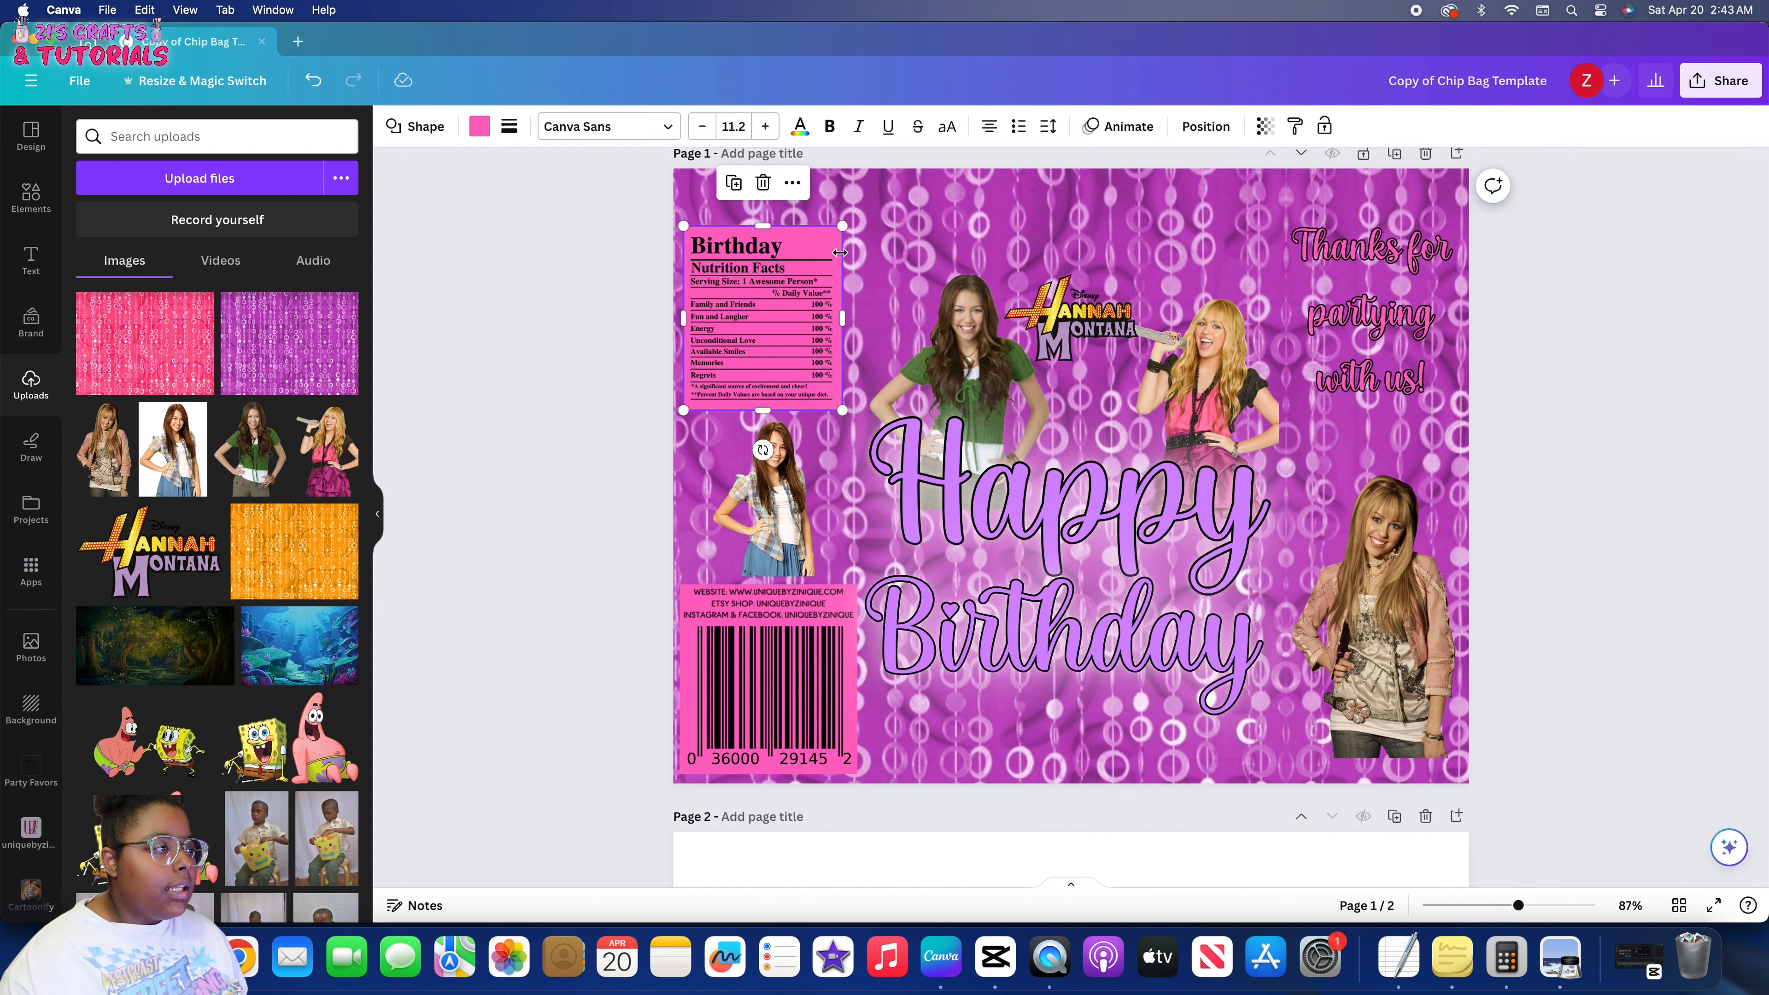
Recolour both pink rectangles, behind the nutrition label and behind the barcode, to light purple
left_click(476, 132)
left_click(241, 231)
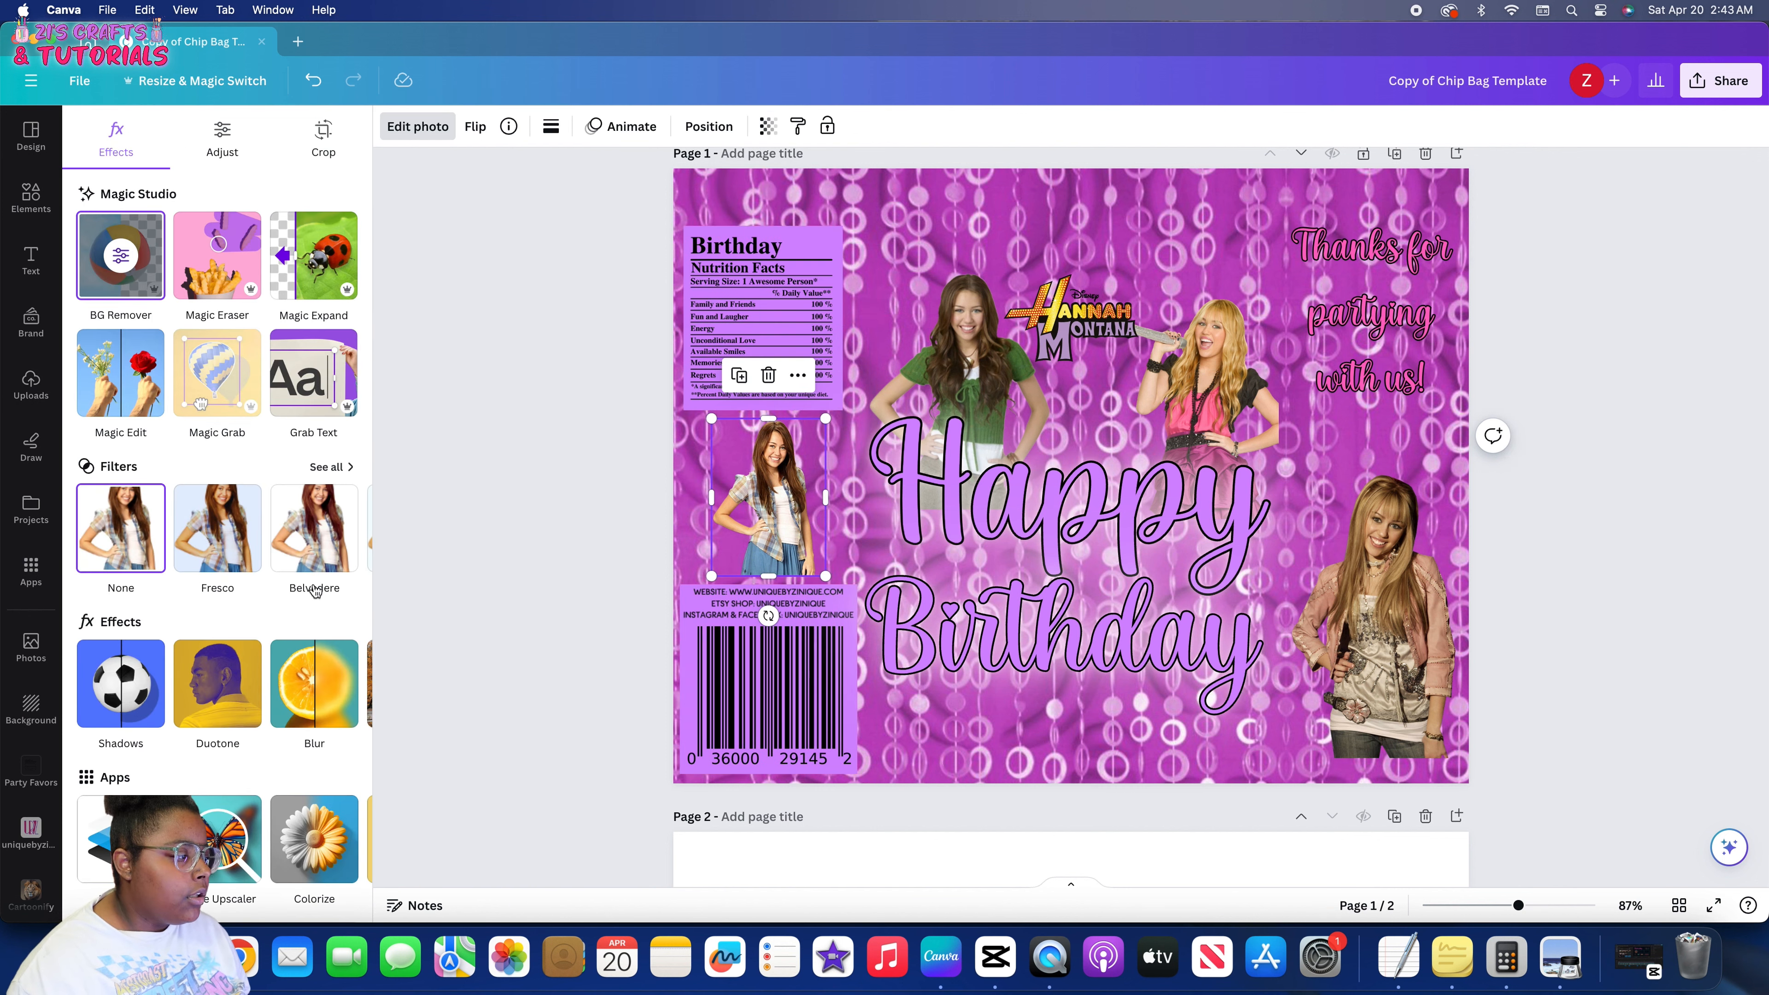
Add a white #FFFFFF Outline shadow to the photo between the nutrition label and the barcode
left_click(343, 683)
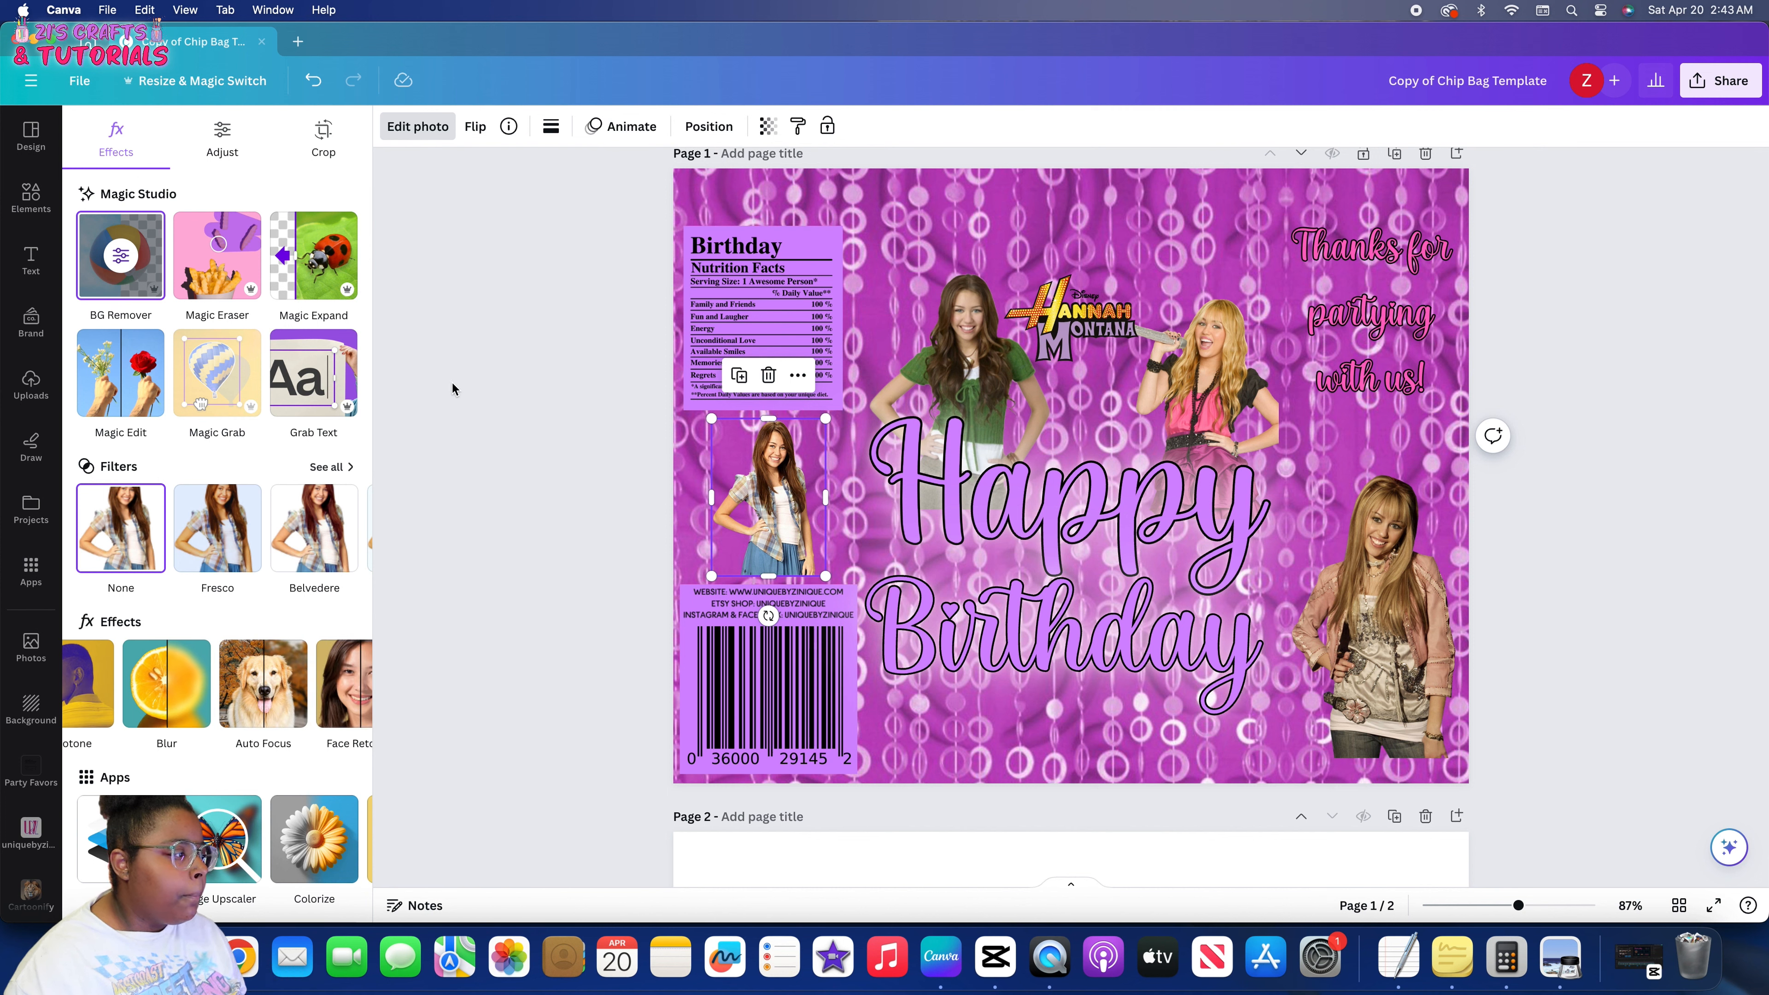
scroll(300, 583, "down", 3)
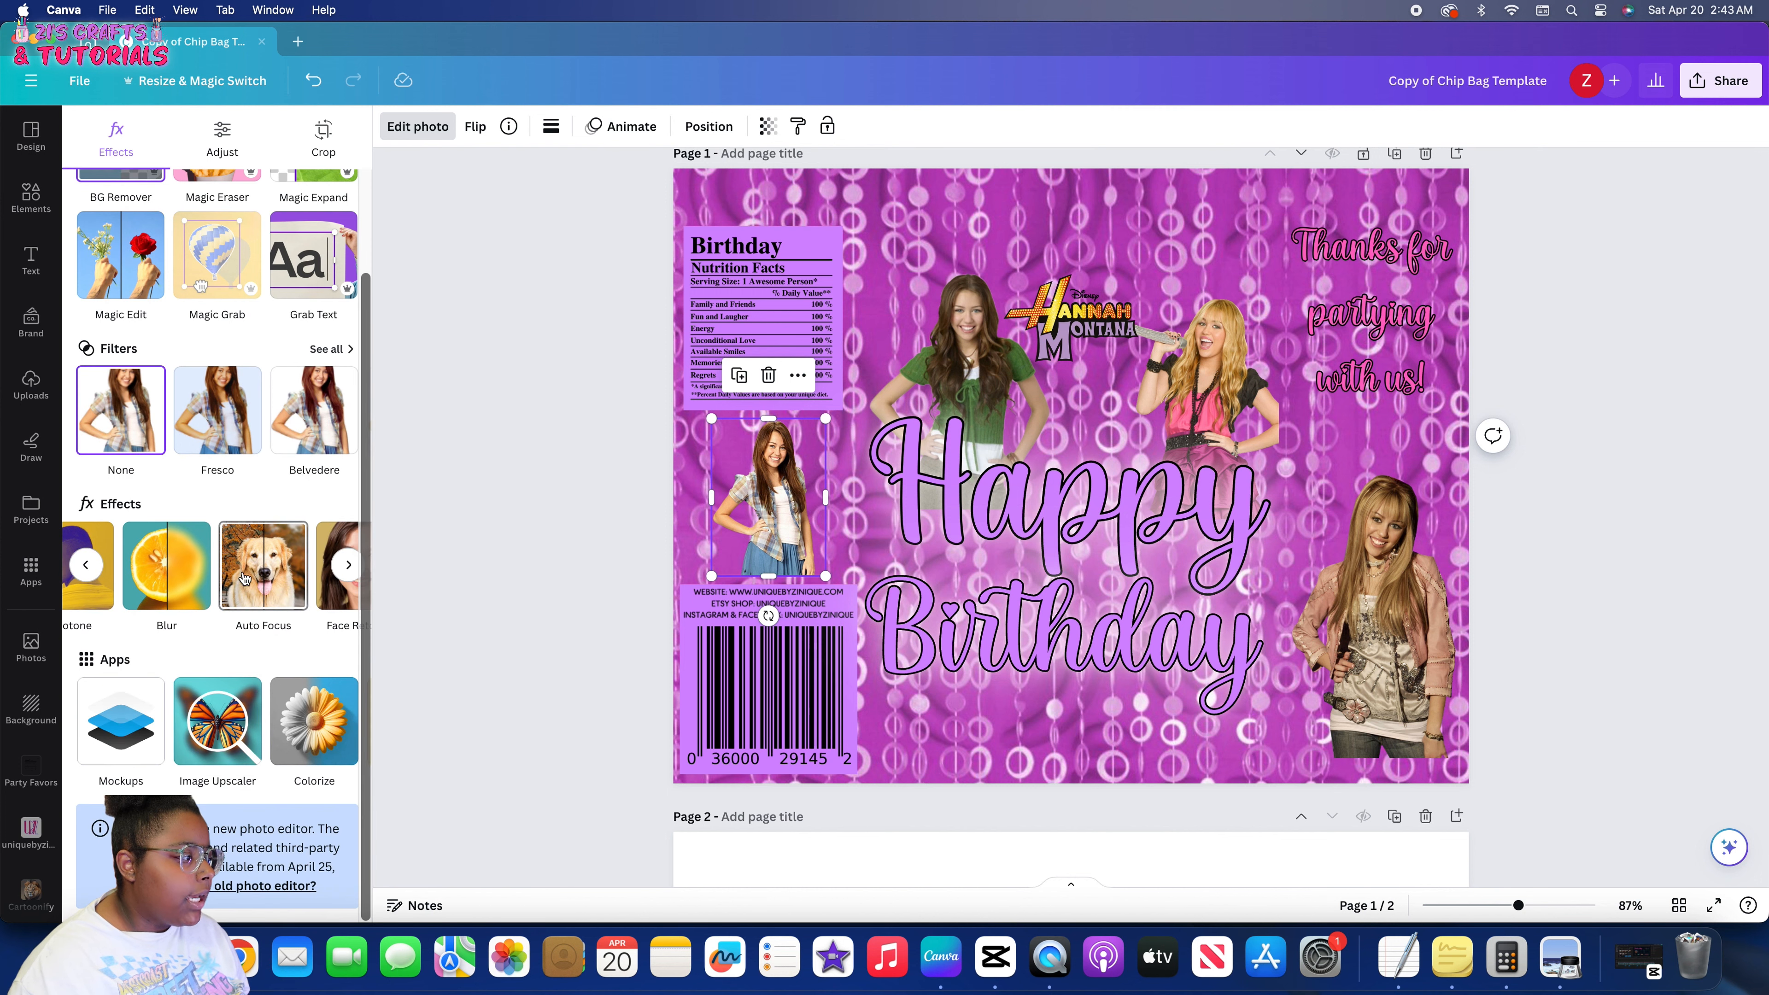
scroll(269, 575, "left", 3)
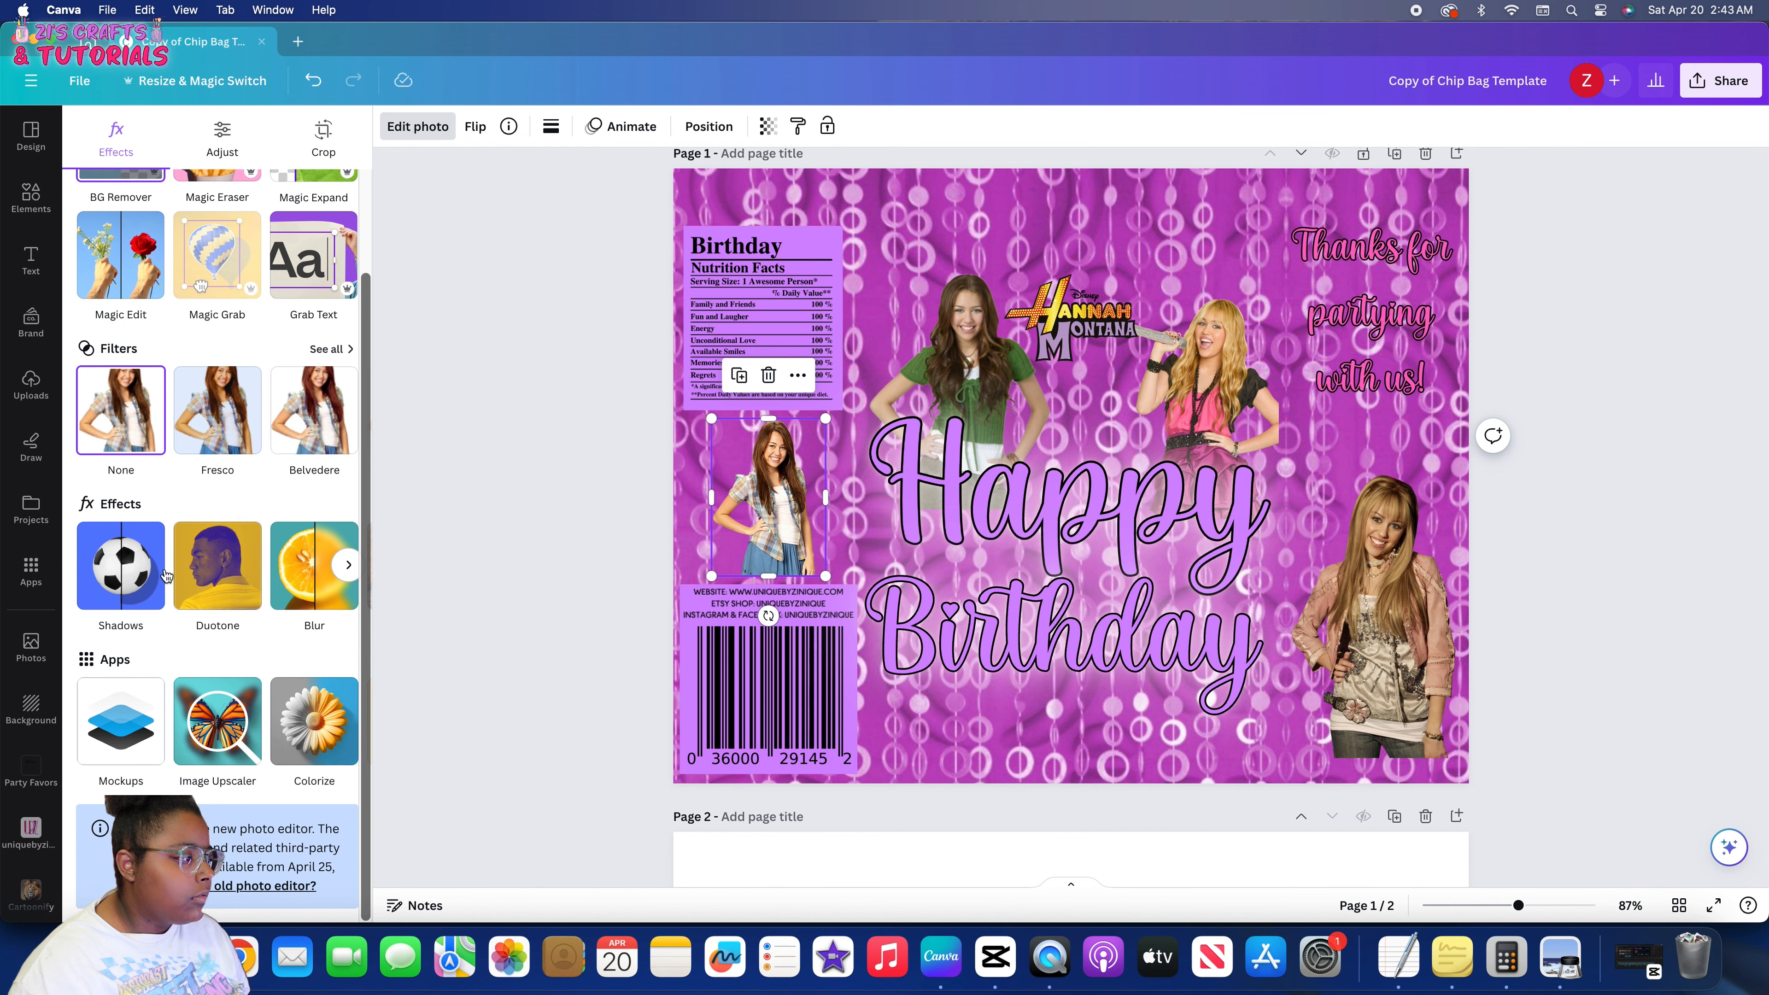
left_click(166, 575)
left_click(308, 361)
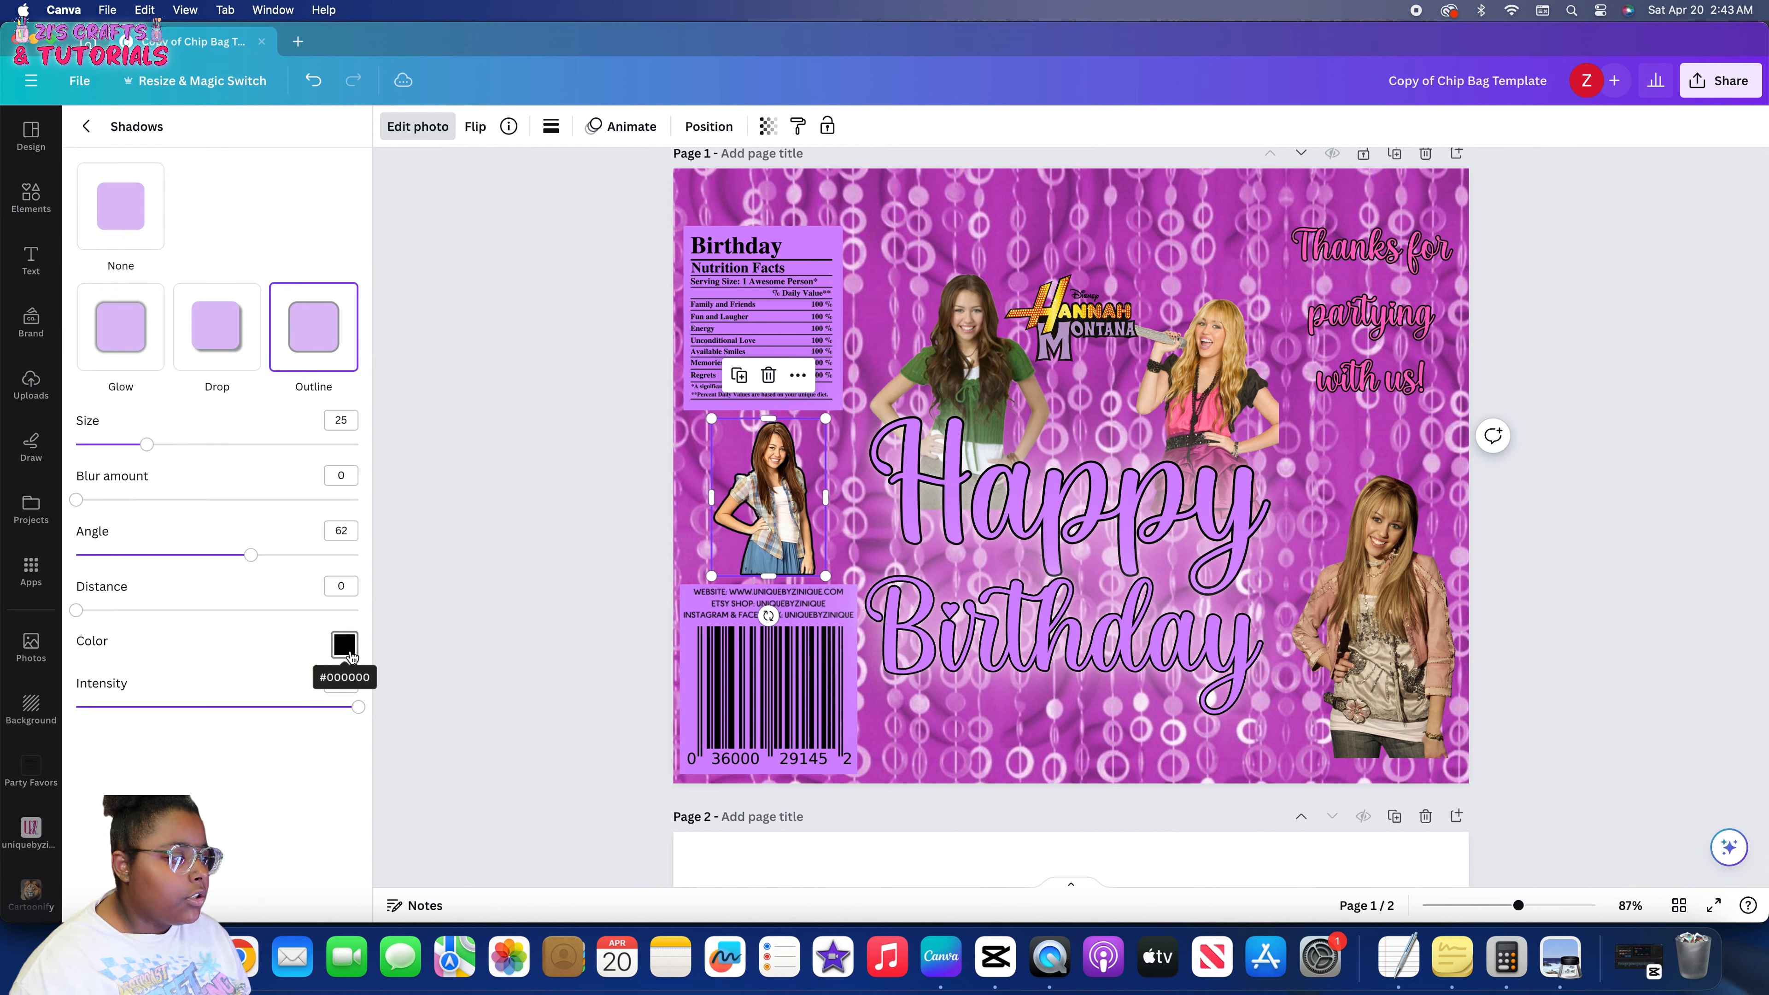
left_click(354, 657)
left_click_drag(374, 727, 333, 607)
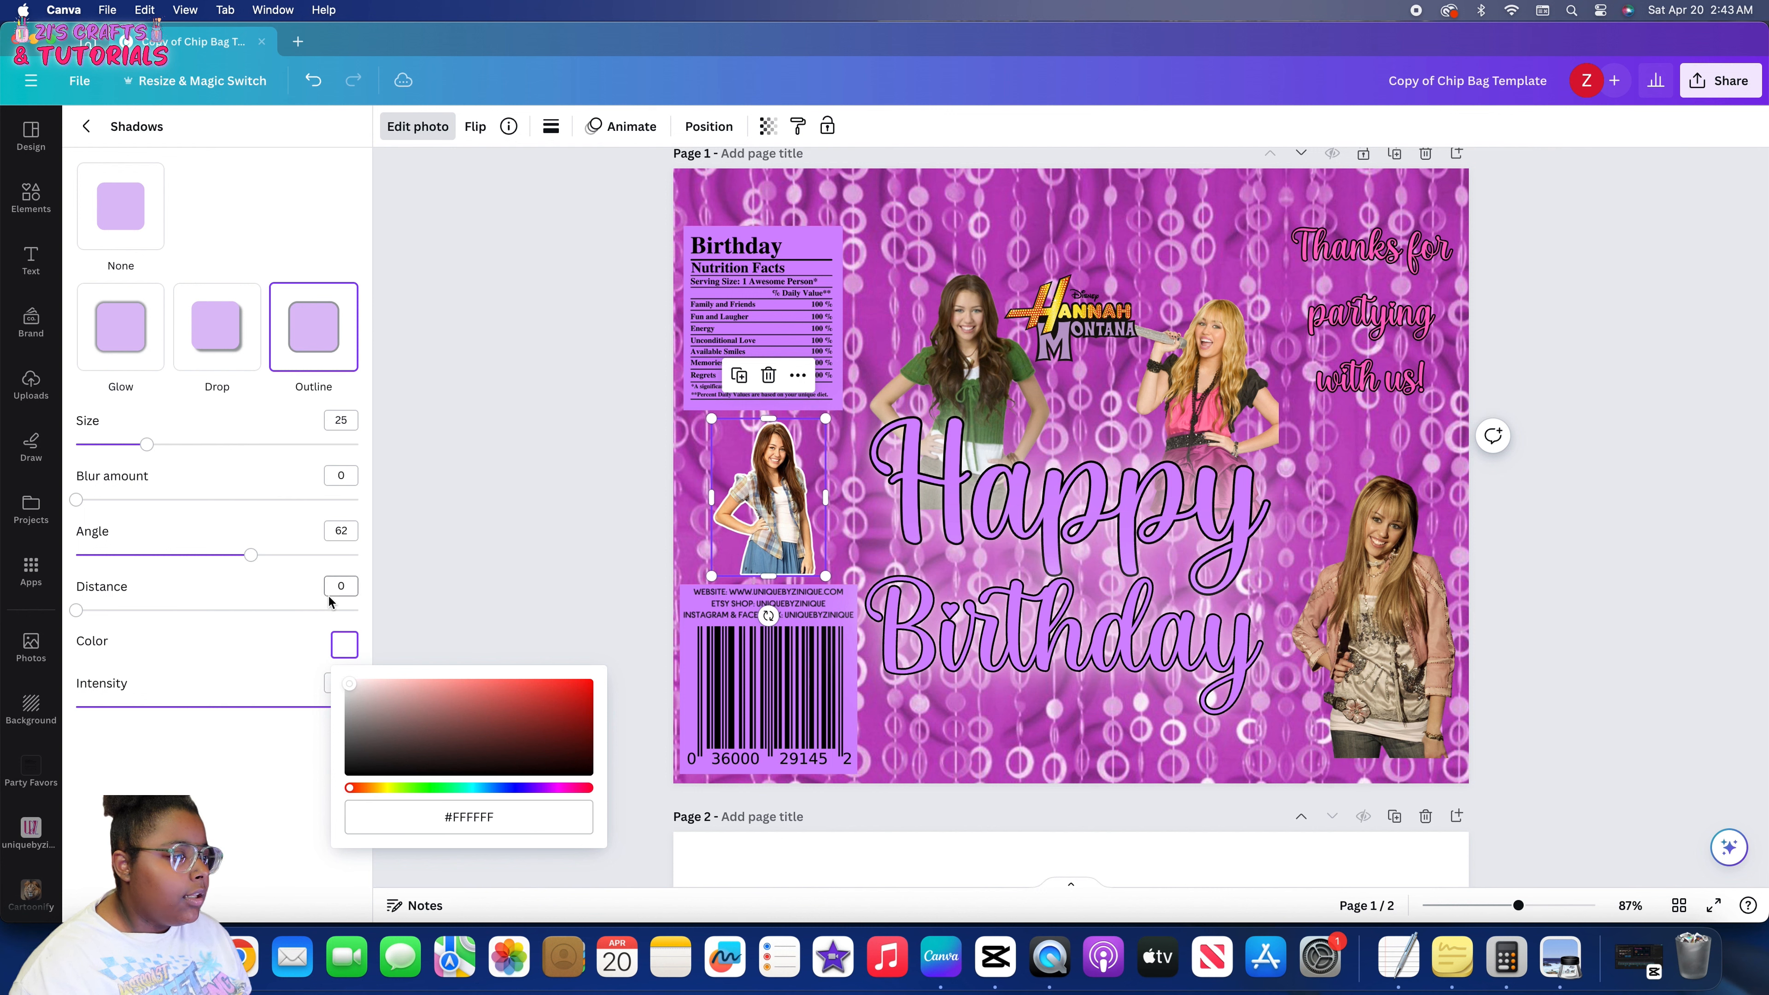
Try outline size 38 and the Drop and Glow shadows on the photo, and return it to the Outline style
mouse_move(150, 454)
left_mouse_down()
mouse_move(239, 454)
mouse_move(137, 447)
mouse_move(663, 449)
mouse_move(167, 455)
left_mouse_up()
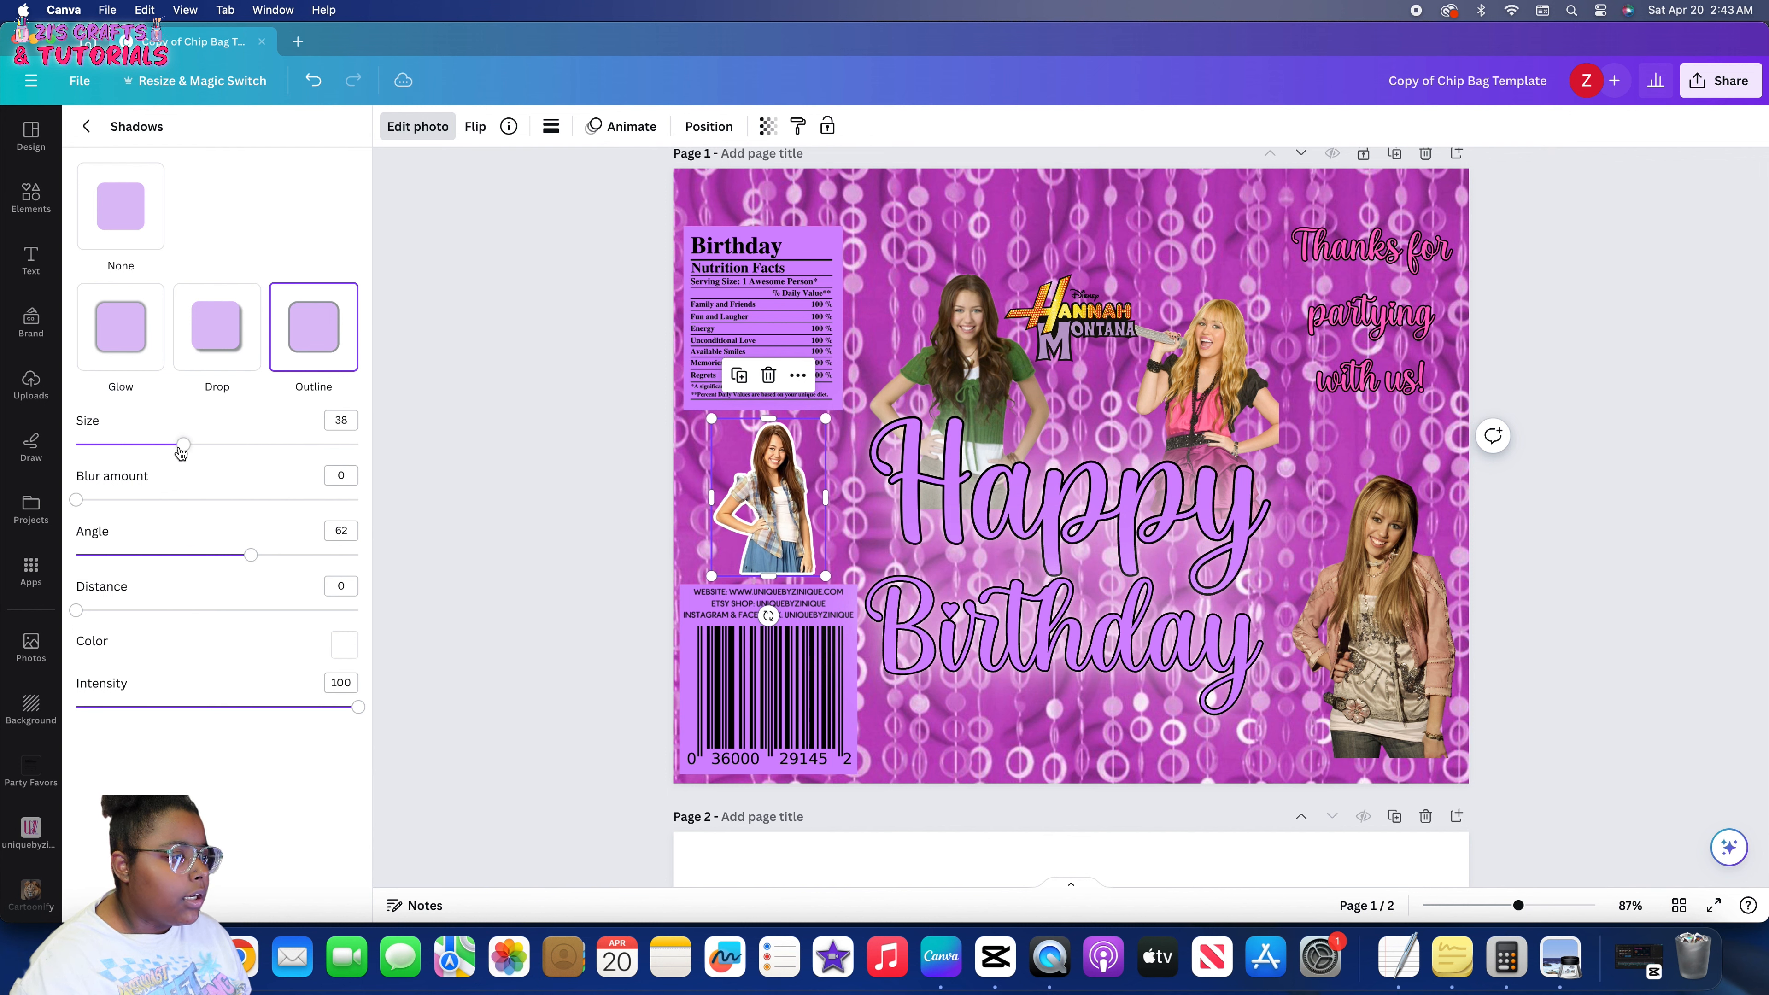
left_click(208, 375)
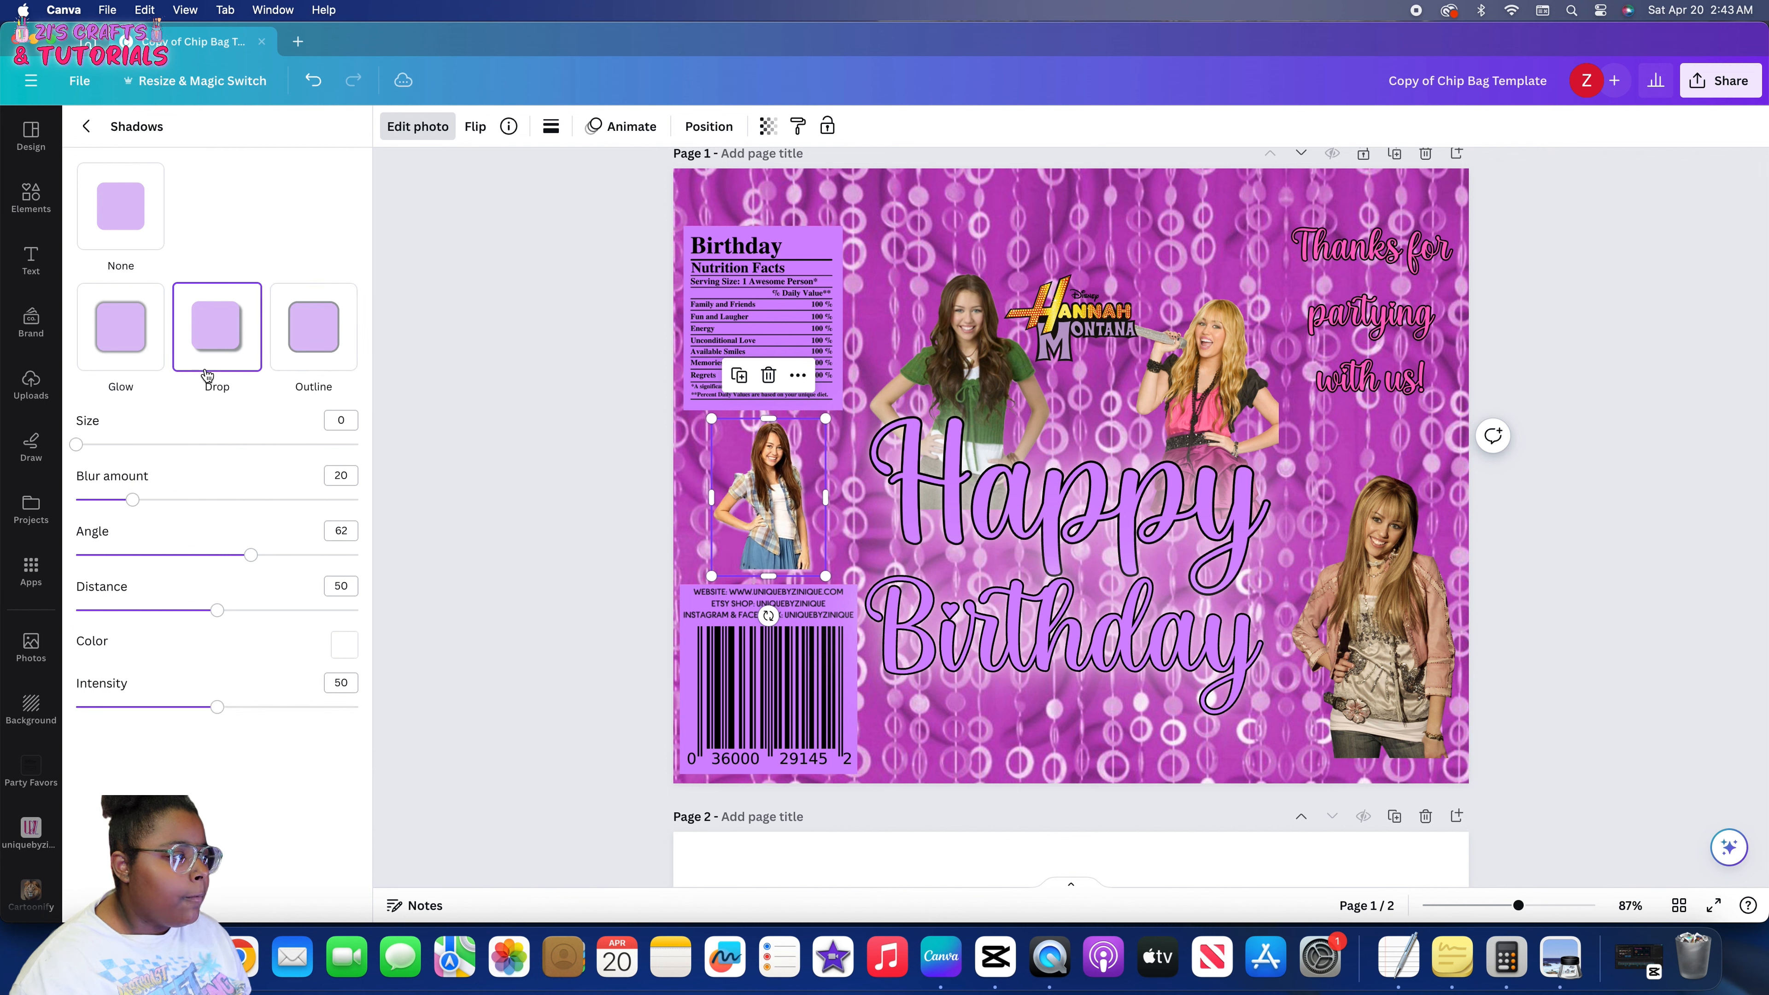
left_click(148, 364)
mouse_move(171, 450)
left_mouse_down()
mouse_move(478, 471)
mouse_move(206, 446)
left_mouse_up()
left_click(329, 353)
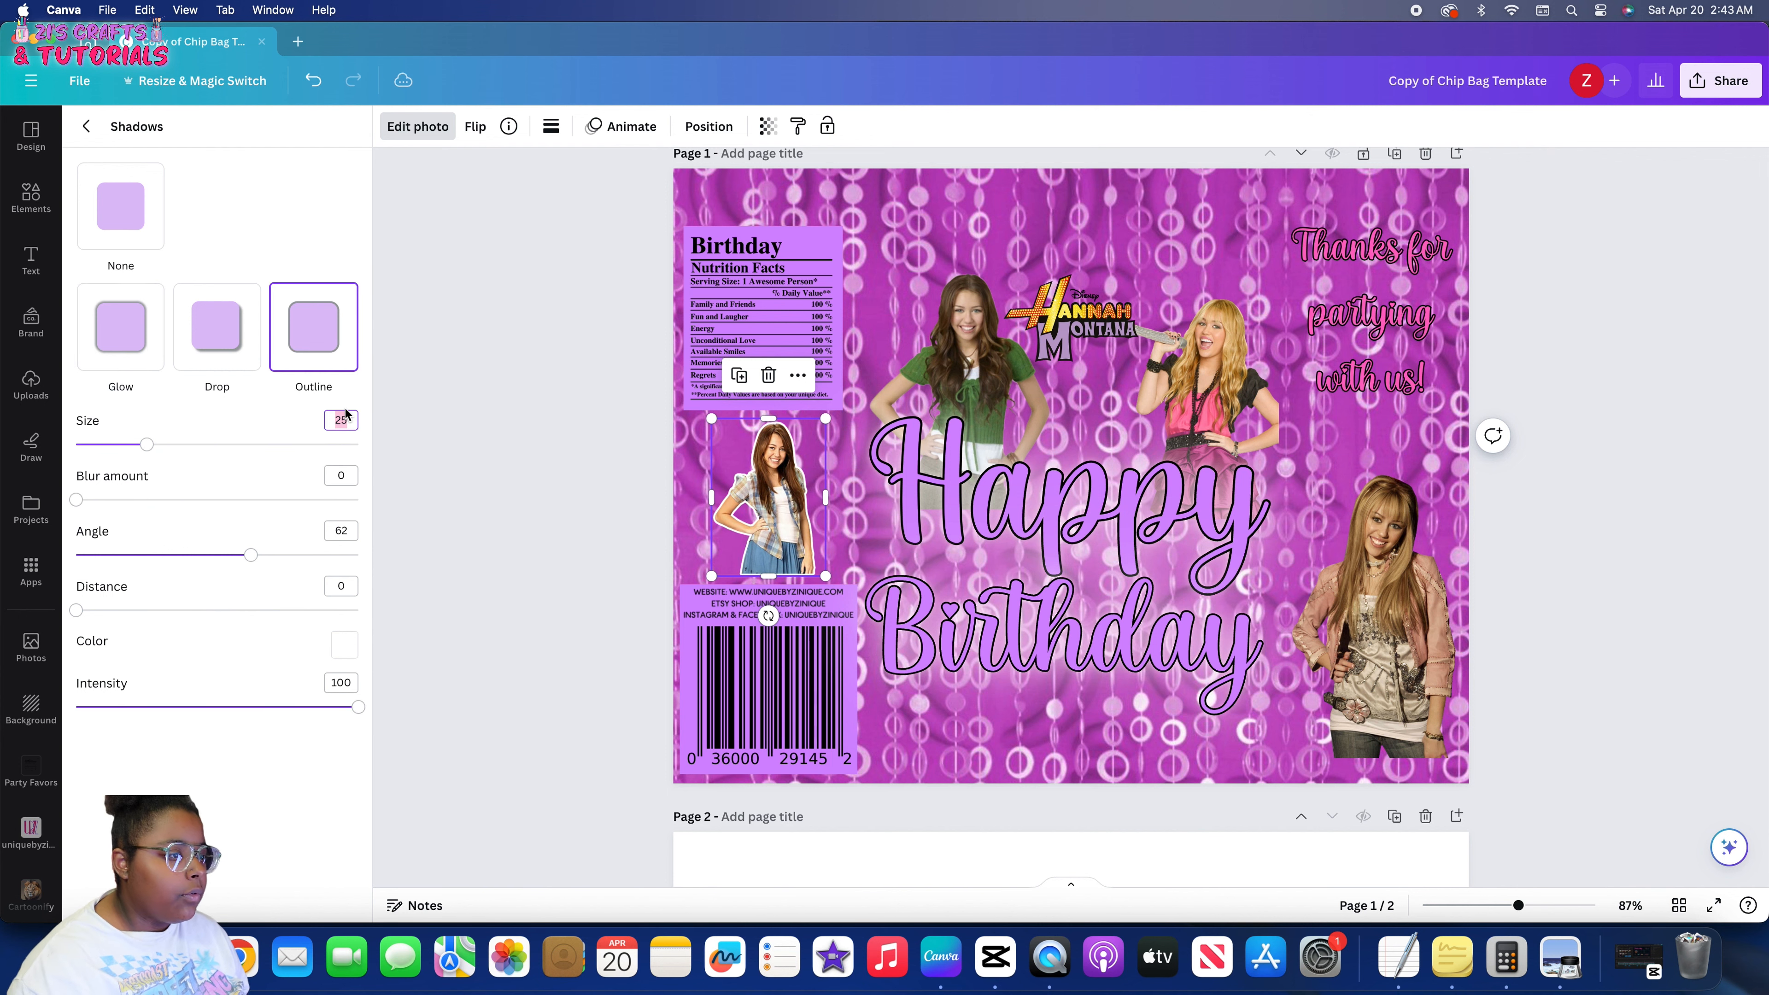
left_click(465, 527)
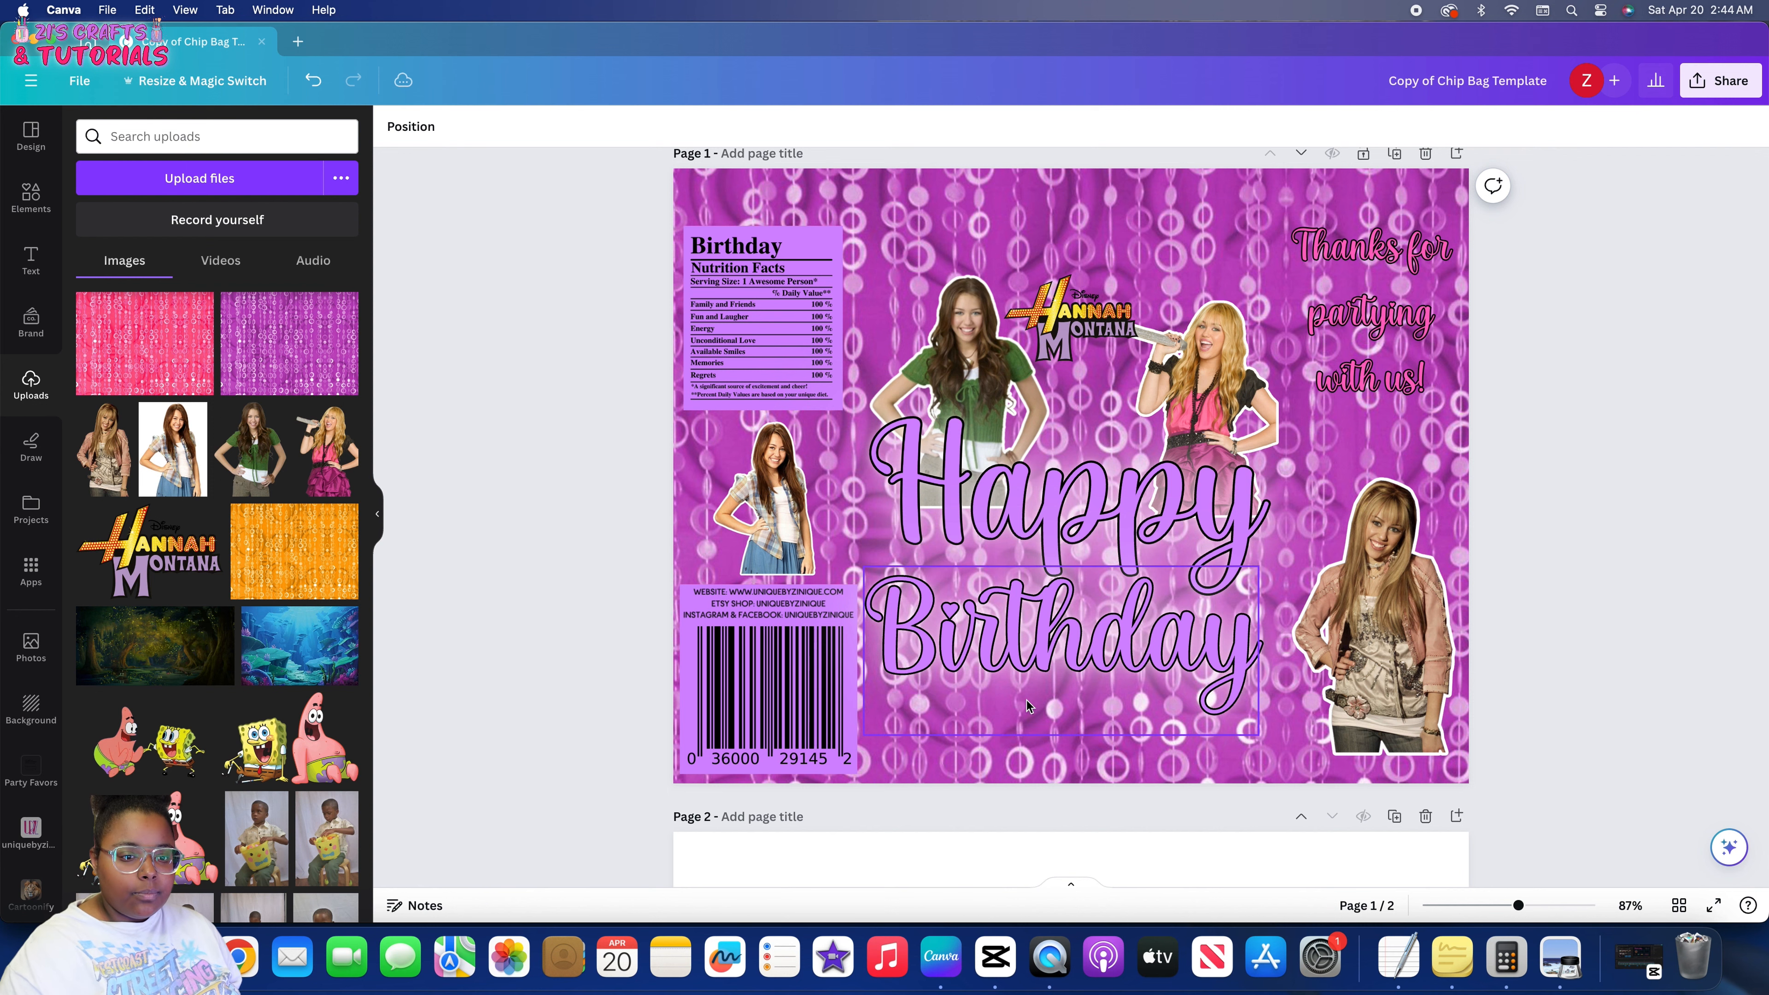
Delete the blank second page and show the finished chip bag design in full screen
left_click(1426, 817)
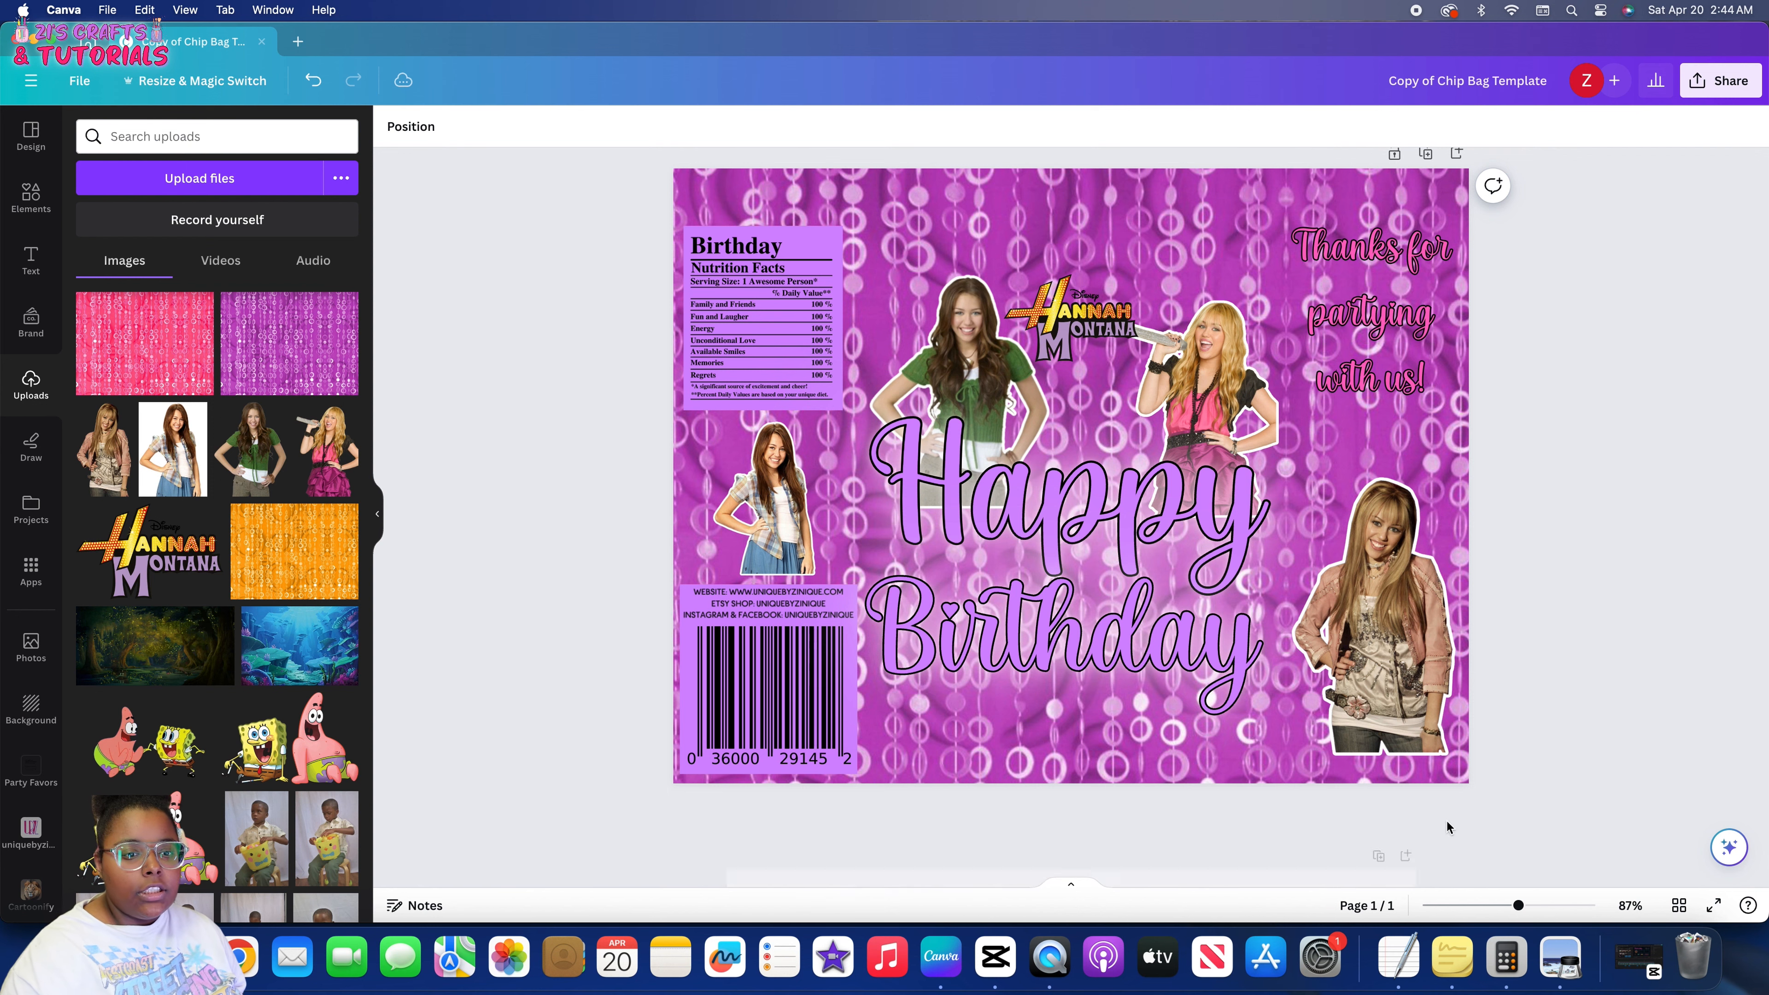
left_click(1713, 906)
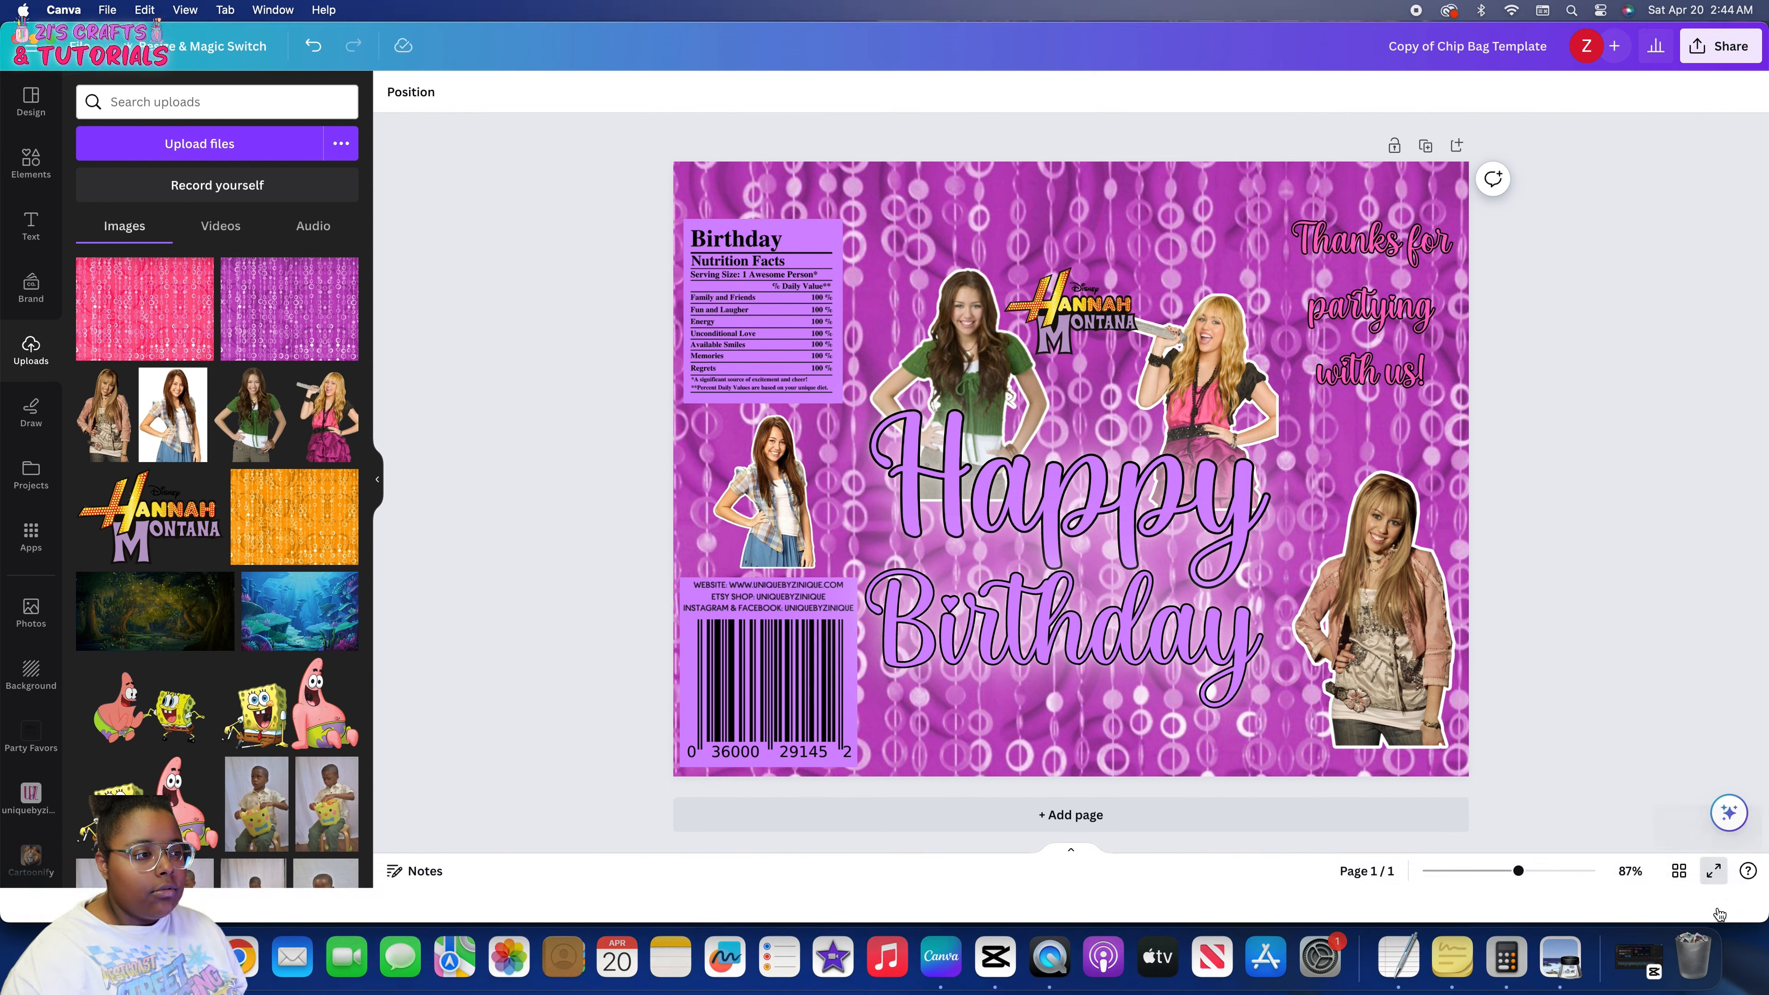